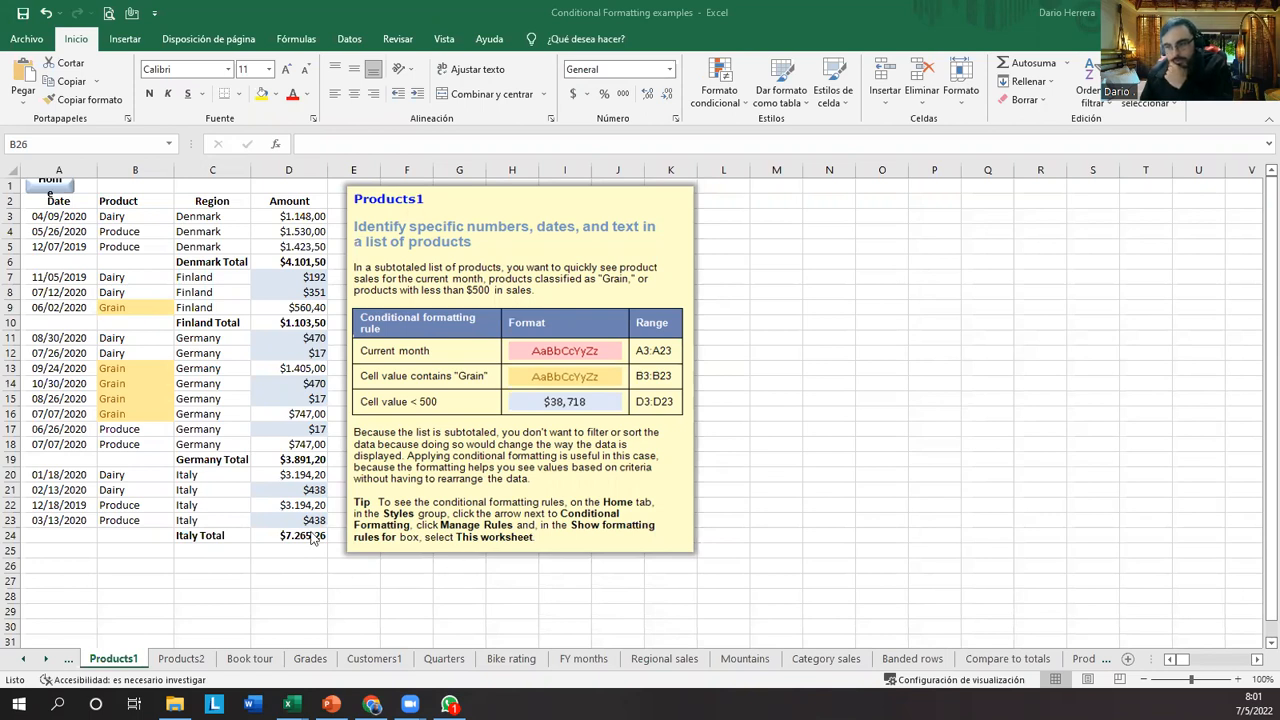
# Look through the example sheets Products2, Book tour, Customers1, Bike rating and FY months, and return to Products1.
pyautogui.click(24, 660)
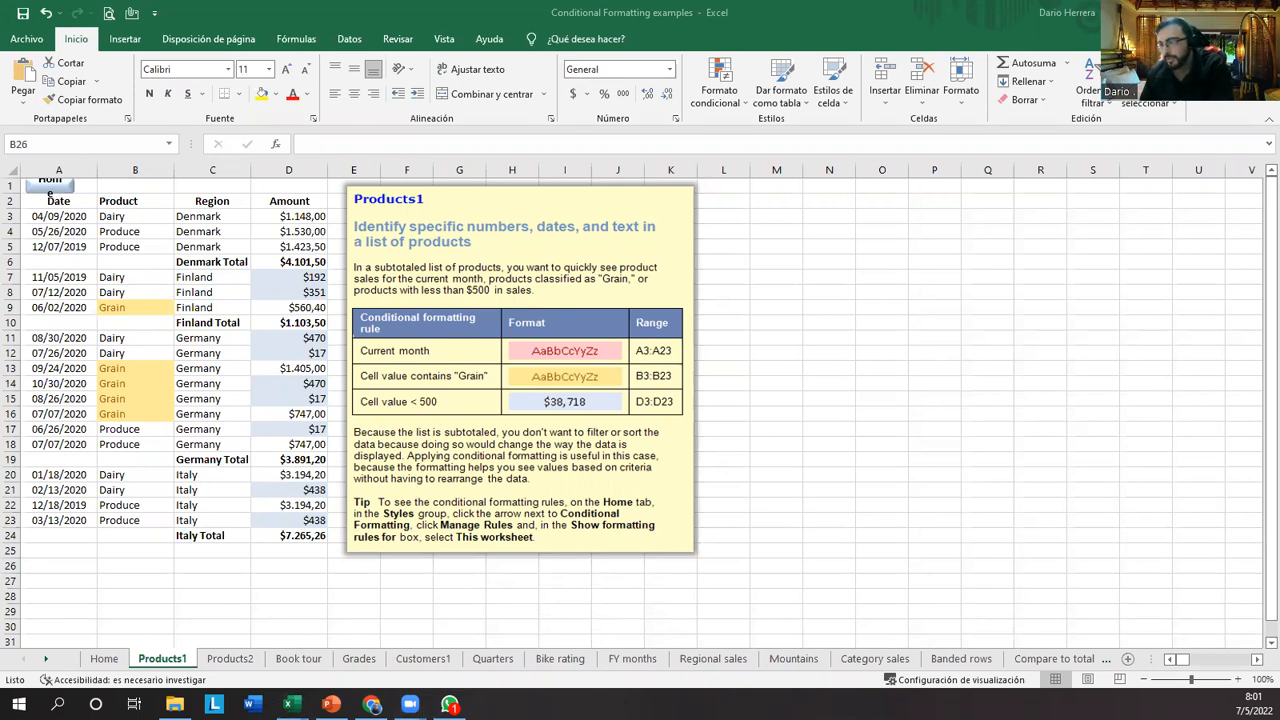
pyautogui.moveTo(737, 36)
pyautogui.mouseDown()
pyautogui.moveTo(694, 110)
pyautogui.moveTo(826, 80)
pyautogui.moveTo(723, 40)
pyautogui.mouseUp()
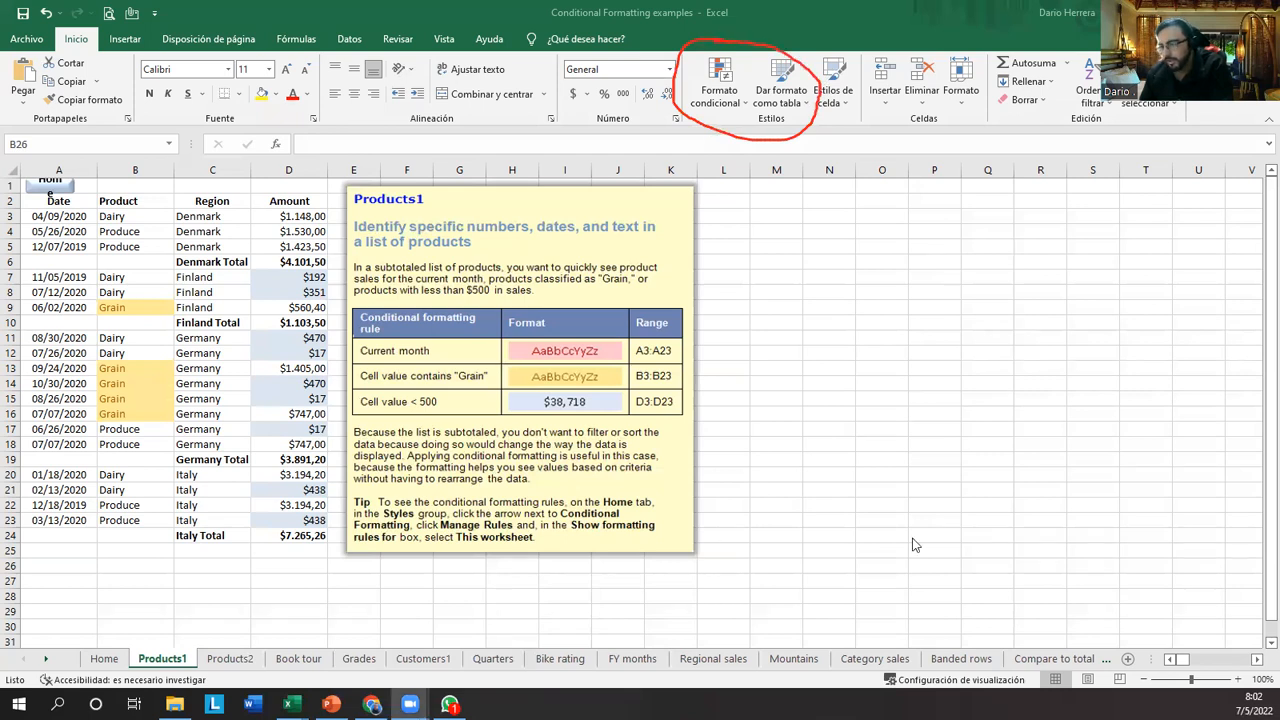
pyautogui.click(238, 664)
pyautogui.click(295, 660)
pyautogui.click(422, 660)
pyautogui.click(562, 662)
pyautogui.click(632, 660)
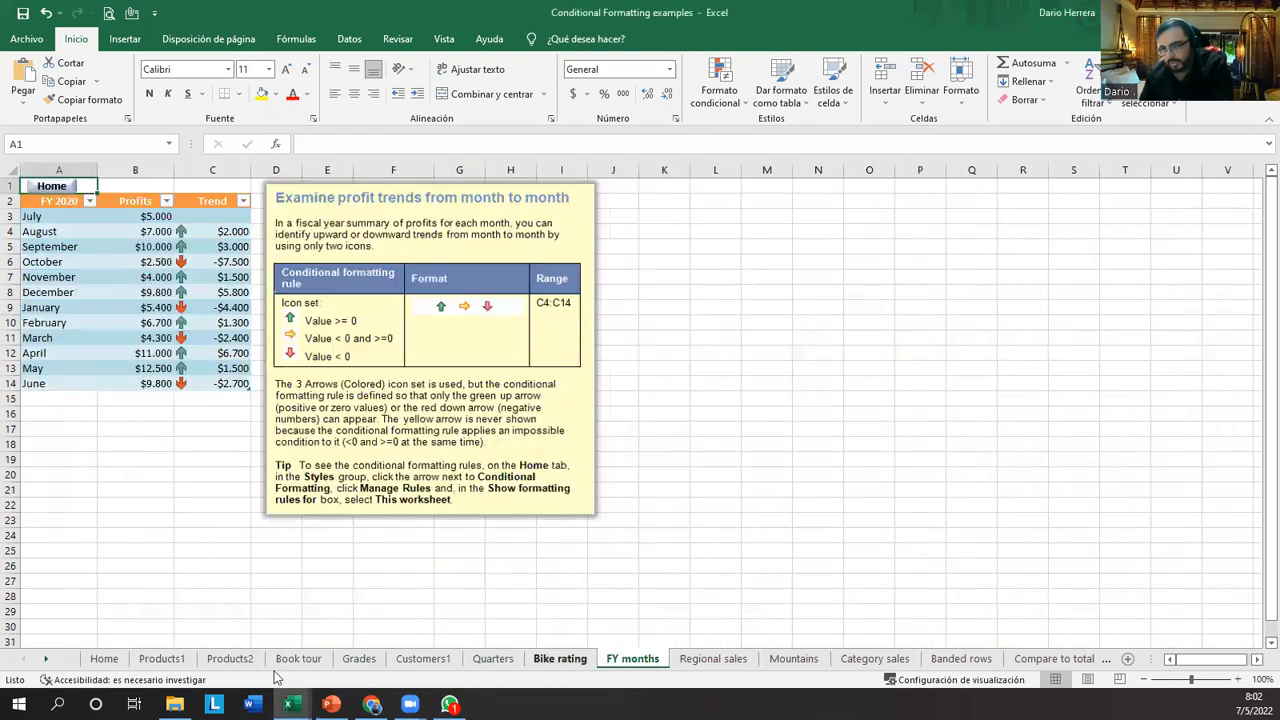
pyautogui.click(165, 662)
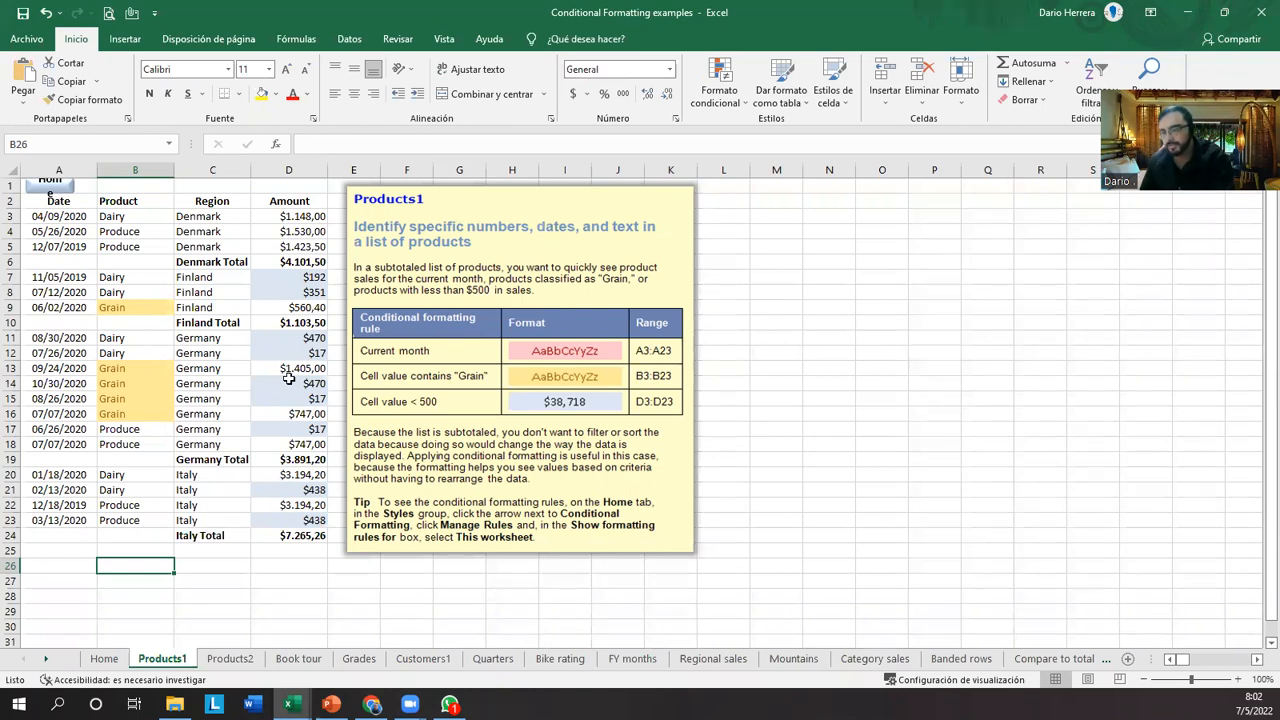
# Examine the available conditional formatting rules for highlighting cells and the Date, Product, Region and Amount data in the product list.
pyautogui.click(726, 112)
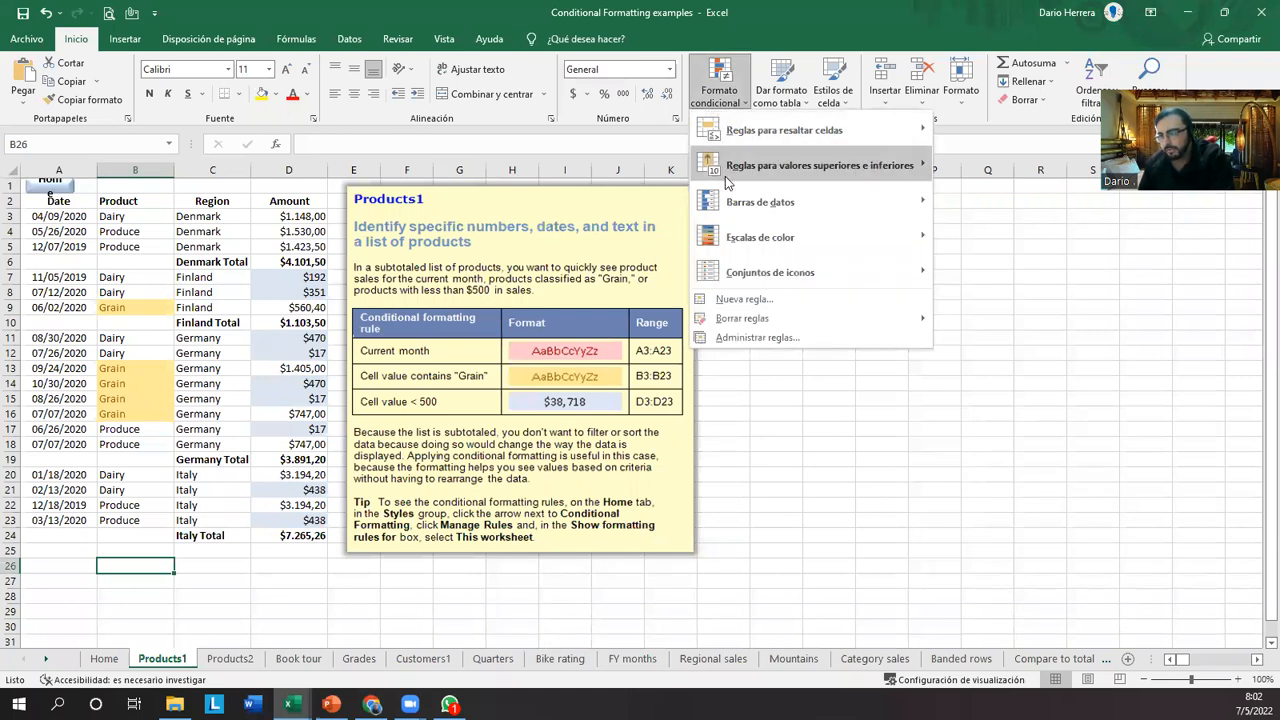
pyautogui.moveTo(869, 133)
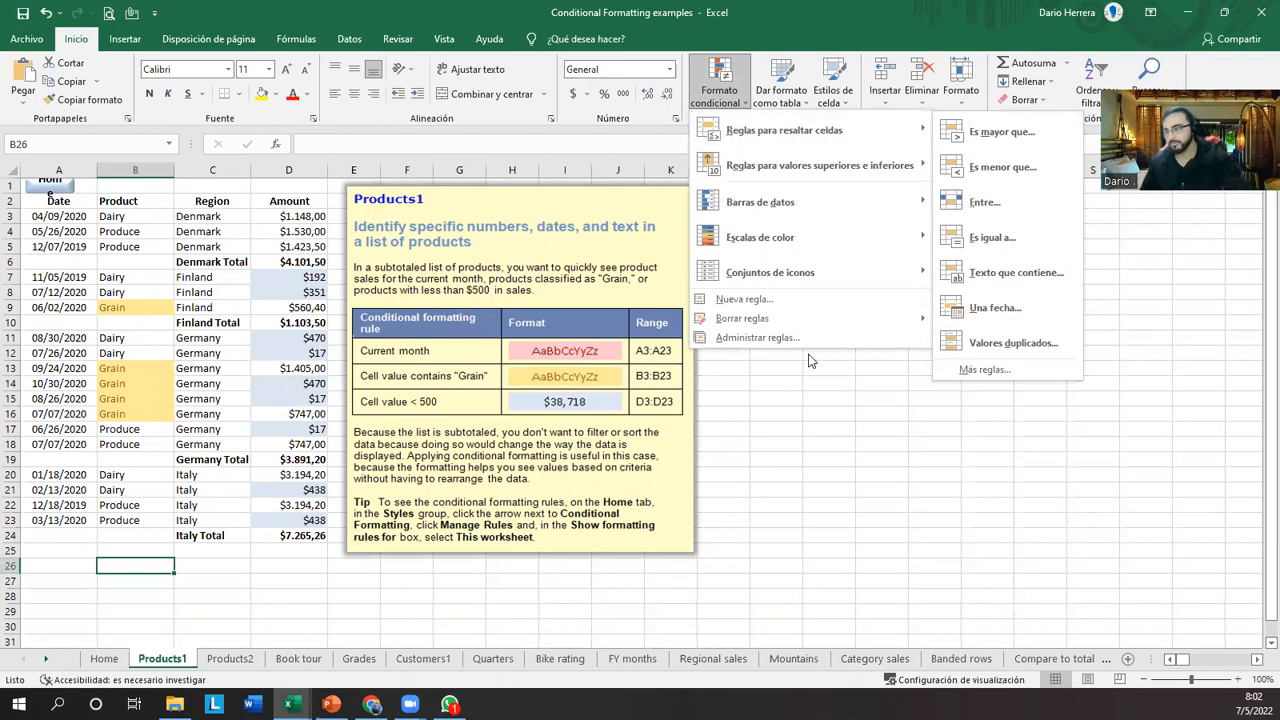
pyautogui.click(266, 616)
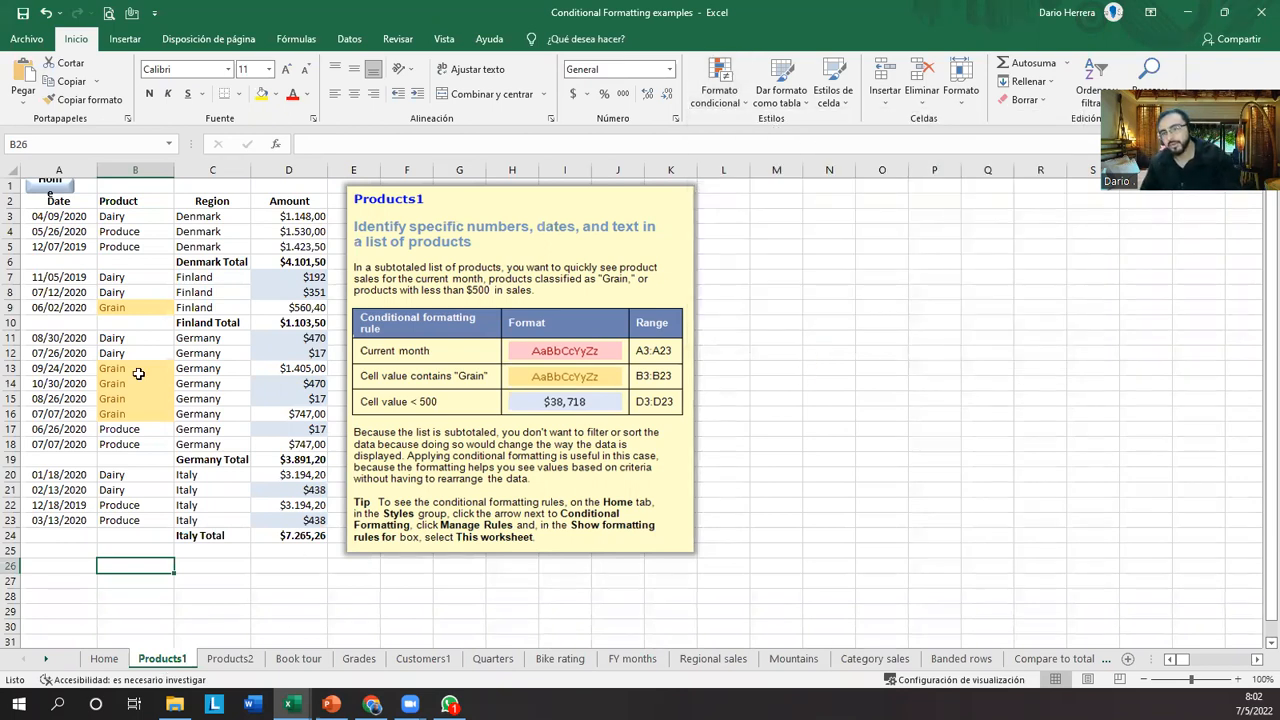
pyautogui.moveTo(71, 204); pyautogui.dragTo(56, 492)
pyautogui.moveTo(155, 201); pyautogui.dragTo(152, 446)
pyautogui.moveTo(206, 200); pyautogui.dragTo(232, 478)
pyautogui.moveTo(287, 203); pyautogui.dragTo(291, 493)
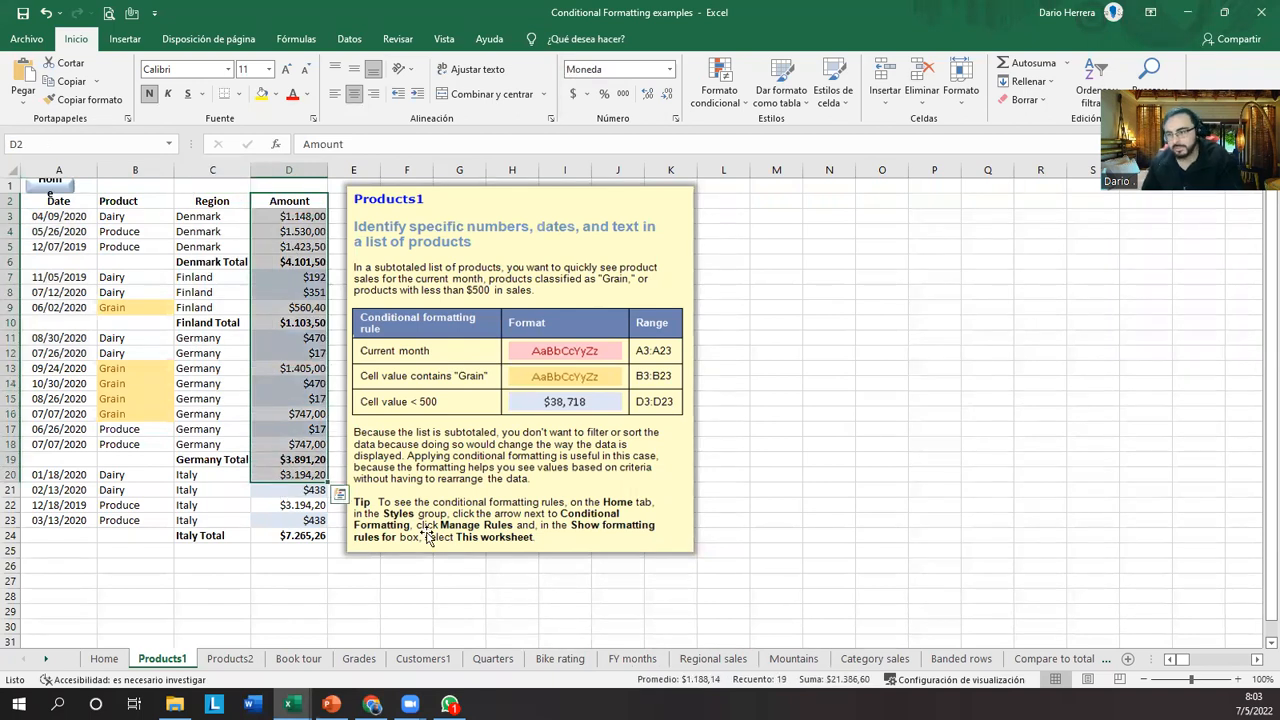
# Move the Products1 explanation picture away from the data, to around column P.
pyautogui.click(478, 200)
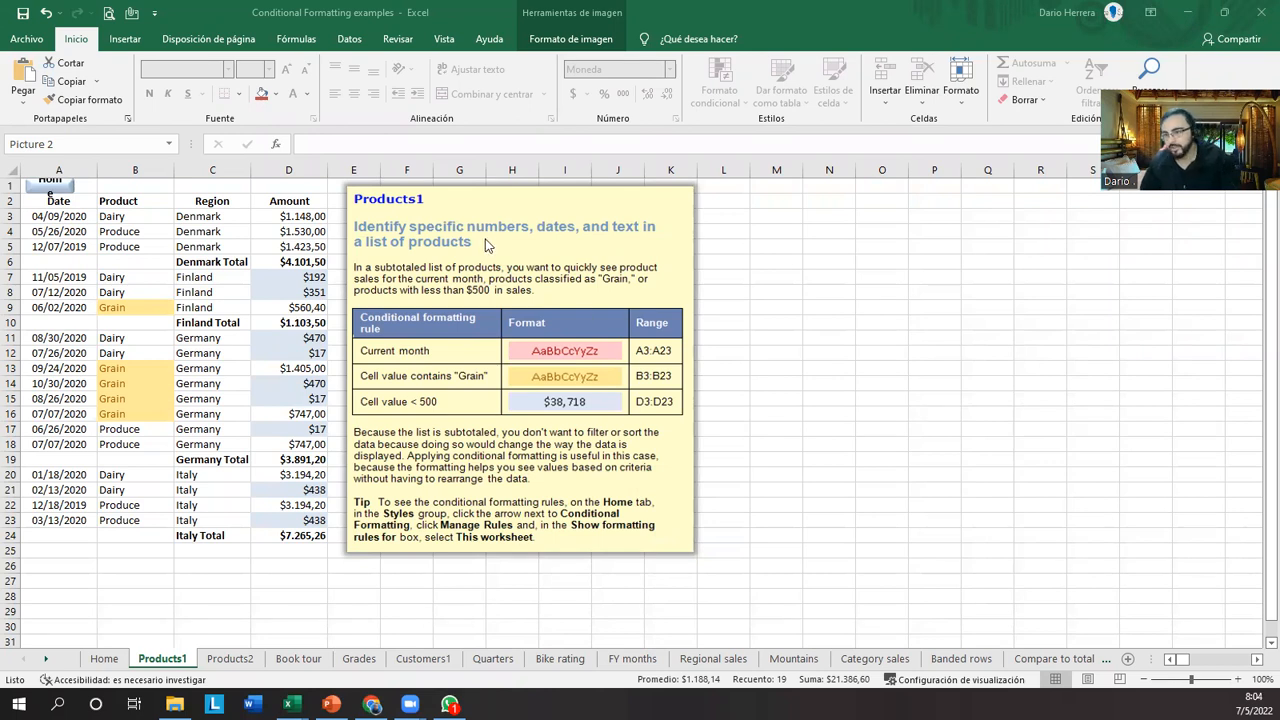
pyautogui.moveTo(501, 194); pyautogui.dragTo(1071, 216)
pyautogui.click(263, 337)
# Clear the conditional formatting rules from columns A to D only.
pyautogui.moveTo(80, 170); pyautogui.dragTo(289, 170)
pyautogui.click(720, 85)
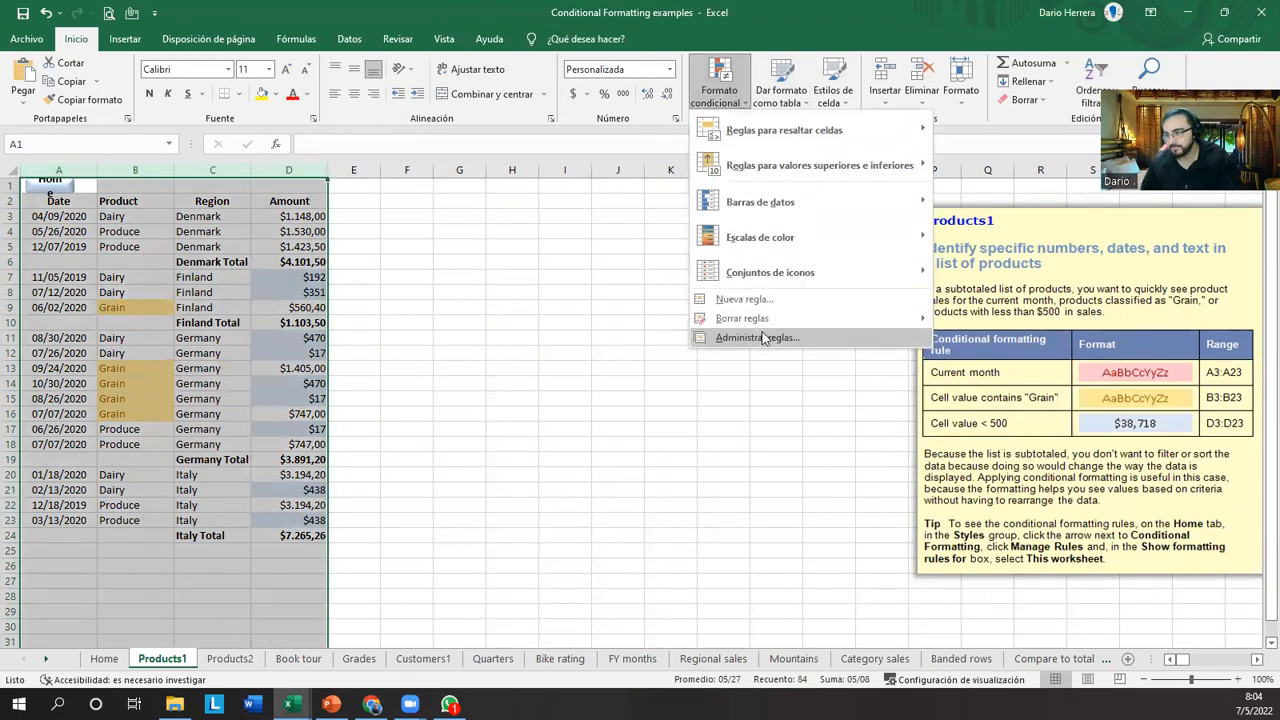
pyautogui.moveTo(760, 320)
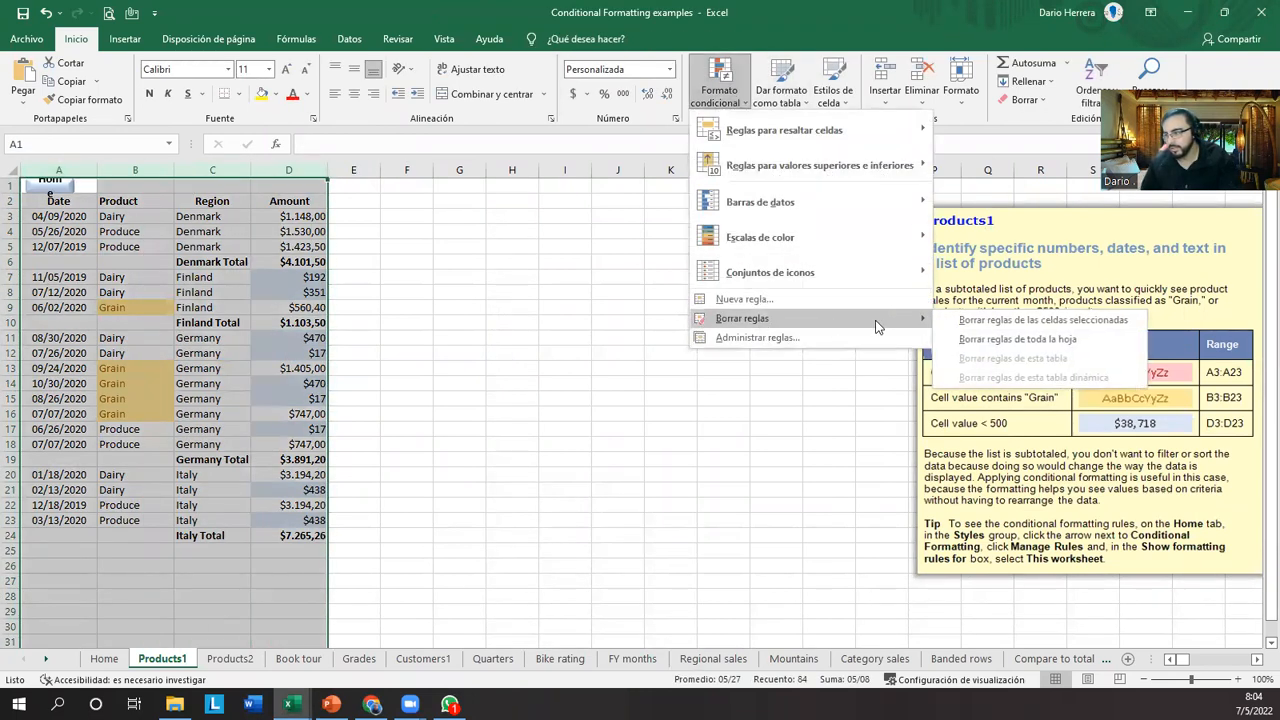
pyautogui.click(992, 320)
pyautogui.click(445, 368)
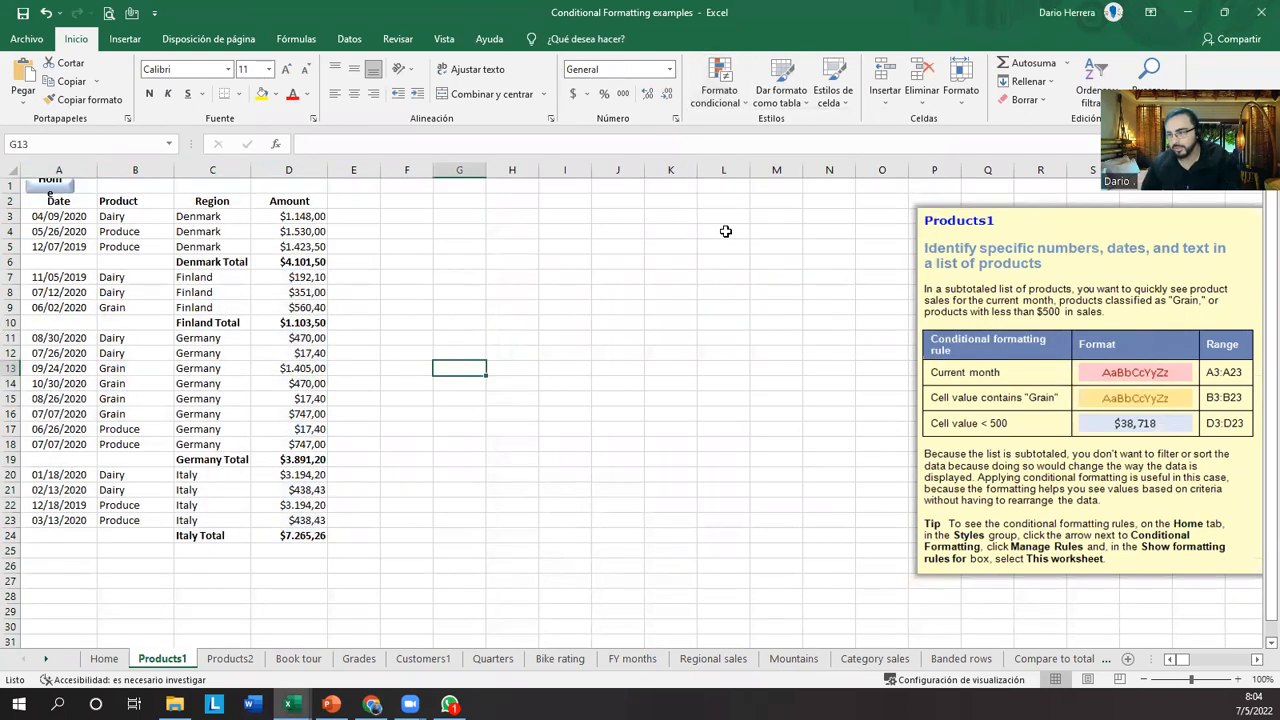
# Compare selecting the whole Amount column D with selecting only the range D2:D24.
pyautogui.click(321, 231)
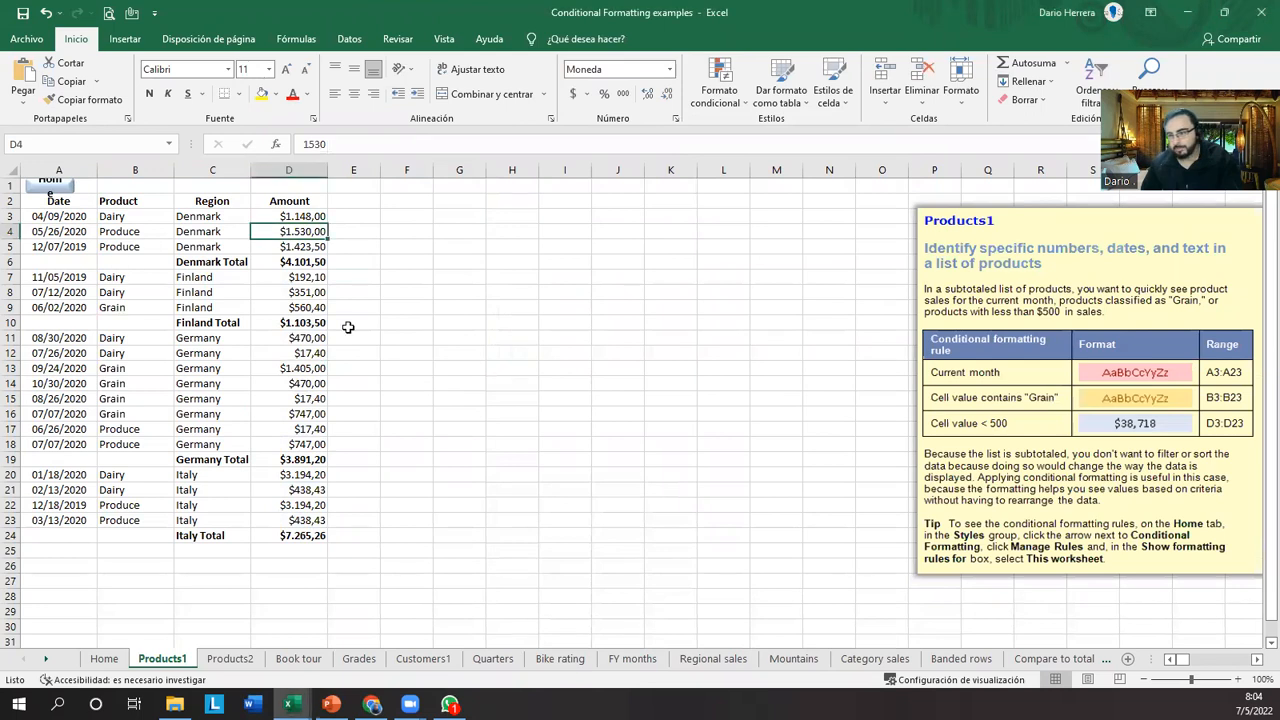
pyautogui.click(285, 170)
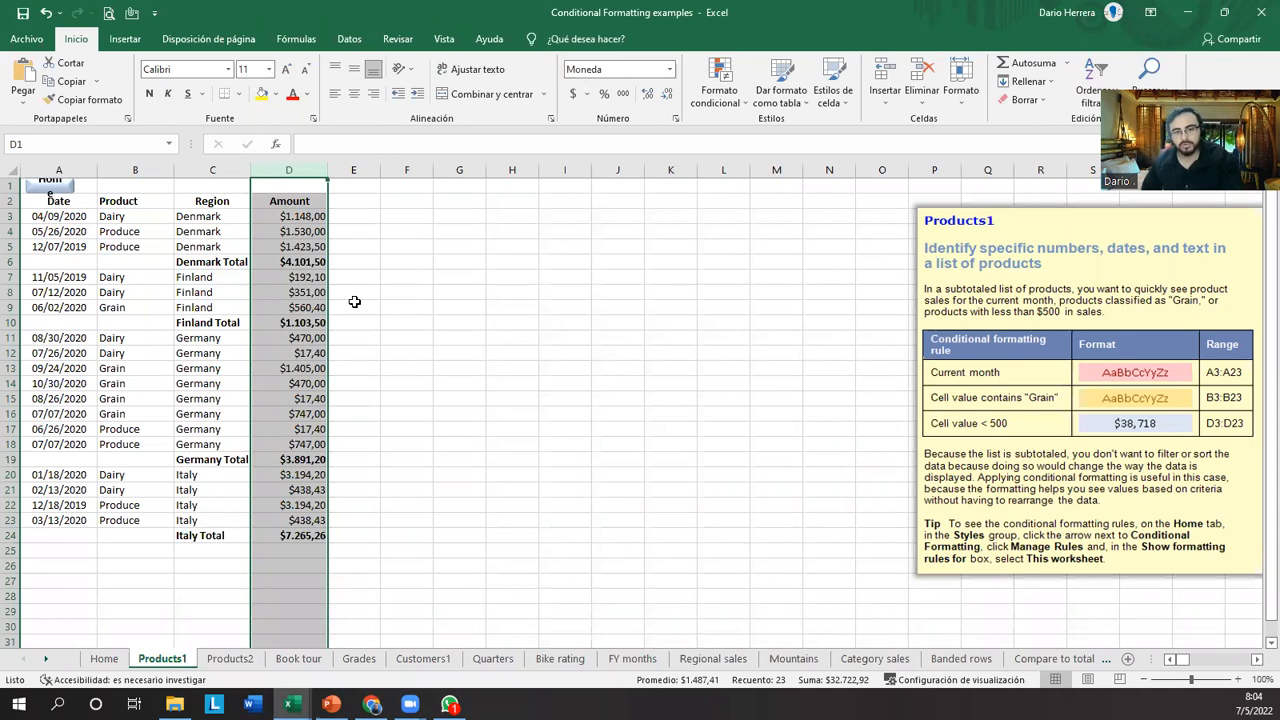
pyautogui.click(340, 265)
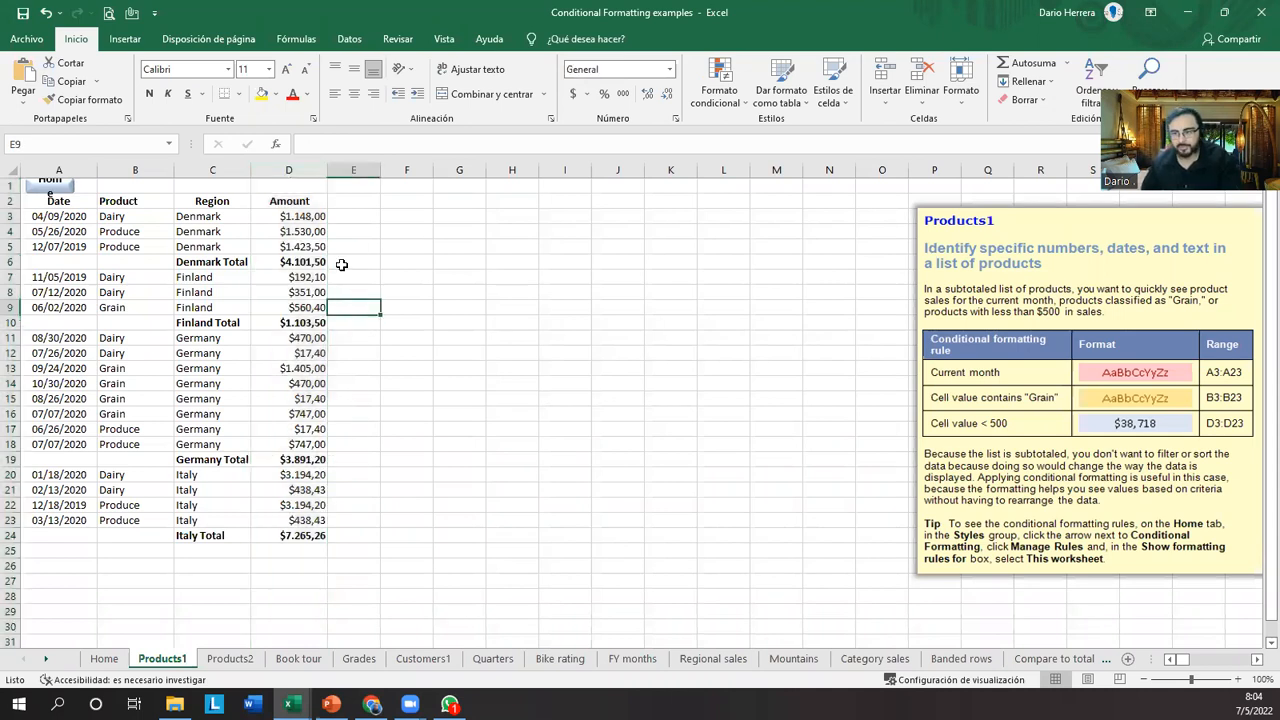
pyautogui.click(300, 171)
pyautogui.moveTo(300, 201); pyautogui.dragTo(300, 535)
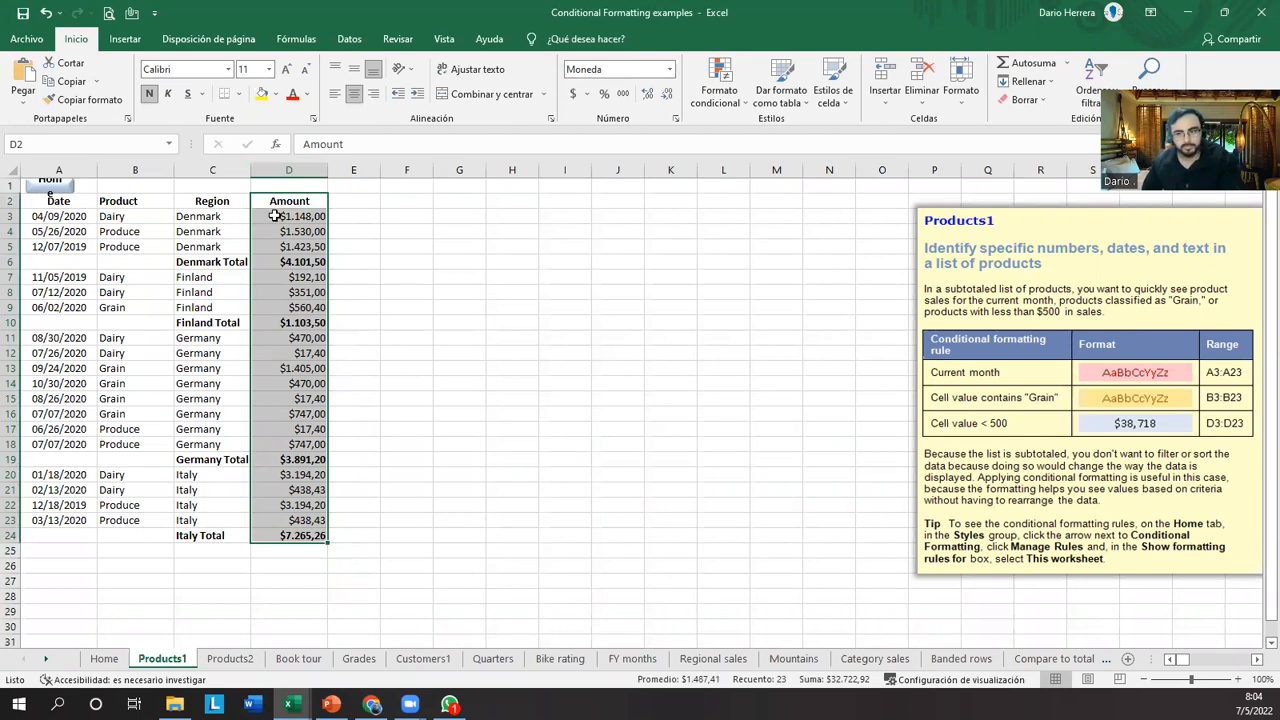
pyautogui.click(285, 170)
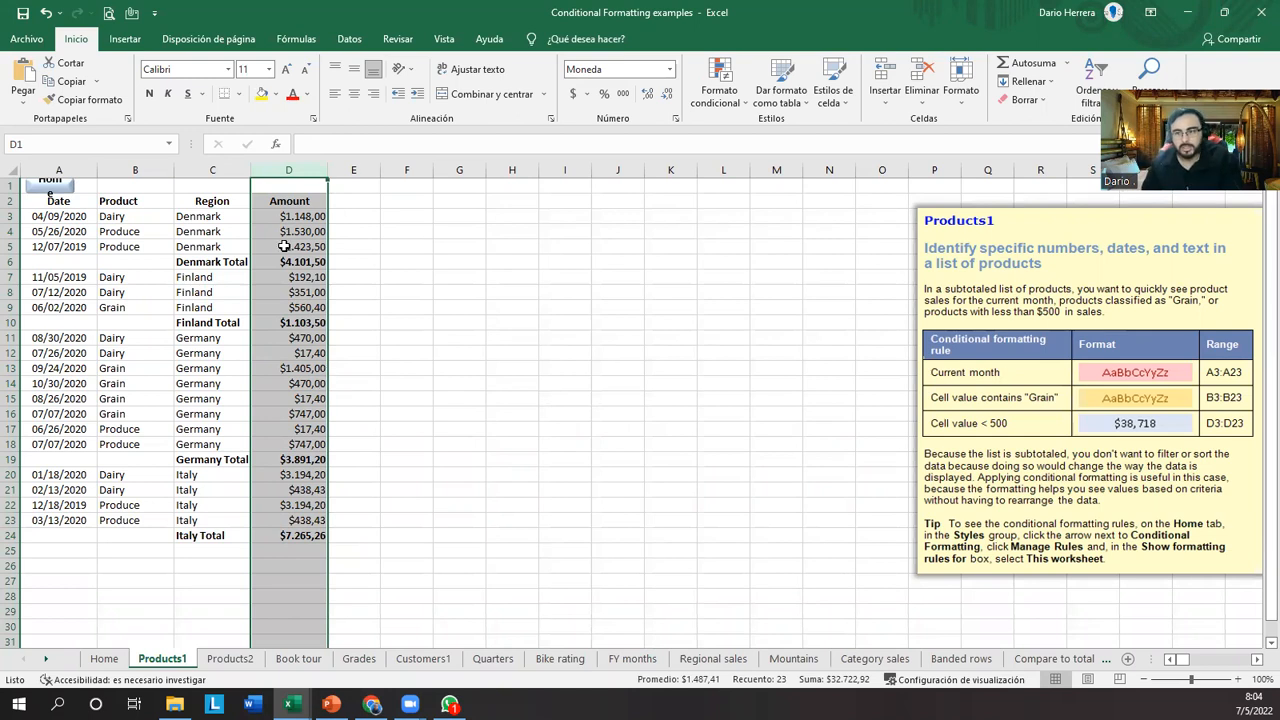
pyautogui.moveTo(296, 204); pyautogui.dragTo(312, 535)
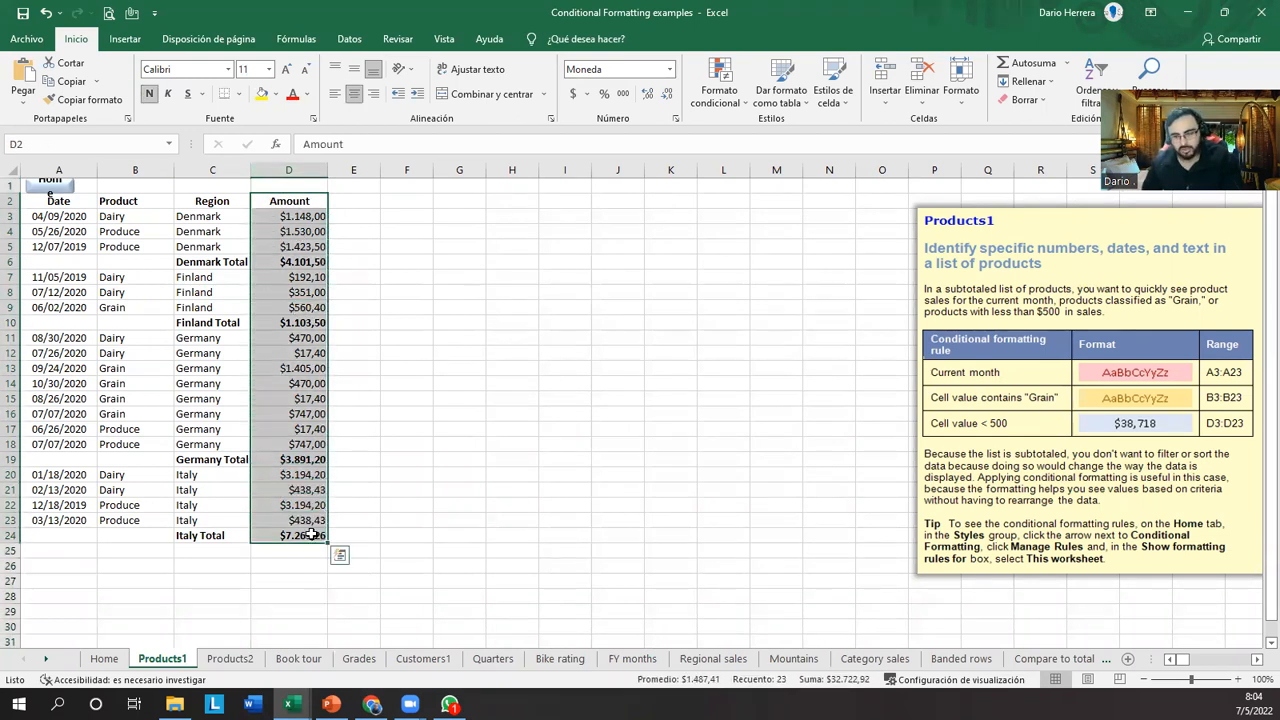
pyautogui.click(405, 531)
# Enter the formula =4+2 in cell H13.
pyautogui.click(514, 366)
pyautogui.write('=4+2')
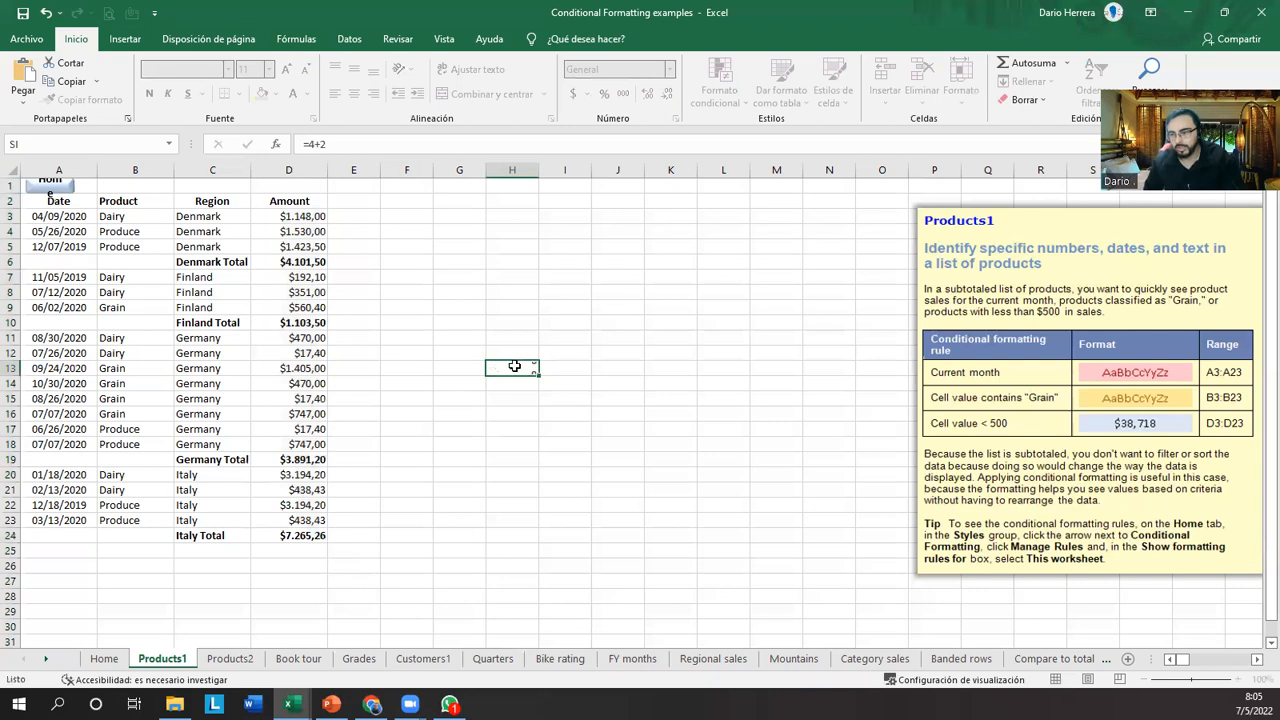
pyautogui.press('Return')
# Replace the formula in H13 with =I13+J13 and fill it down to H15.
pyautogui.click(516, 365)
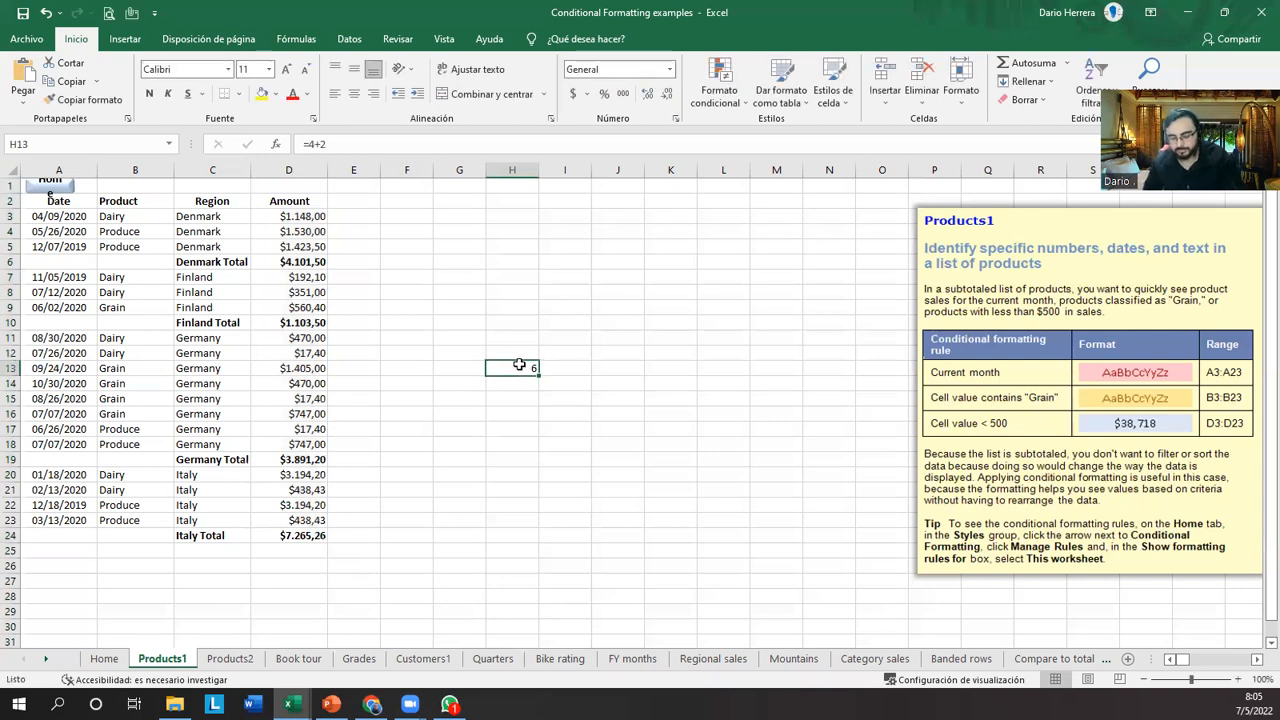
pyautogui.write('=I13+J13')
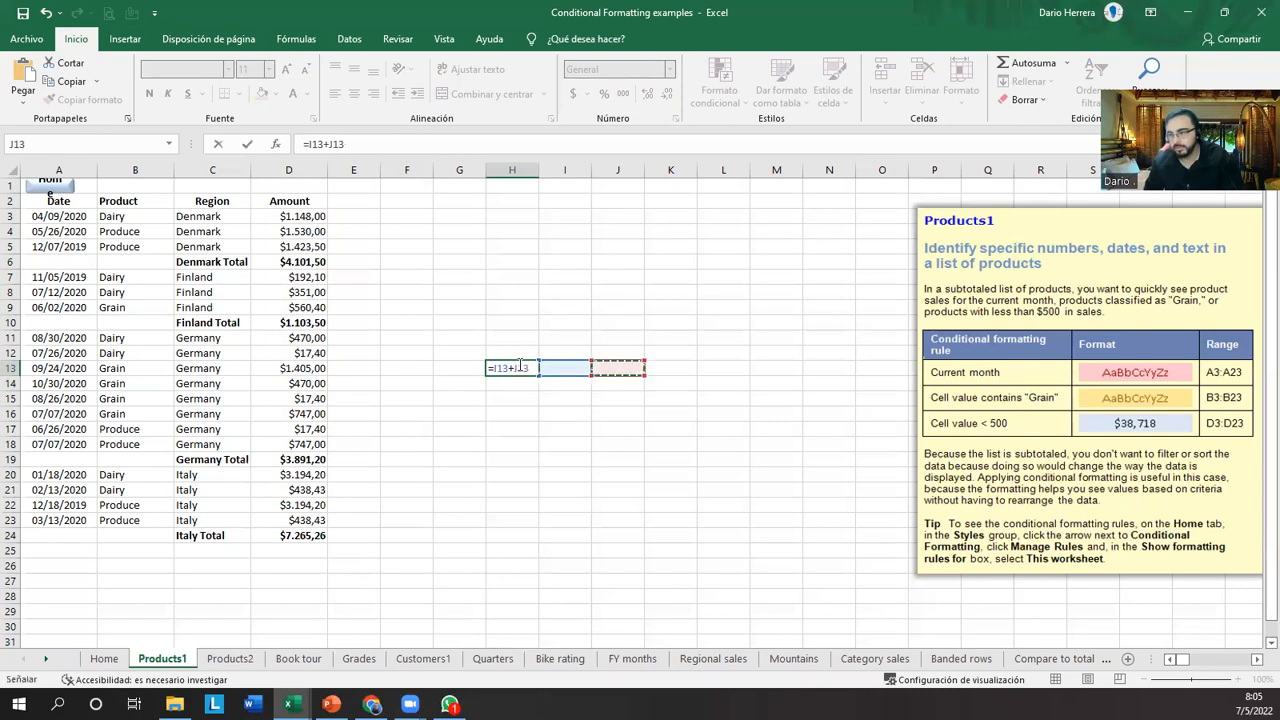
pyautogui.press('Return')
pyautogui.click(519, 367)
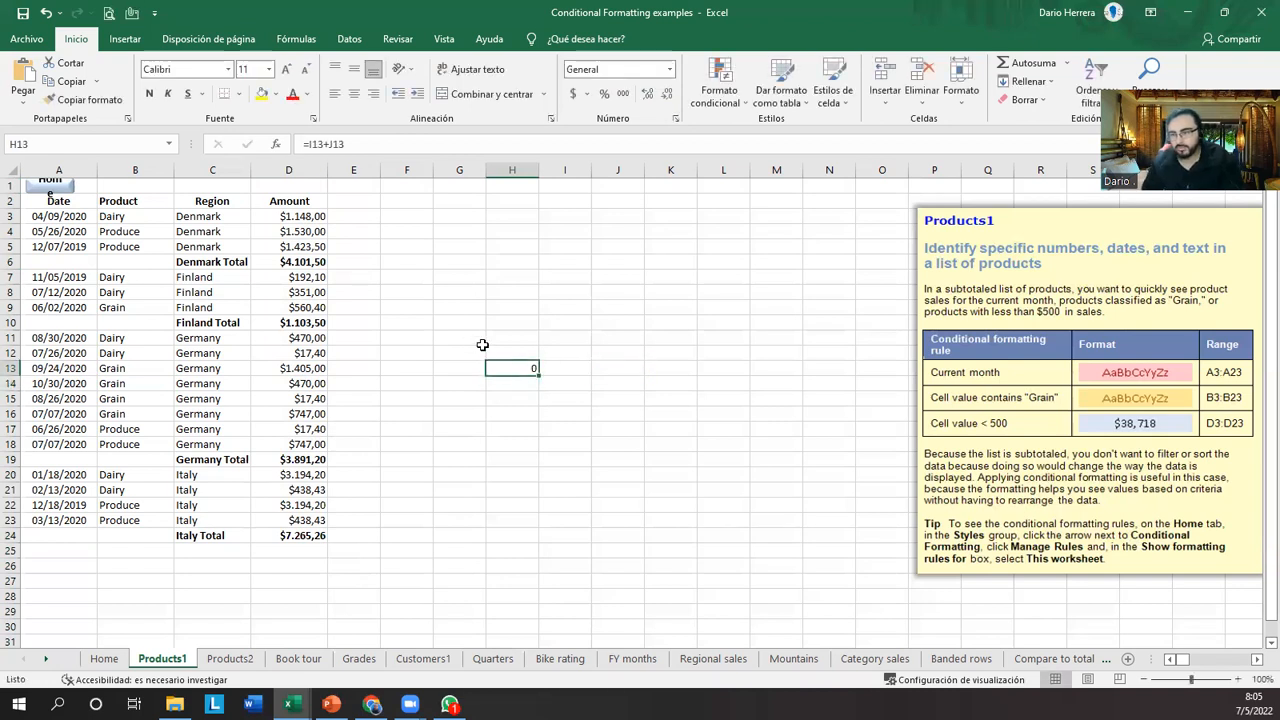
pyautogui.click(577, 370)
pyautogui.click(616, 370)
pyautogui.click(515, 370)
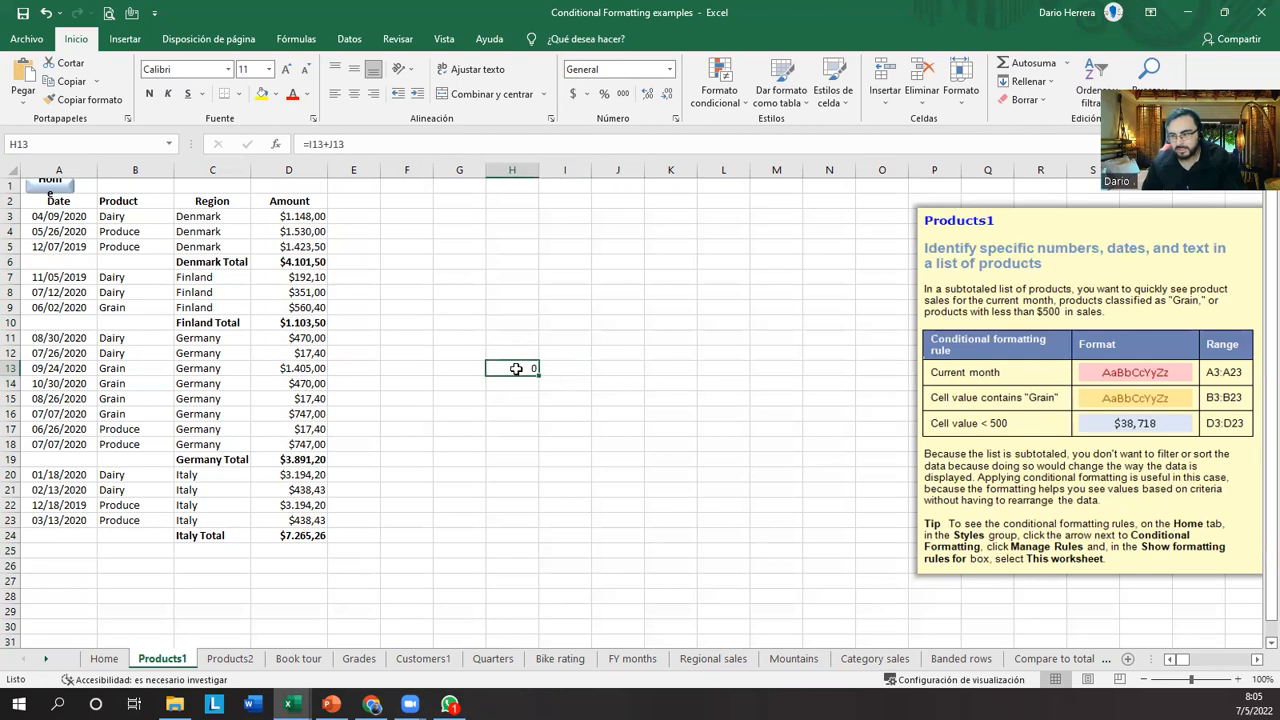
pyautogui.moveTo(538, 375); pyautogui.dragTo(538, 404)
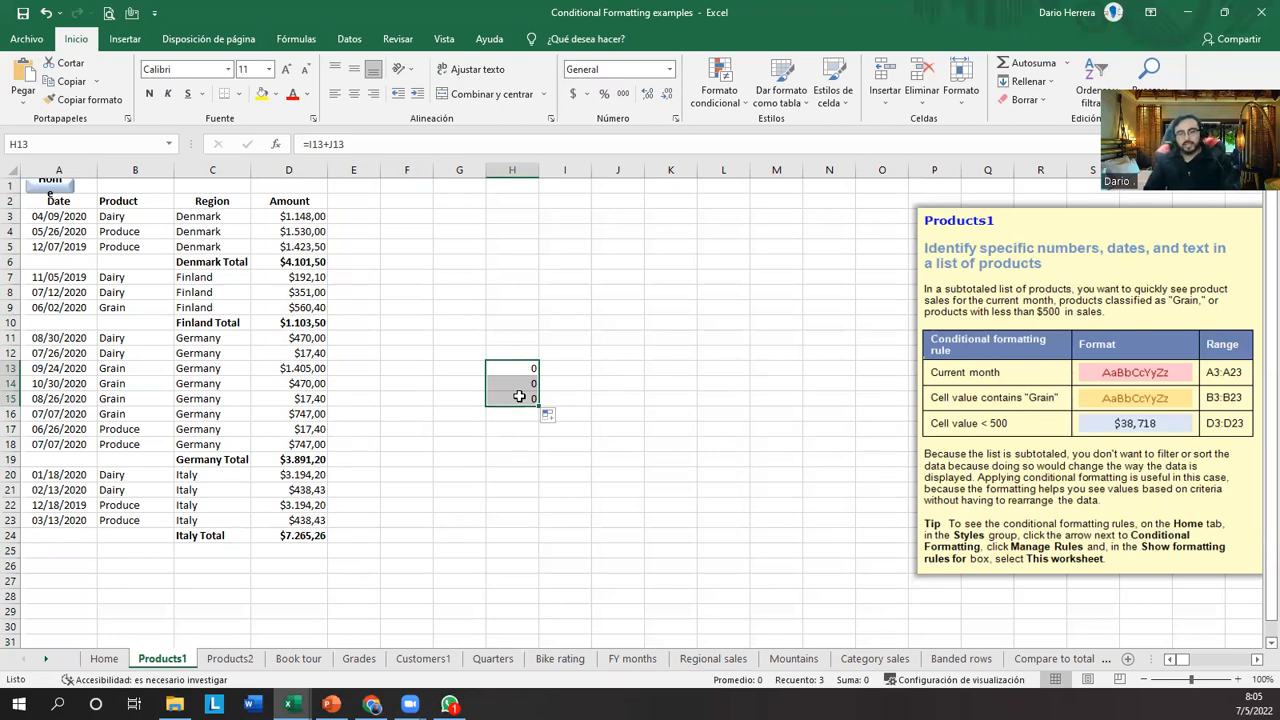
# Open a less-than highlight rule for the entire Amount column D, keeping its dialog clear of the amounts.
pyautogui.moveTo(294, 216); pyautogui.dragTo(292, 537)
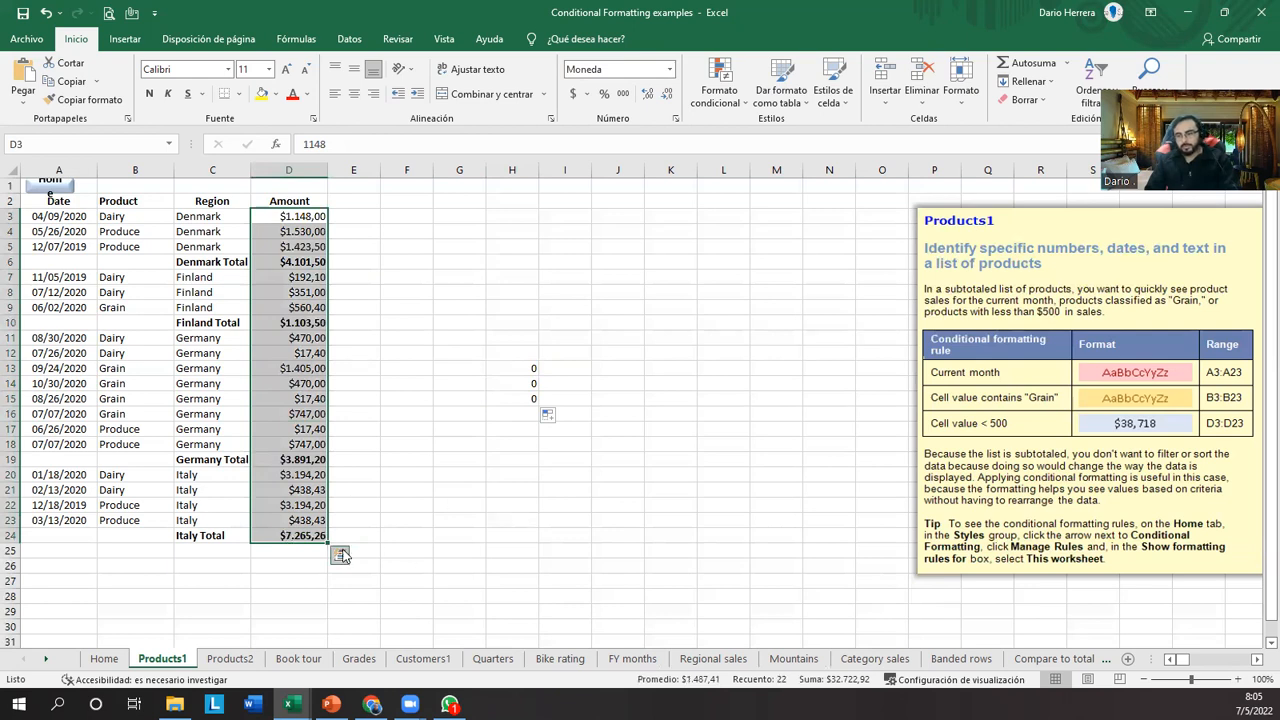
pyautogui.click(347, 473)
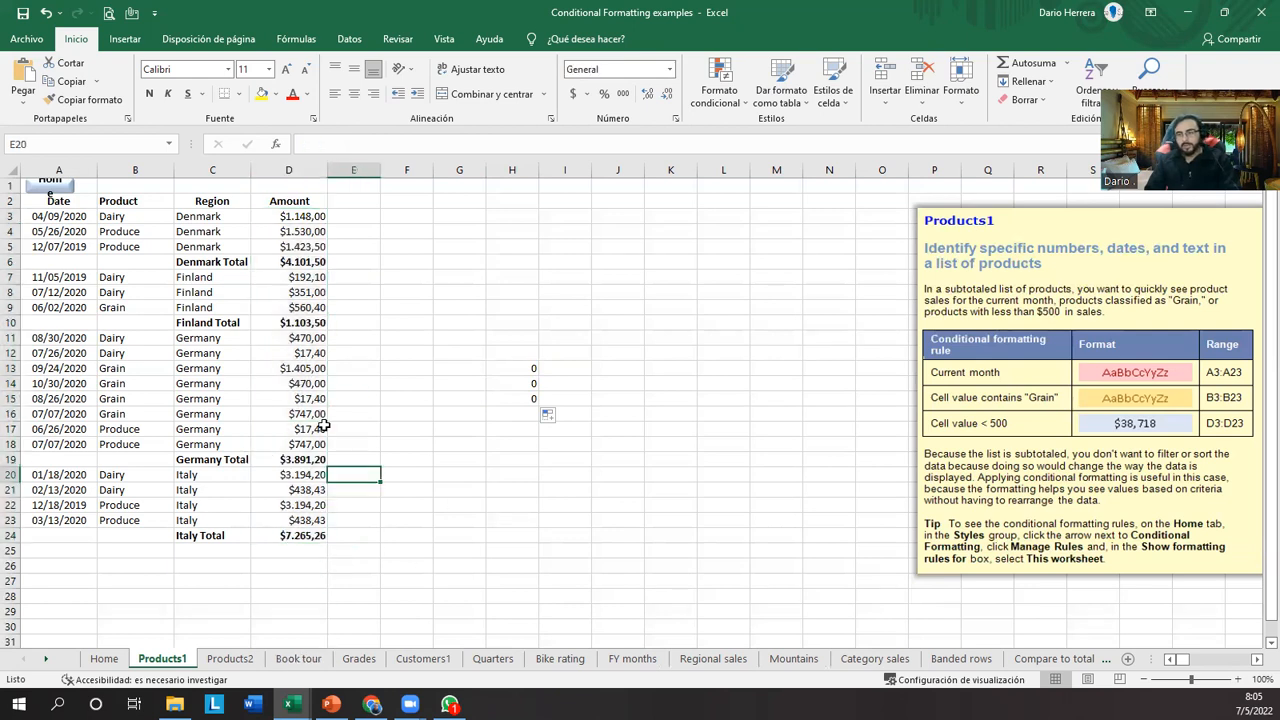
pyautogui.click(289, 170)
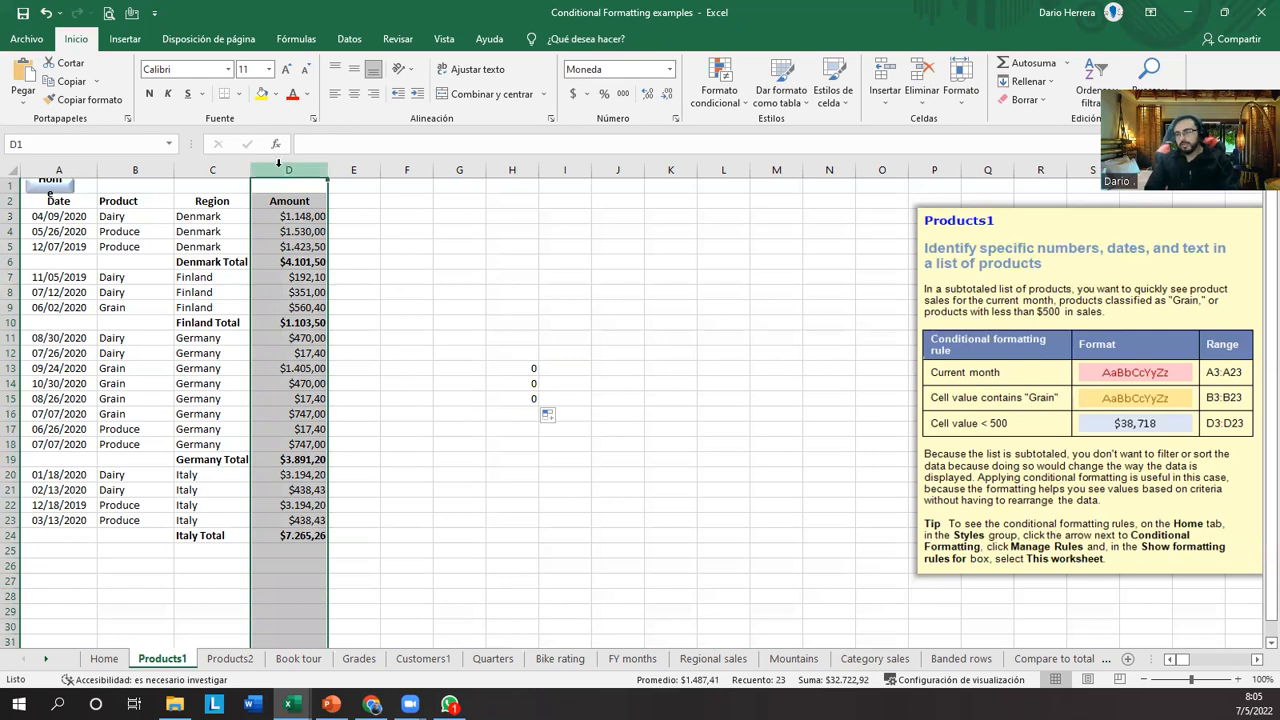
pyautogui.click(718, 90)
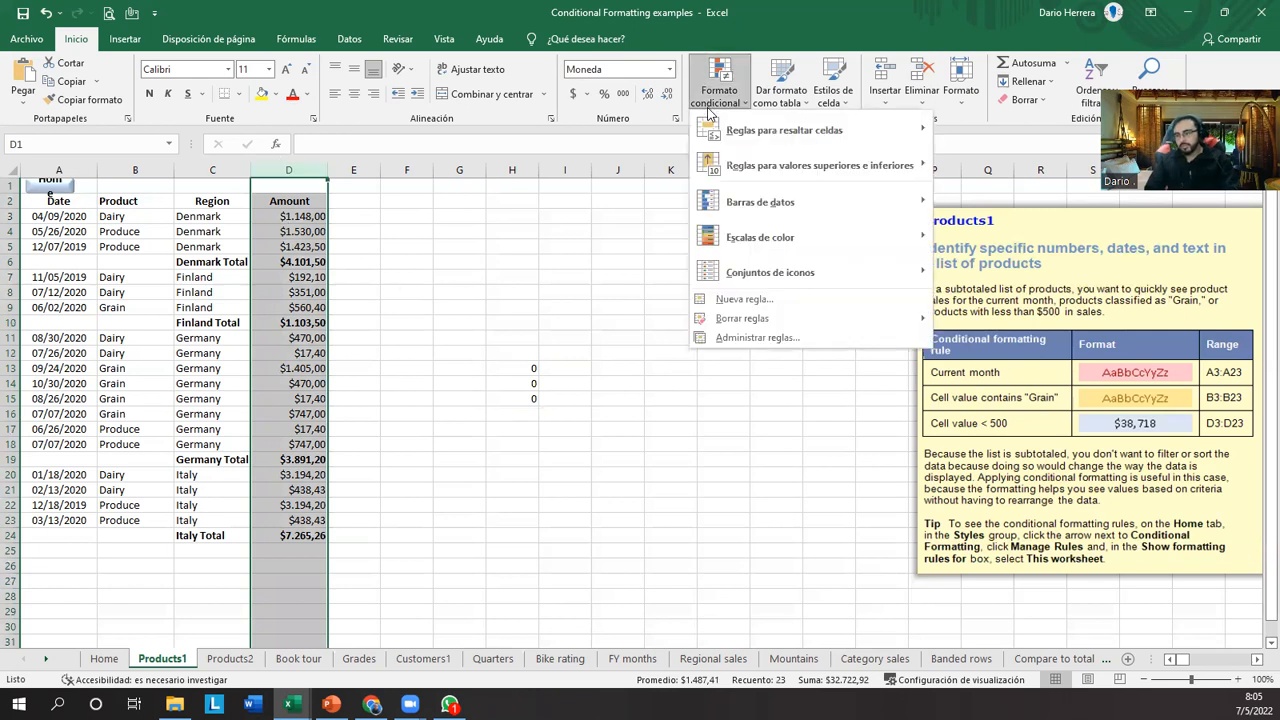
pyautogui.moveTo(714, 133)
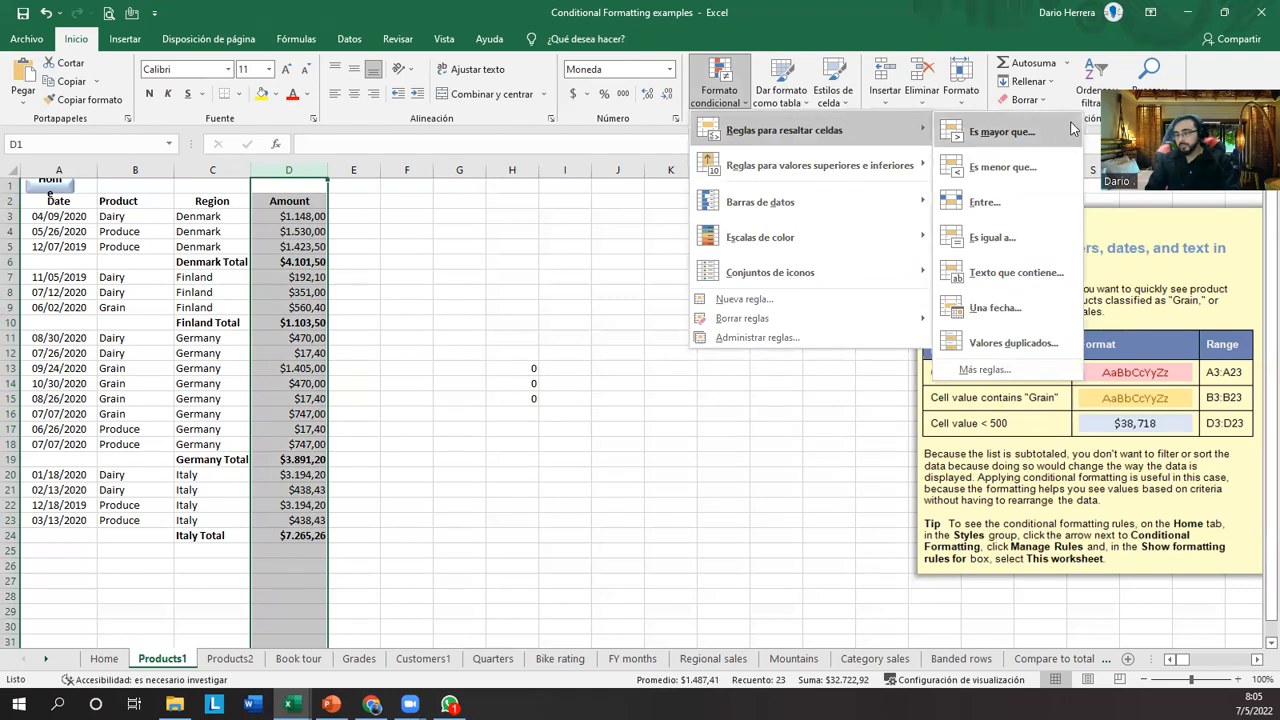
pyautogui.click(1002, 167)
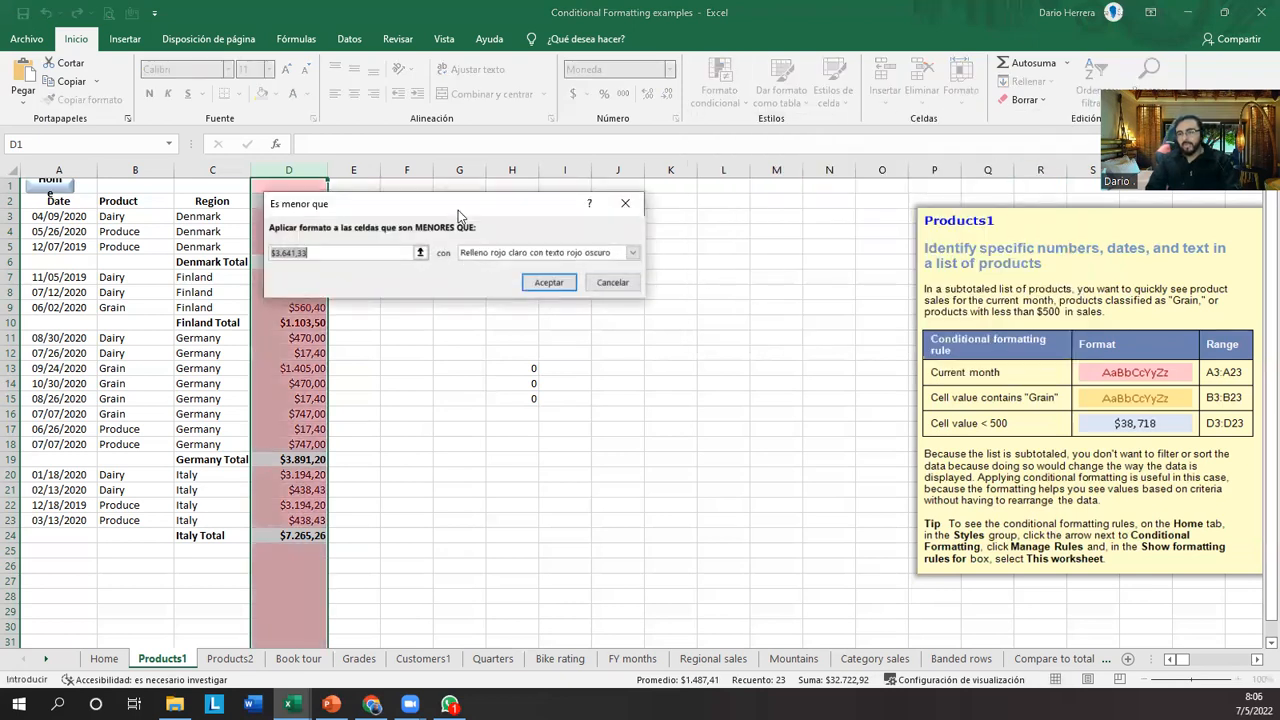
pyautogui.moveTo(458, 210); pyautogui.dragTo(621, 248)
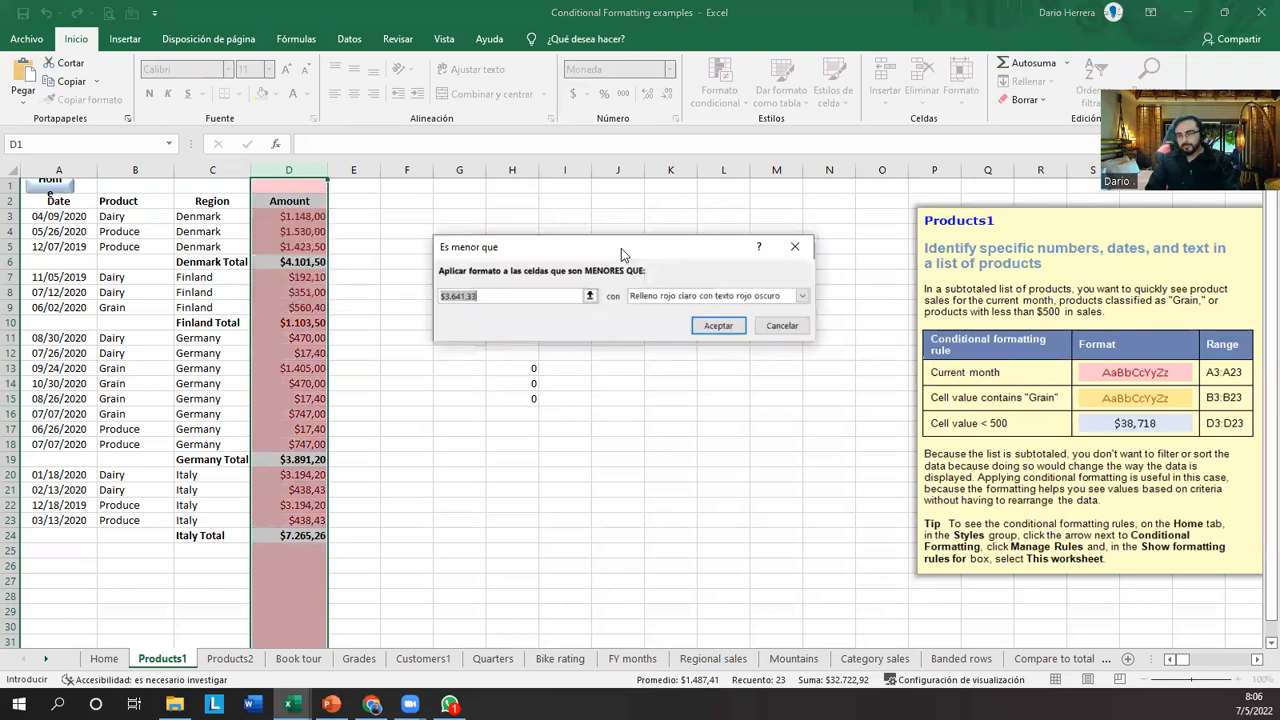
# Magnify the screen to 200% around the less-than rule dialog and return to its threshold value.
pyautogui.press('Return')
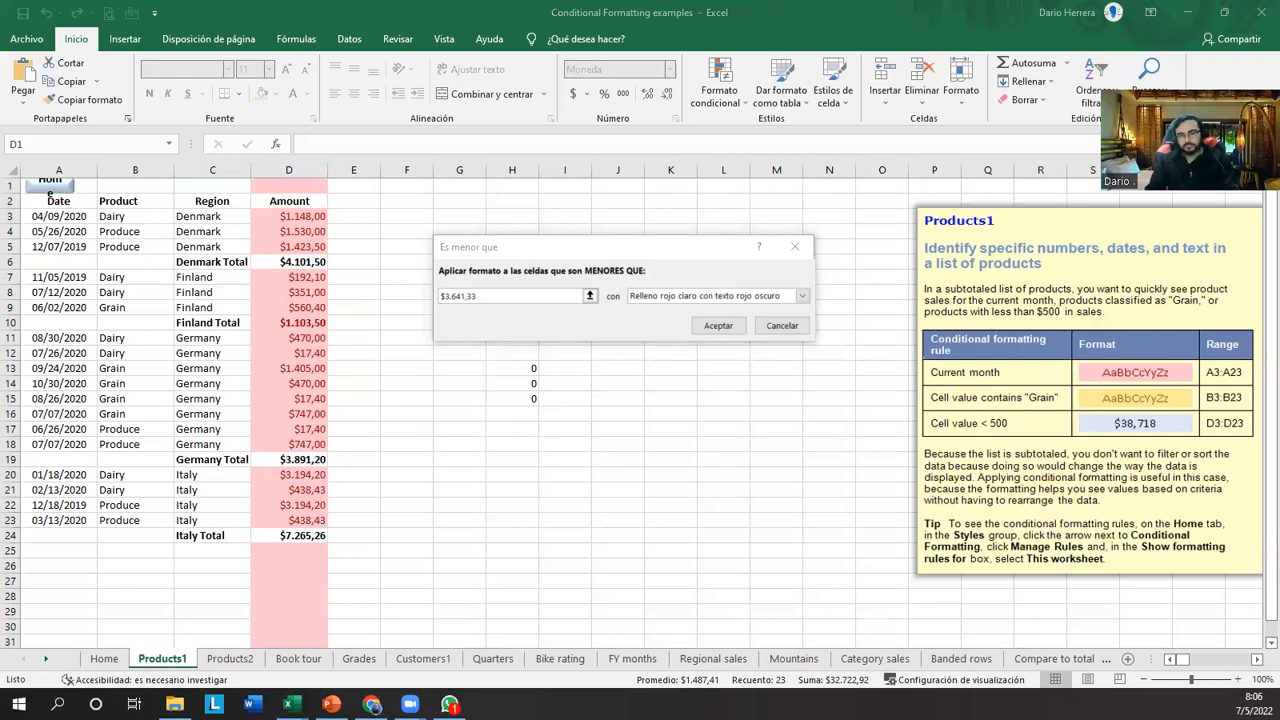
pyautogui.press('super+plus')
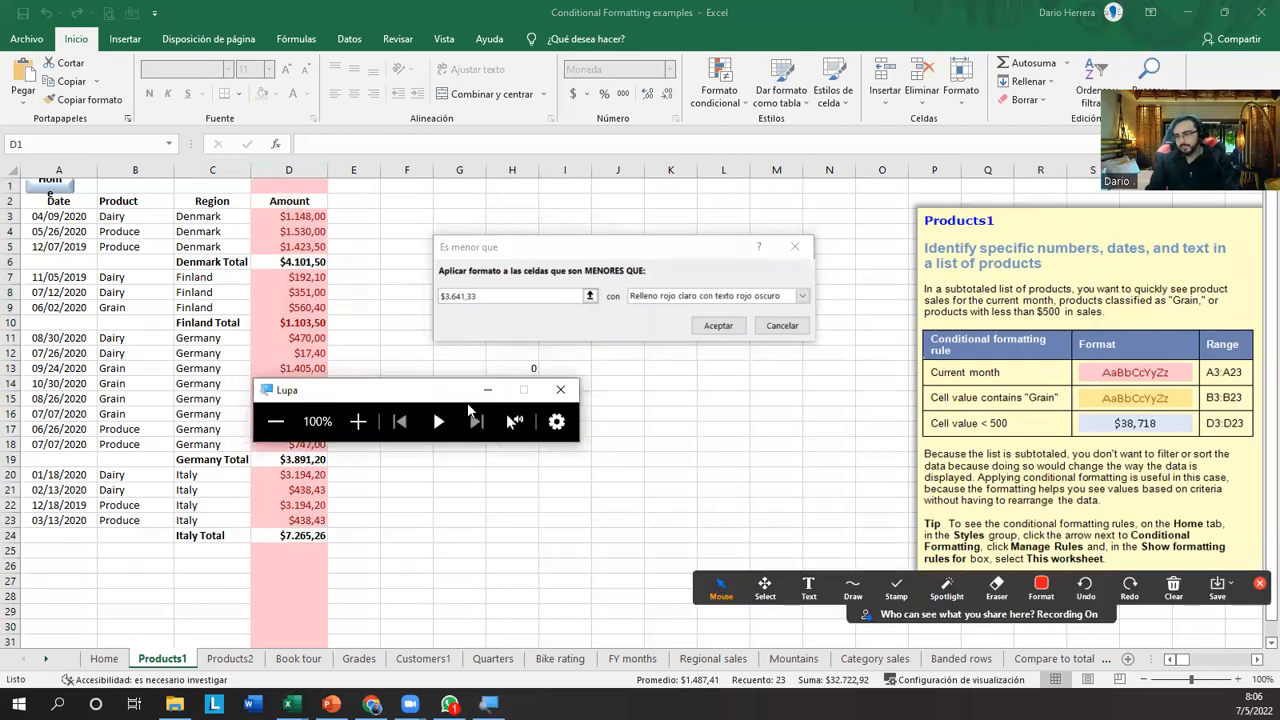
pyautogui.moveTo(468, 405); pyautogui.dragTo(681, 374)
pyautogui.click(566, 392)
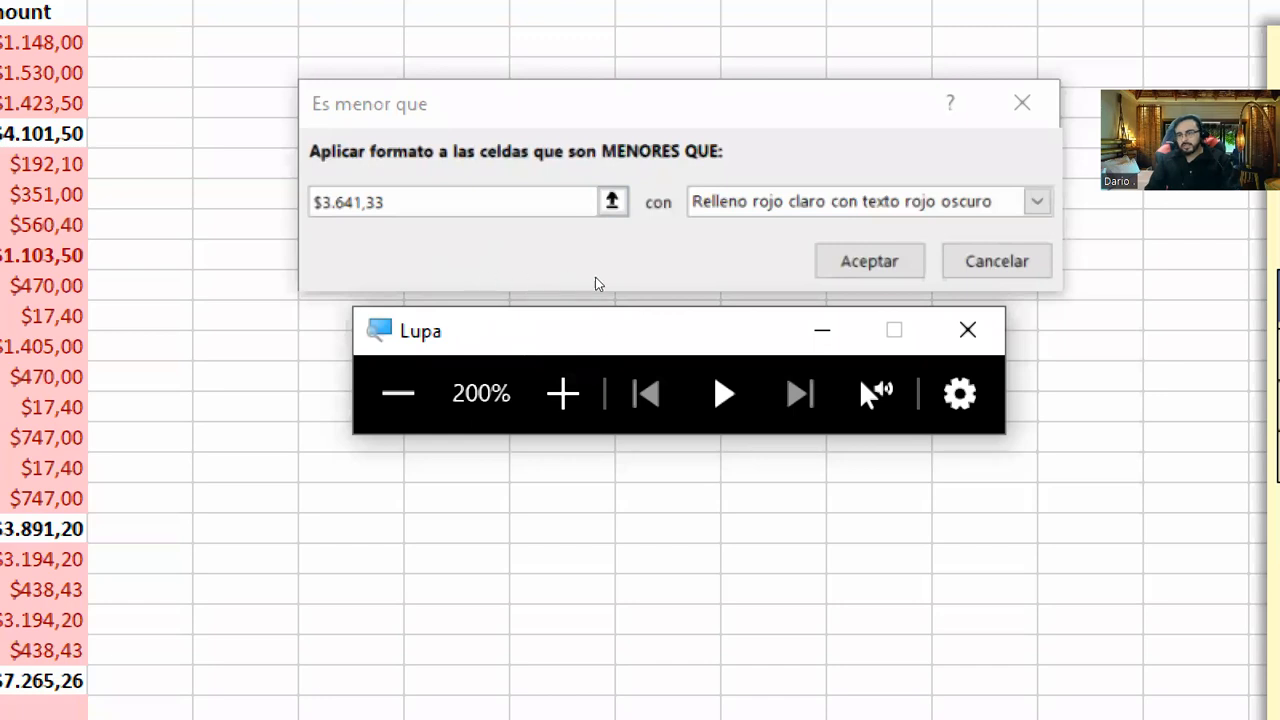
pyautogui.click(451, 292)
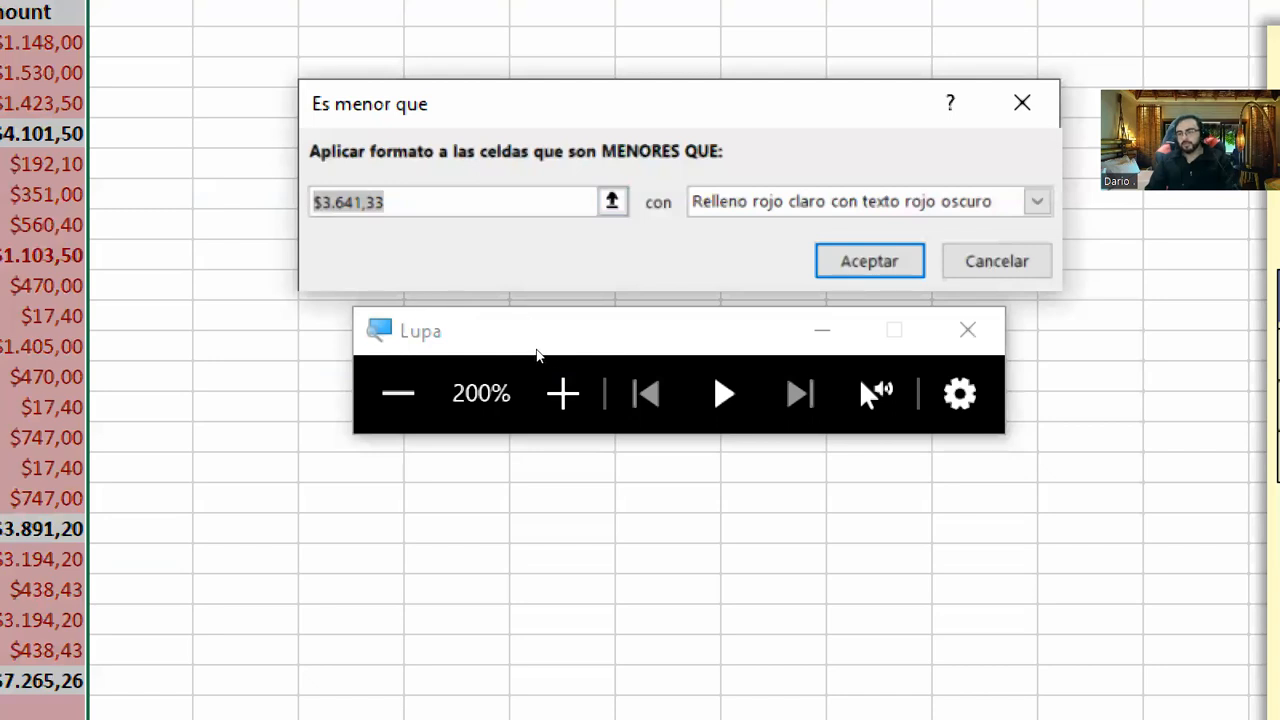
# Set the less-than threshold to 500 and try the yellow fill with dark yellow text format.
pyautogui.write('500')
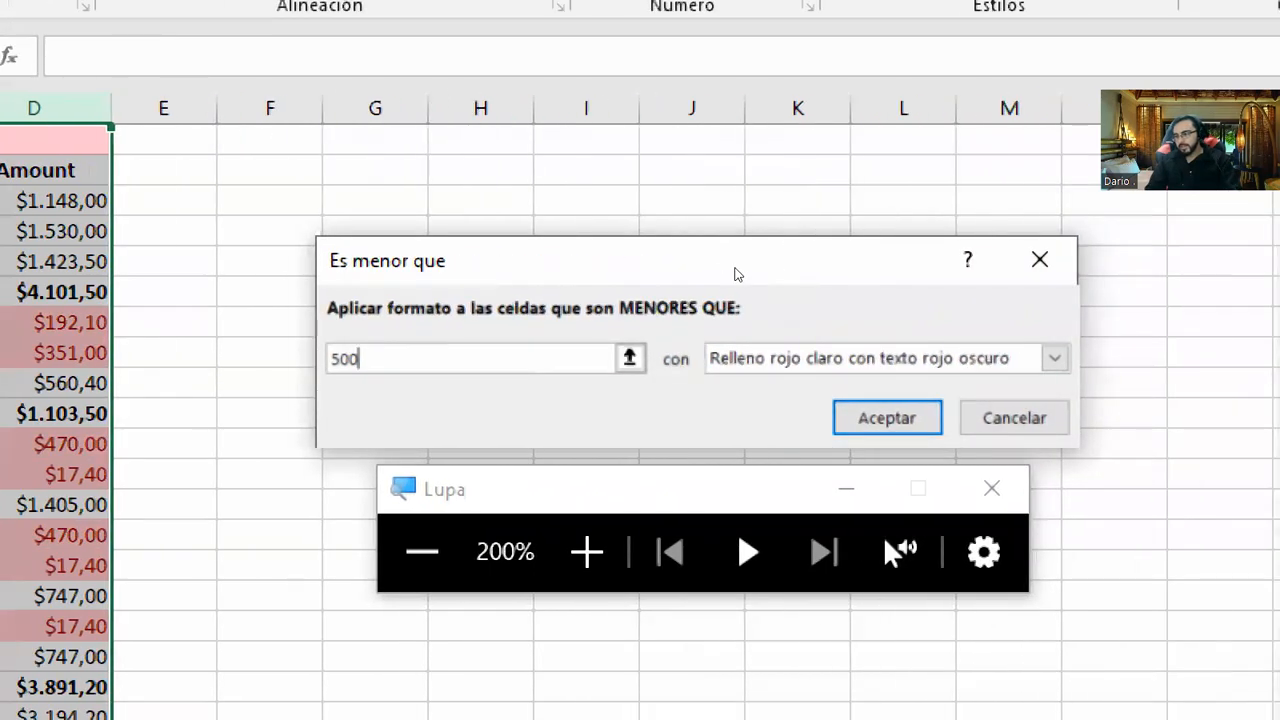
pyautogui.click(1055, 358)
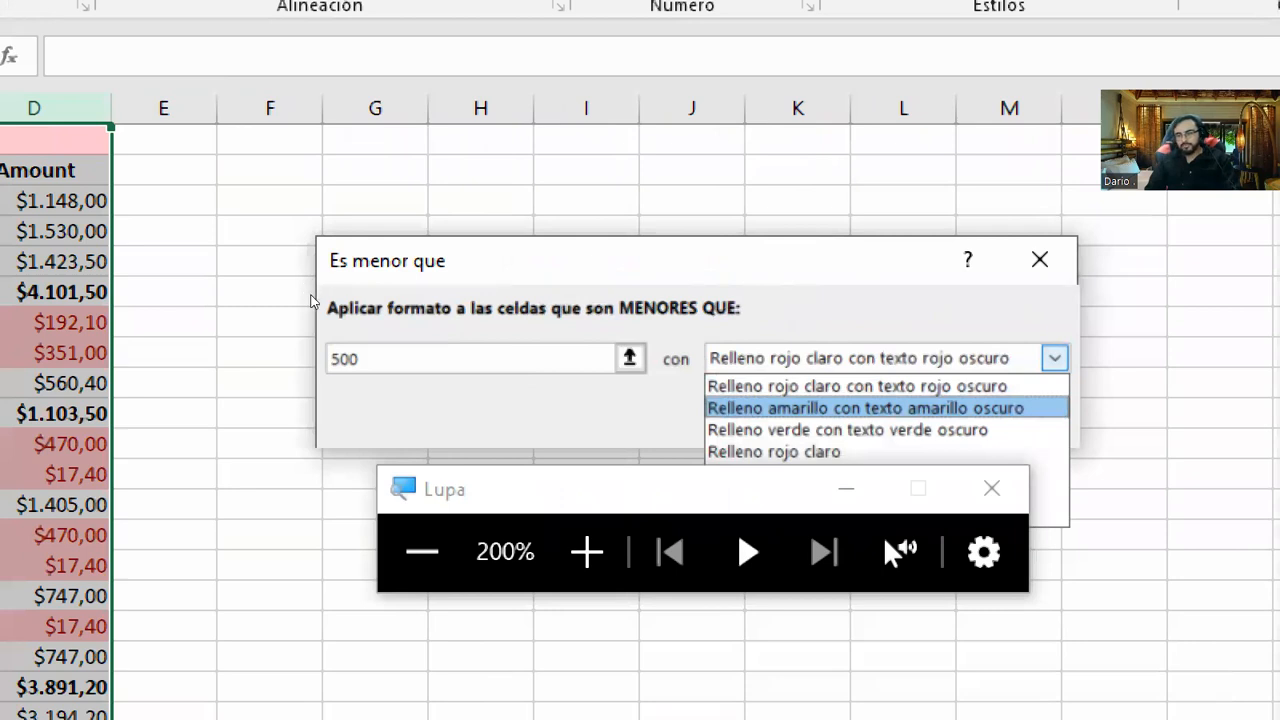
pyautogui.press('Down')
pyautogui.press('Up')
pyautogui.press('Return')
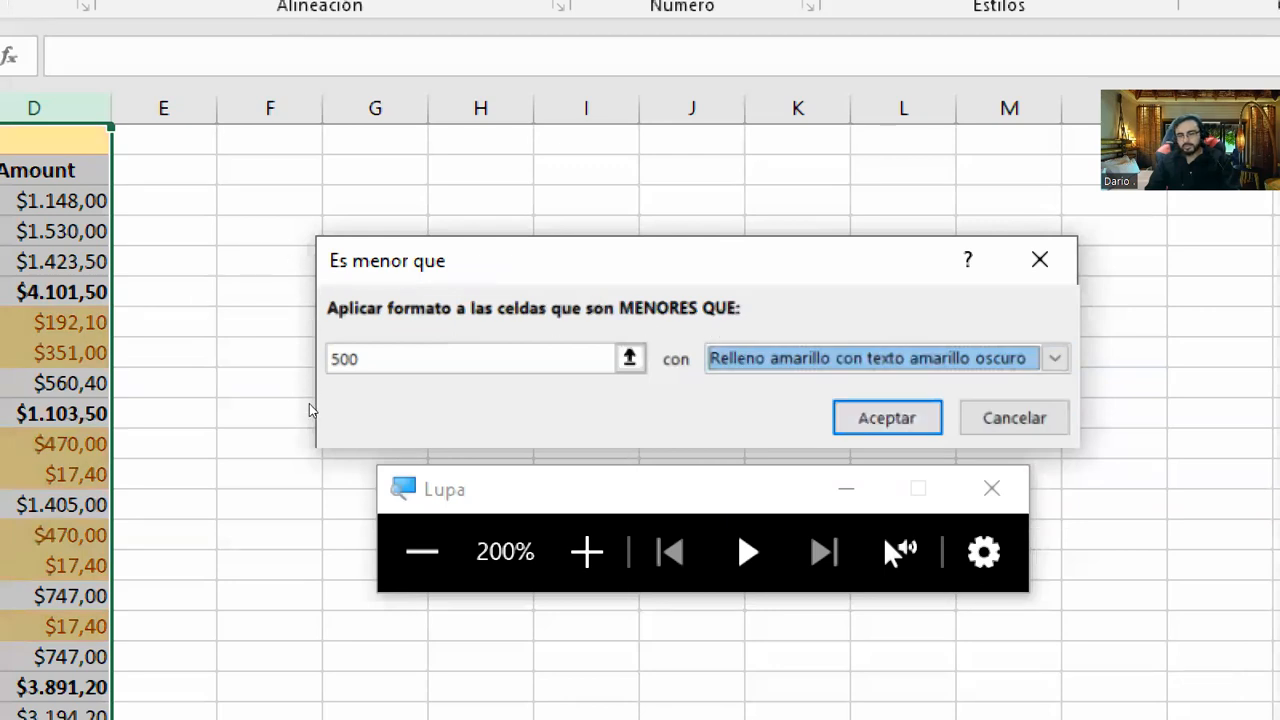
# Switch the rule's format to green fill with dark green text.
pyautogui.hotkey('alt', 'Down')
pyautogui.press('Down')
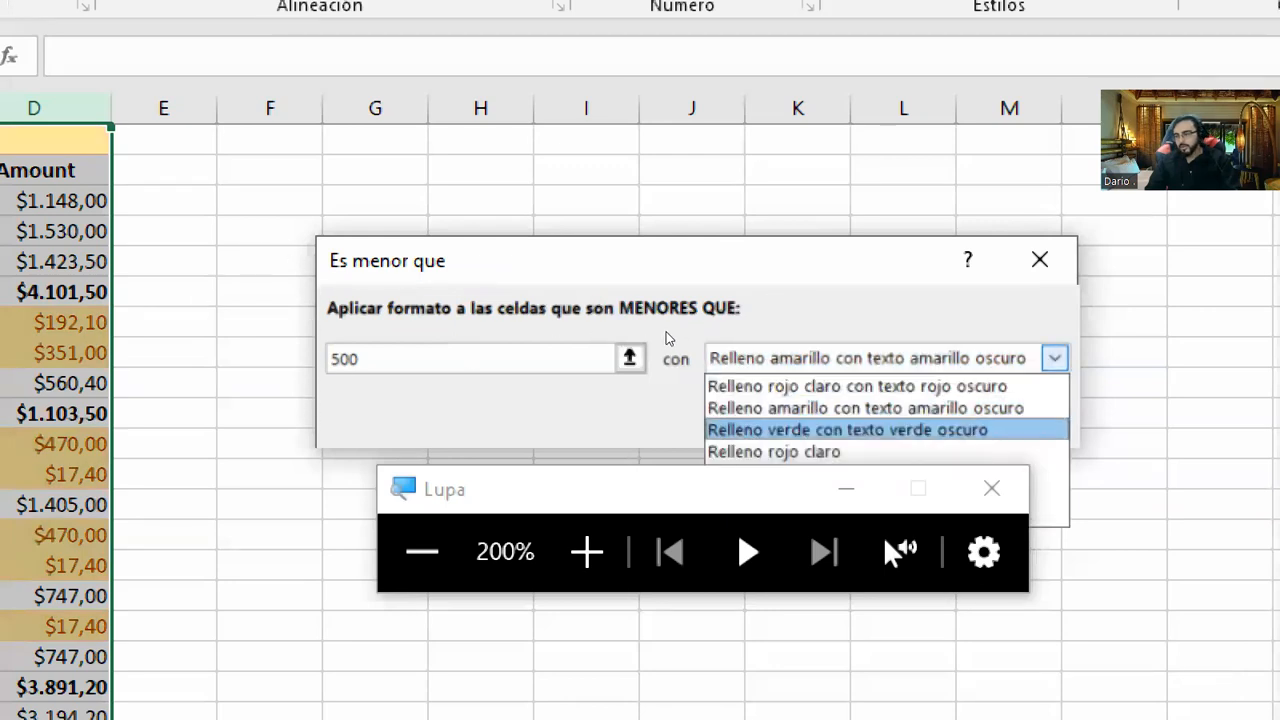
pyautogui.press('Return')
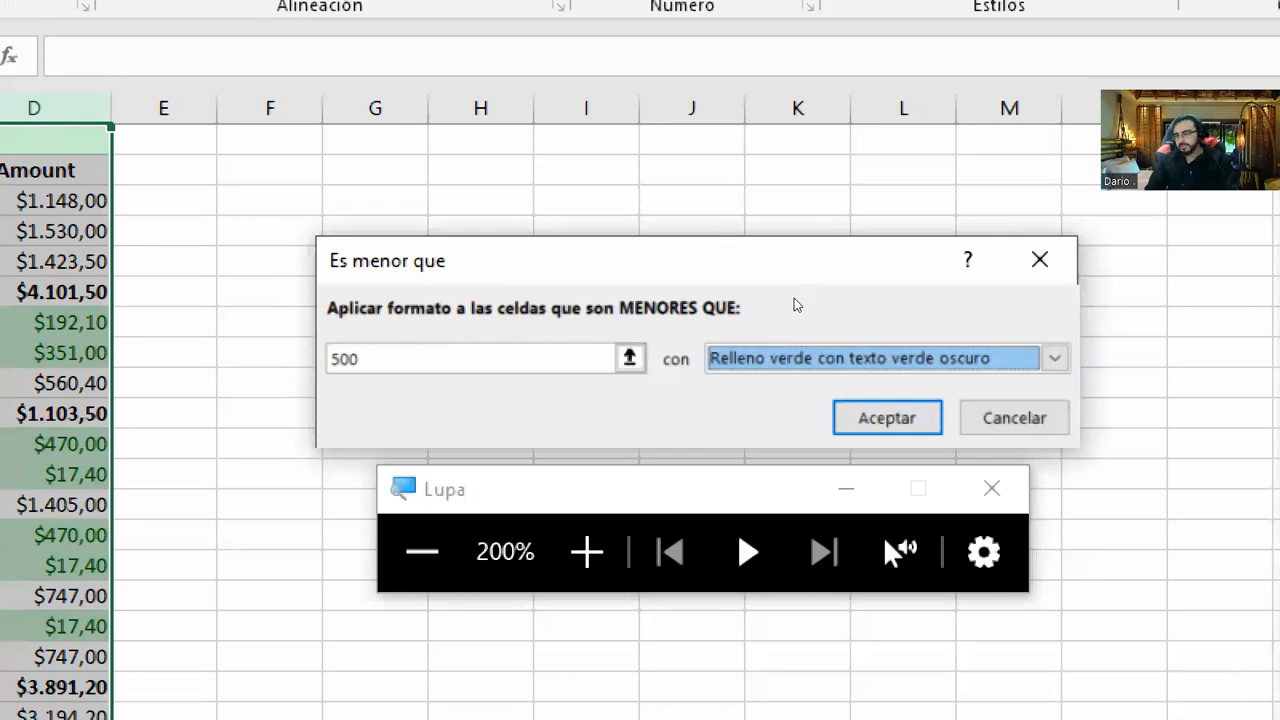
# Switch the rule's format to light red fill.
pyautogui.hotkey('alt', 'Down')
pyautogui.press('Up')
pyautogui.press('Up')
pyautogui.press('Down')
pyautogui.press('Down')
pyautogui.press('Down')
pyautogui.press('Return')
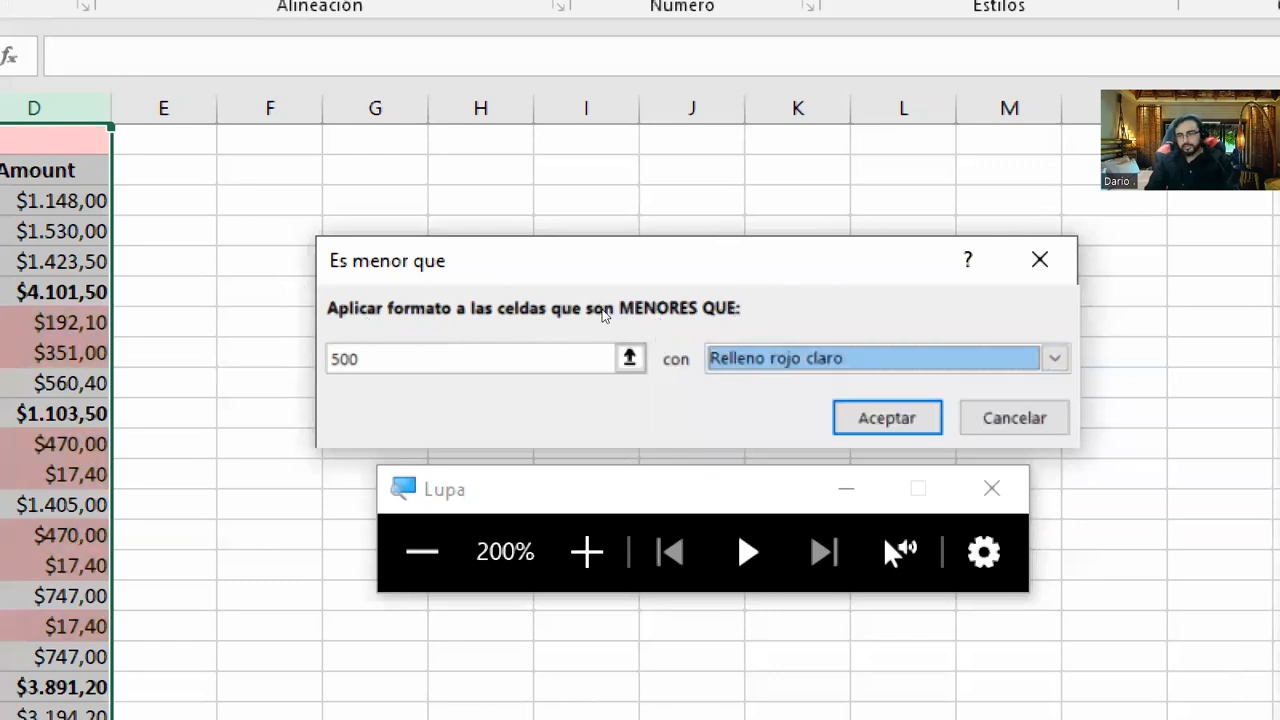
# Go through the preset formats again and switch the rule's format to red text.
pyautogui.hotkey('alt', 'Down')
pyautogui.press('Up')
pyautogui.press('Up')
pyautogui.press('Up')
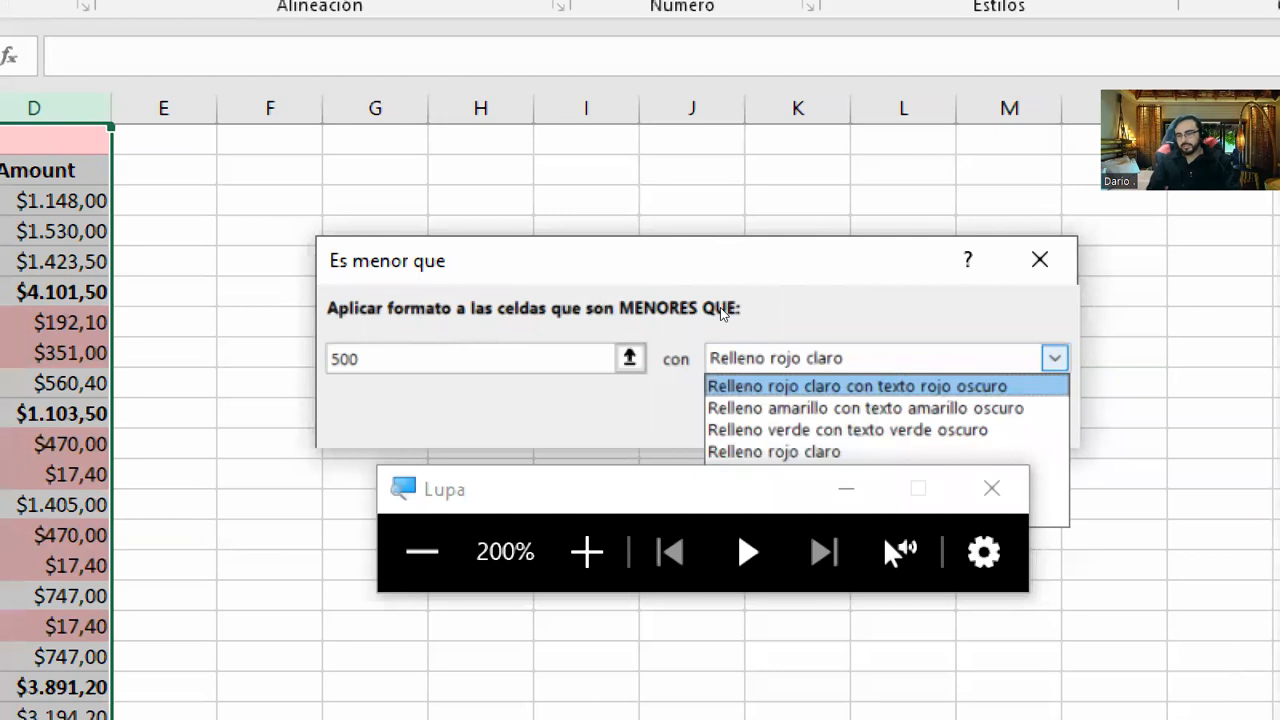
pyautogui.press('Down')
pyautogui.press('Down')
pyautogui.press('Down')
pyautogui.press('Return')
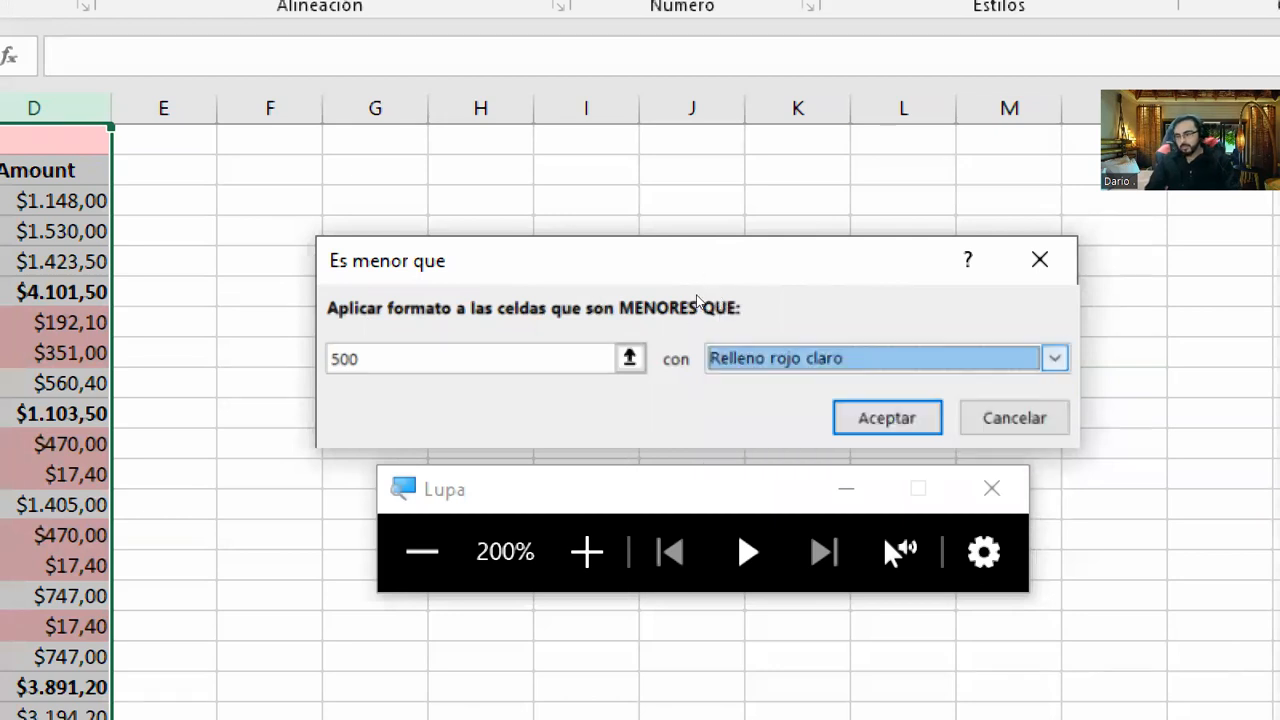
pyautogui.hotkey('alt', 'Down')
pyautogui.press('Return')
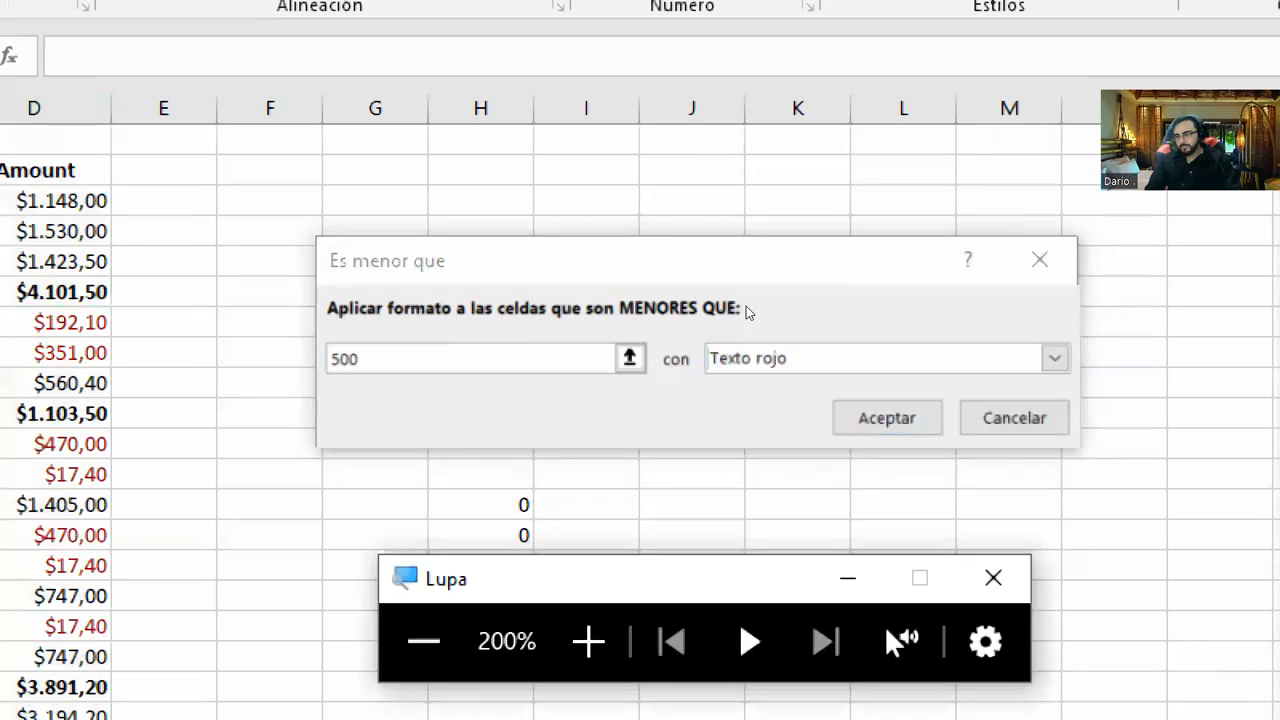
# Choose a custom format for the rule, returning the magnification to 100% and bringing the cell format dialog fully into view.
pyautogui.hotkey('alt', 'Down')
pyautogui.press('Down')
pyautogui.press('Down')
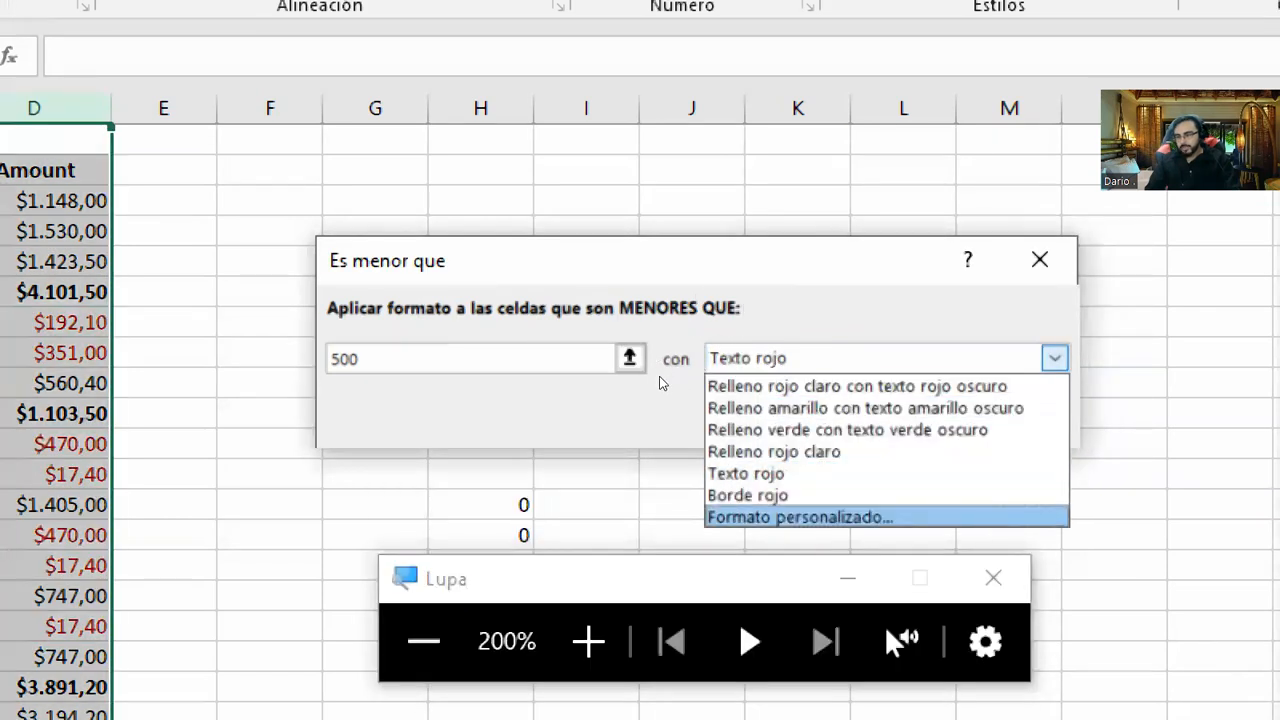
pyautogui.press('Return')
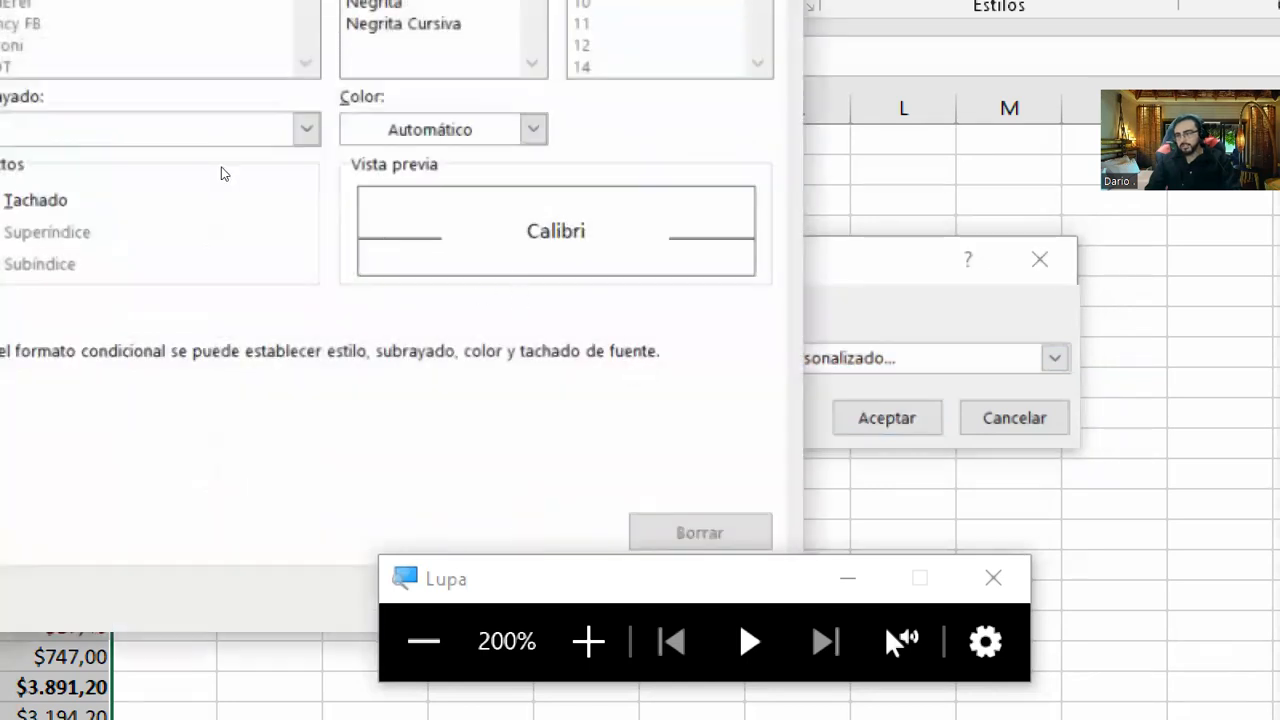
pyautogui.click(487, 447)
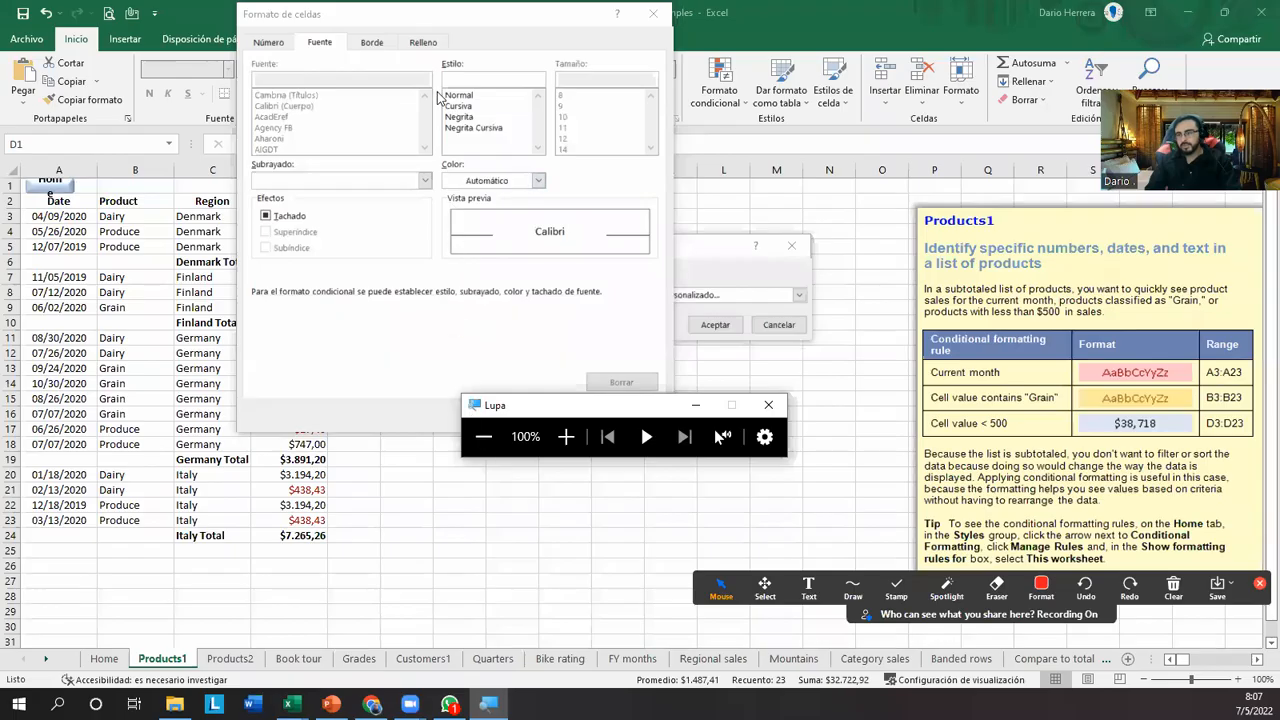
pyautogui.moveTo(461, 27); pyautogui.dragTo(606, 88)
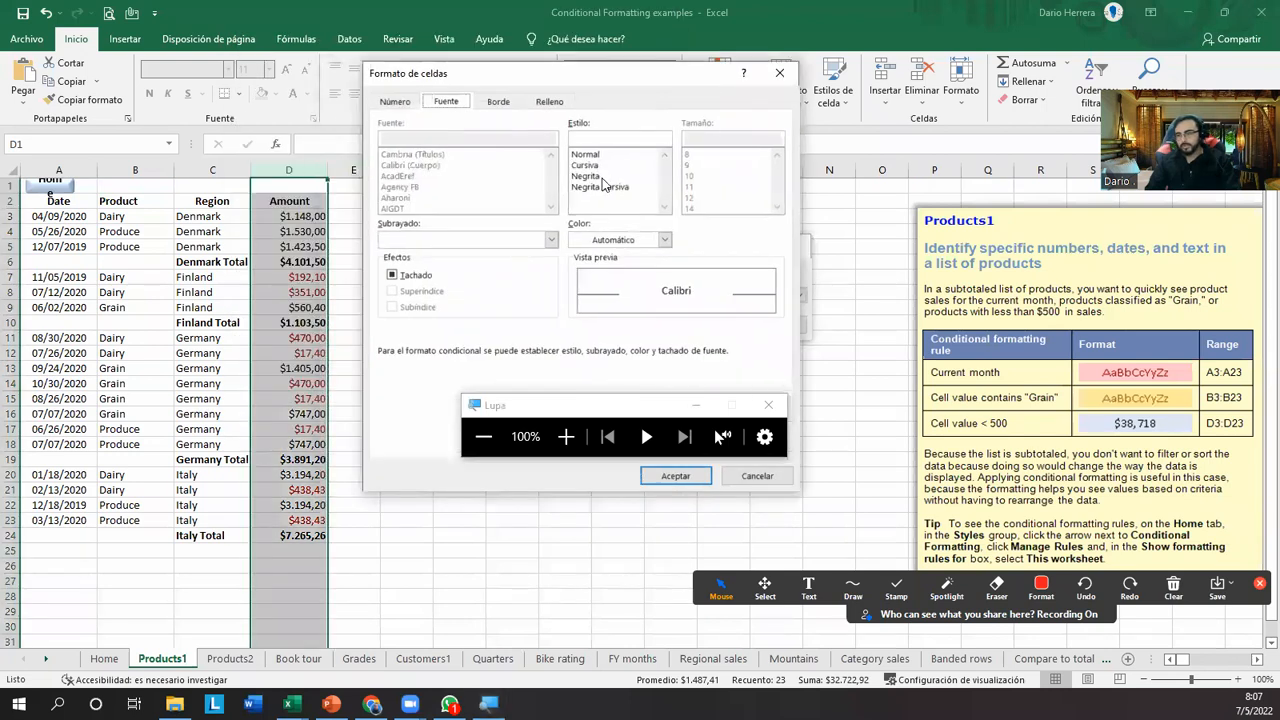
# Review the number, font, font color and border options available for the custom format.
pyautogui.click(395, 102)
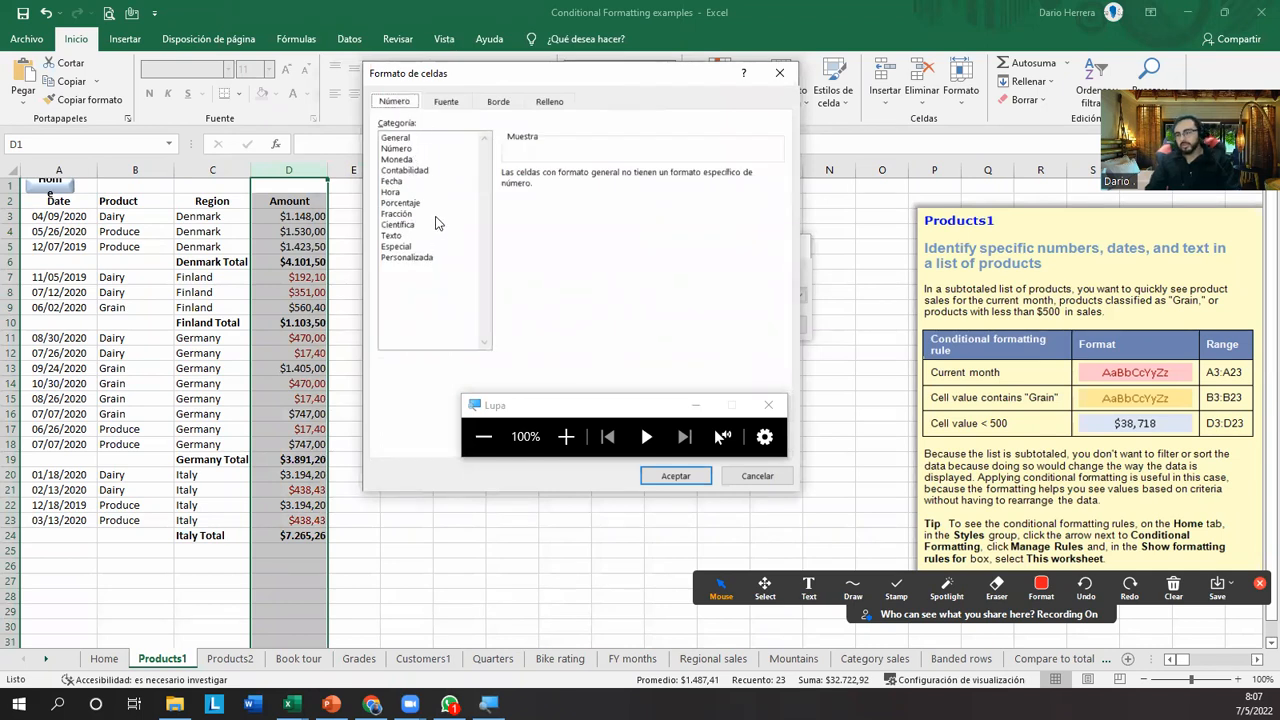
pyautogui.click(445, 103)
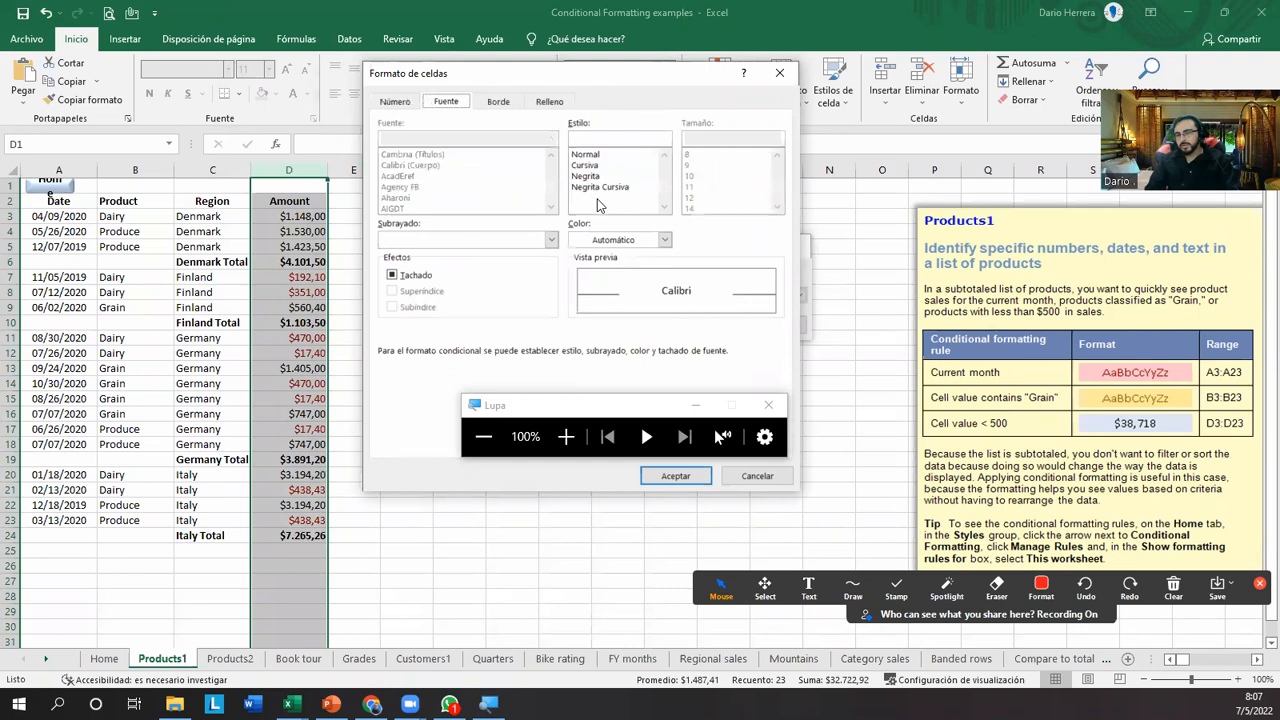
pyautogui.click(664, 240)
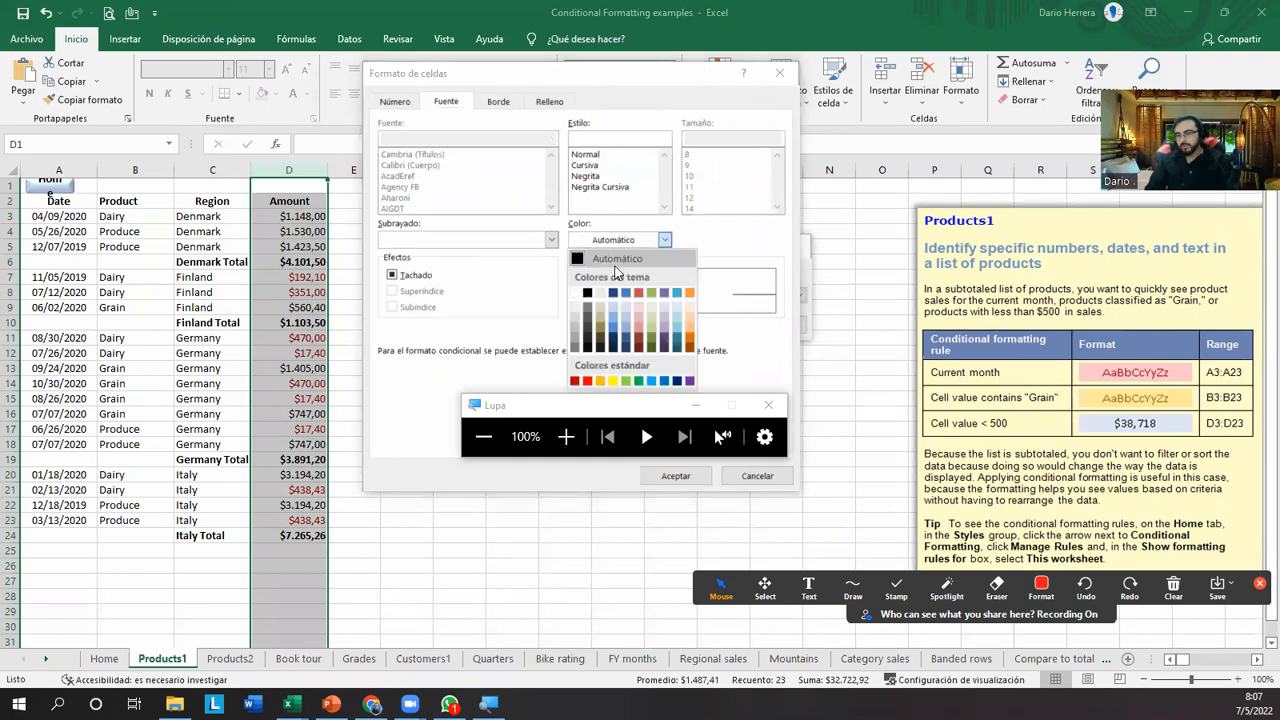
pyautogui.click(495, 180)
pyautogui.click(505, 103)
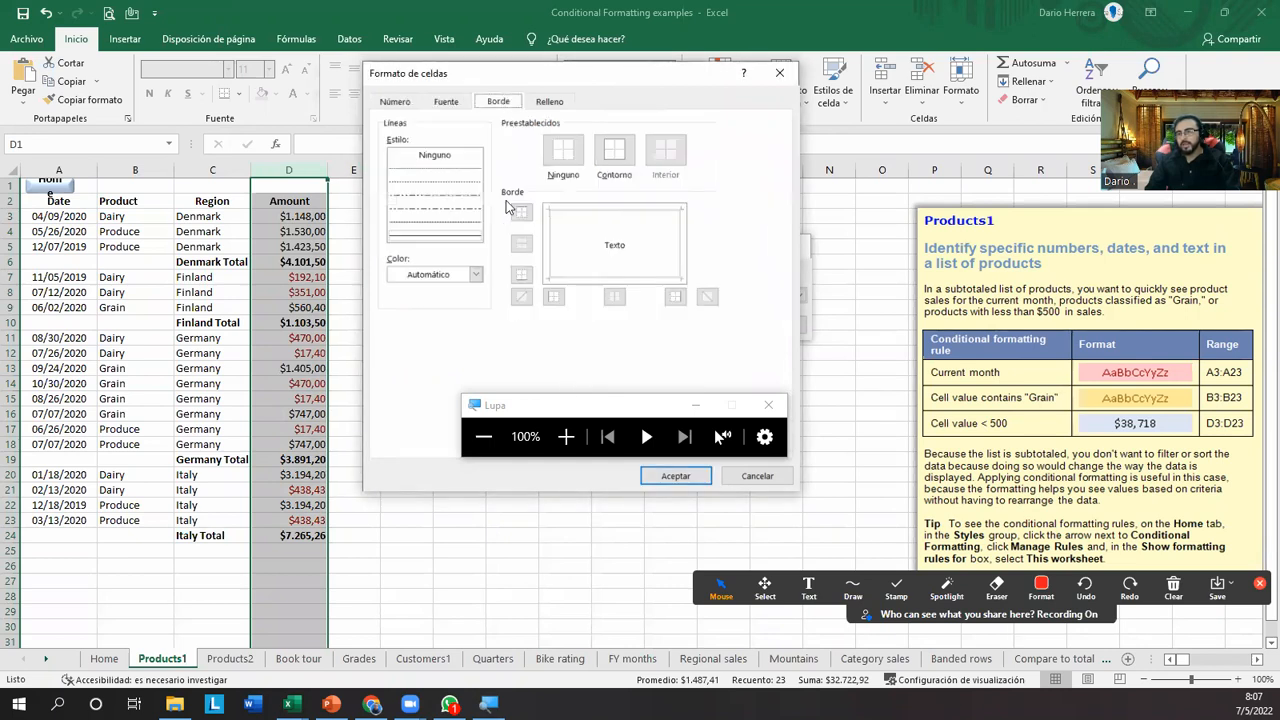
# Set the custom format's background to light aqua blue and move the magnifier window off the fill sample.
pyautogui.click(545, 103)
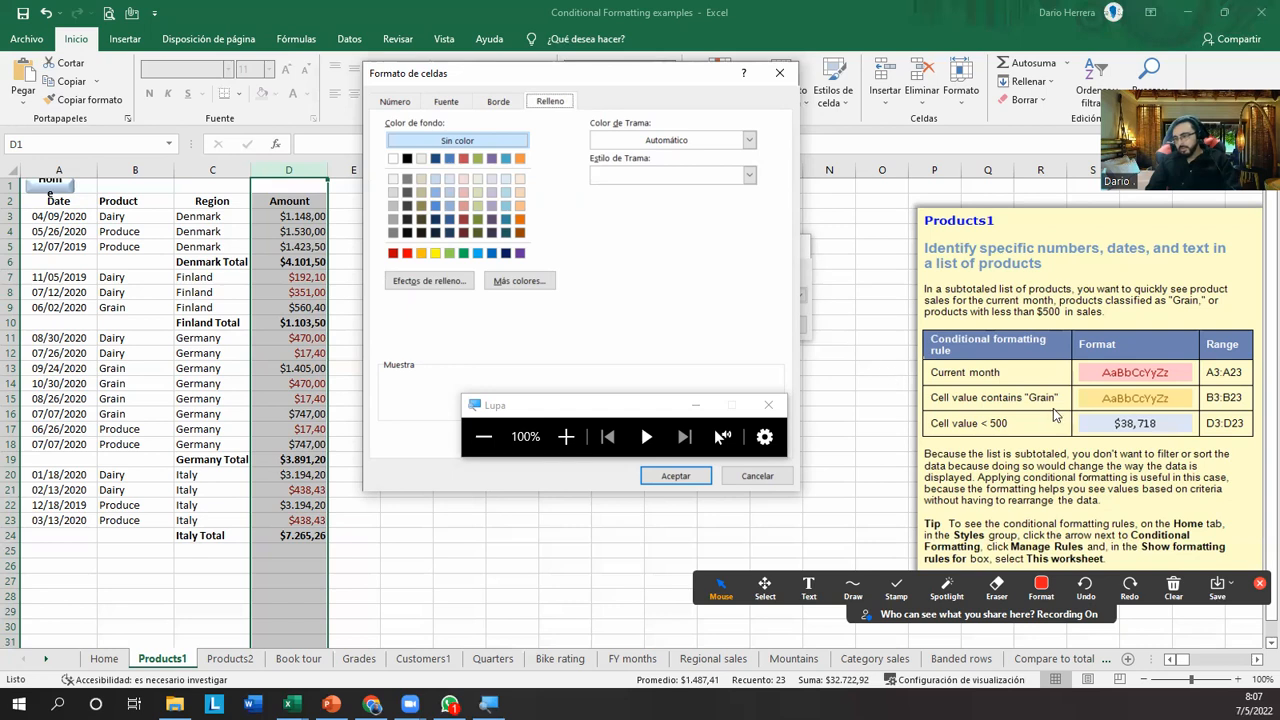
pyautogui.click(449, 206)
pyautogui.click(449, 192)
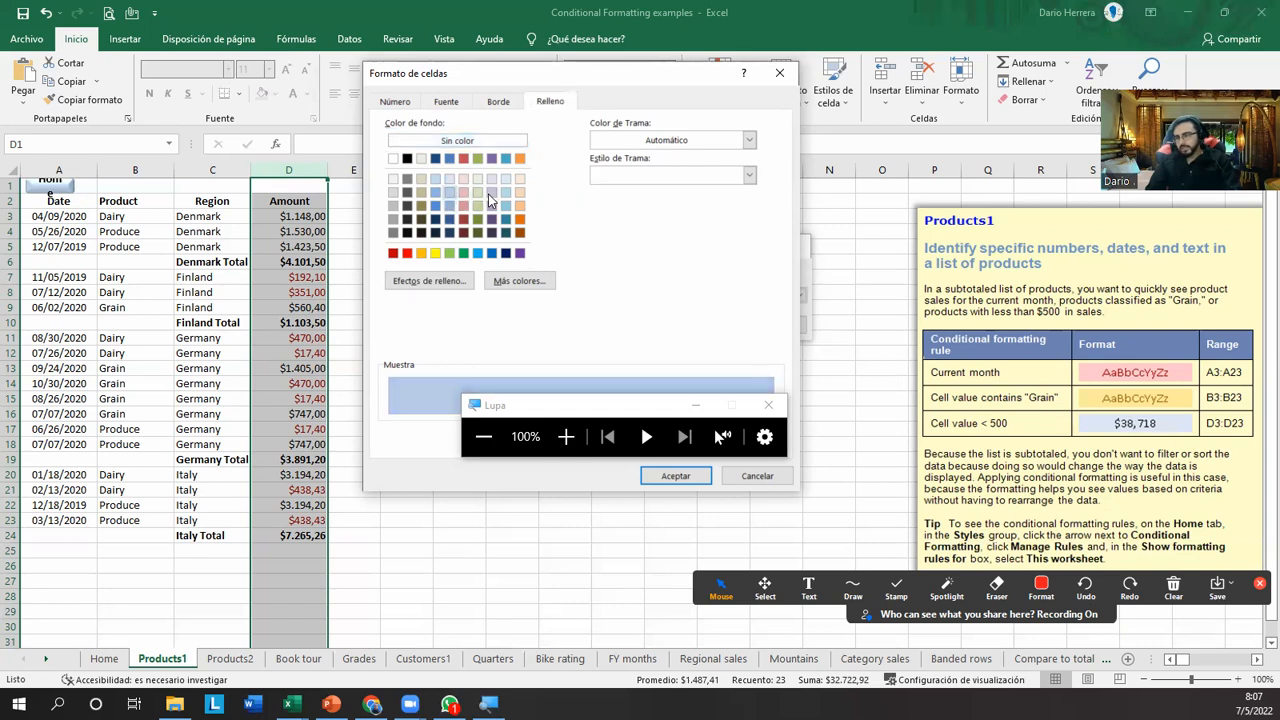
pyautogui.click(506, 194)
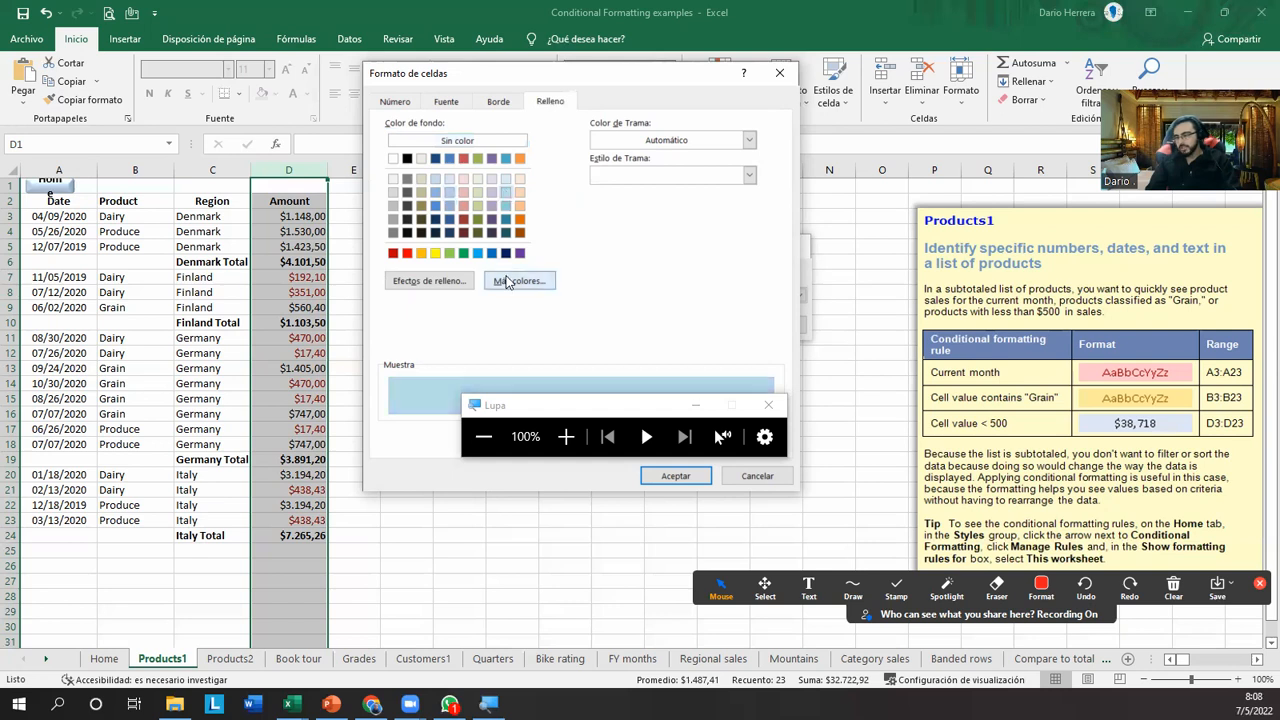
pyautogui.click(596, 434)
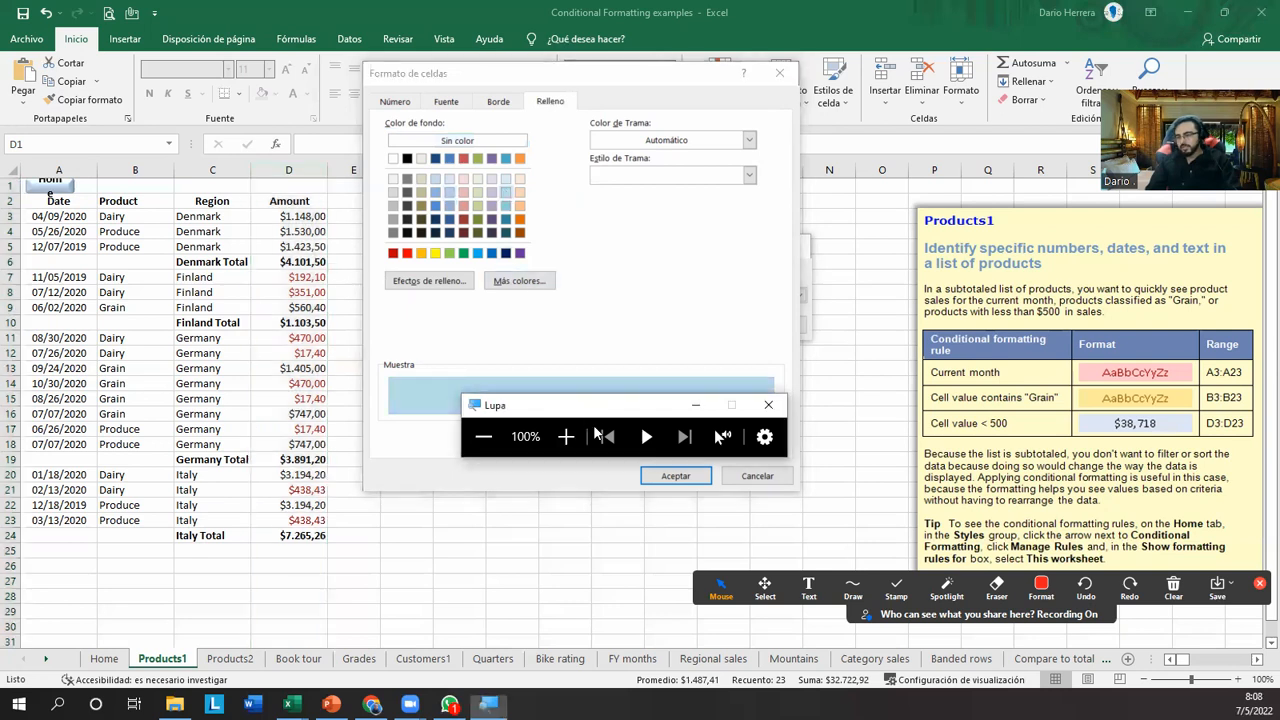
pyautogui.moveTo(592, 407); pyautogui.dragTo(593, 509)
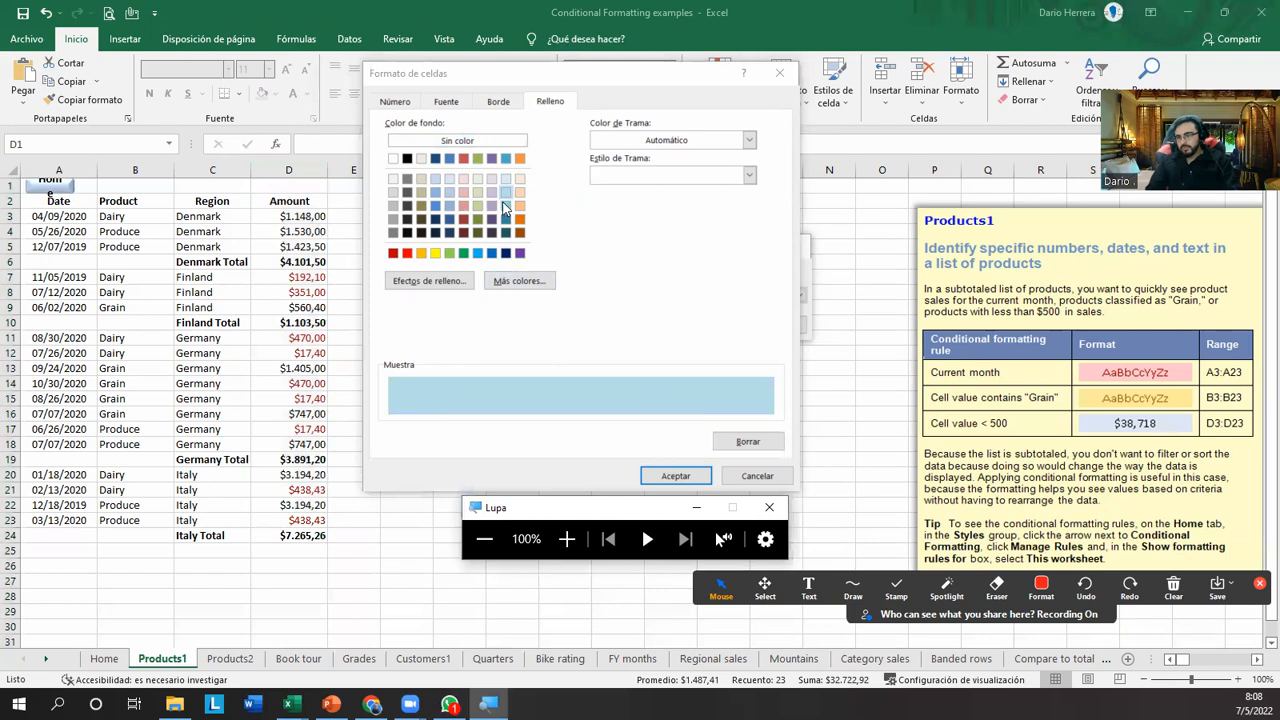
# Keep the font color on automatic and accept the custom format.
pyautogui.click(400, 104)
pyautogui.click(445, 102)
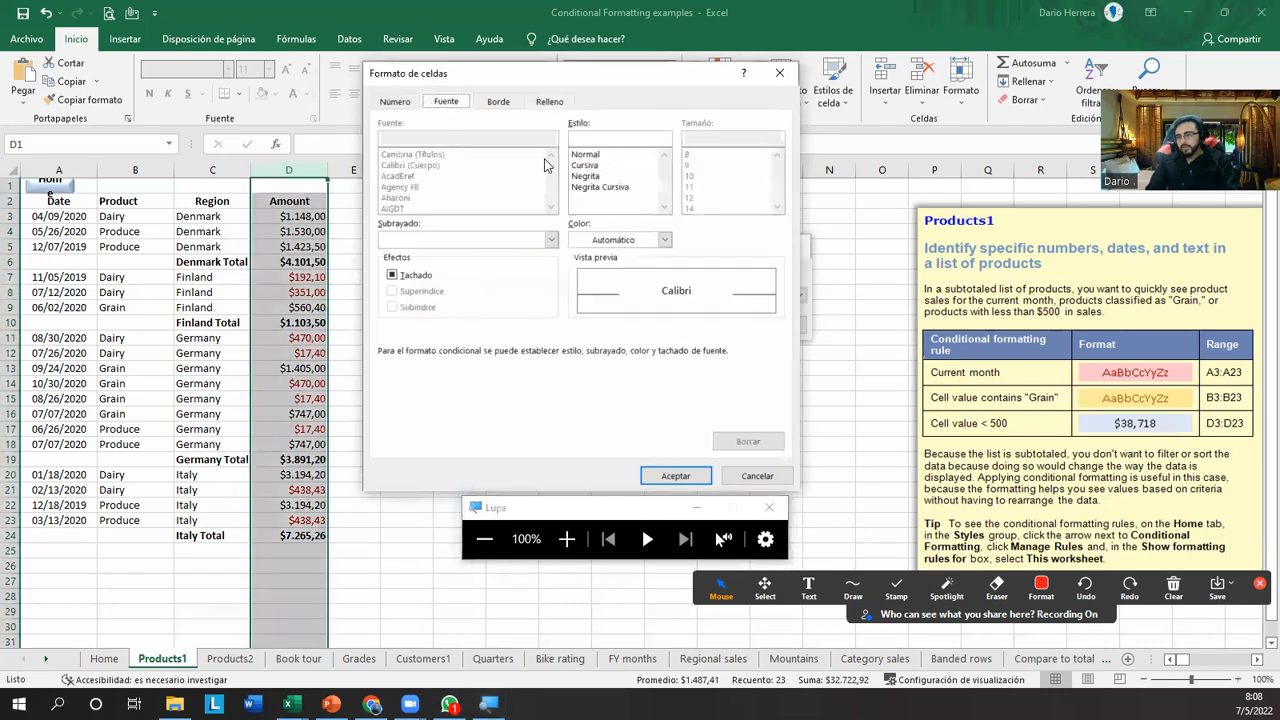
pyautogui.click(664, 240)
pyautogui.click(610, 250)
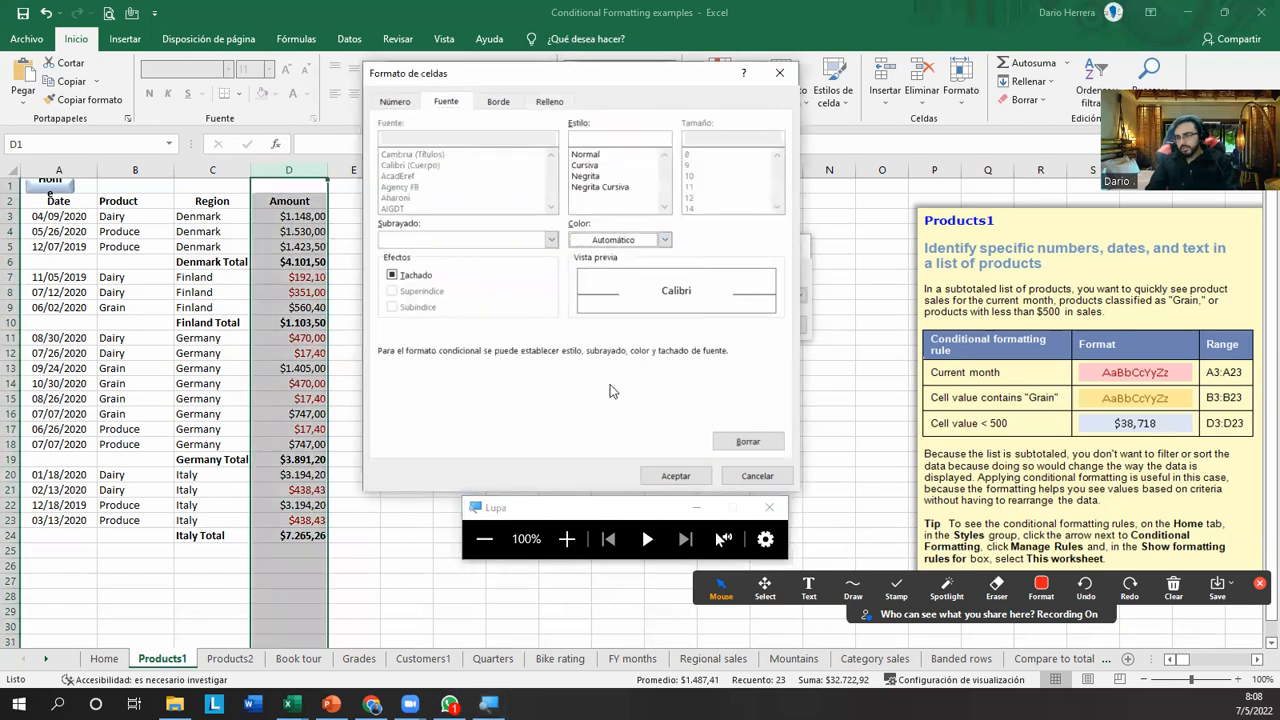
pyautogui.click(676, 476)
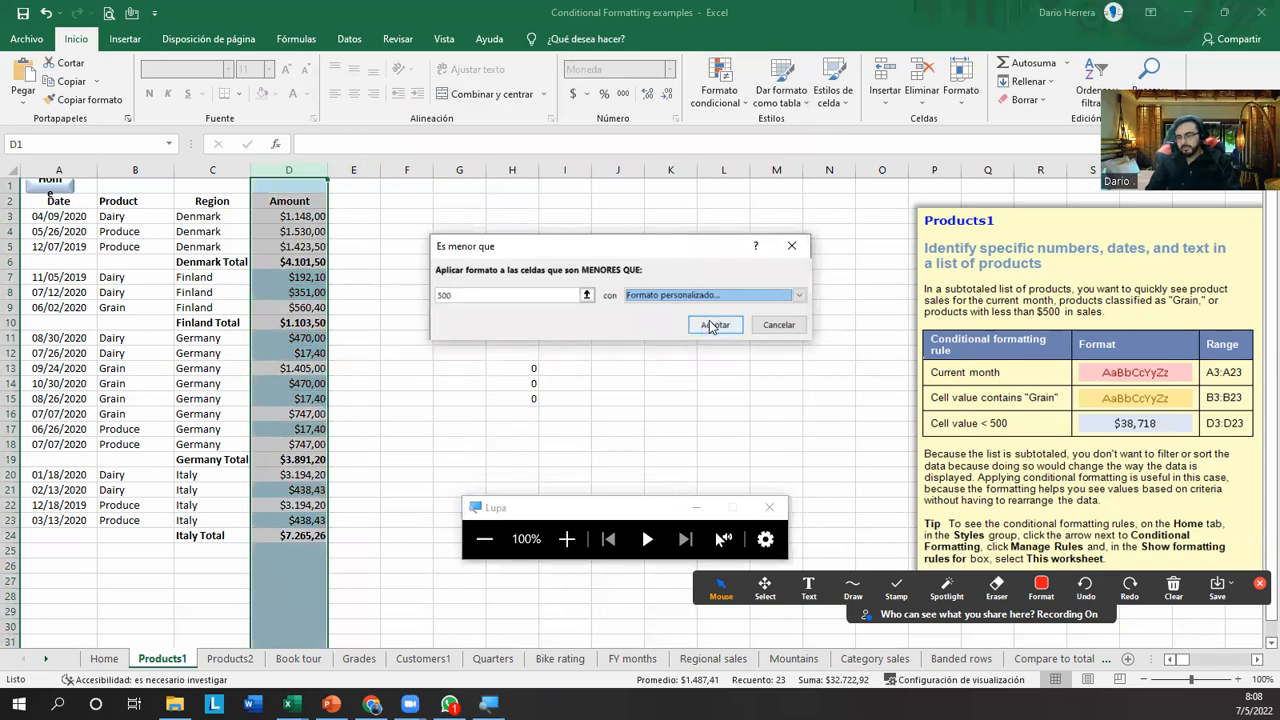
# Apply the less-than-500 rule with its custom format and reselect column D.
pyautogui.moveTo(617, 249); pyautogui.dragTo(625, 270)
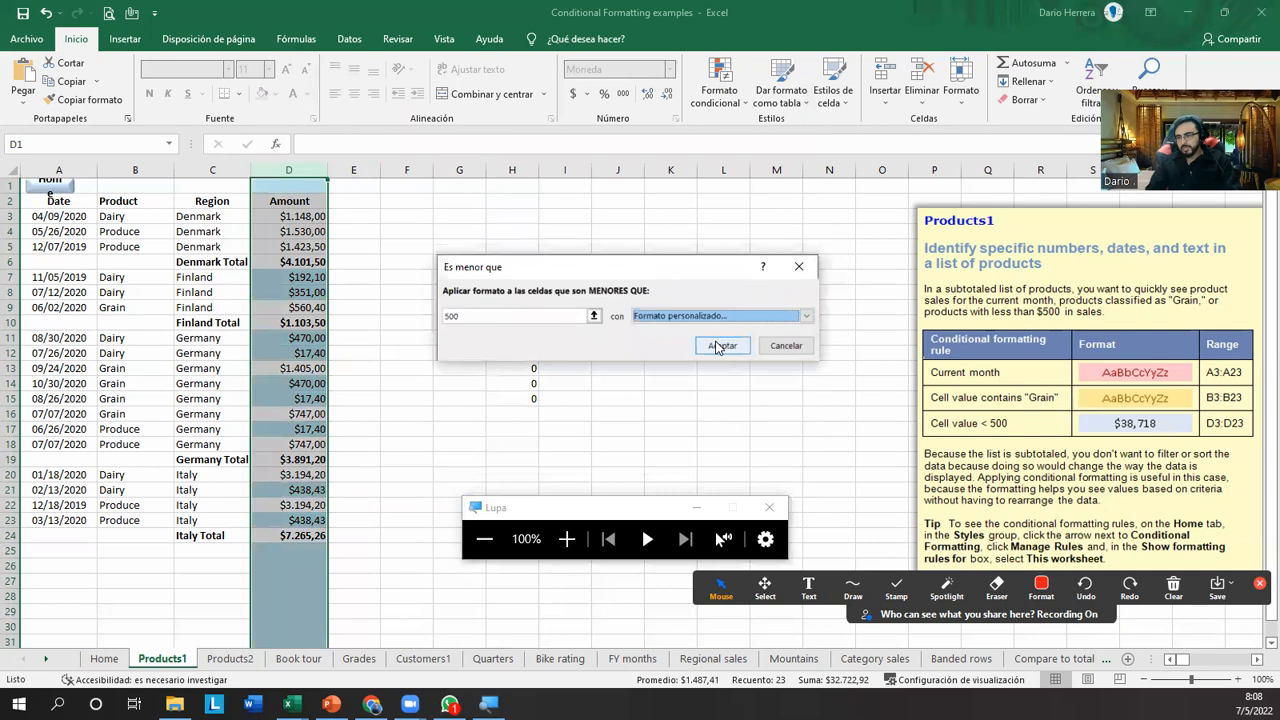
pyautogui.click(722, 345)
pyautogui.click(443, 425)
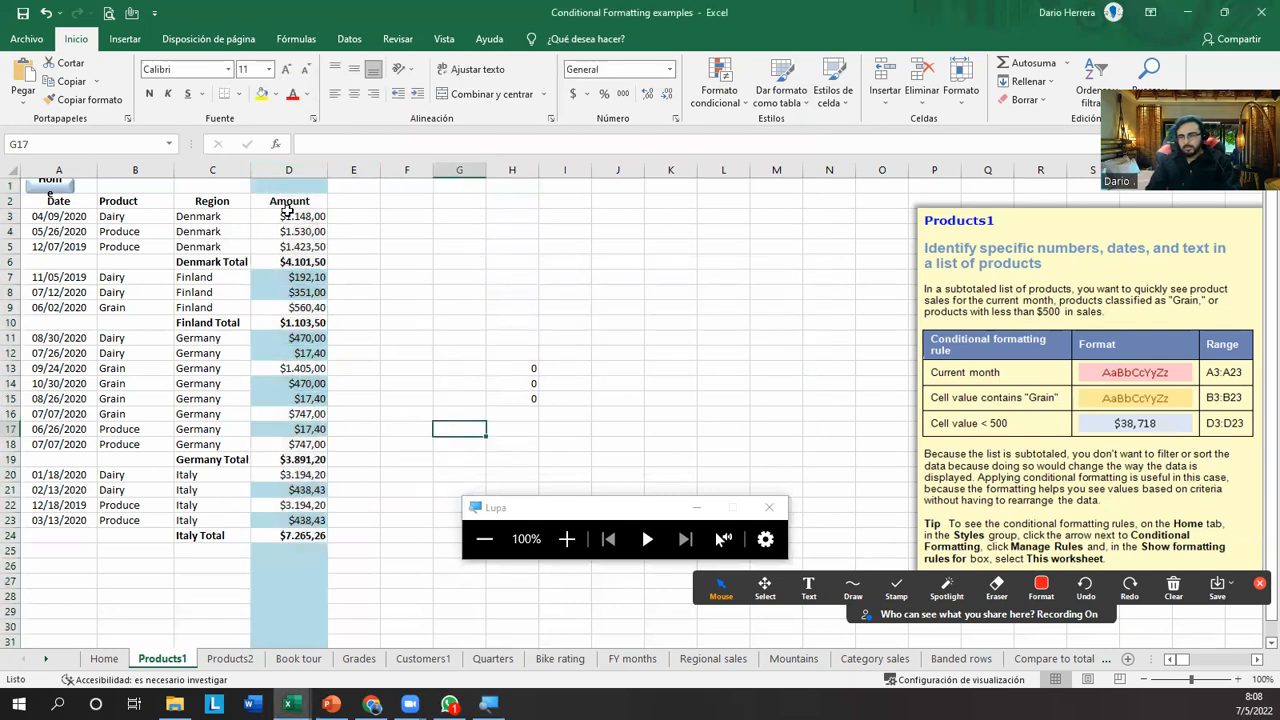
pyautogui.click(289, 171)
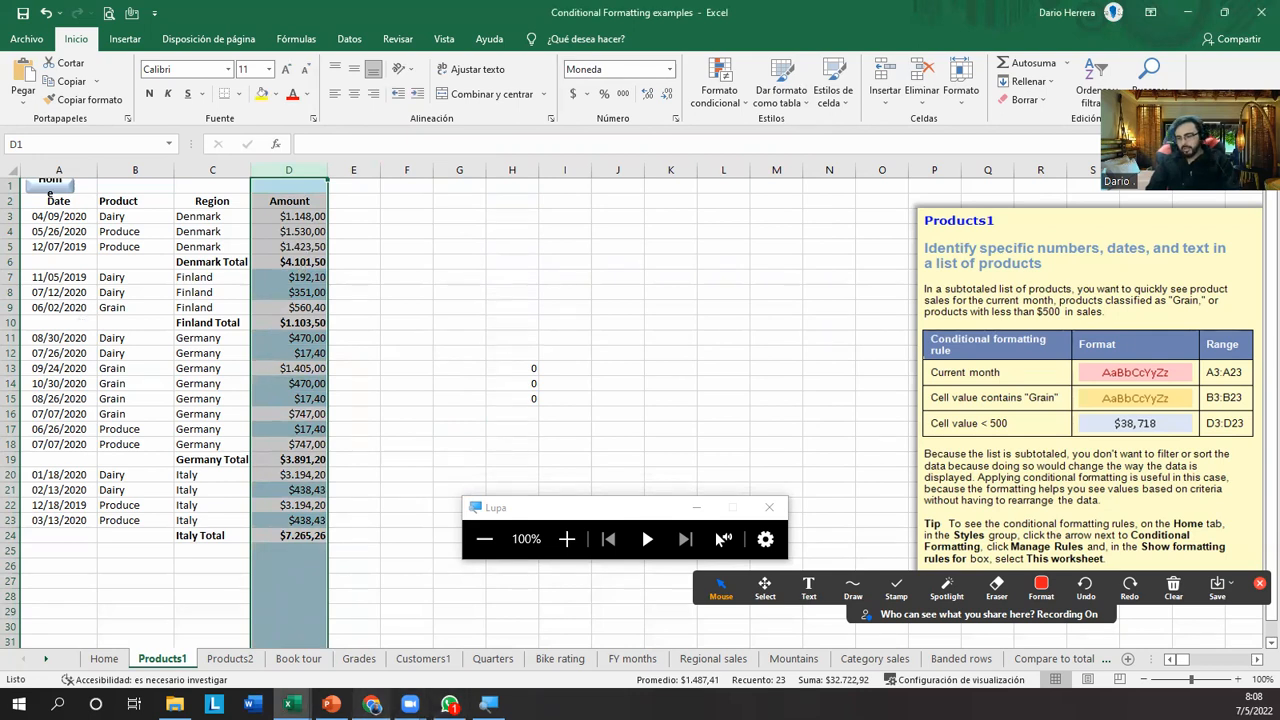
# Switch to WhatsApp Web in Chrome and return to the Excel workbook.
pyautogui.click(372, 704)
pyautogui.click(224, 12)
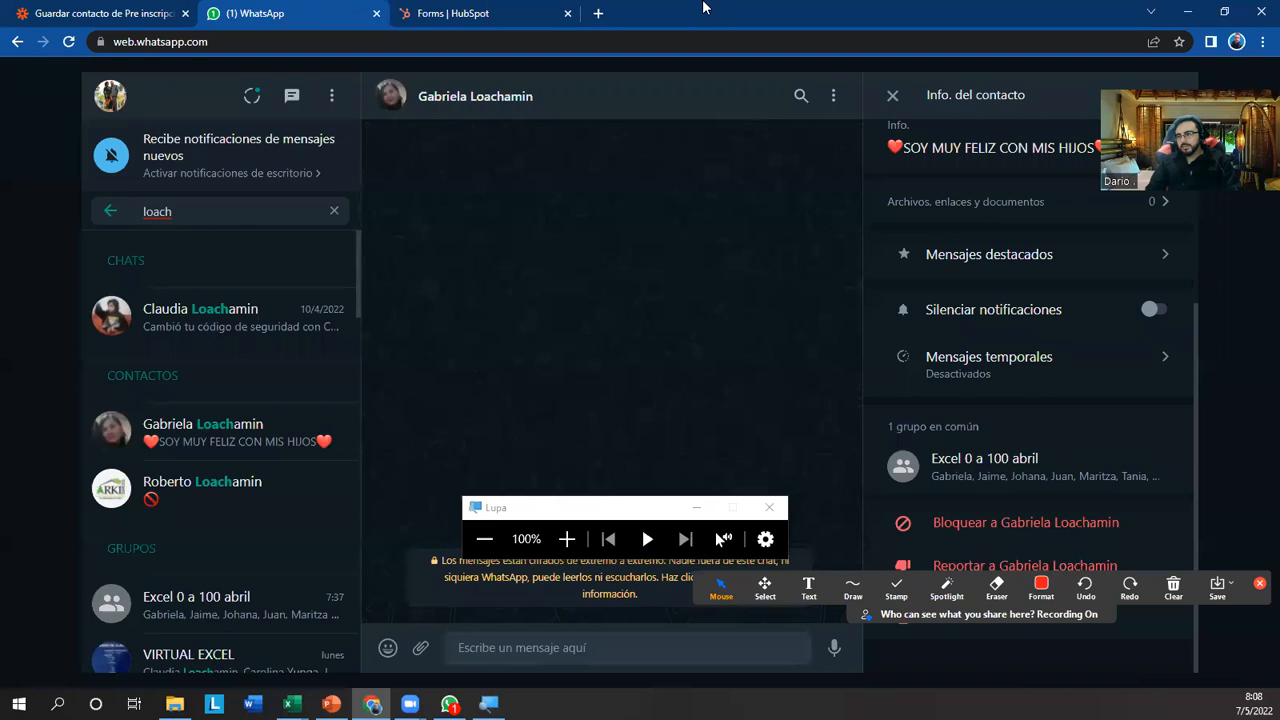
pyautogui.hotkey('alt', 'Tab')
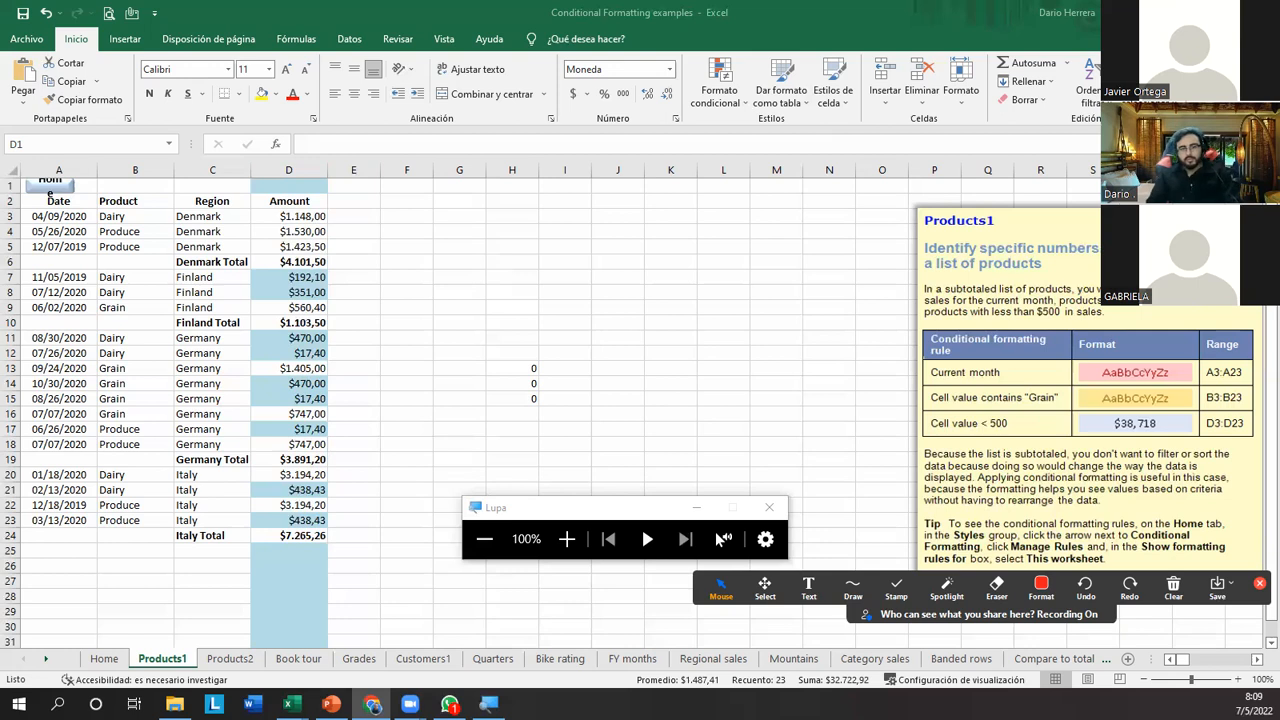
# Examine the rule's effect on the blank cells of column D above and below the Amount data.
pyautogui.click(359, 326)
pyautogui.click(282, 566)
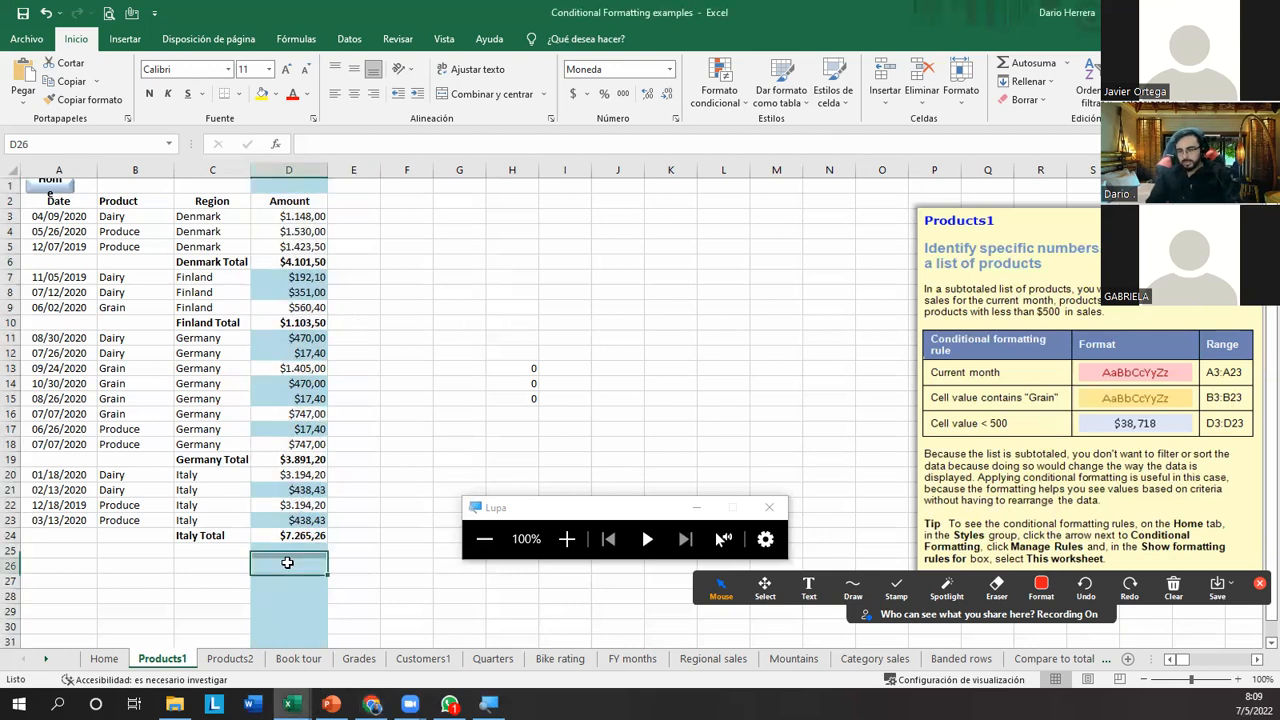
pyautogui.moveTo(291, 550); pyautogui.dragTo(290, 640)
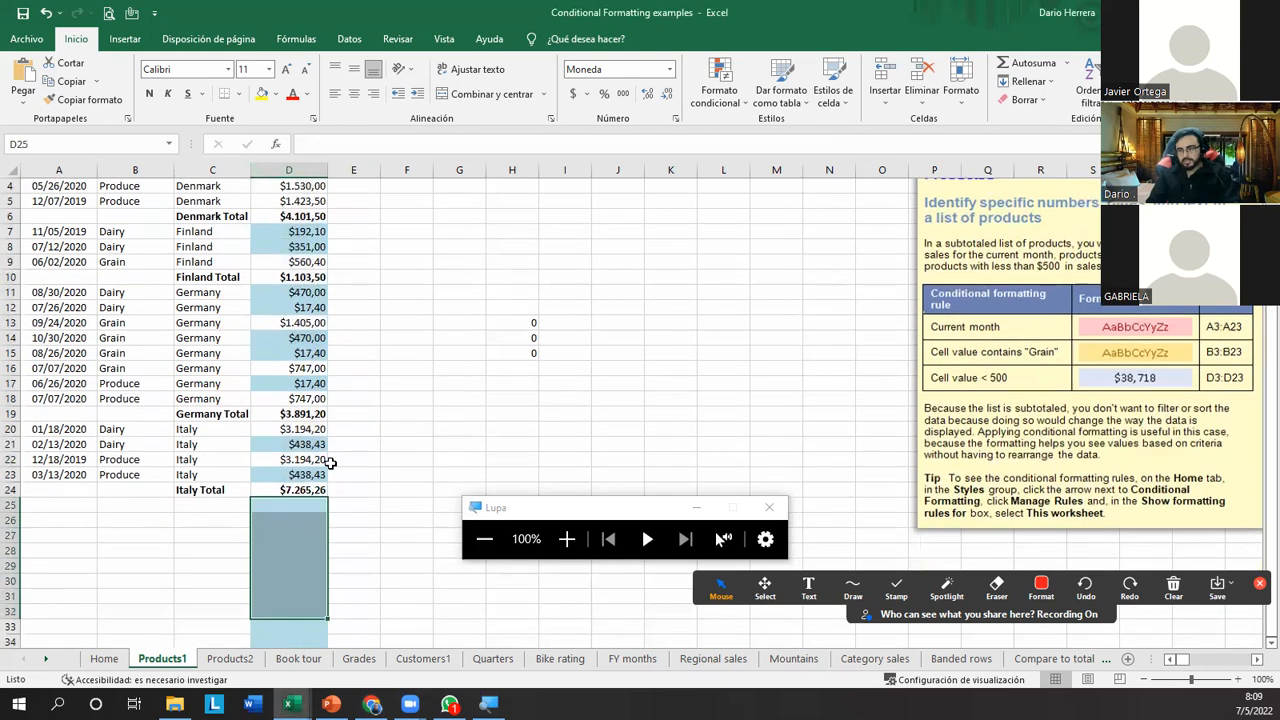
pyautogui.scroll(2, 330, 462)
pyautogui.click(306, 181)
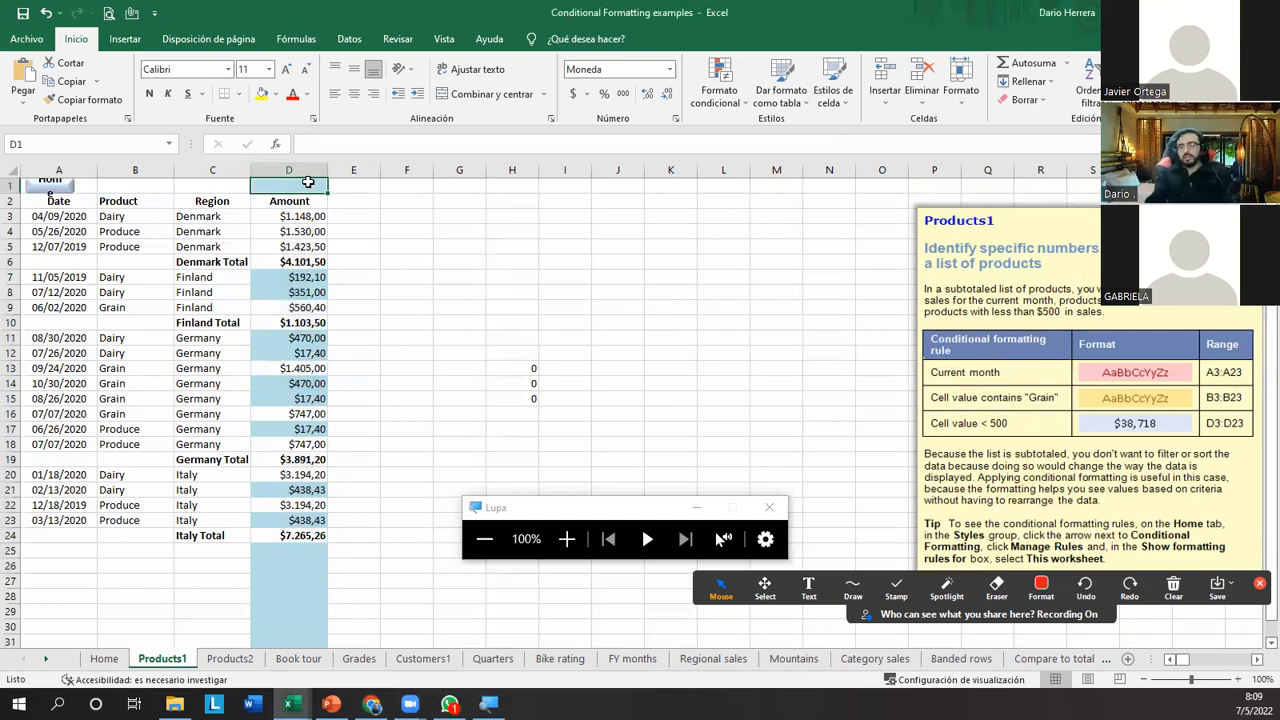
pyautogui.scroll(-13, 330, 505)
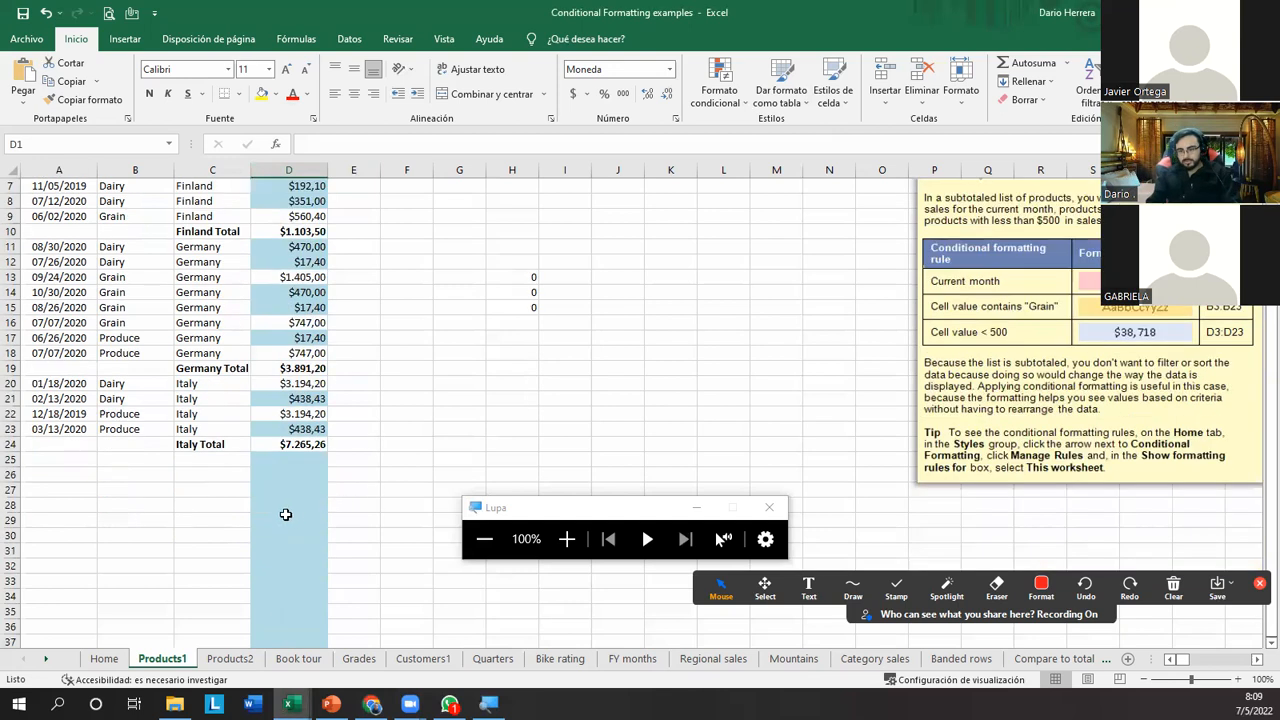
pyautogui.scroll(3, 274, 514)
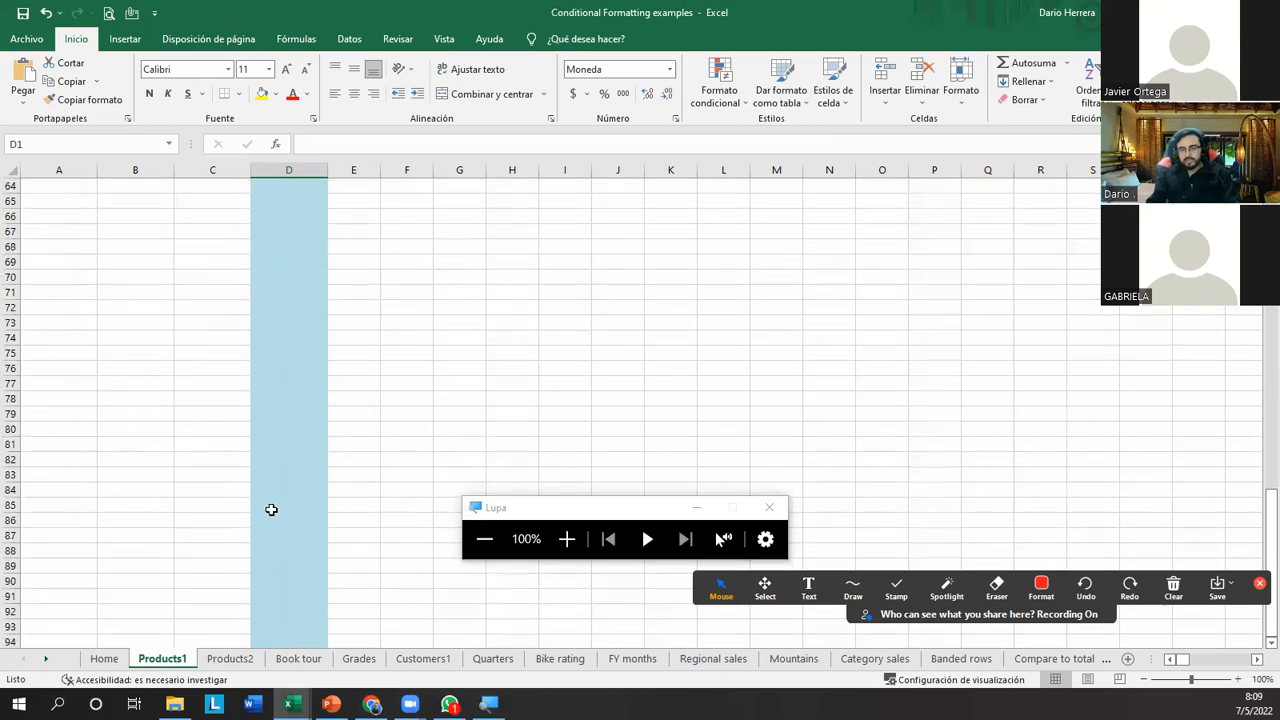
# Examine the blue-filled blank cells D25:D30 below the Amount data and compare them with the Region and Product columns.
pyautogui.scroll(10, 268, 513)
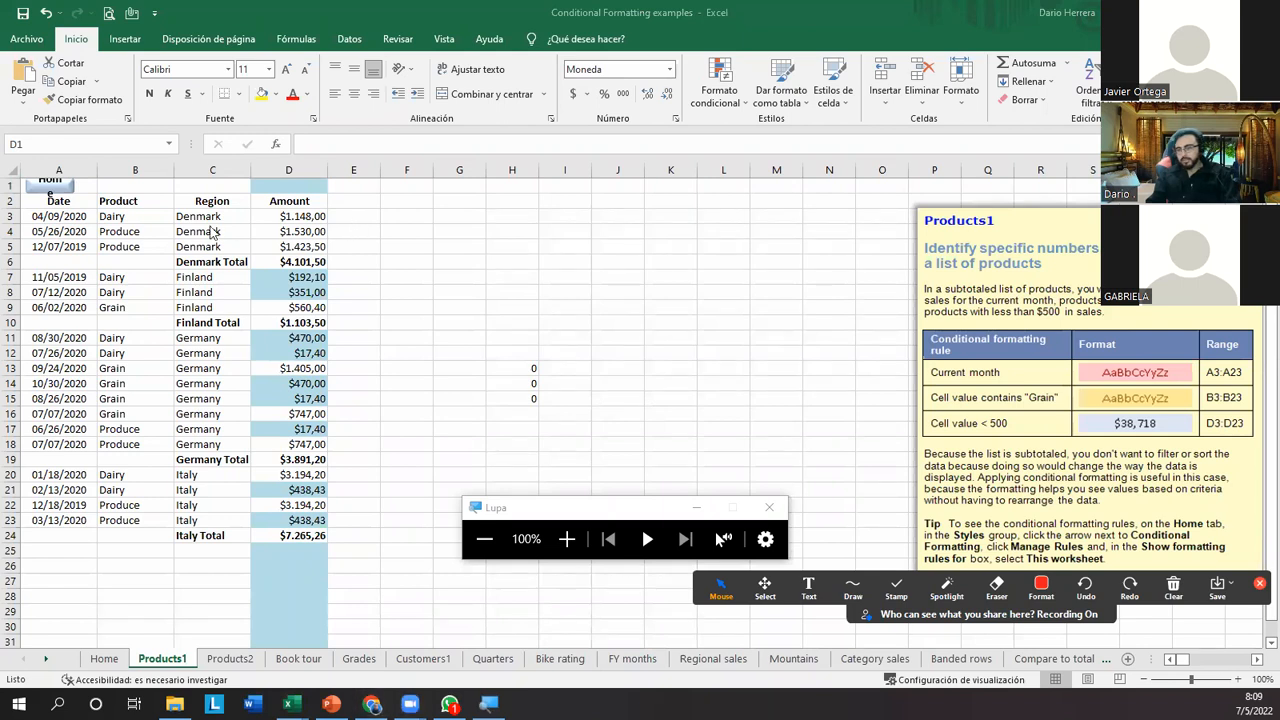
pyautogui.moveTo(290, 552); pyautogui.dragTo(290, 628)
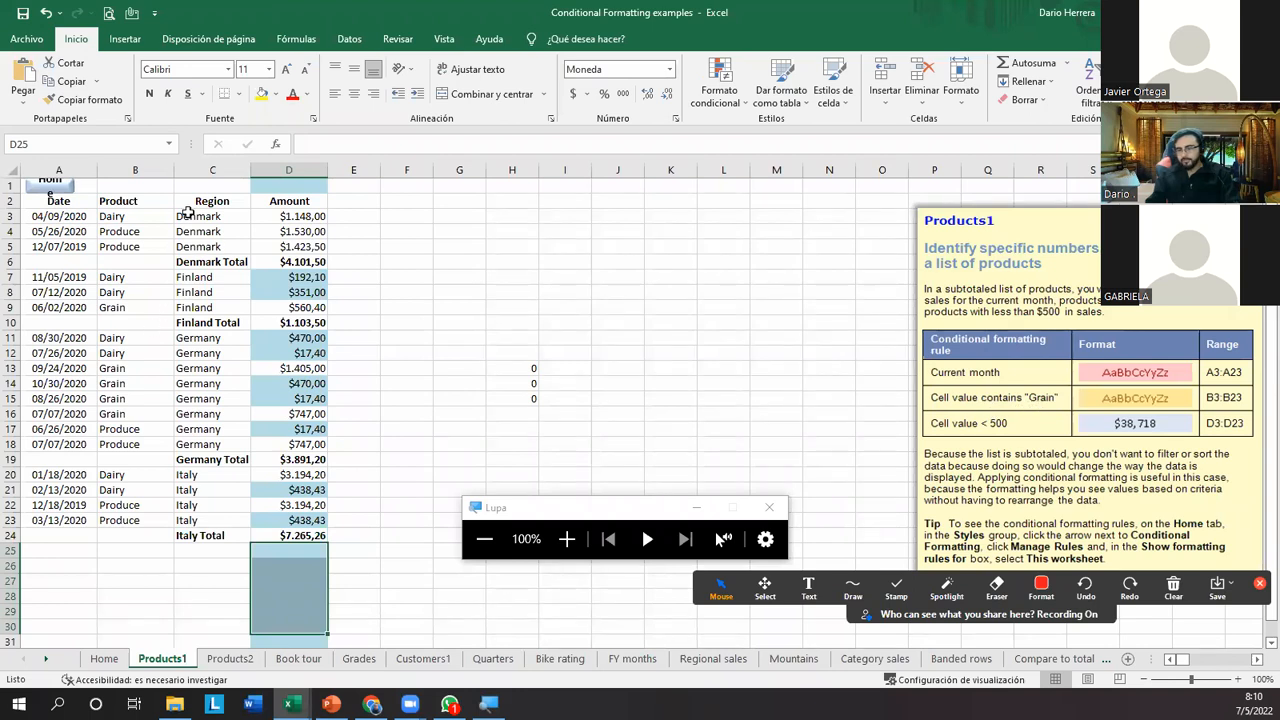
pyautogui.click(197, 170)
pyautogui.click(103, 172)
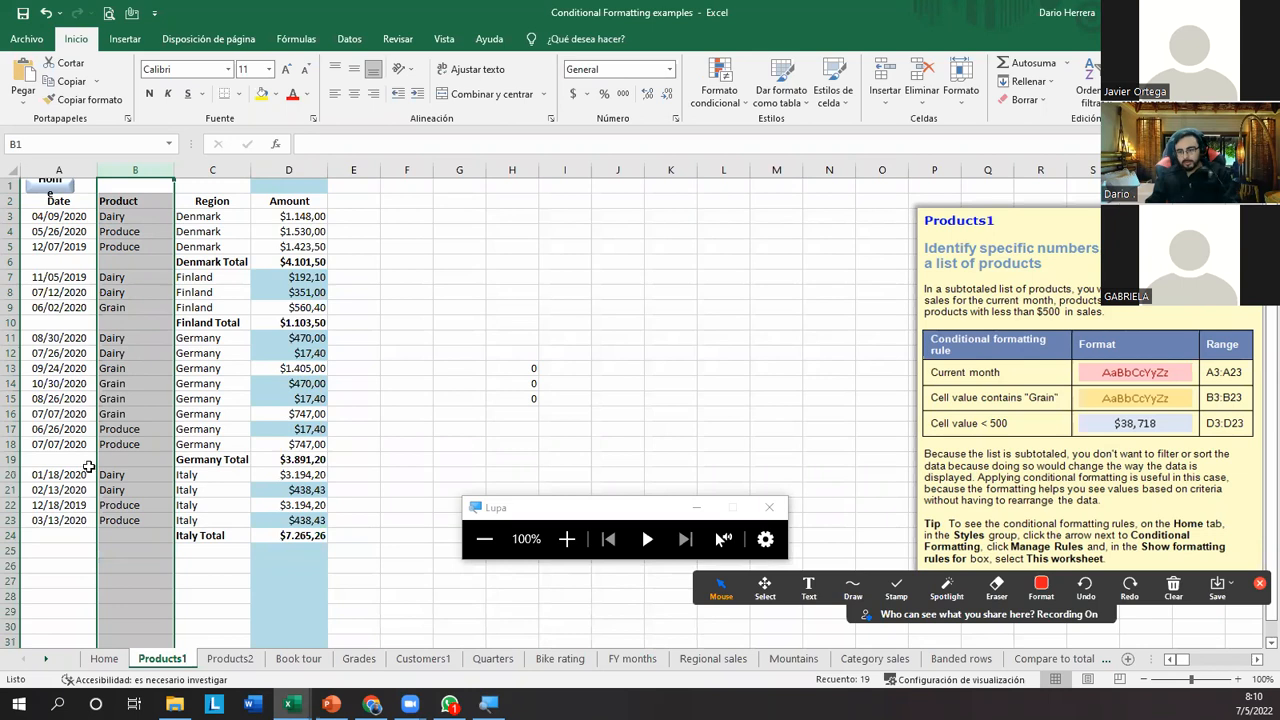
# Open the recent CONTROL DE BODEGA workbook from Downloads, updating its external links and continuing past those that cannot be updated.
pyautogui.click(47, 44)
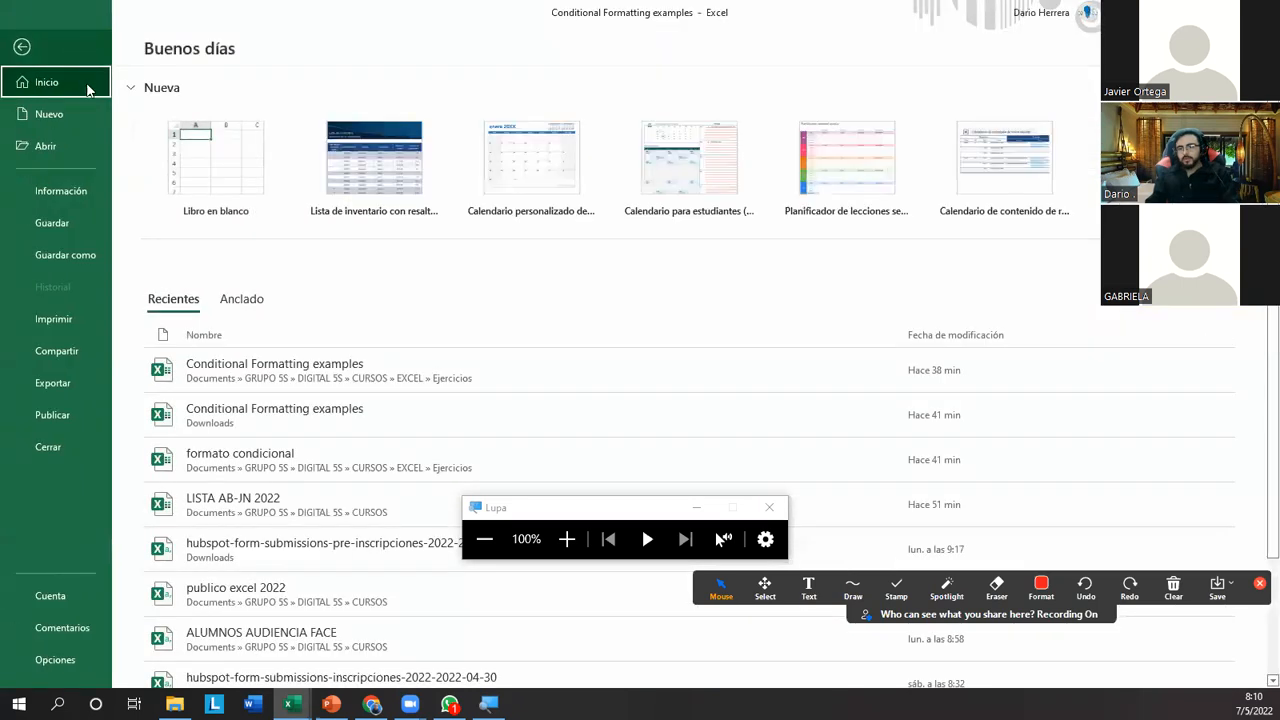
pyautogui.click(45, 146)
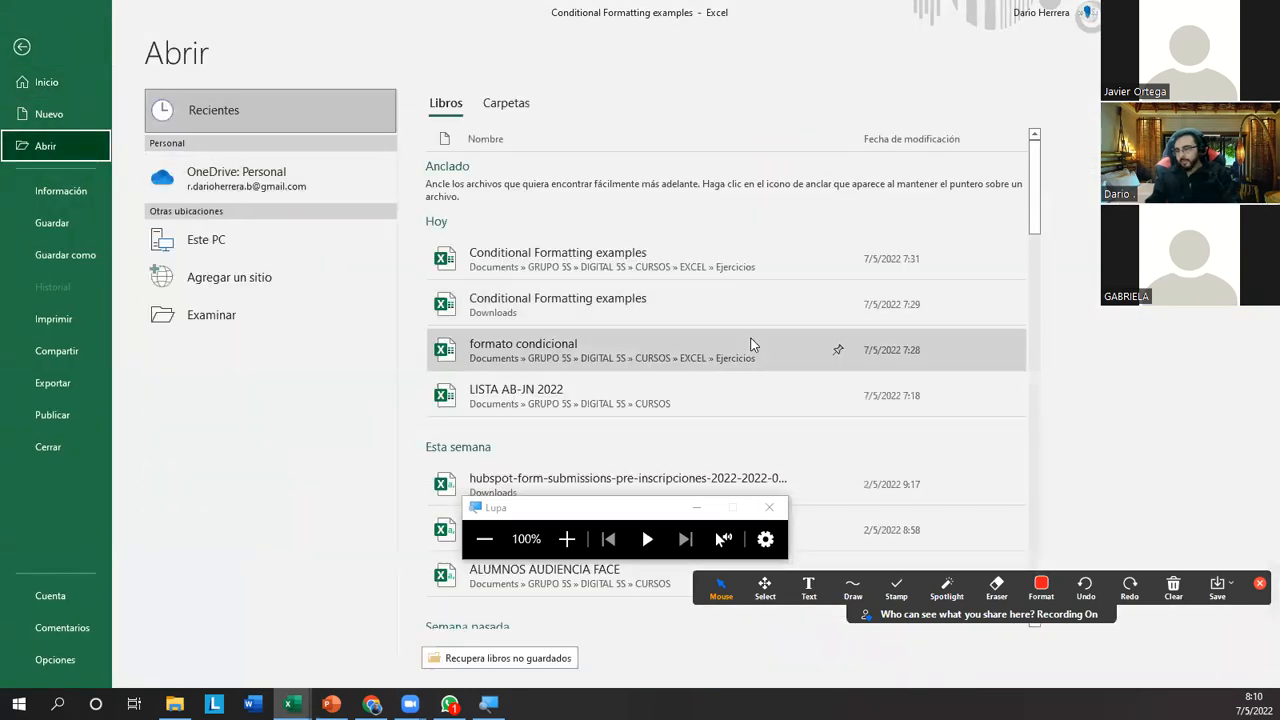
pyautogui.scroll(-3, 752, 339)
pyautogui.scroll(-3, 770, 349)
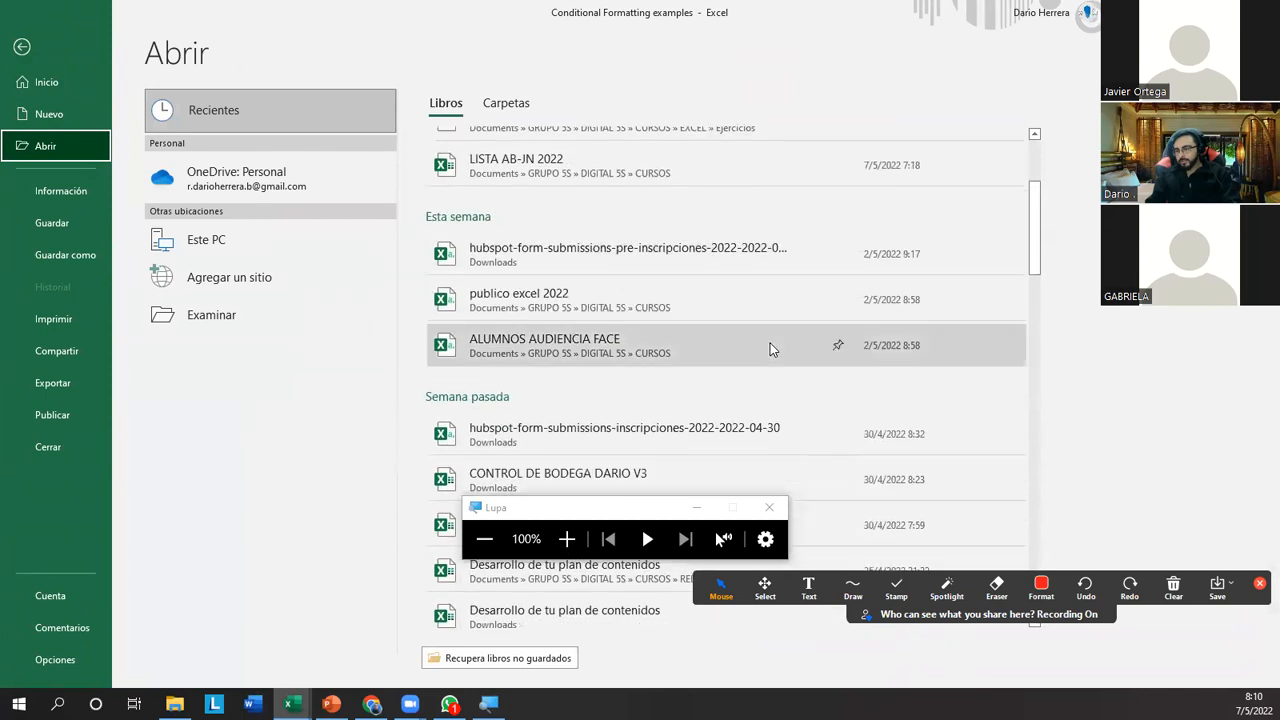
pyautogui.click(712, 360)
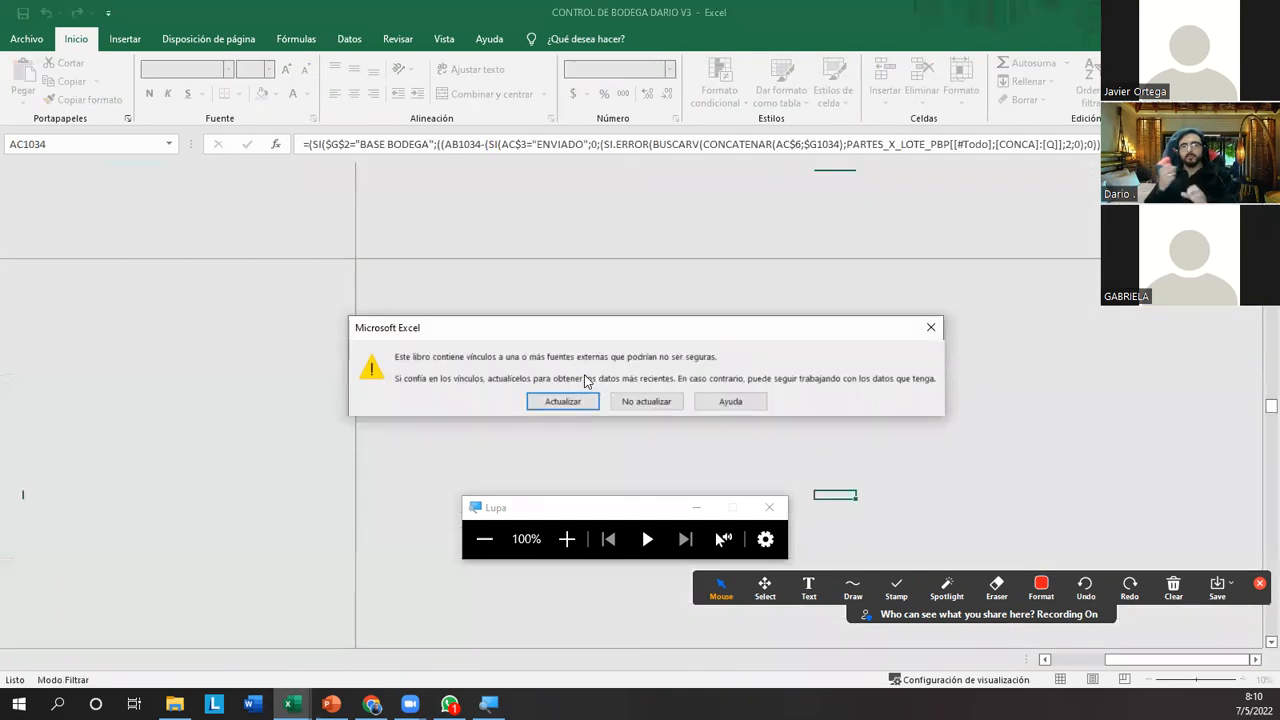
pyautogui.click(576, 401)
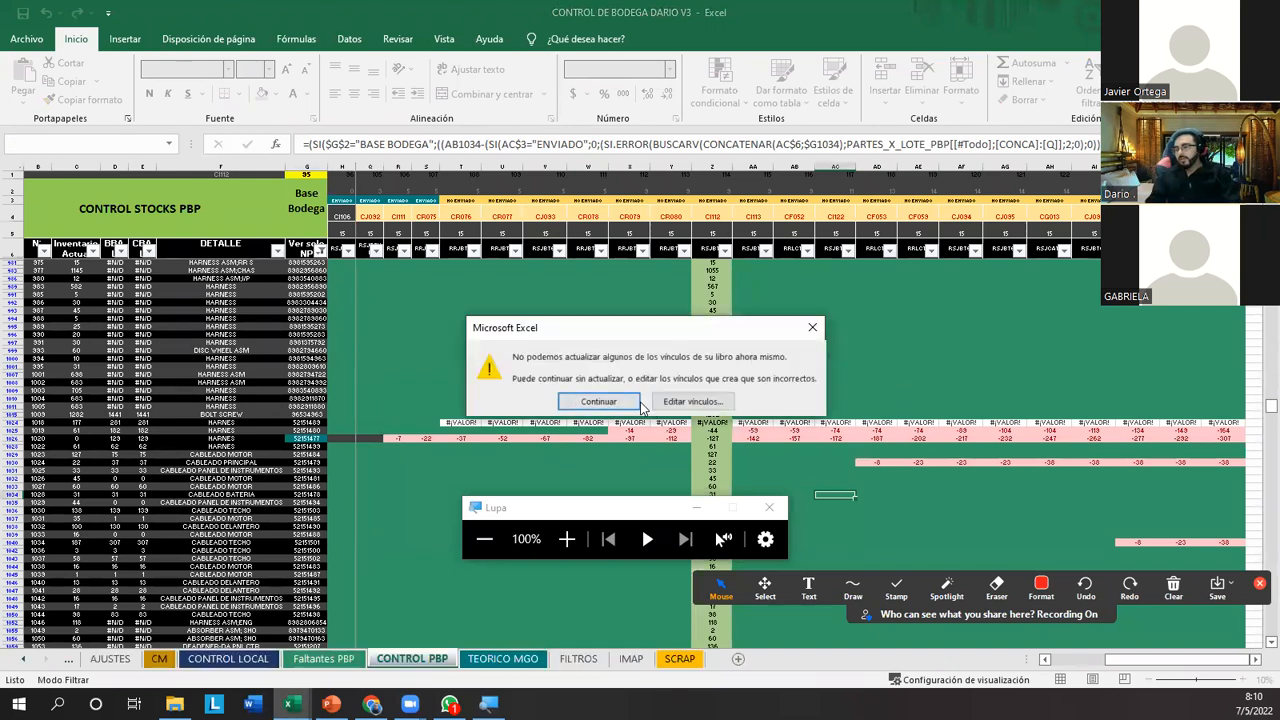
pyautogui.click(634, 398)
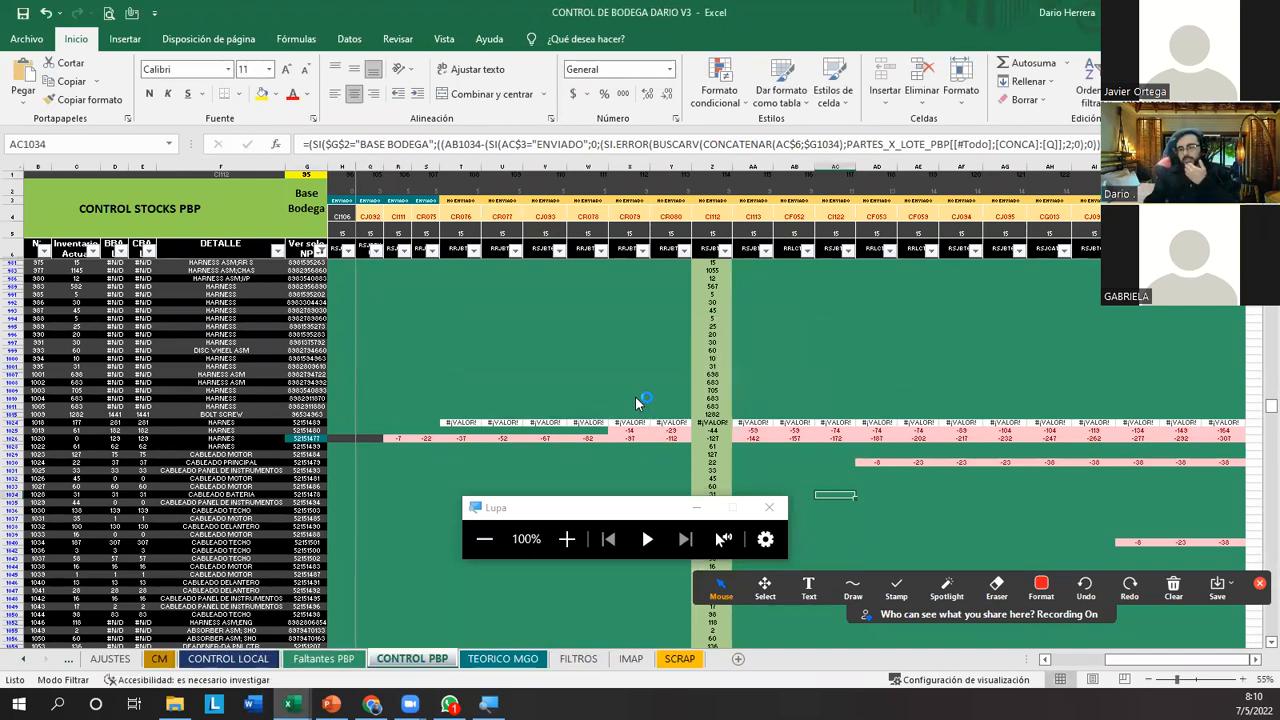
# Review the conditional formatting rules applied to cell T999 in the stock grid of the CONTROL PBP sheet, starting with the =$F$1=H$4 formula rule.
pyautogui.click(587, 380)
pyautogui.click(539, 365)
pyautogui.moveTo(404, 316); pyautogui.dragTo(700, 482)
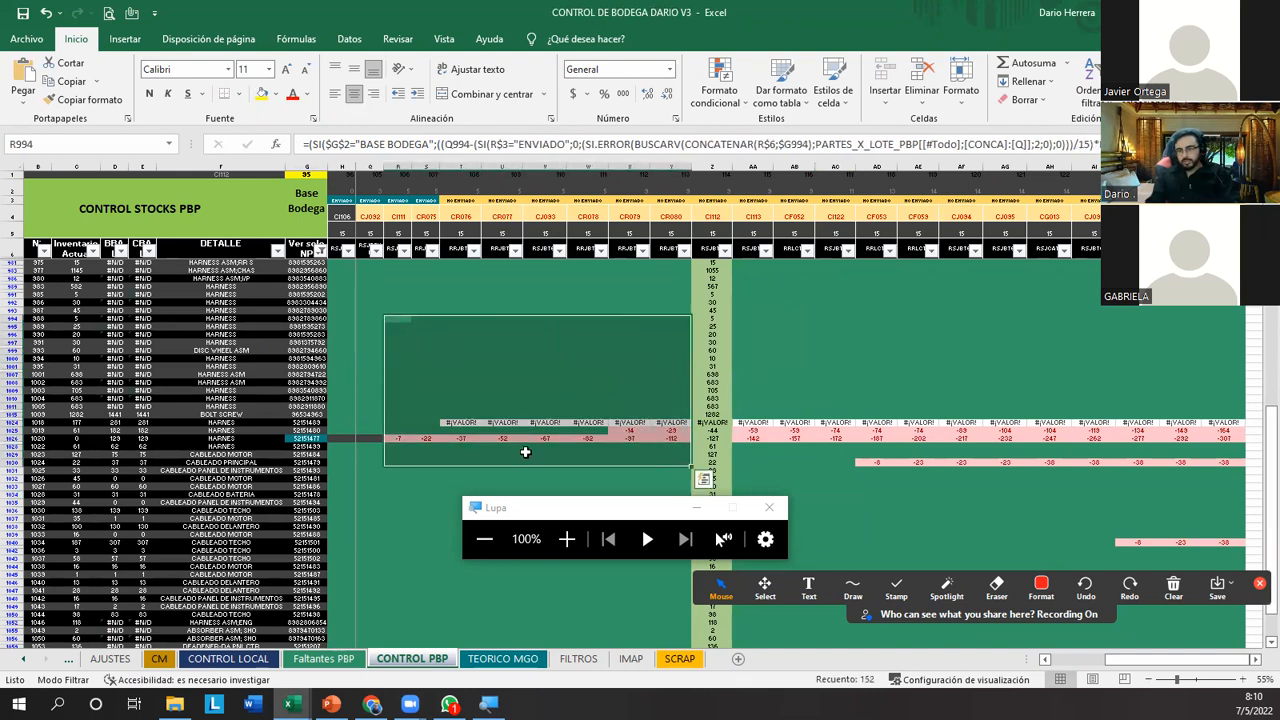
pyautogui.click(461, 355)
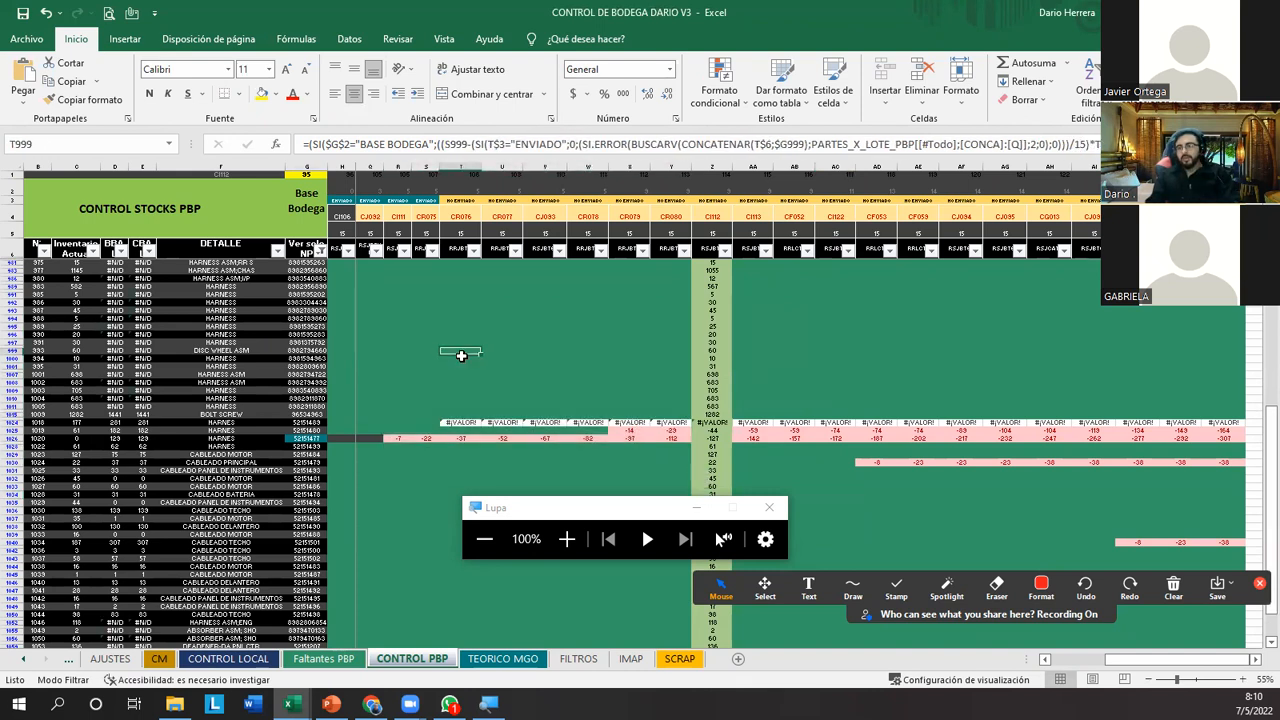
pyautogui.click(719, 88)
pyautogui.click(757, 336)
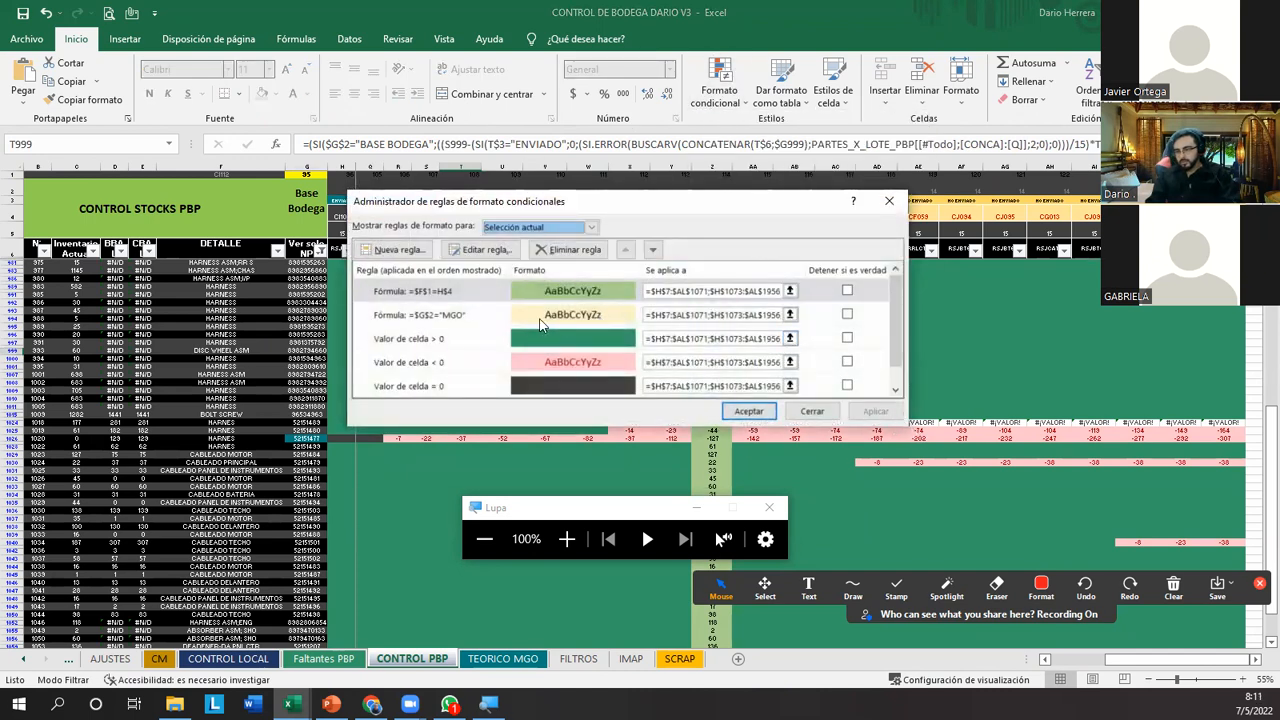
pyautogui.click(488, 298)
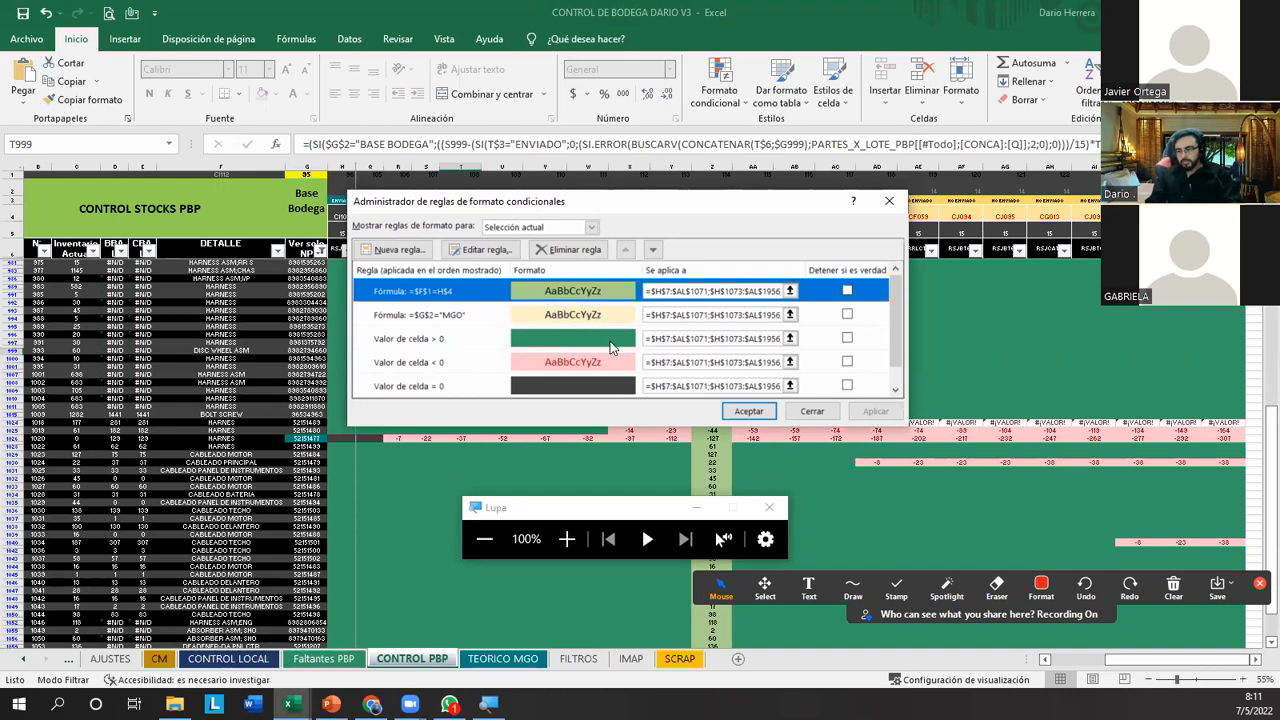
pyautogui.press('Delete')
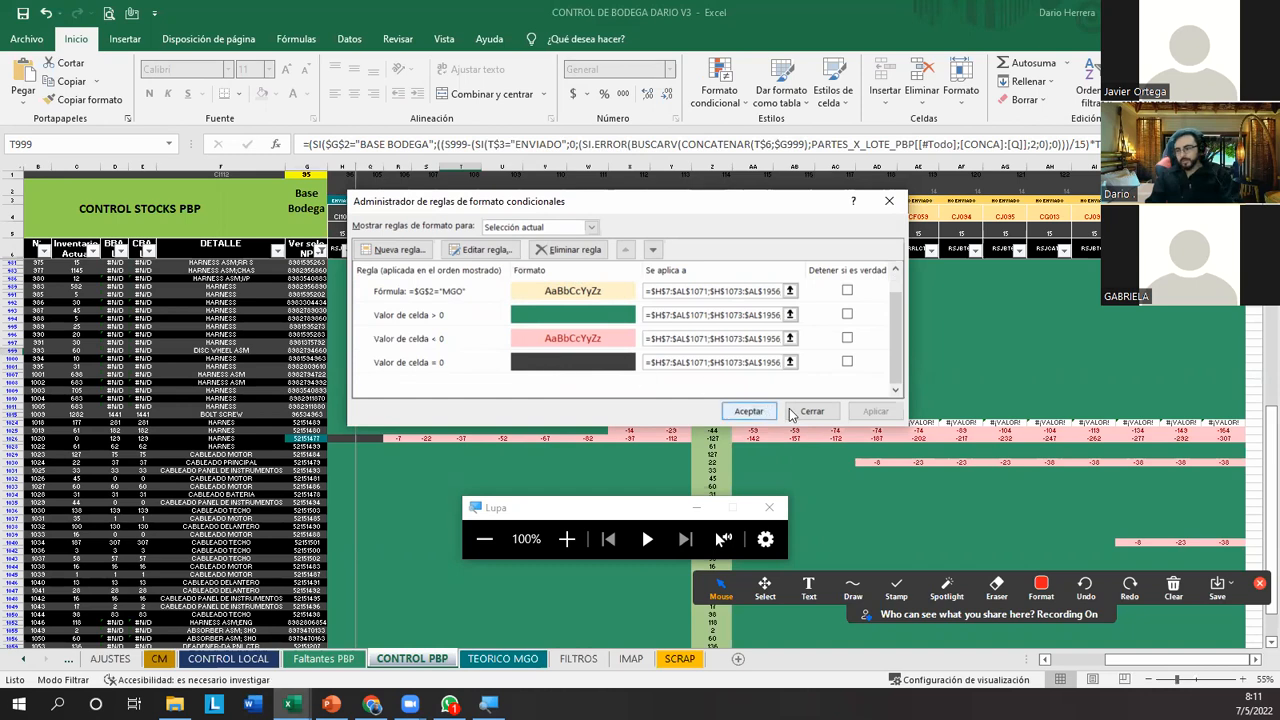
pyautogui.click(728, 410)
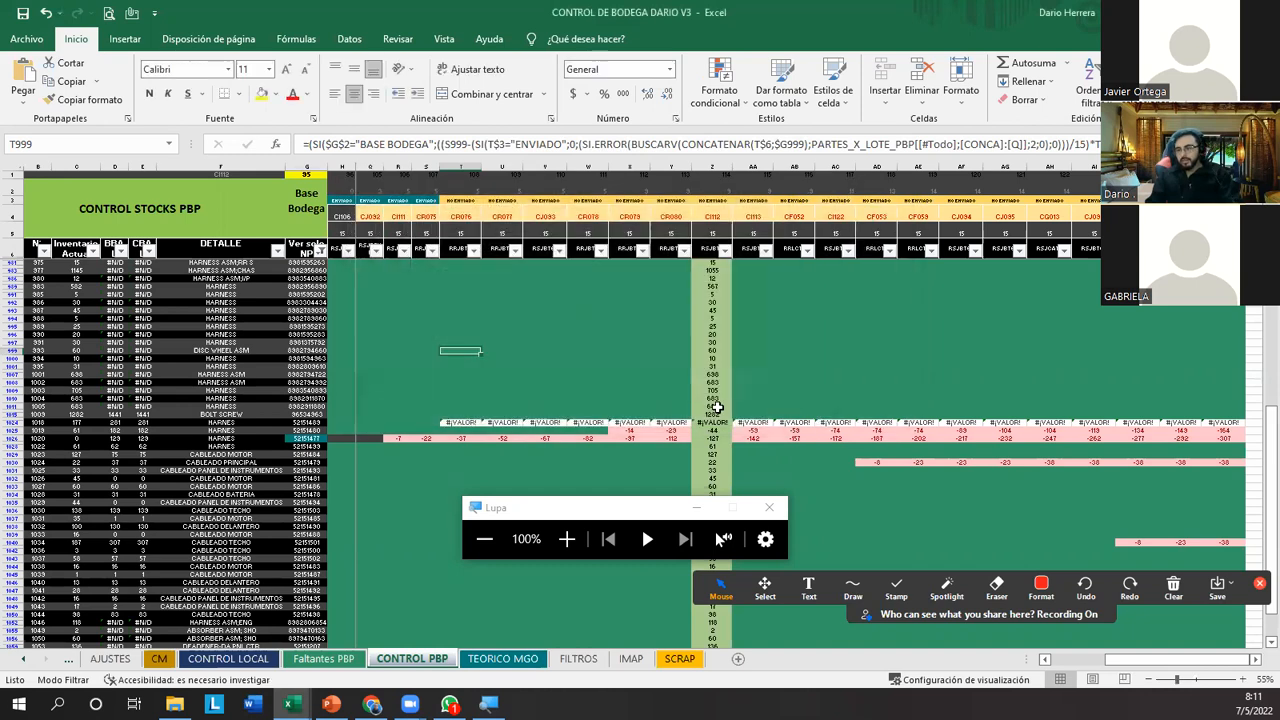
# Examine the equal-to-0 and less-than-0 rules in the conditional formatting rules manager, leaving them unedited.
pyautogui.click(719, 85)
pyautogui.click(760, 339)
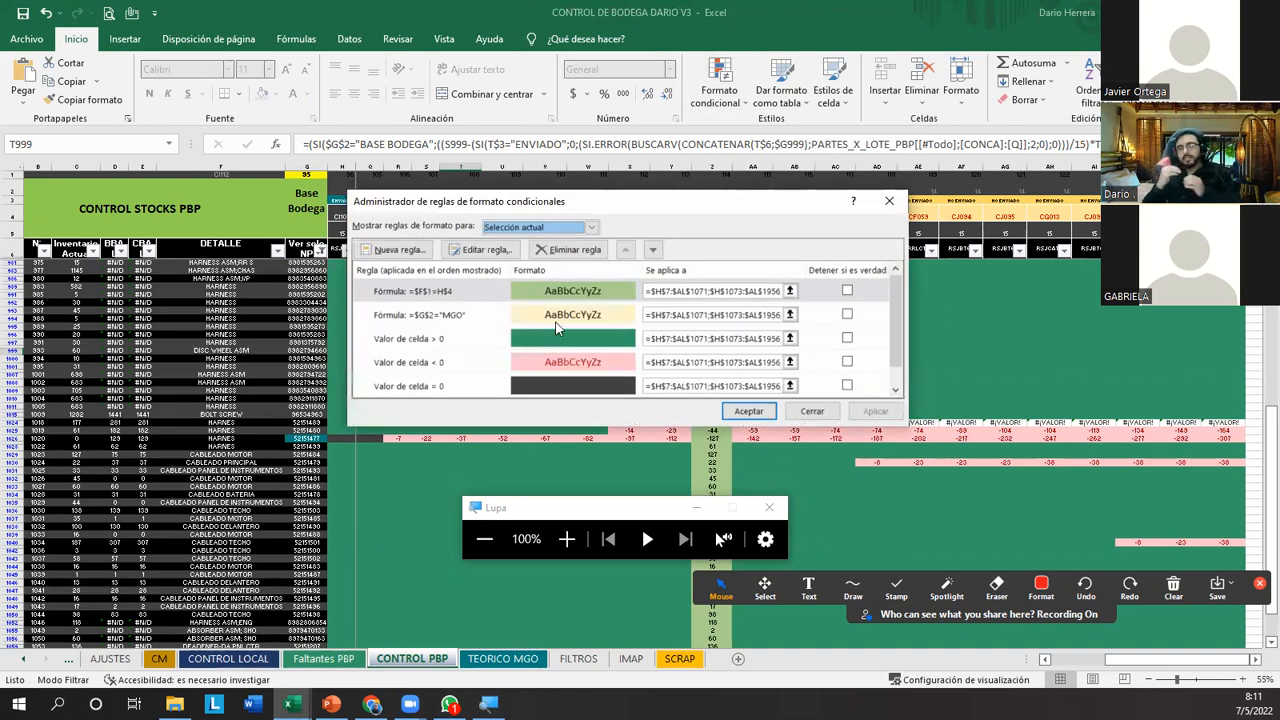
pyautogui.click(476, 389)
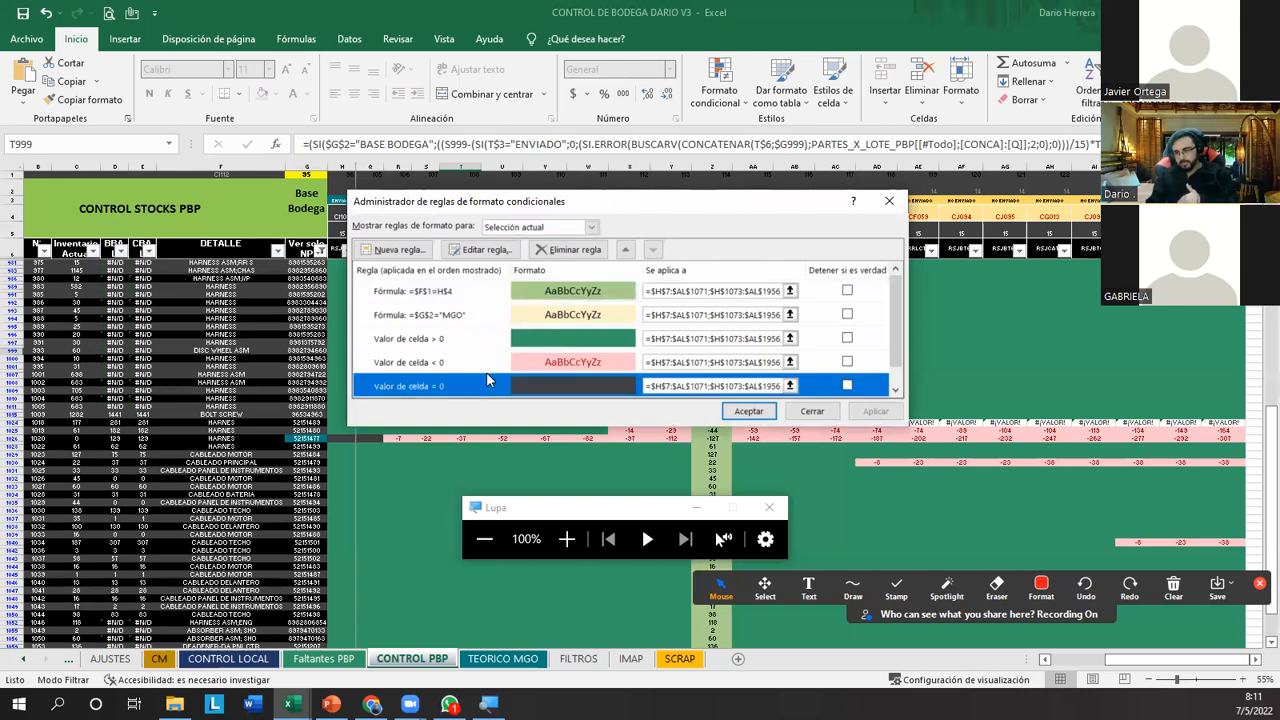
pyautogui.scroll(-1, 488, 381)
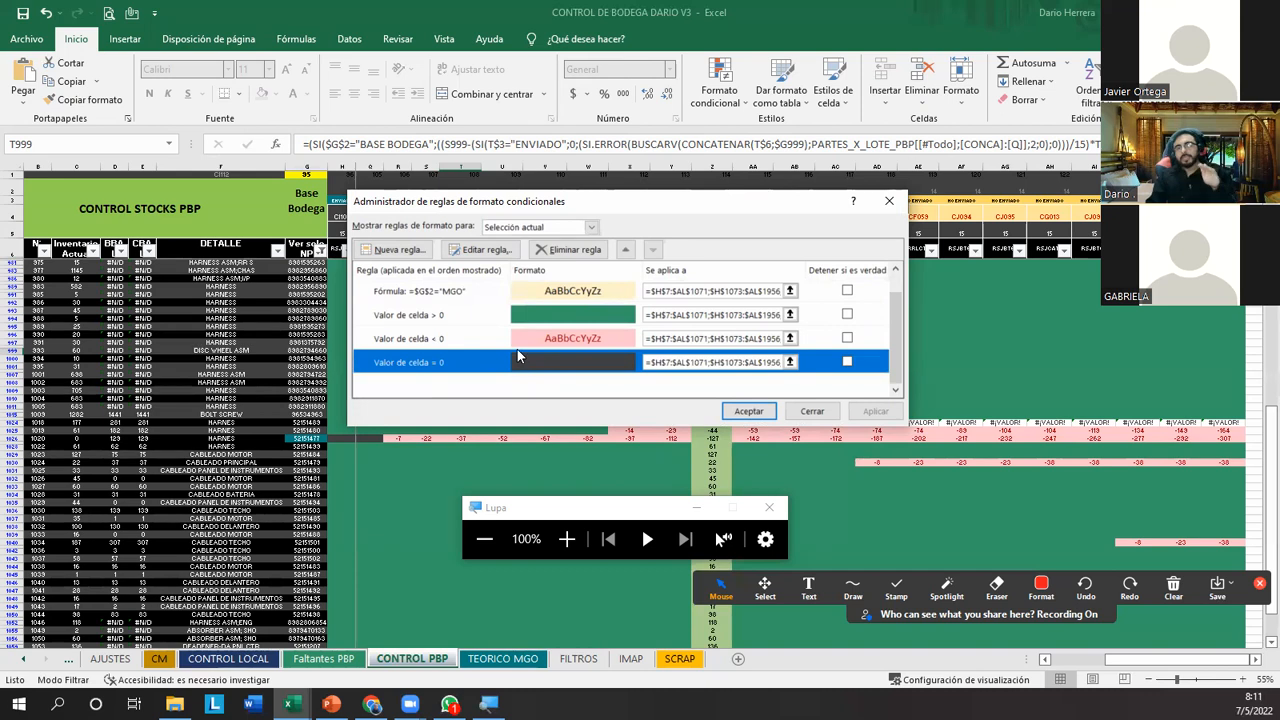
pyautogui.scroll(1, 477, 357)
pyautogui.click(471, 371)
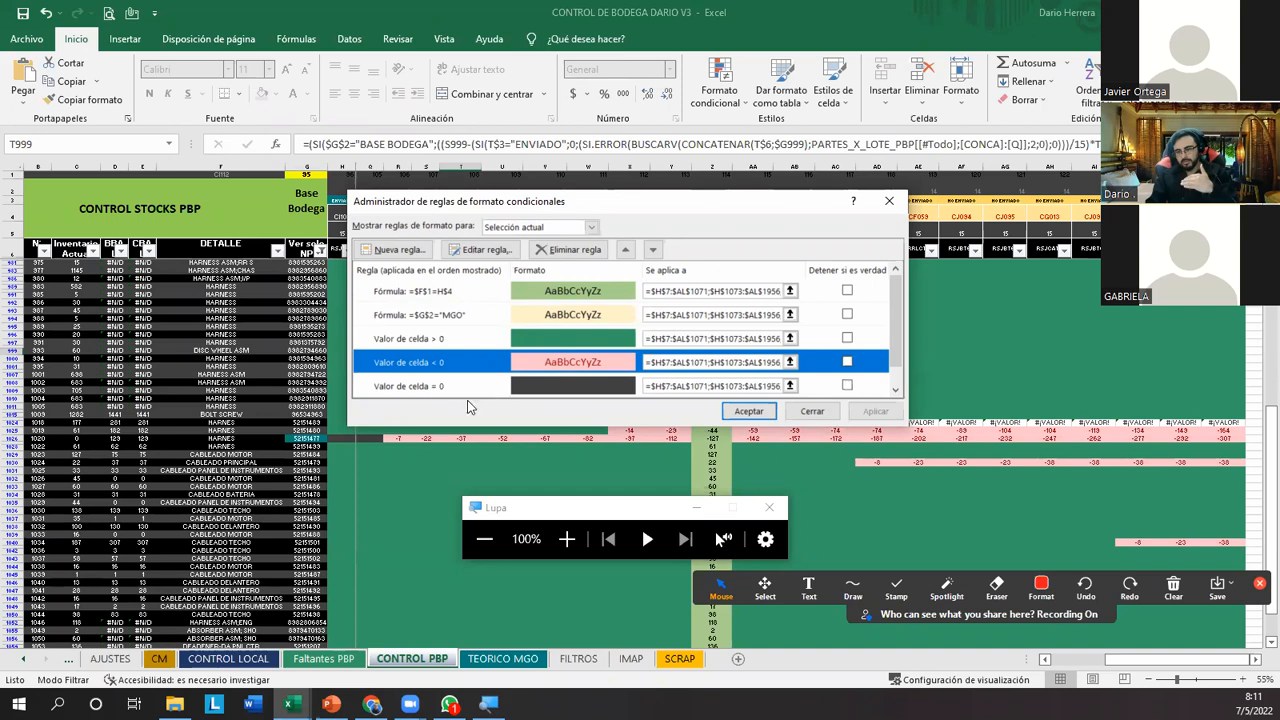
pyautogui.click(812, 411)
# Inspect the formatting of the zero and negative stock cells along row 1026, ending on cell Z1026.
pyautogui.click(402, 471)
pyautogui.moveTo(373, 438); pyautogui.dragTo(555, 438)
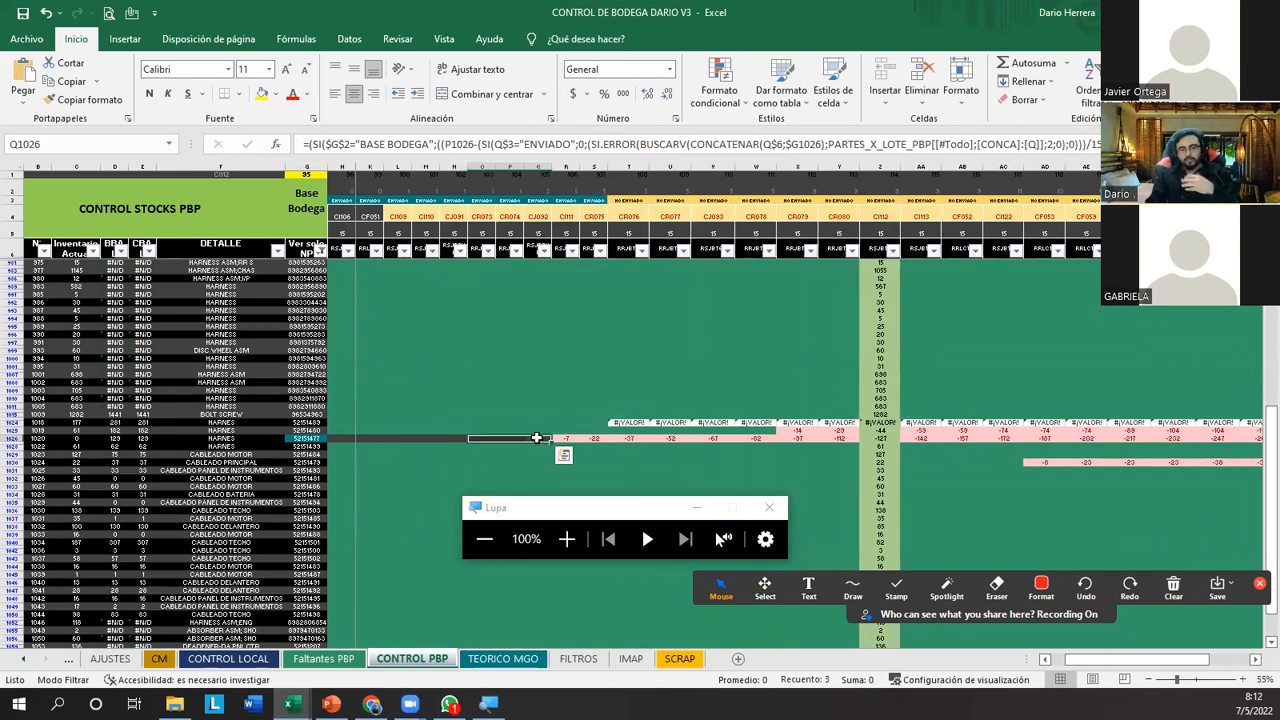
pyautogui.click(537, 447)
pyautogui.click(568, 437)
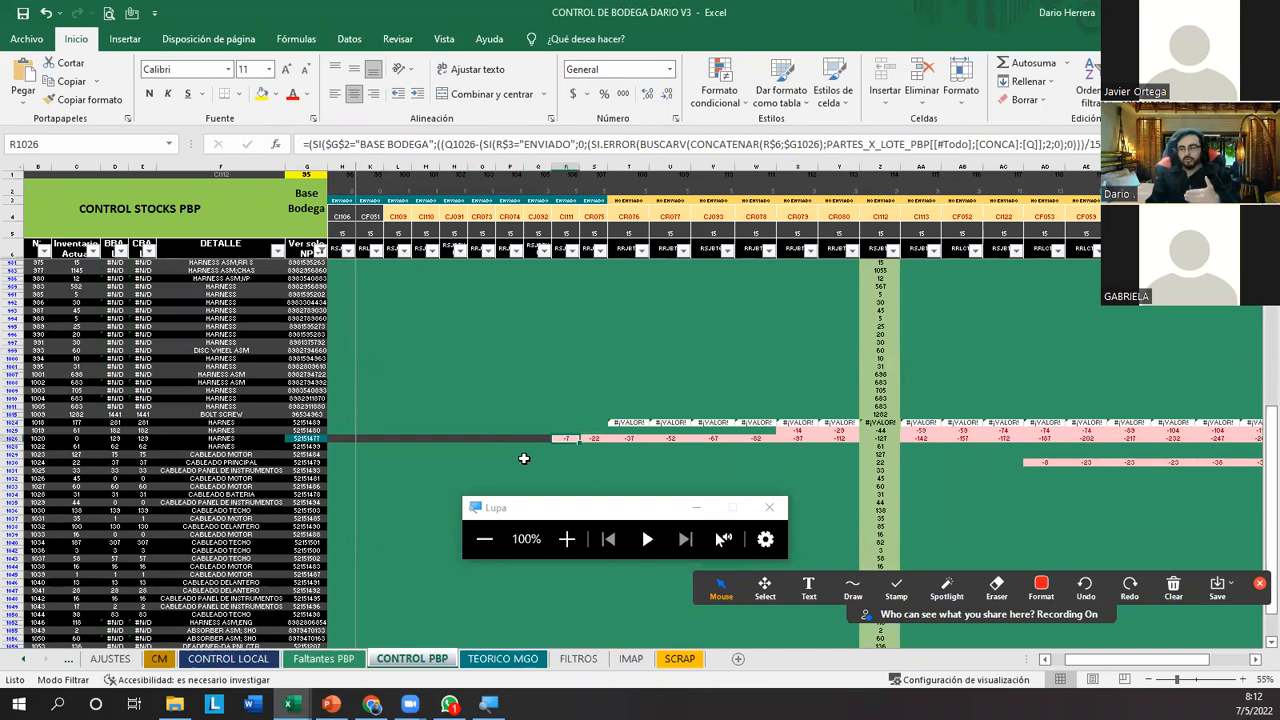
pyautogui.click(878, 439)
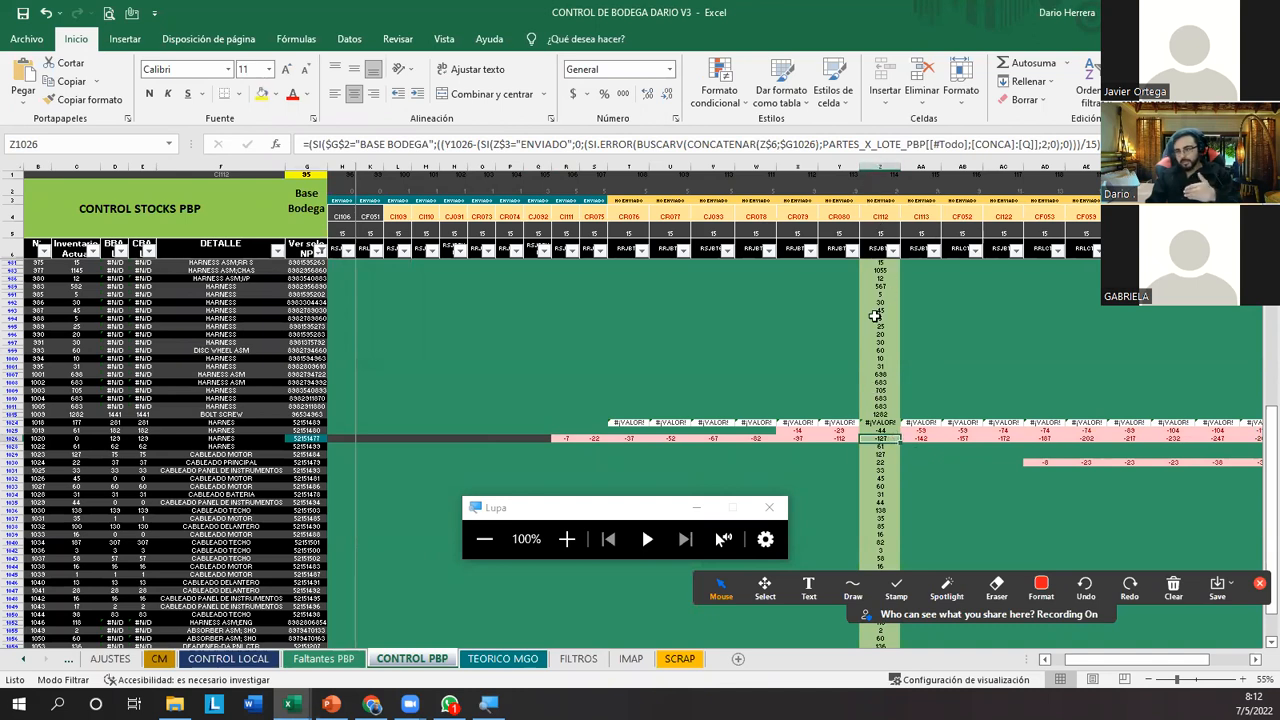
# Review the =$F$1=H$4, equal-to-0 and greater-than-0 rules for cell Z1026 in the rules manager without editing them.
pyautogui.click(730, 97)
pyautogui.click(757, 337)
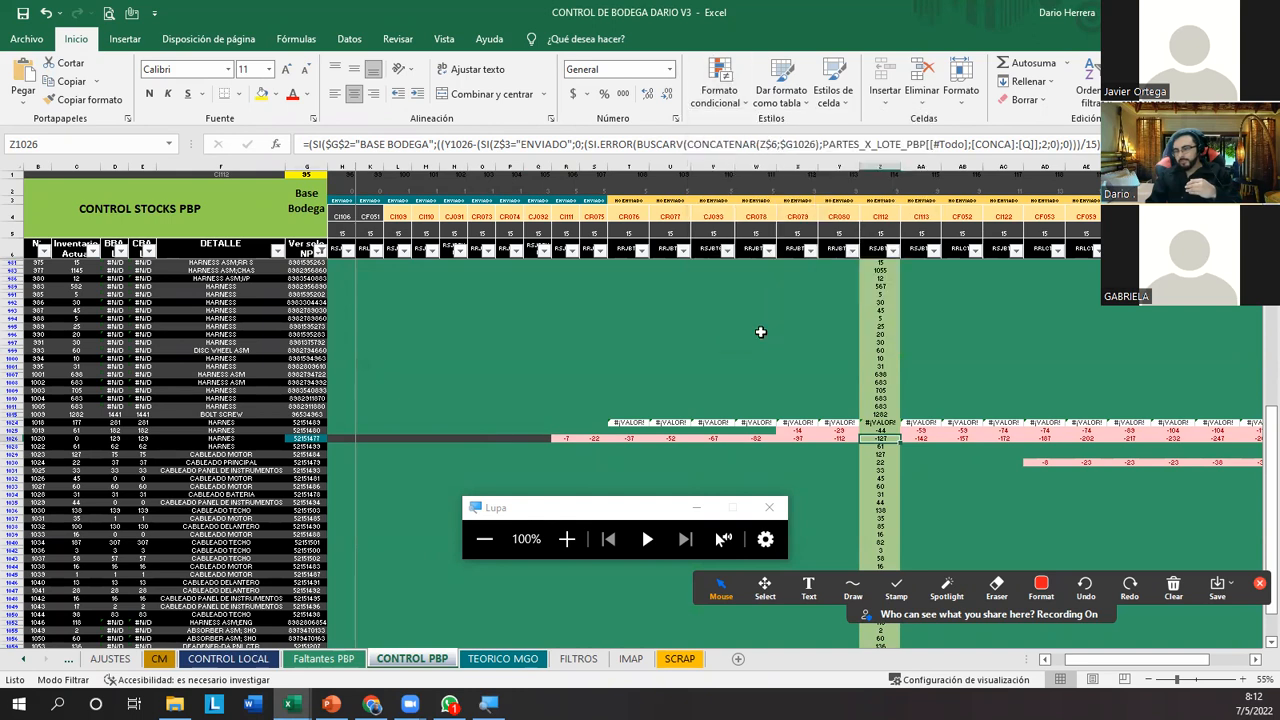
pyautogui.click(563, 292)
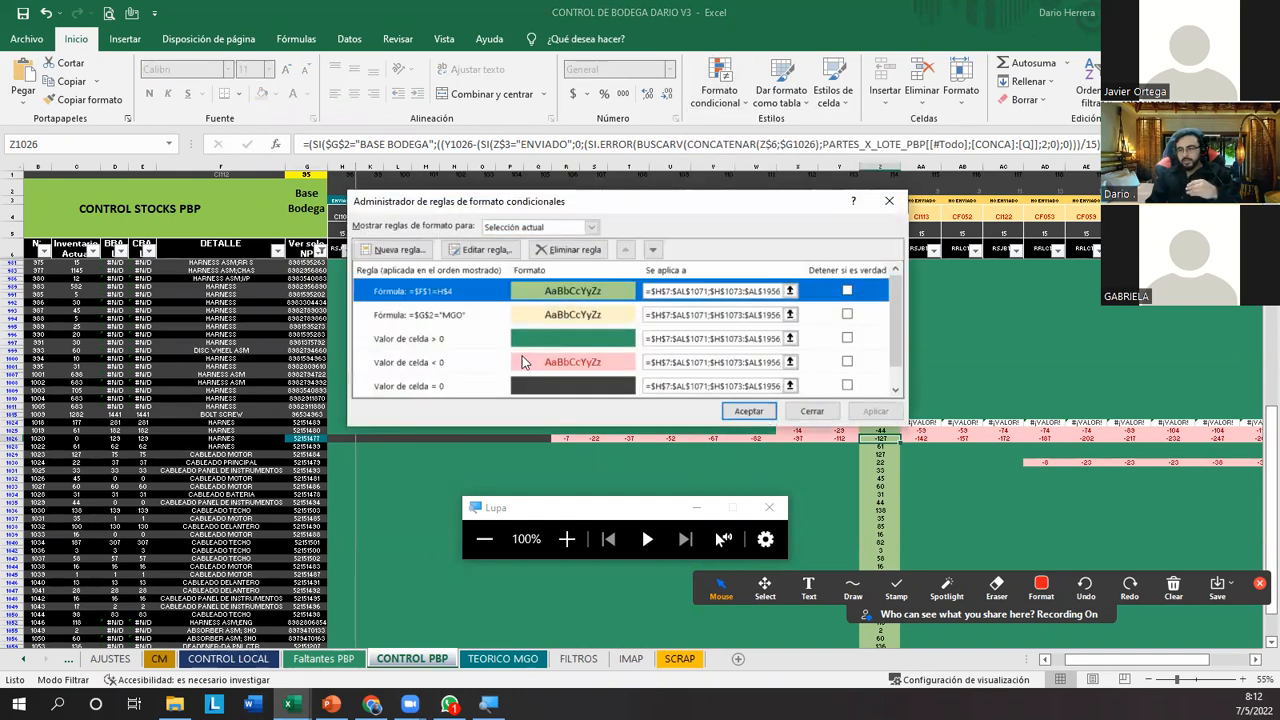
pyautogui.click(499, 389)
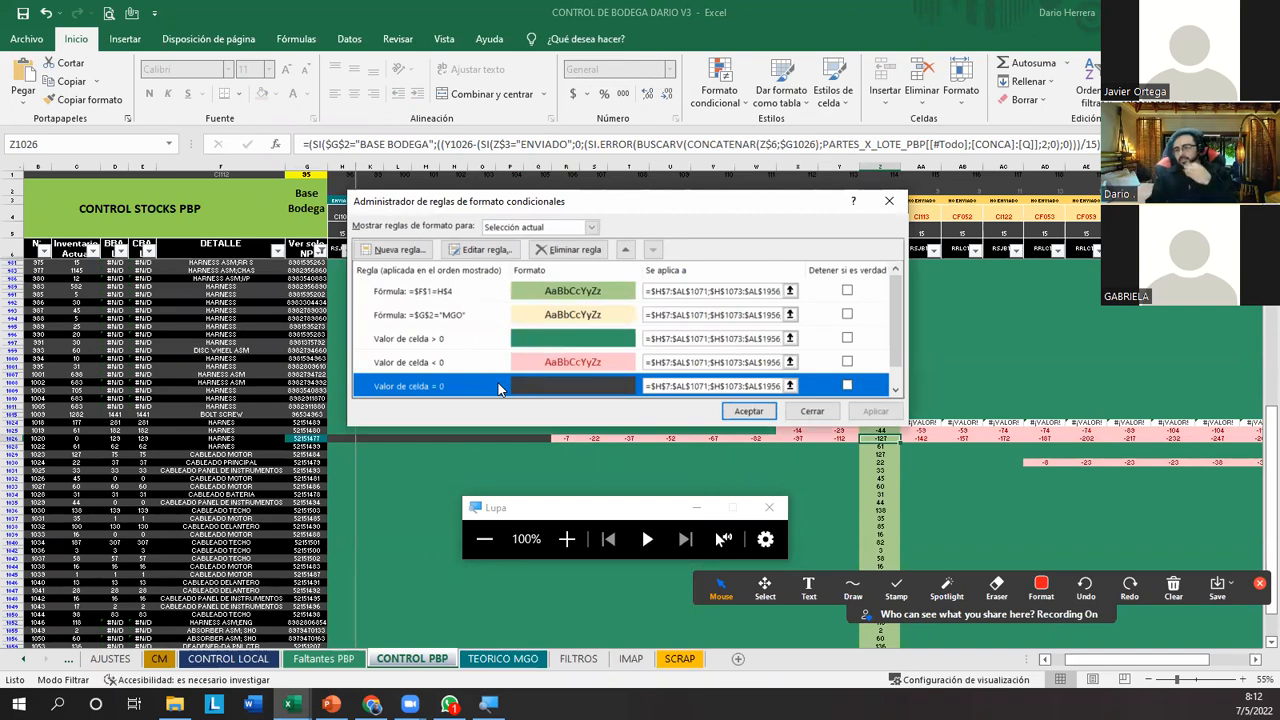
pyautogui.click(476, 344)
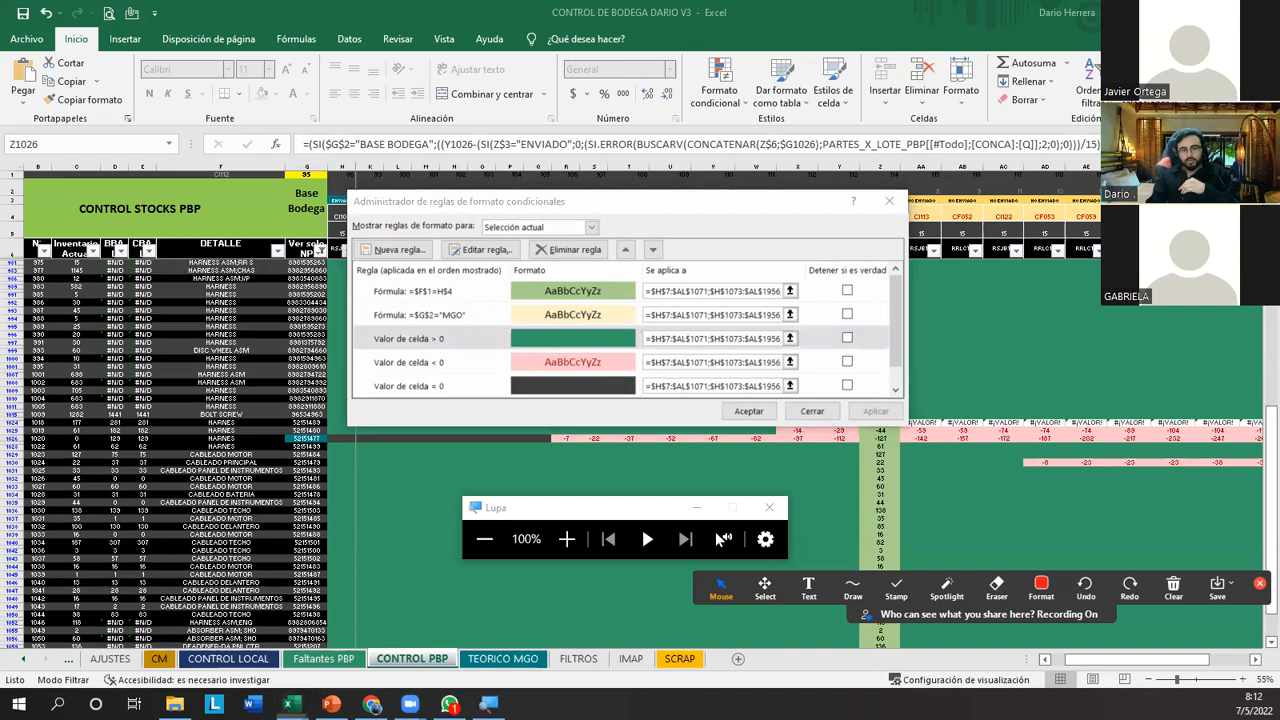
pyautogui.click(489, 291)
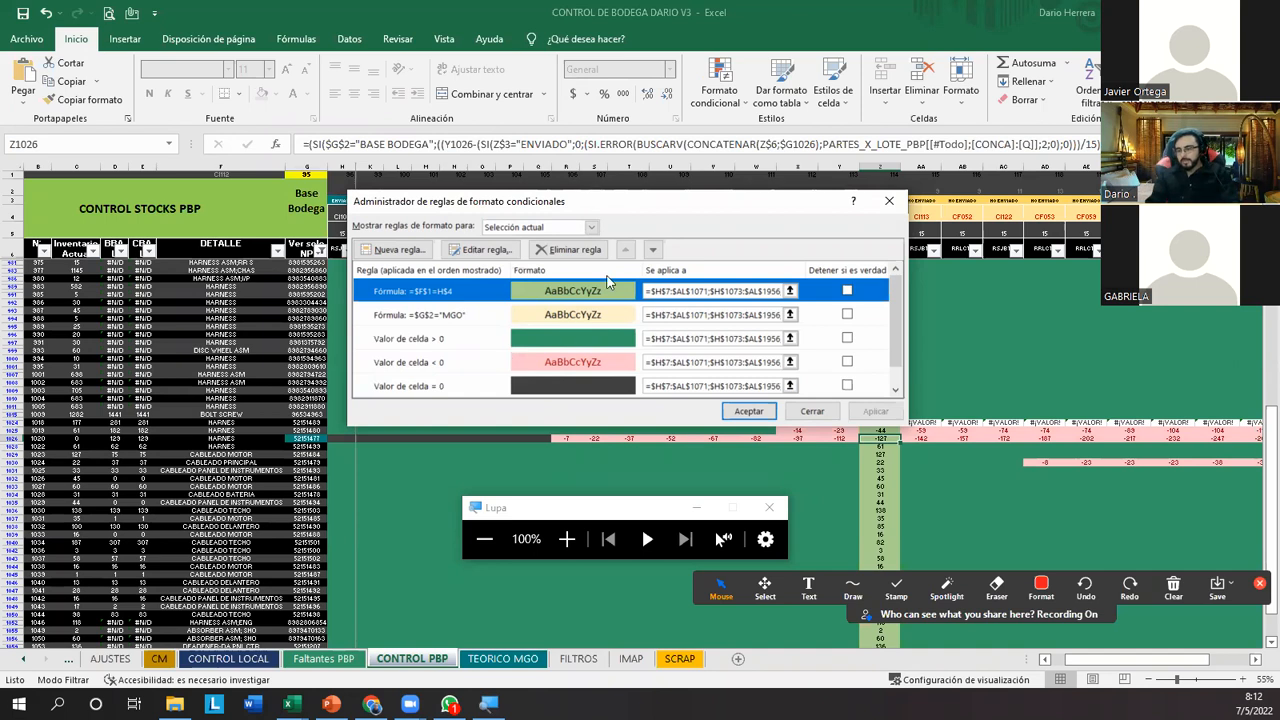
pyautogui.click(813, 412)
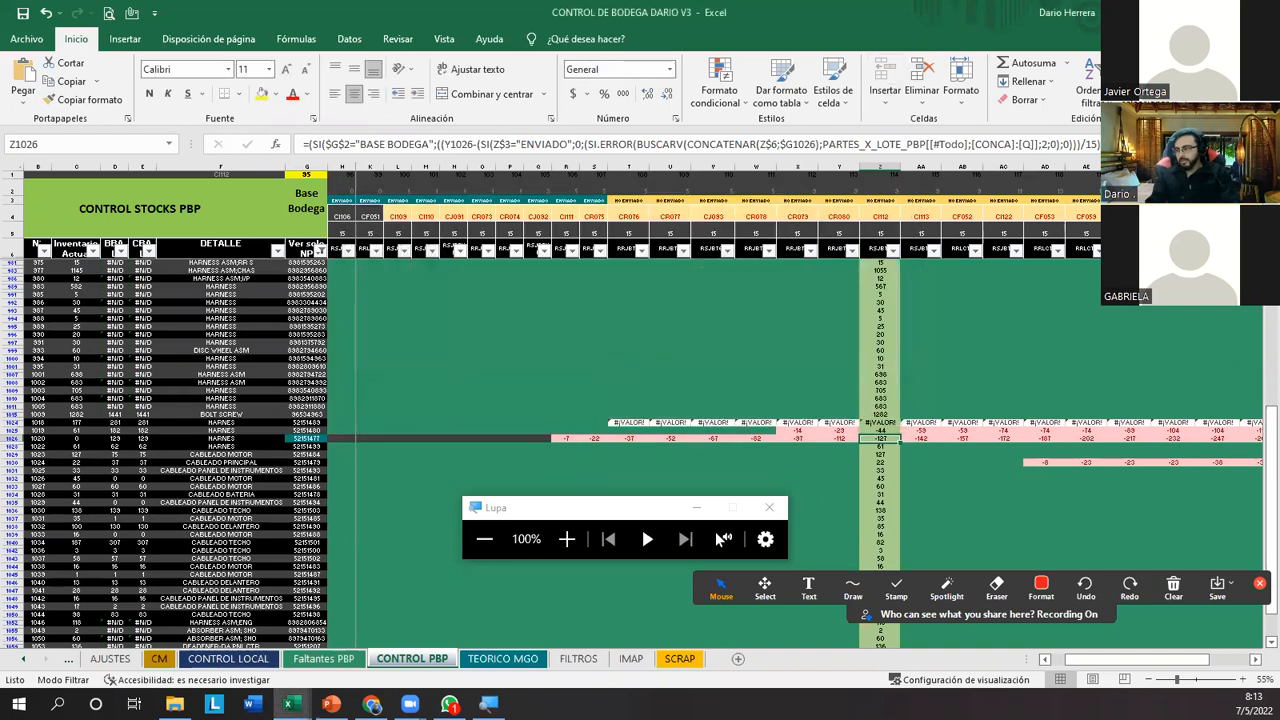
# Switch back to the Conditional Formatting examples workbook and select column D on the Products1 sheet.
pyautogui.hotkey('alt', 'Tab')
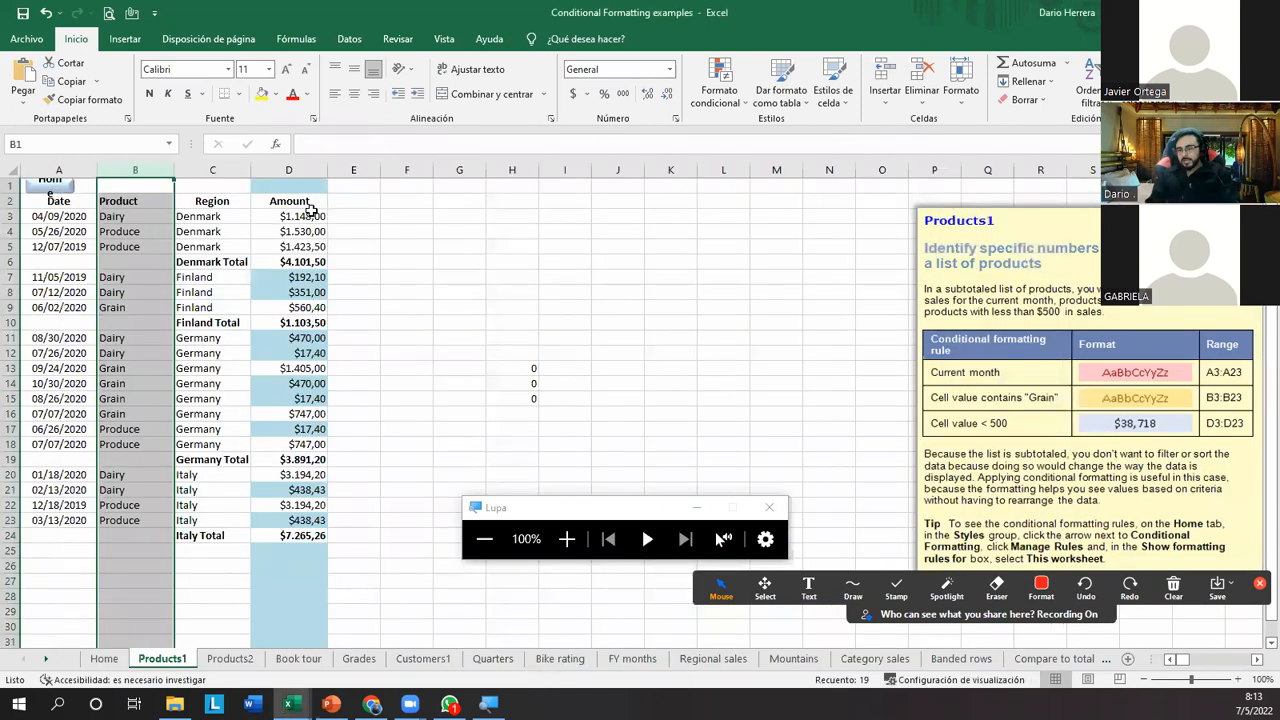
pyautogui.click(300, 171)
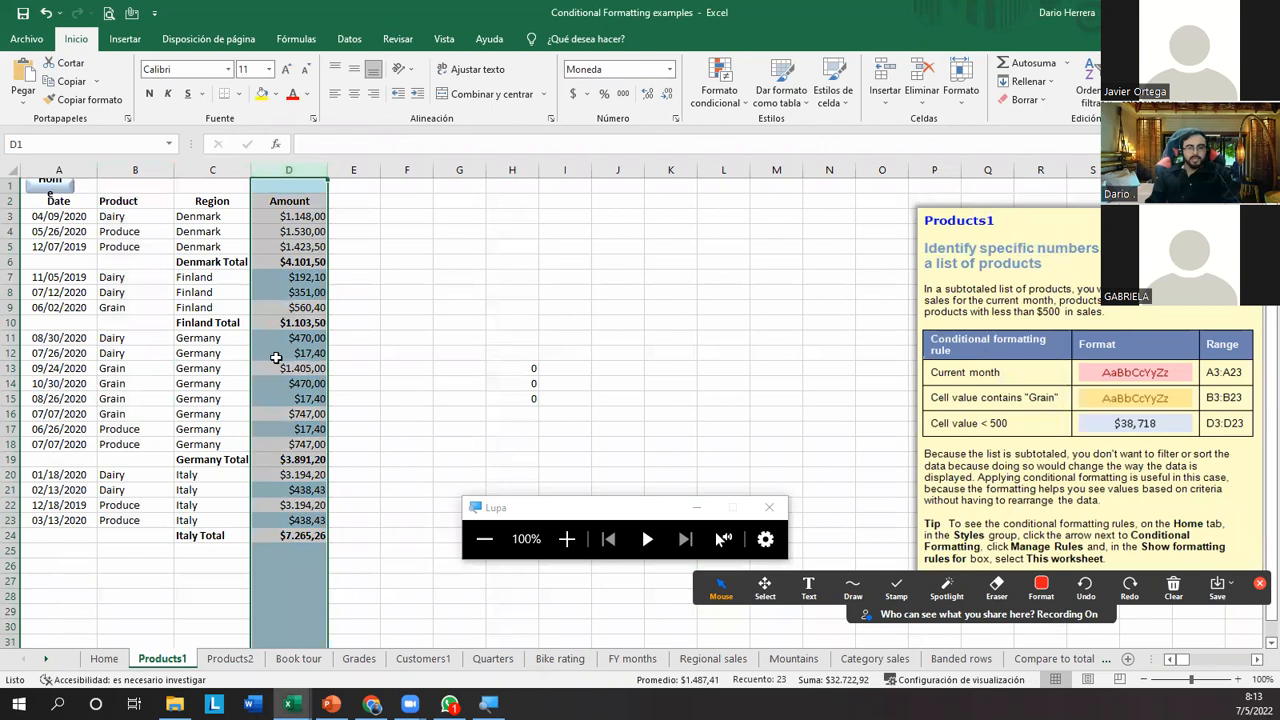
pyautogui.click(345, 306)
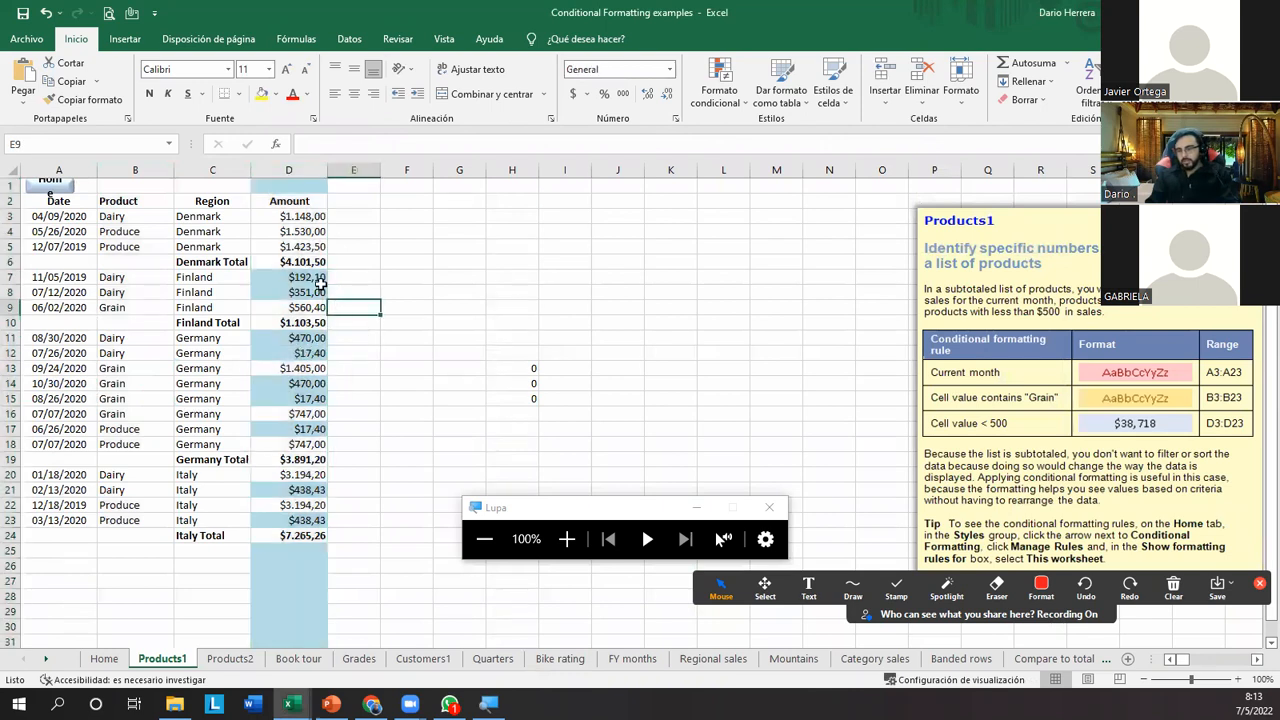
pyautogui.click(293, 171)
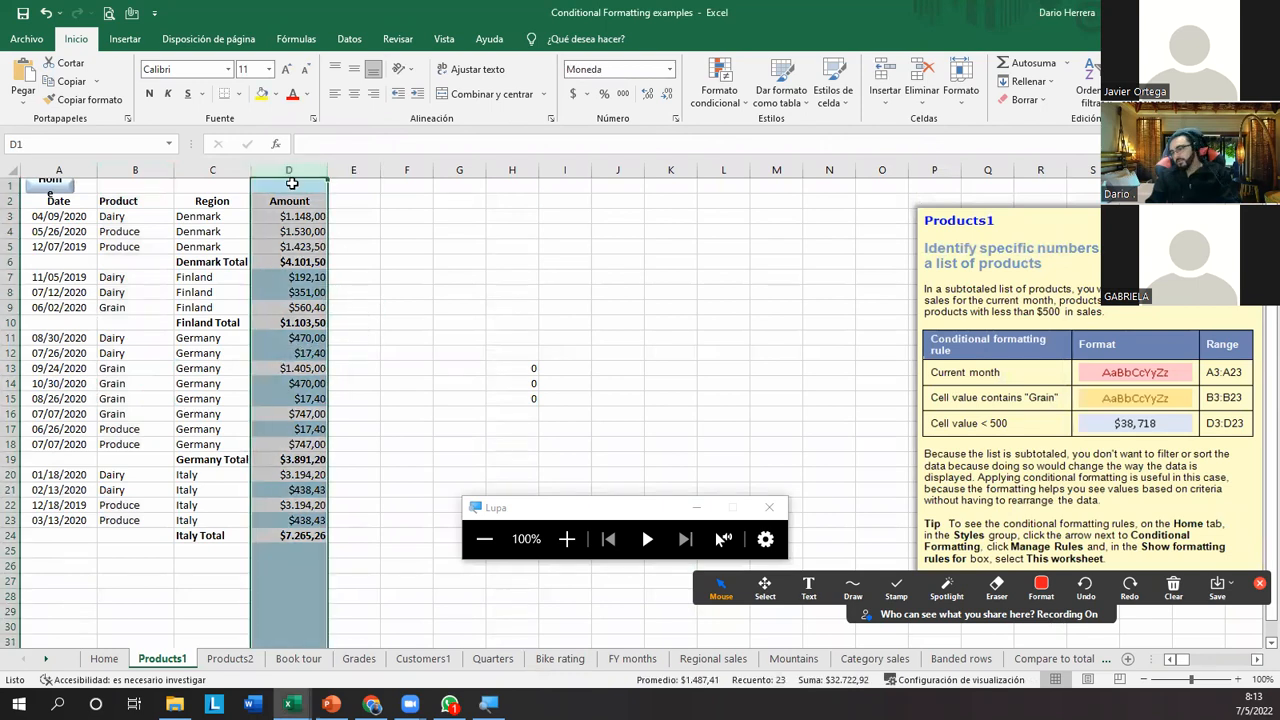
# View the highlight-cell rule types available for the Amount column, dismiss them without applying a rule, and reselect column D.
pyautogui.click(715, 100)
pyautogui.moveTo(854, 139)
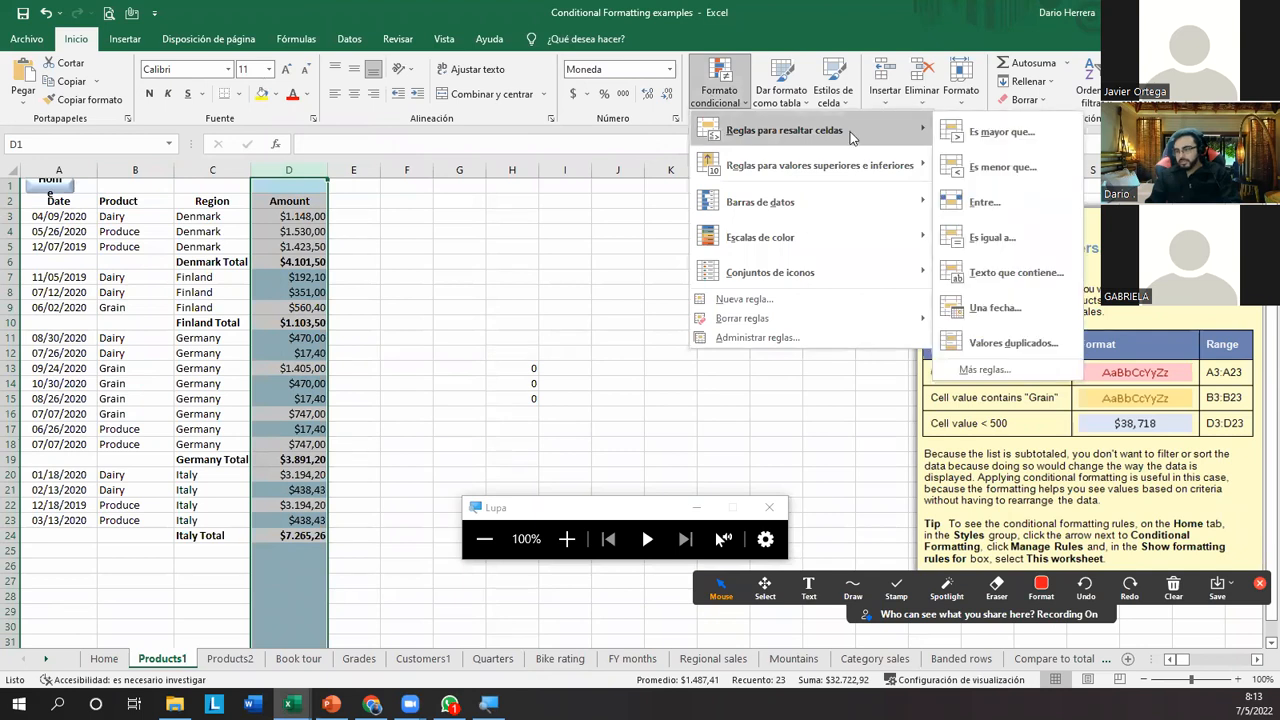
pyautogui.click(383, 249)
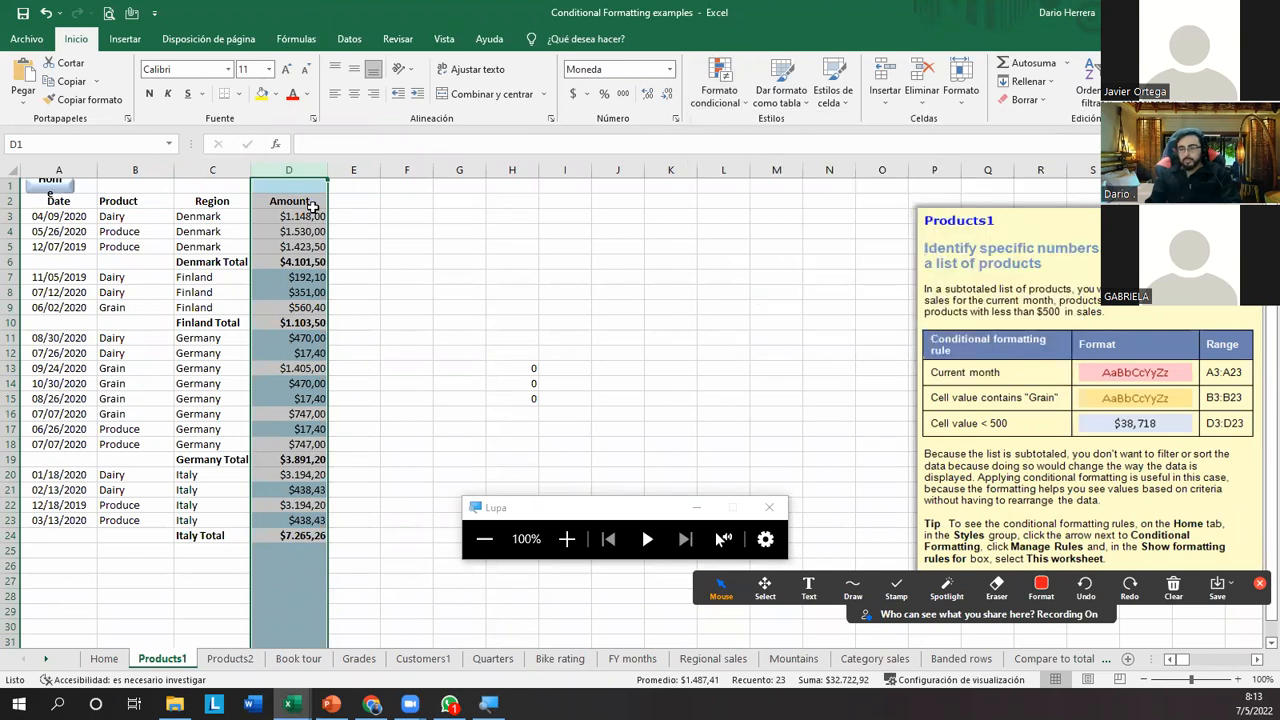
pyautogui.click(308, 188)
pyautogui.click(300, 169)
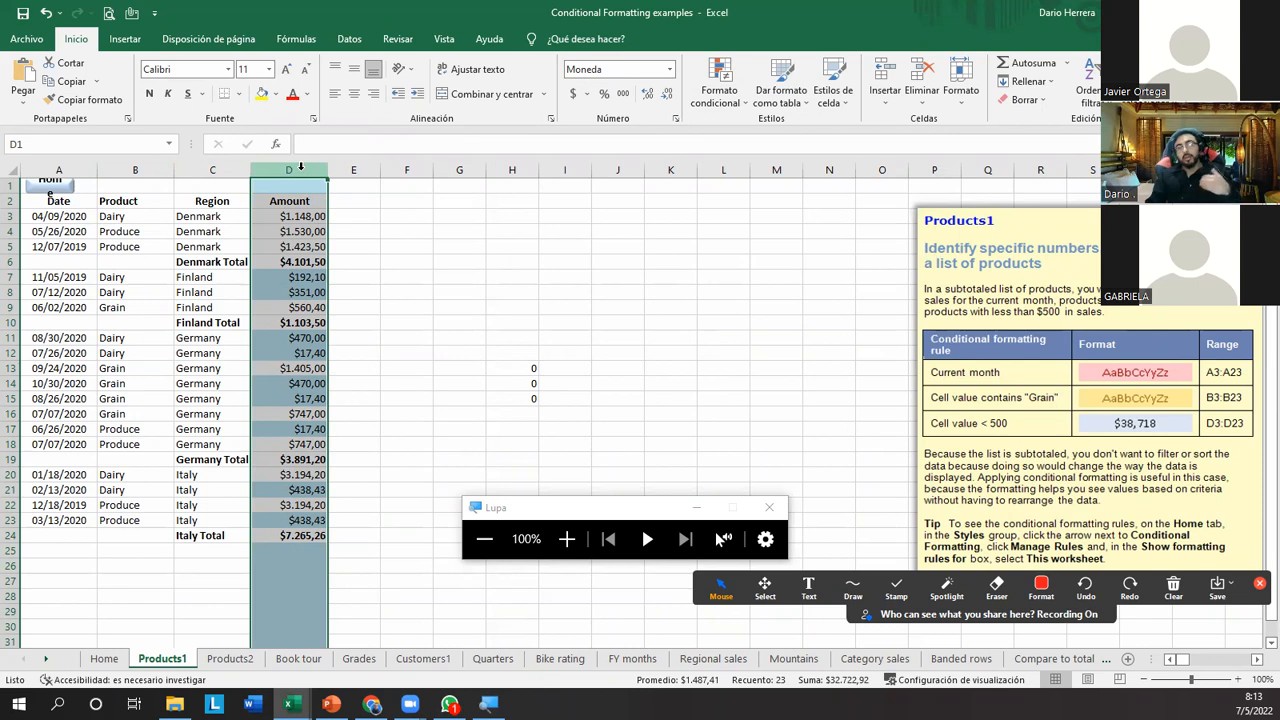
# Add a greater-than rule to the Amount column for values above 2000 with Relleno amarillo con texto amarillo oscuro.
pyautogui.click(722, 88)
pyautogui.moveTo(740, 132)
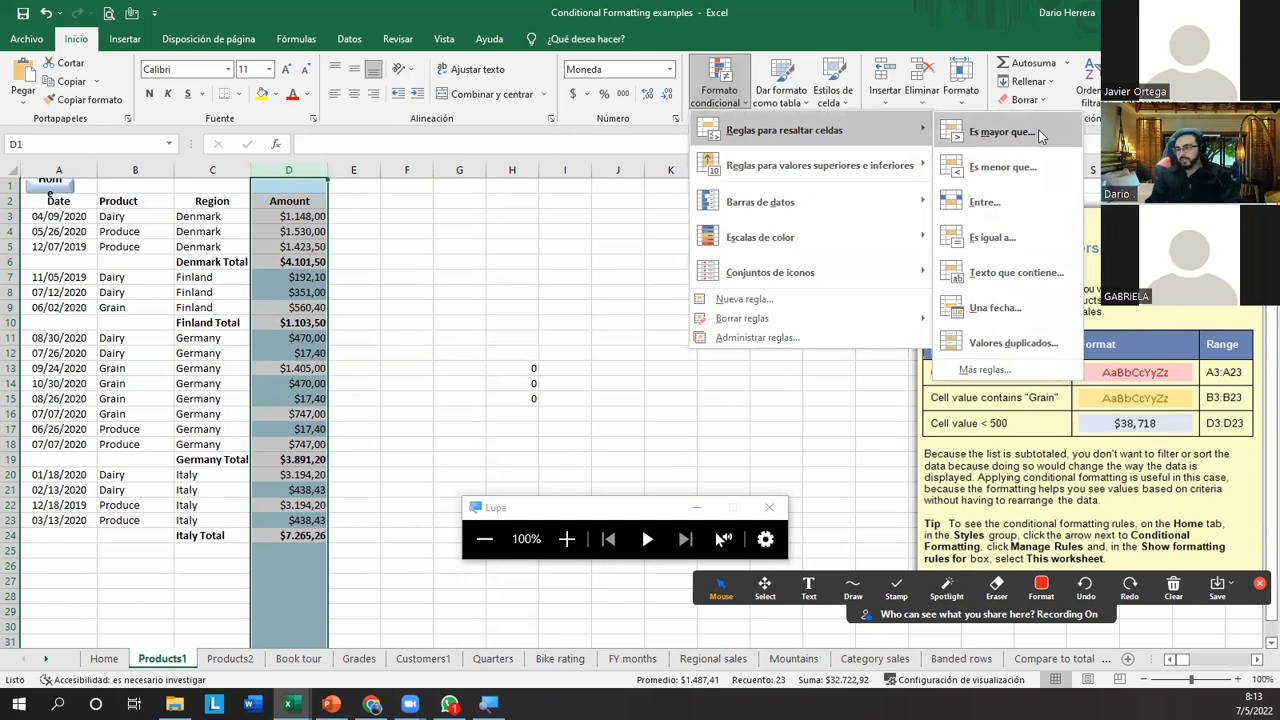
pyautogui.click(1000, 132)
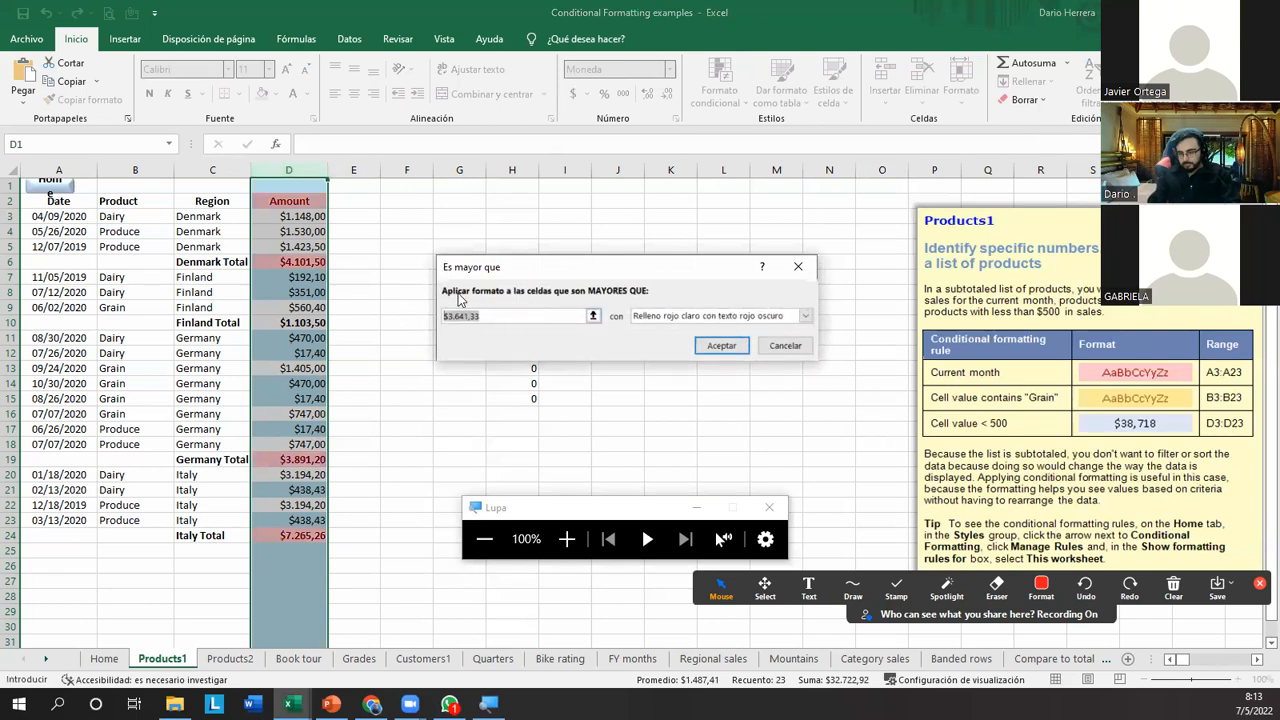
pyautogui.write('2000')
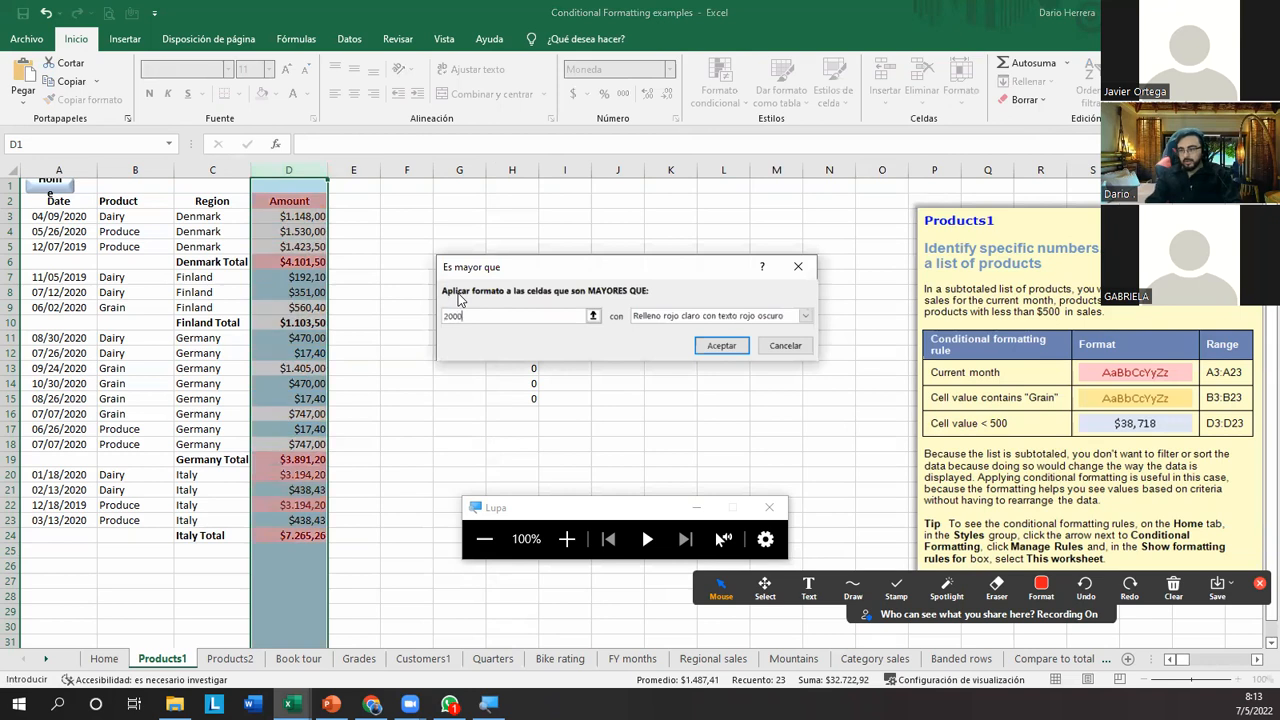
pyautogui.click(680, 317)
pyautogui.click(677, 351)
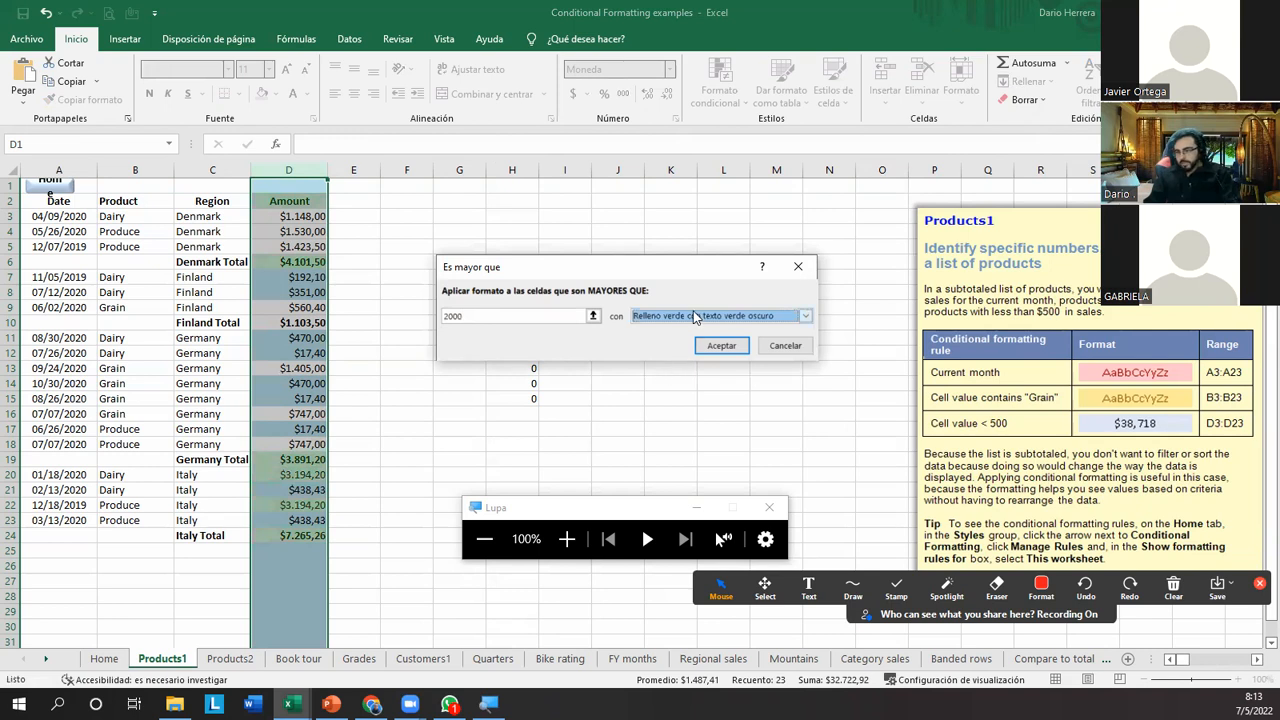
pyautogui.click(688, 316)
pyautogui.click(686, 341)
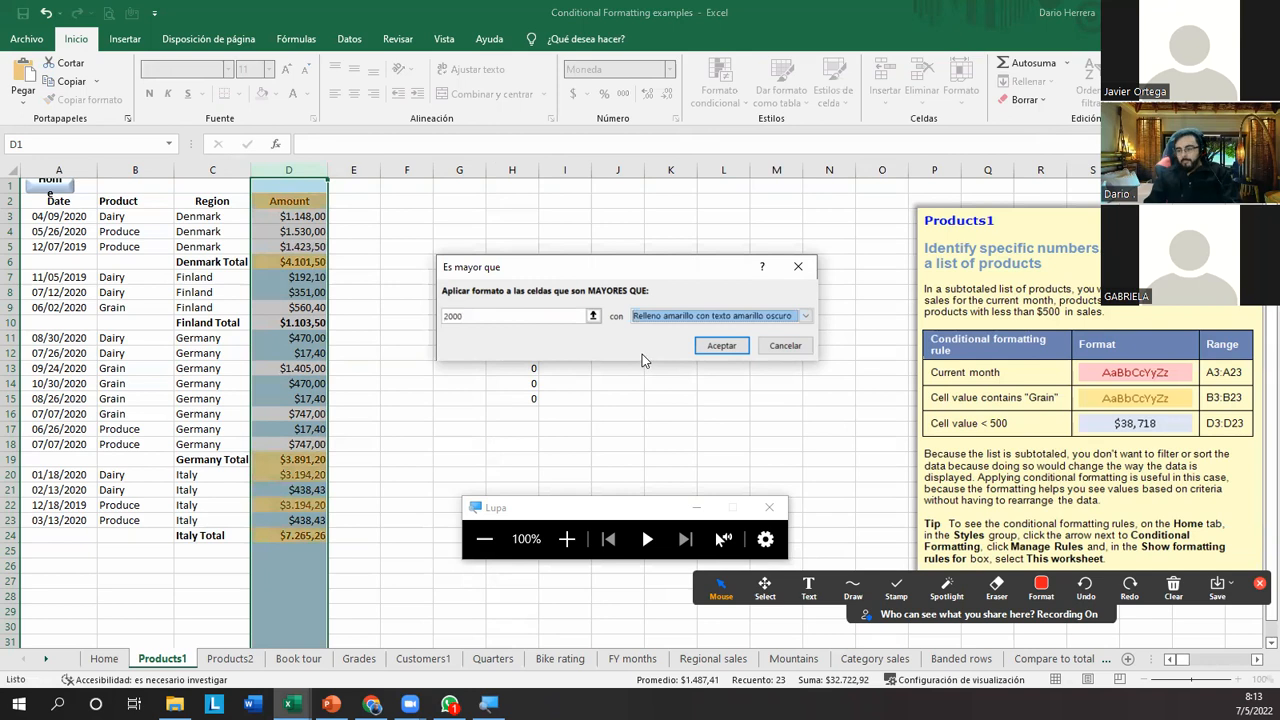
pyautogui.click(720, 346)
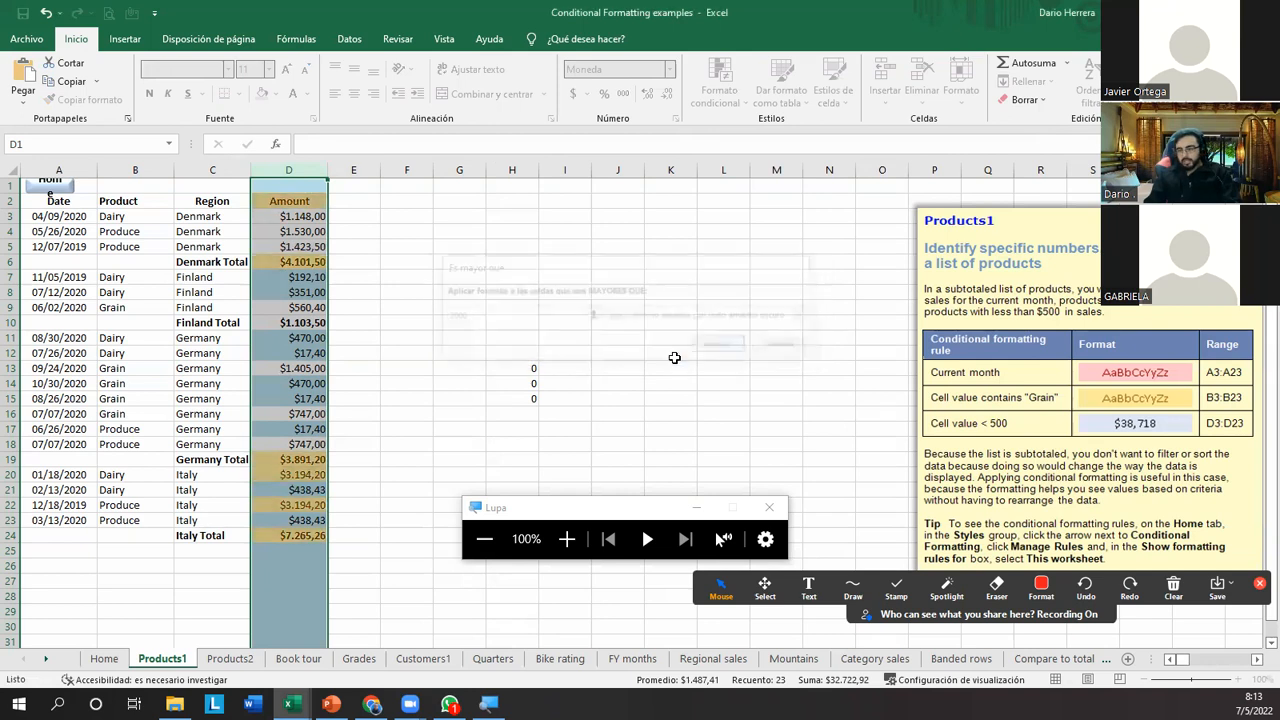
pyautogui.click(397, 419)
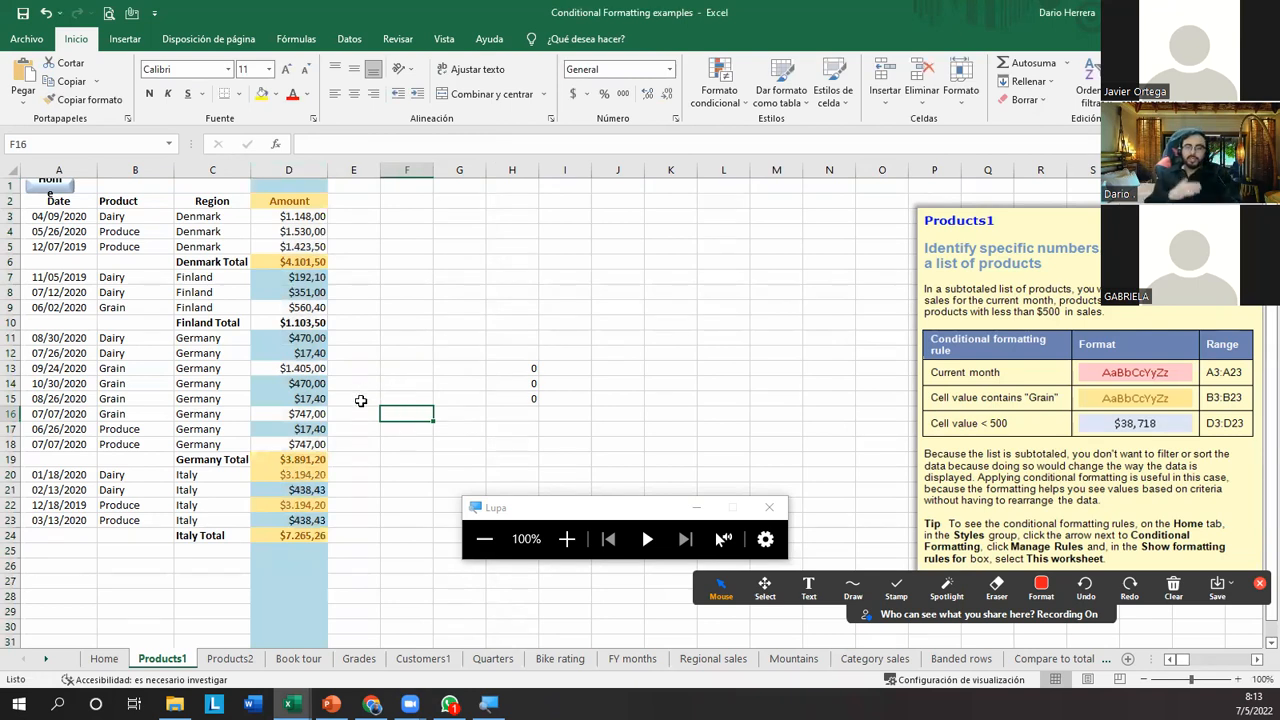
# Check the formatting of column D cells, including the highlighted amounts in D6, D19:D20, D22 and D24.
pyautogui.moveTo(300, 284); pyautogui.dragTo(300, 415)
pyautogui.click(357, 320)
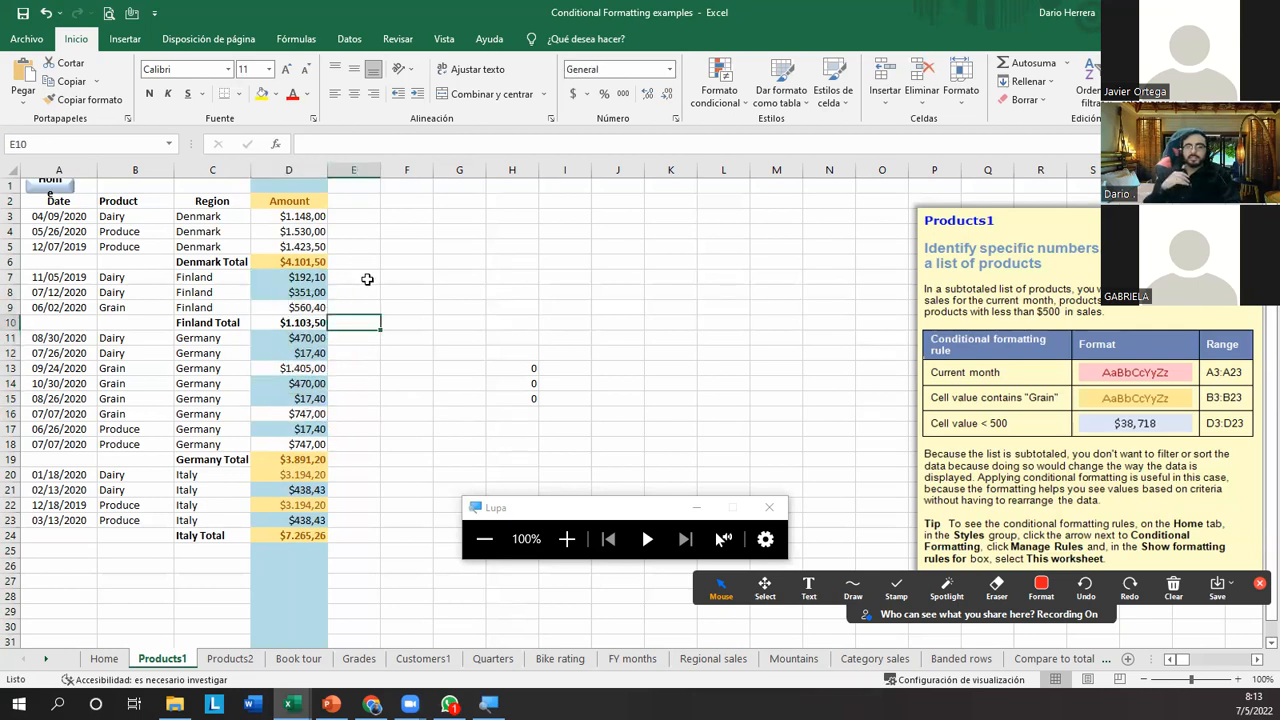
pyautogui.click(318, 262)
pyautogui.moveTo(318, 459); pyautogui.dragTo(318, 476)
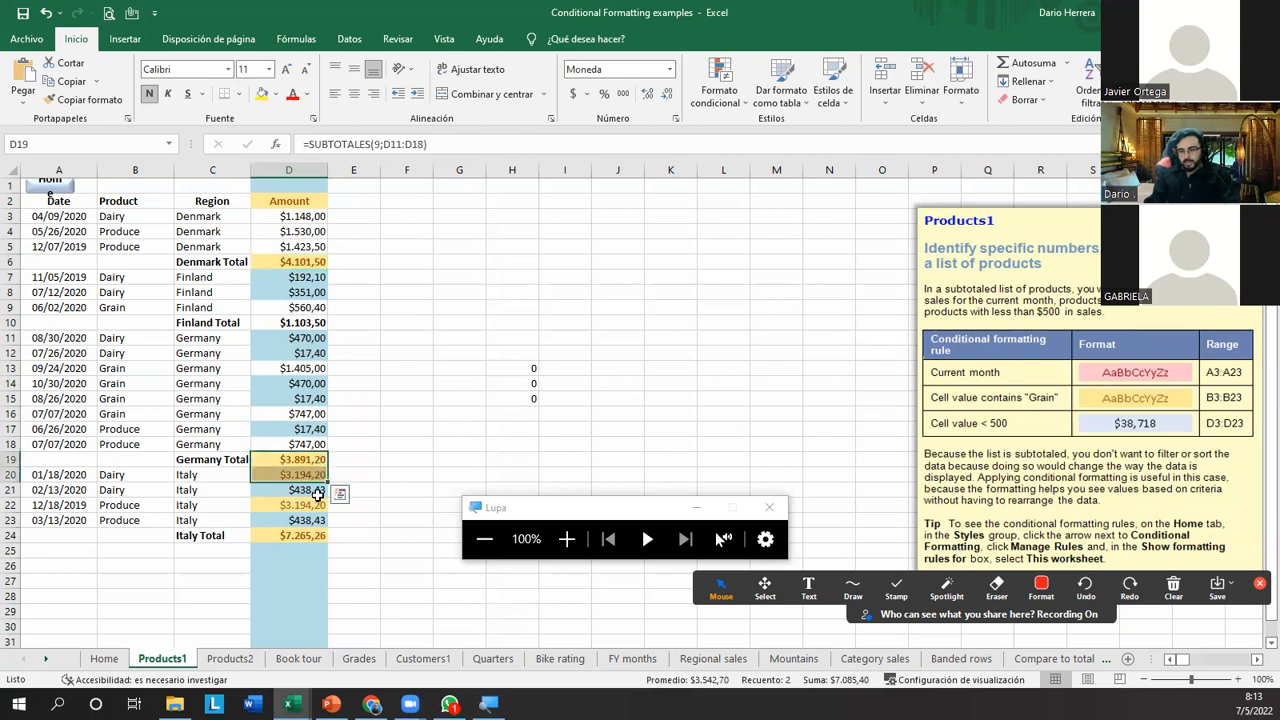
pyautogui.click(316, 505)
pyautogui.click(316, 537)
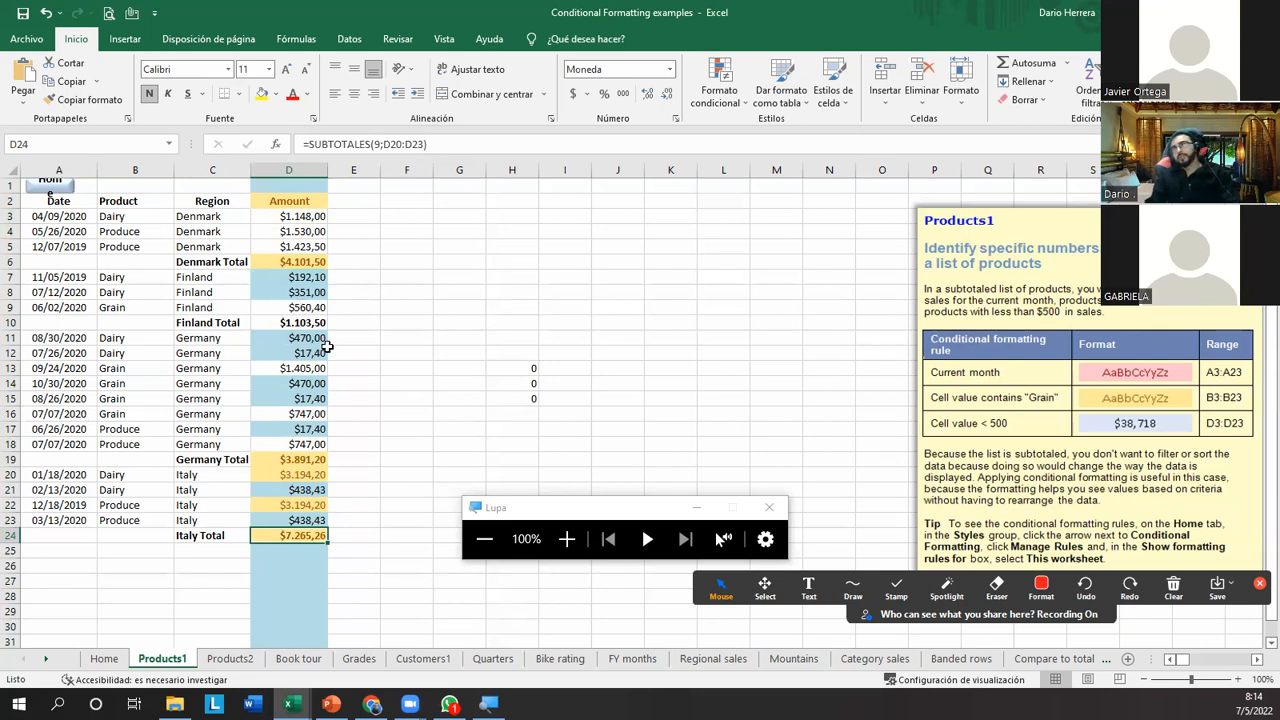
# Add a less-than rule to column D for values below 100 with Relleno rojo claro con texto rojo oscuro.
pyautogui.click(298, 169)
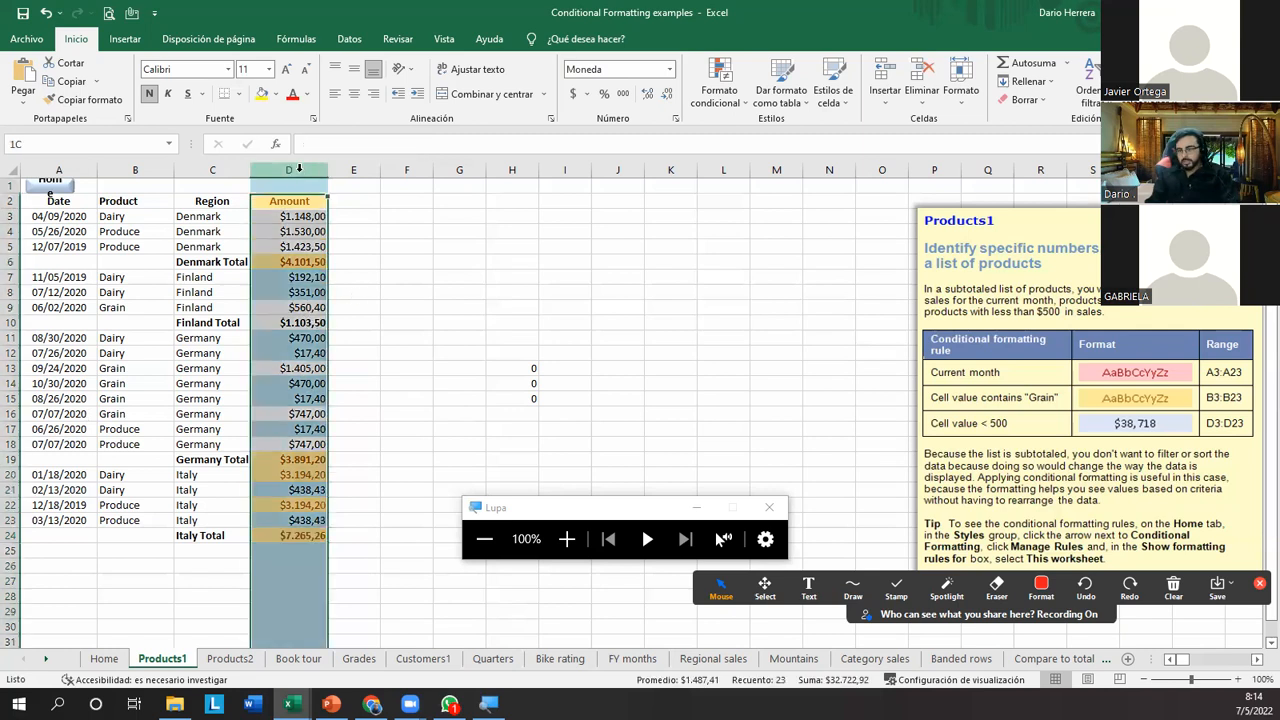
pyautogui.click(705, 100)
pyautogui.moveTo(772, 131)
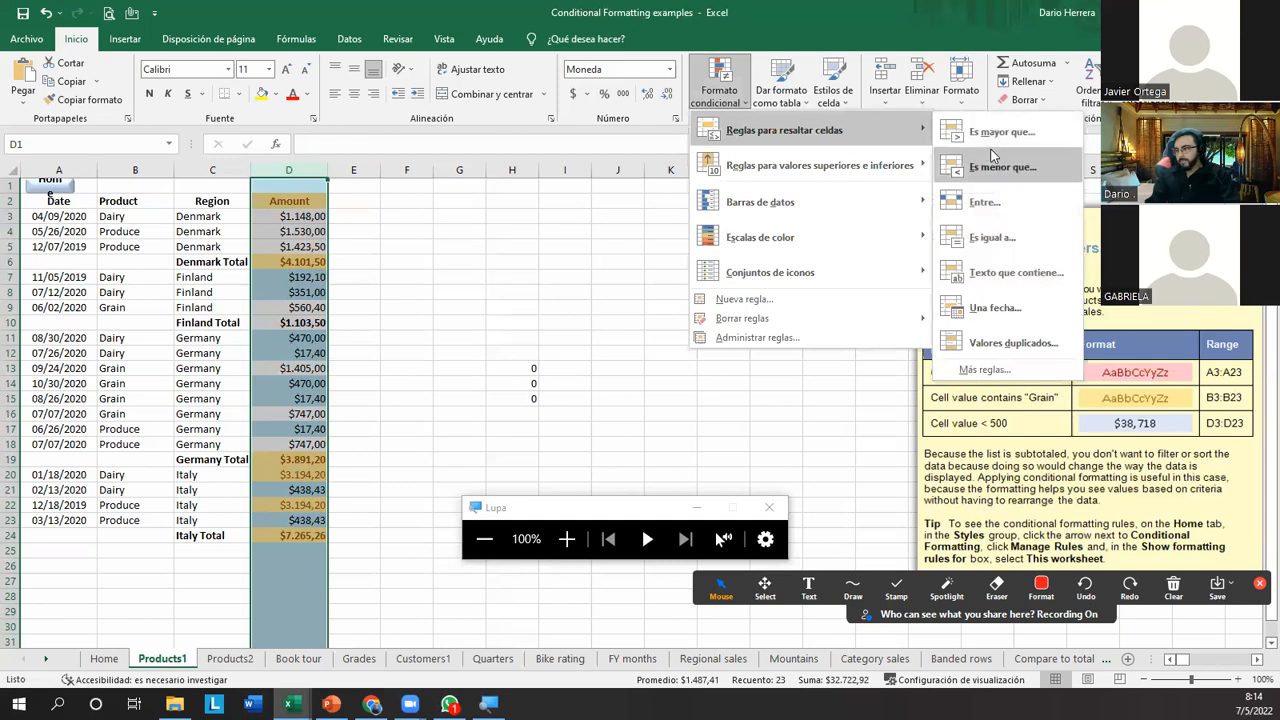
pyautogui.click(1056, 178)
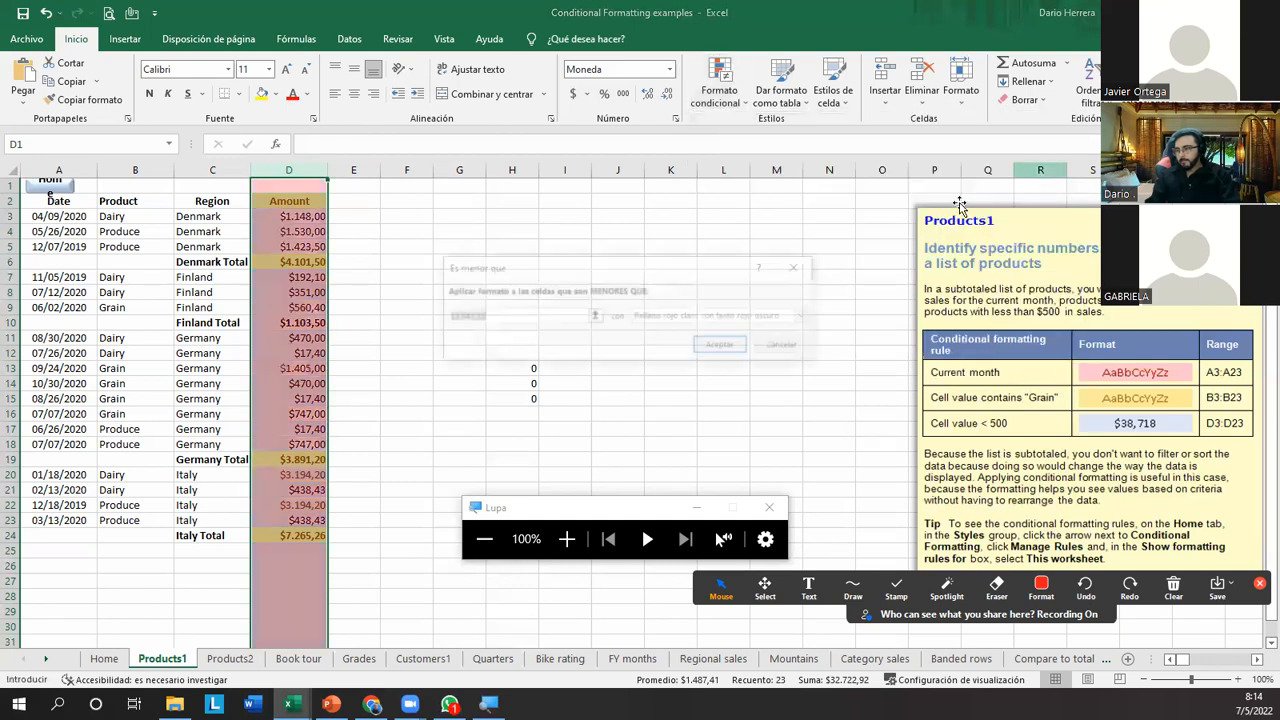
pyautogui.write('100')
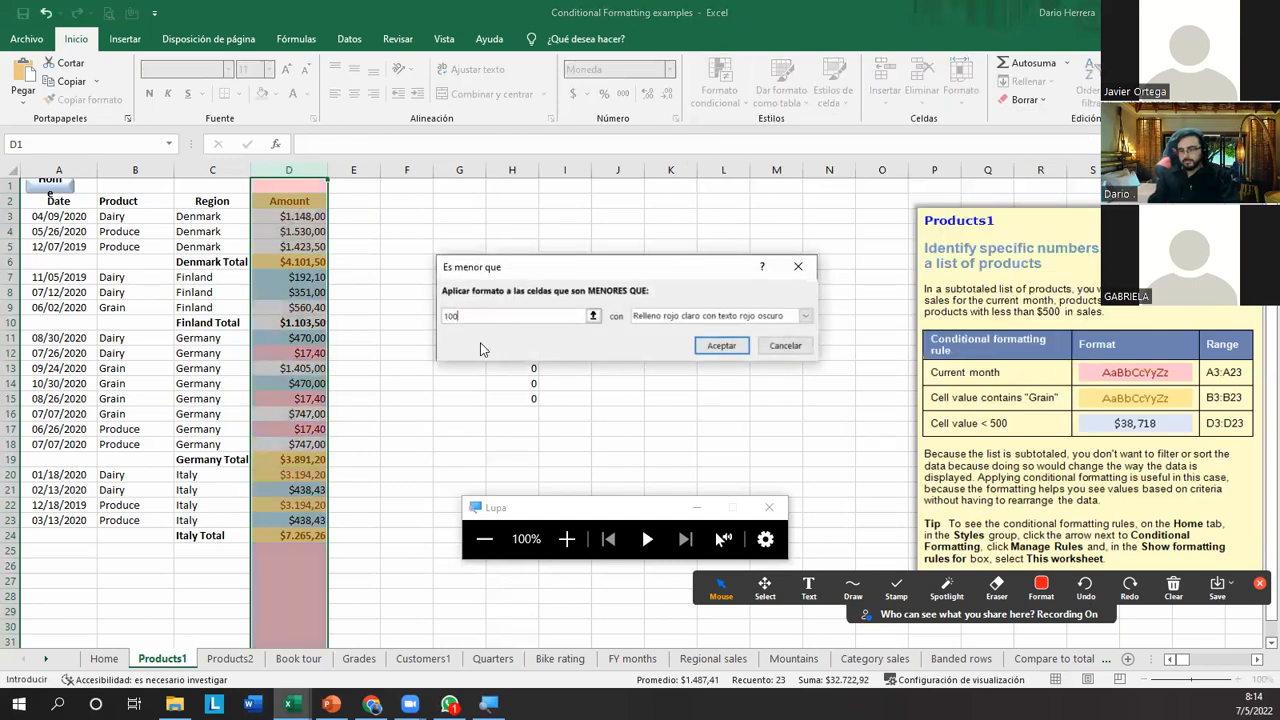
pyautogui.click(697, 318)
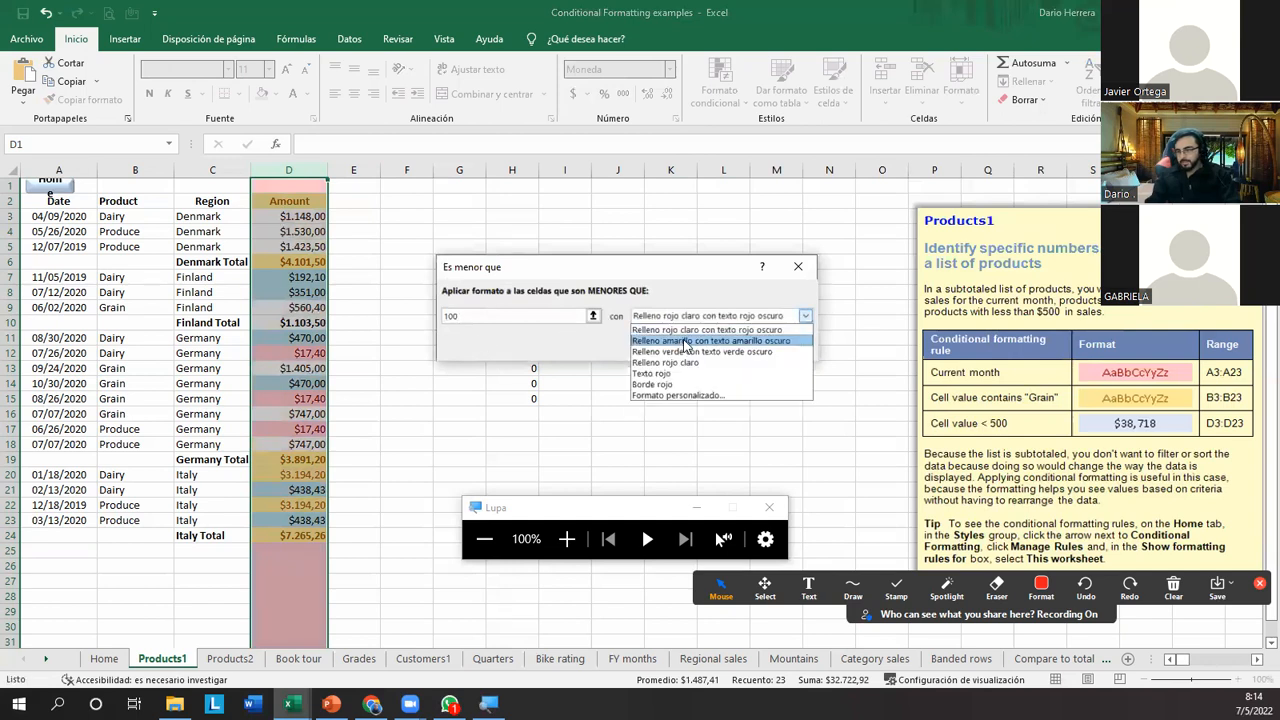
pyautogui.click(684, 330)
pyautogui.click(702, 350)
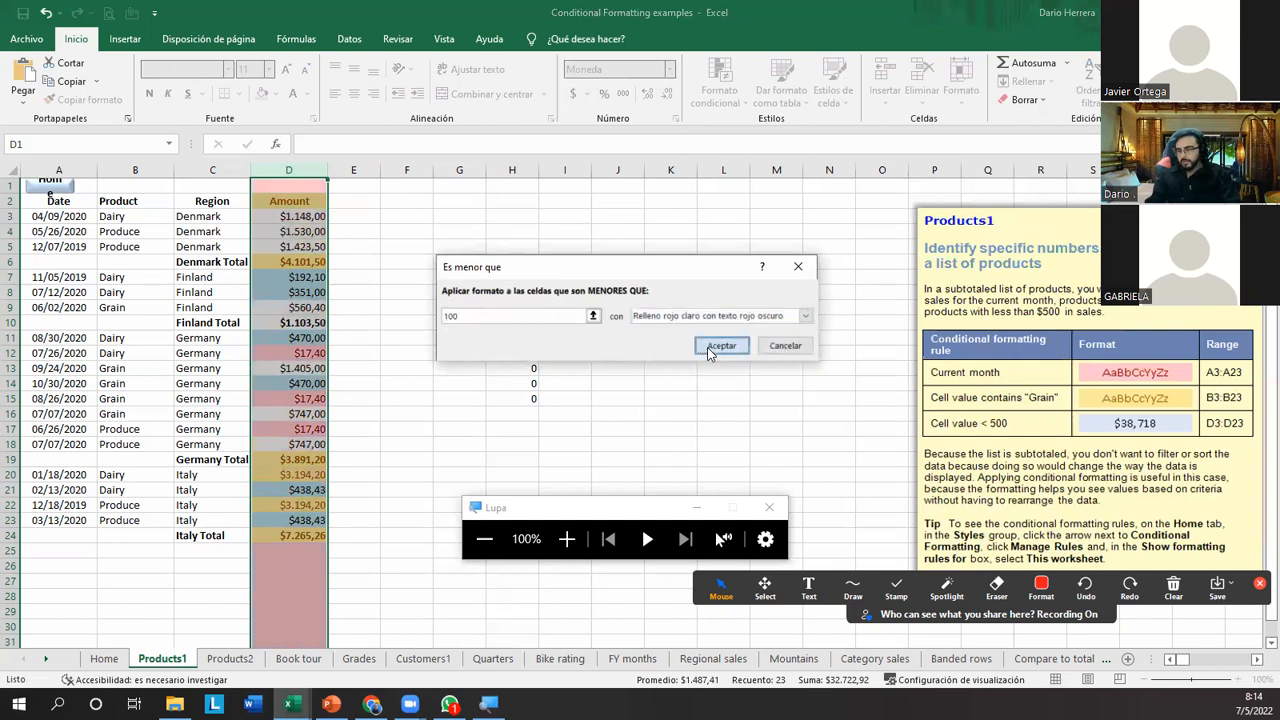
pyautogui.click(424, 354)
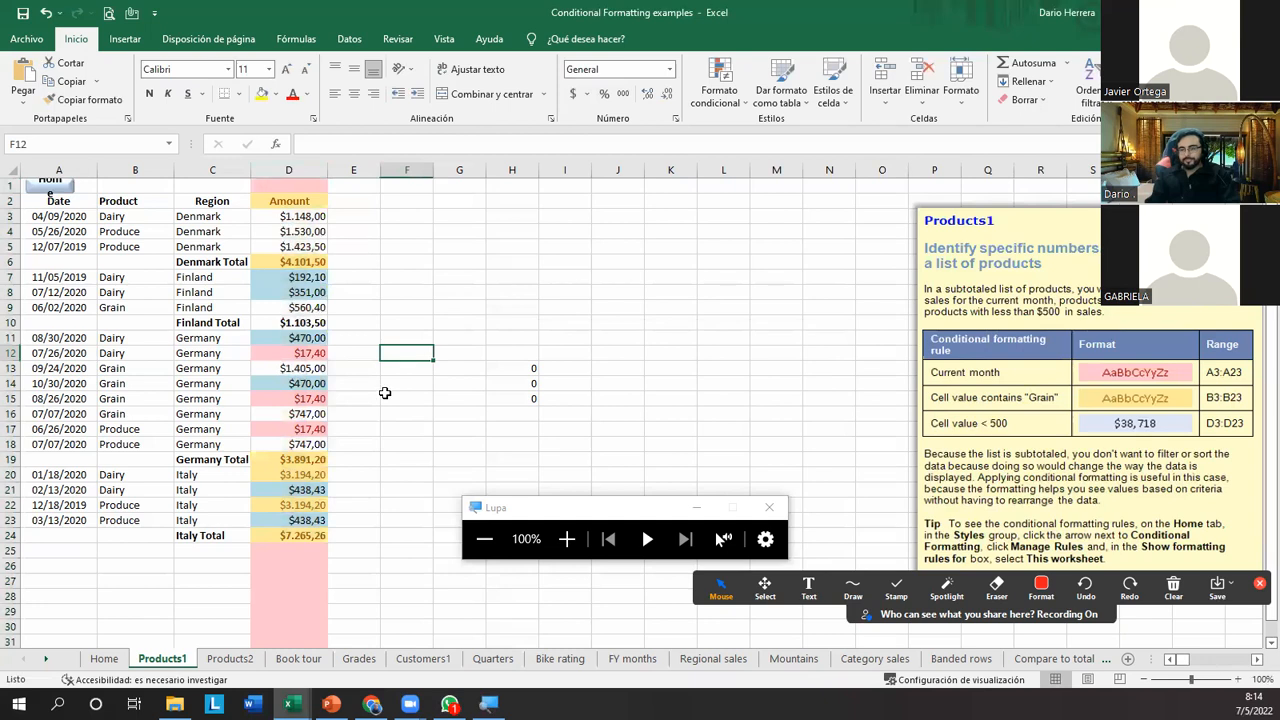
pyautogui.click(719, 85)
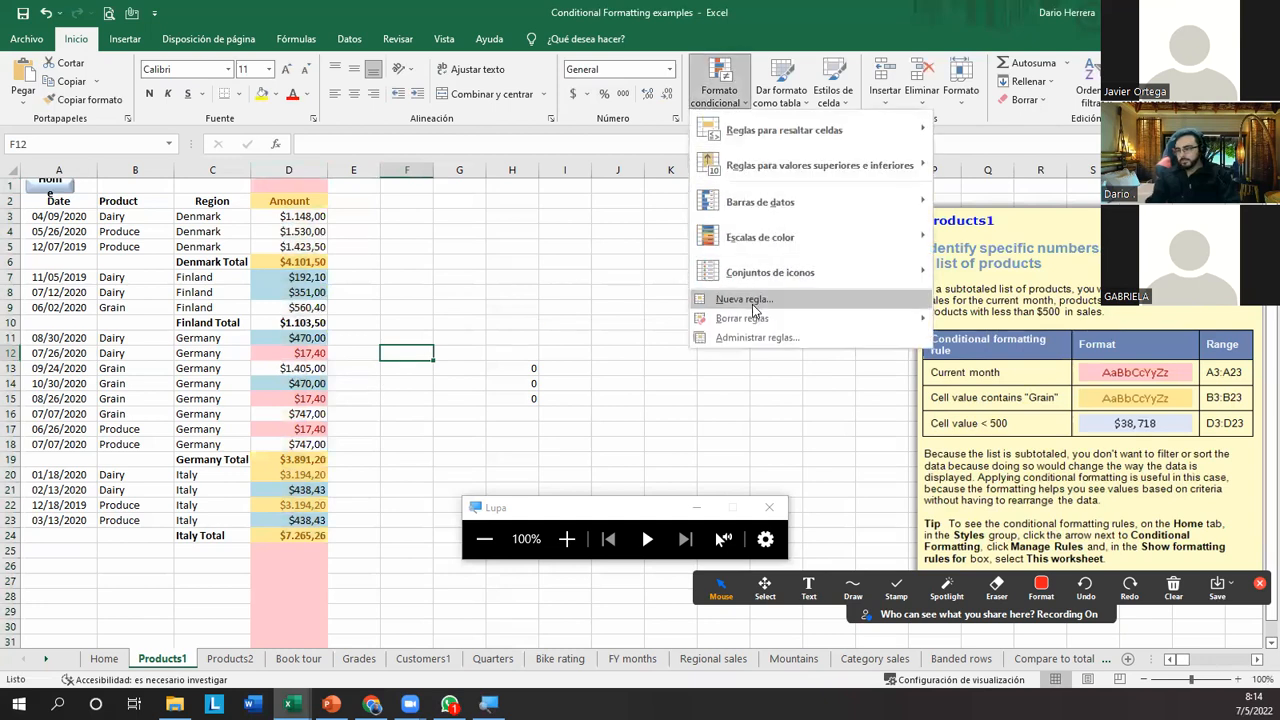
pyautogui.click(754, 338)
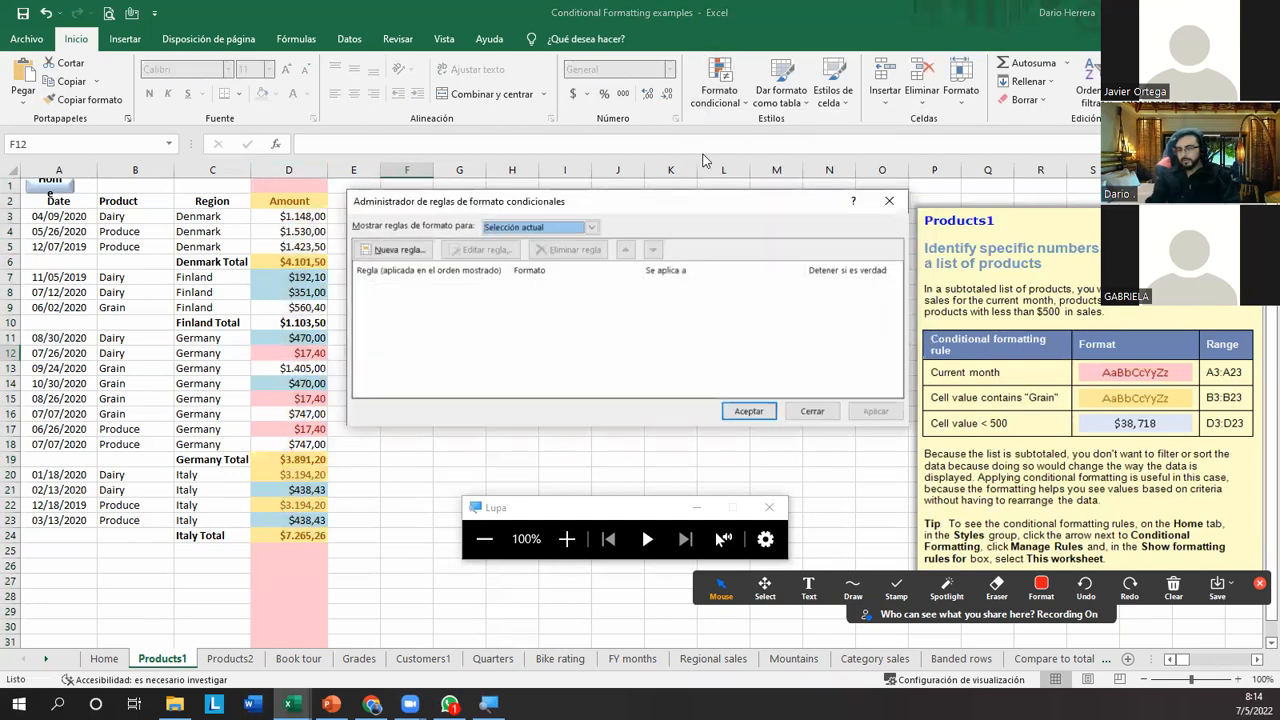
pyautogui.click(812, 411)
pyautogui.moveTo(356, 245); pyautogui.dragTo(355, 232)
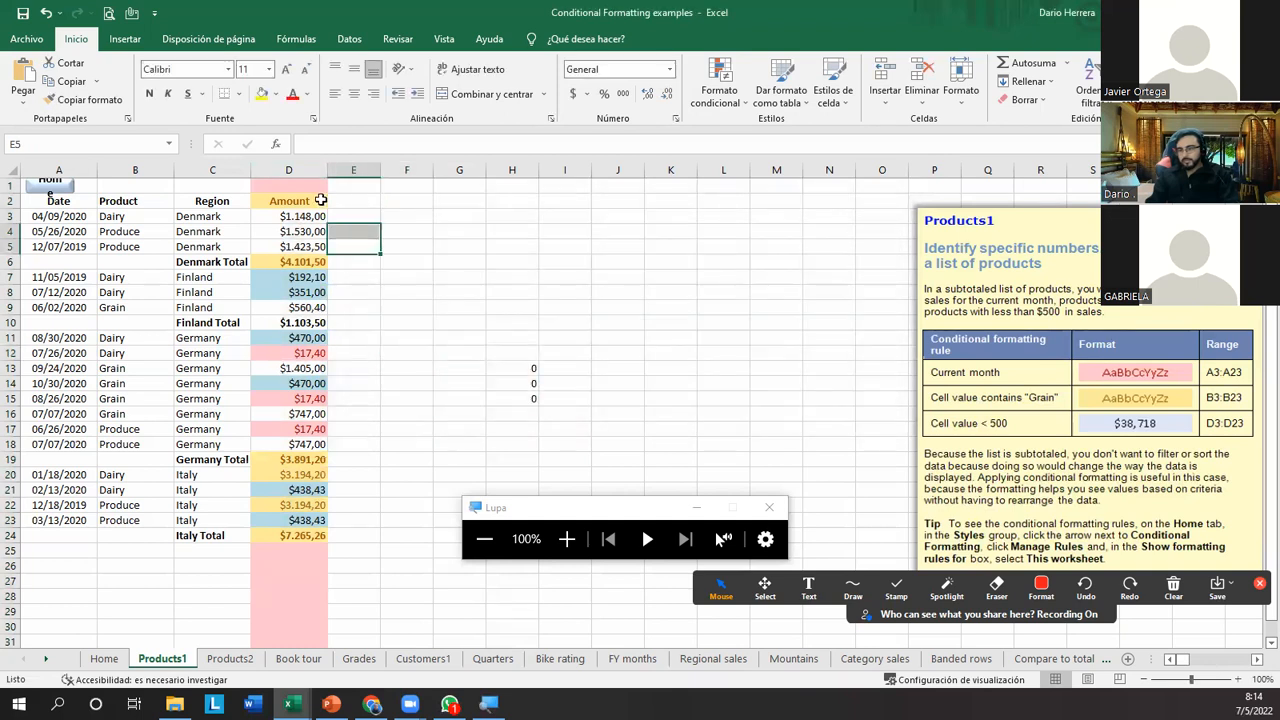
pyautogui.click(440, 264)
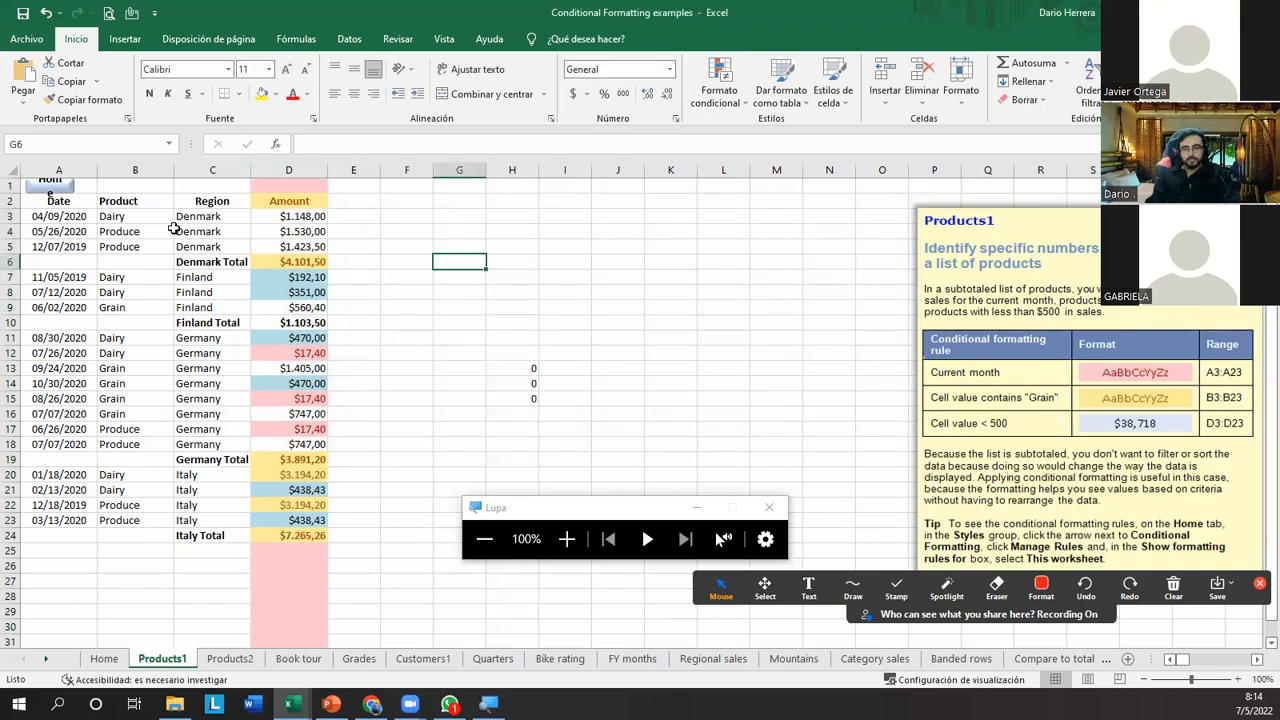
# Review the < 100, > 2000 and < 500 rules applied to column D in the rules manager without editing them.
pyautogui.click(307, 162)
pyautogui.click(719, 82)
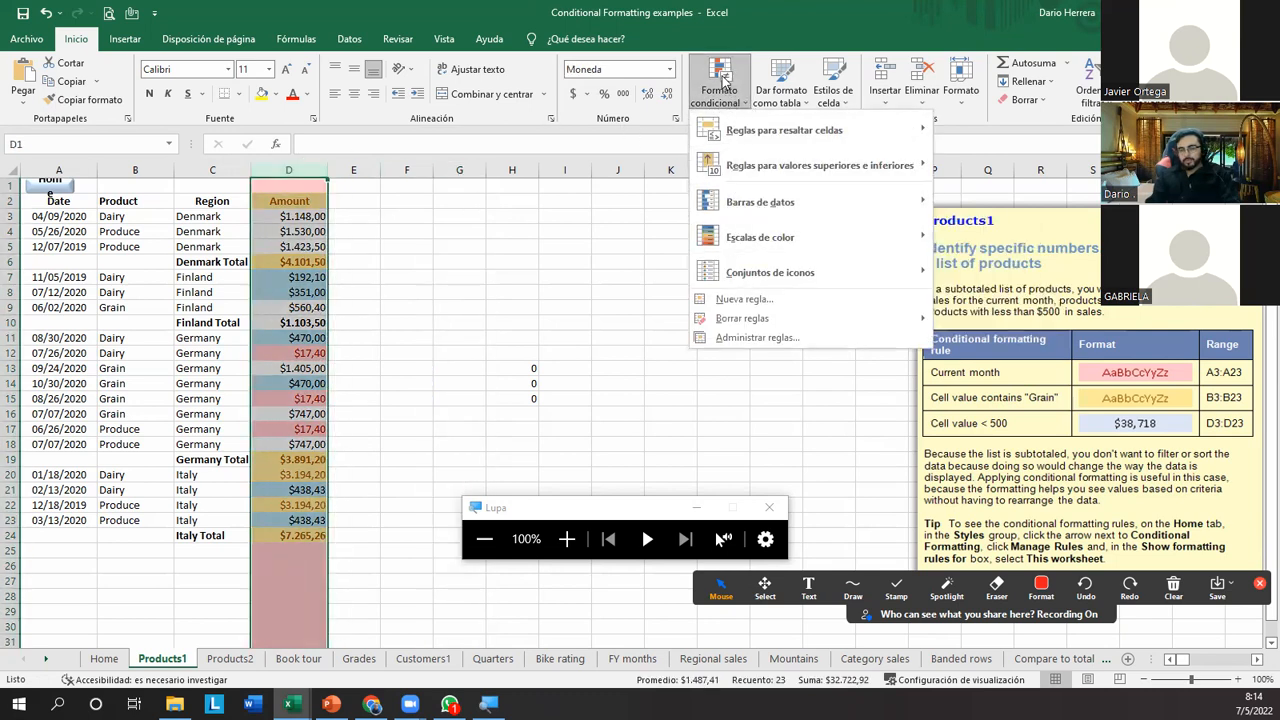
pyautogui.click(760, 338)
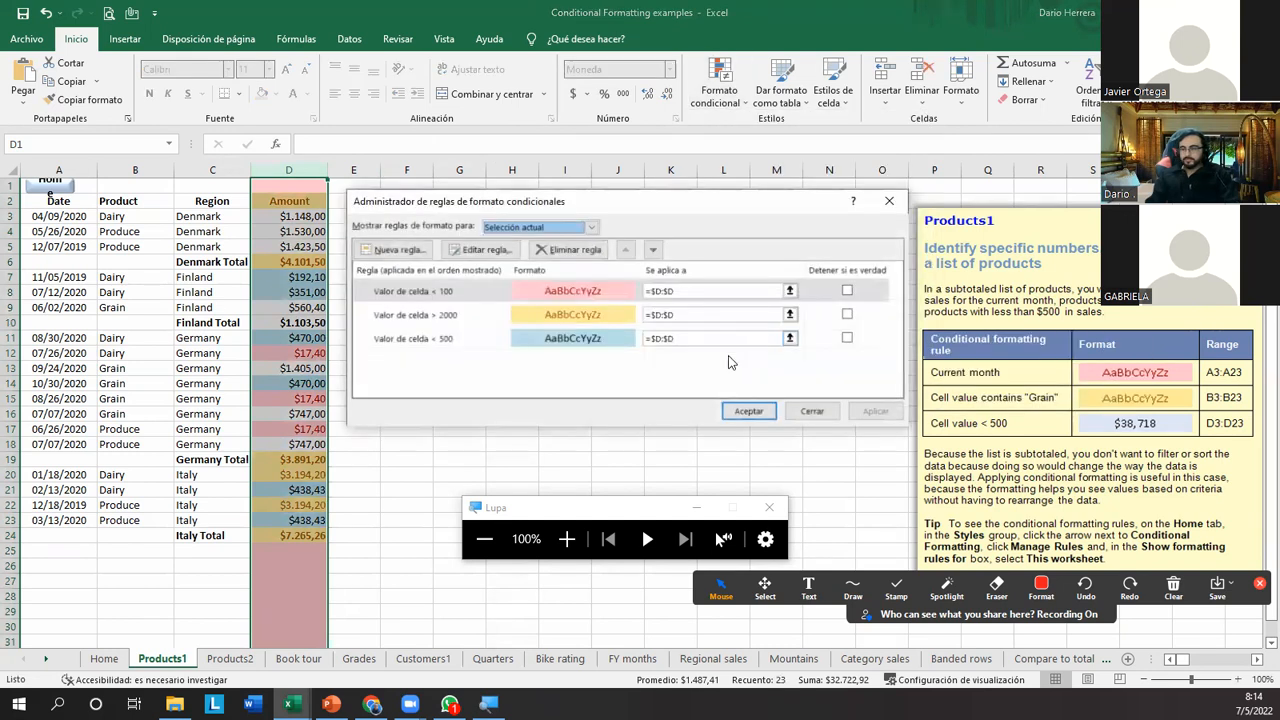
pyautogui.moveTo(641, 198); pyautogui.dragTo(683, 185)
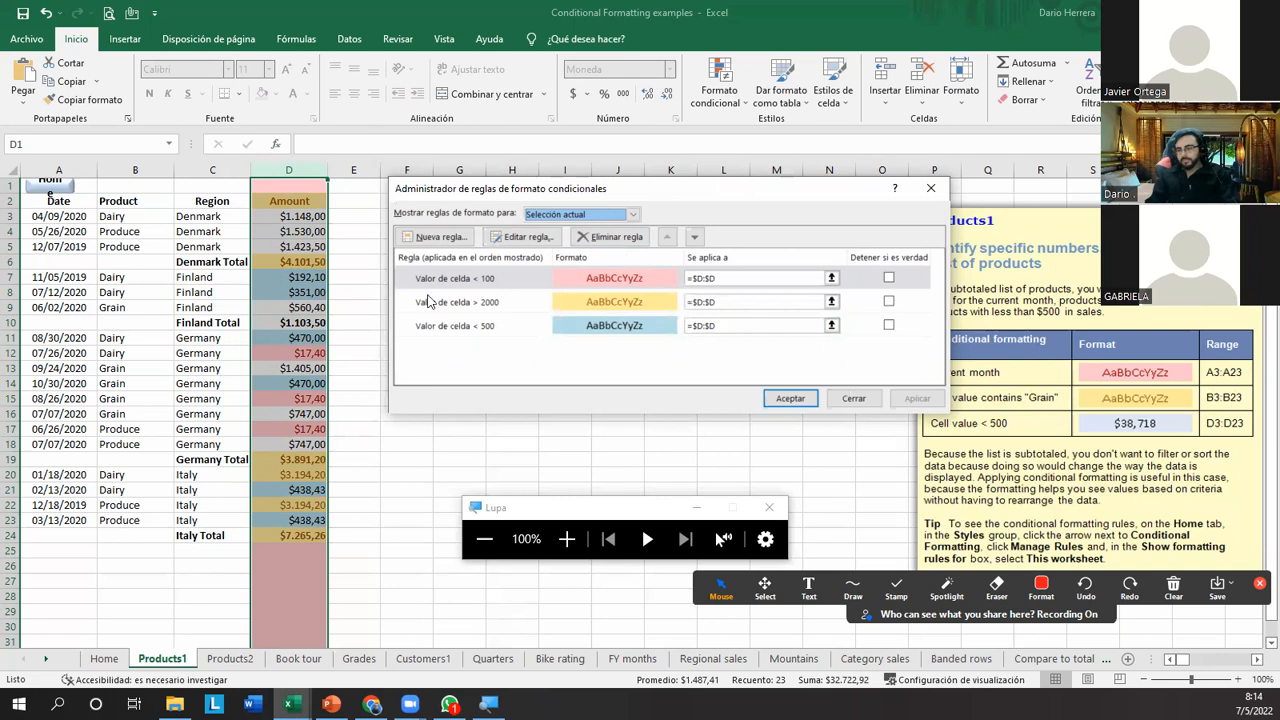
pyautogui.click(507, 330)
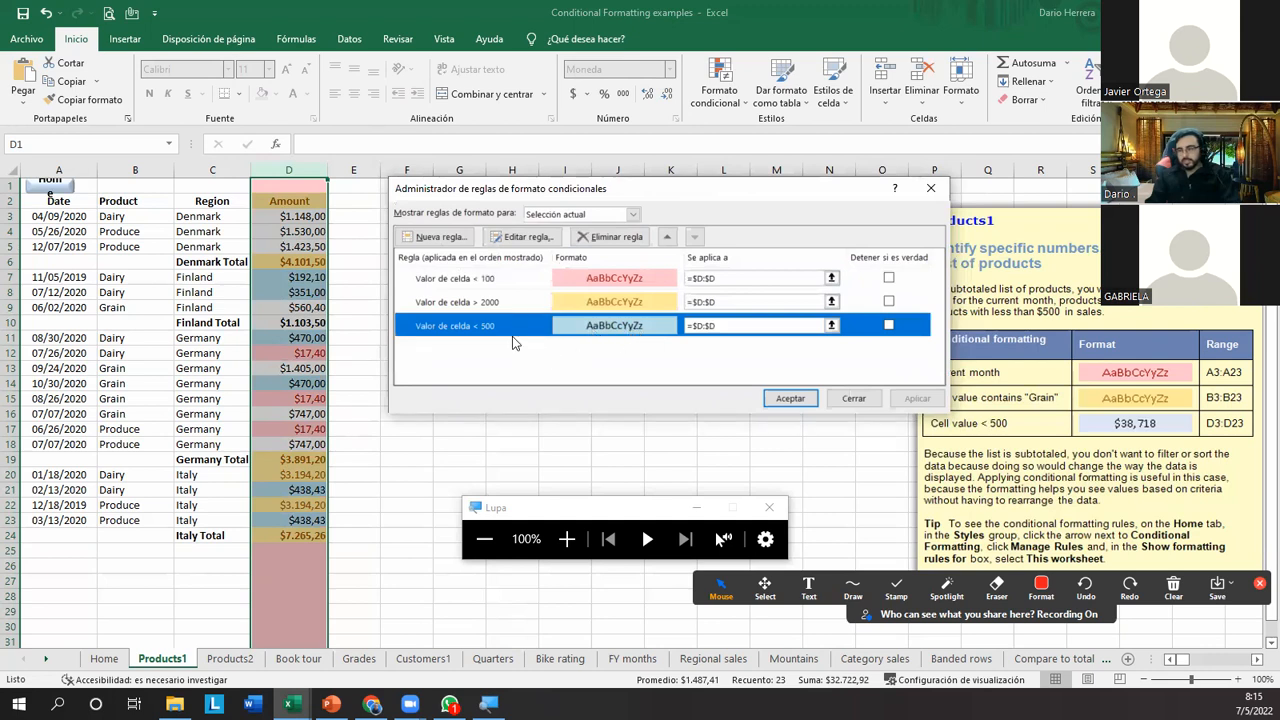
pyautogui.click(566, 305)
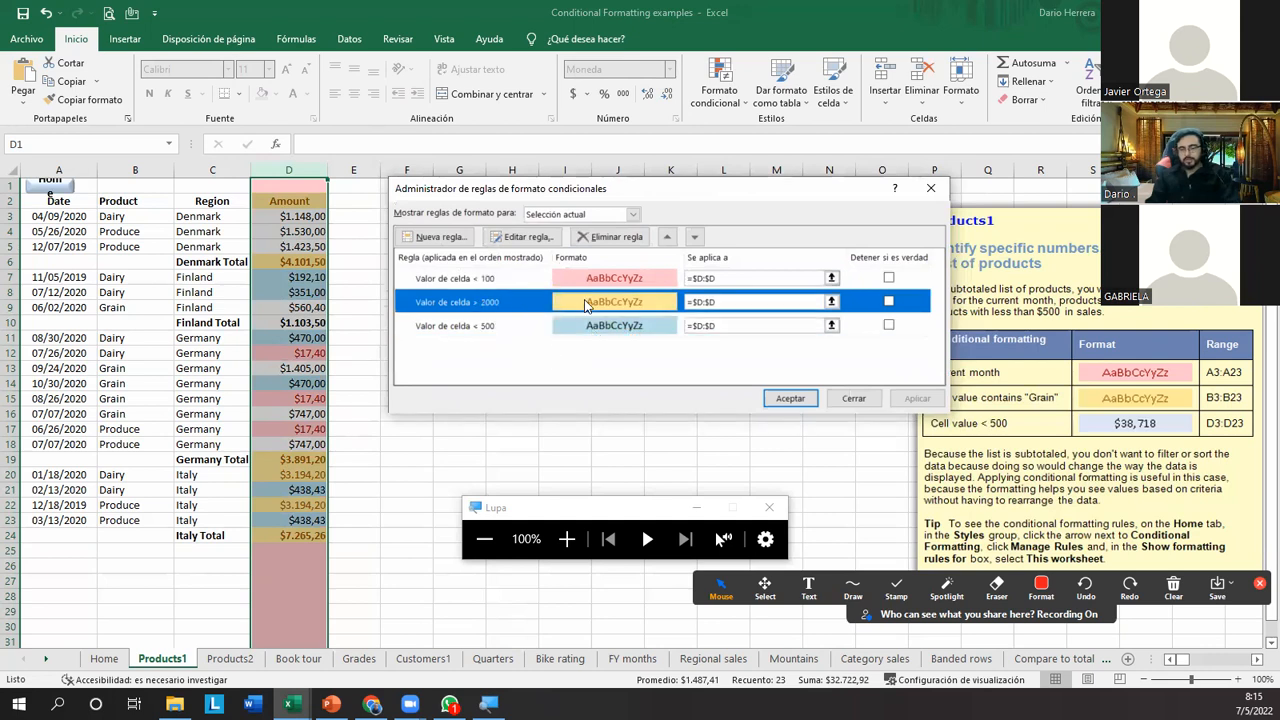
pyautogui.click(525, 277)
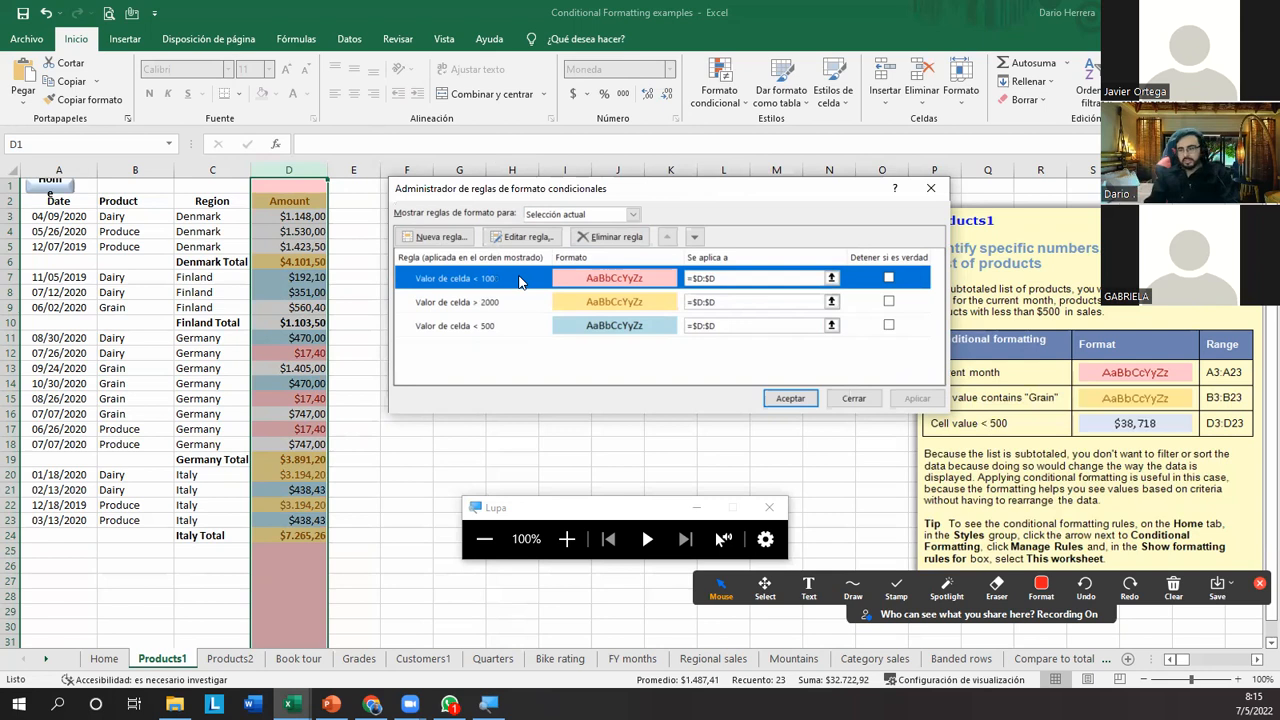
pyautogui.click(853, 398)
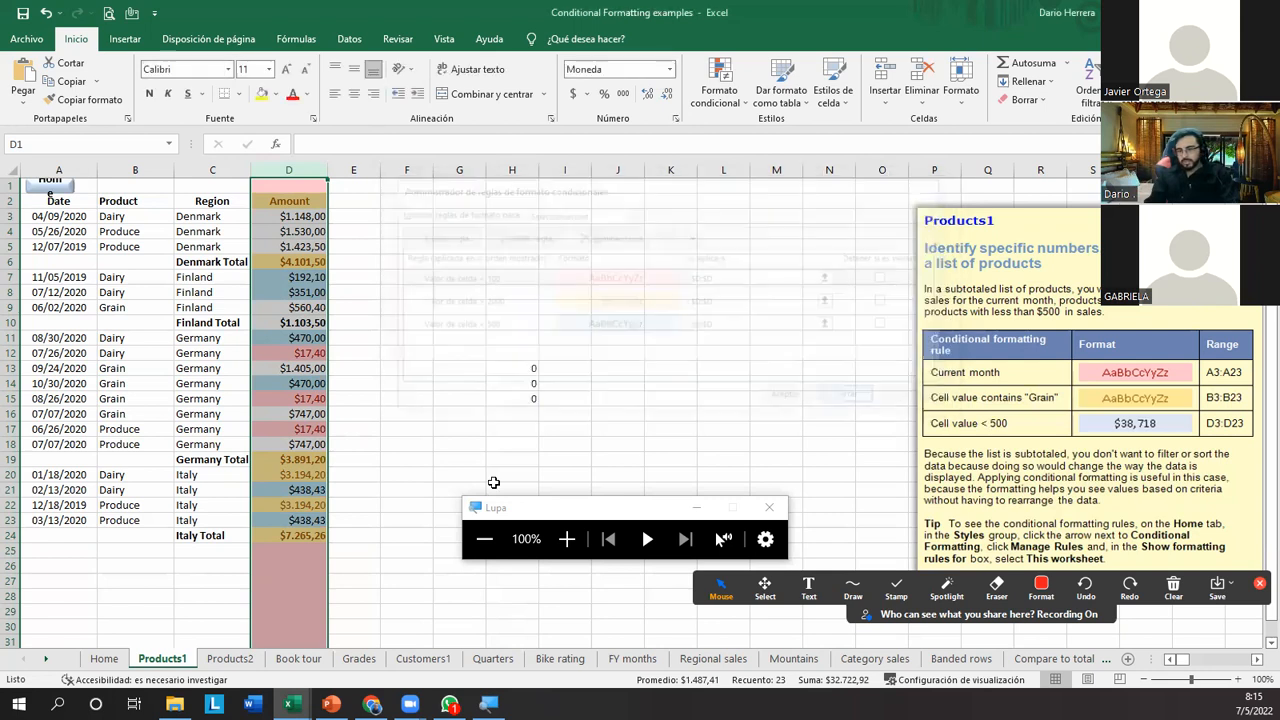
# Inspect the red-highlighted amounts in cells D12, D15 and D17.
pyautogui.click(310, 352)
pyautogui.click(314, 396)
pyautogui.click(312, 430)
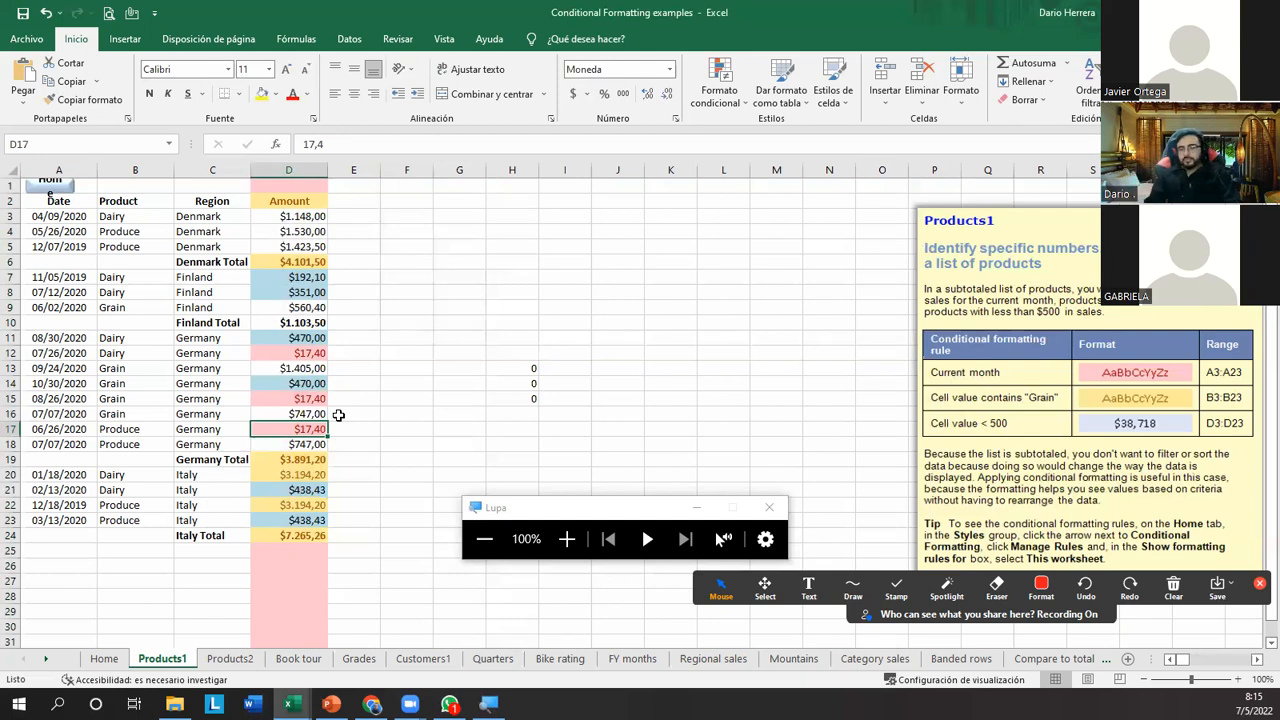
# Show the rules manager for cell D12 and annotate its upper section and the Selección actual scope with red rectangles.
pyautogui.click(290, 354)
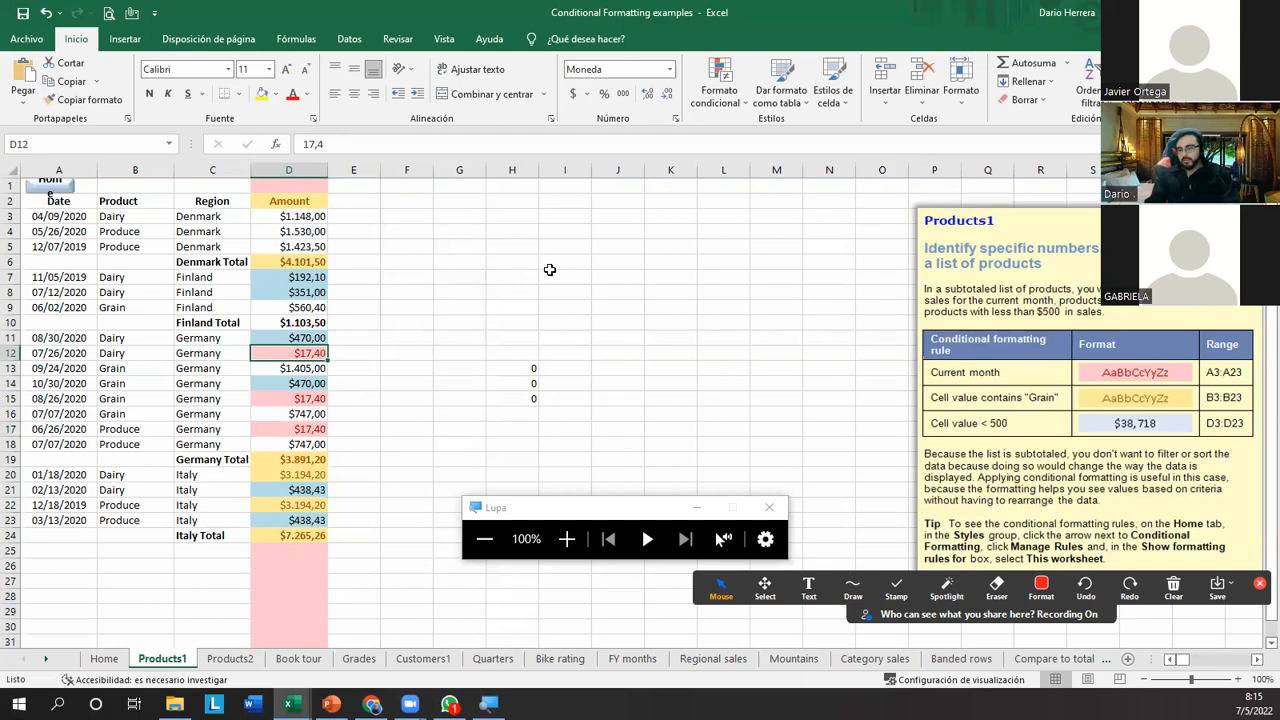
pyautogui.click(720, 98)
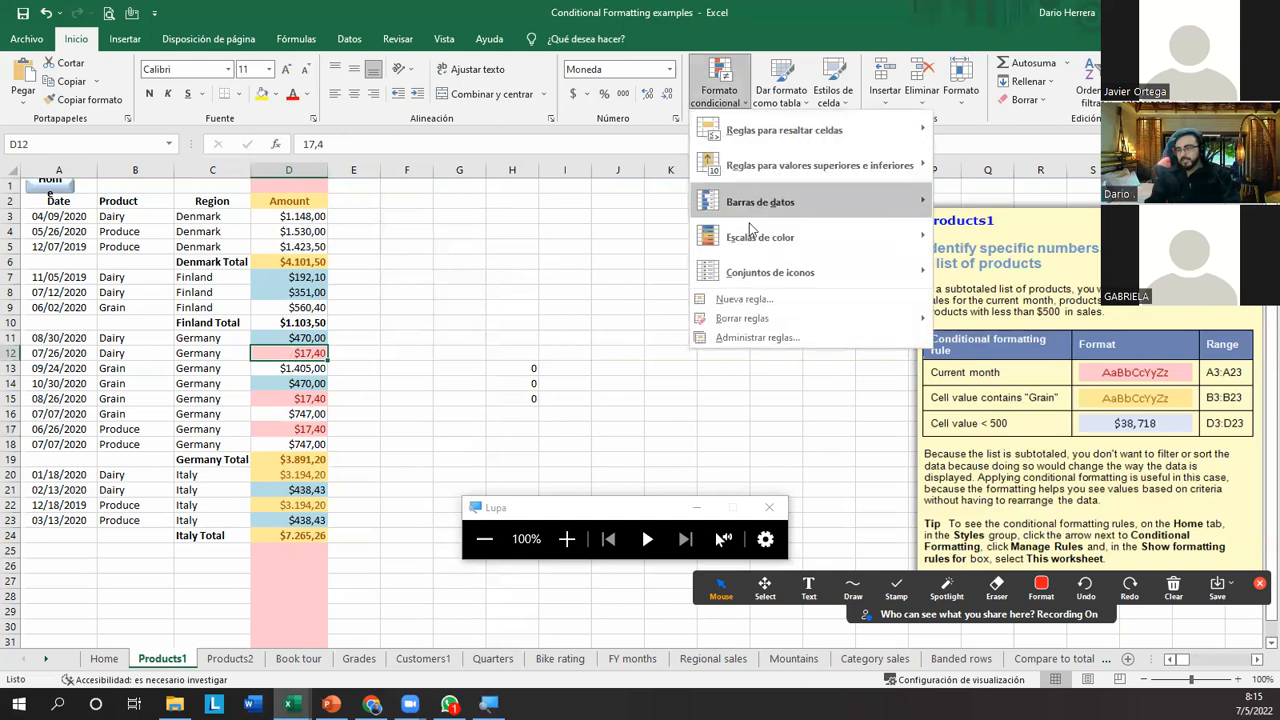
pyautogui.click(762, 338)
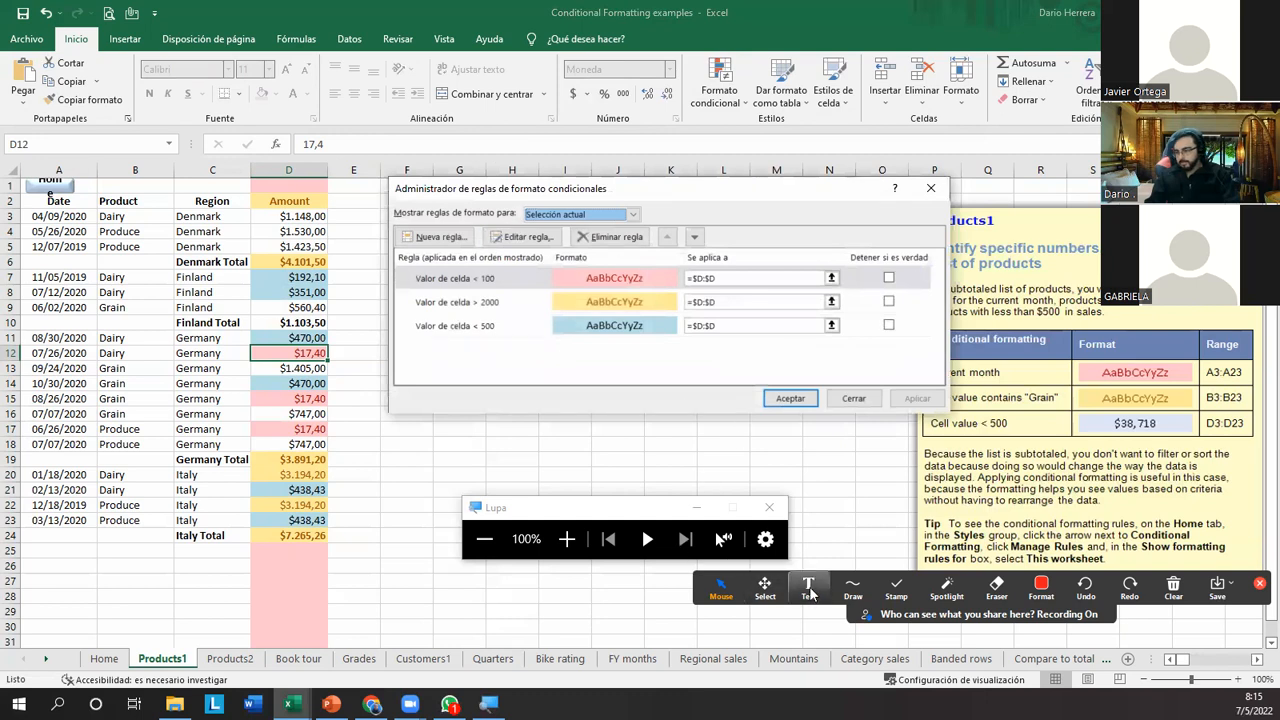
pyautogui.click(852, 587)
pyautogui.click(902, 628)
pyautogui.moveTo(375, 182)
pyautogui.mouseDown()
pyautogui.moveTo(480, 232)
pyautogui.moveTo(844, 318)
pyautogui.moveTo(769, 256)
pyautogui.moveTo(714, 256)
pyautogui.mouseUp()
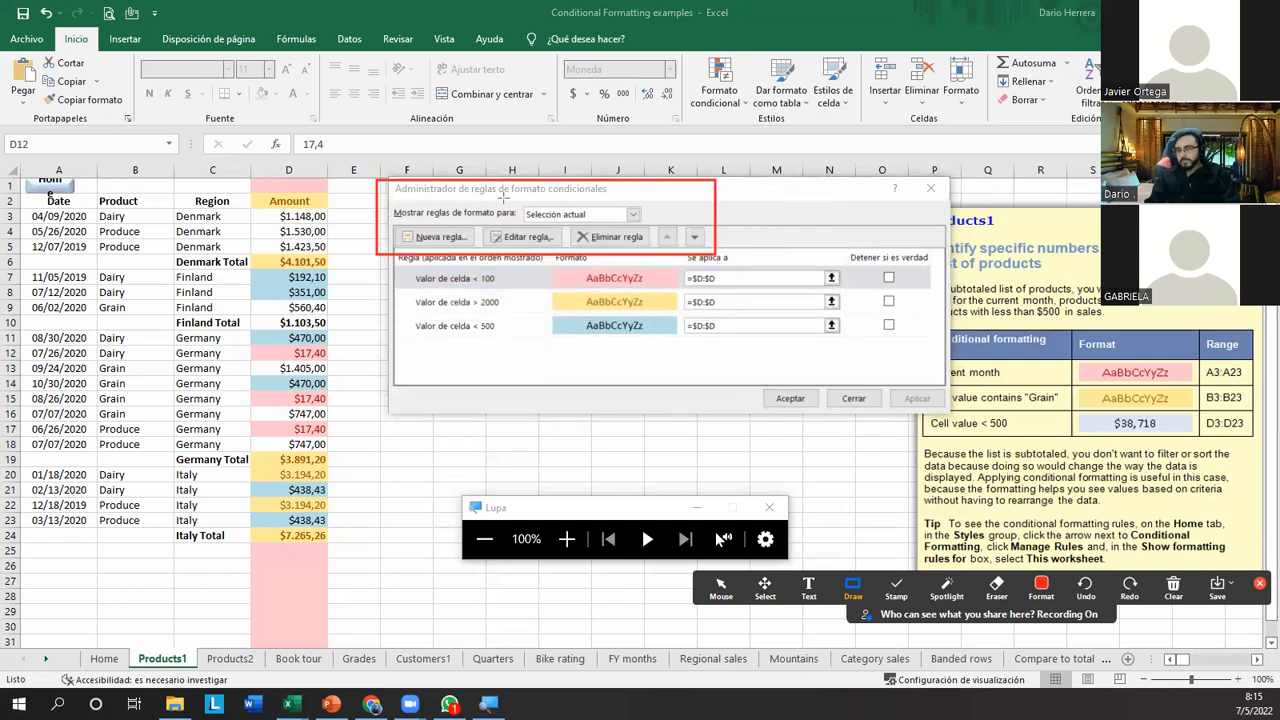
pyautogui.moveTo(514, 196); pyautogui.dragTo(651, 232)
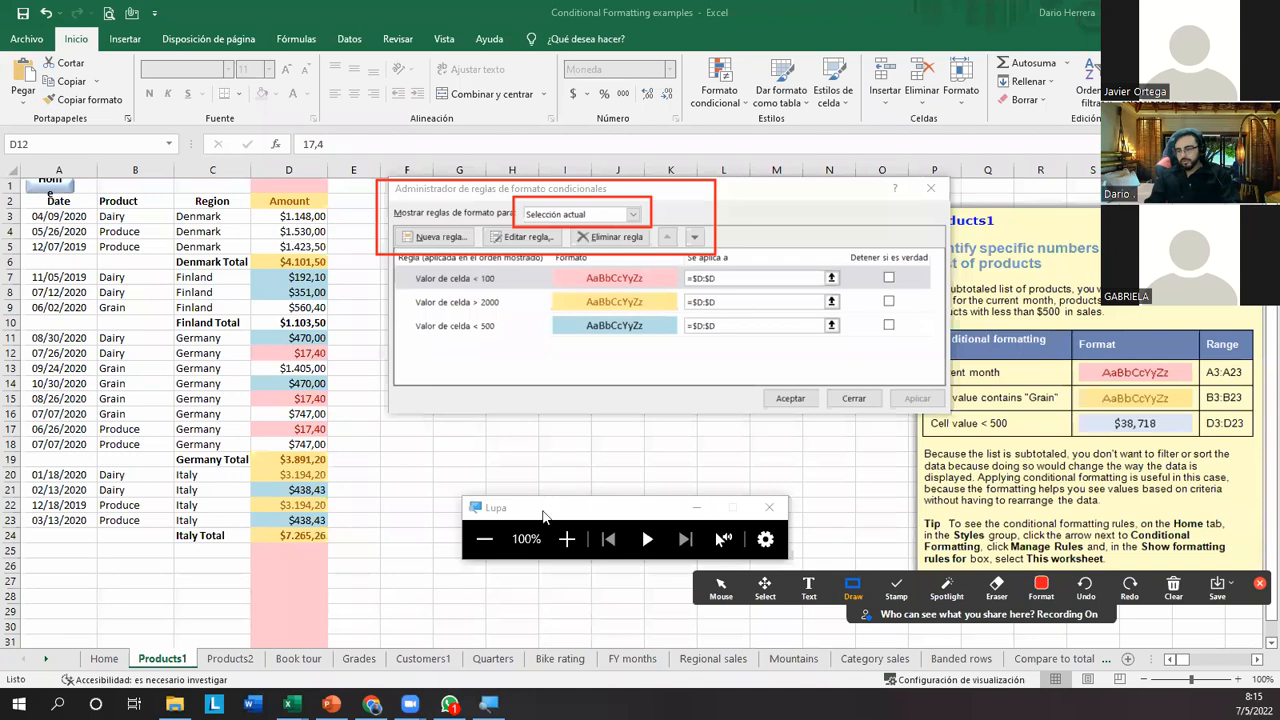
pyautogui.click(720, 588)
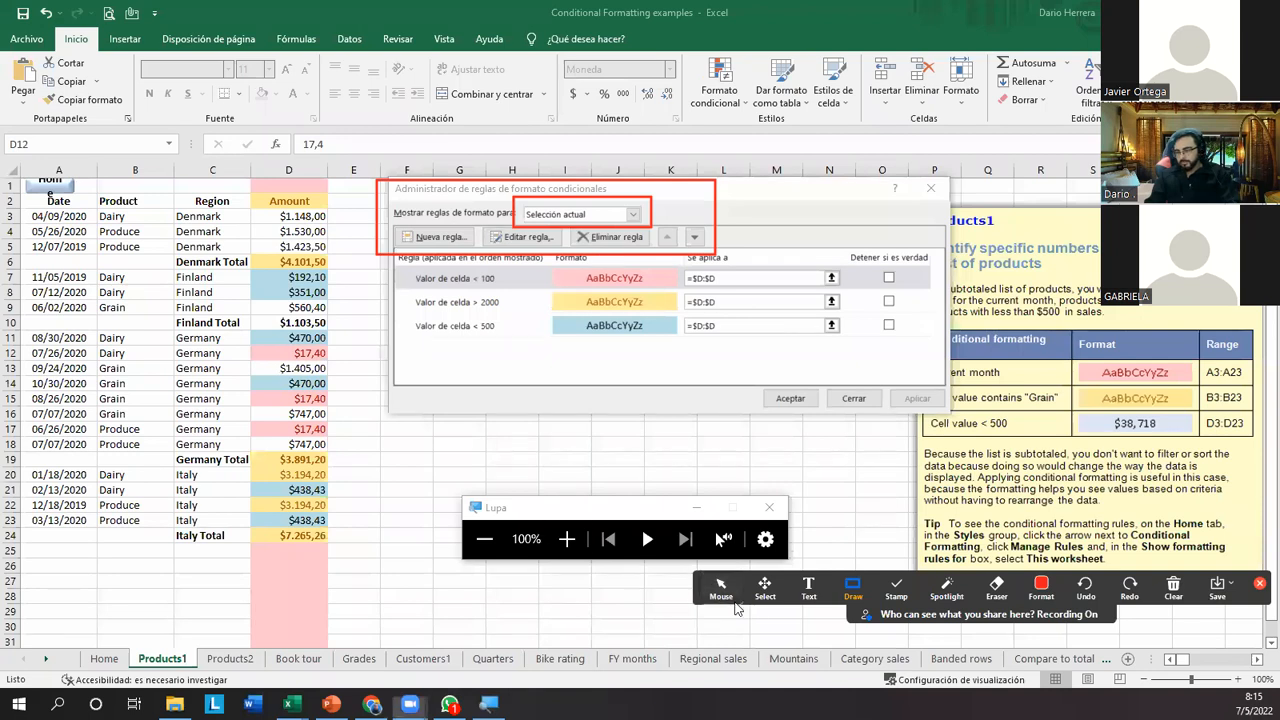
# Switch the rules manager scope to Esta hoja and clear all annotation drawings.
pyautogui.click(634, 214)
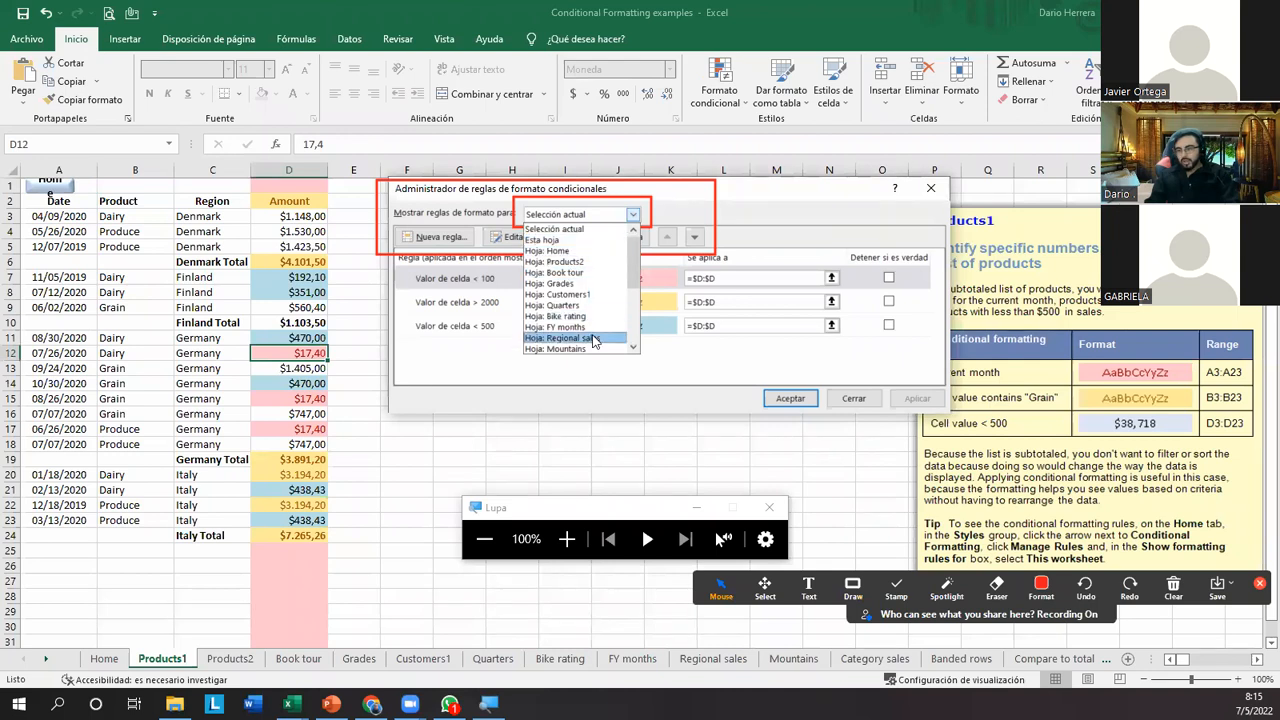
pyautogui.moveTo(636, 280); pyautogui.dragTo(633, 250)
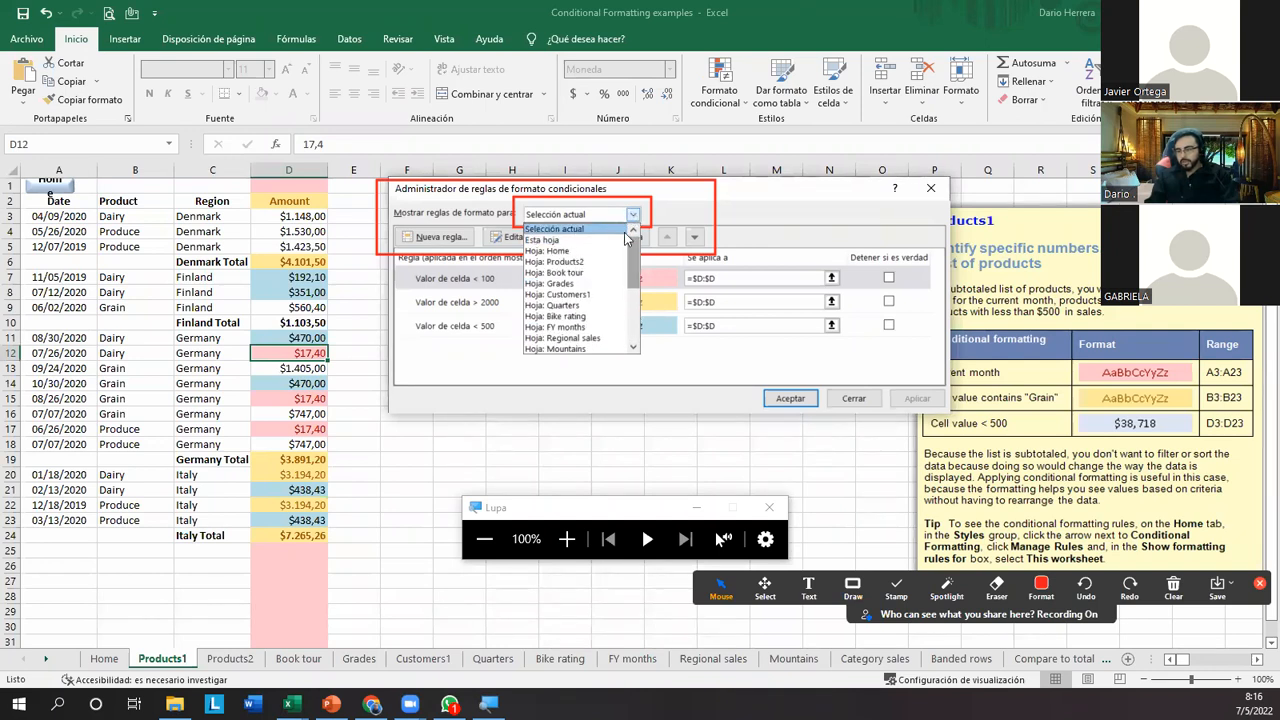
pyautogui.click(610, 240)
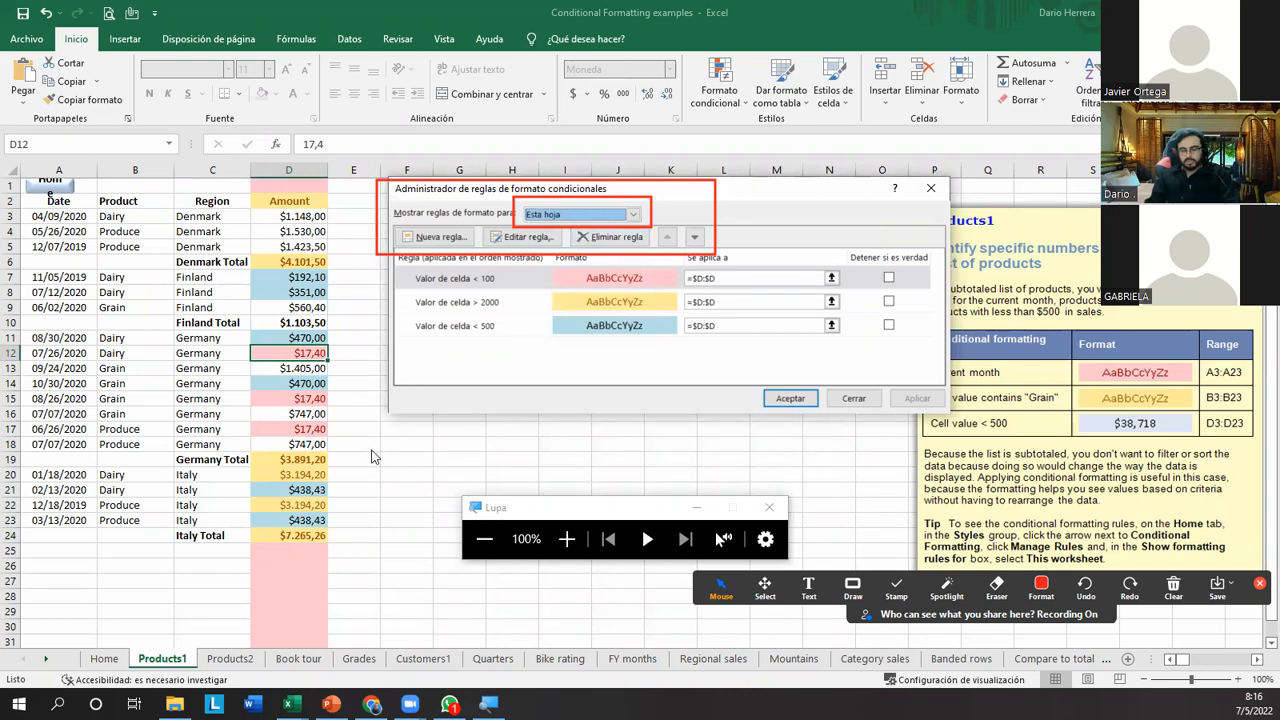
pyautogui.click(1177, 612)
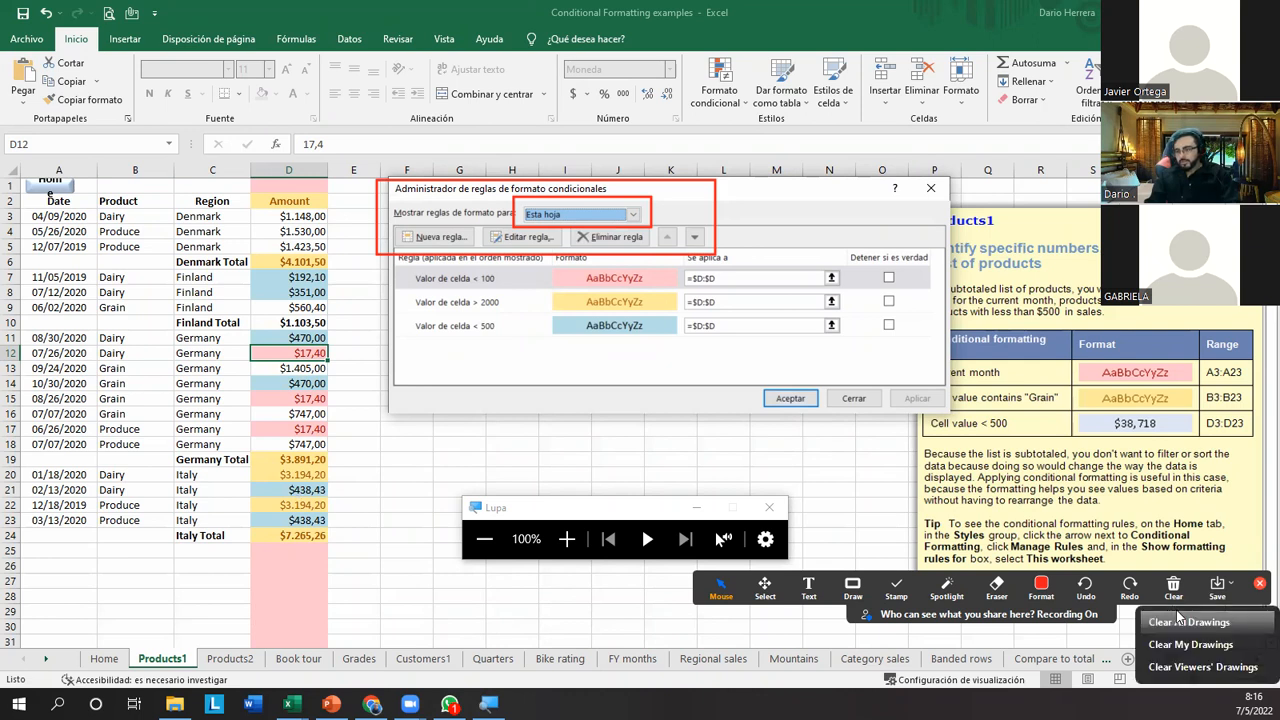
pyautogui.click(1177, 621)
# Outline the rule command row and the reorder arrows in the rules manager with red rectangles and clear the drawings.
pyautogui.moveTo(853, 592)
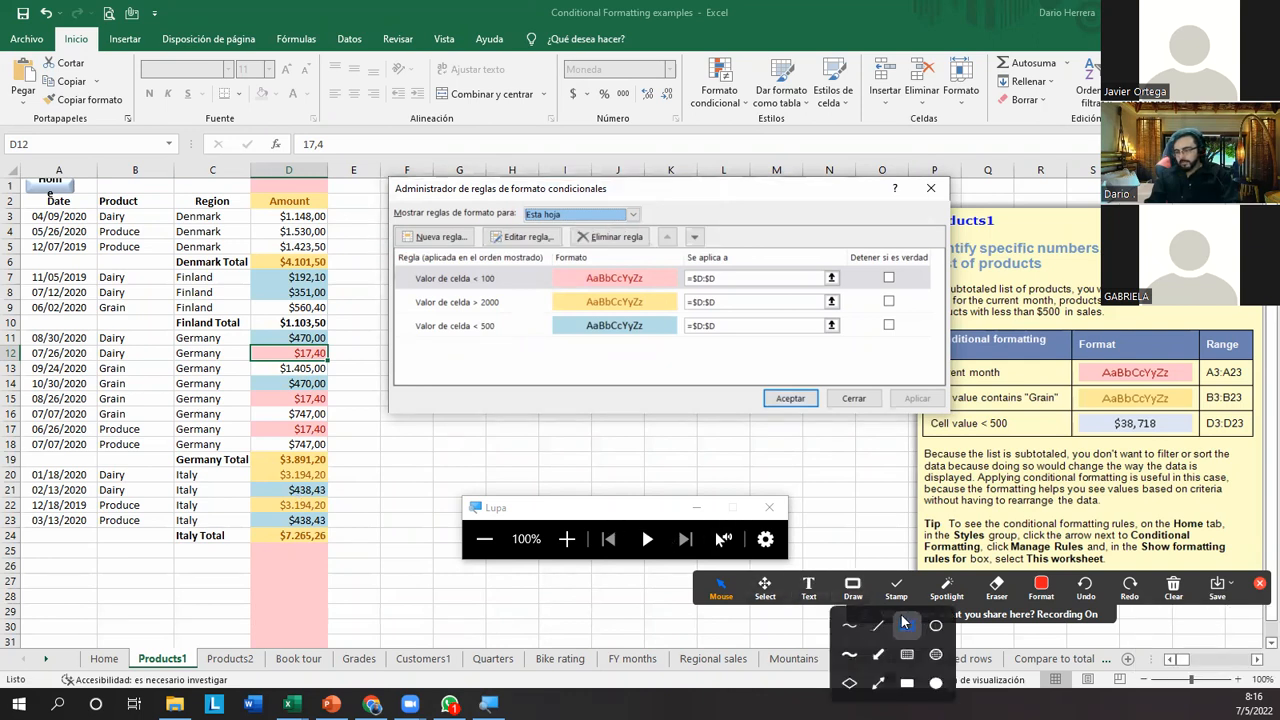
pyautogui.click(903, 622)
pyautogui.moveTo(391, 250)
pyautogui.mouseDown()
pyautogui.moveTo(596, 234)
pyautogui.moveTo(590, 218)
pyautogui.moveTo(480, 223)
pyautogui.moveTo(576, 222)
pyautogui.moveTo(653, 330)
pyautogui.moveTo(685, 345)
pyautogui.moveTo(598, 262)
pyautogui.moveTo(656, 222)
pyautogui.moveTo(706, 352)
pyautogui.moveTo(688, 355)
pyautogui.moveTo(552, 330)
pyautogui.moveTo(541, 296)
pyautogui.moveTo(623, 236)
pyautogui.moveTo(722, 218)
pyautogui.mouseUp()
pyautogui.moveTo(645, 211); pyautogui.dragTo(724, 258)
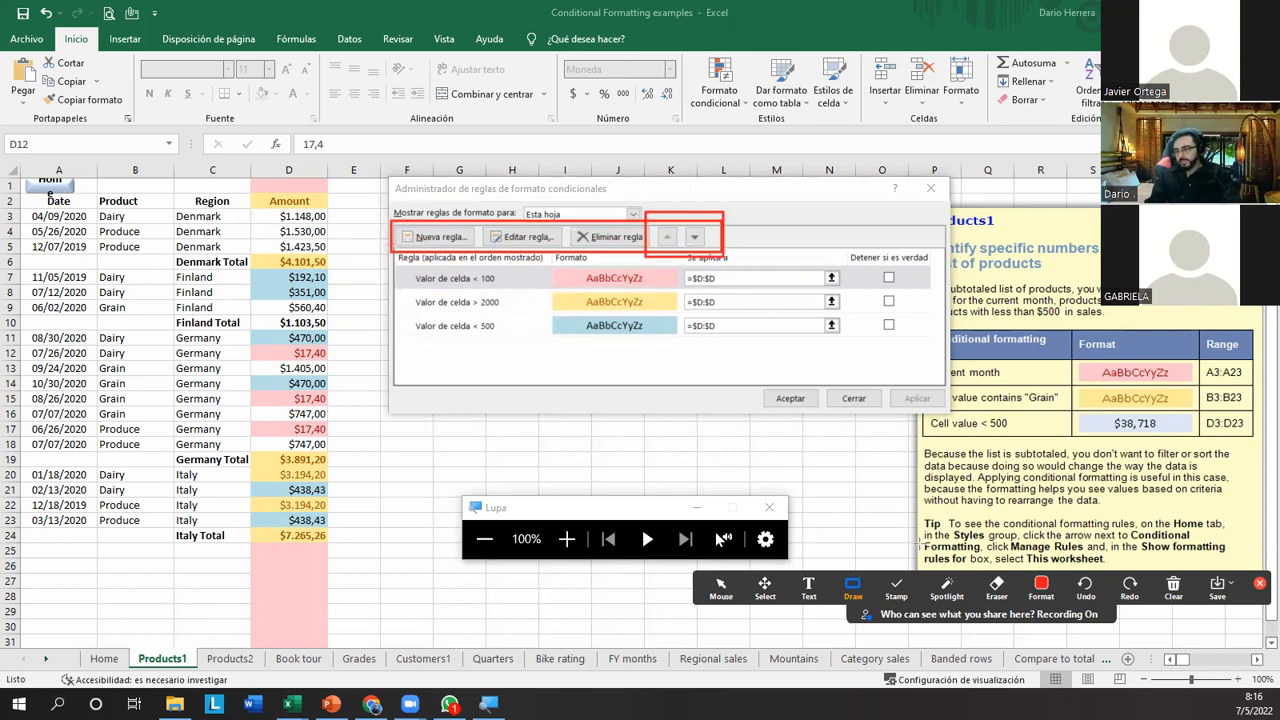
pyautogui.click(1173, 588)
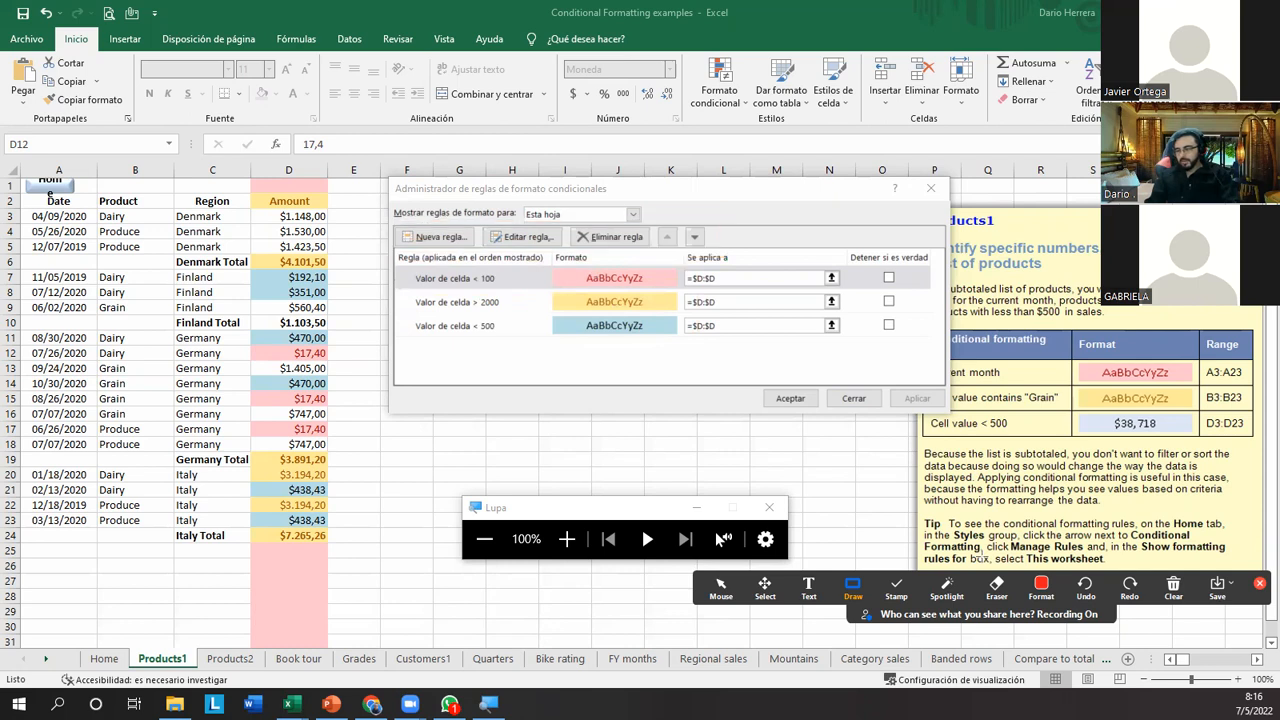
# Move the < 100 rule to the end of the rule order, below < 500, and apply the new order.
pyautogui.click(721, 588)
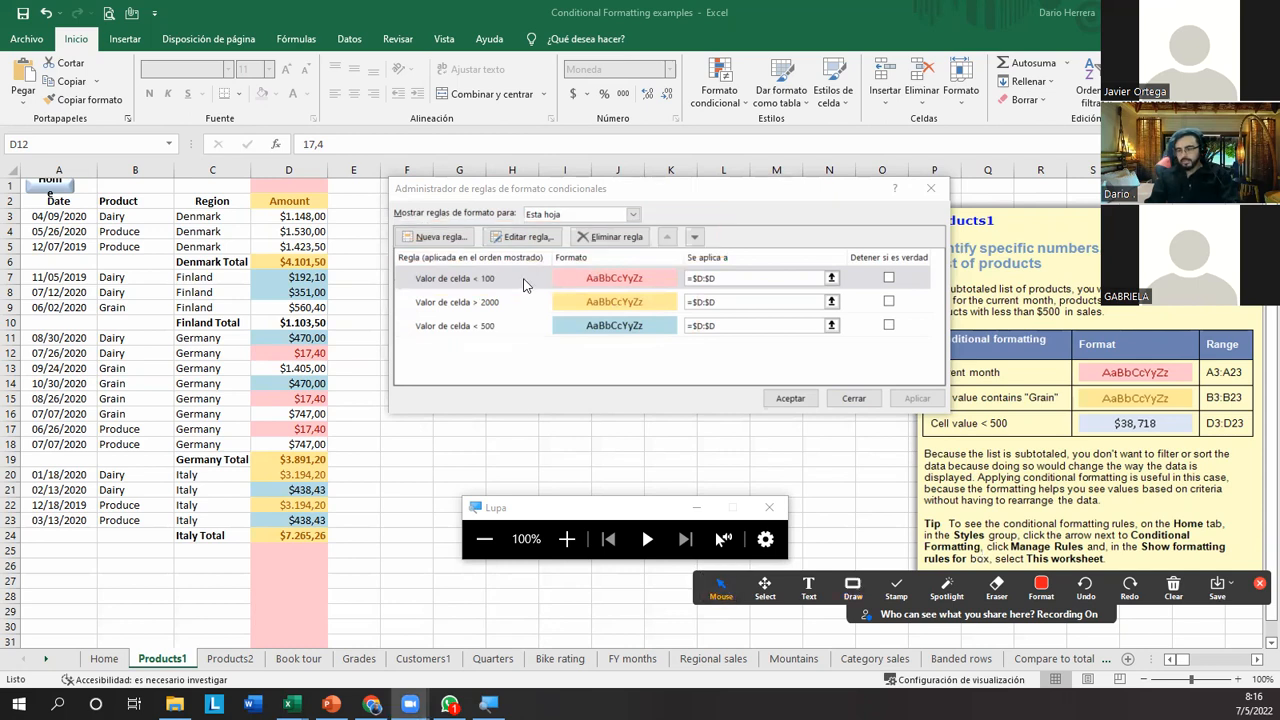
pyautogui.click(524, 281)
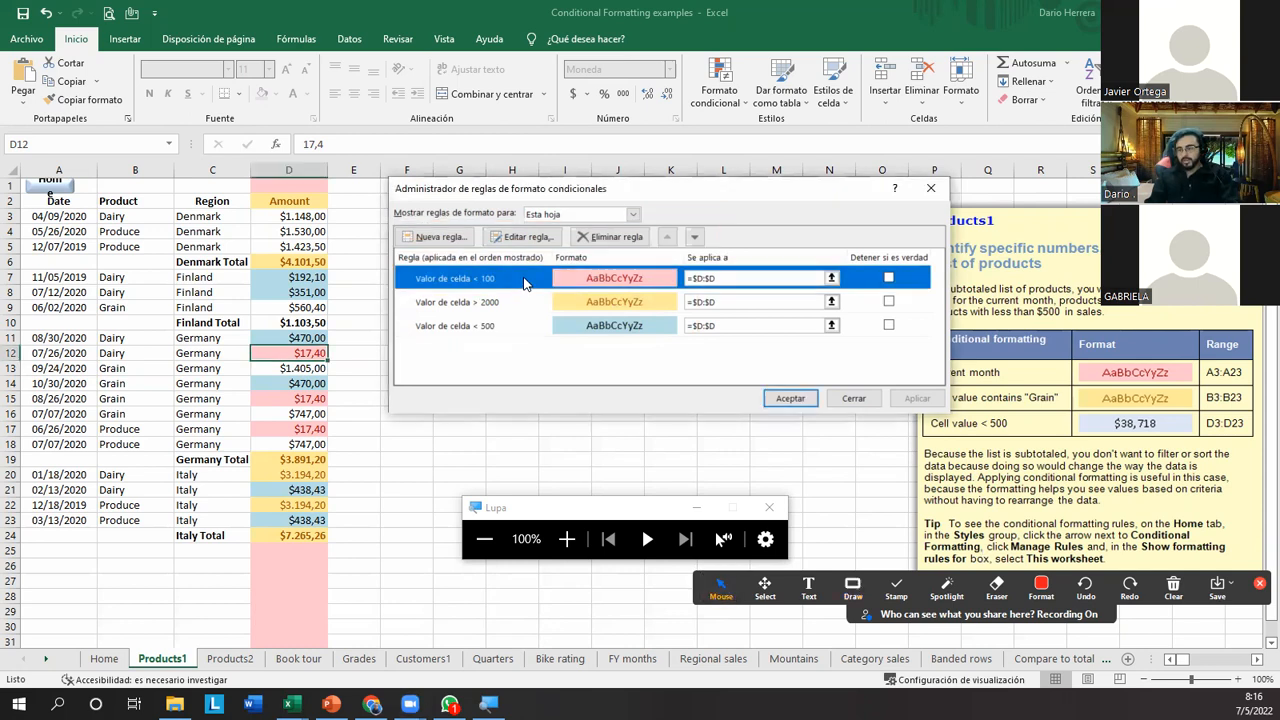
pyautogui.click(695, 237)
pyautogui.click(695, 237)
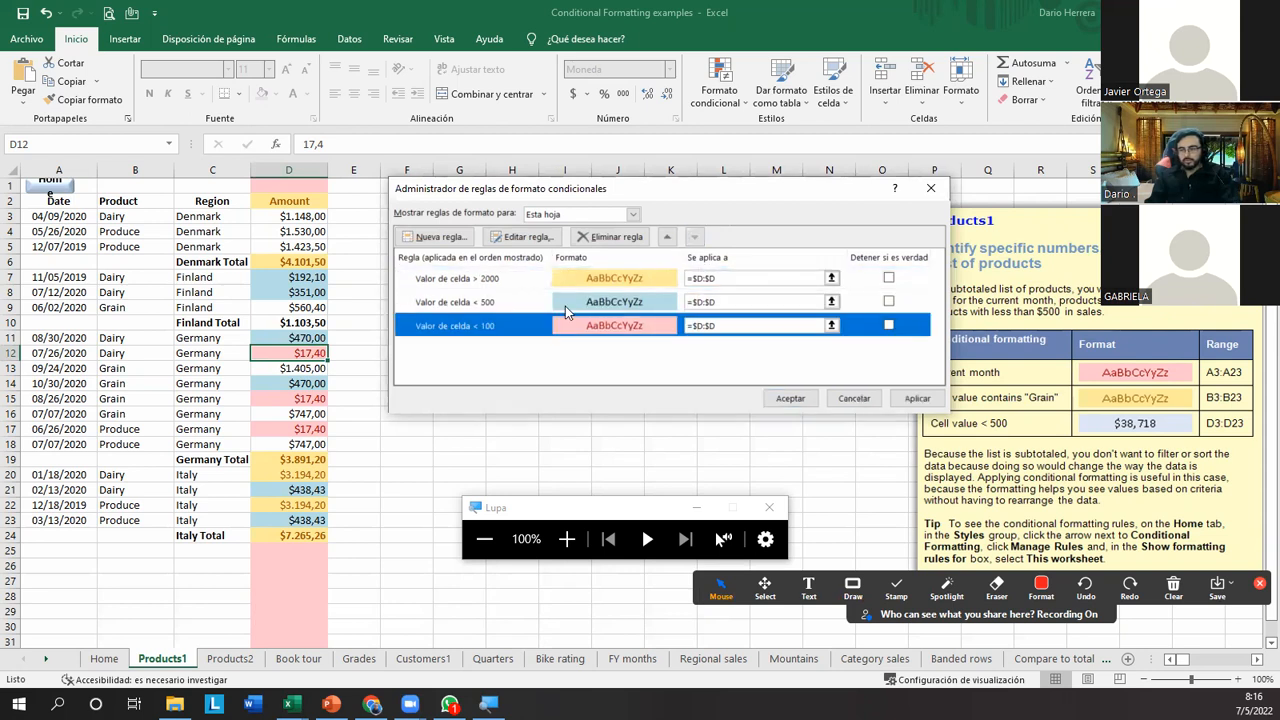
pyautogui.click(507, 309)
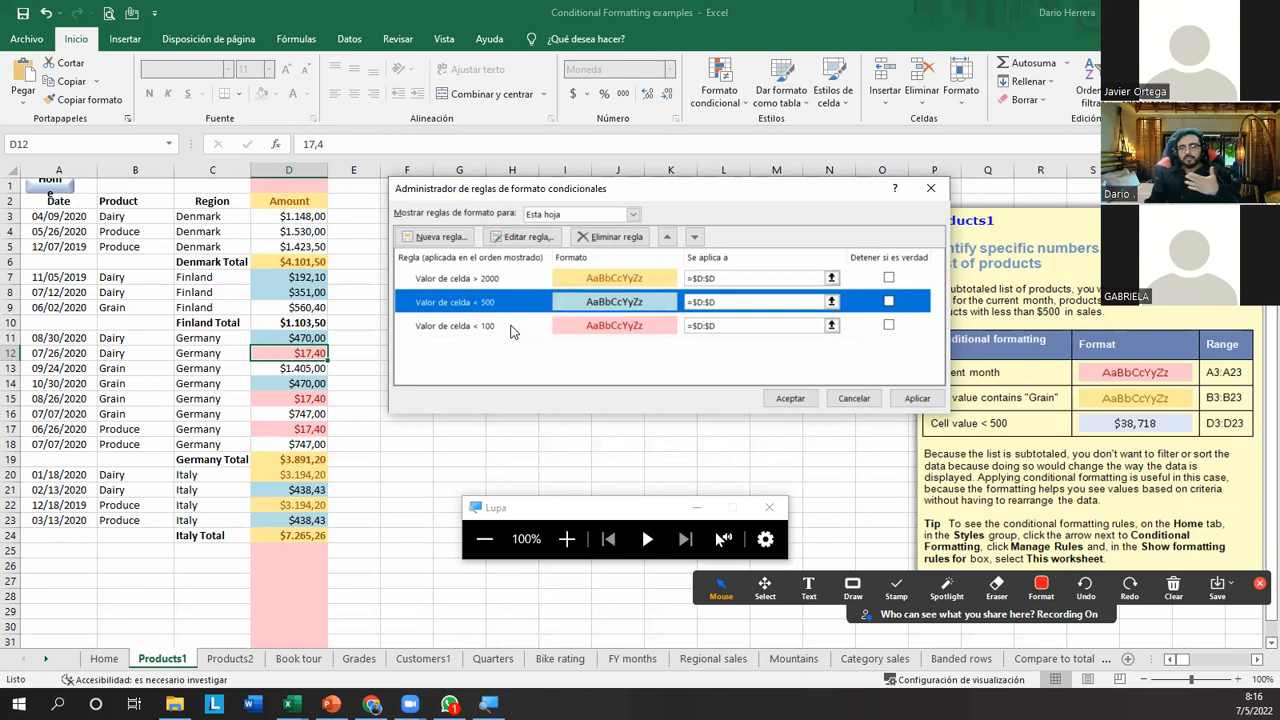
pyautogui.click(788, 399)
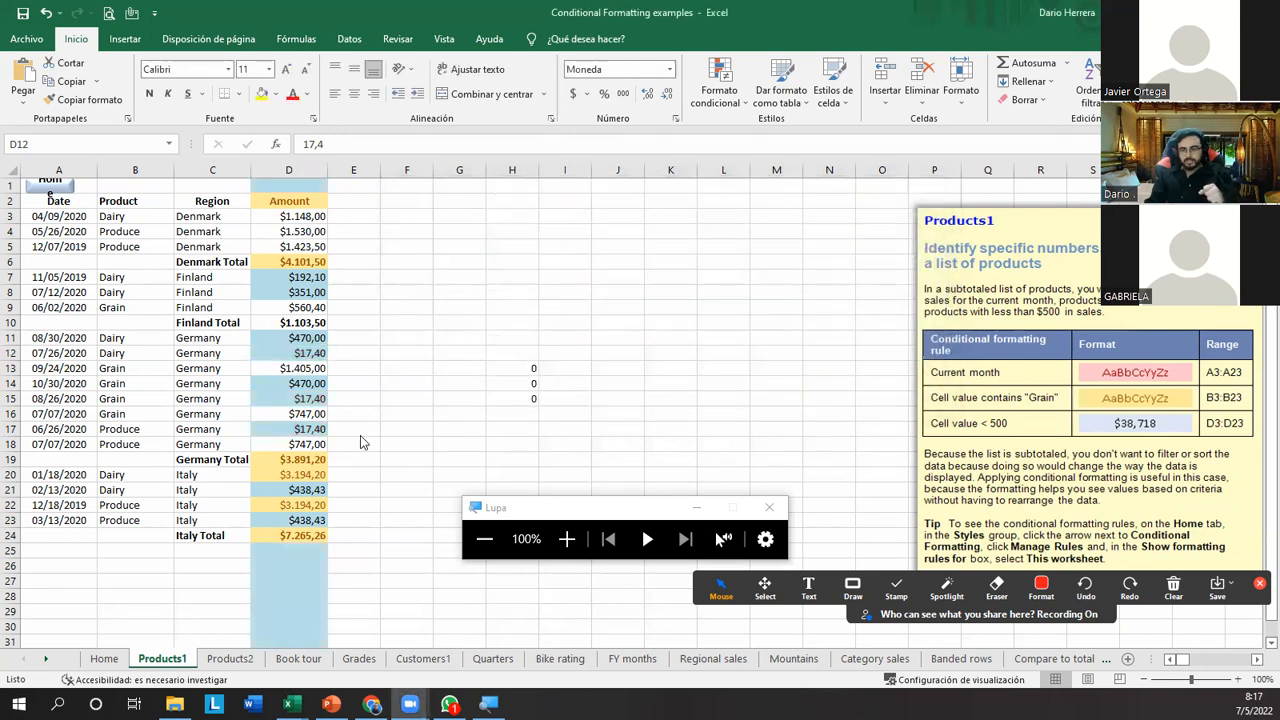
# Examine the Amount column's highlighting under the new rule order, especially the $17,40 amounts in D12, D15 and D17.
pyautogui.click(292, 203)
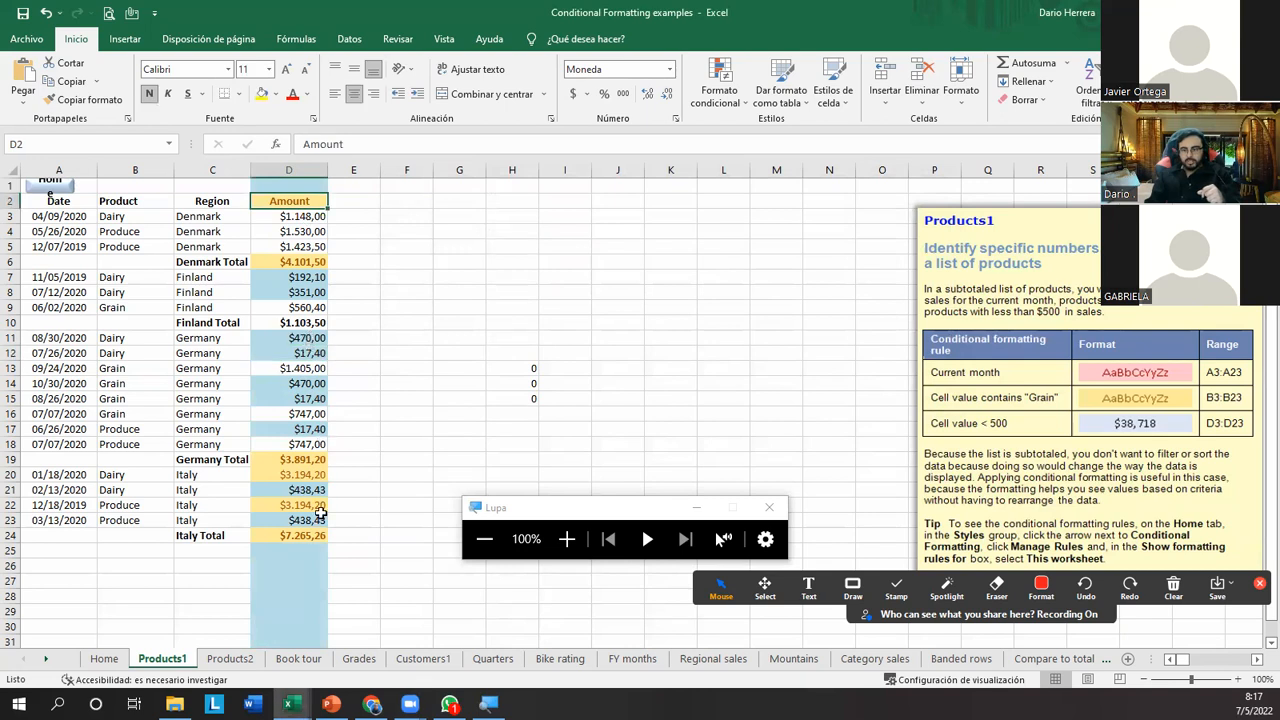
pyautogui.moveTo(306, 562); pyautogui.dragTo(294, 232)
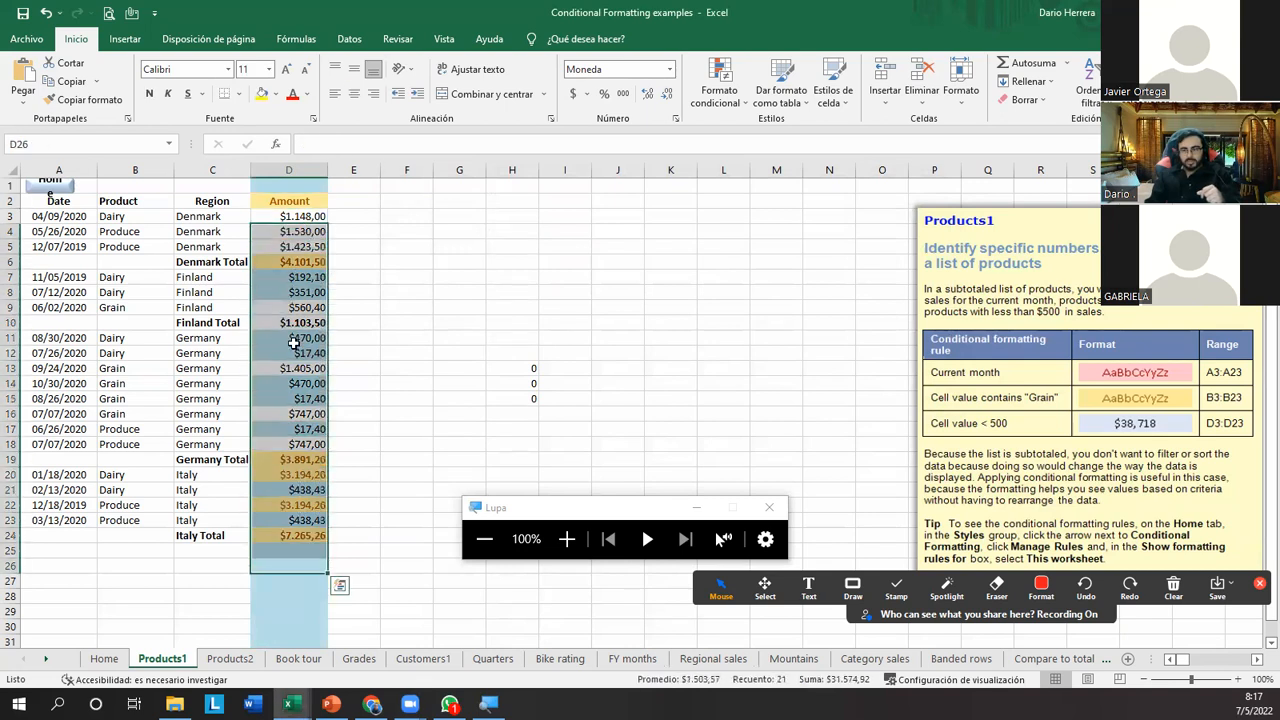
pyautogui.click(382, 366)
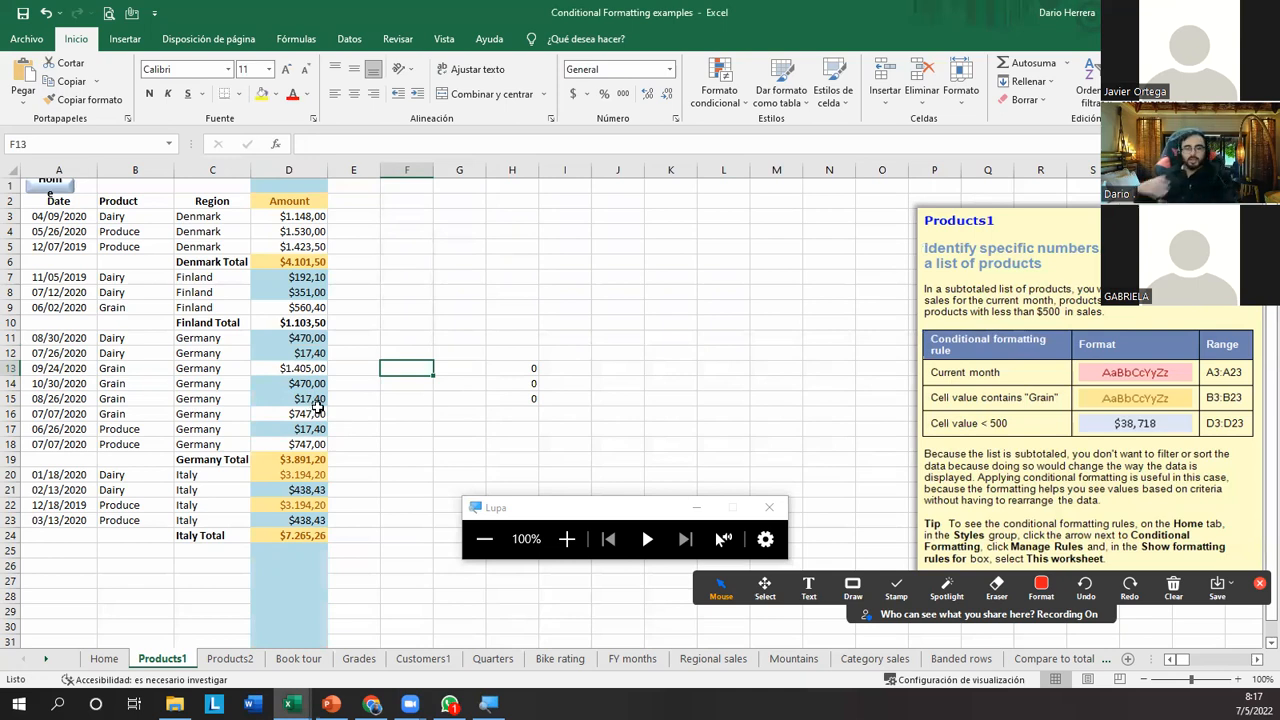
pyautogui.moveTo(302, 337); pyautogui.dragTo(306, 430)
pyautogui.moveTo(306, 399); pyautogui.dragTo(346, 429)
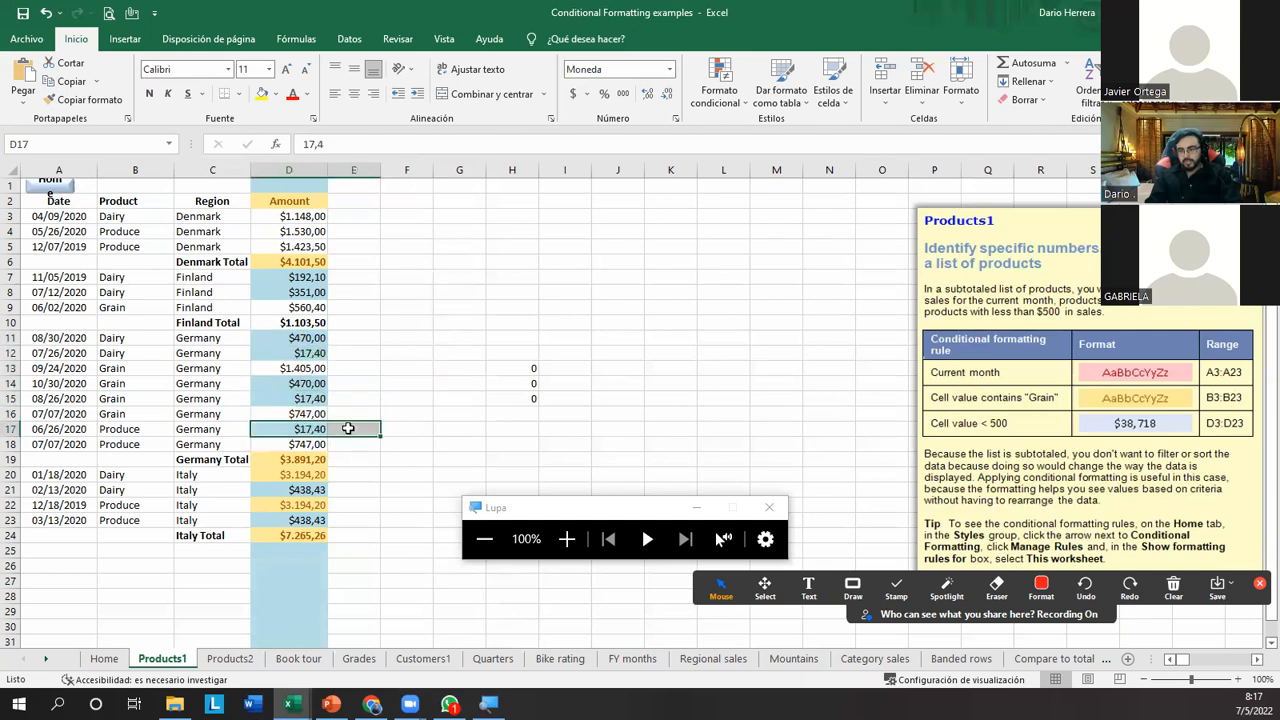
pyautogui.moveTo(314, 353); pyautogui.dragTo(341, 356)
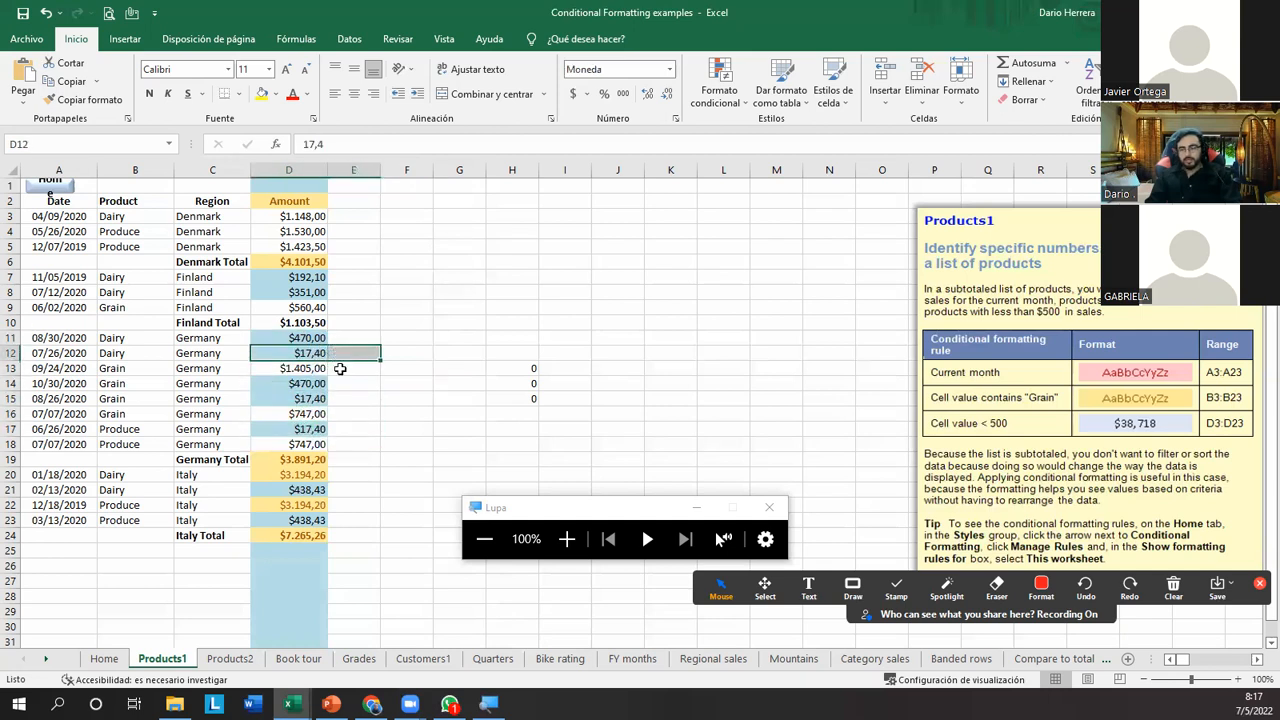
# Move the < 100 rule one position up, above the < 500 rule, and apply the order.
pyautogui.click(719, 88)
pyautogui.click(757, 338)
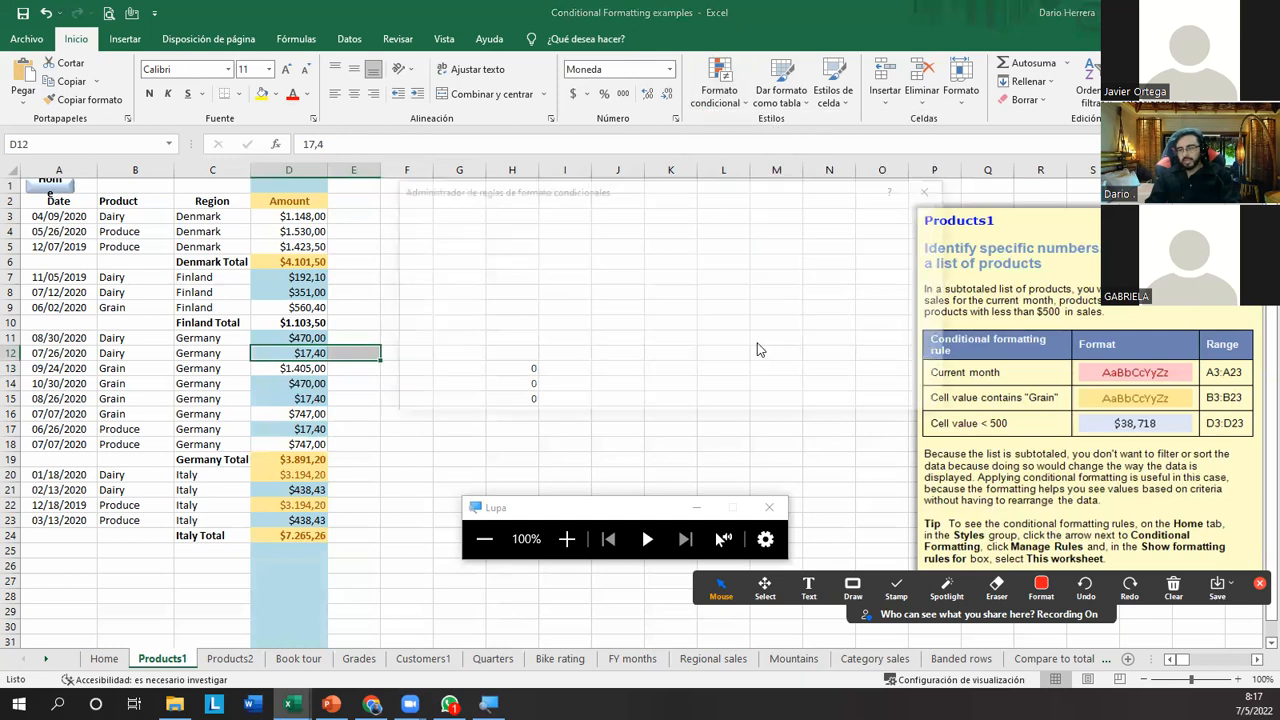
pyautogui.click(500, 330)
pyautogui.click(666, 236)
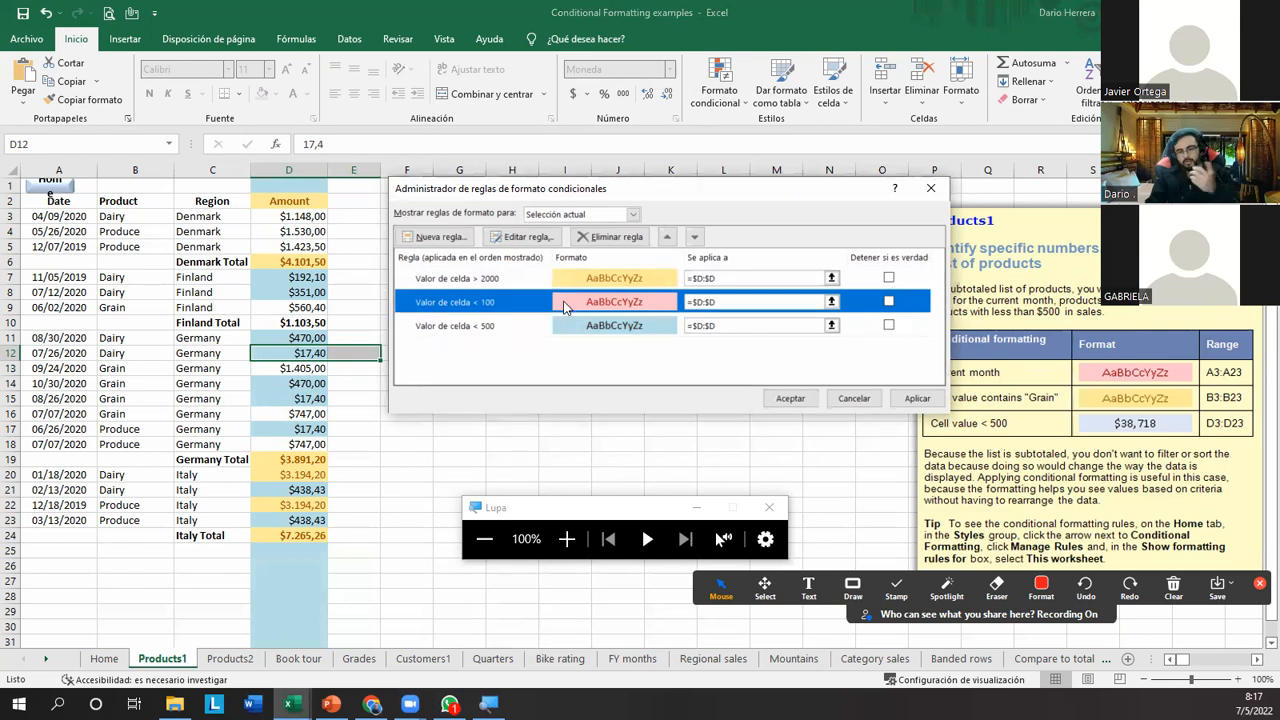
pyautogui.click(790, 399)
pyautogui.click(353, 408)
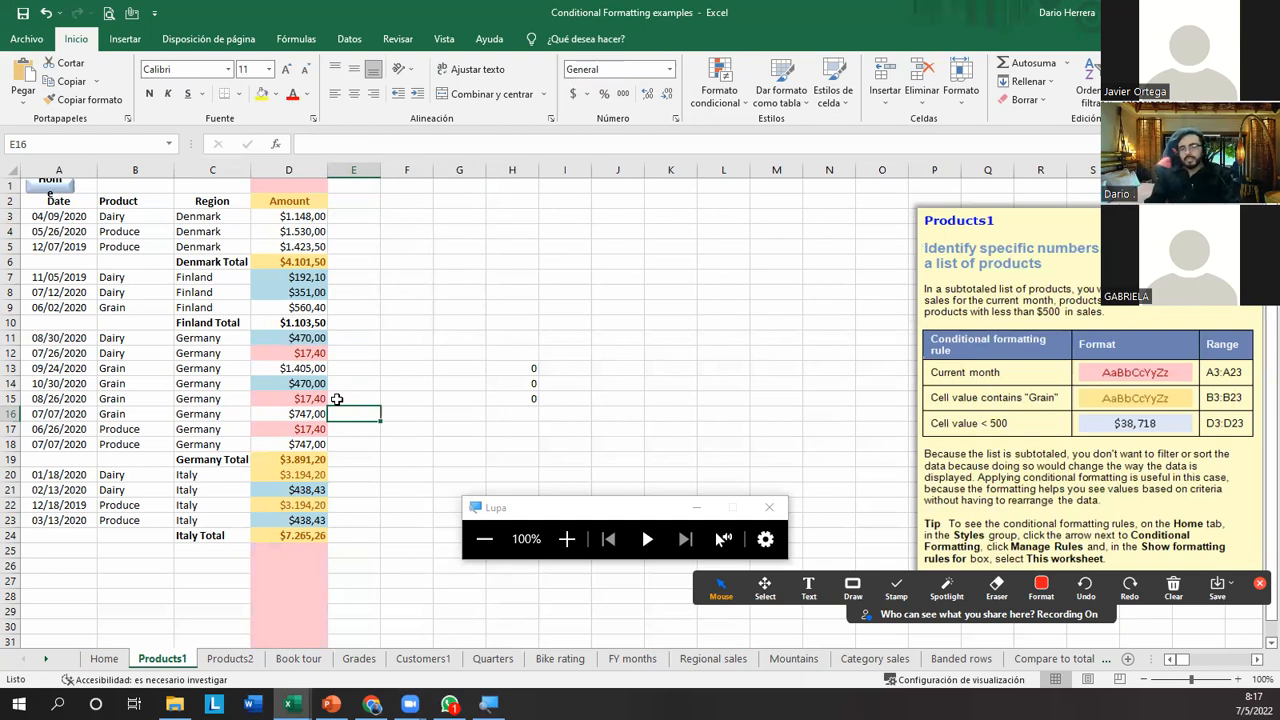
pyautogui.click(337, 399)
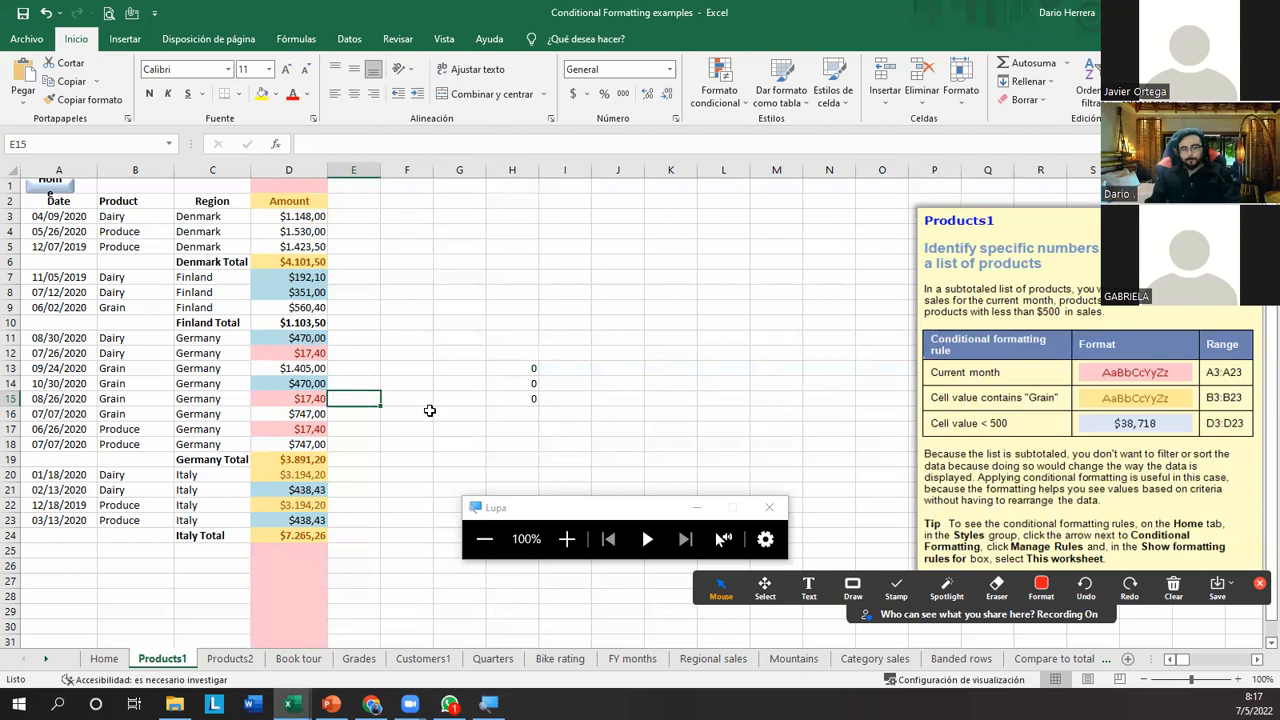
pyautogui.click(447, 372)
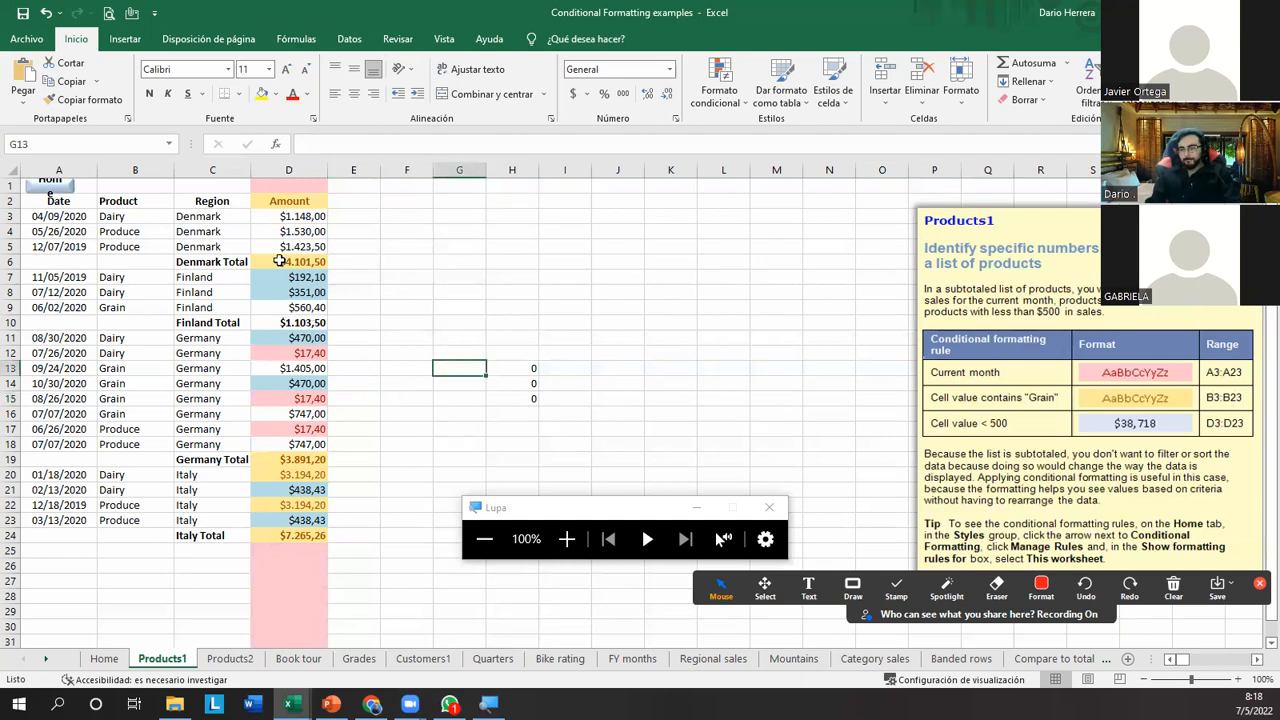
pyautogui.click(719, 88)
pyautogui.moveTo(862, 134)
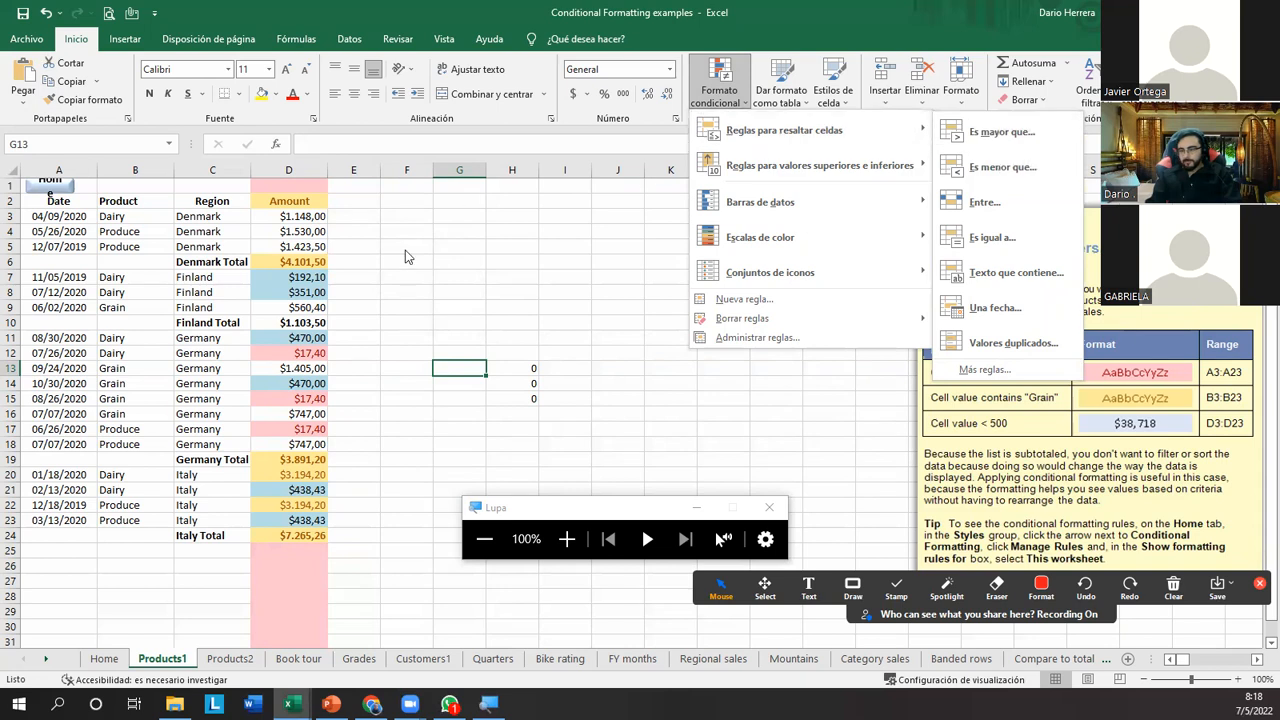
pyautogui.click(375, 301)
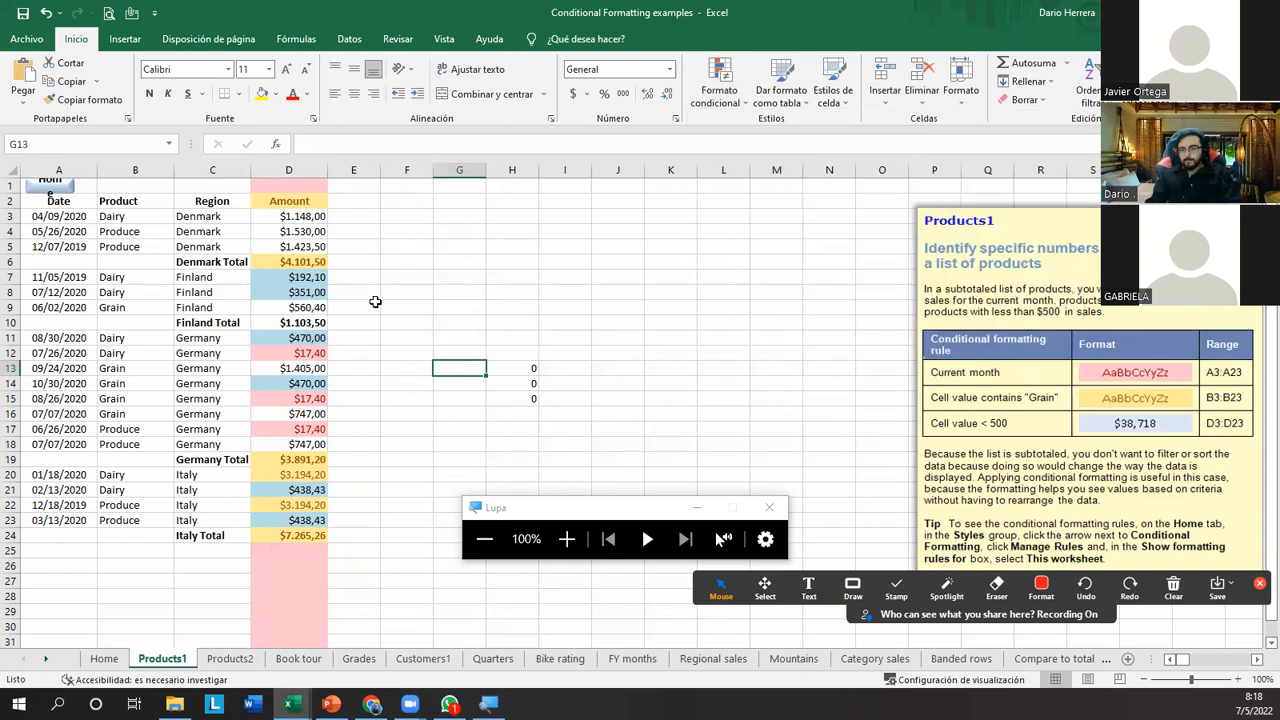
# Delete the < 100 rule from column D in the conditional formatting rules manager.
pyautogui.click(290, 170)
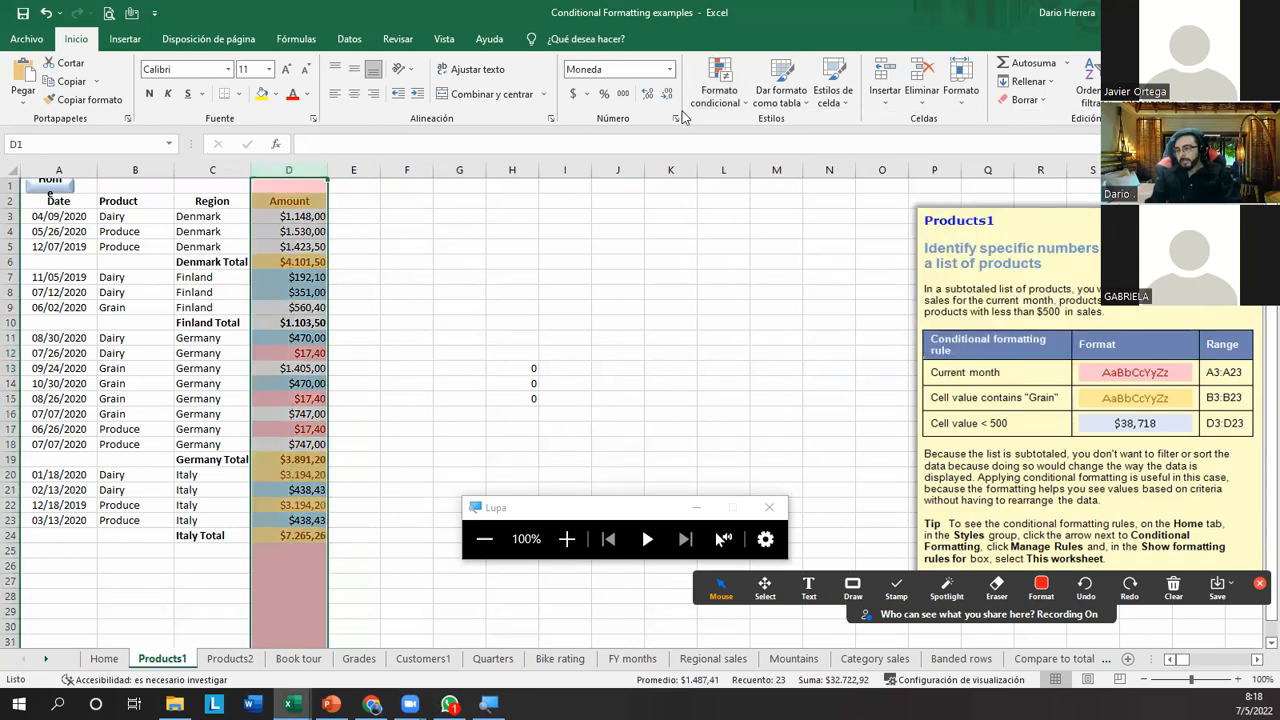
pyautogui.click(719, 82)
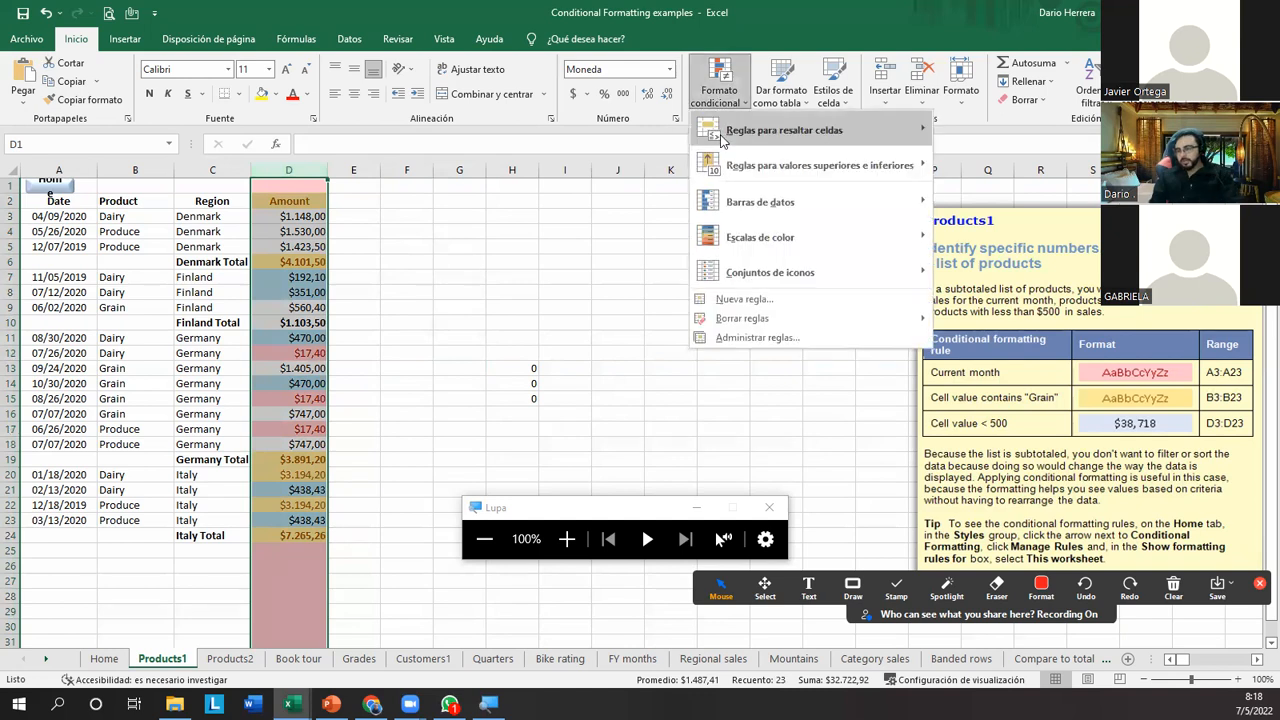
pyautogui.click(752, 337)
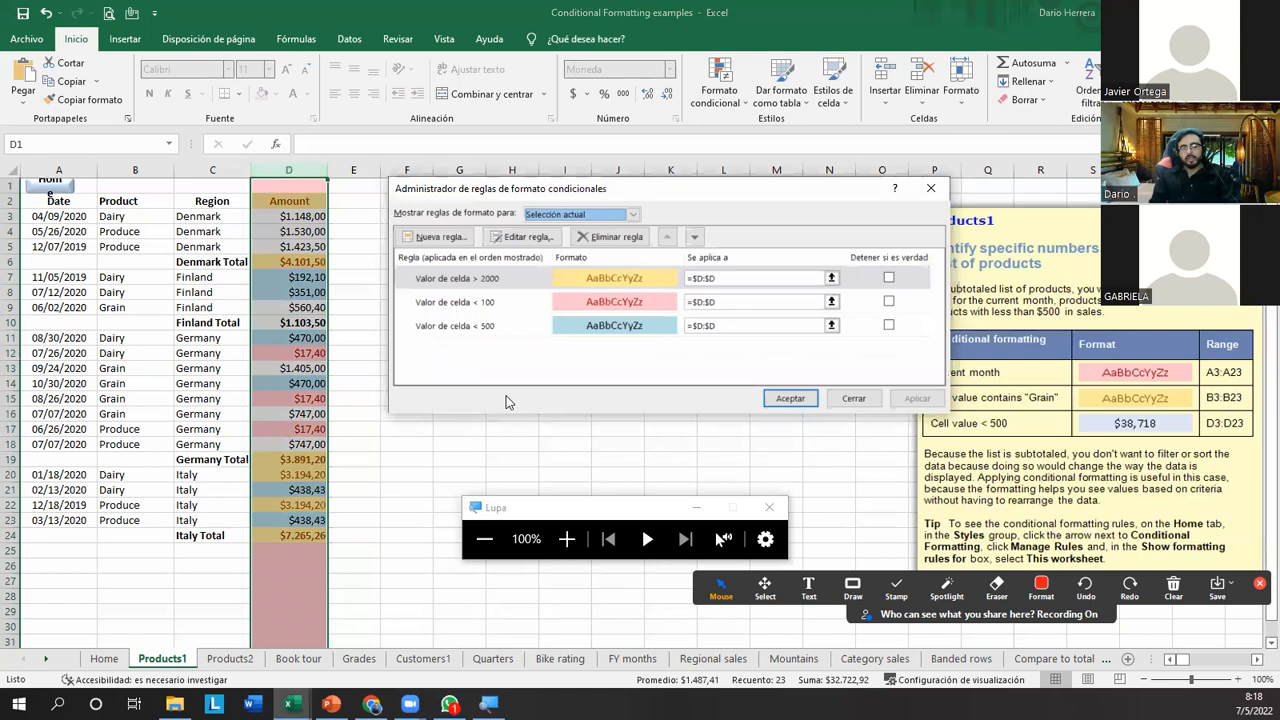
pyautogui.click(522, 305)
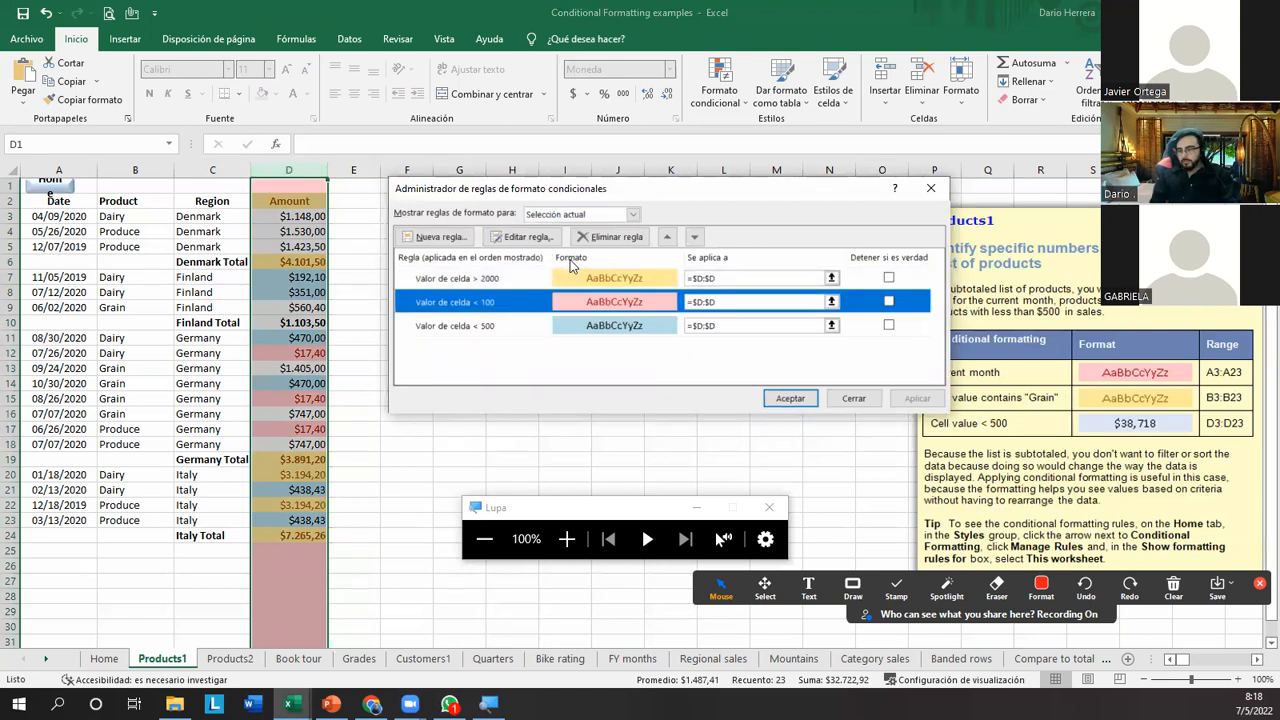
pyautogui.click(604, 238)
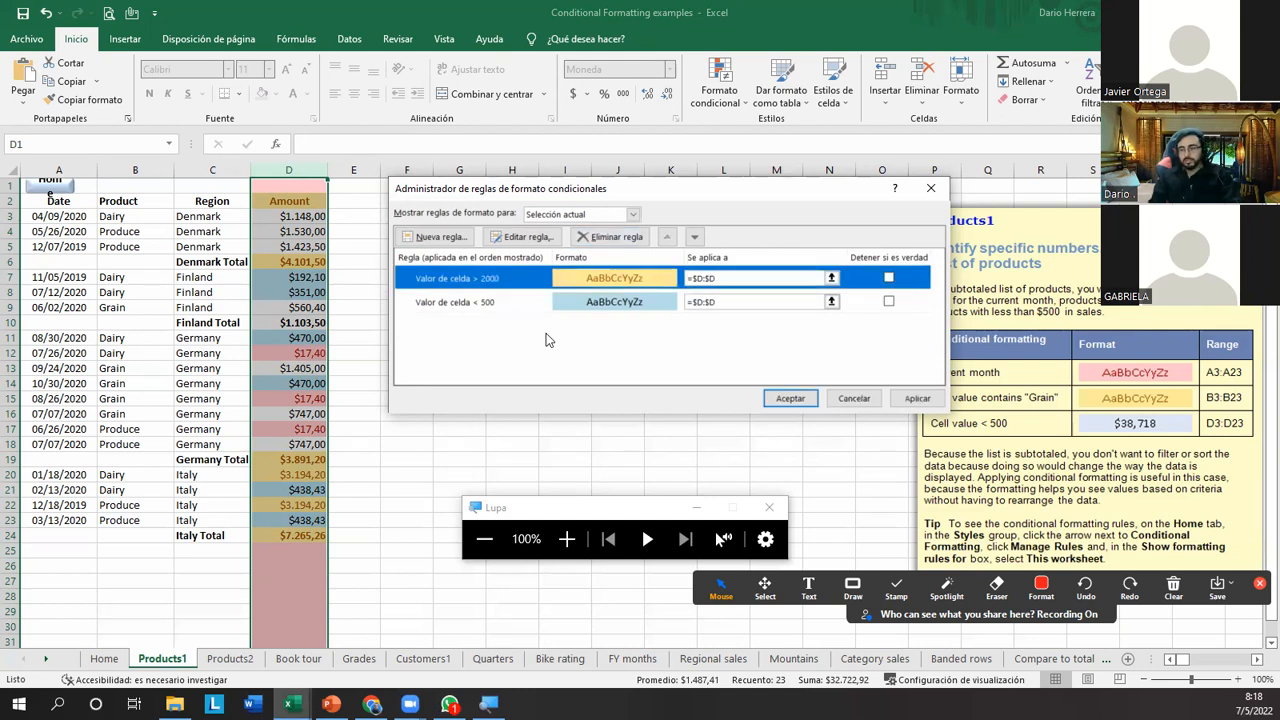
# Enable Detener si es verdad for the > 2000 rule and apply the changes to column D.
pyautogui.click(532, 304)
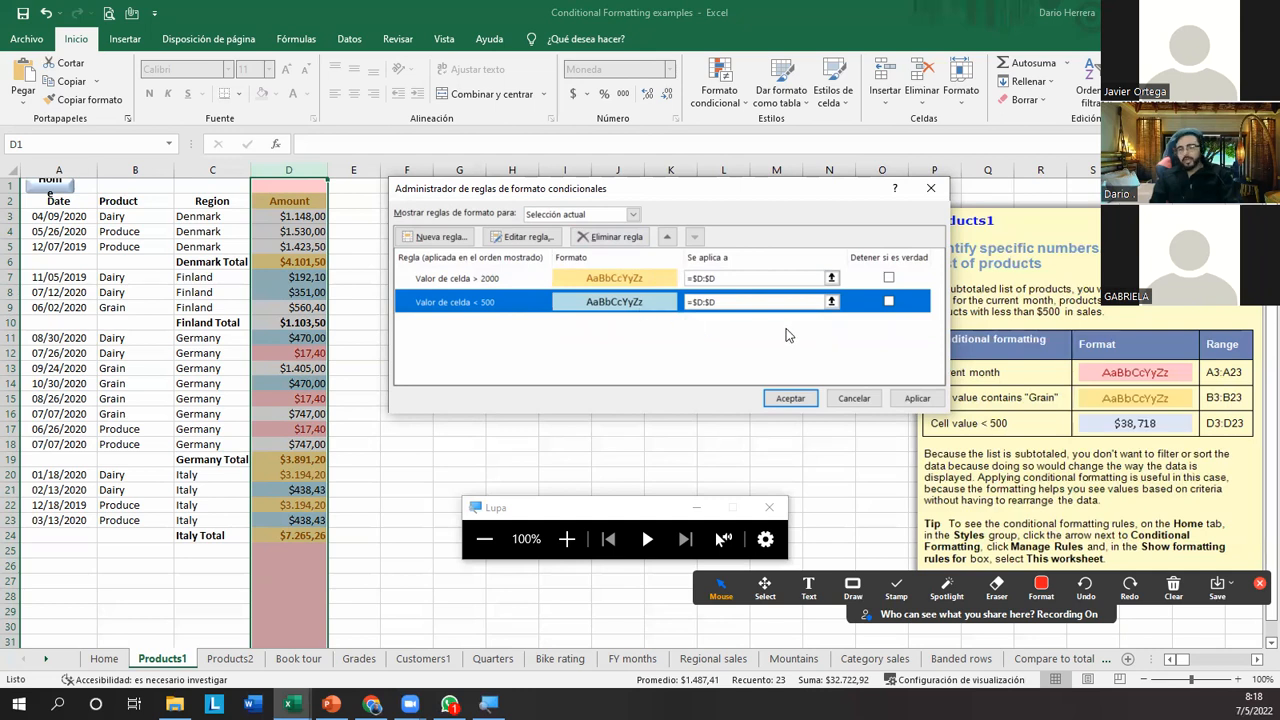
pyautogui.click(889, 278)
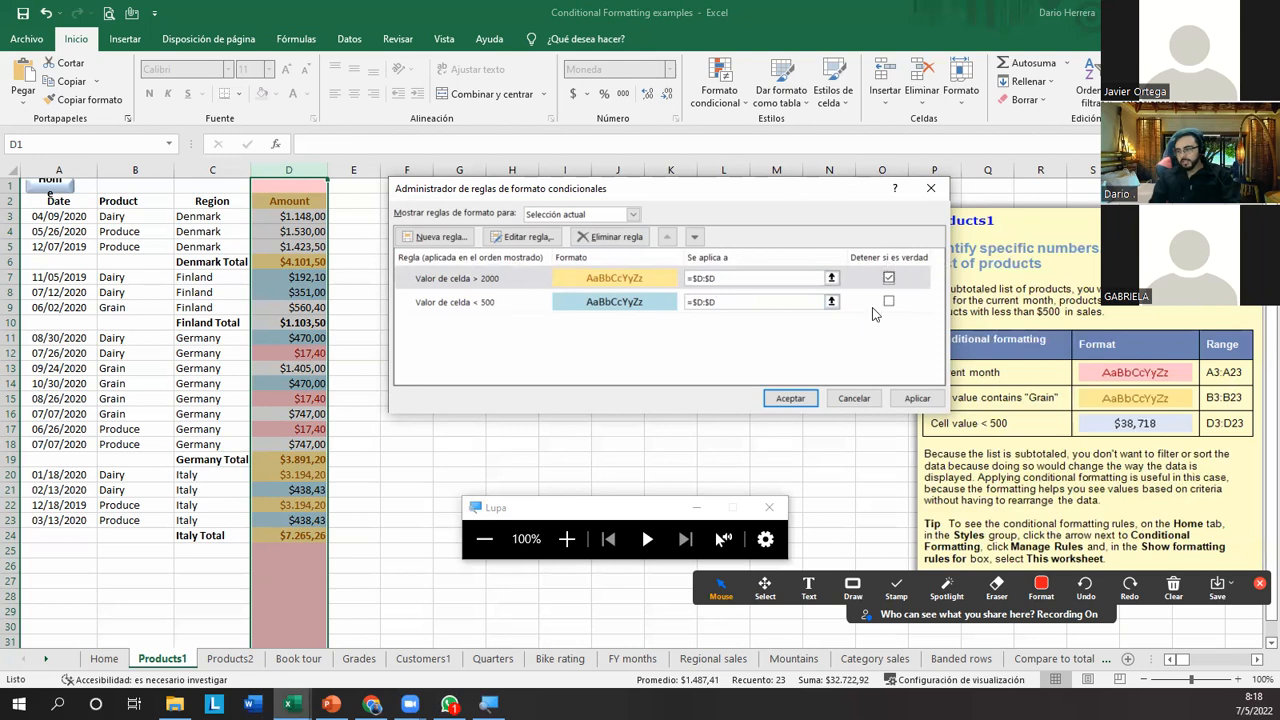
pyautogui.click(790, 398)
pyautogui.click(363, 323)
# Reopen the conditional formatting rules manager for column D and toggle Detener si es verdad off and back on for the > 2000 rule.
pyautogui.click(308, 176)
pyautogui.click(719, 85)
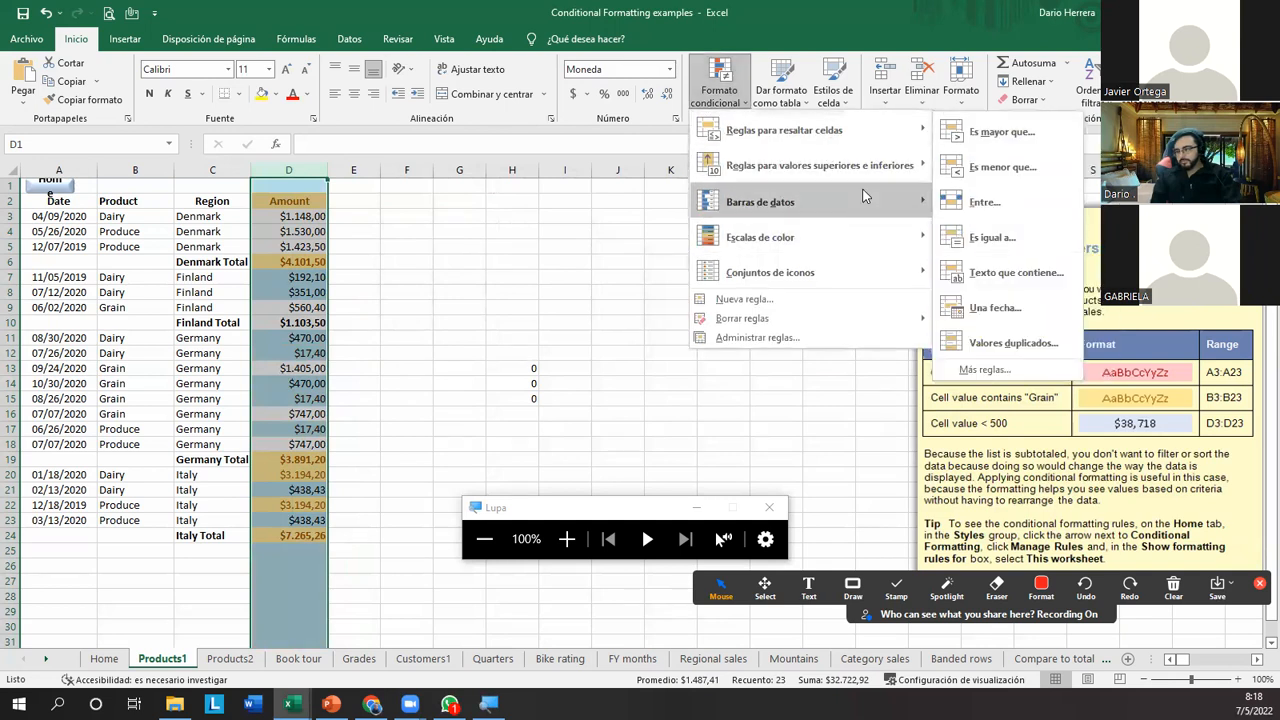
pyautogui.click(757, 337)
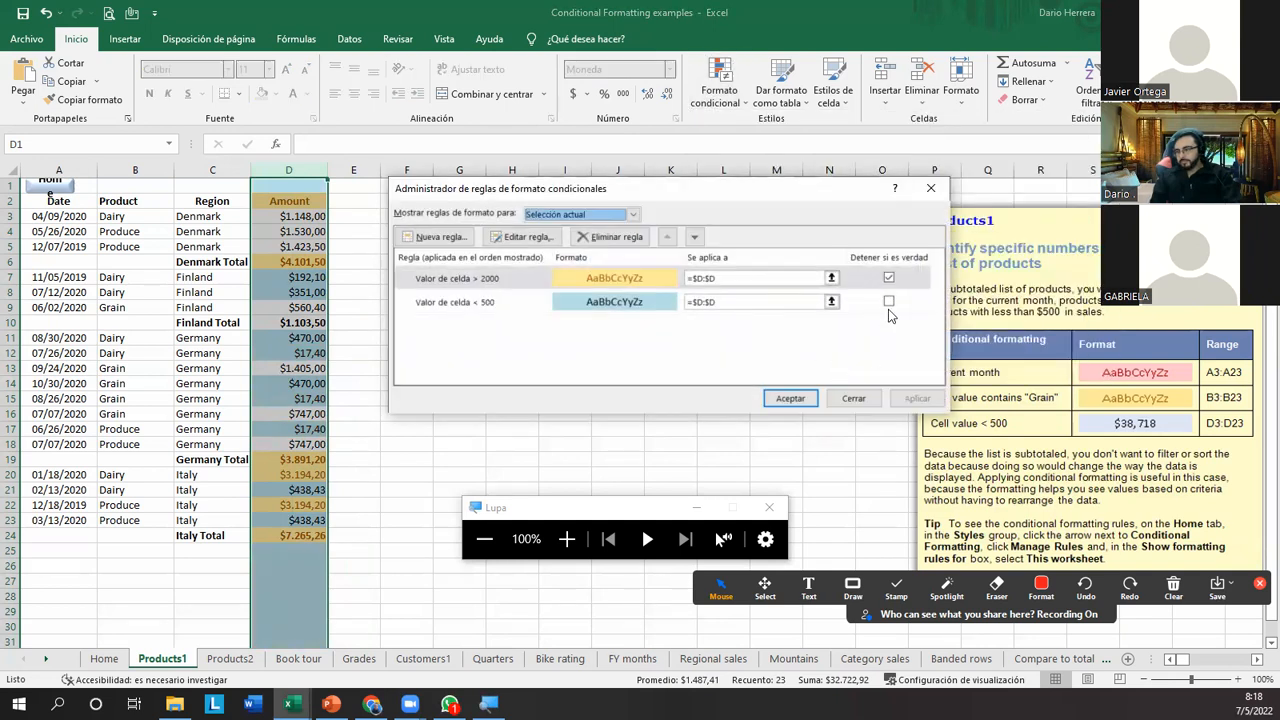
pyautogui.click(889, 279)
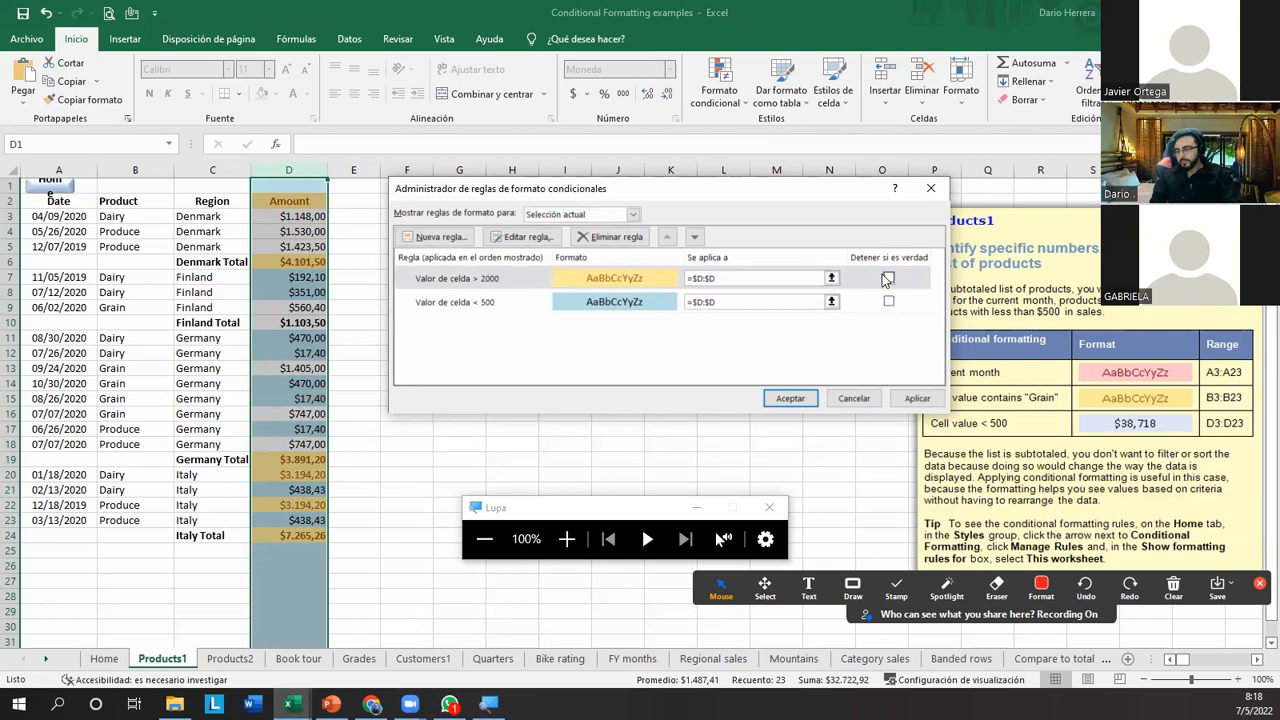
pyautogui.click(889, 279)
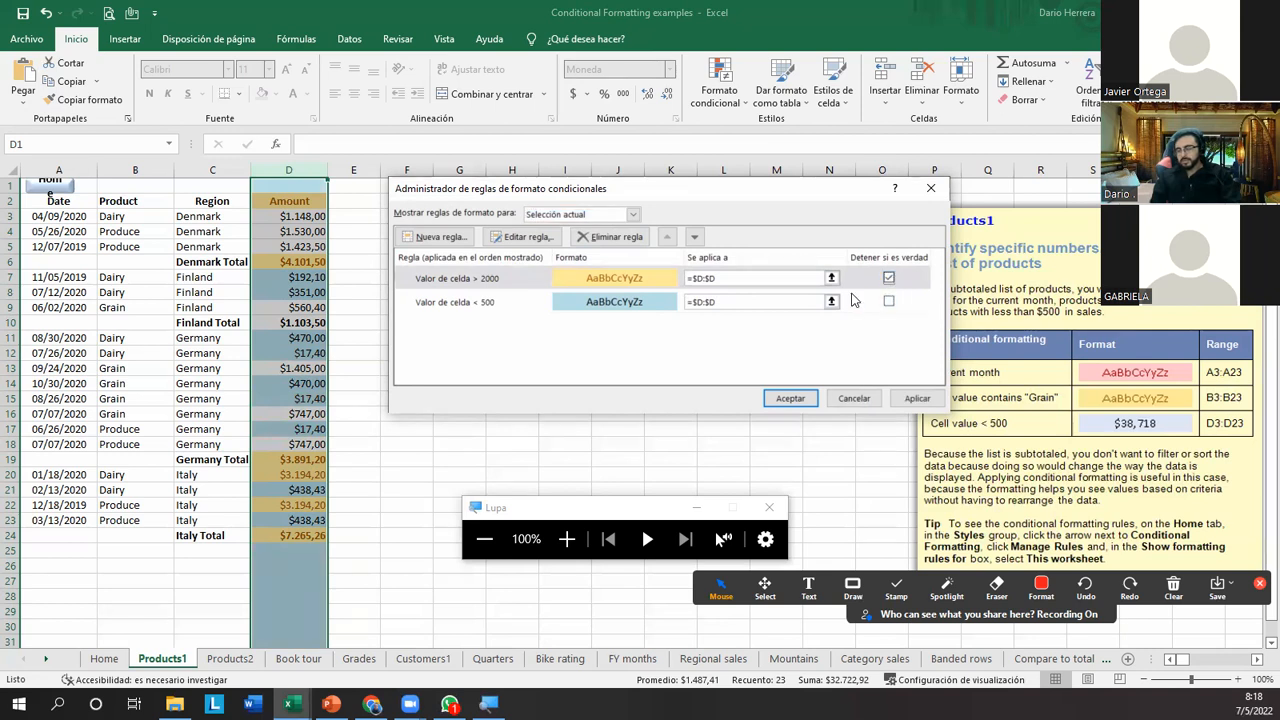
pyautogui.click(610, 281)
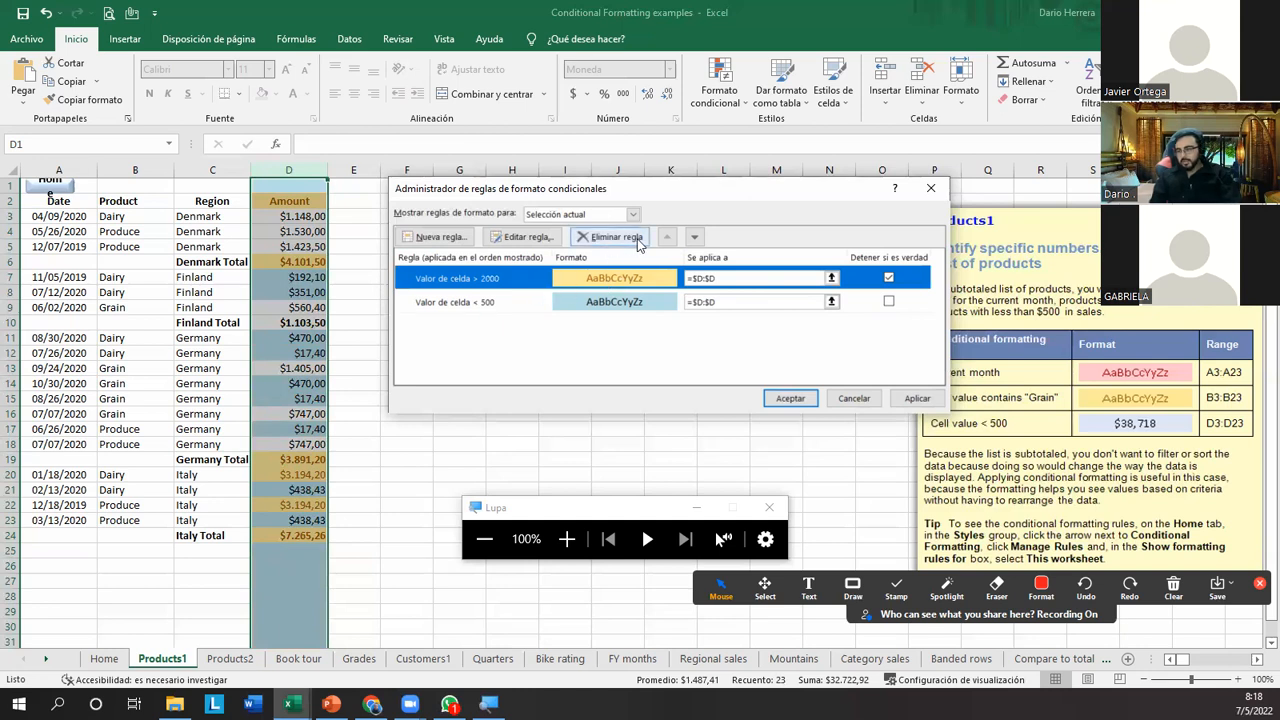
# View the new formatting rule dialog from within the rules manager, then close both dialogs without creating a rule.
pyautogui.click(437, 238)
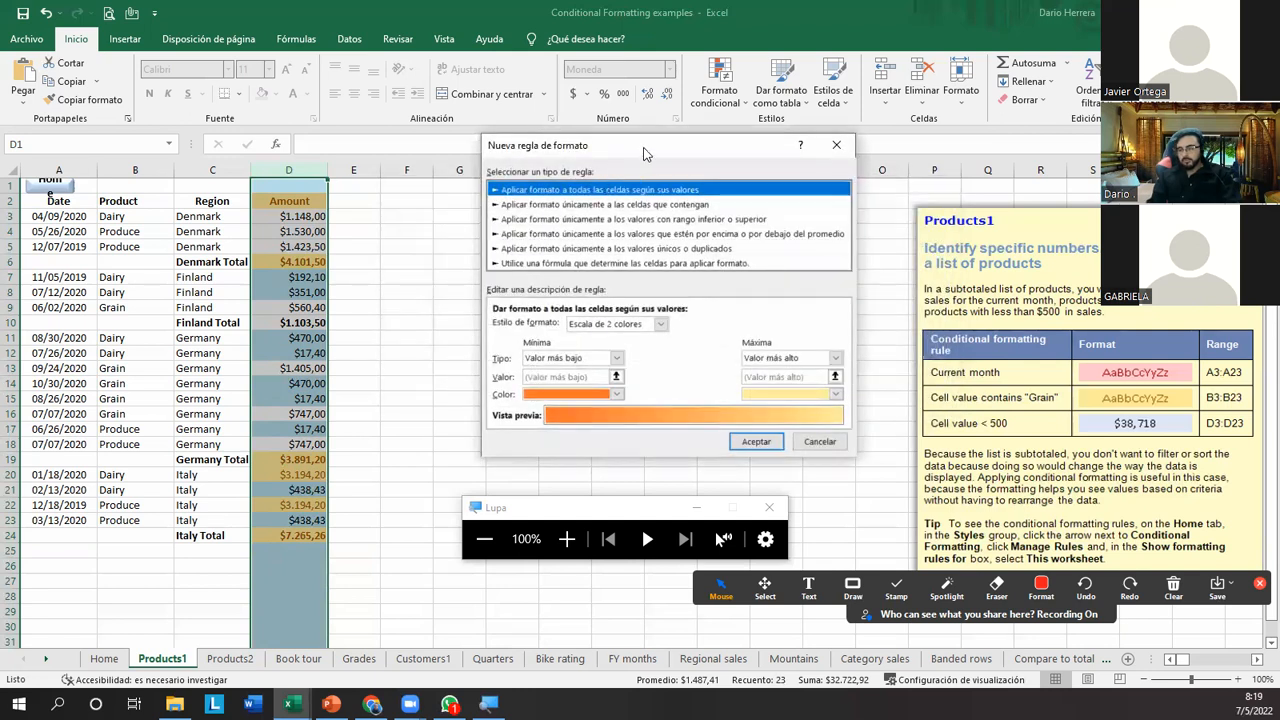
pyautogui.moveTo(641, 152); pyautogui.dragTo(545, 99)
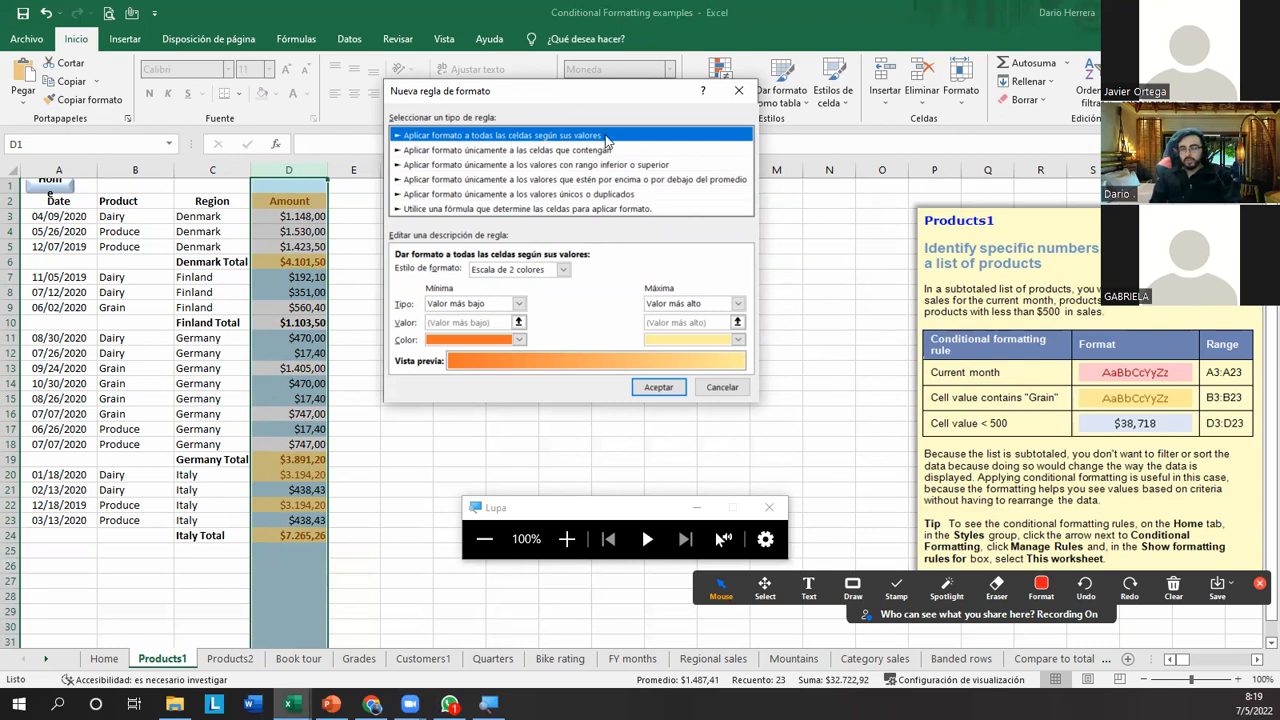
pyautogui.moveTo(624, 100); pyautogui.dragTo(445, 130)
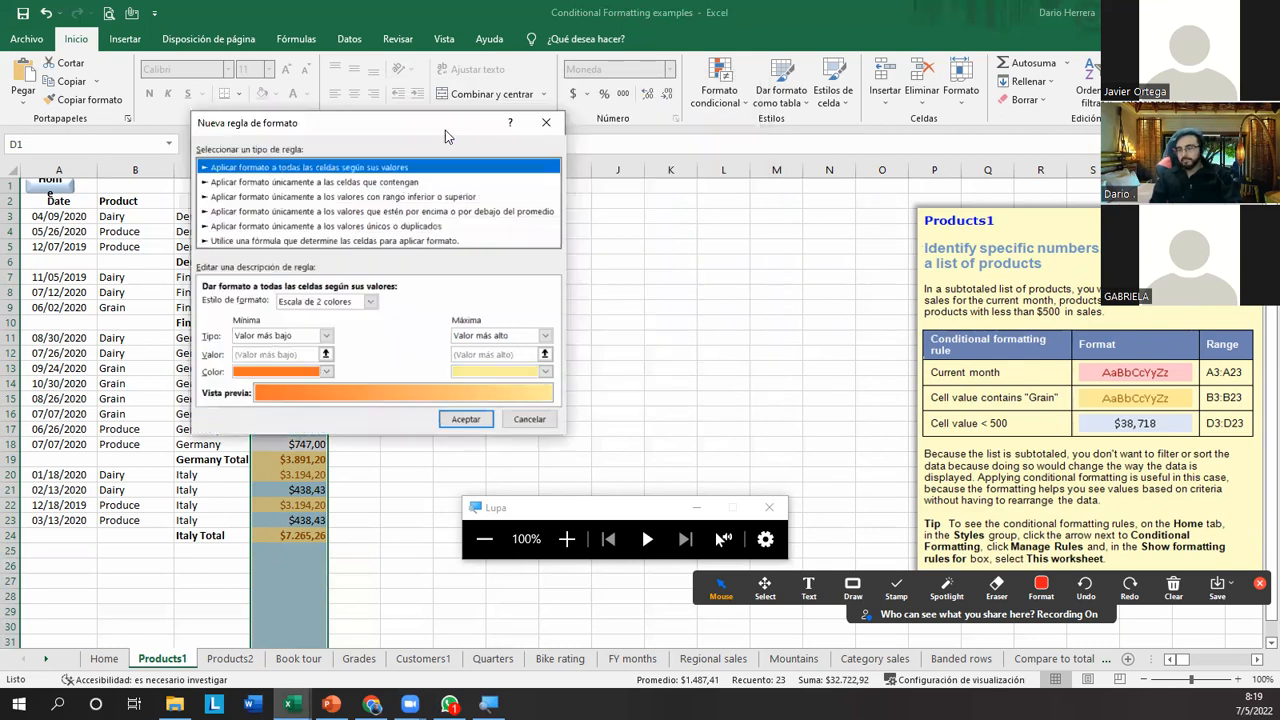
pyautogui.click(549, 424)
pyautogui.click(855, 399)
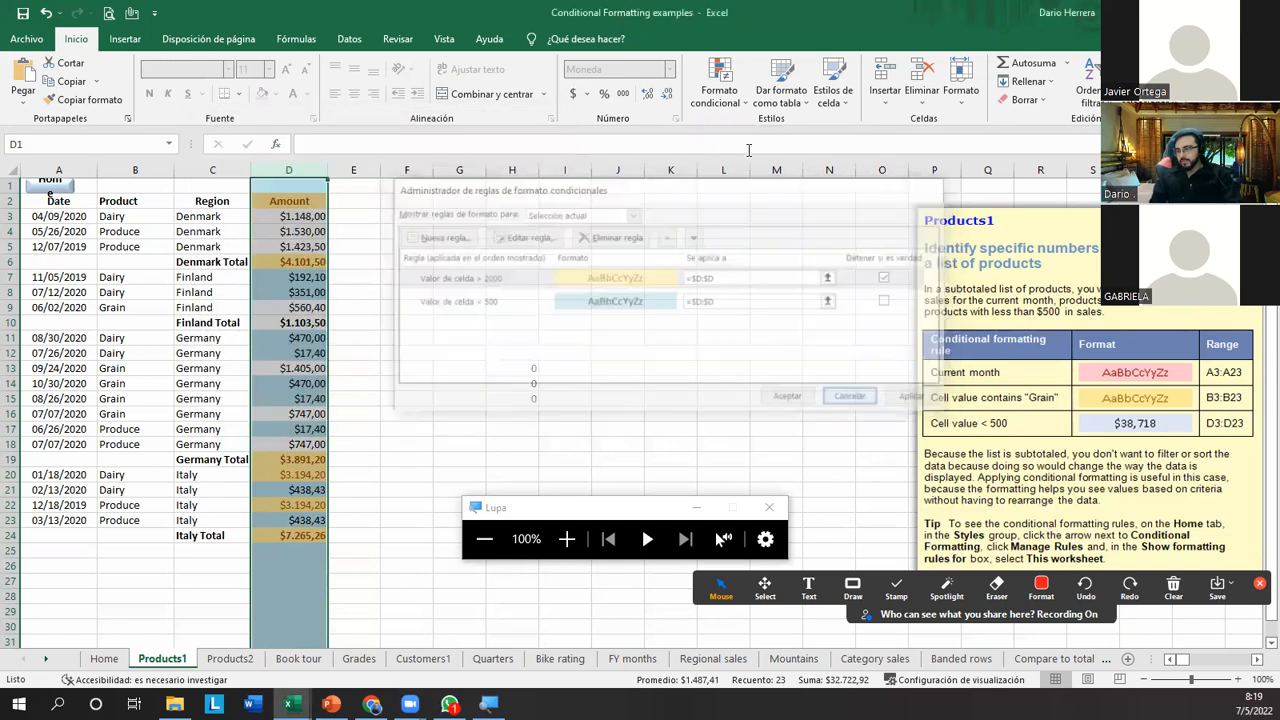
# Examine the available new rule types and format styles for column D, through to the formula-based type, without creating a rule.
pyautogui.click(719, 85)
pyautogui.moveTo(772, 138)
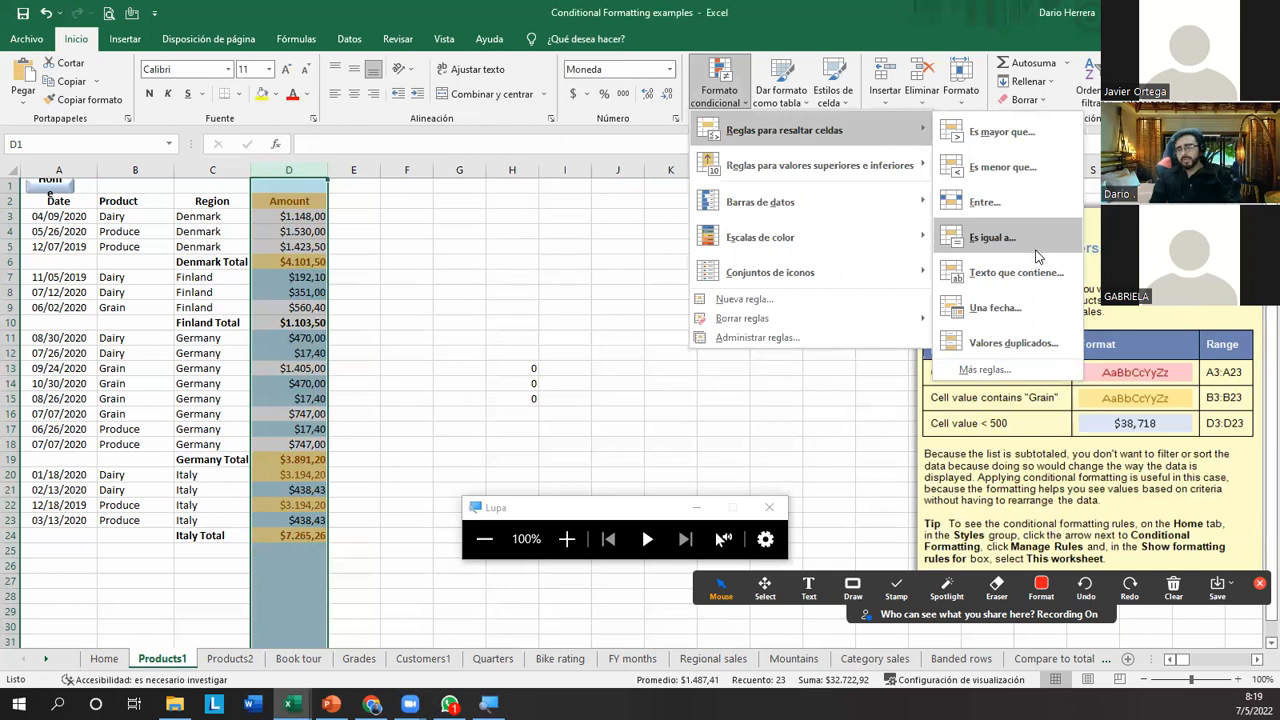
pyautogui.click(776, 299)
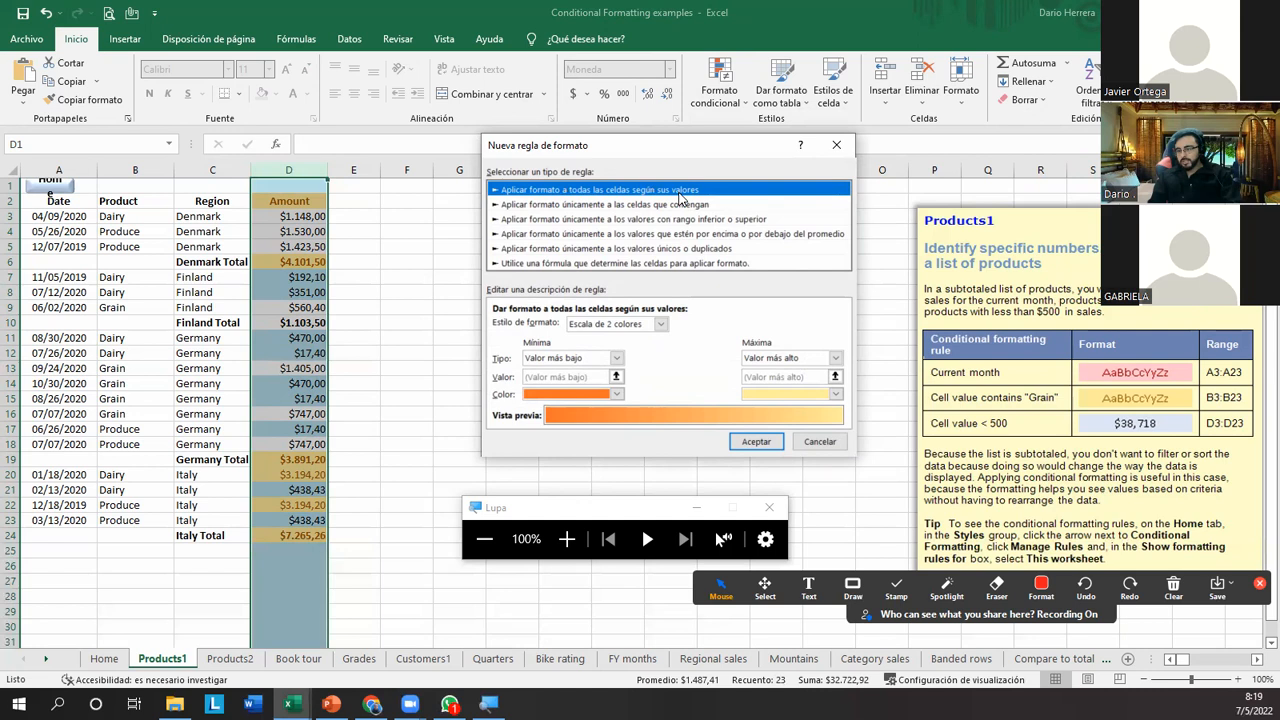
pyautogui.click(632, 328)
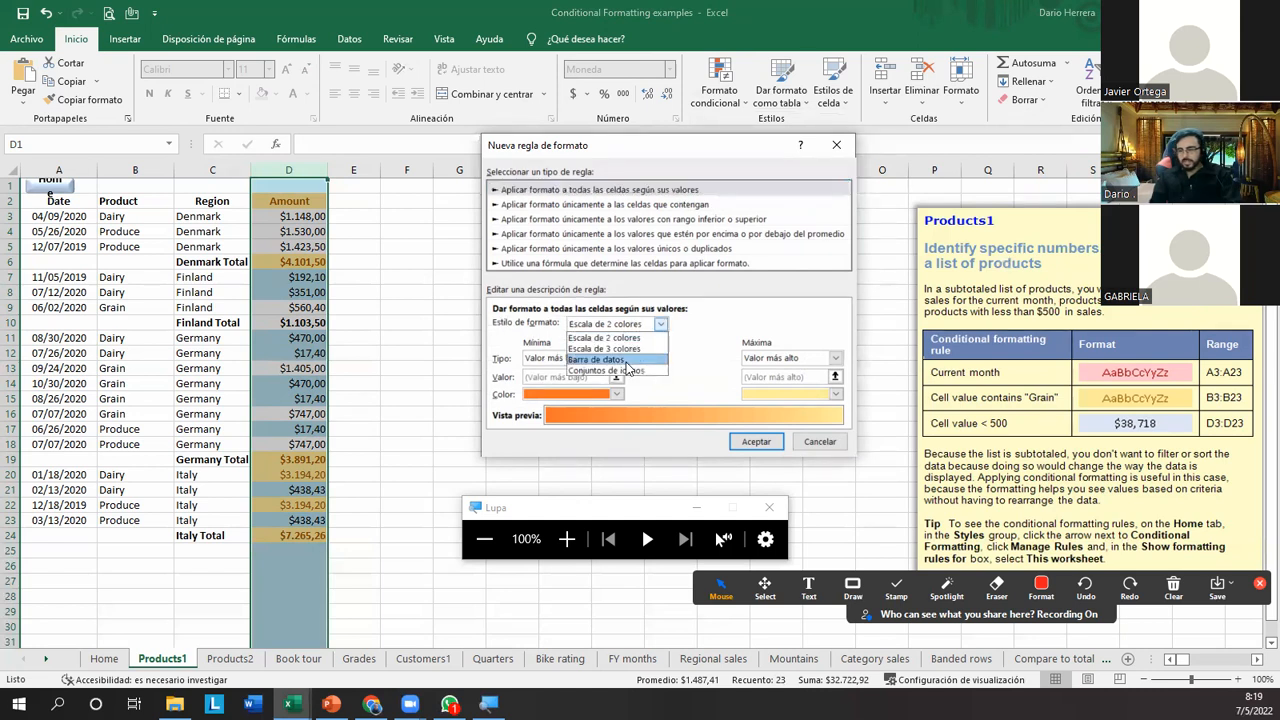
pyautogui.click(642, 340)
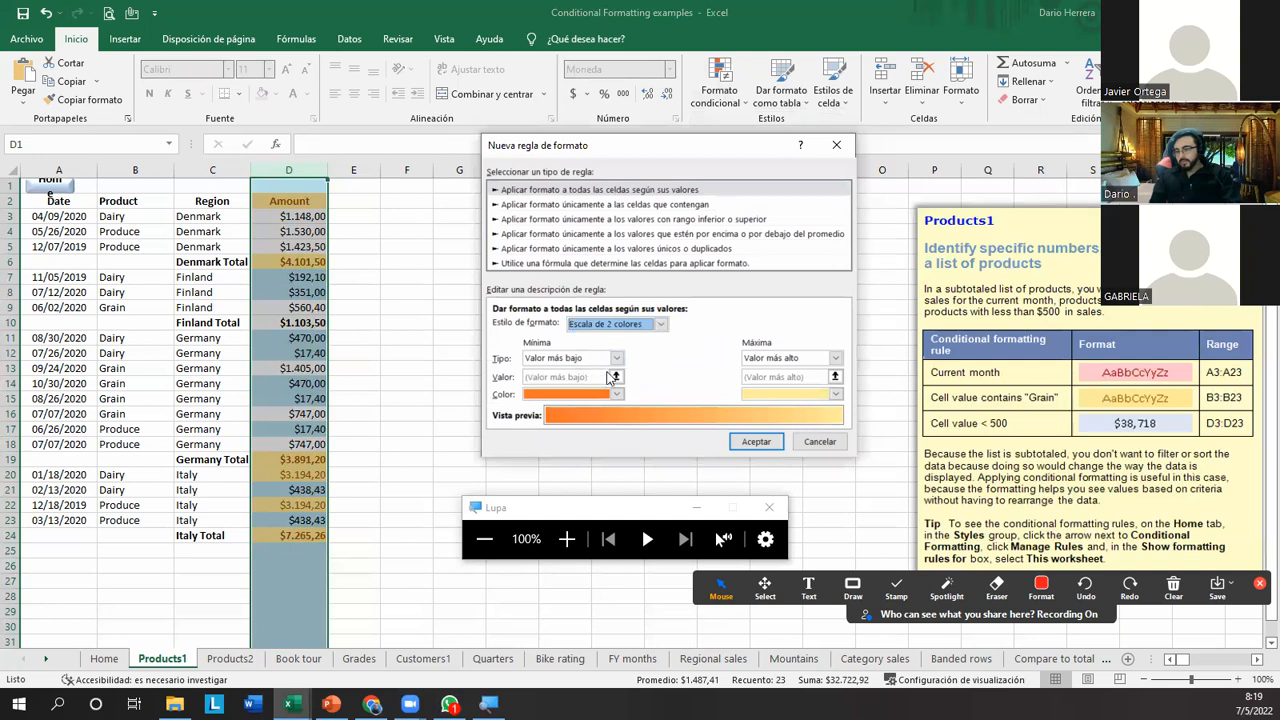
pyautogui.click(535, 205)
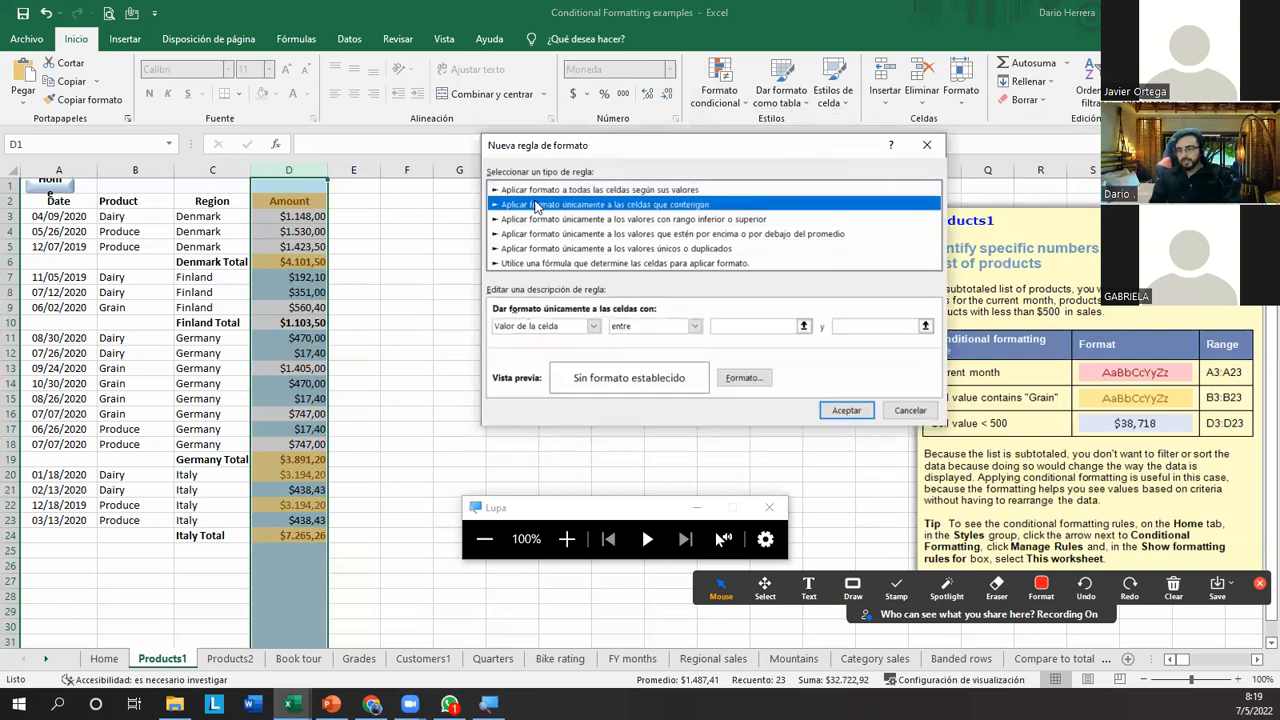
pyautogui.click(561, 219)
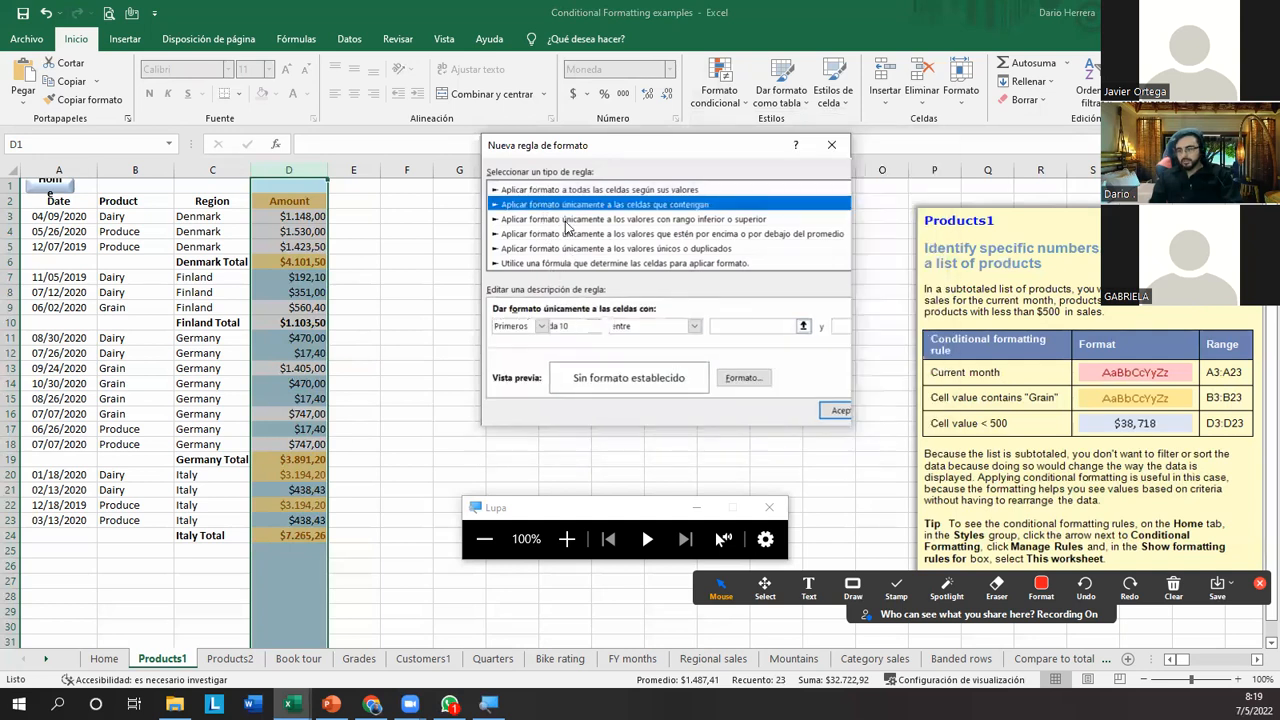
pyautogui.click(572, 234)
pyautogui.click(572, 249)
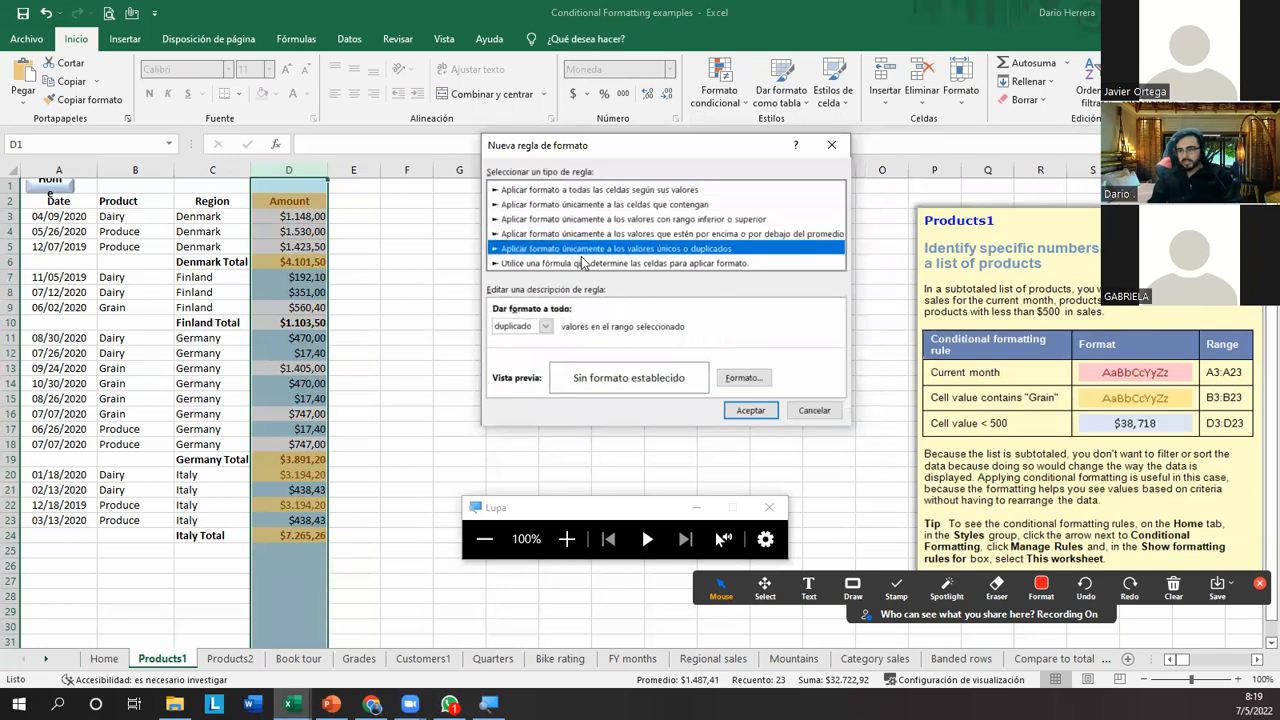
pyautogui.click(584, 263)
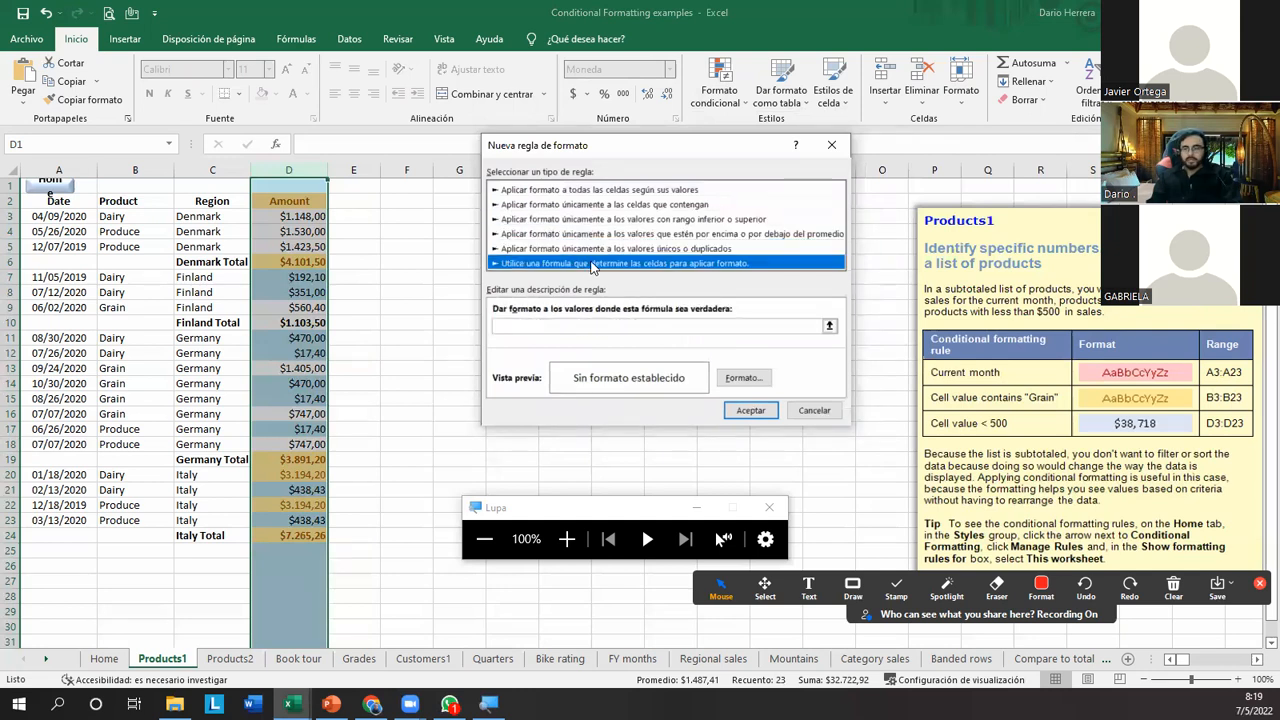
pyautogui.click(814, 410)
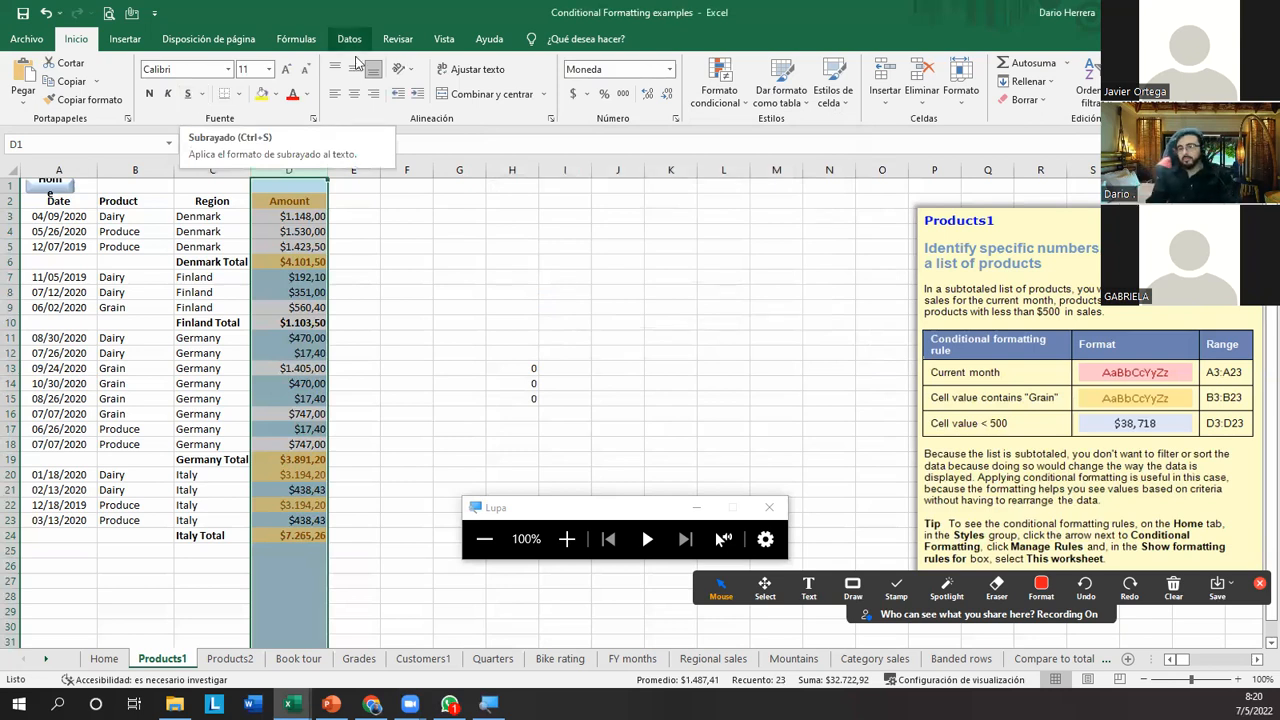
# View the font settings in Formato de celdas for column D and close them without changes.
pyautogui.click(312, 119)
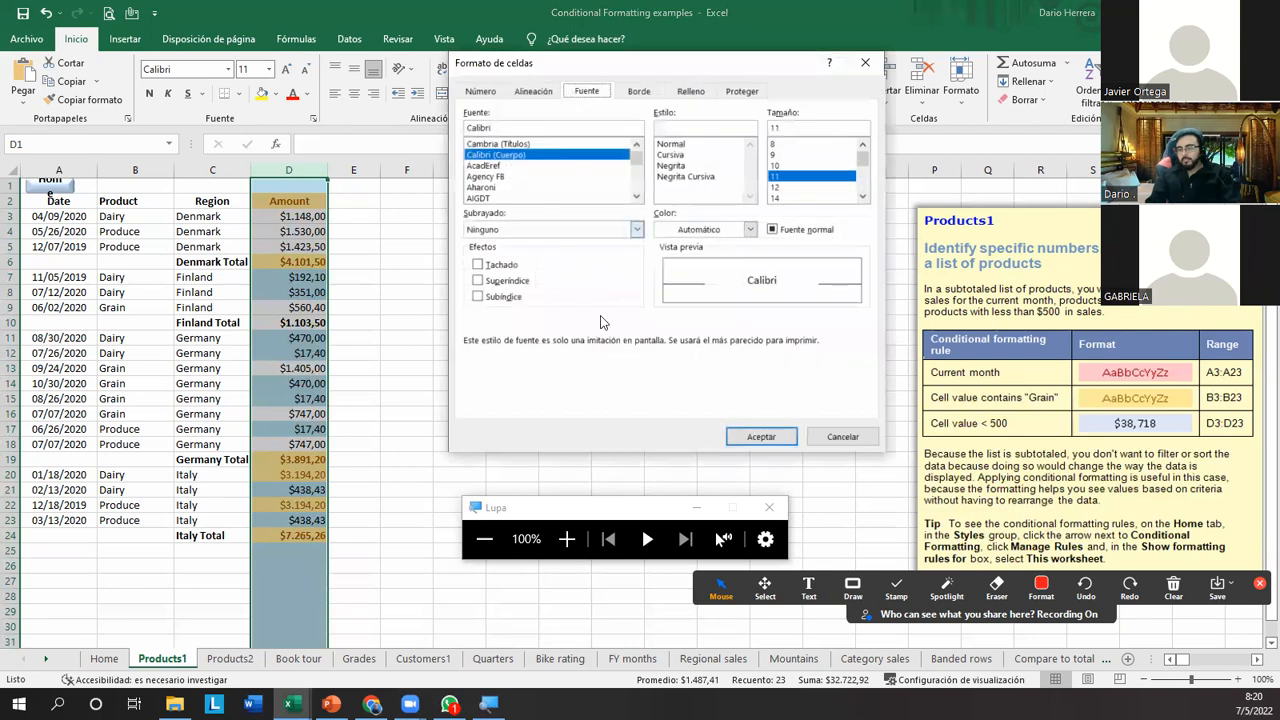
pyautogui.moveTo(637, 72); pyautogui.dragTo(580, 119)
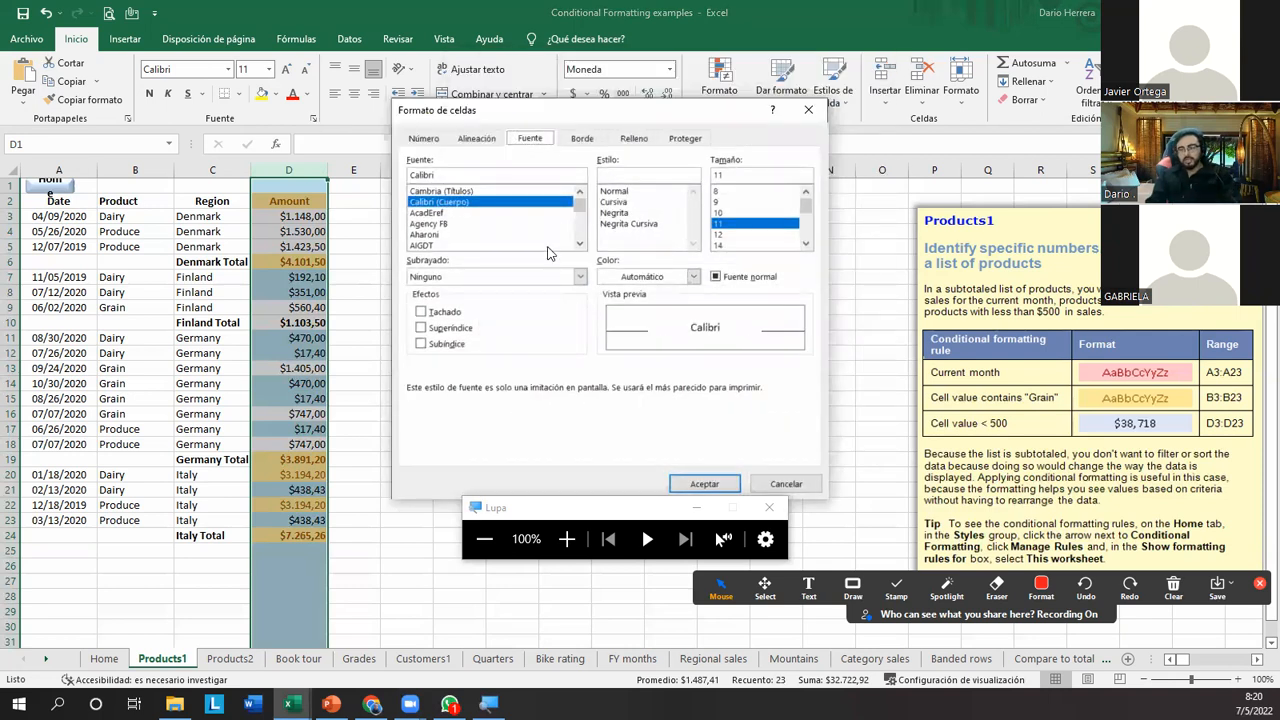
pyautogui.click(775, 485)
# Review the conditional formatting presets and the new rule dialog for column D again, then cancel the dialog.
pyautogui.click(733, 85)
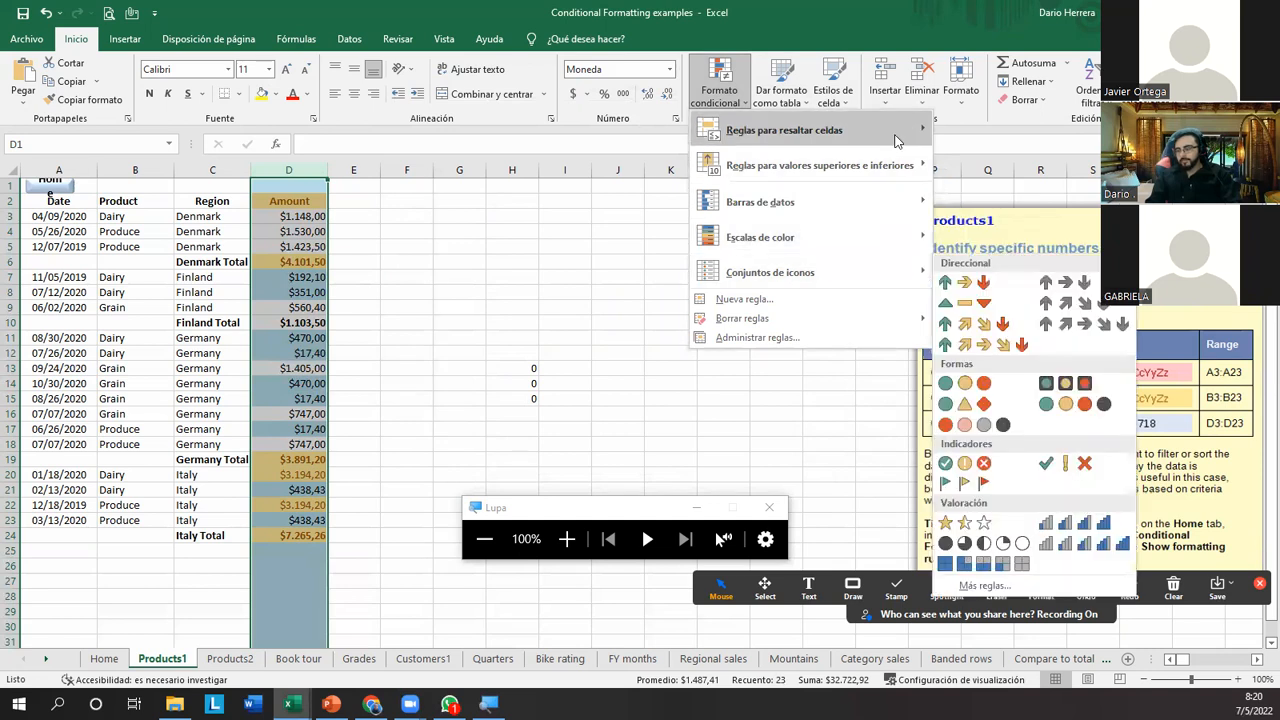
pyautogui.moveTo(897, 140)
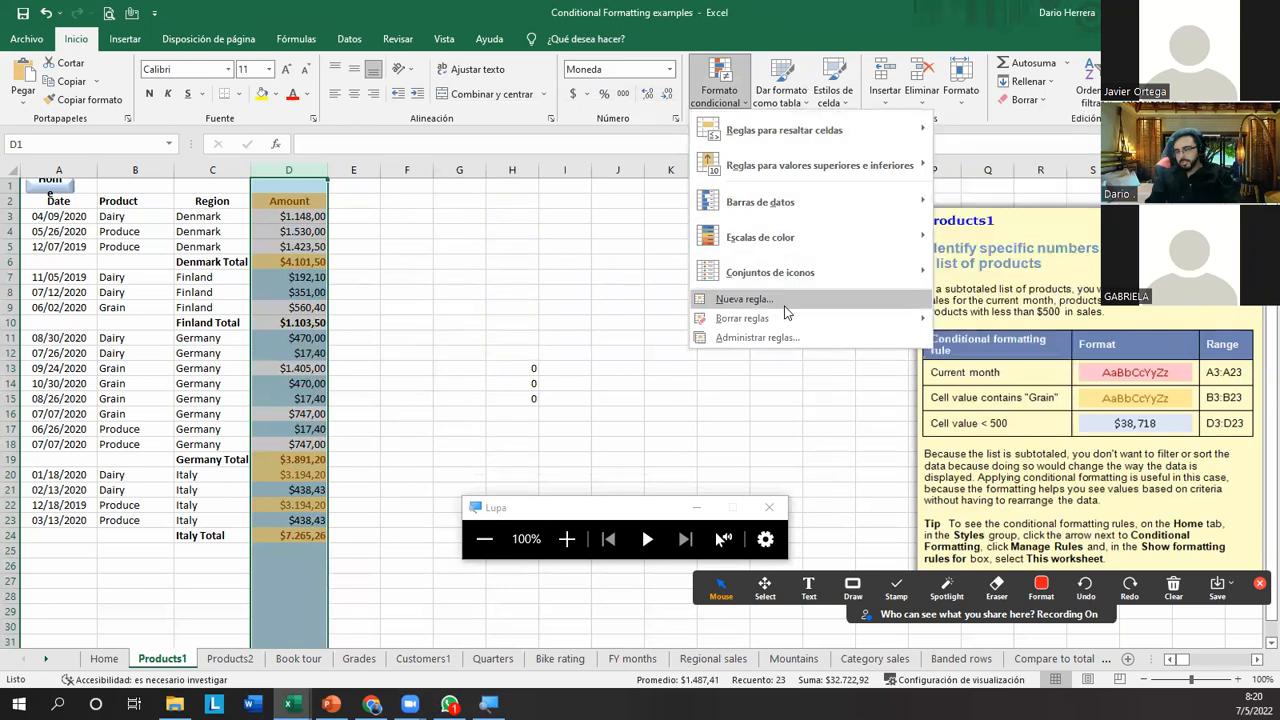
pyautogui.click(744, 299)
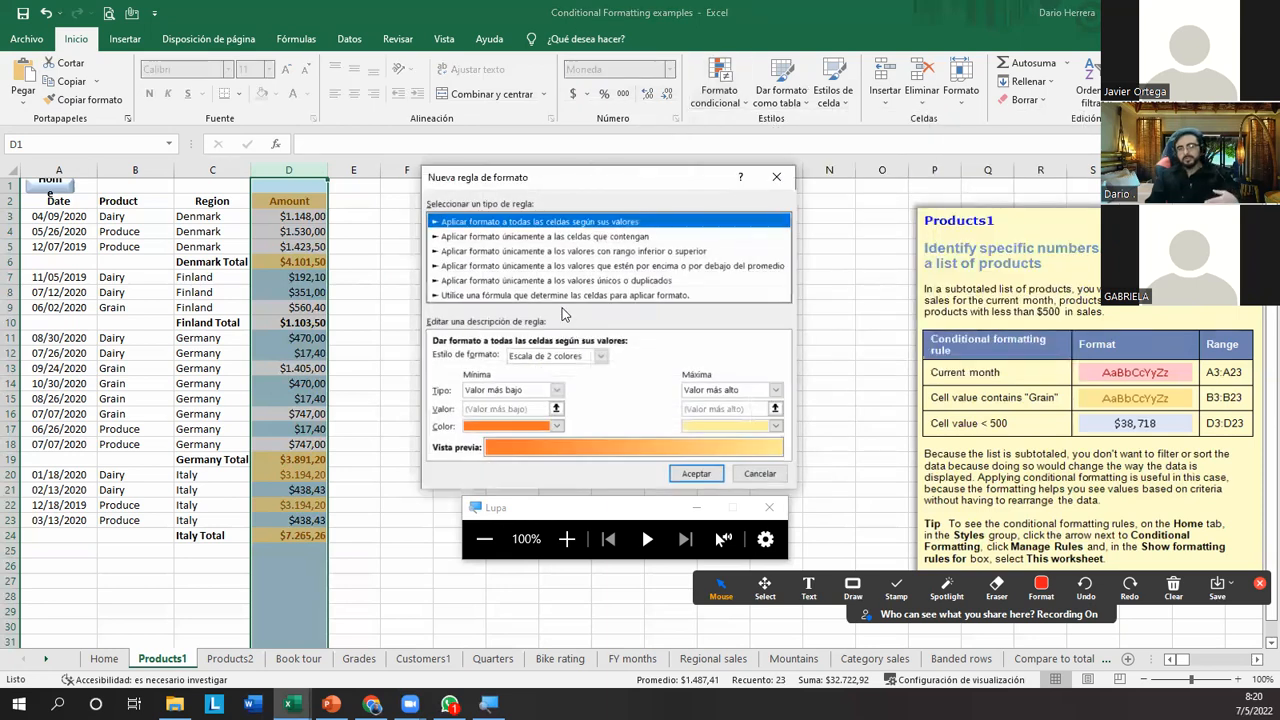
pyautogui.click(758, 474)
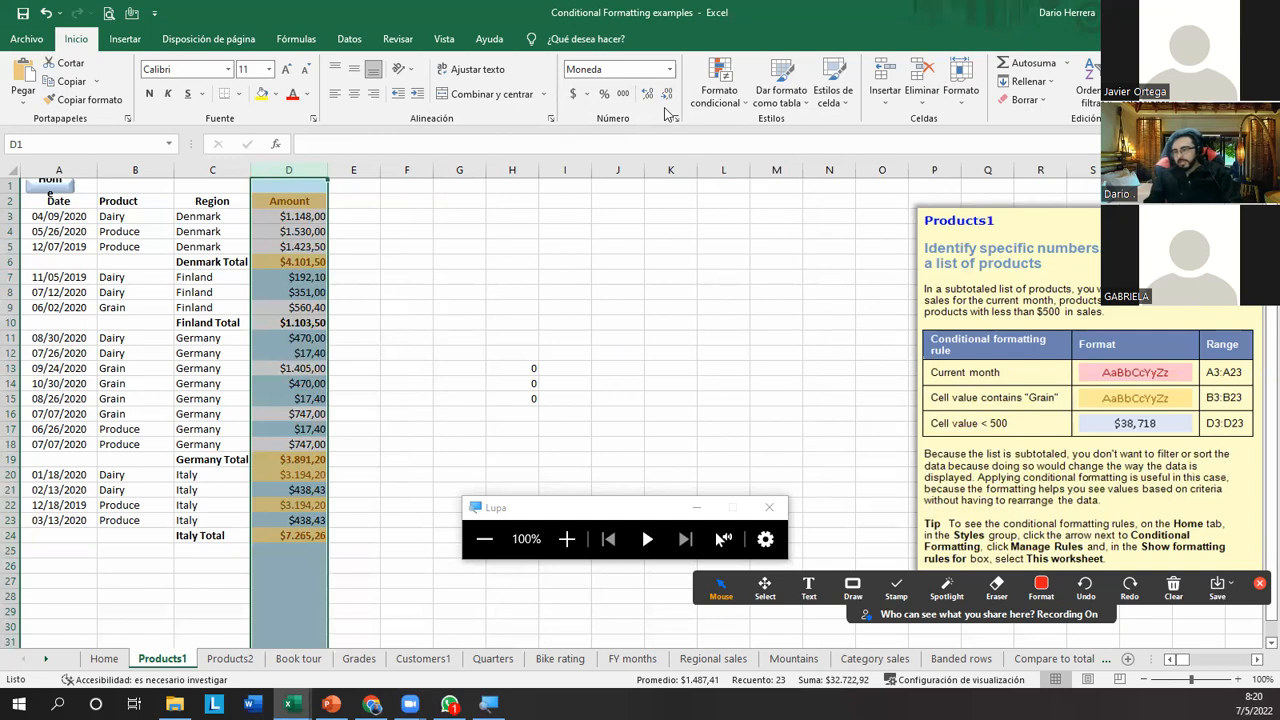
# Clear the conditional formatting rules from the selected Amount column only and deselect the column.
pyautogui.click(719, 88)
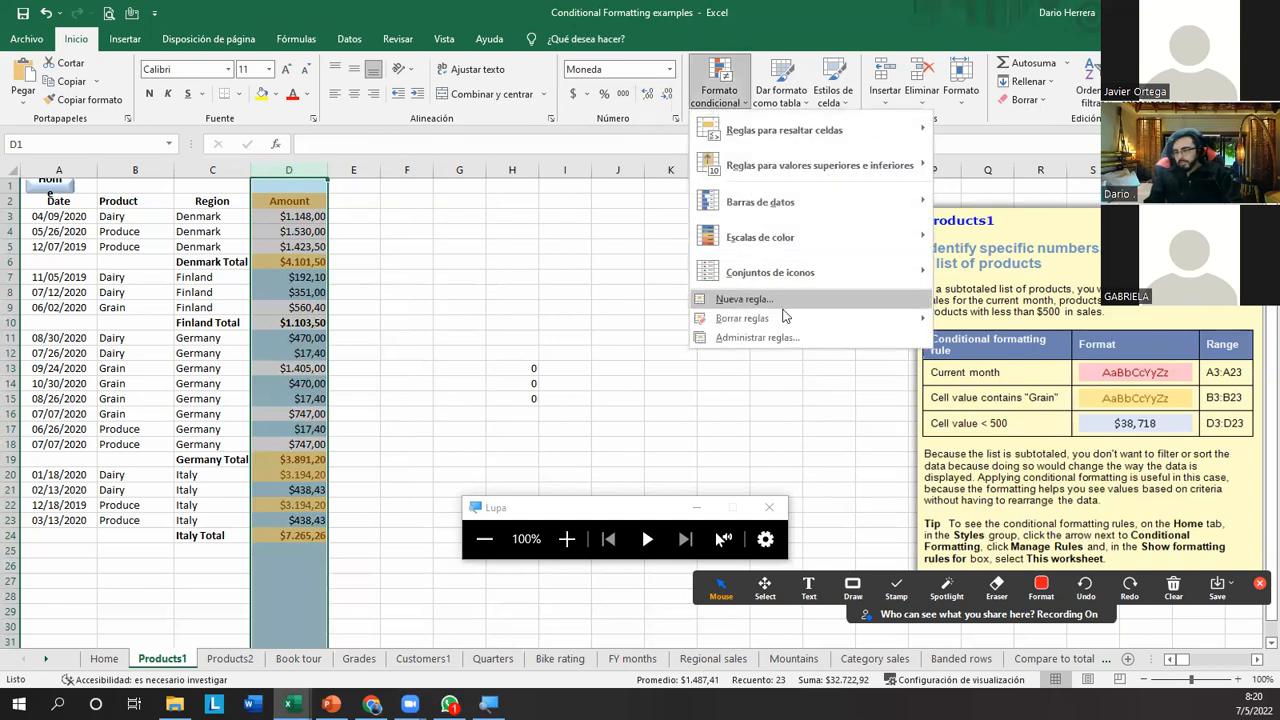
pyautogui.moveTo(786, 325)
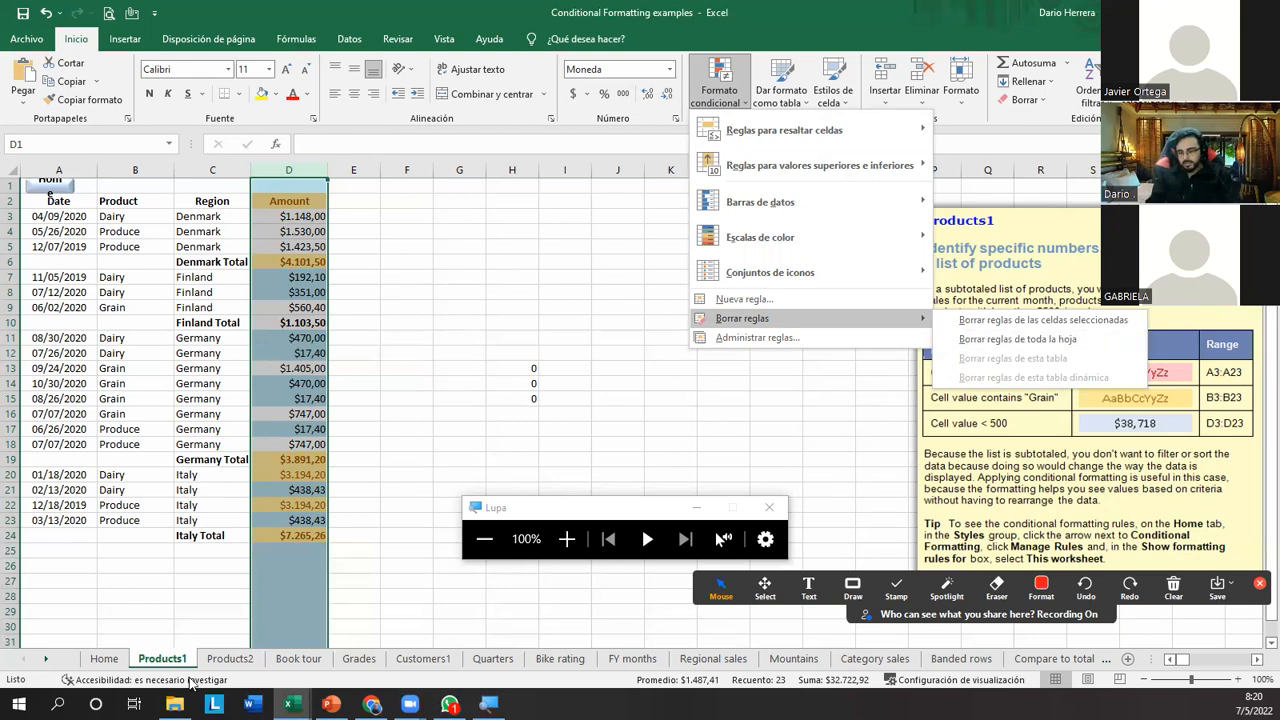
pyautogui.click(1117, 325)
pyautogui.click(420, 342)
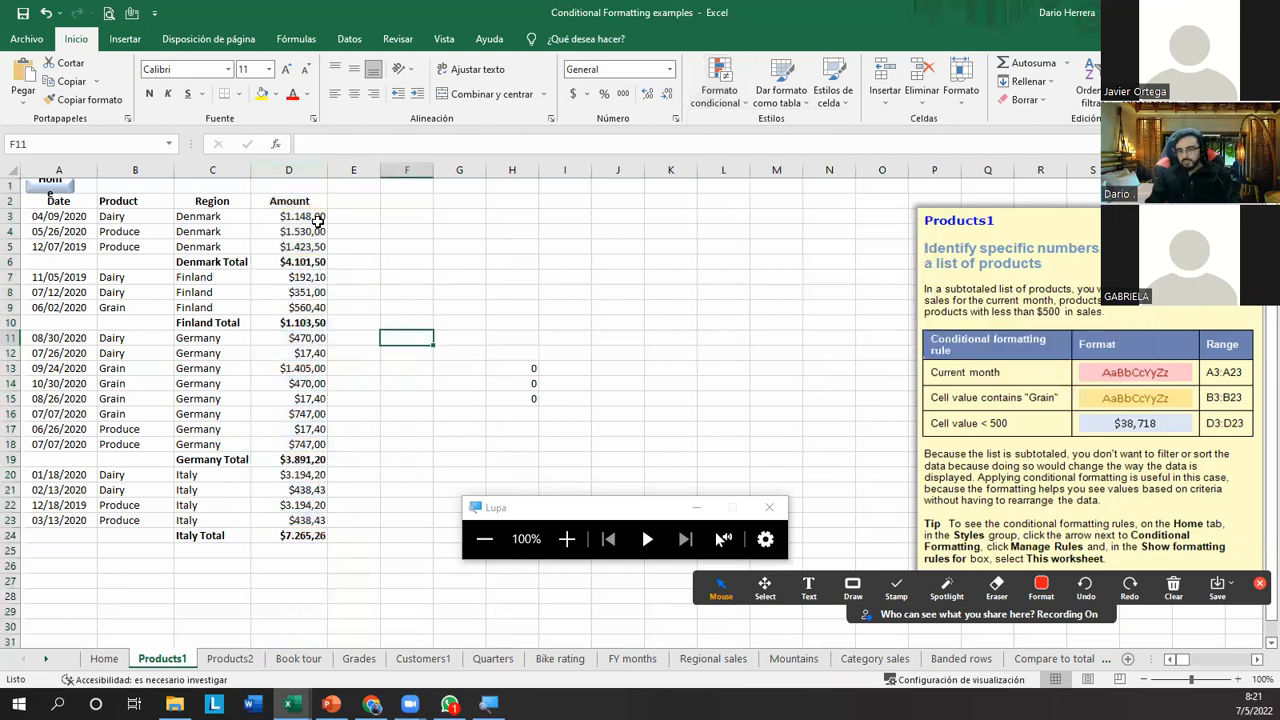
# Start a between-values highlighting rule for the whole Amount column D with limits 1000 and 3000.
pyautogui.click(297, 170)
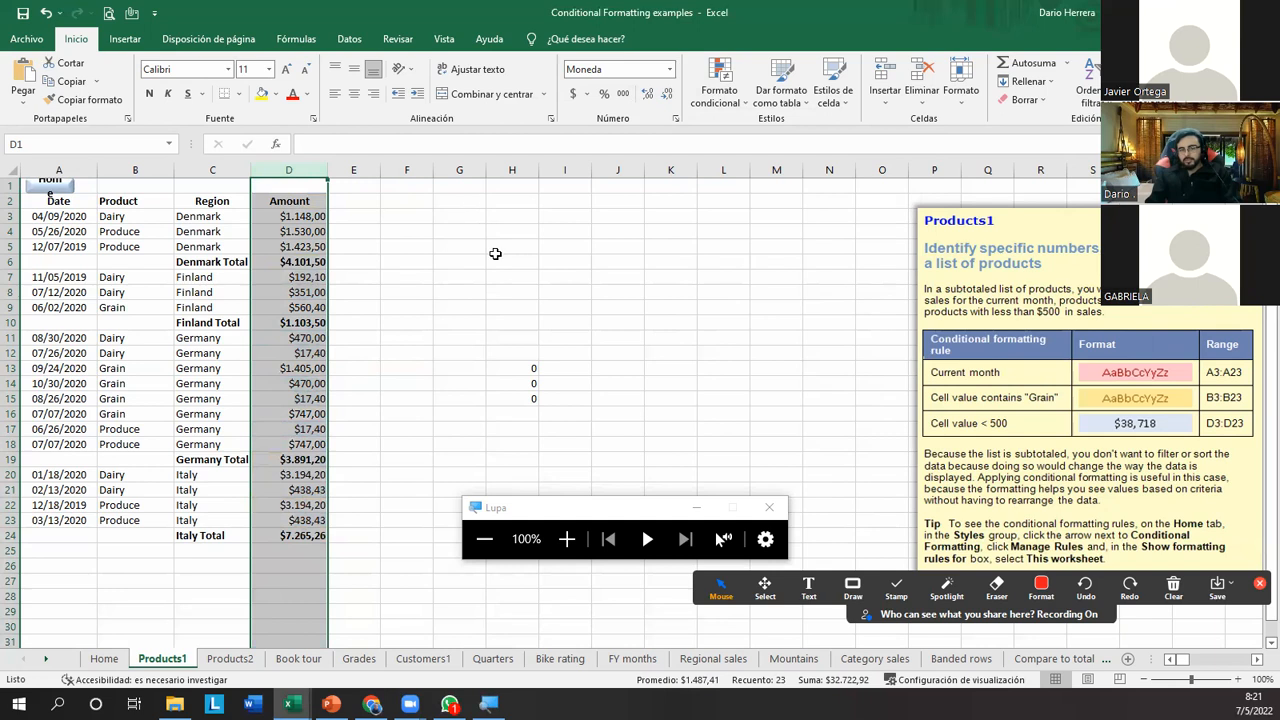
pyautogui.click(717, 80)
pyautogui.moveTo(730, 130)
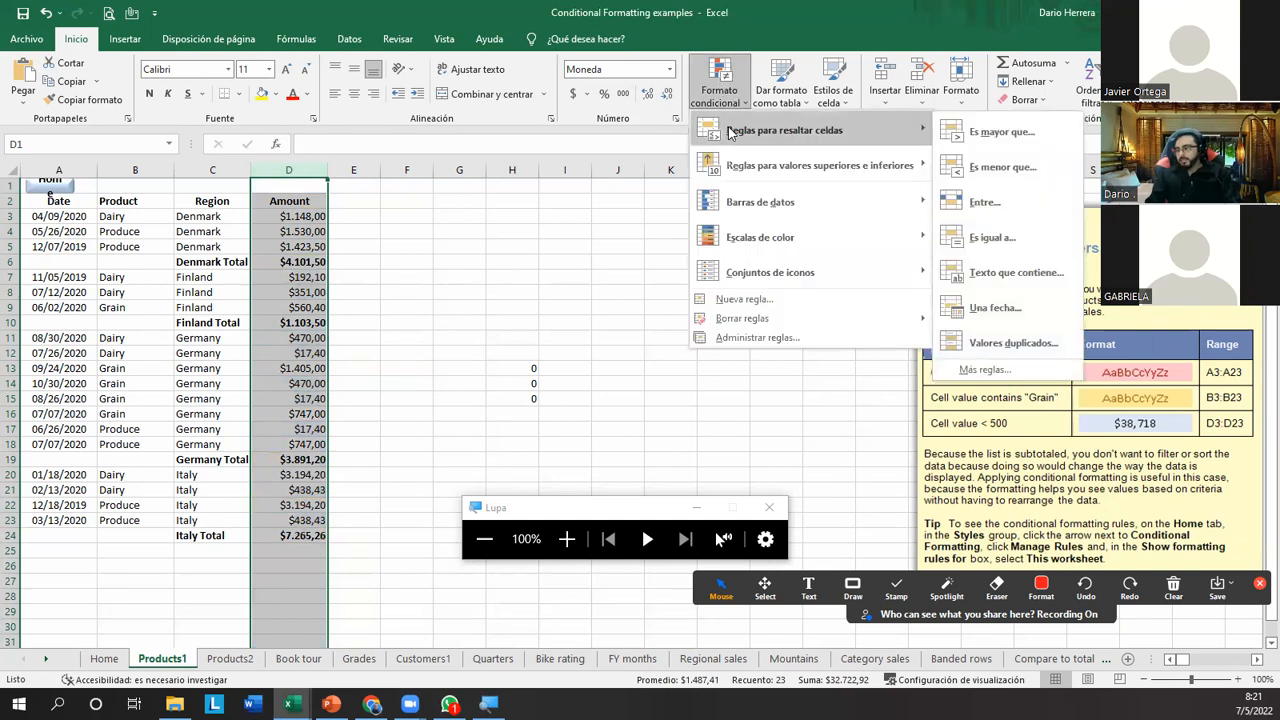
pyautogui.click(1011, 202)
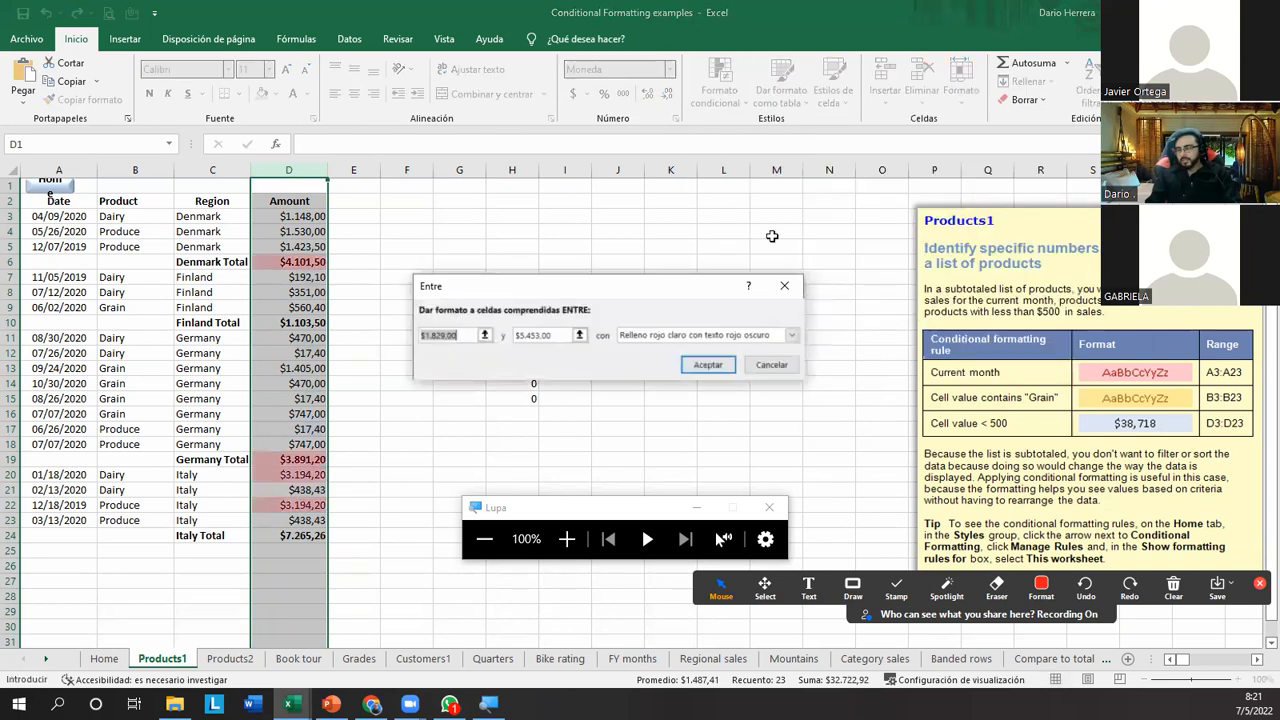
pyautogui.moveTo(568, 506); pyautogui.dragTo(548, 398)
pyautogui.click(547, 432)
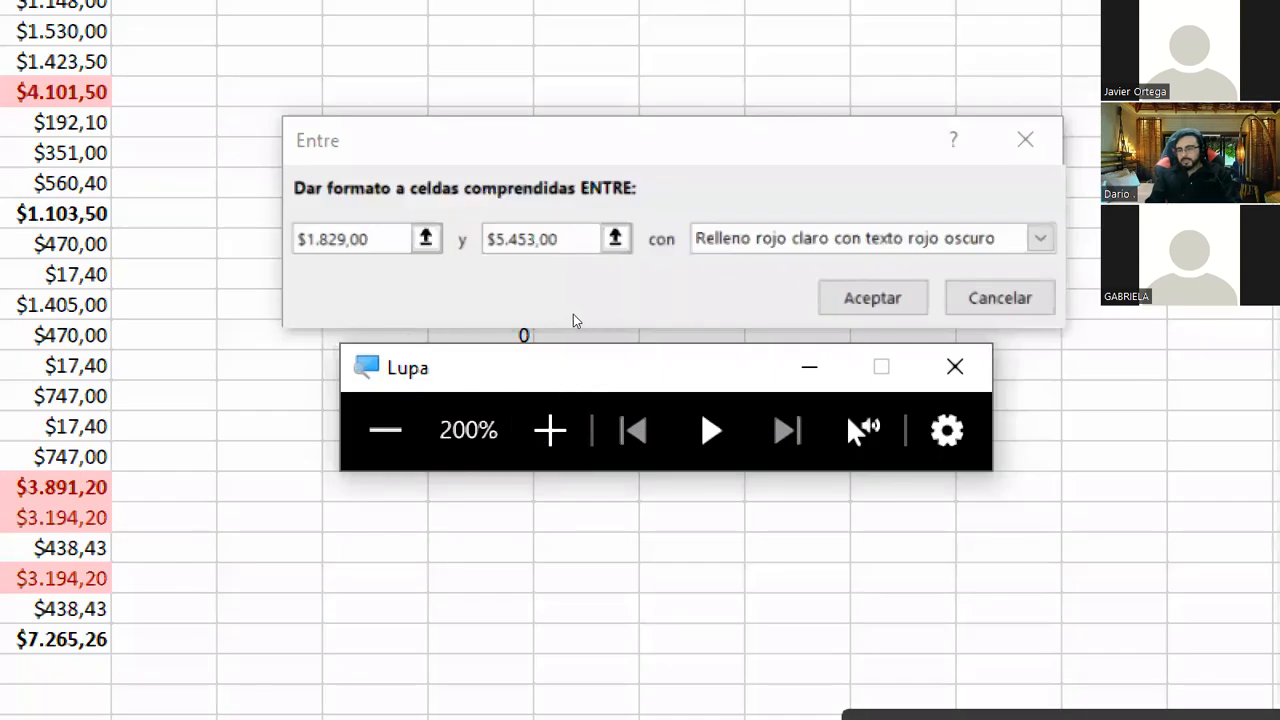
pyautogui.click(425, 333)
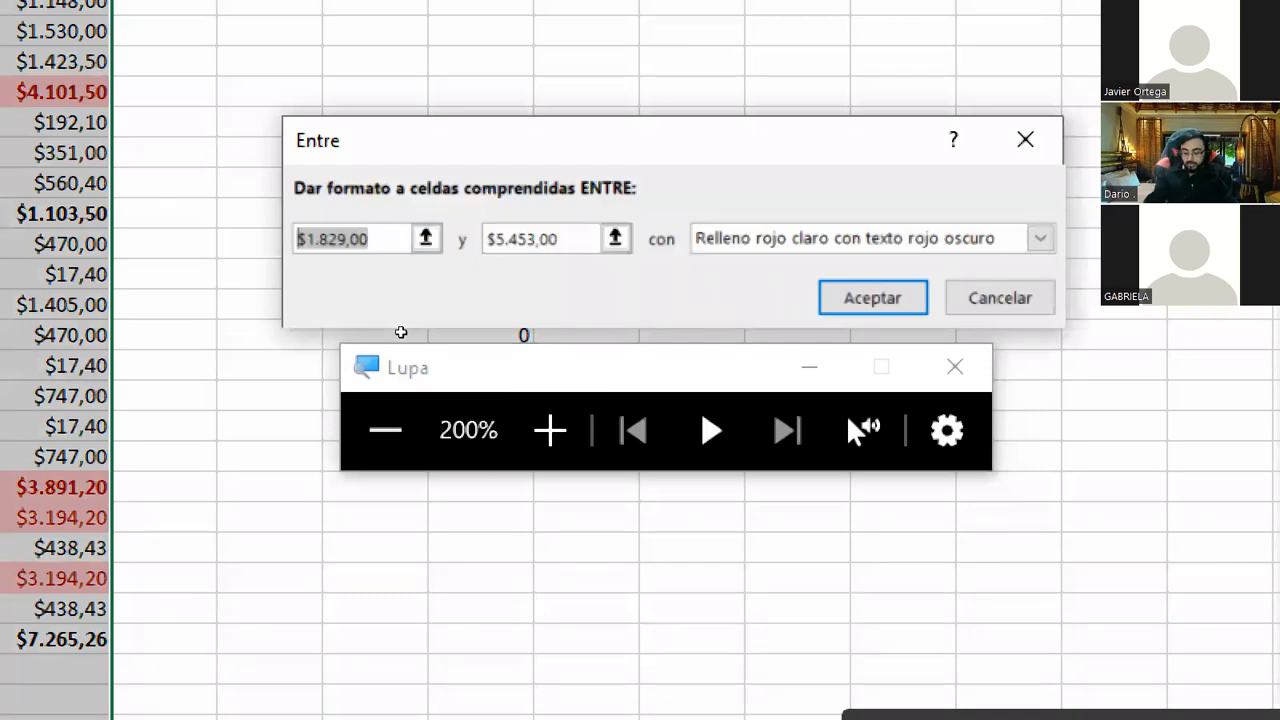
pyautogui.write('1000')
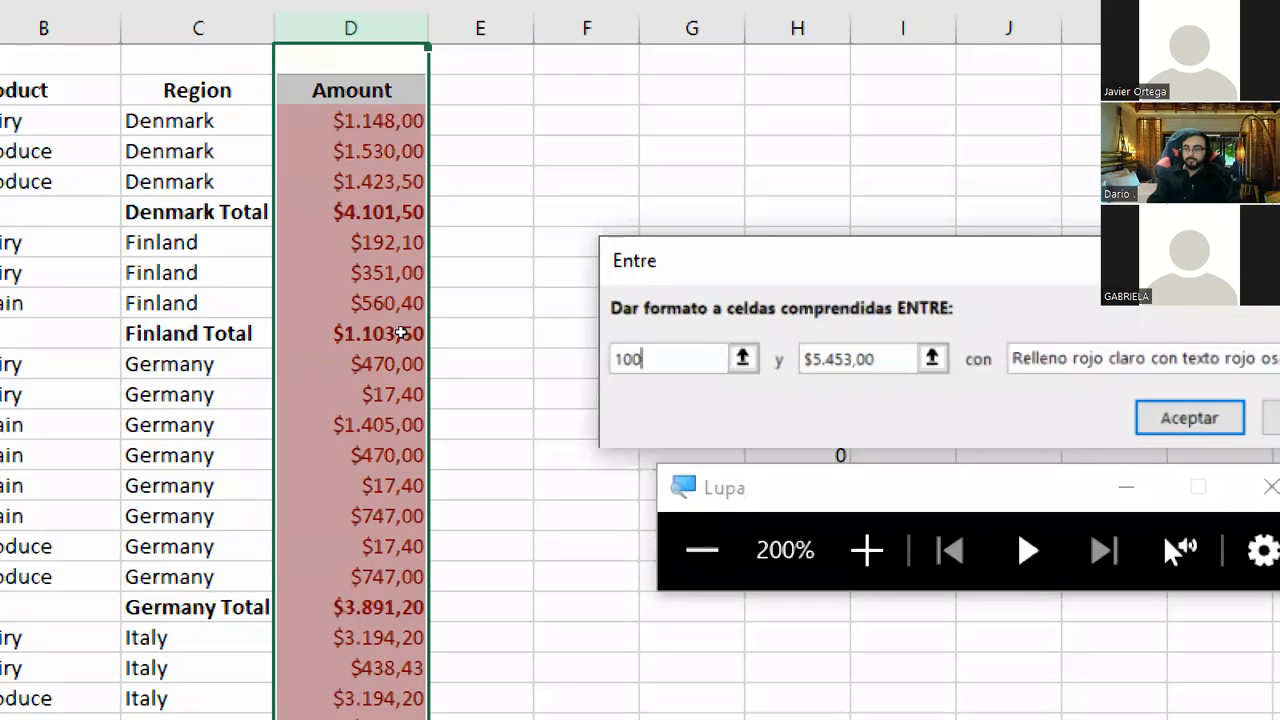
pyautogui.press('Tab')
pyautogui.write('3000')
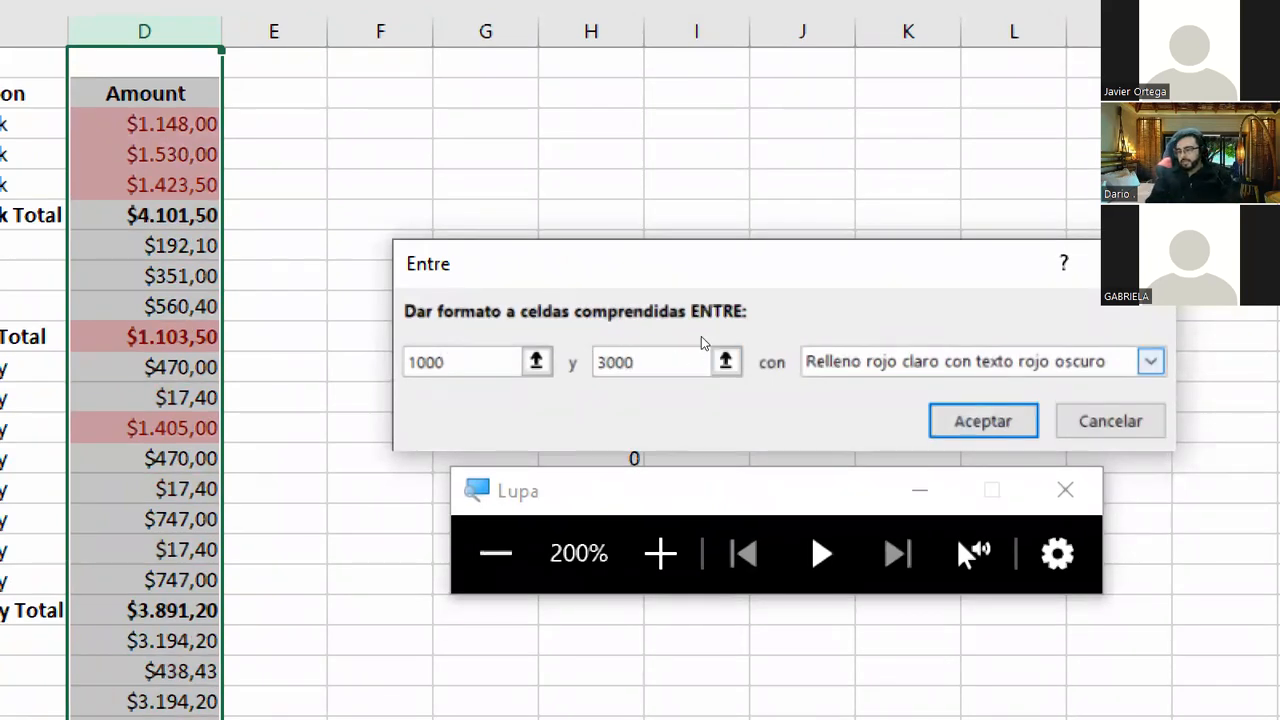
# Try the Texto rojo format, switch it to Relleno amarillo con texto amarillo oscuro and apply the between rule.
pyautogui.click(1150, 361)
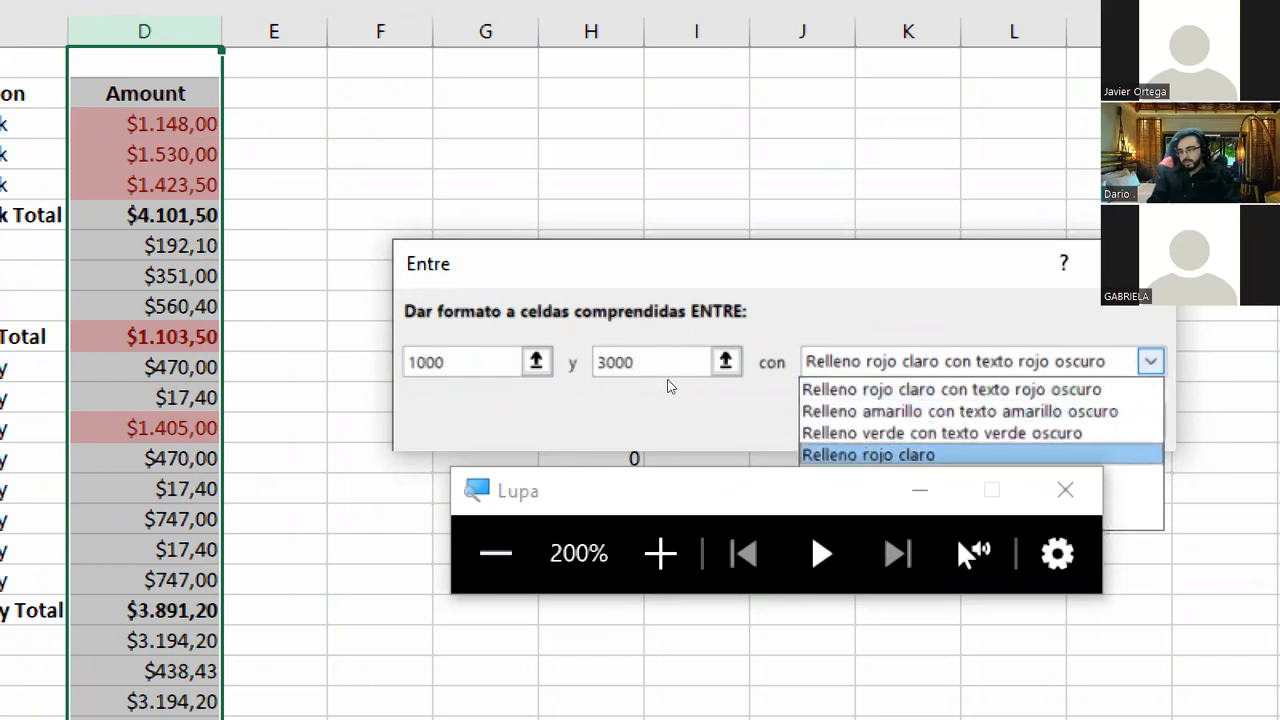
pyautogui.click(880, 476)
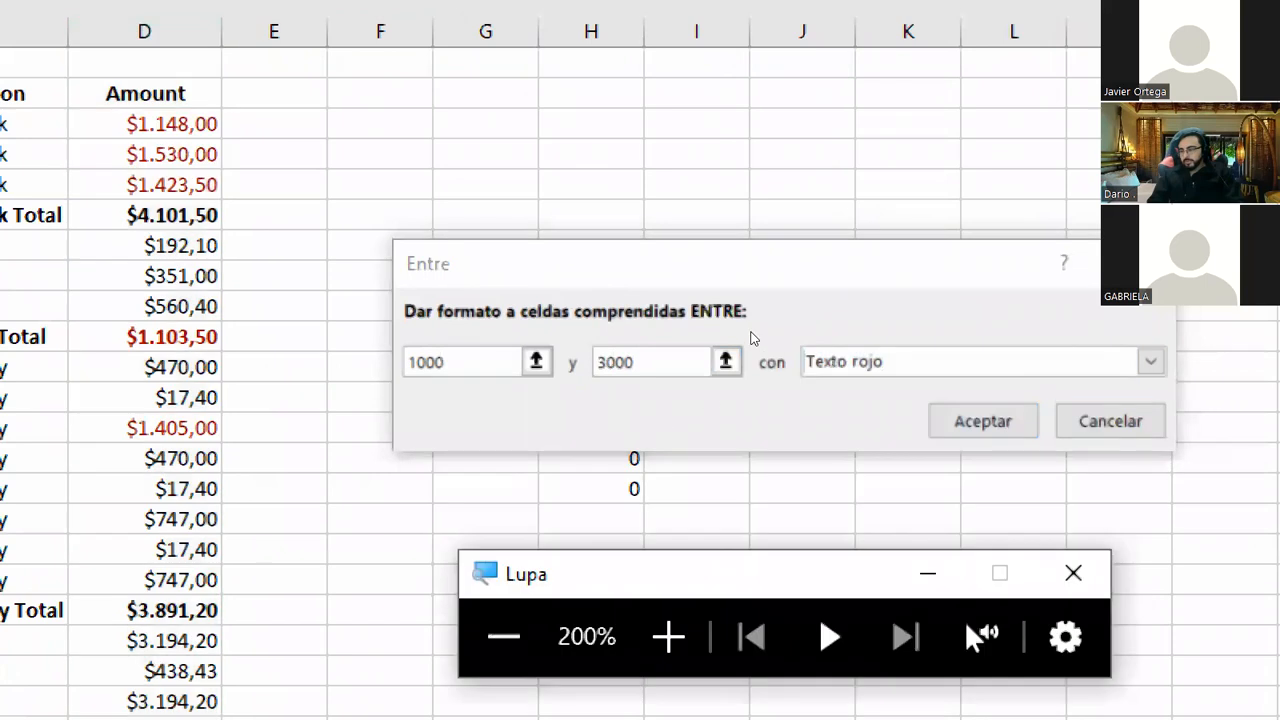
pyautogui.click(1150, 361)
pyautogui.press('Down')
pyautogui.press('Down')
pyautogui.press('Down')
pyautogui.press('Down')
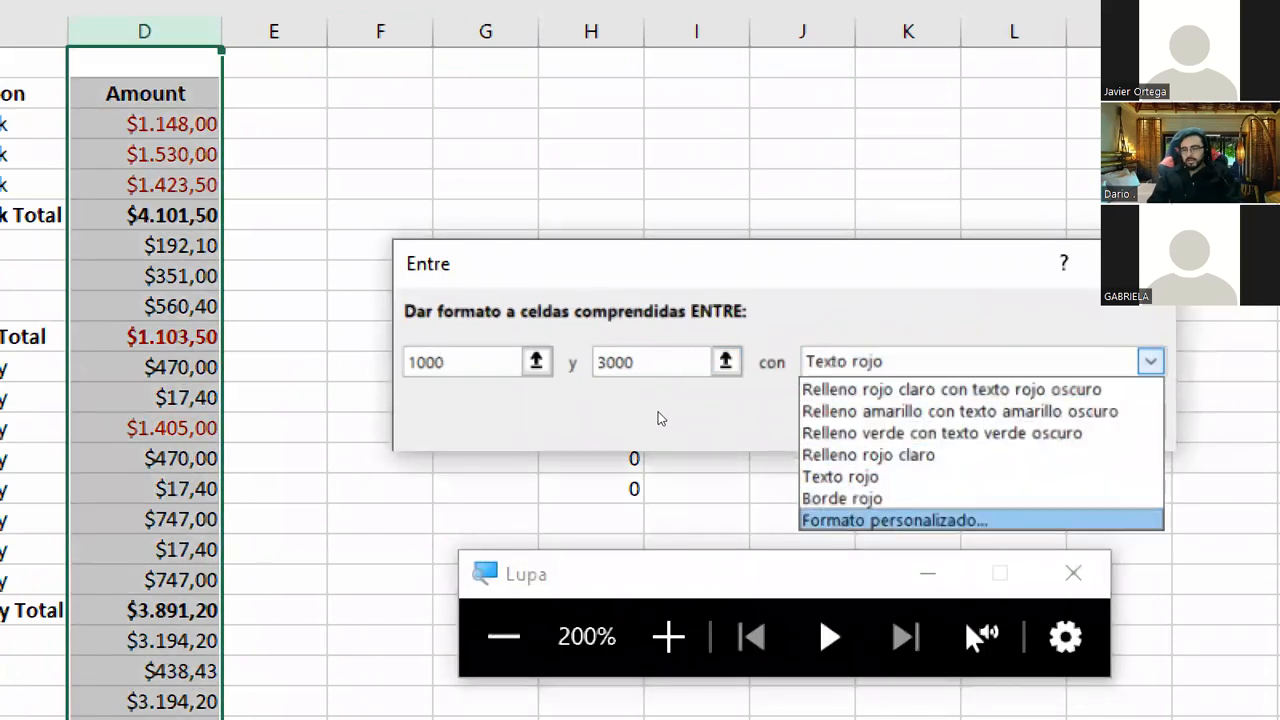
pyautogui.press('Up')
pyautogui.press('Up')
pyautogui.press('Up')
pyautogui.press('Up')
pyautogui.press('Up')
pyautogui.press('Up')
pyautogui.press('Down')
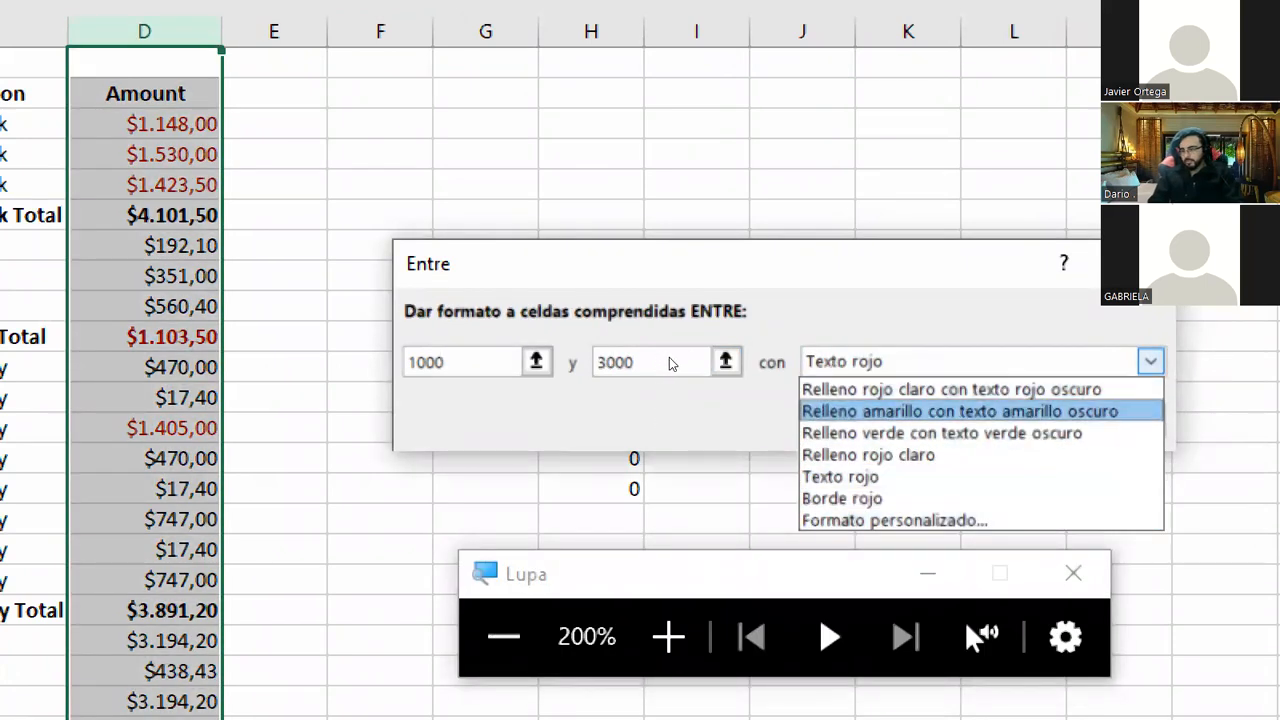
pyautogui.press('Return')
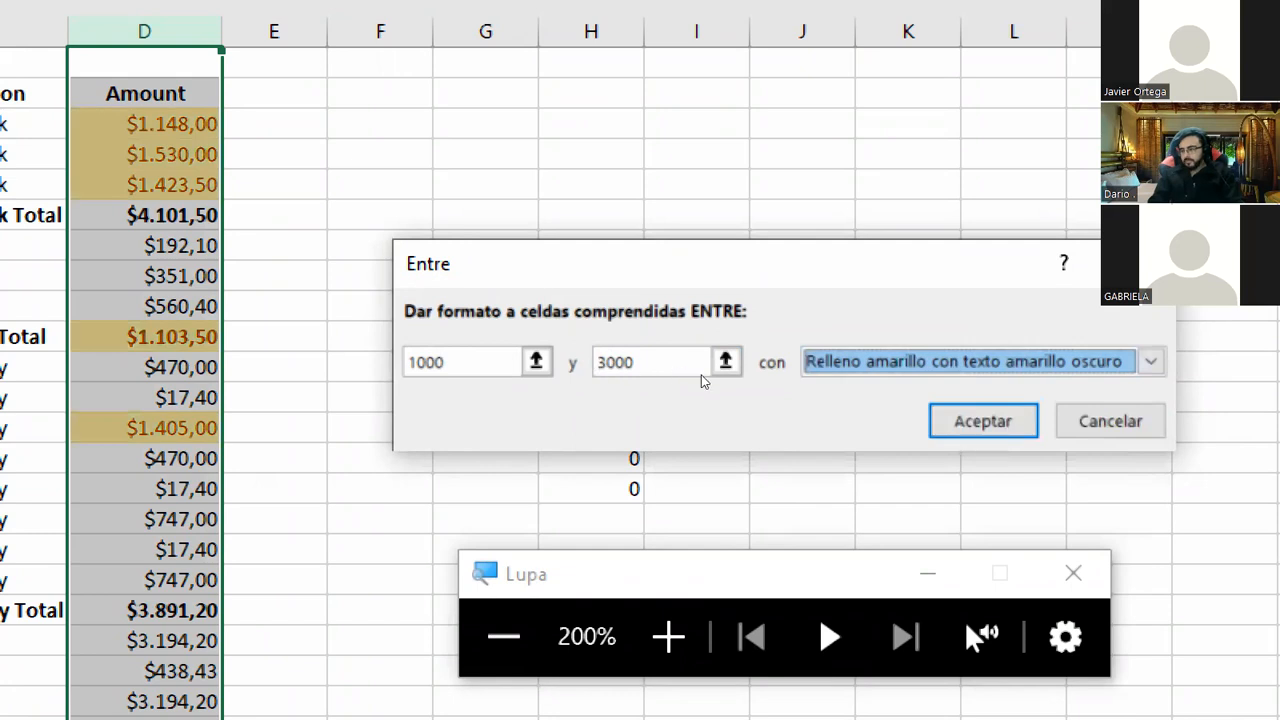
pyautogui.press('Return')
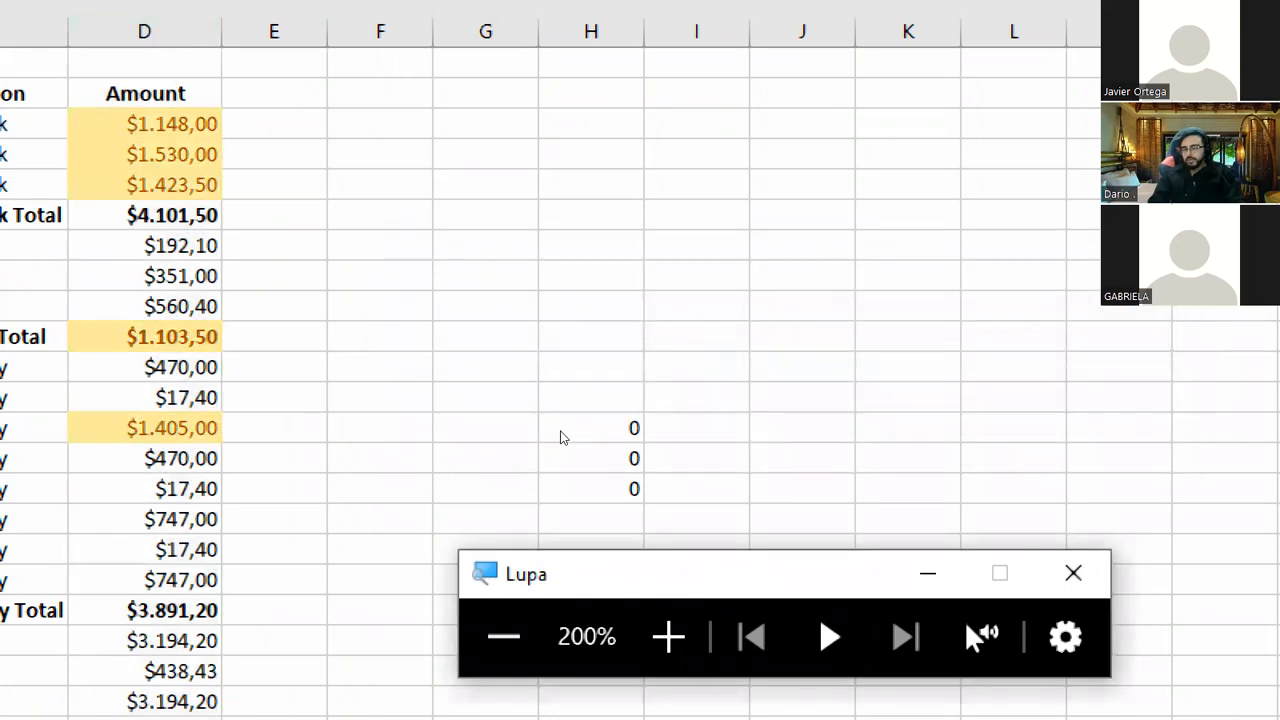
# Test the rule's lower limit by setting the Amount of the 06/26/2020 Germany Produce row, D17, to 1000.
pyautogui.click(302, 247)
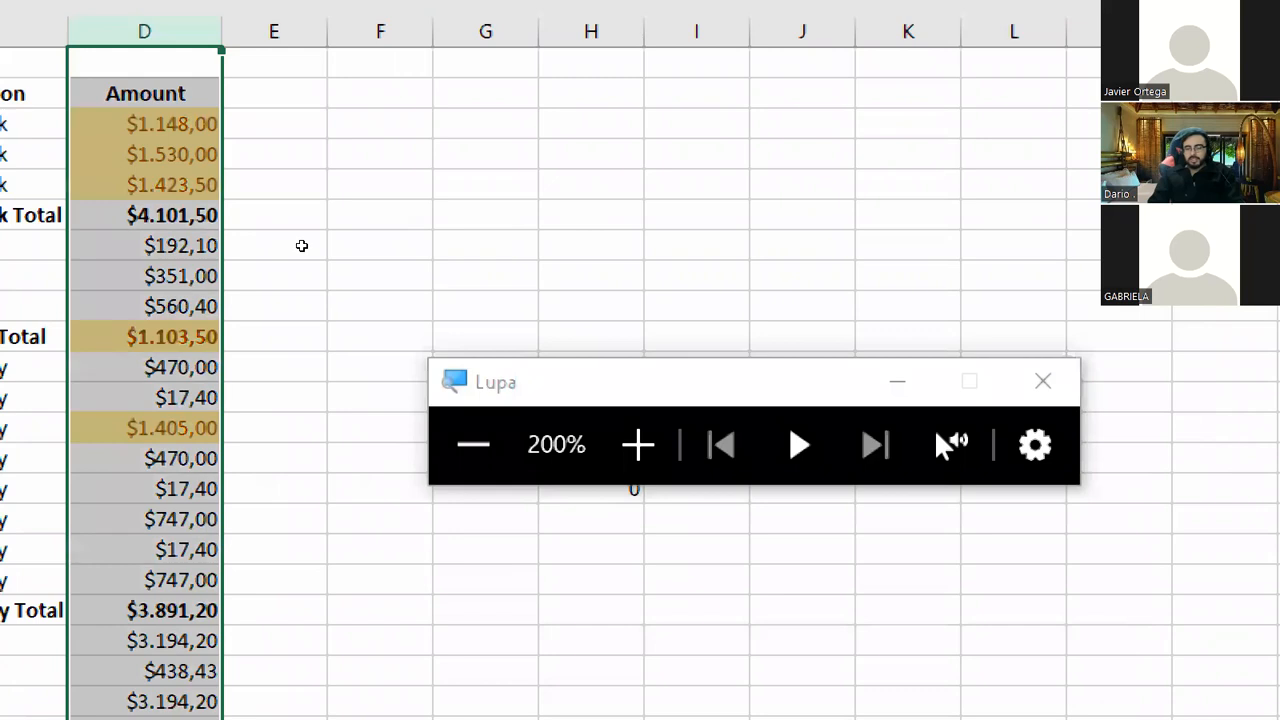
pyautogui.moveTo(303, 211); pyautogui.dragTo(318, 443)
pyautogui.scroll(-1, 319, 437)
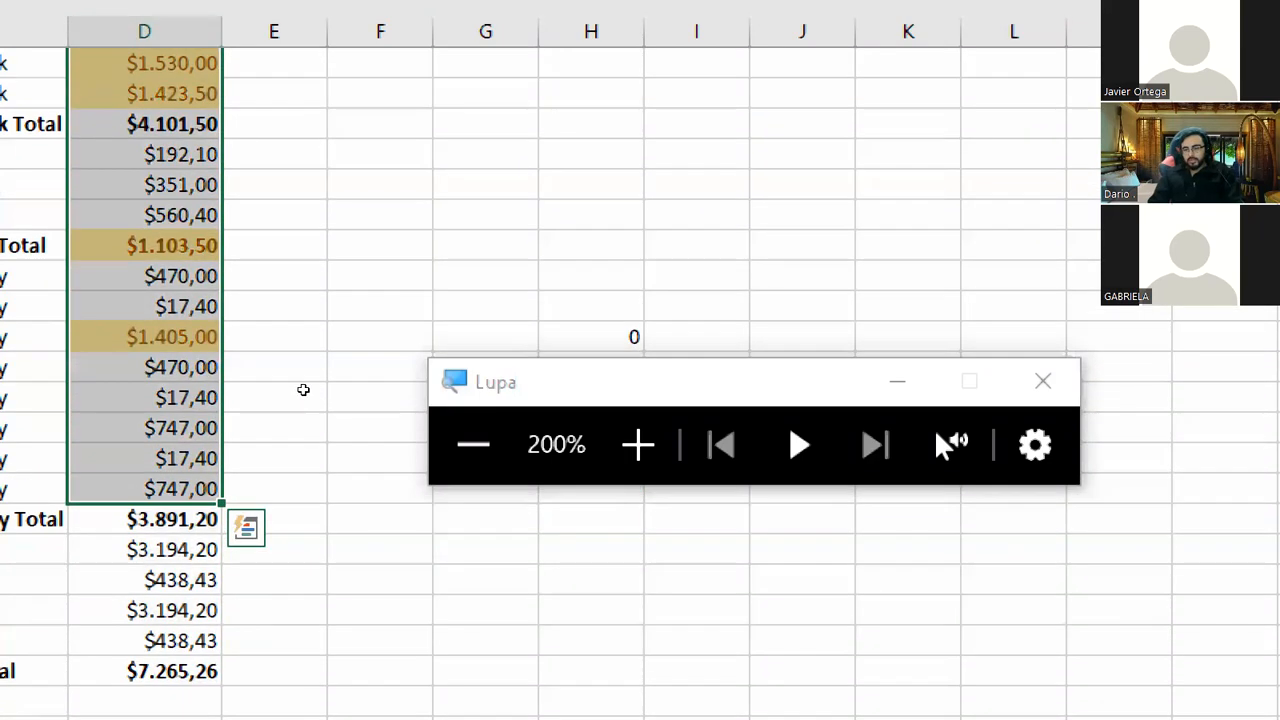
pyautogui.click(303, 383)
pyautogui.write('1000')
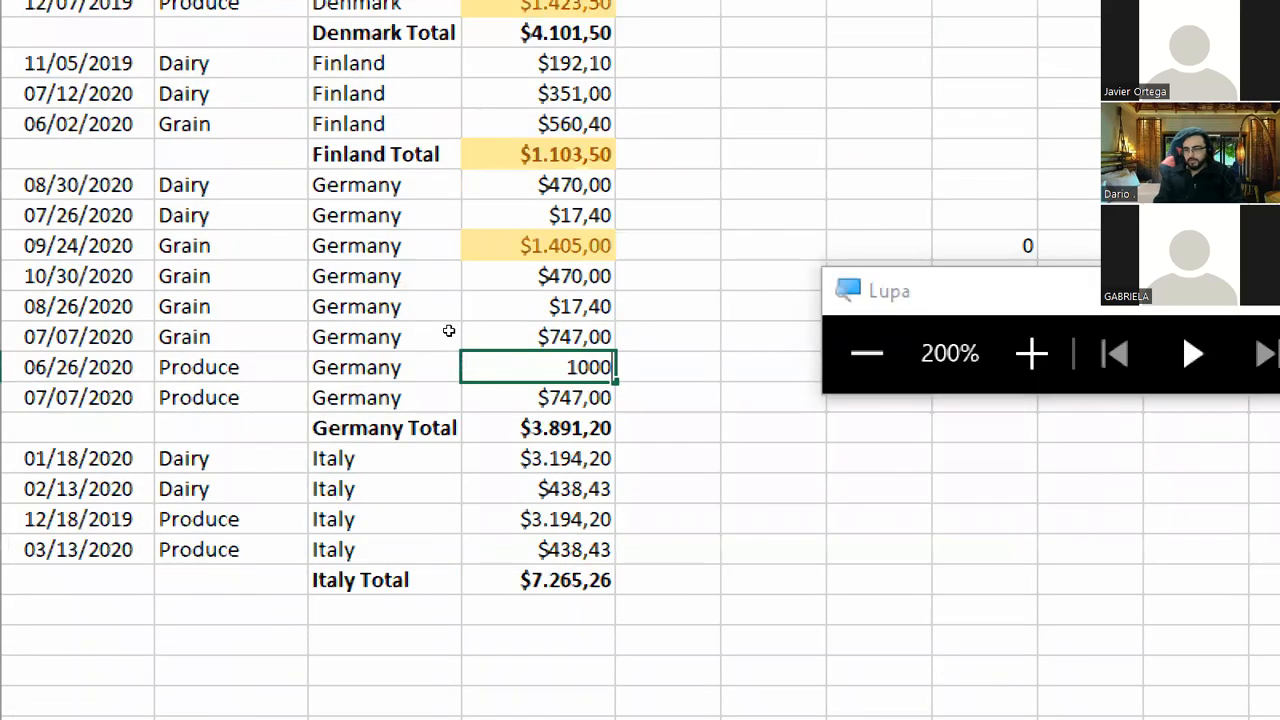
pyautogui.press('Return')
pyautogui.press('Up')
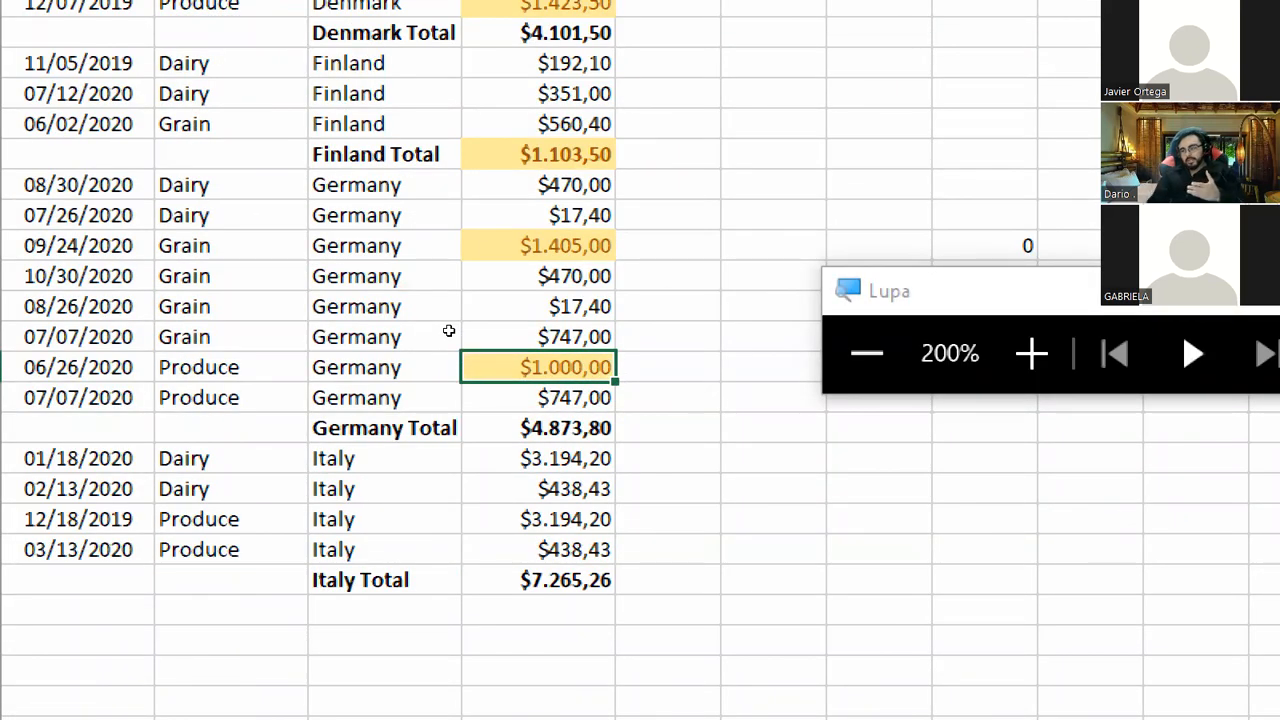
# Test the rule's upper limit by setting the Amount in D17 to 3000.
pyautogui.press('F2')
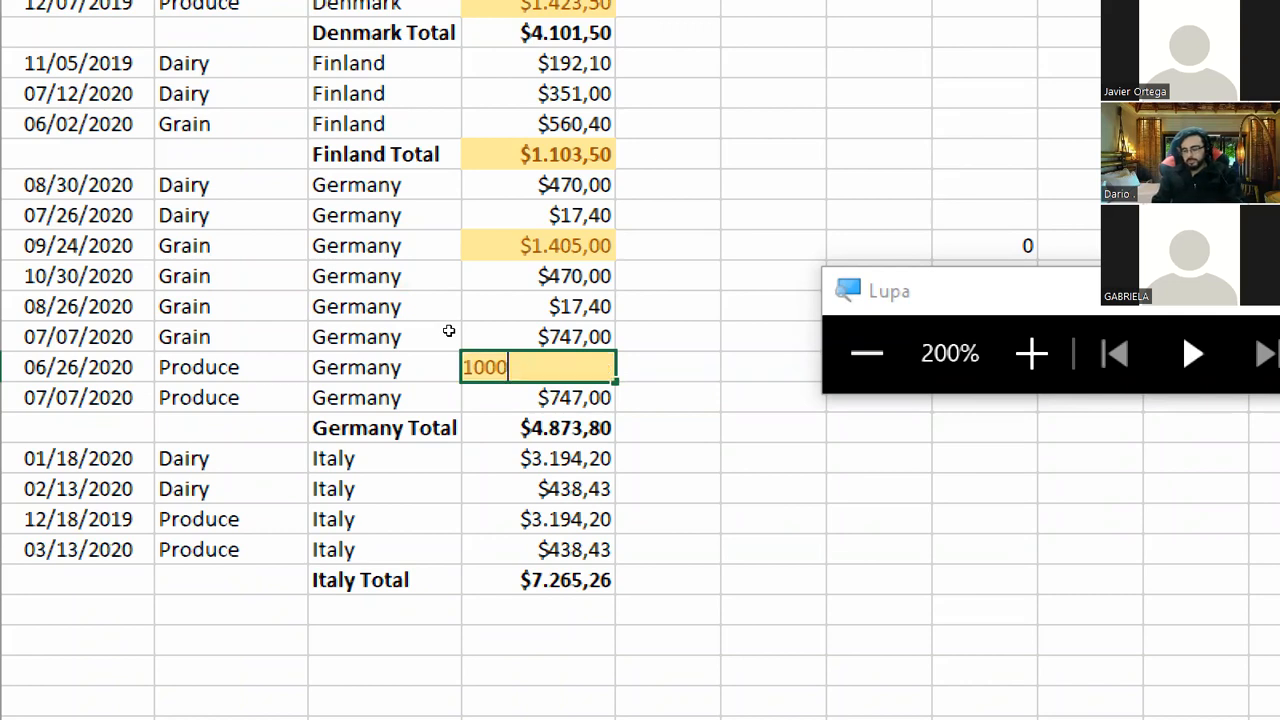
pyautogui.press('BackSpace')
pyautogui.press('BackSpace')
pyautogui.press('BackSpace')
pyautogui.press('BackSpace')
pyautogui.write('3000')
pyautogui.press('Return')
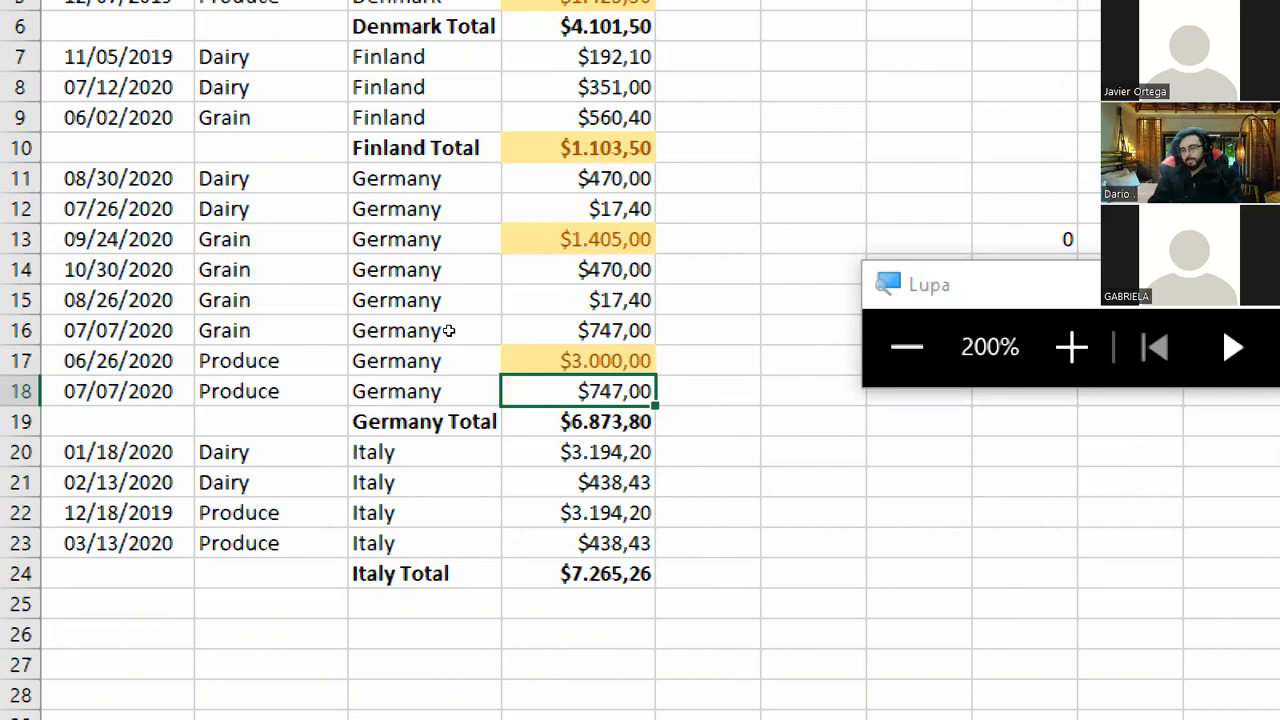
pyautogui.press('Up')
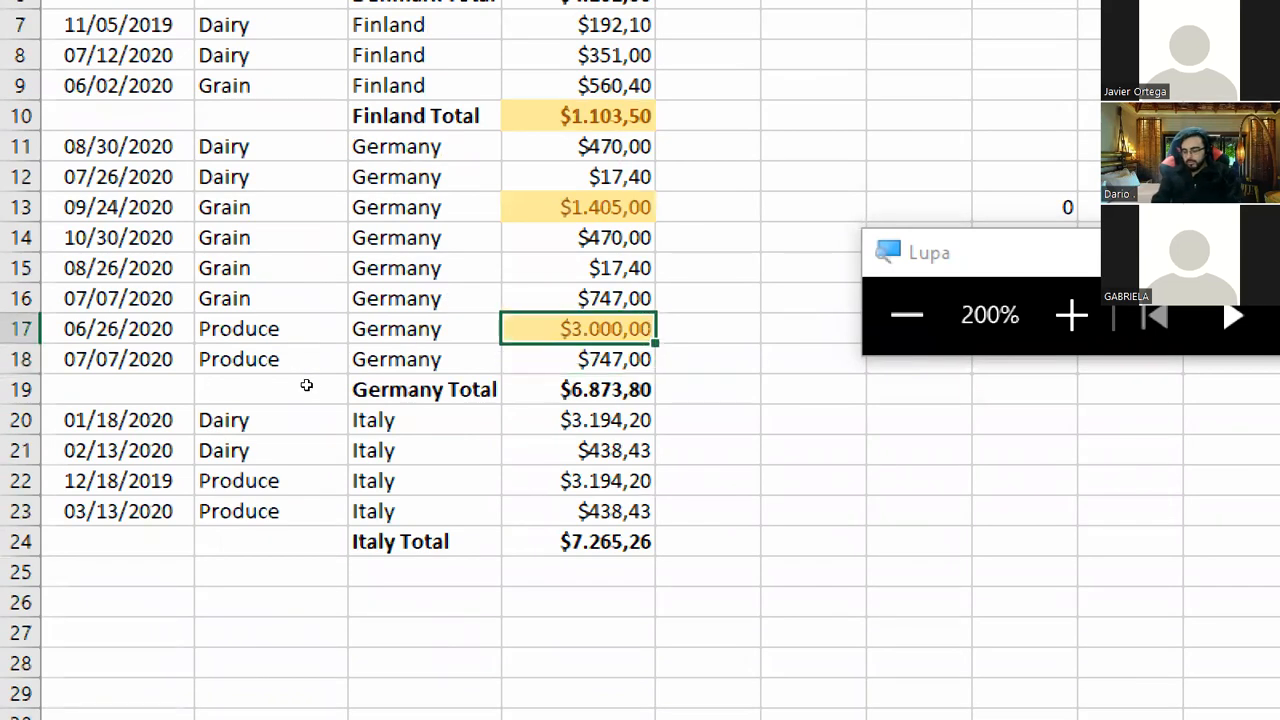
pyautogui.write('999,999999999')
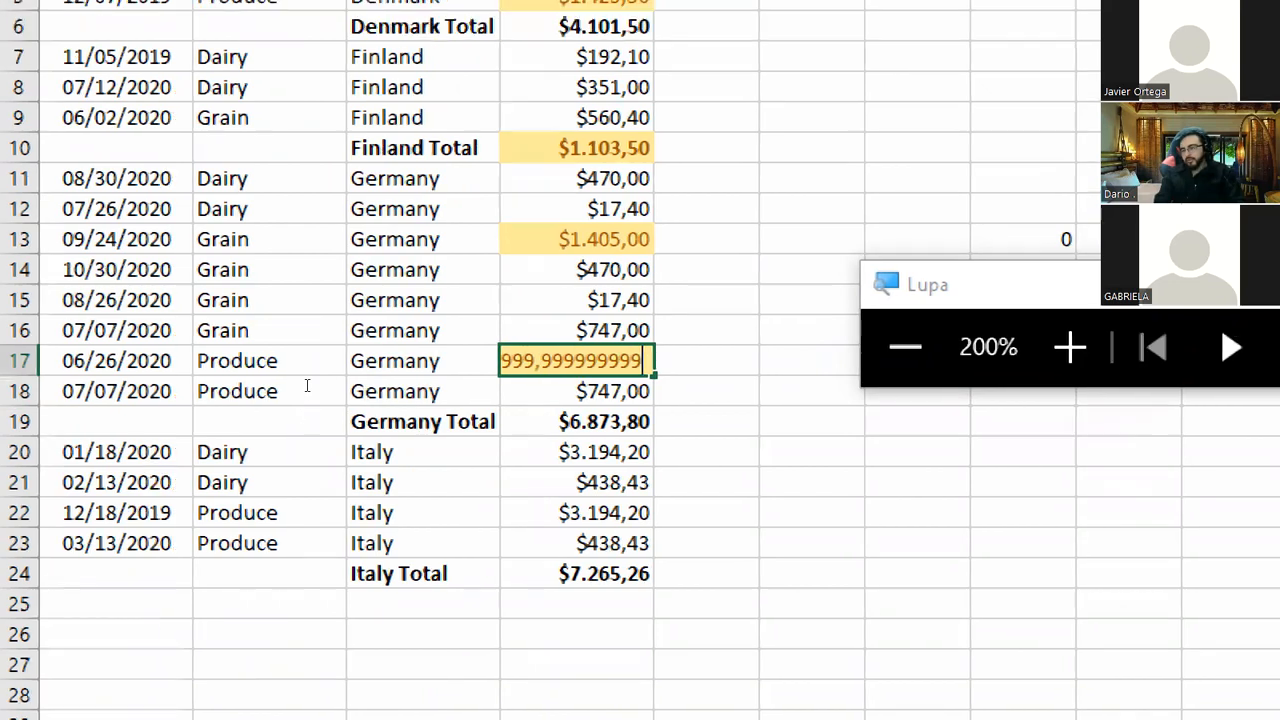
pyautogui.write('99999999999999')
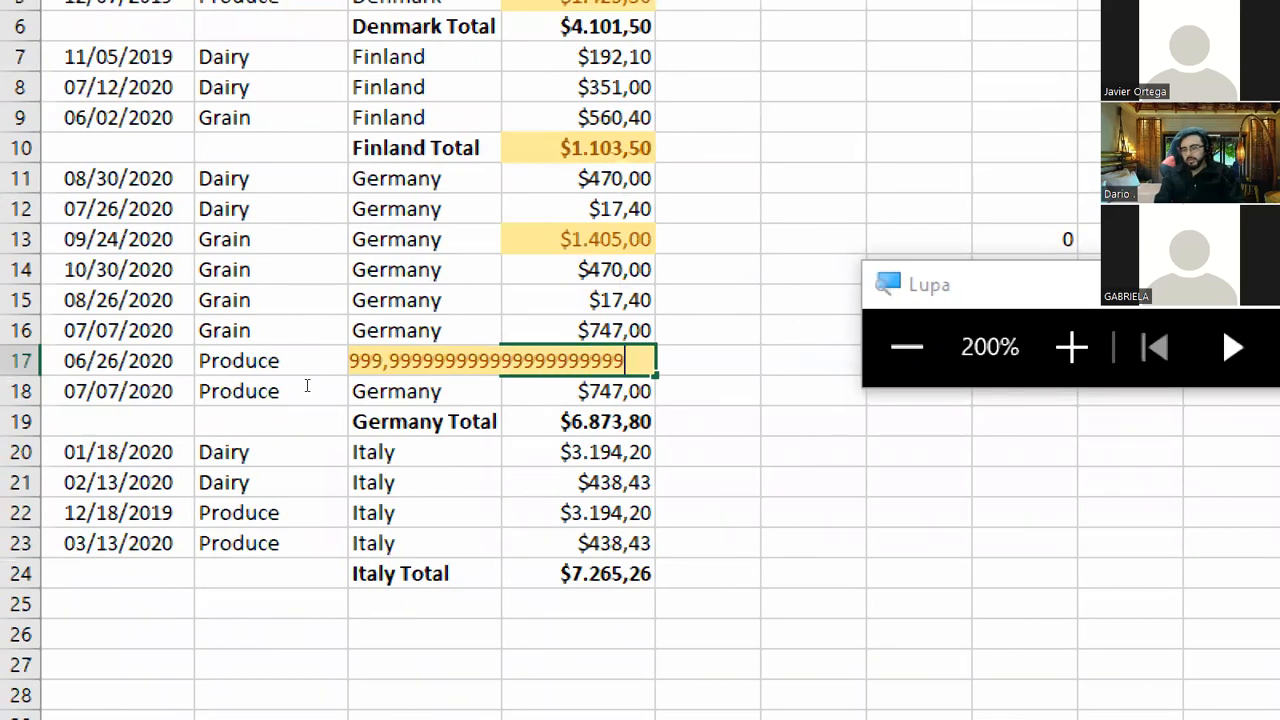
pyautogui.press('Return')
pyautogui.press('Up')
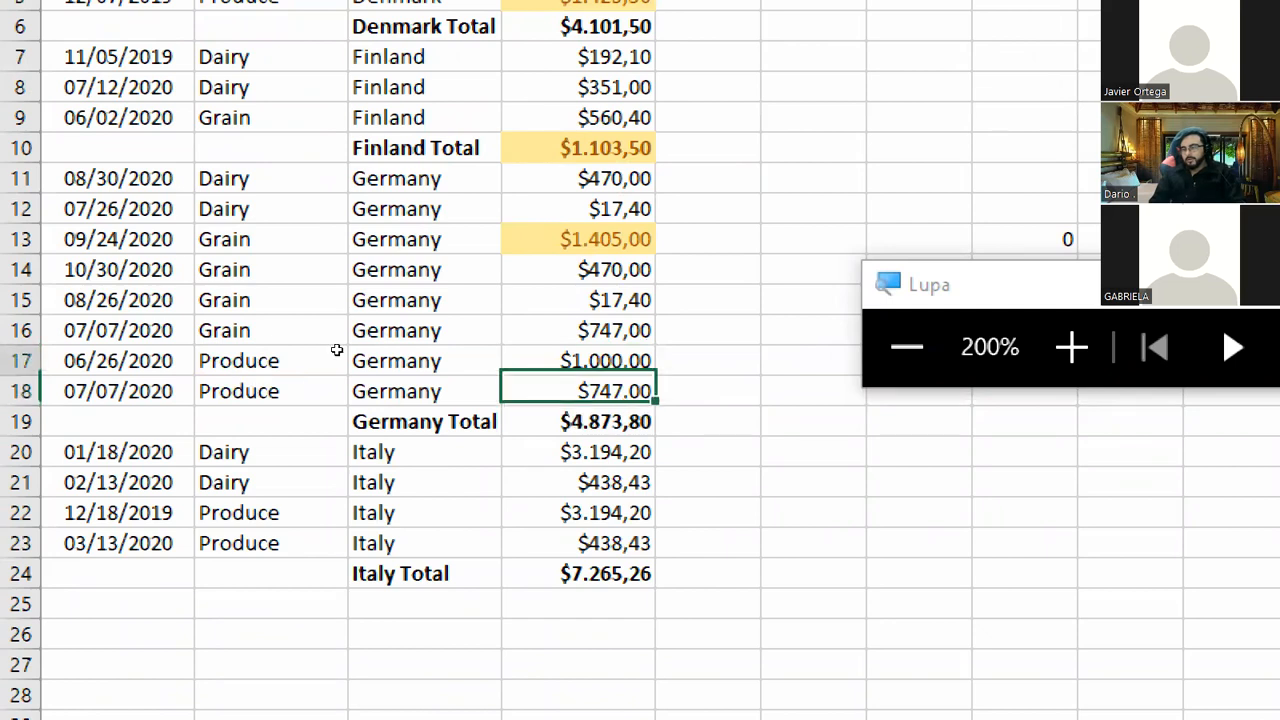
pyautogui.hotkey('shift', 'Left')
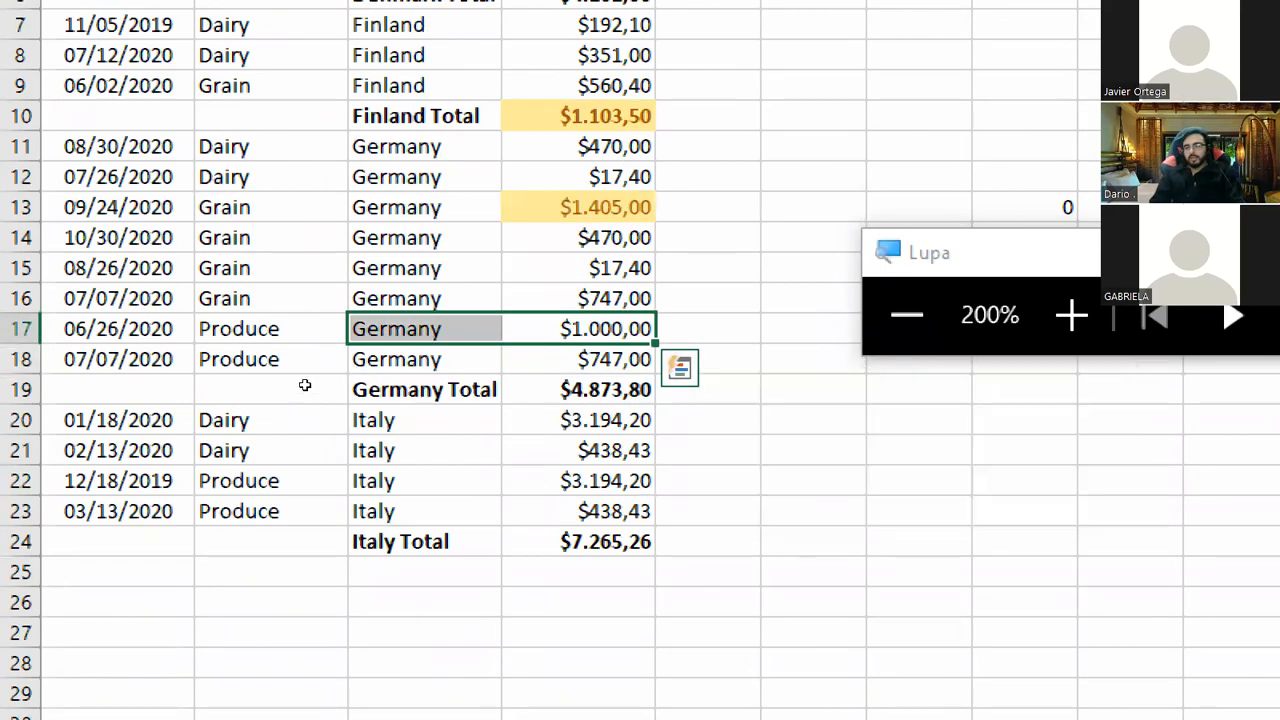
pyautogui.hotkey('shift', 'Right')
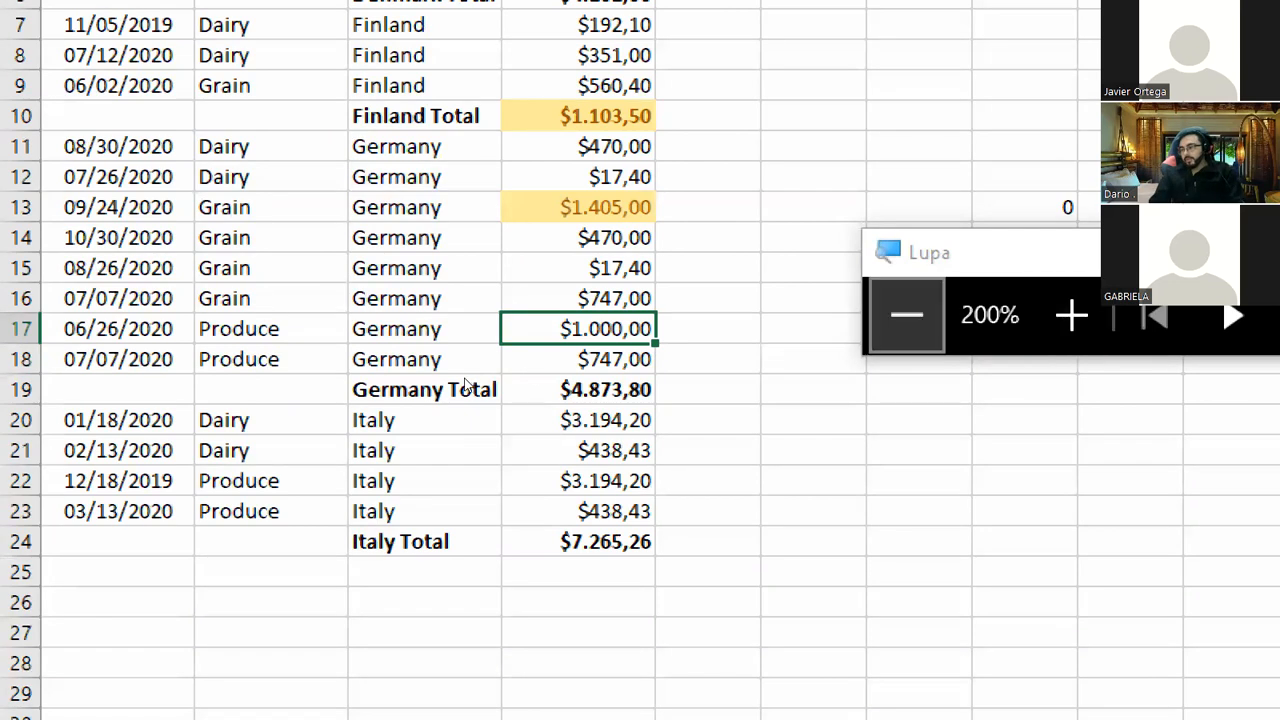
# Draw a red arrow from cell D17 to its value in the formula bar and box both with red rectangles.
pyautogui.click(907, 315)
pyautogui.click(310, 385)
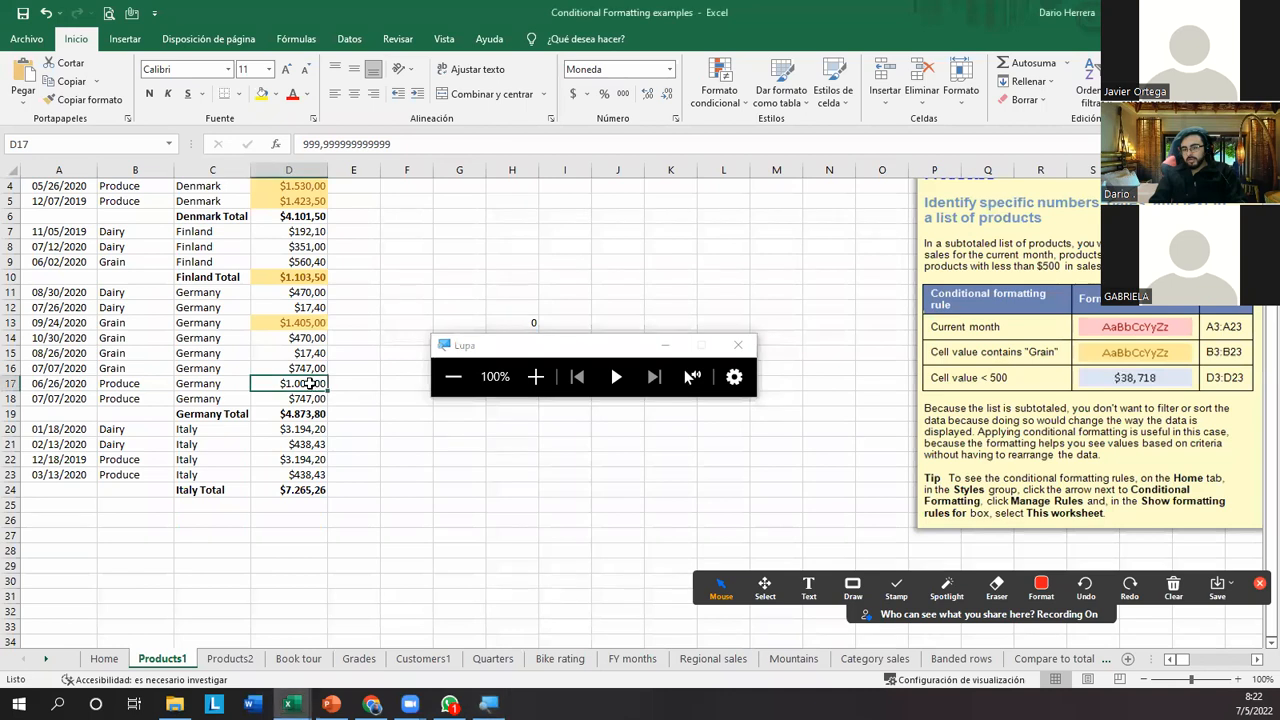
pyautogui.click(773, 564)
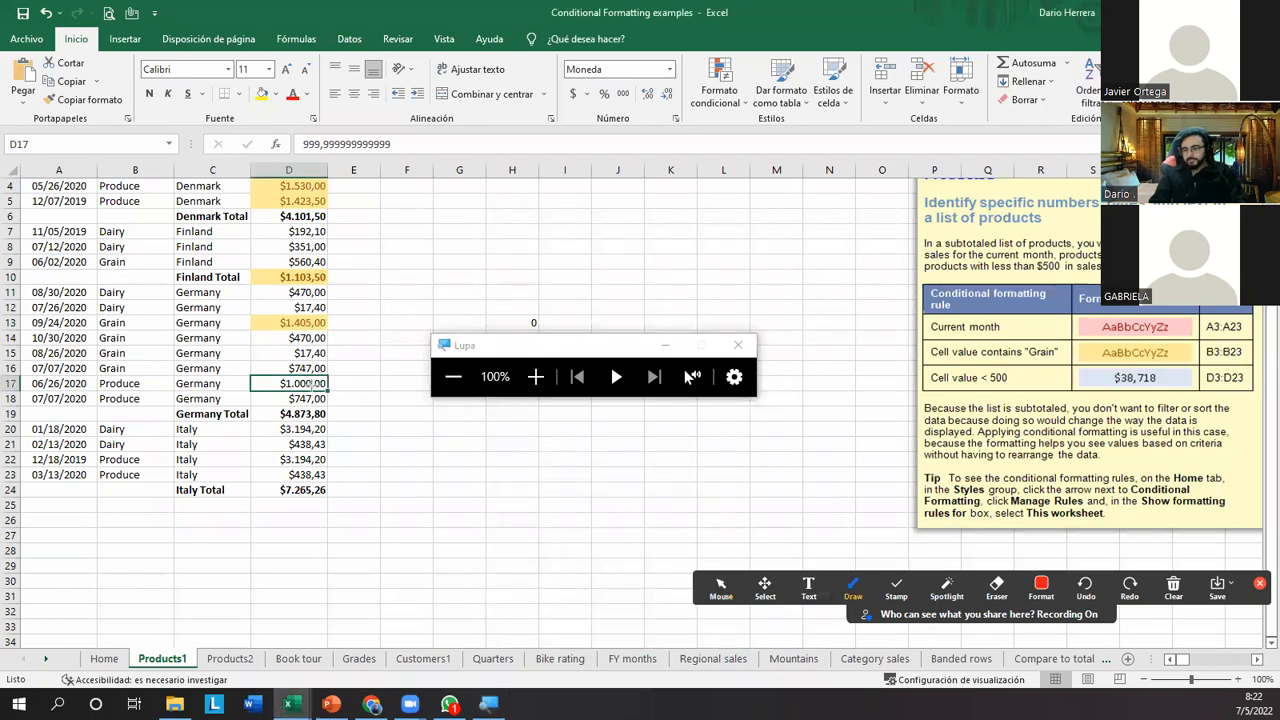
pyautogui.moveTo(267, 378); pyautogui.dragTo(301, 158)
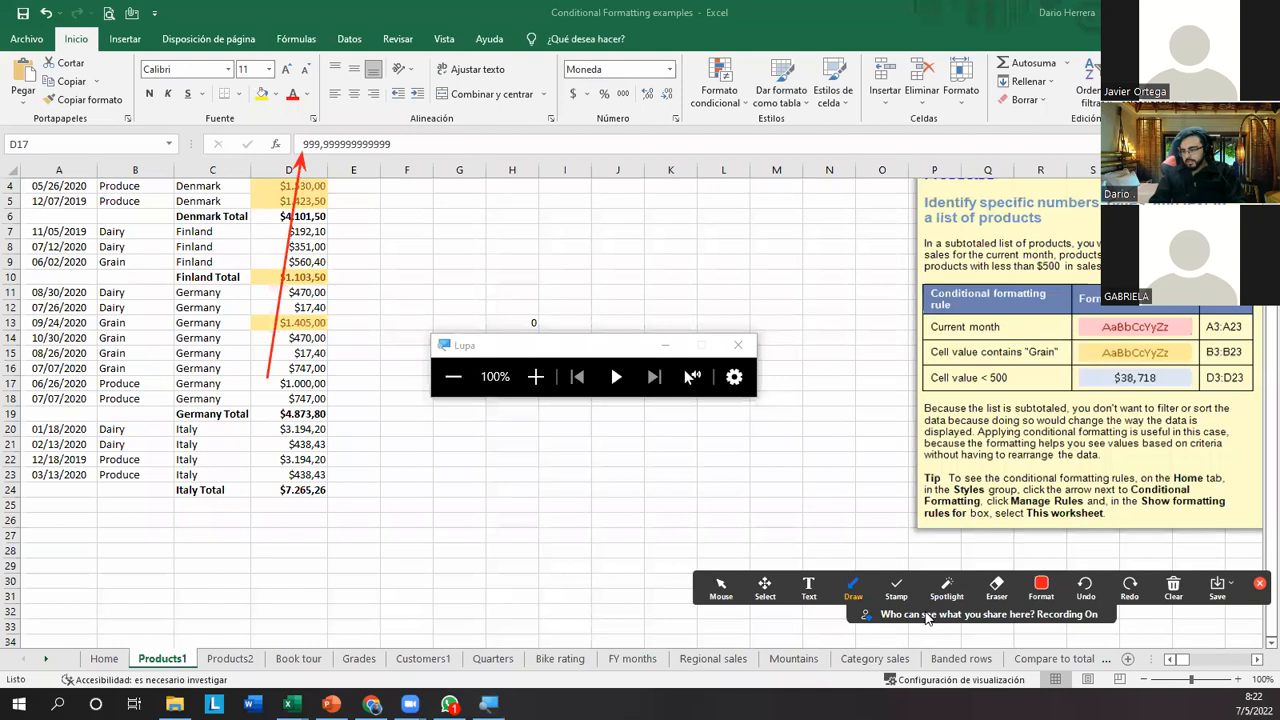
pyautogui.moveTo(331, 374); pyautogui.dragTo(242, 394)
pyautogui.moveTo(296, 143); pyautogui.dragTo(400, 157)
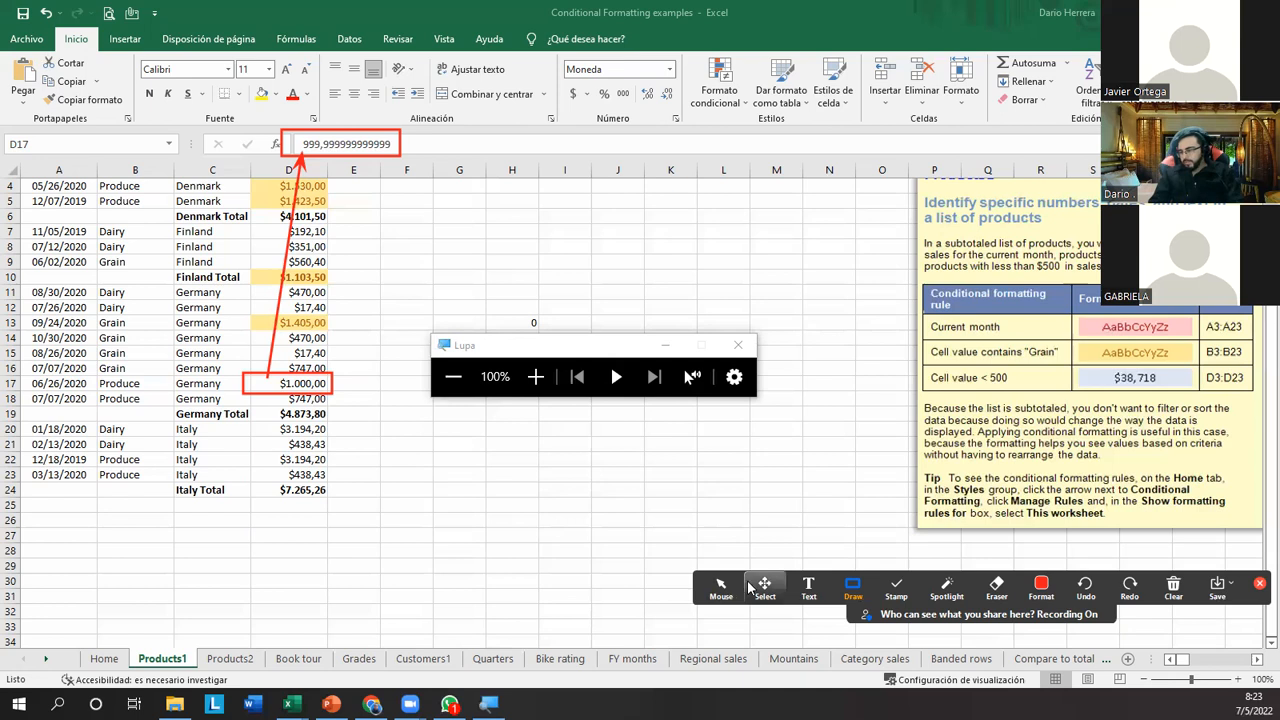
# Clear the red annotations from the shared screen and return to the normal mouse pointer.
pyautogui.click(704, 343)
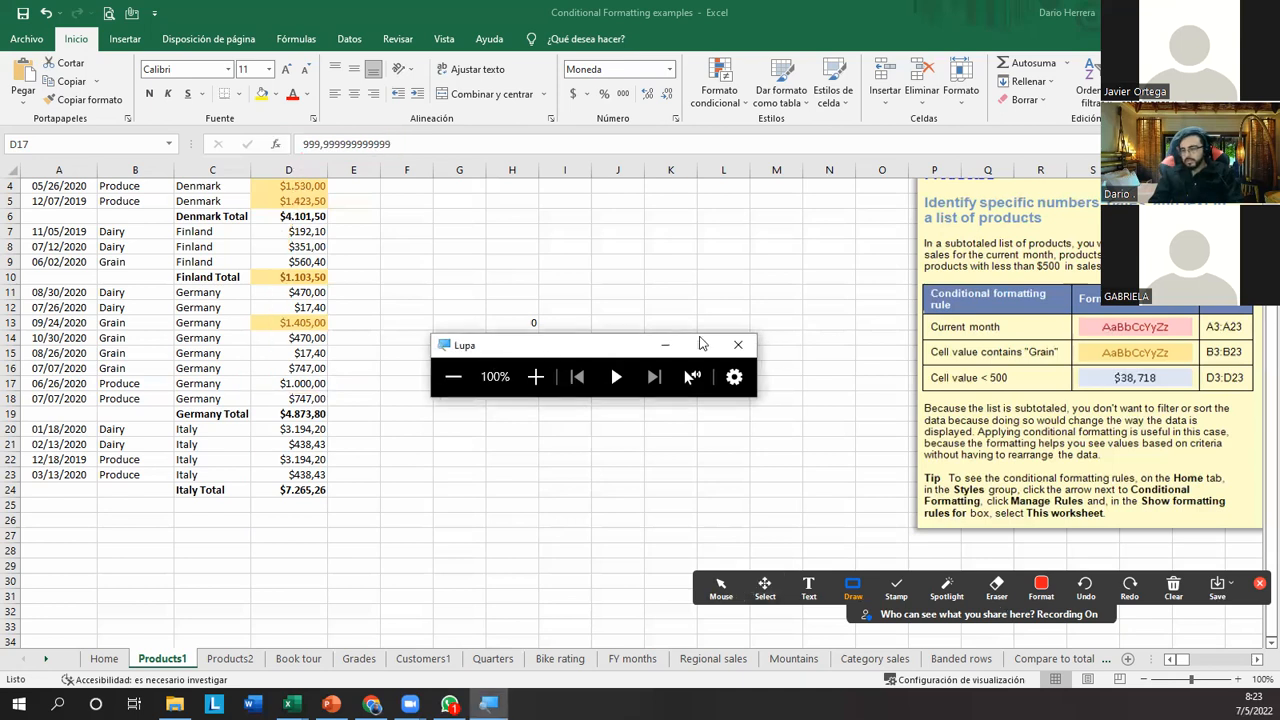
pyautogui.click(719, 87)
pyautogui.click(720, 586)
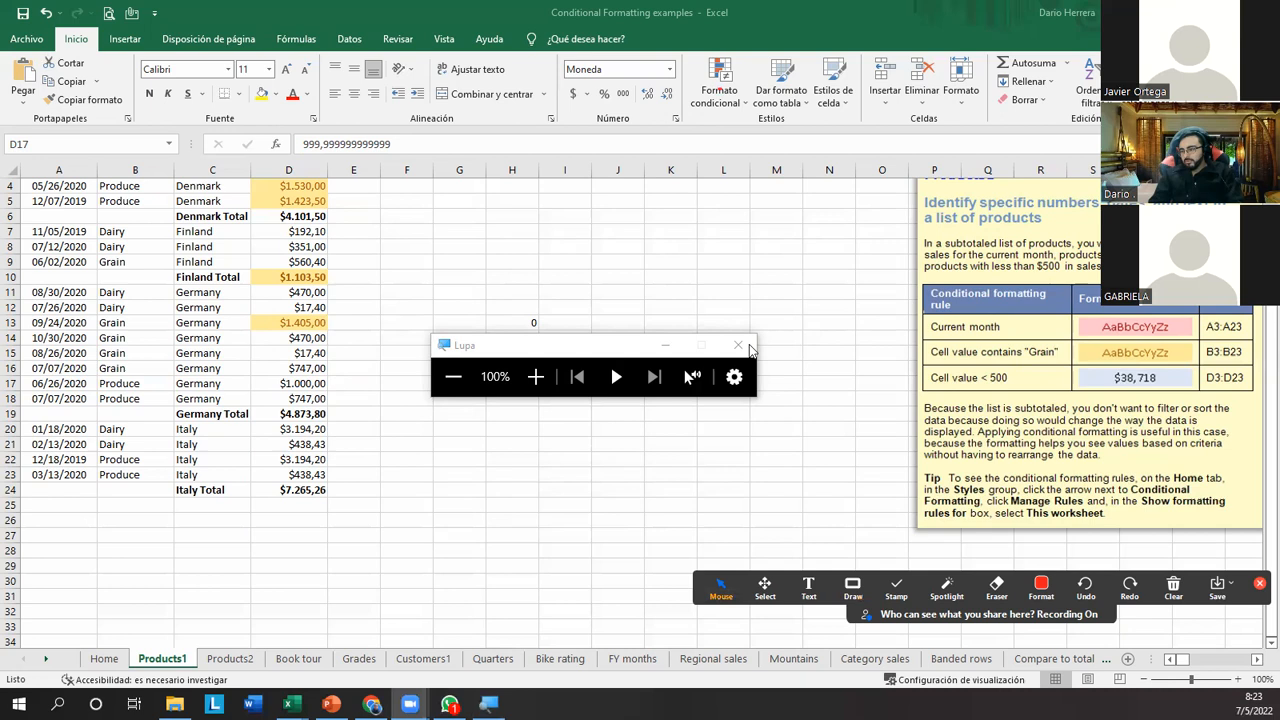
pyautogui.click(728, 80)
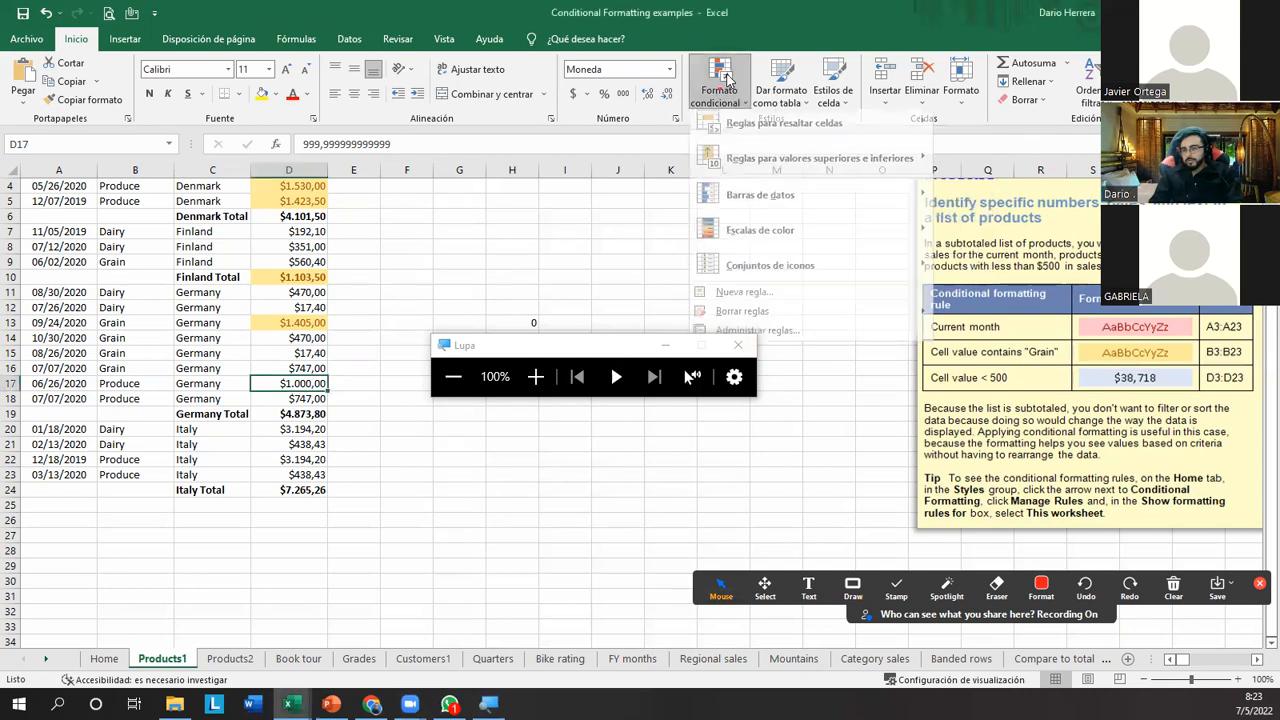
pyautogui.moveTo(910, 132)
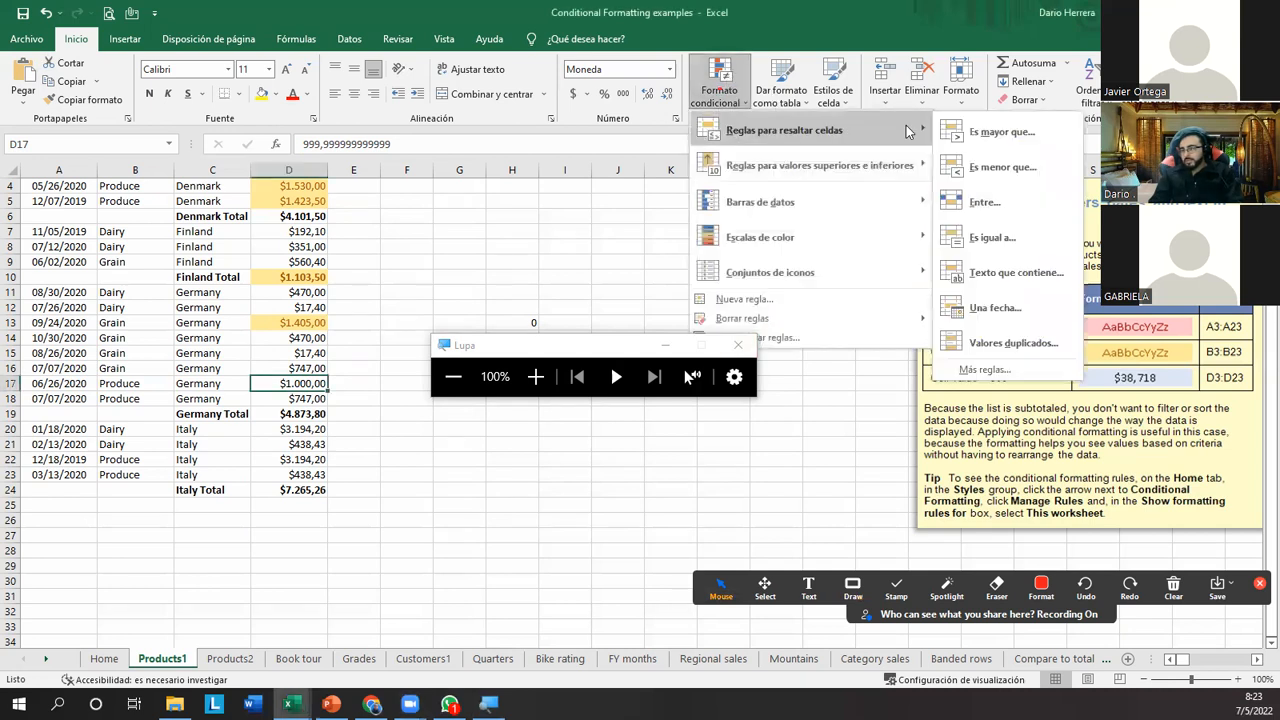
pyautogui.click(998, 132)
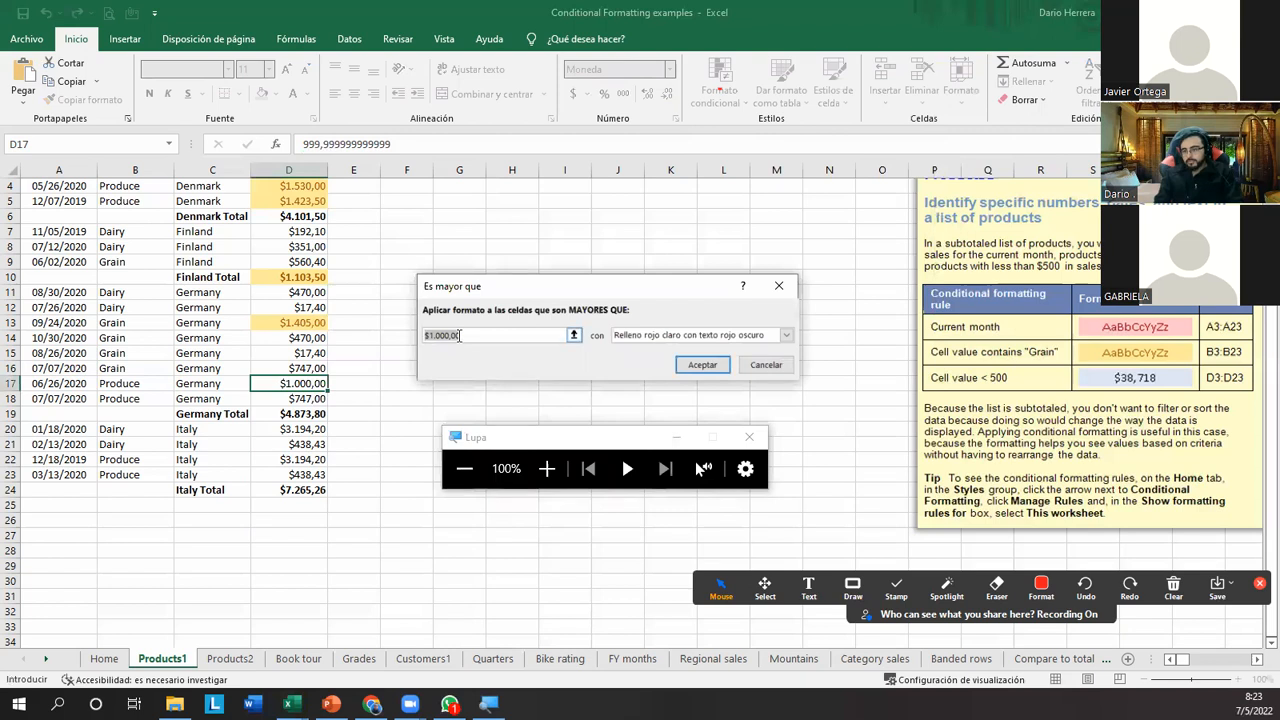
pyautogui.write('10')
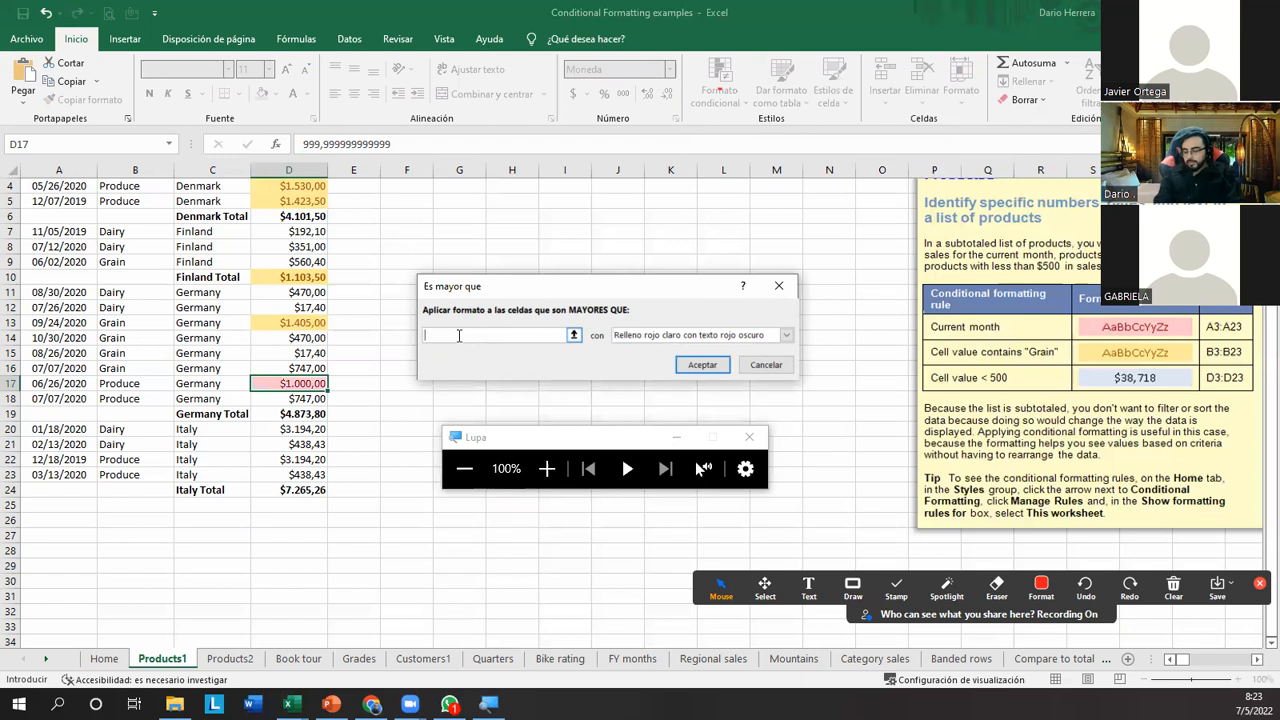
pyautogui.write('0')
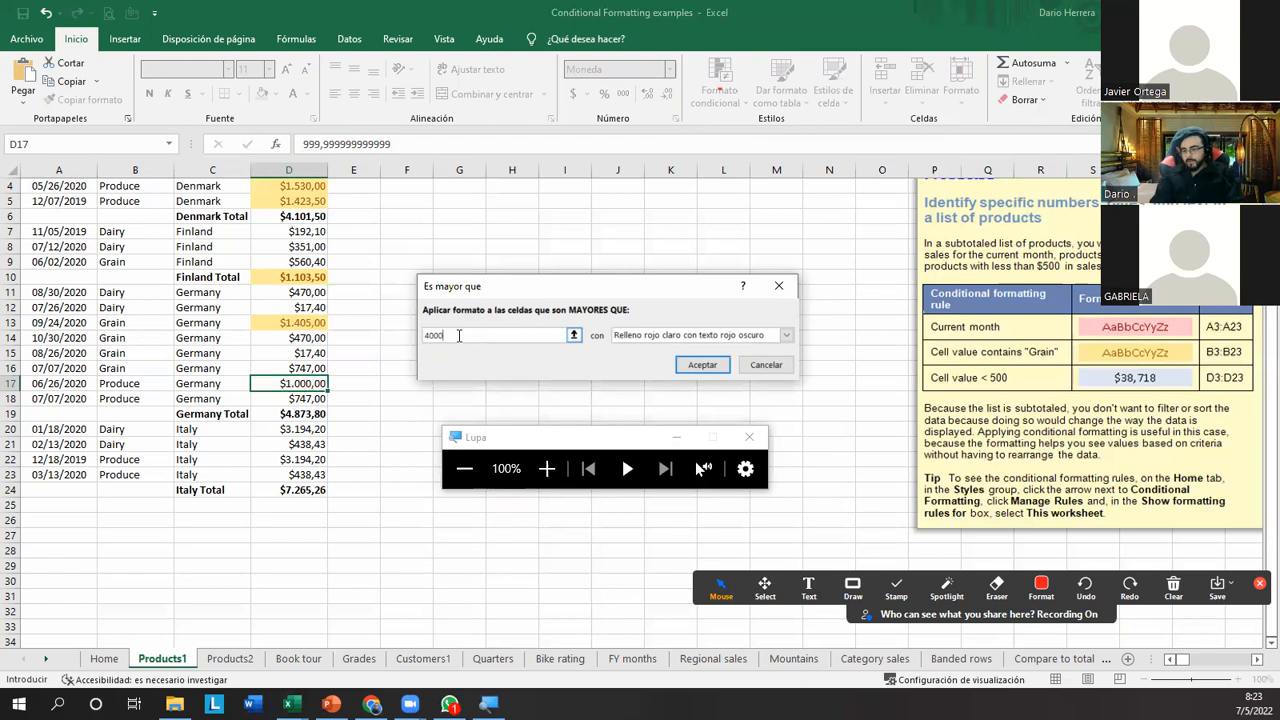
pyautogui.click(763, 366)
# Highlight values greater than 4000 in the Amount column with light red fill and dark red text.
pyautogui.click(306, 171)
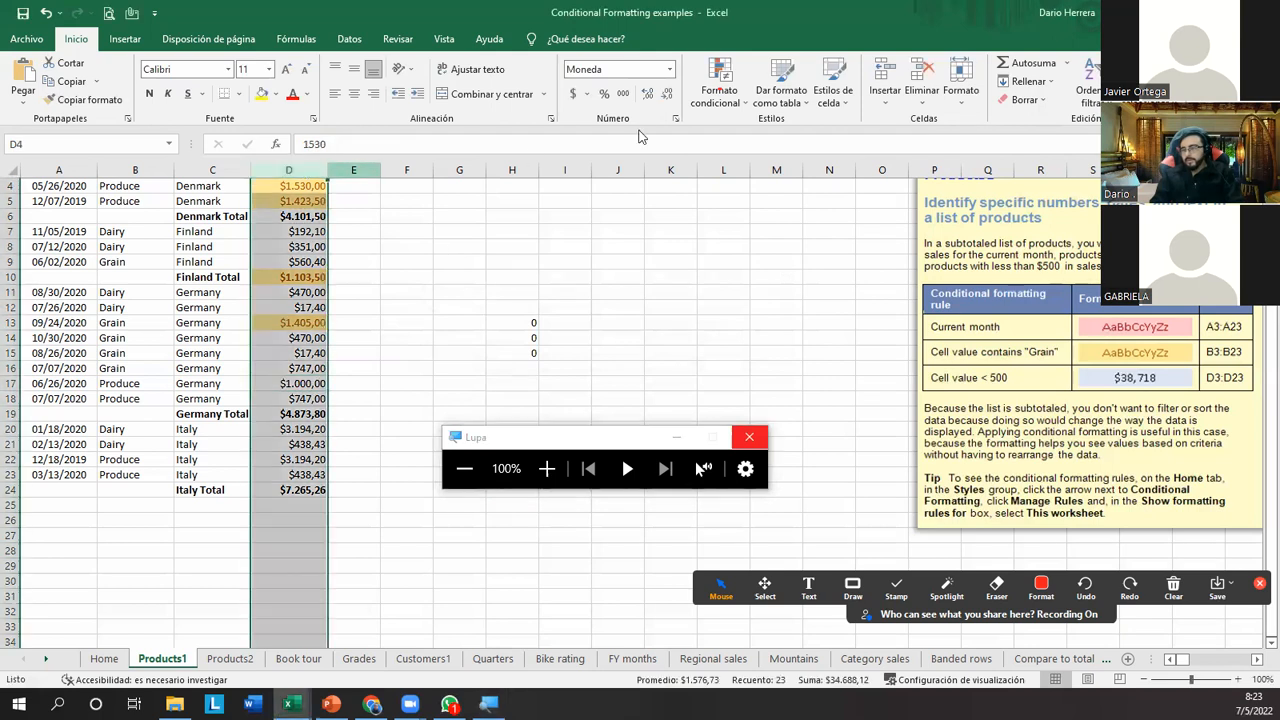
pyautogui.click(719, 88)
pyautogui.moveTo(880, 130)
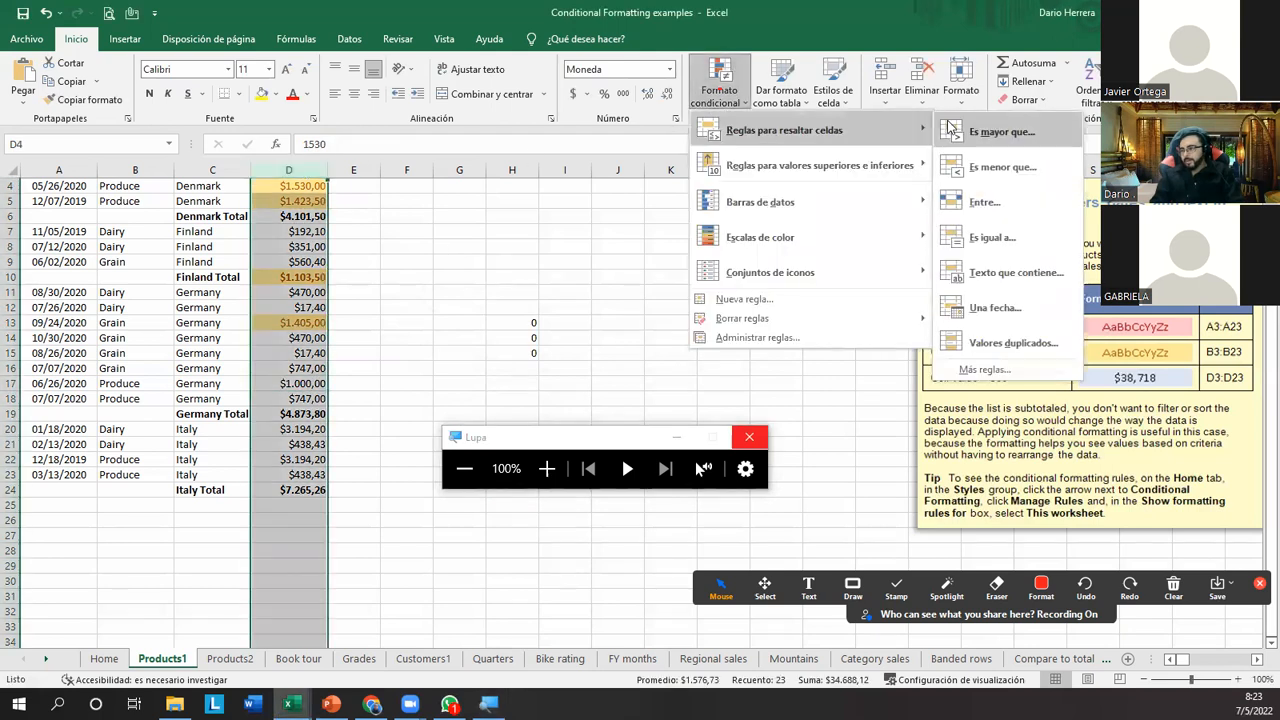
pyautogui.click(990, 131)
pyautogui.write('4000')
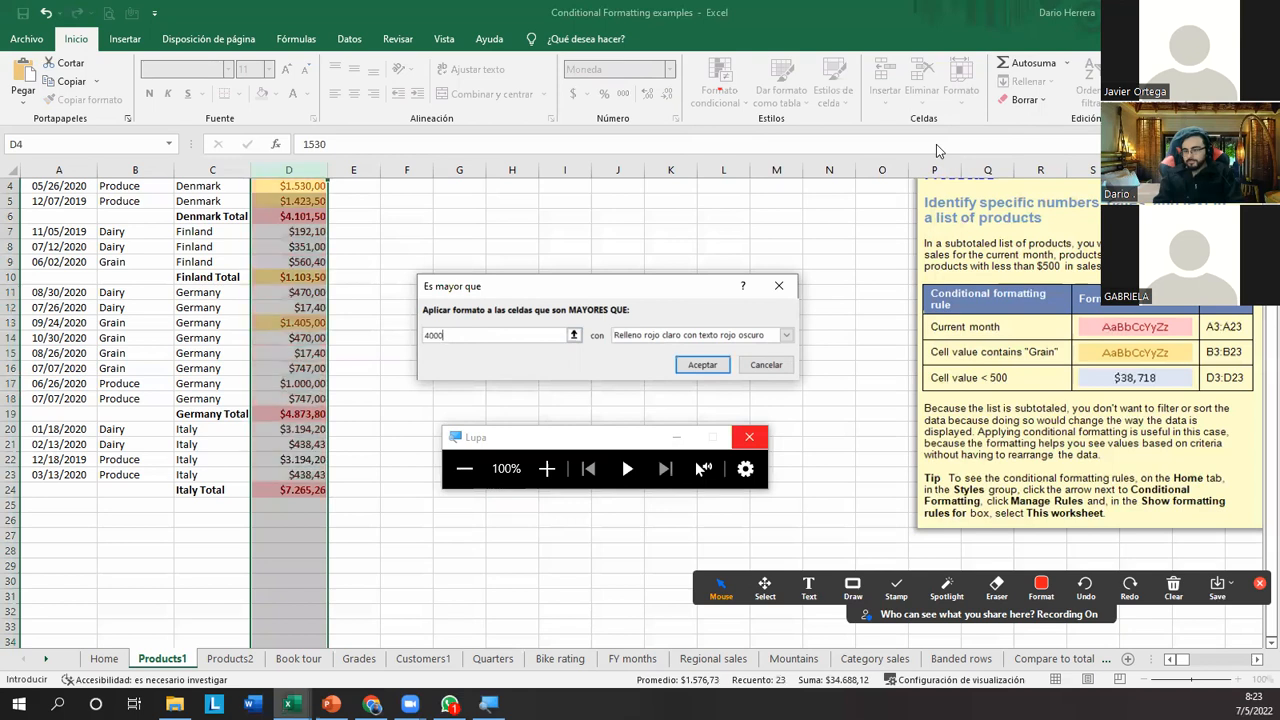
pyautogui.click(684, 364)
pyautogui.click(406, 338)
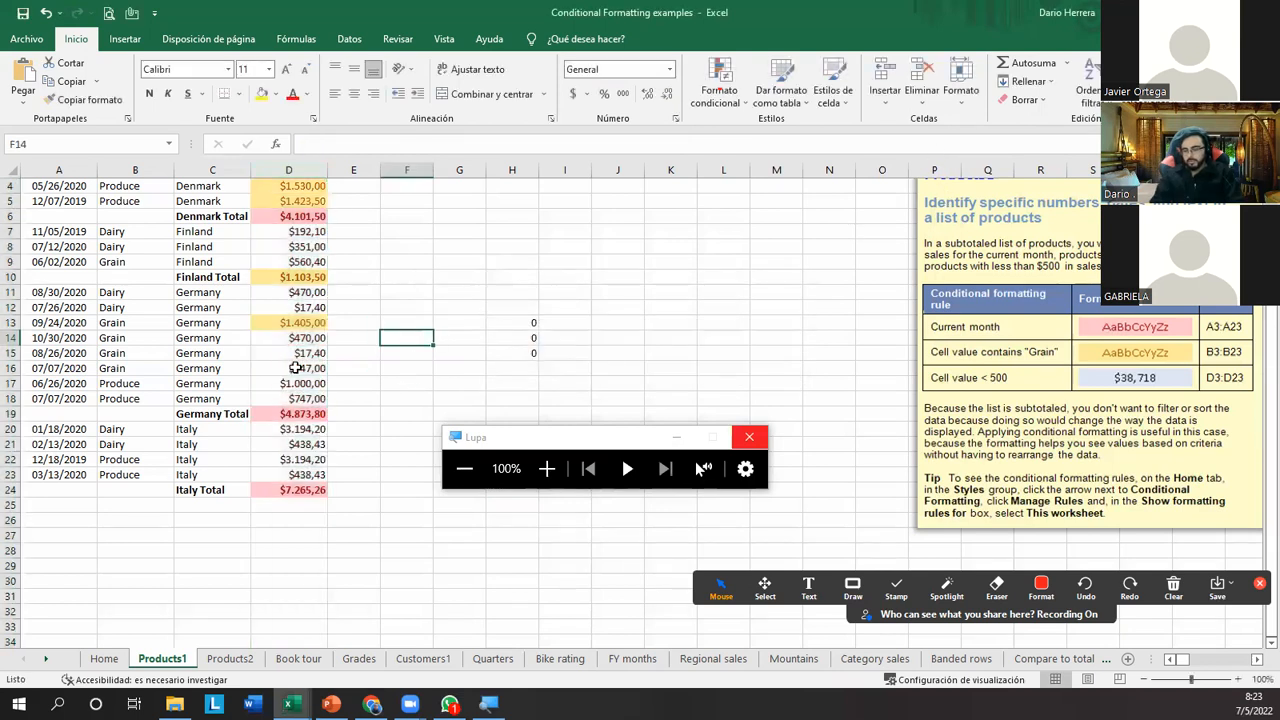
# Test the greater-than rule's limit by setting the Denmark Total amount in D6 to exactly 4000.
pyautogui.scroll(1, 300, 355)
pyautogui.click(300, 258)
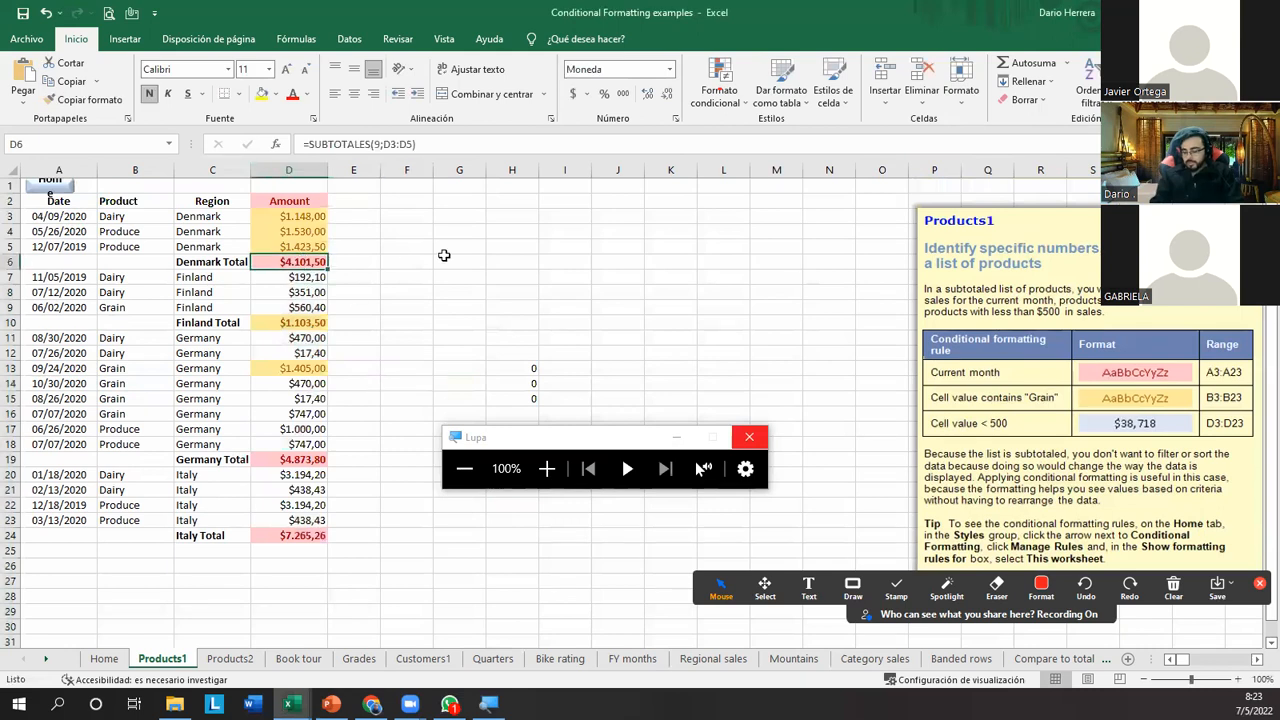
pyautogui.write('4000')
pyautogui.press('Return')
pyautogui.press('Up')
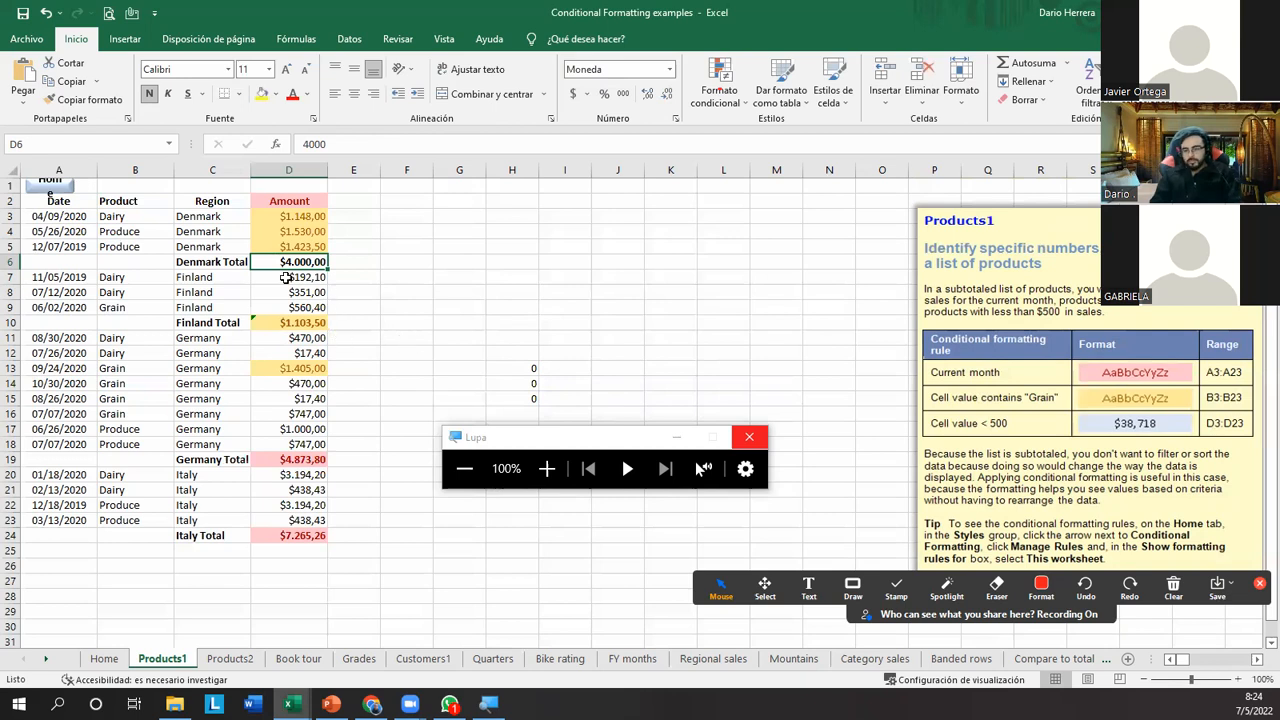
# Re-enter 4000 in D6 followed by a decimal comma and a long run of zeros.
pyautogui.write('400')
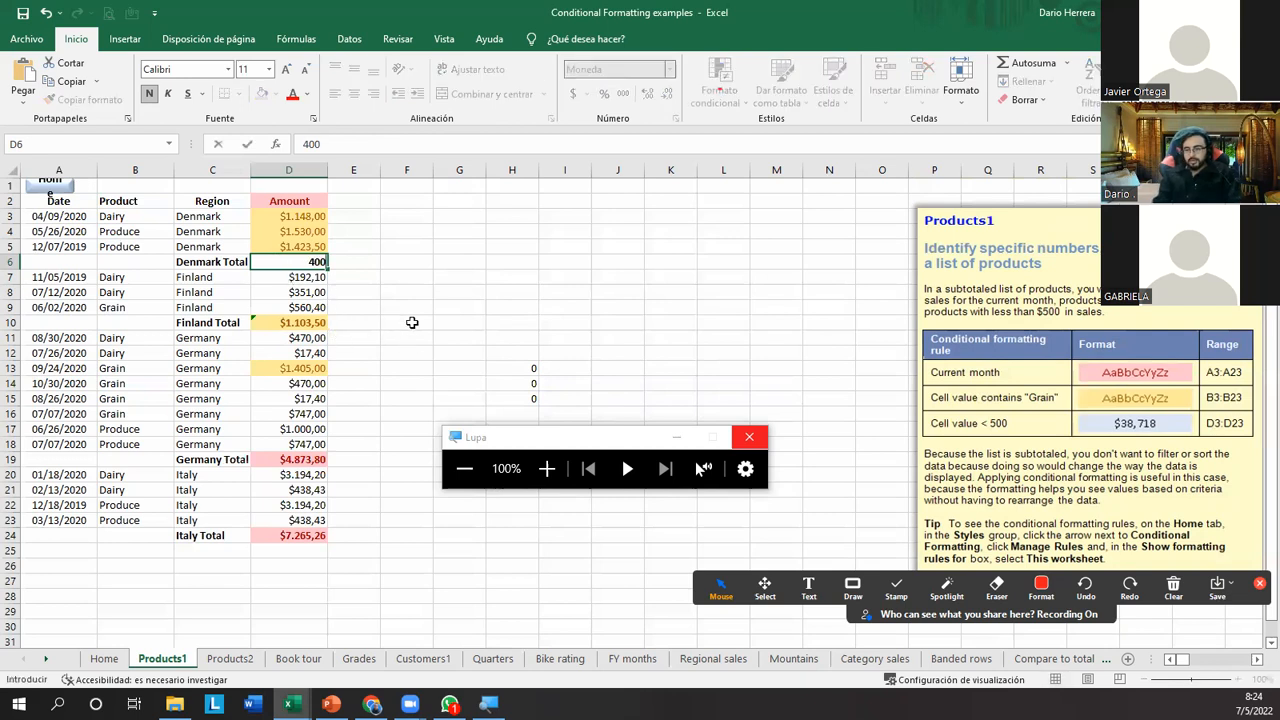
pyautogui.press('BackSpace')
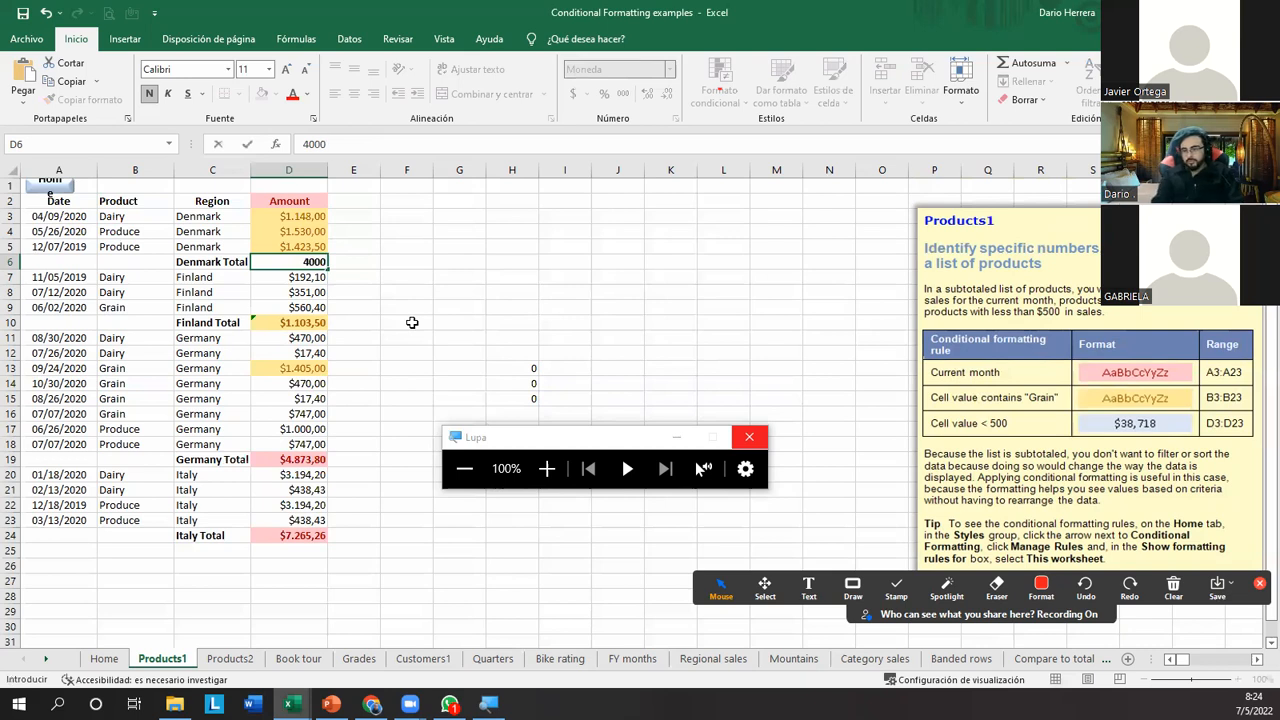
pyautogui.write(',0000000000000000')
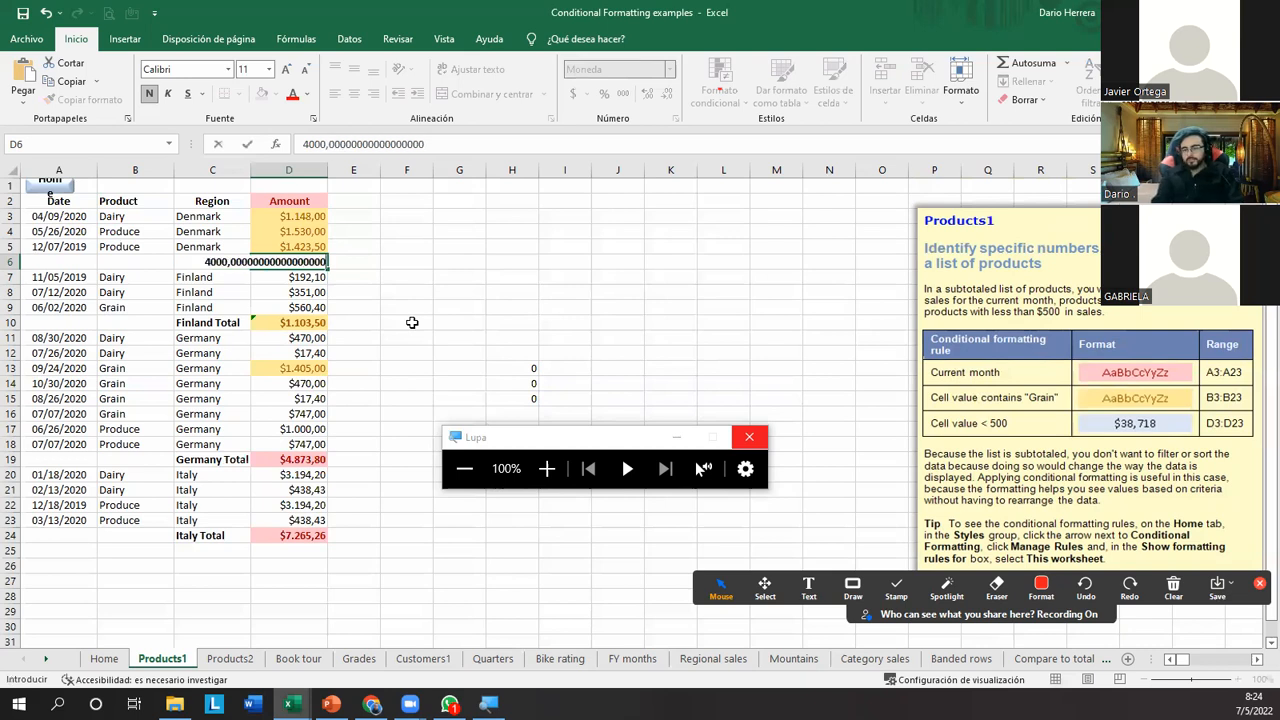
pyautogui.write('0000000000000000000000')
pyautogui.press('Return')
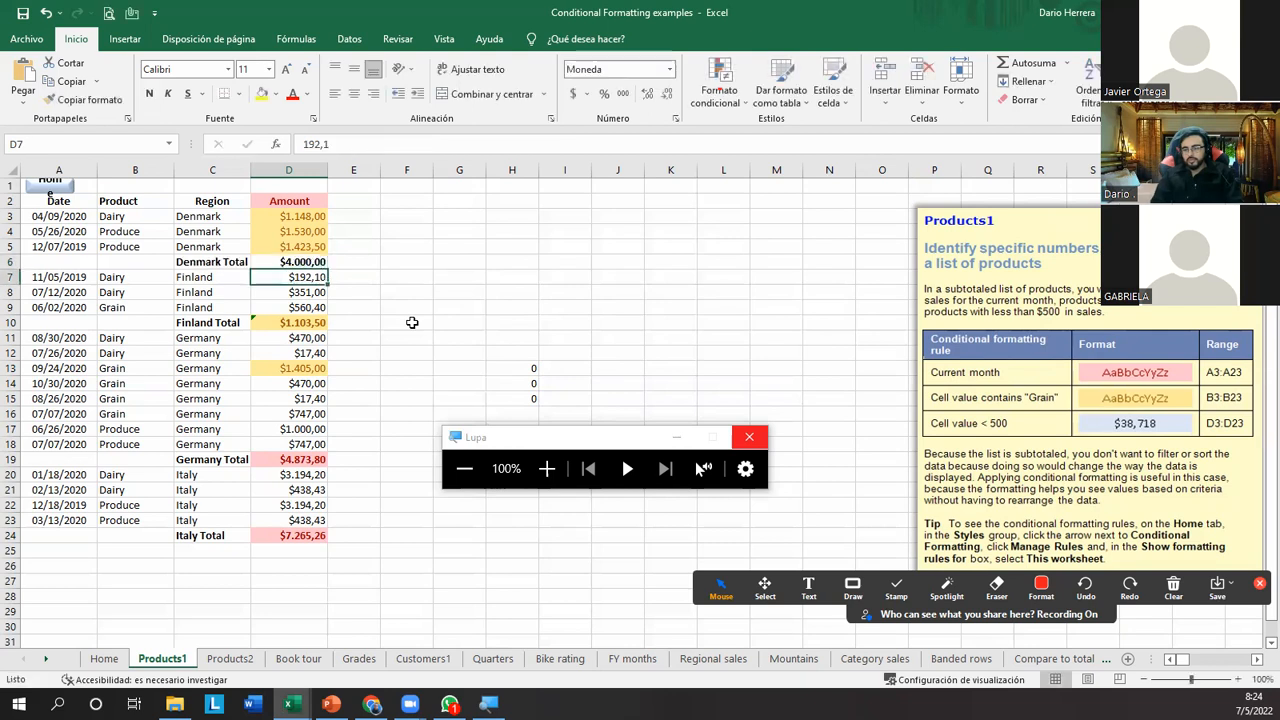
# Test a value just above the limit by setting D6 to 4000,001156 and point out its decimals in the formula bar.
pyautogui.click(272, 261)
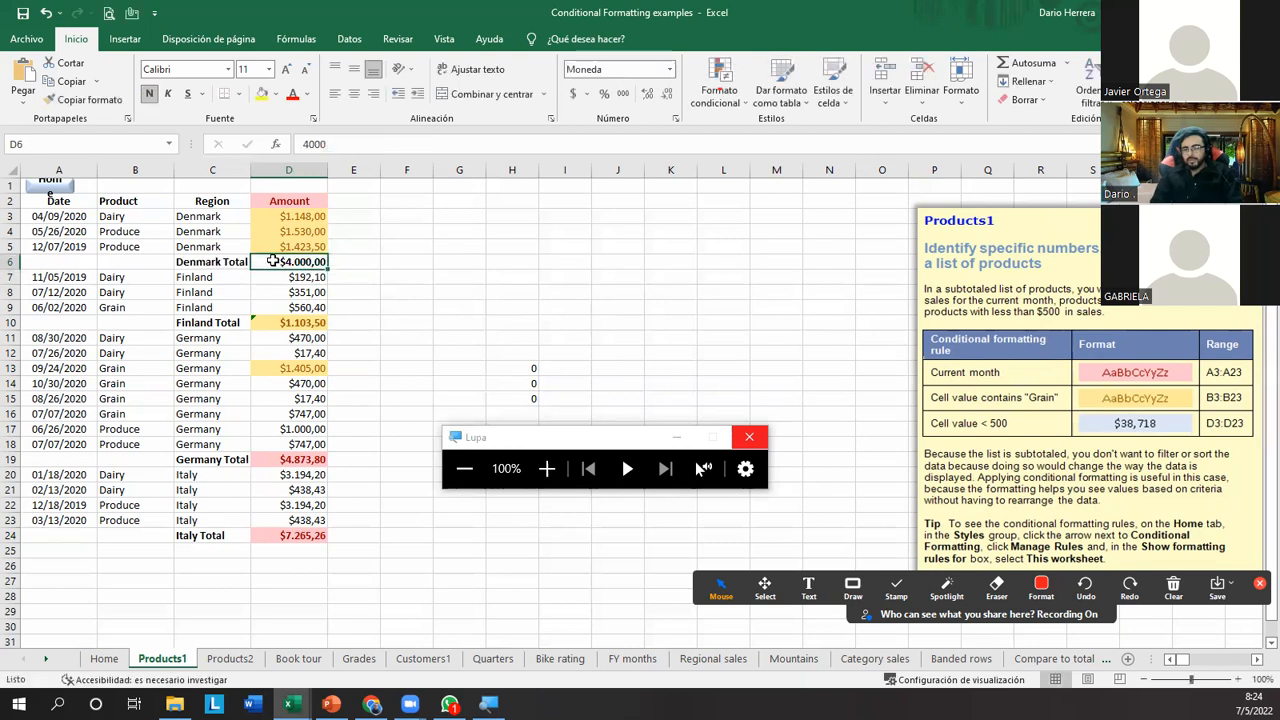
pyautogui.write('4000')
pyautogui.write(',000058')
pyautogui.press('Return')
pyautogui.click(272, 261)
pyautogui.click(365, 143)
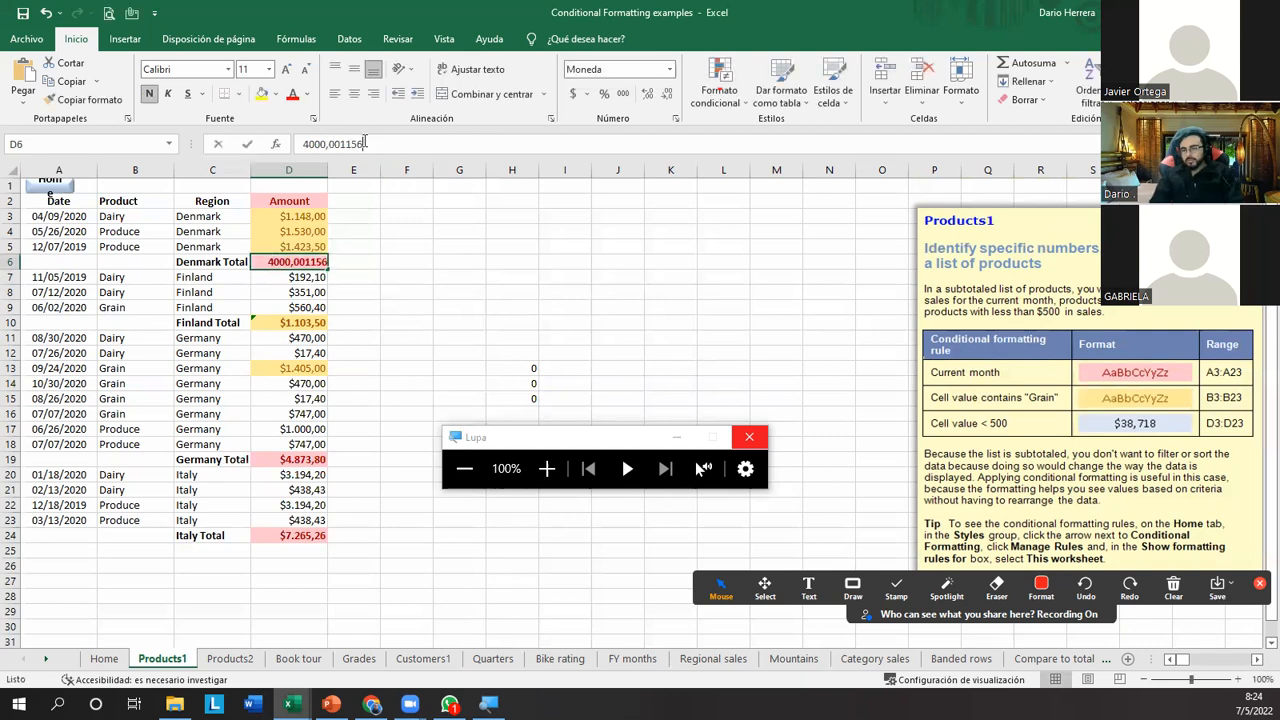
pyautogui.moveTo(334, 143); pyautogui.dragTo(406, 142)
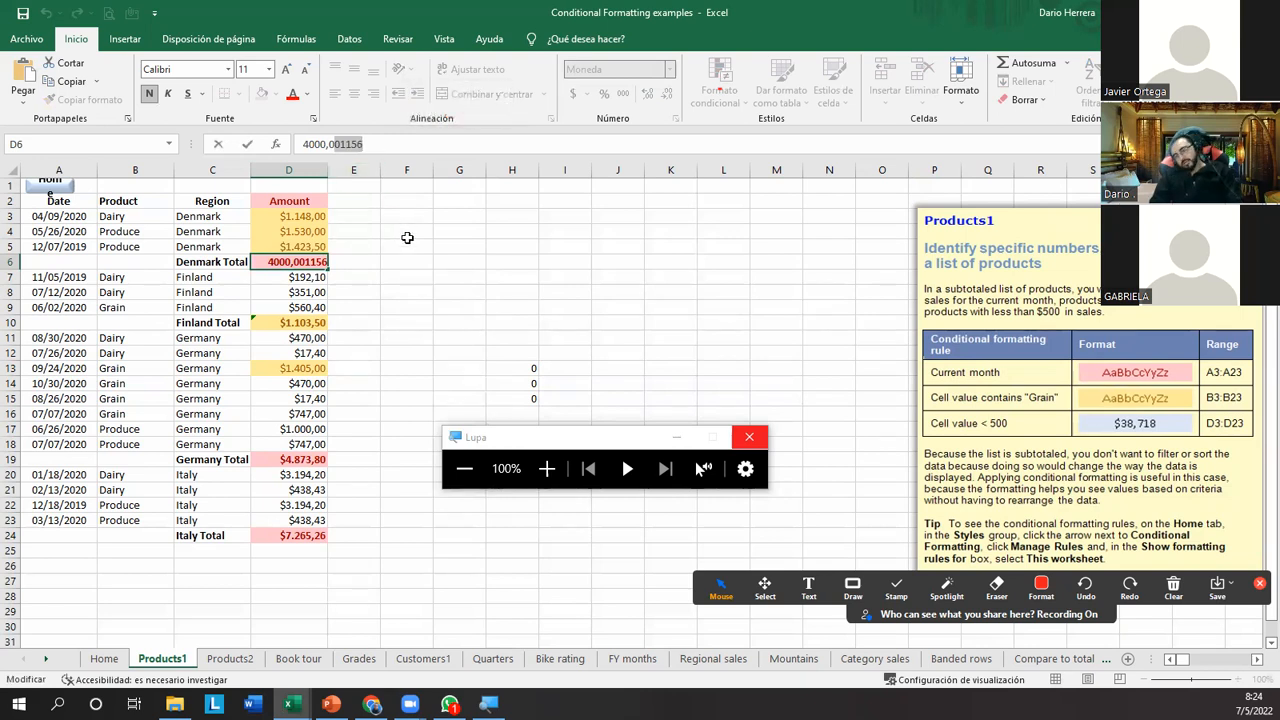
pyautogui.click(393, 277)
pyautogui.click(312, 273)
pyautogui.click(307, 261)
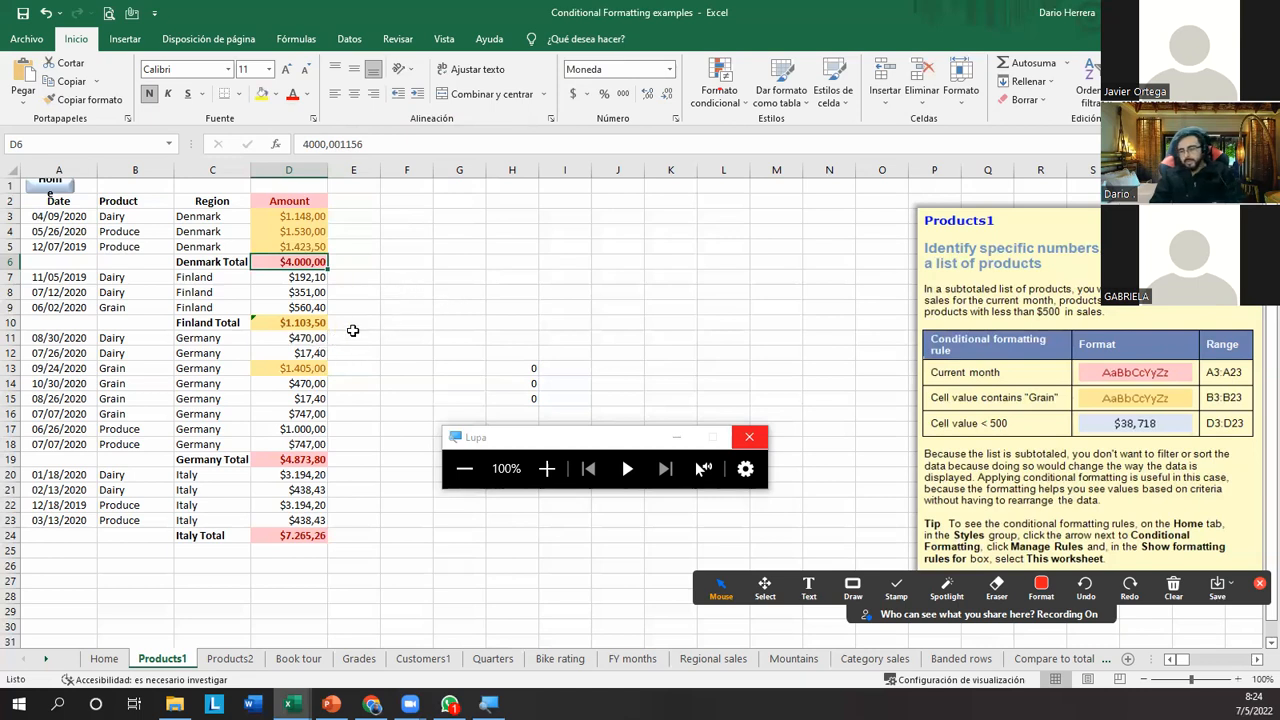
# Draw a red arrow from cell D17 to its value in the formula bar, and return to the normal pointer with the annotation cleared.
pyautogui.click(316, 368)
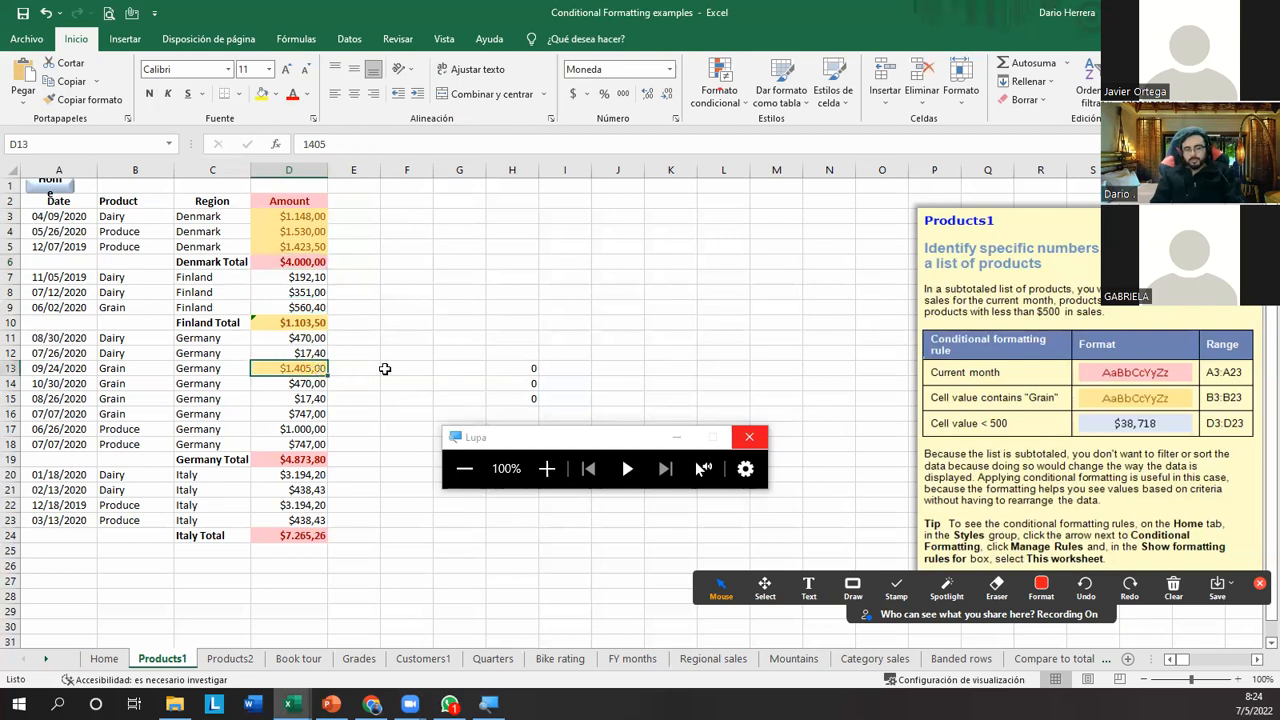
pyautogui.click(289, 426)
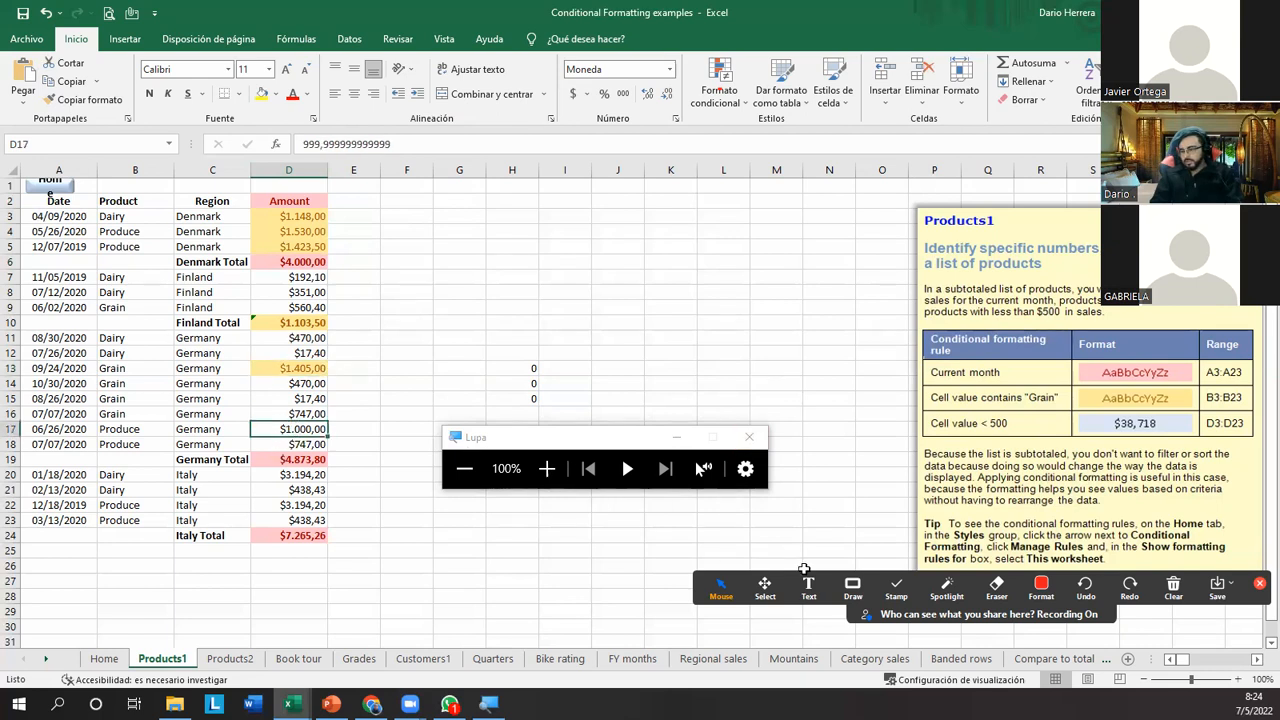
pyautogui.click(852, 585)
pyautogui.moveTo(336, 422); pyautogui.dragTo(340, 148)
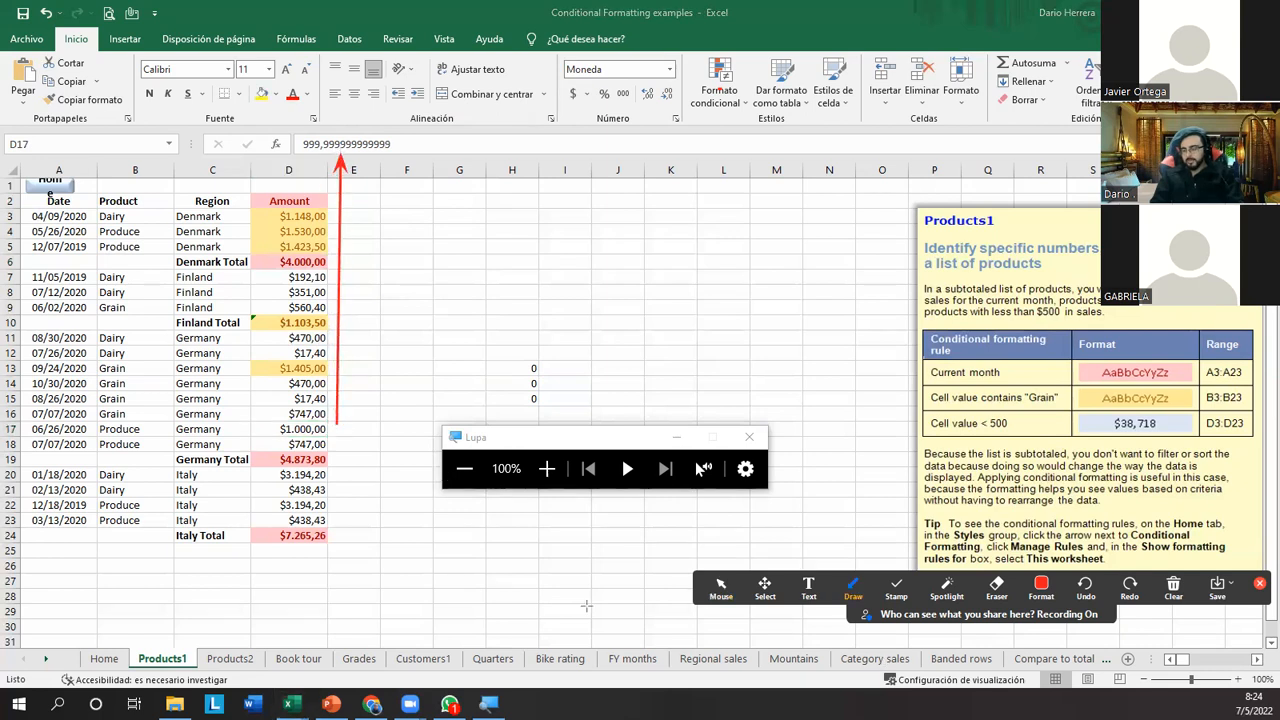
pyautogui.click(721, 590)
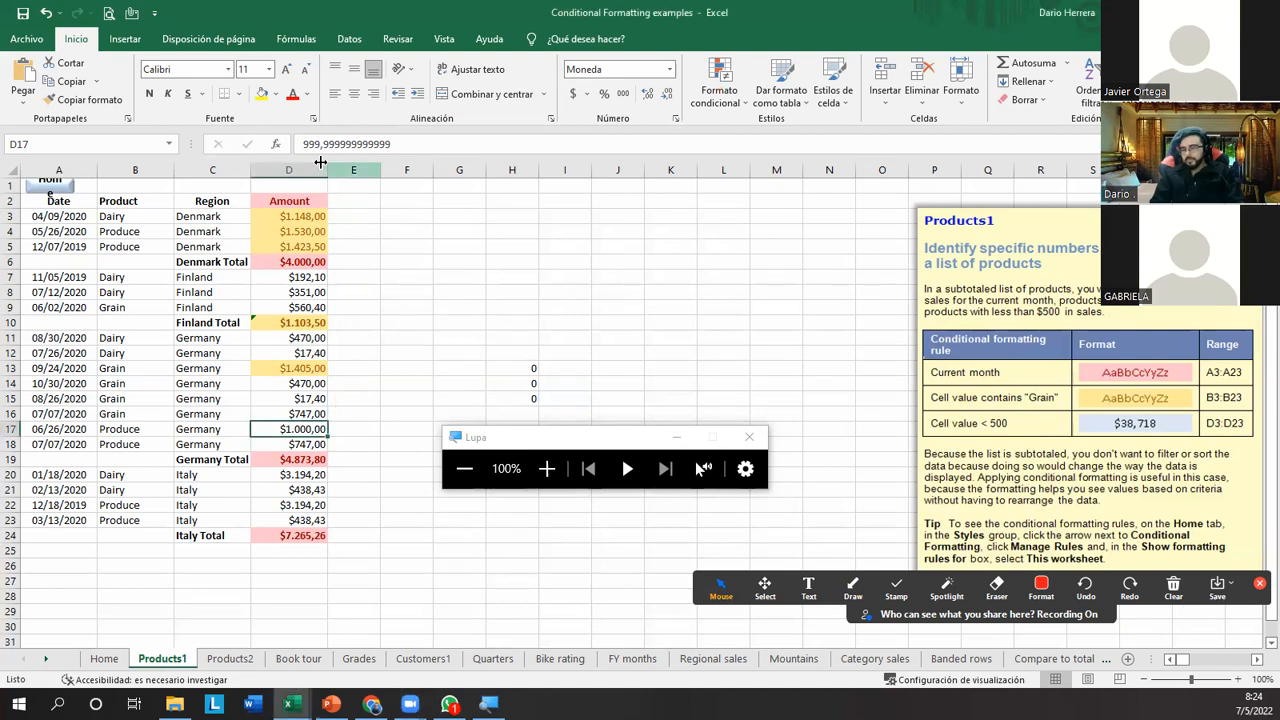
# Clear all conditional formatting rules from the selected Amount column.
pyautogui.click(289, 170)
pyautogui.click(700, 95)
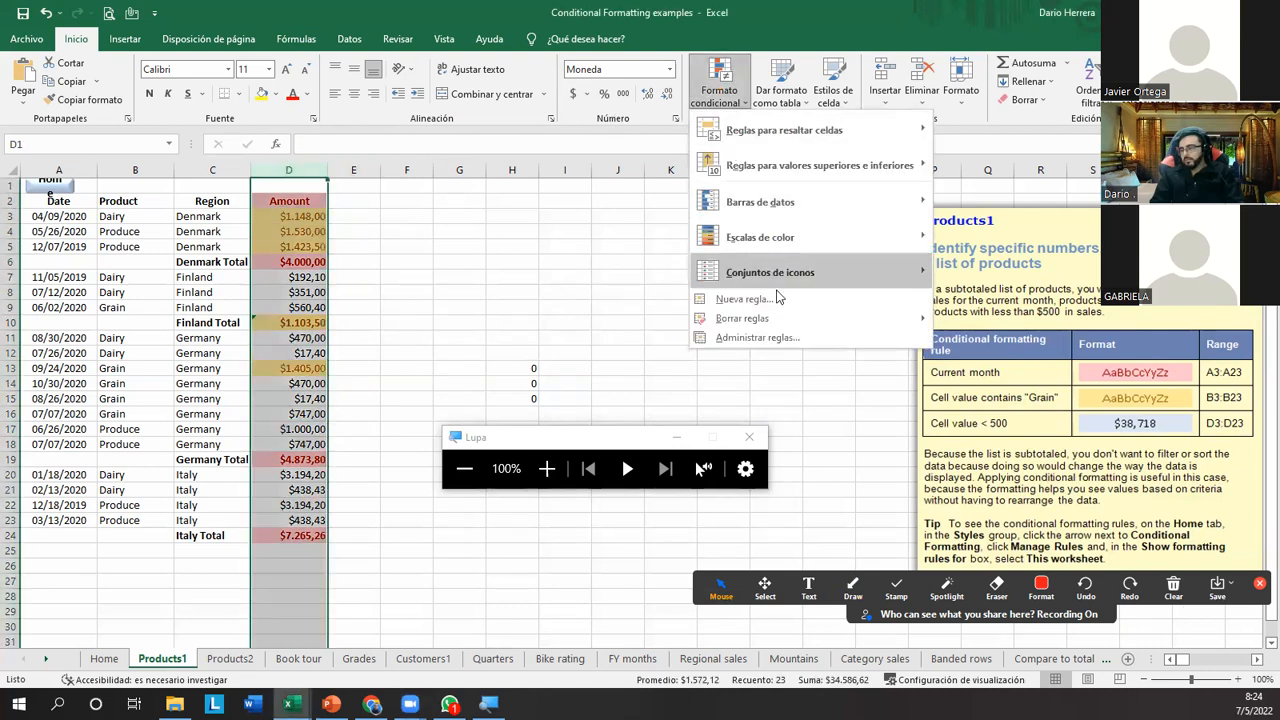
pyautogui.moveTo(785, 320)
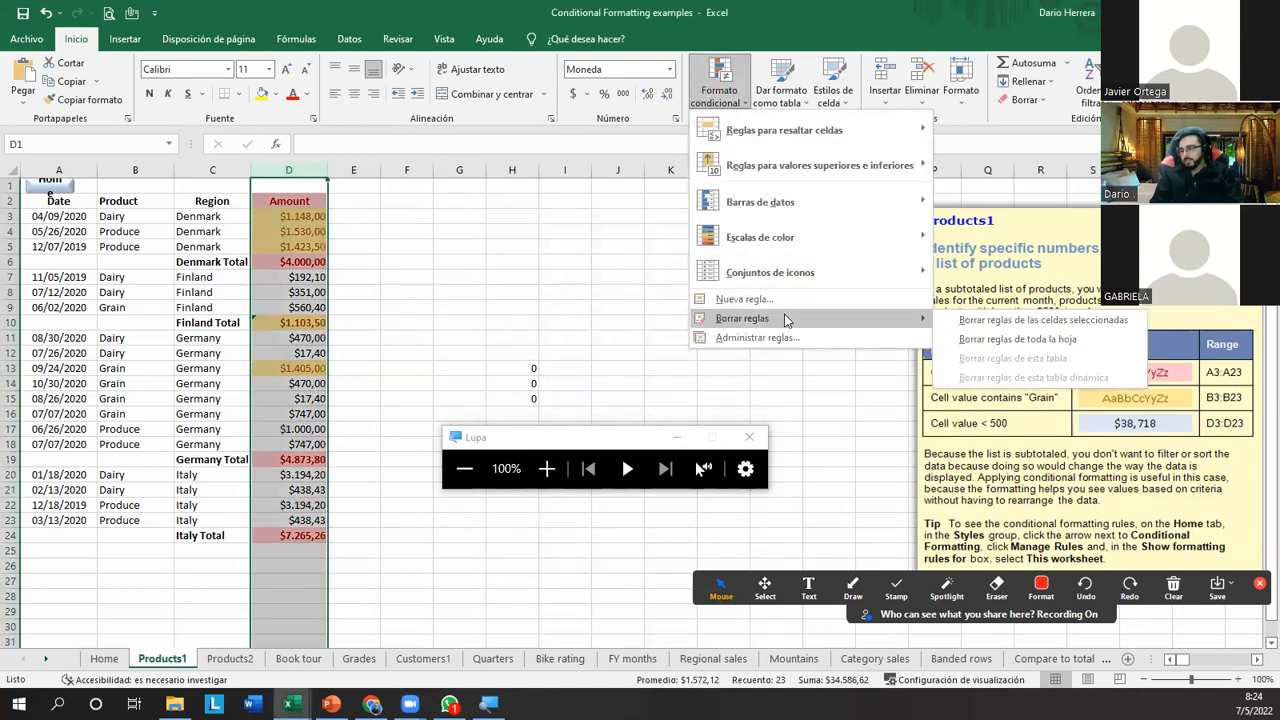
pyautogui.click(1018, 320)
pyautogui.click(321, 217)
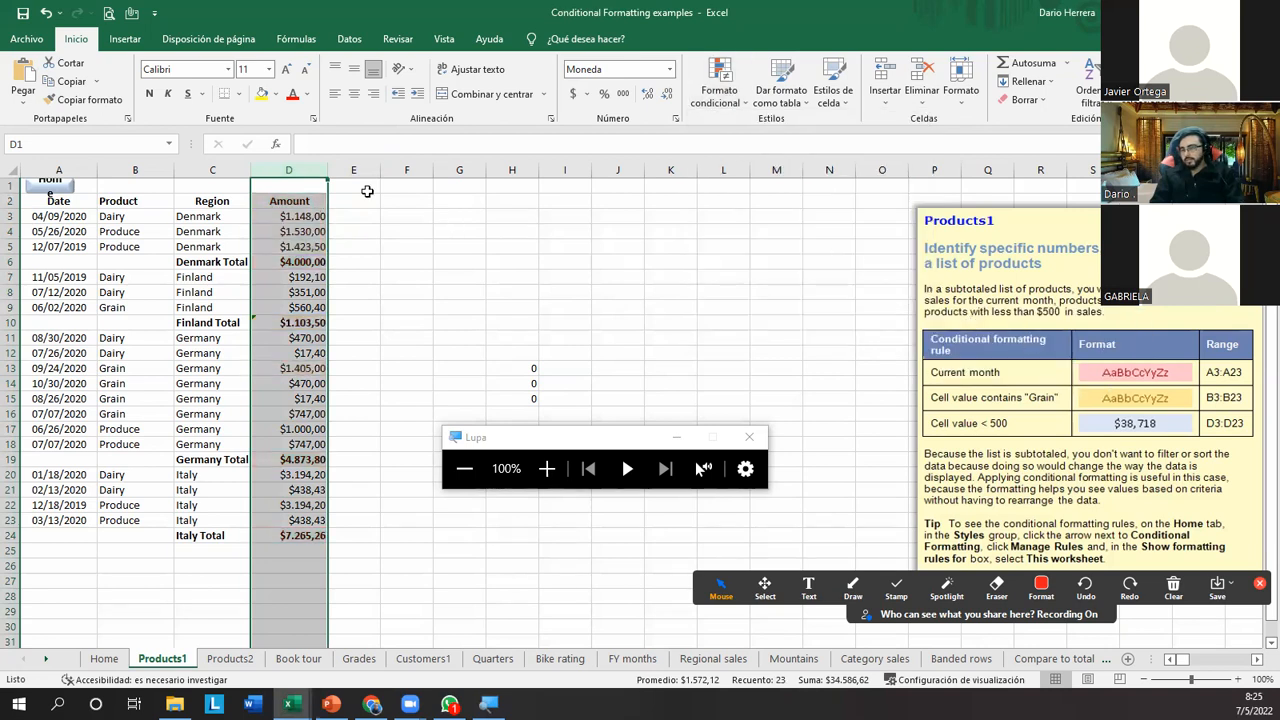
pyautogui.click(719, 103)
pyautogui.click(285, 186)
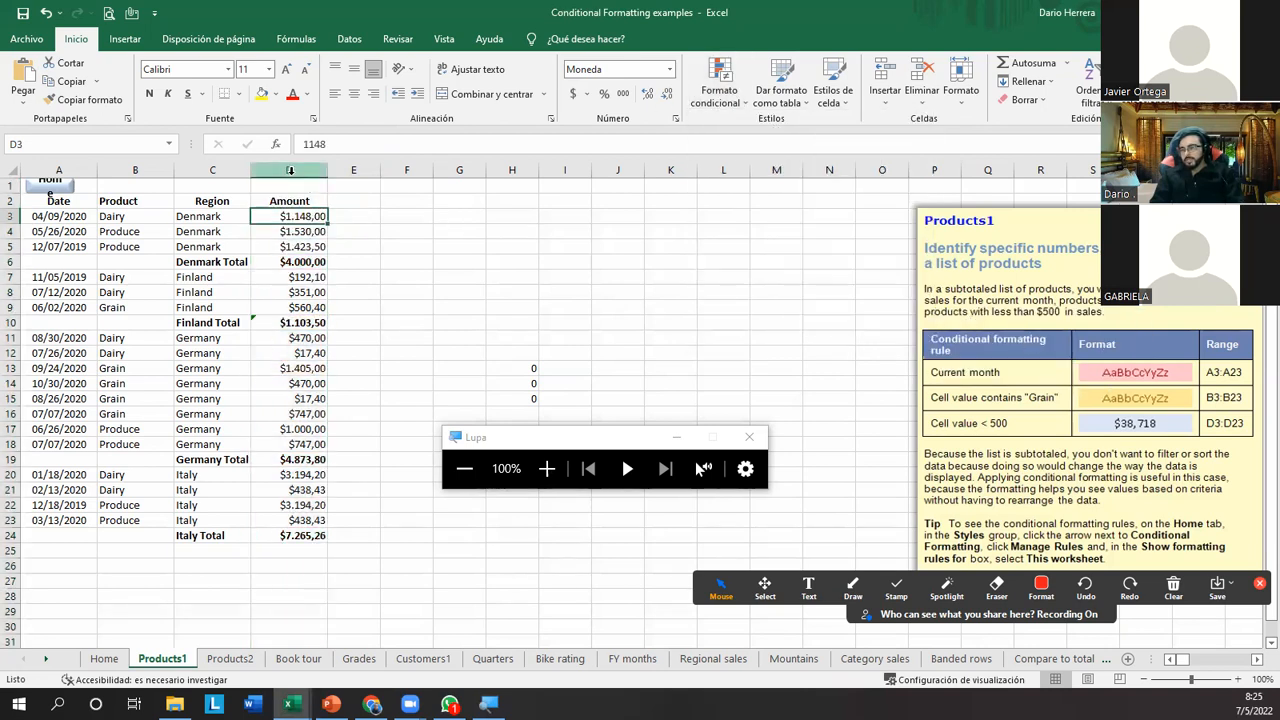
pyautogui.click(288, 170)
pyautogui.click(735, 95)
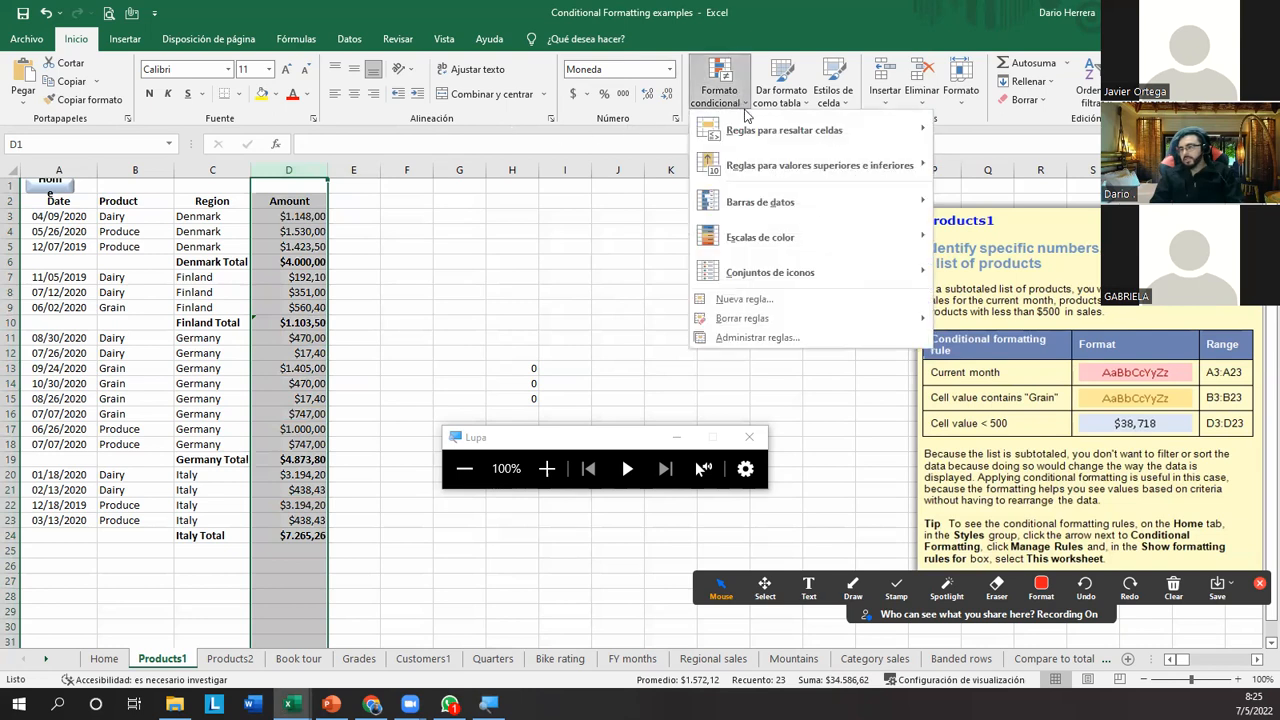
pyautogui.moveTo(752, 128)
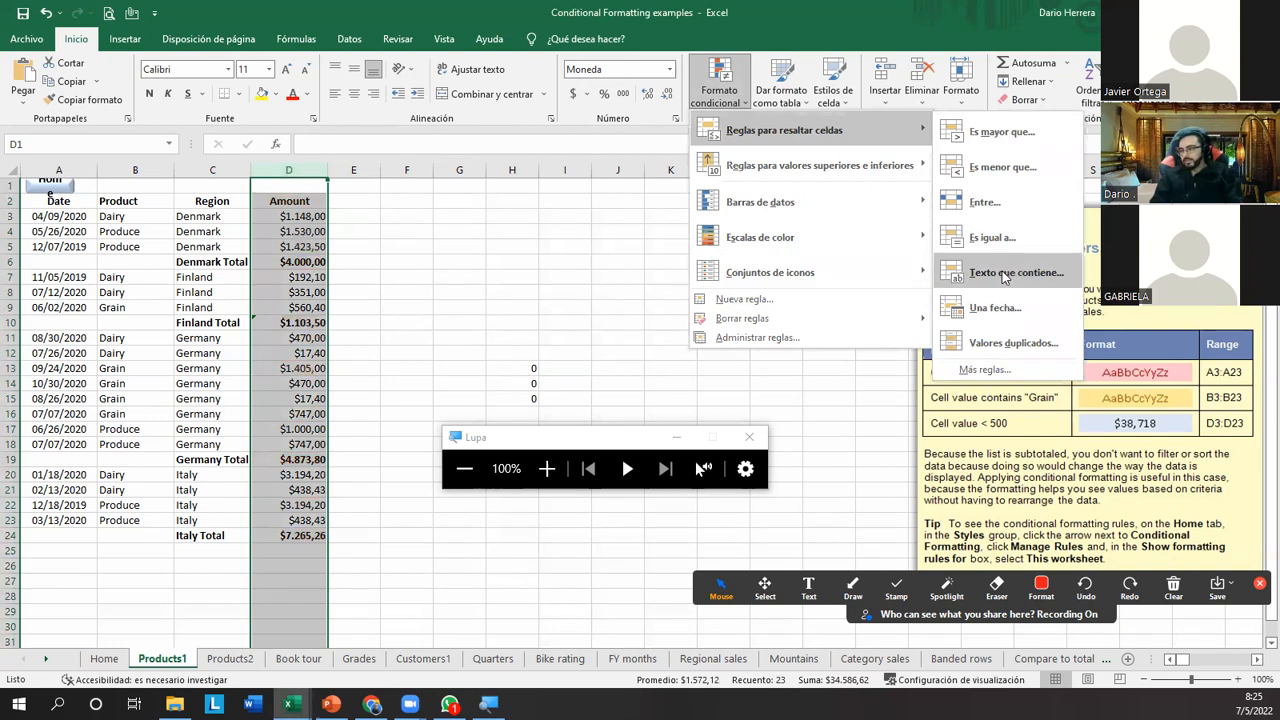
pyautogui.click(142, 241)
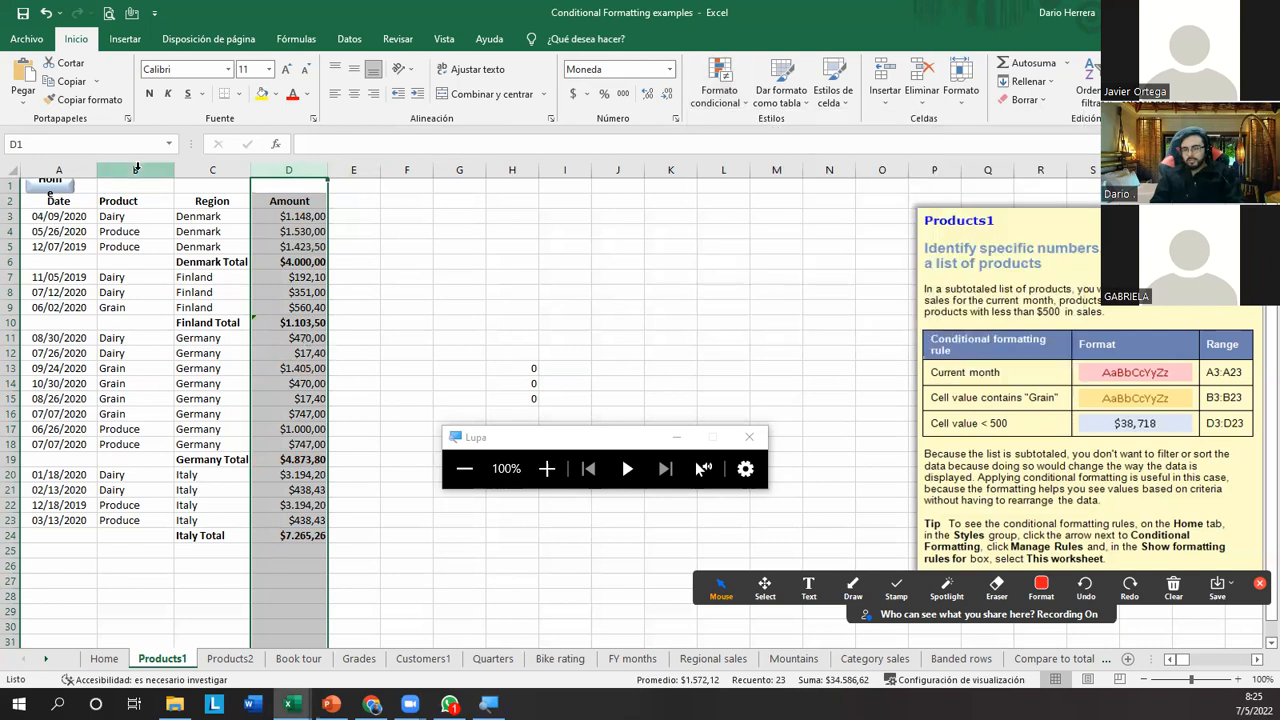
# Select the Product column and box the Cell value contains "Grain" row of the instructions table with a red rectangle.
pyautogui.click(140, 168)
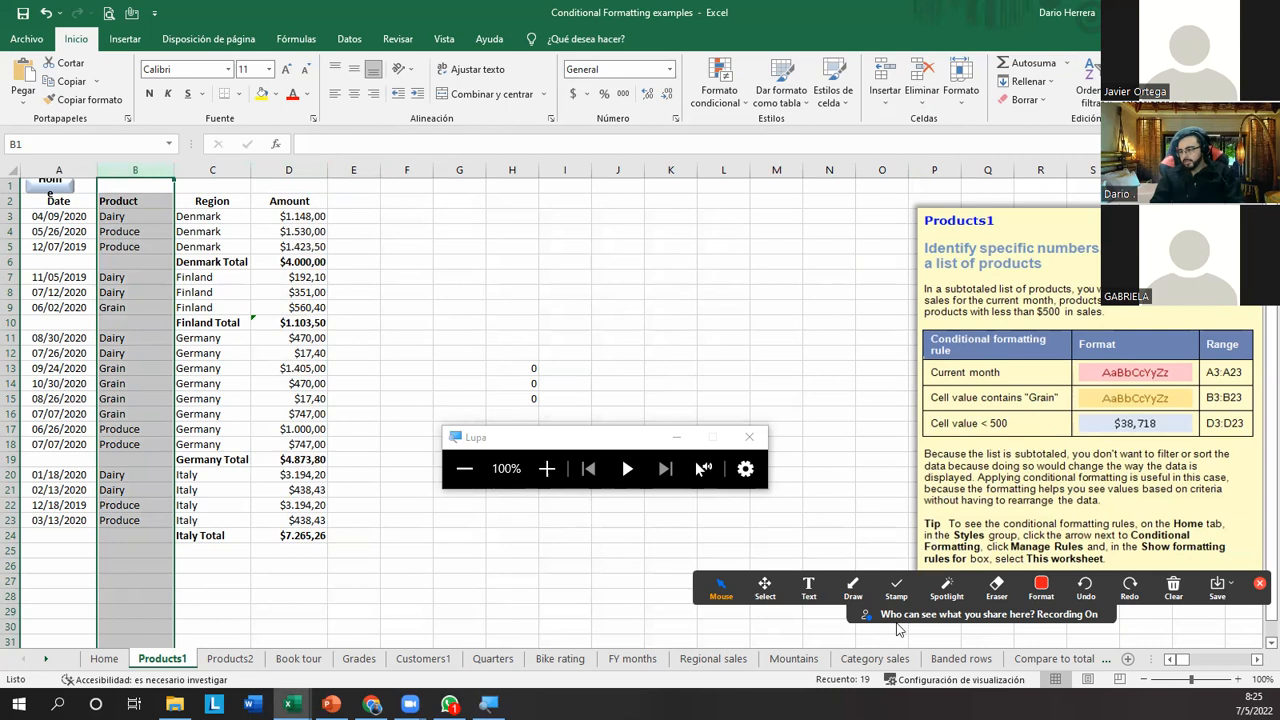
pyautogui.moveTo(912, 384); pyautogui.dragTo(1206, 411)
pyautogui.click(720, 586)
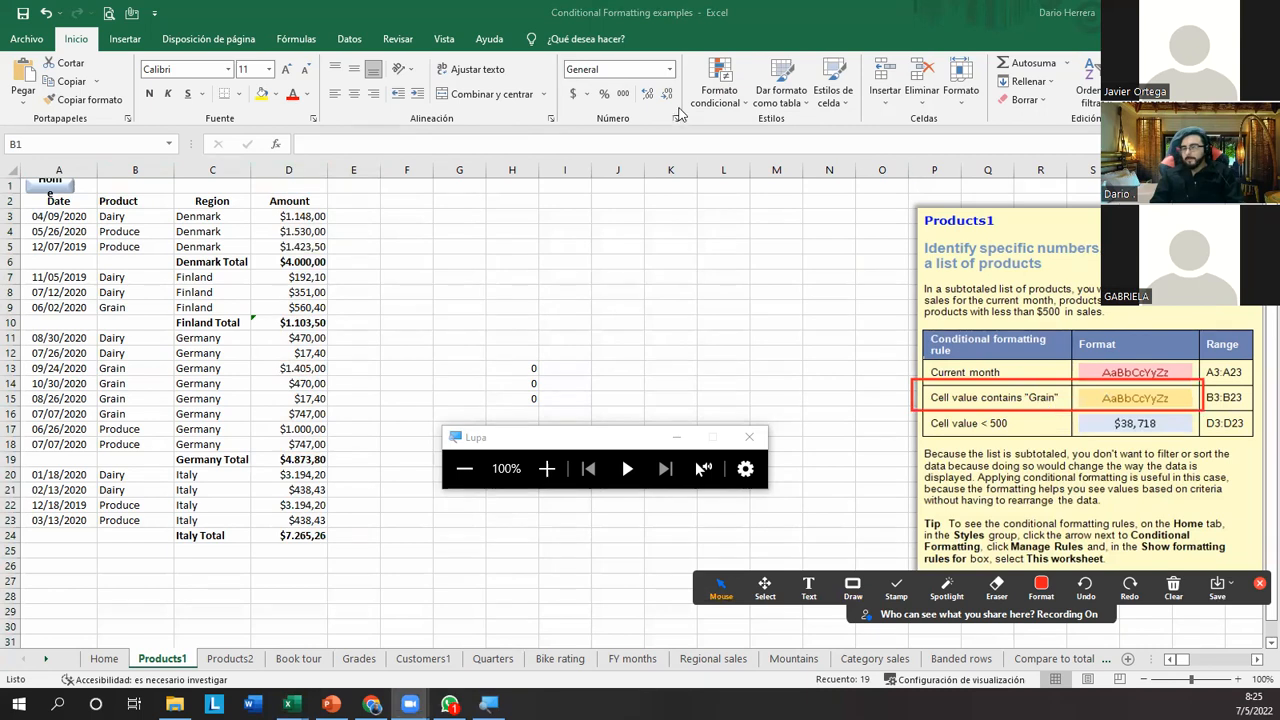
# Add a text-contains rule to the Product column that formats cells containing "grain" with yellow fill and dark yellow text.
pyautogui.click(222, 199)
pyautogui.click(719, 92)
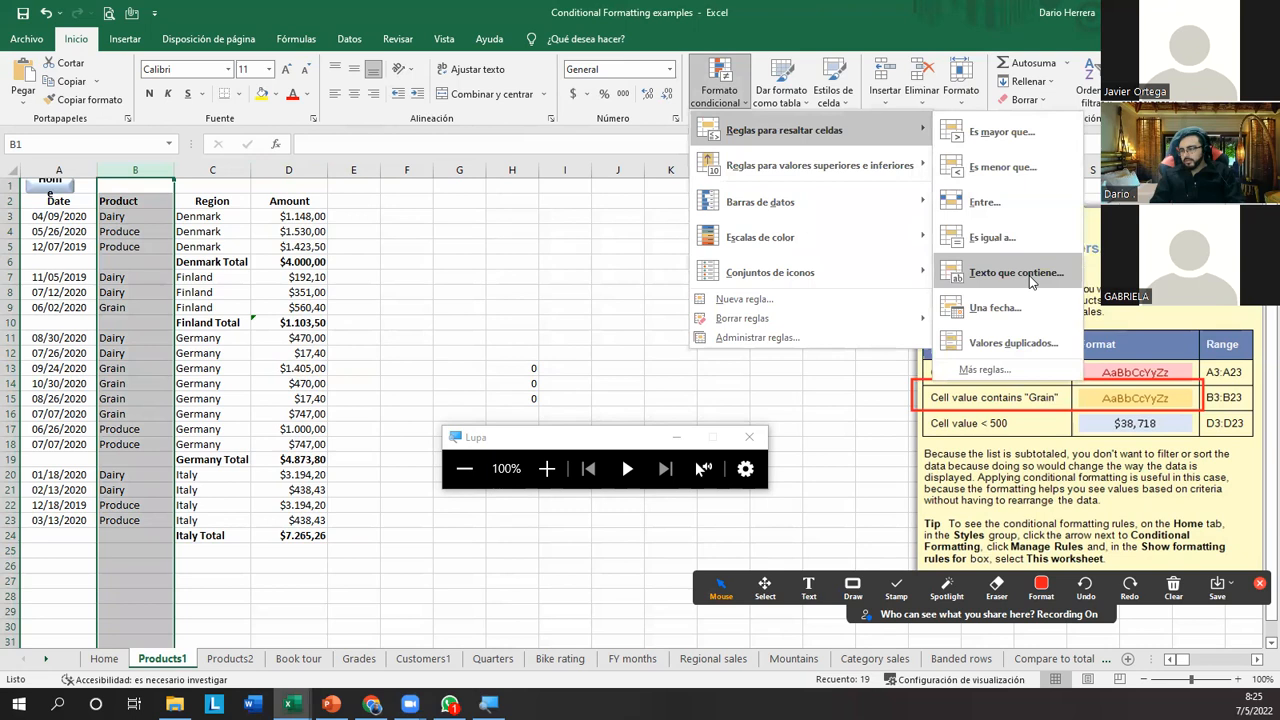
pyautogui.click(1029, 275)
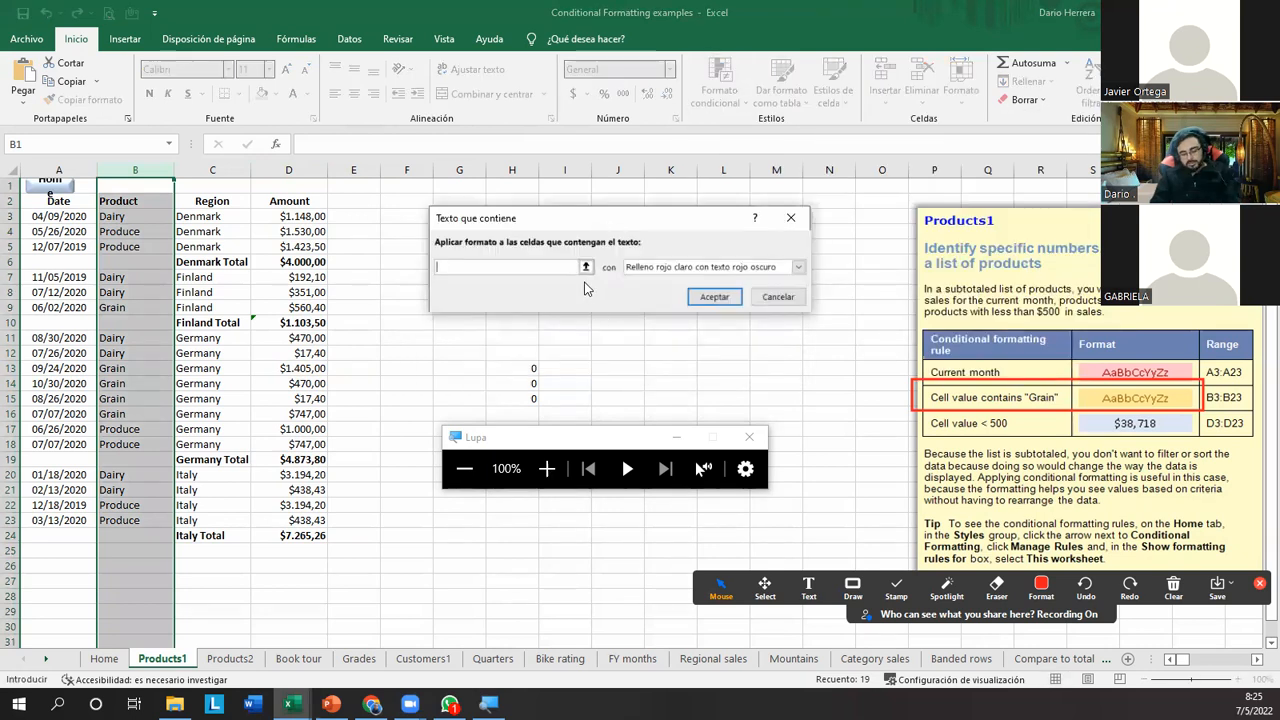
pyautogui.write('grain')
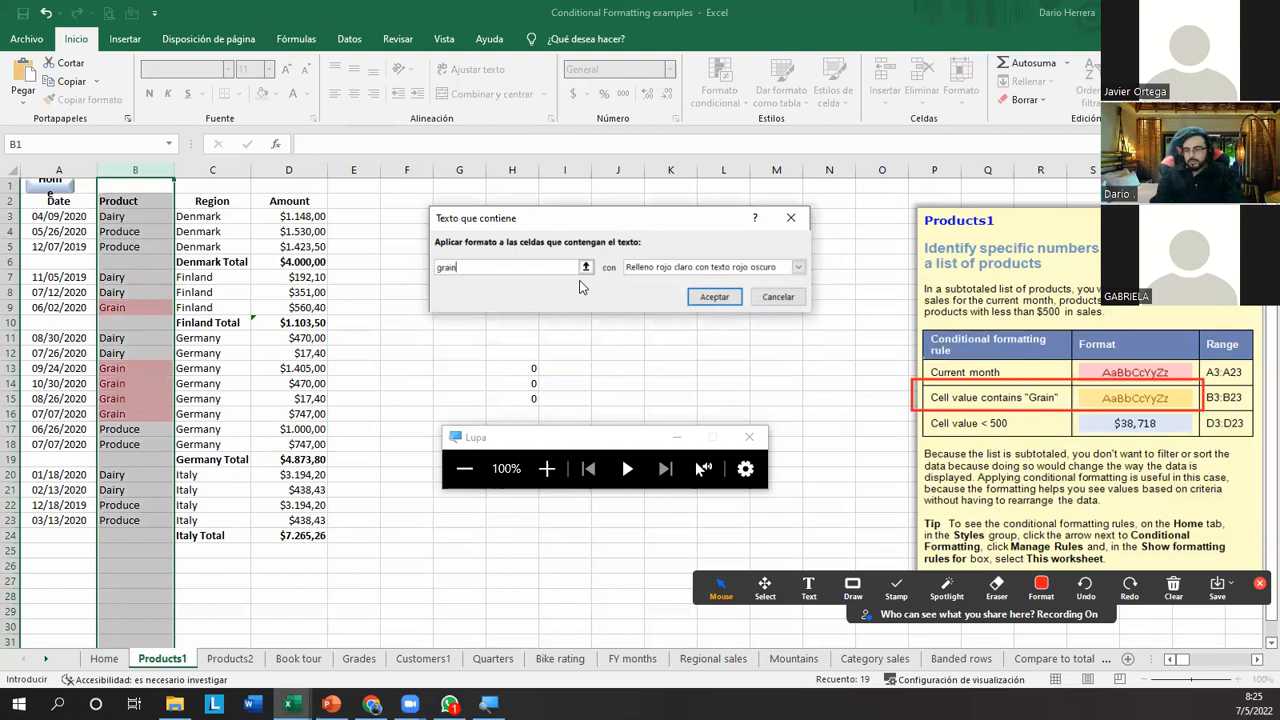
pyautogui.click(680, 268)
pyautogui.click(679, 292)
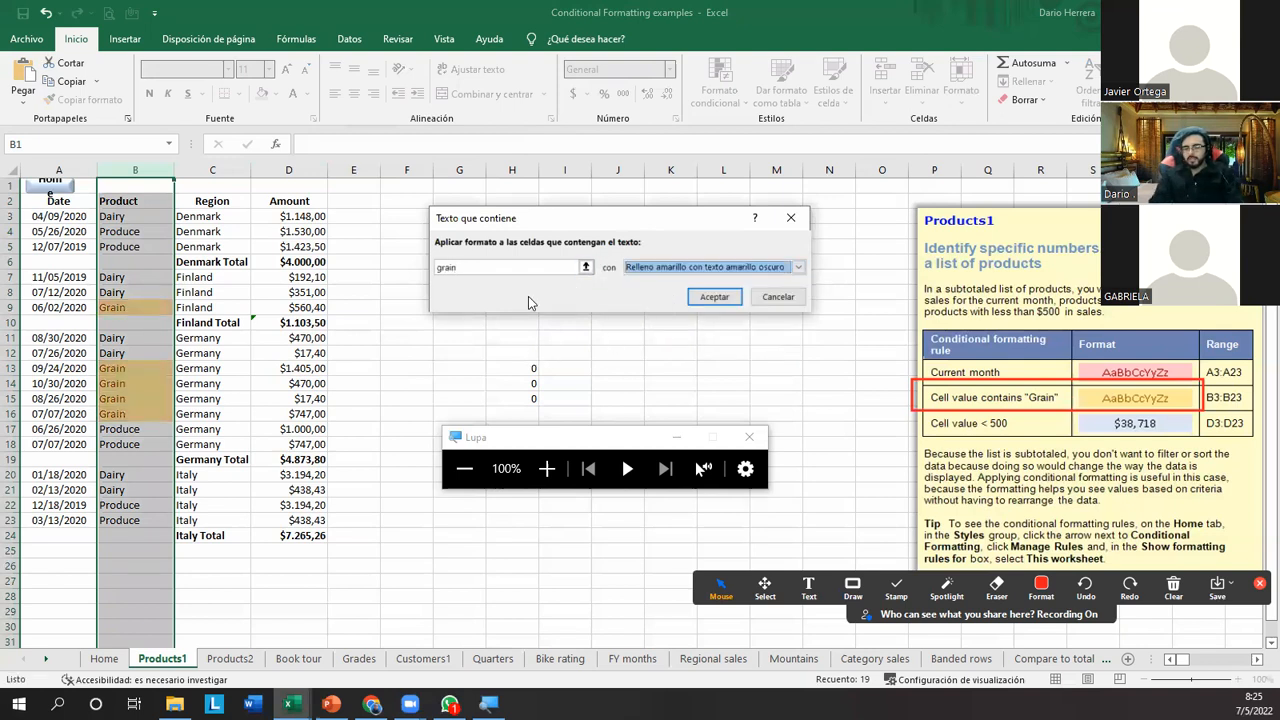
pyautogui.moveTo(466, 269); pyautogui.dragTo(413, 270)
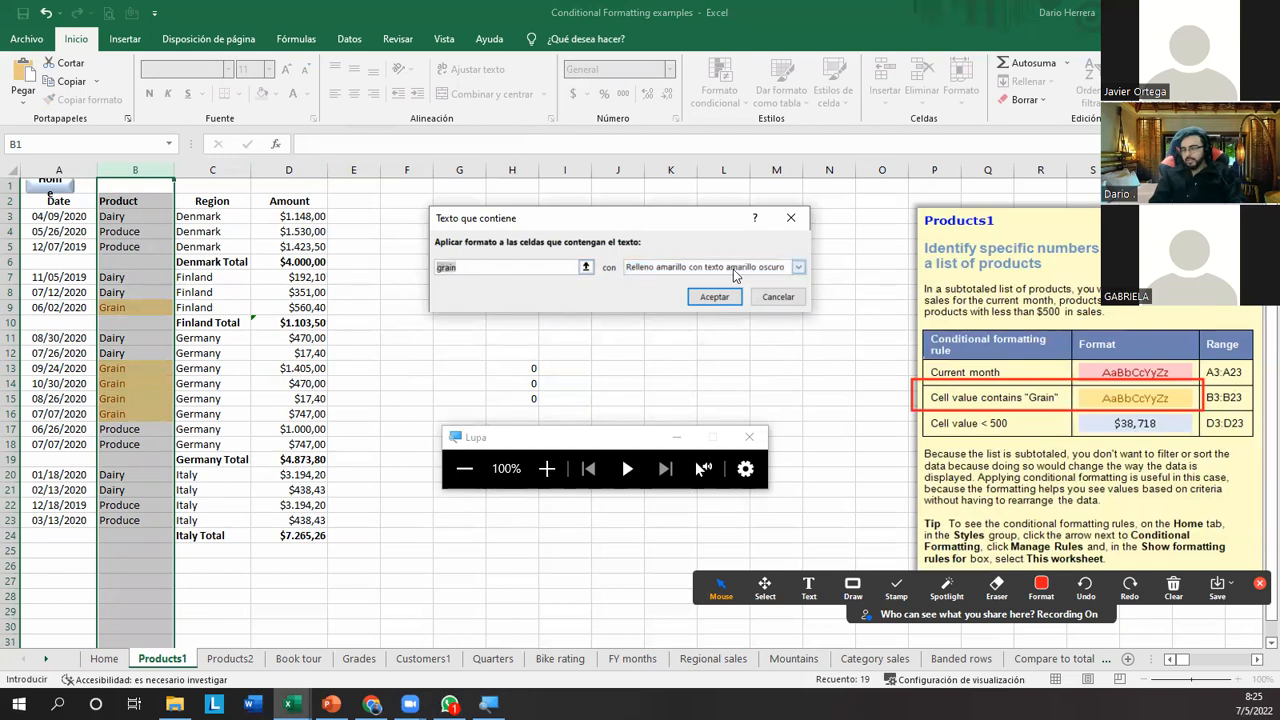
pyautogui.click(714, 296)
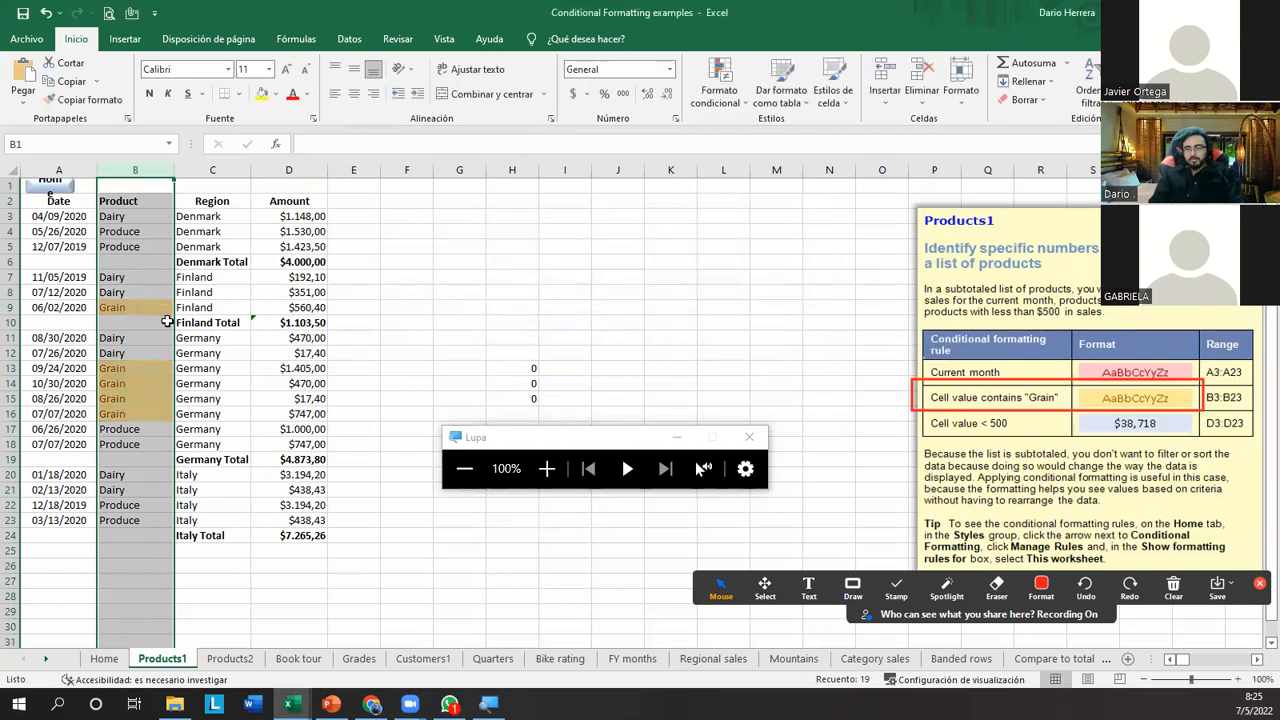
pyautogui.click(167, 321)
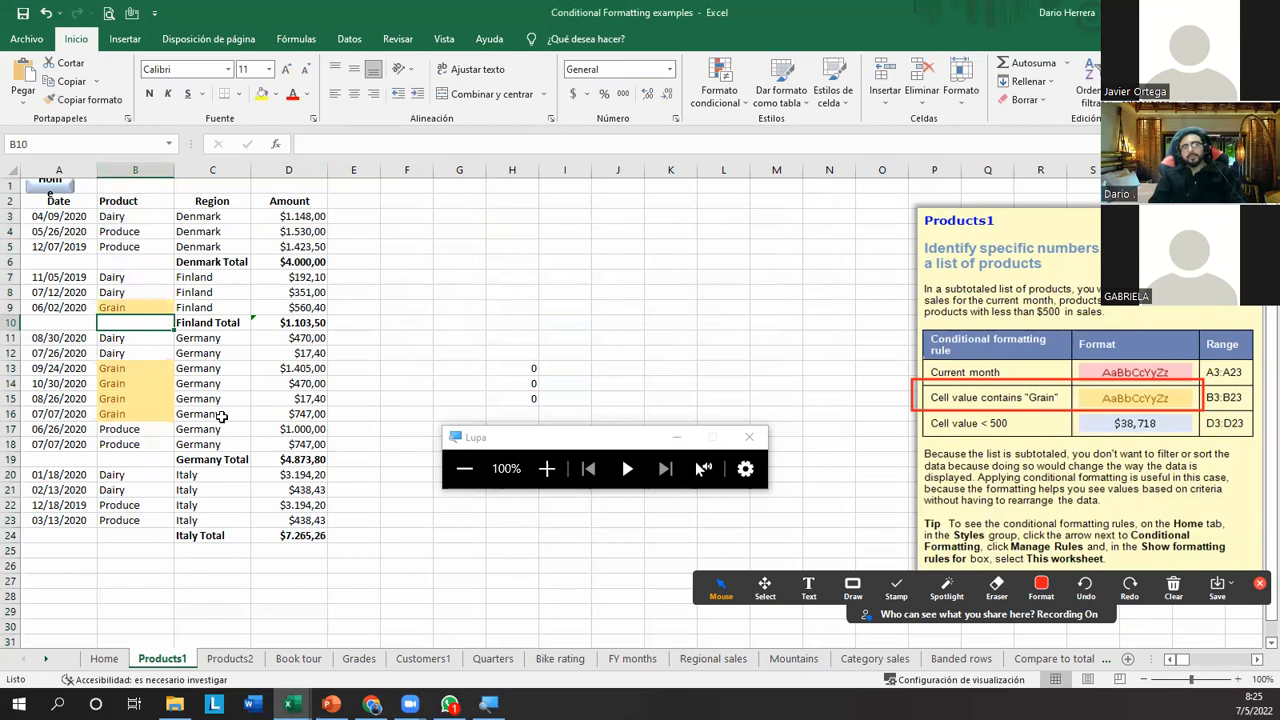
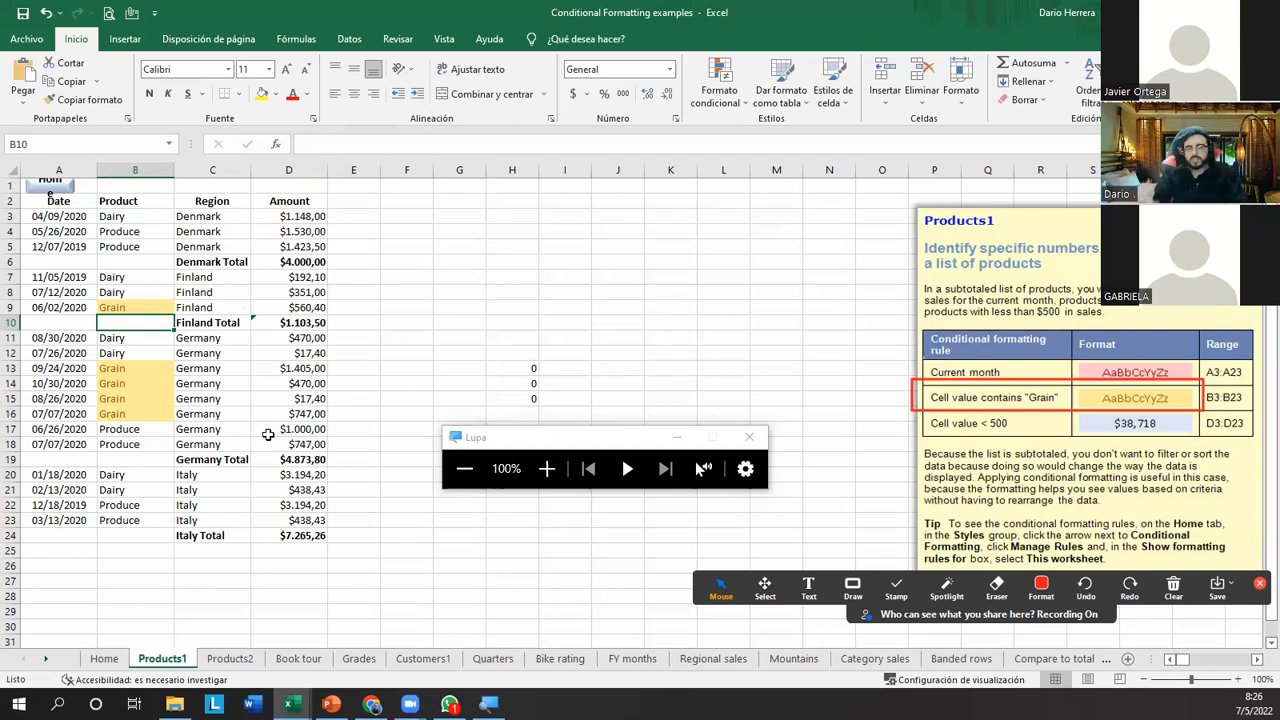
# Open the Product column's text-contains rule for editing from the conditional formatting rules manager.
pyautogui.click(142, 174)
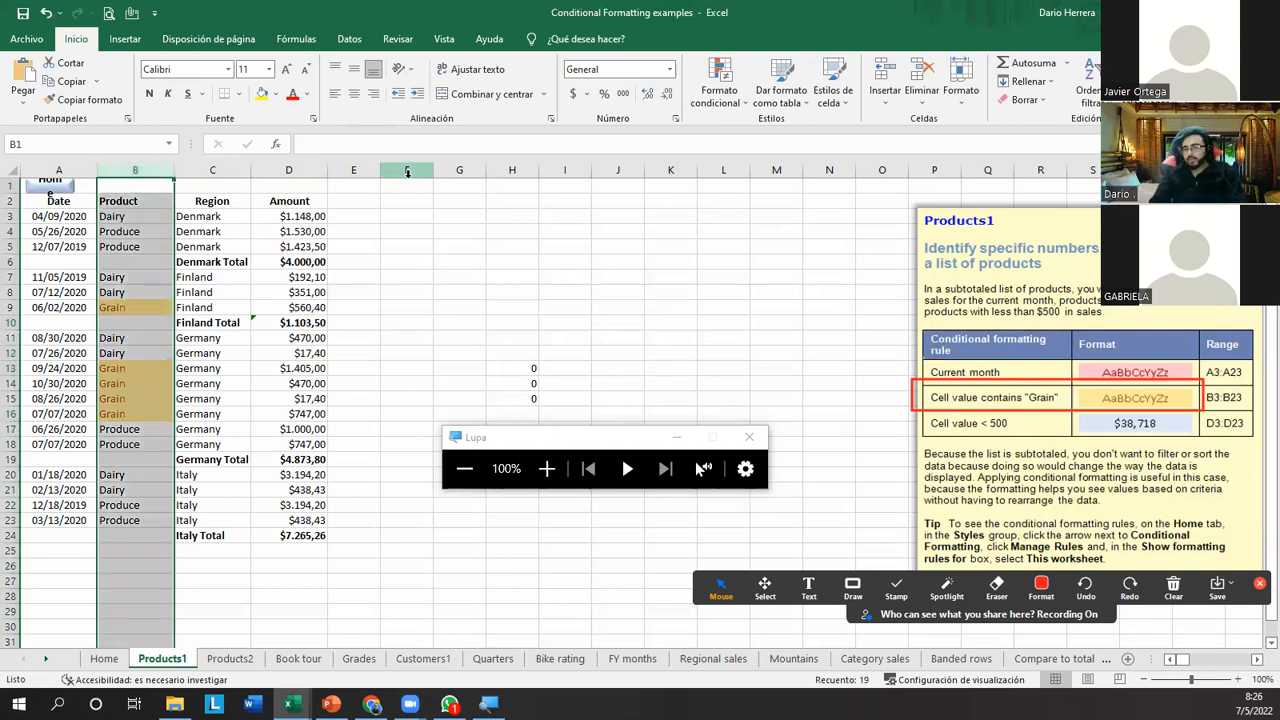
pyautogui.click(719, 82)
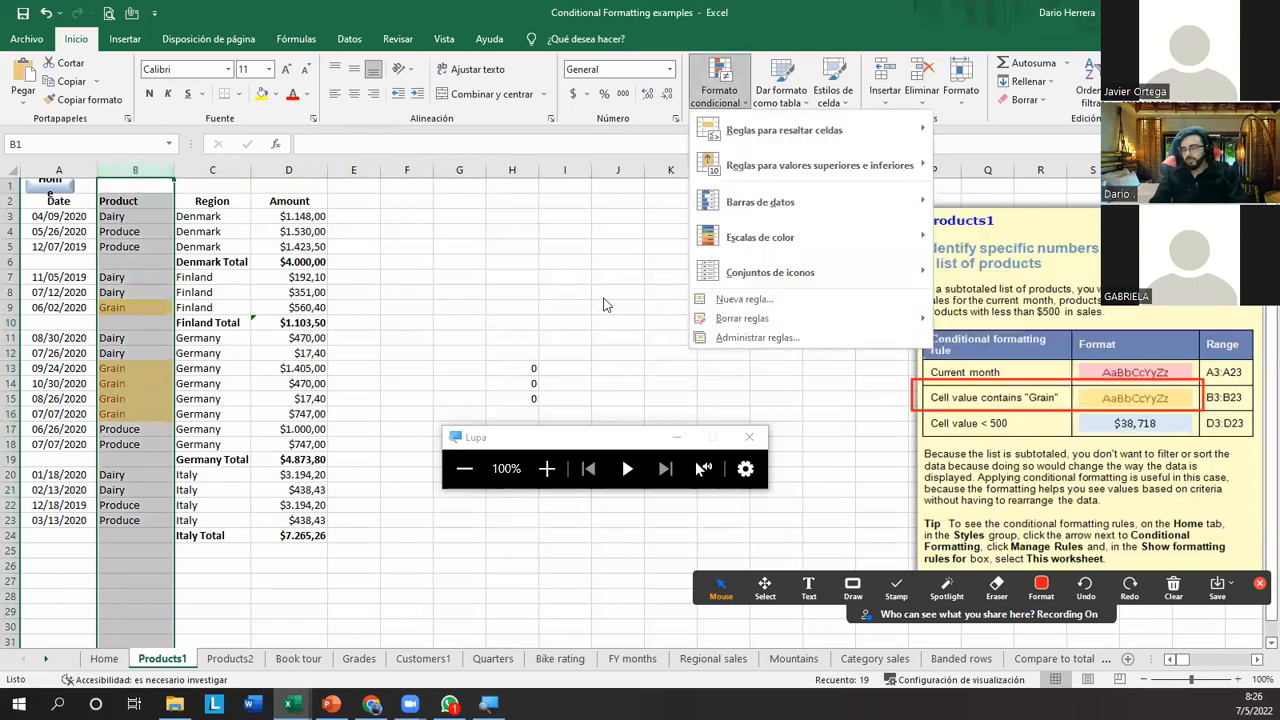
pyautogui.click(741, 339)
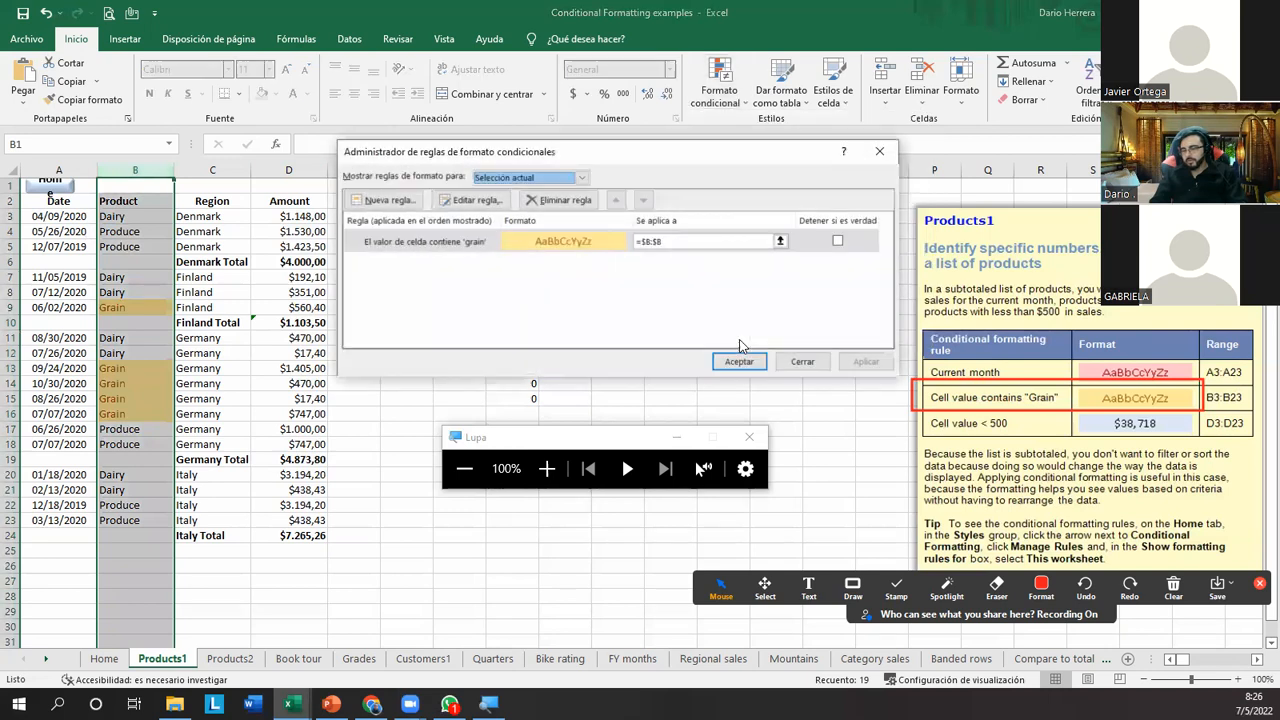
pyautogui.click(477, 248)
pyautogui.click(479, 203)
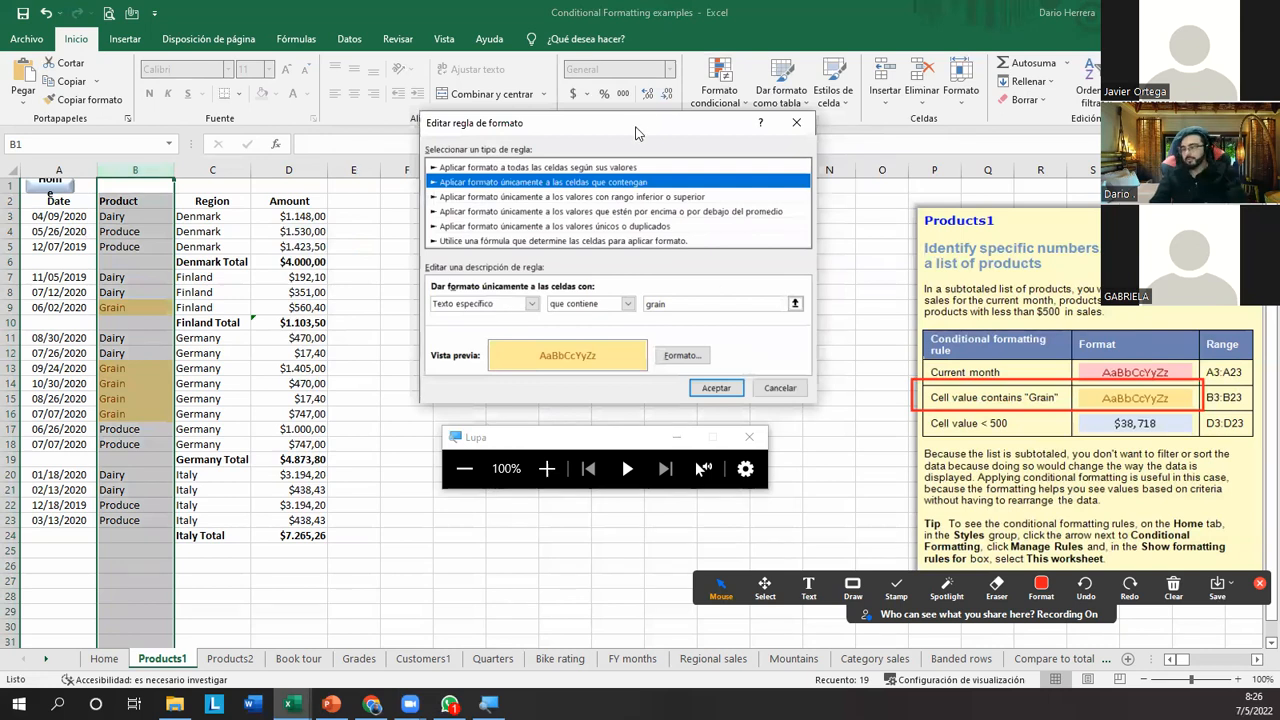
pyautogui.hotkey('alt', 'Tab')
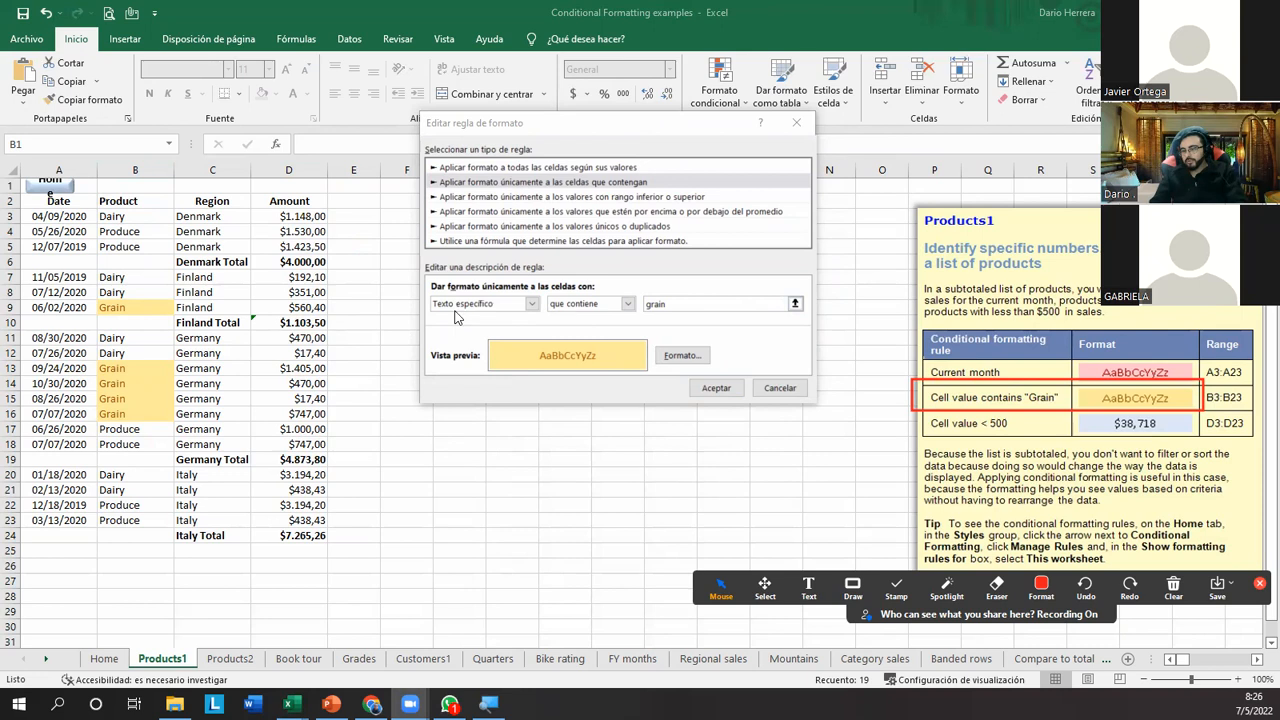
# Set the rule's contained text to "r" and apply the edited rule to the Product column.
pyautogui.click(657, 305)
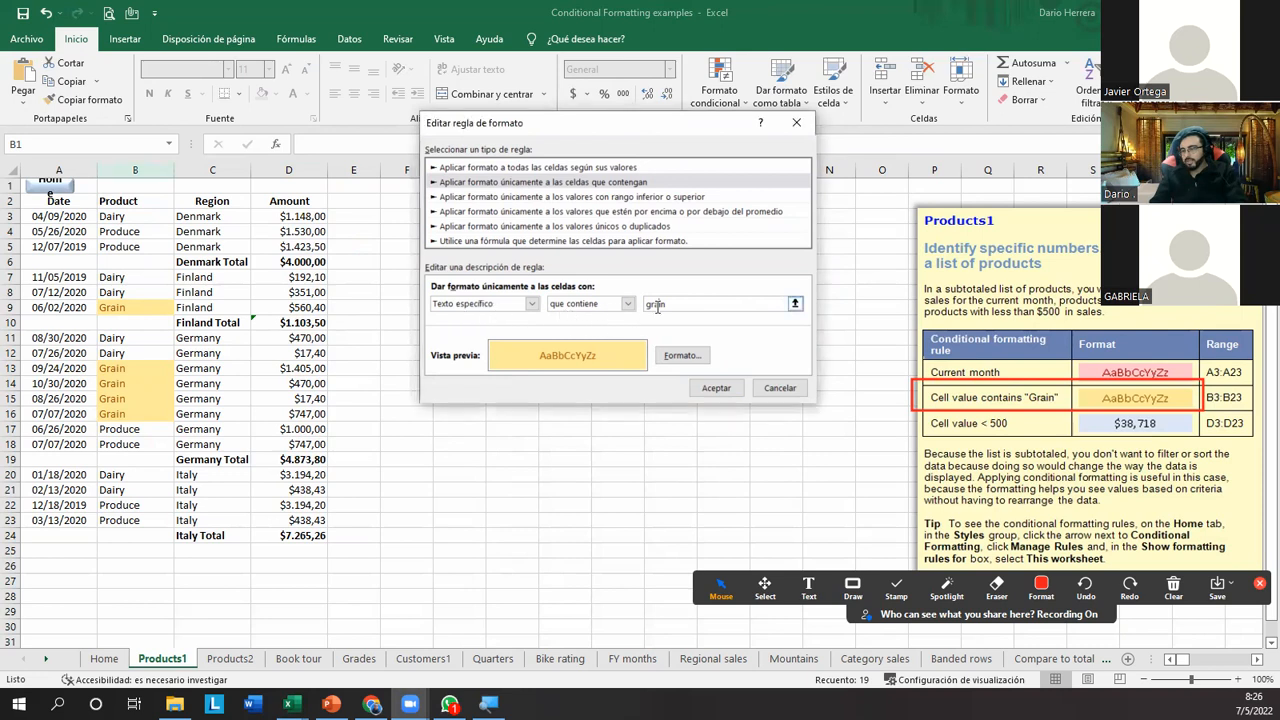
pyautogui.click(684, 302)
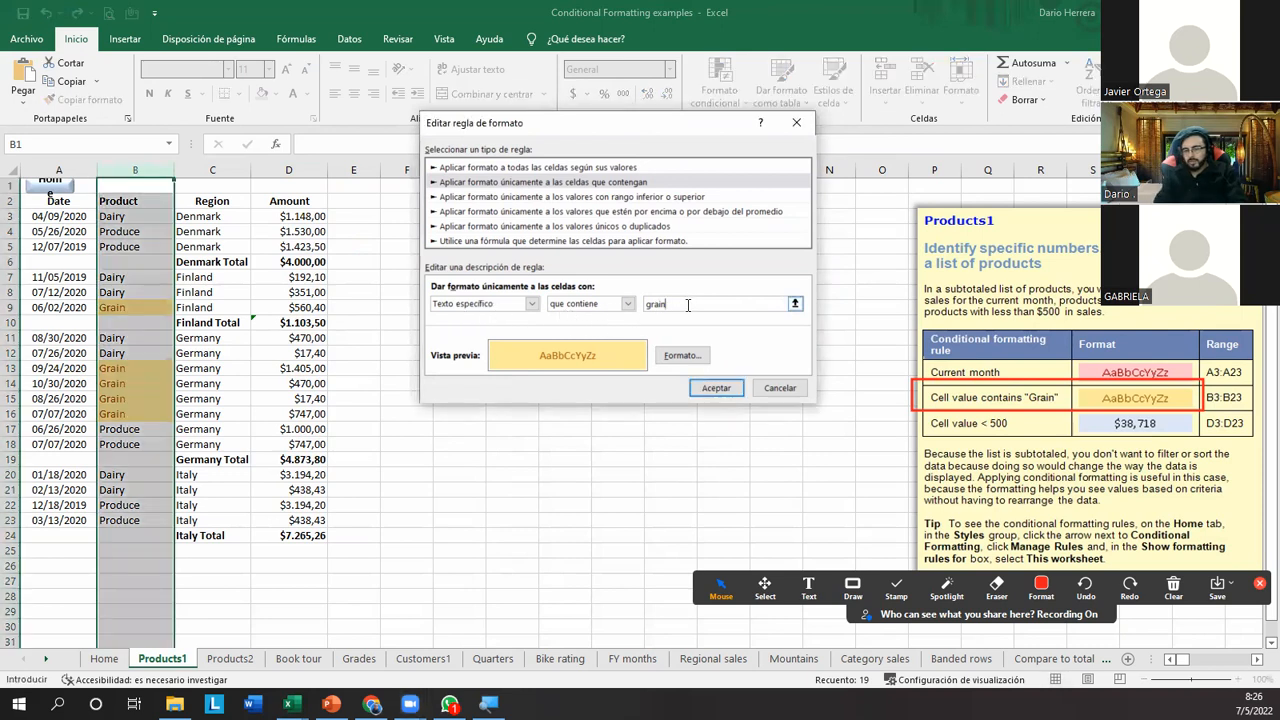
pyautogui.press('BackSpace')
pyautogui.press('BackSpace')
pyautogui.press('Left')
pyautogui.press('BackSpace')
pyautogui.press('BackSpace')
pyautogui.press('BackSpace')
pyautogui.press('BackSpace')
pyautogui.press('BackSpace')
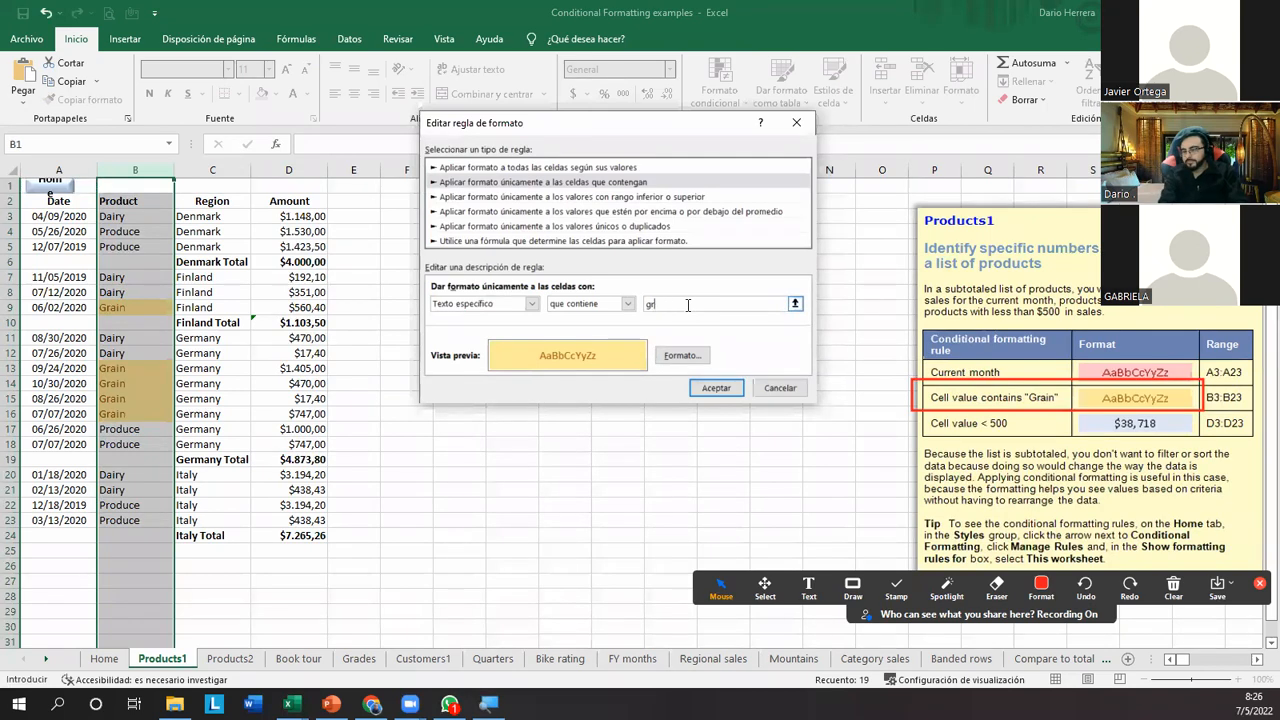
pyautogui.write('g')
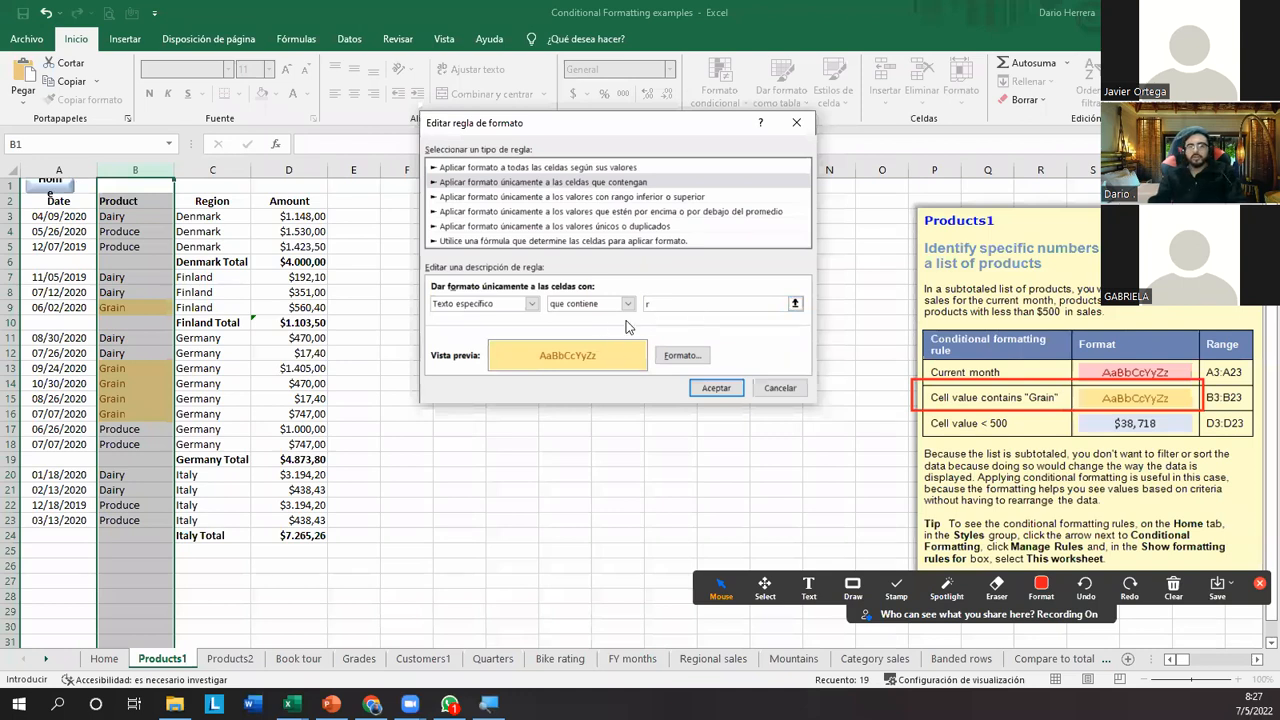
pyautogui.click(717, 388)
pyautogui.click(739, 361)
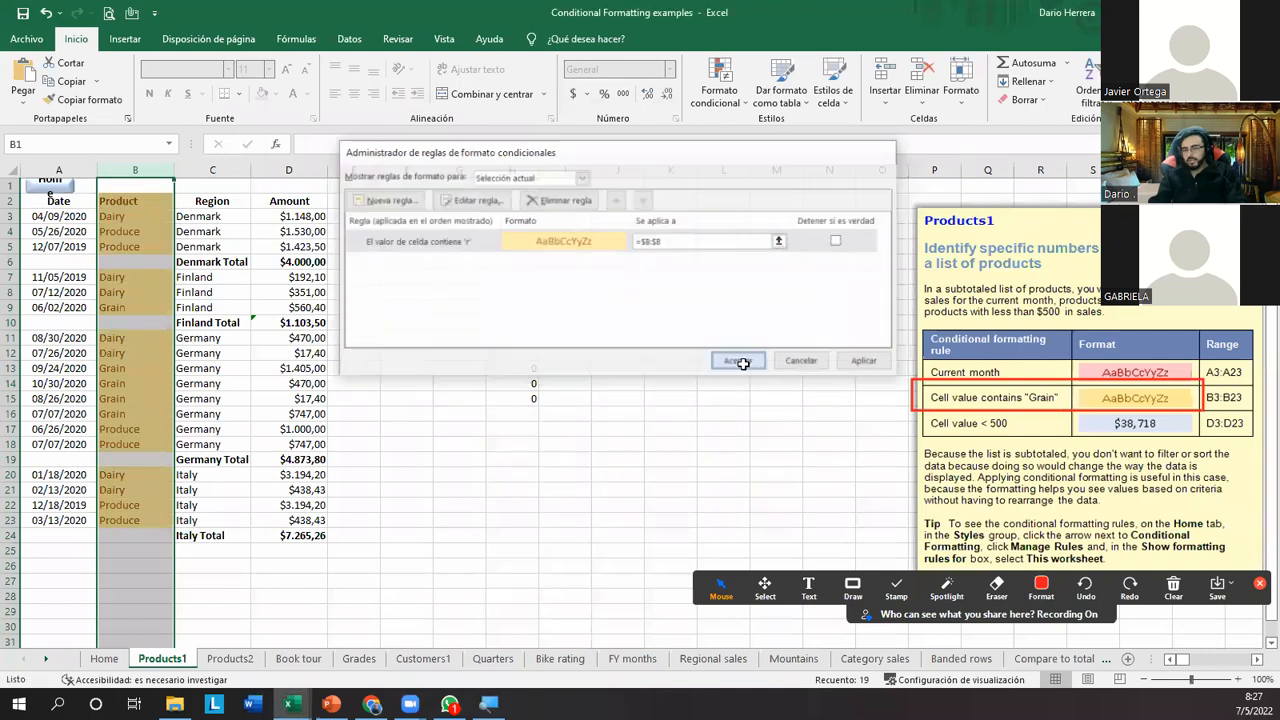
pyautogui.click(512, 398)
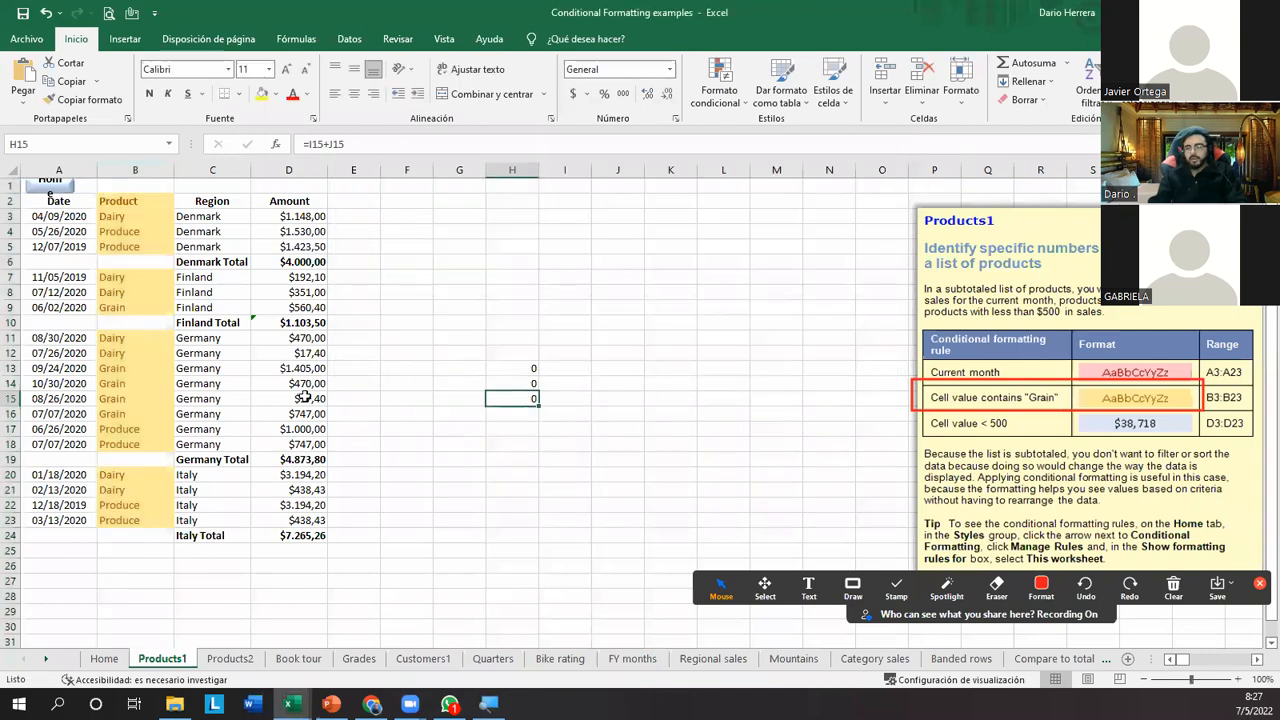
# Examine the highlighted Product entries, comparing Dairy, Produce and Grain cells against the edited rule.
pyautogui.click(135, 170)
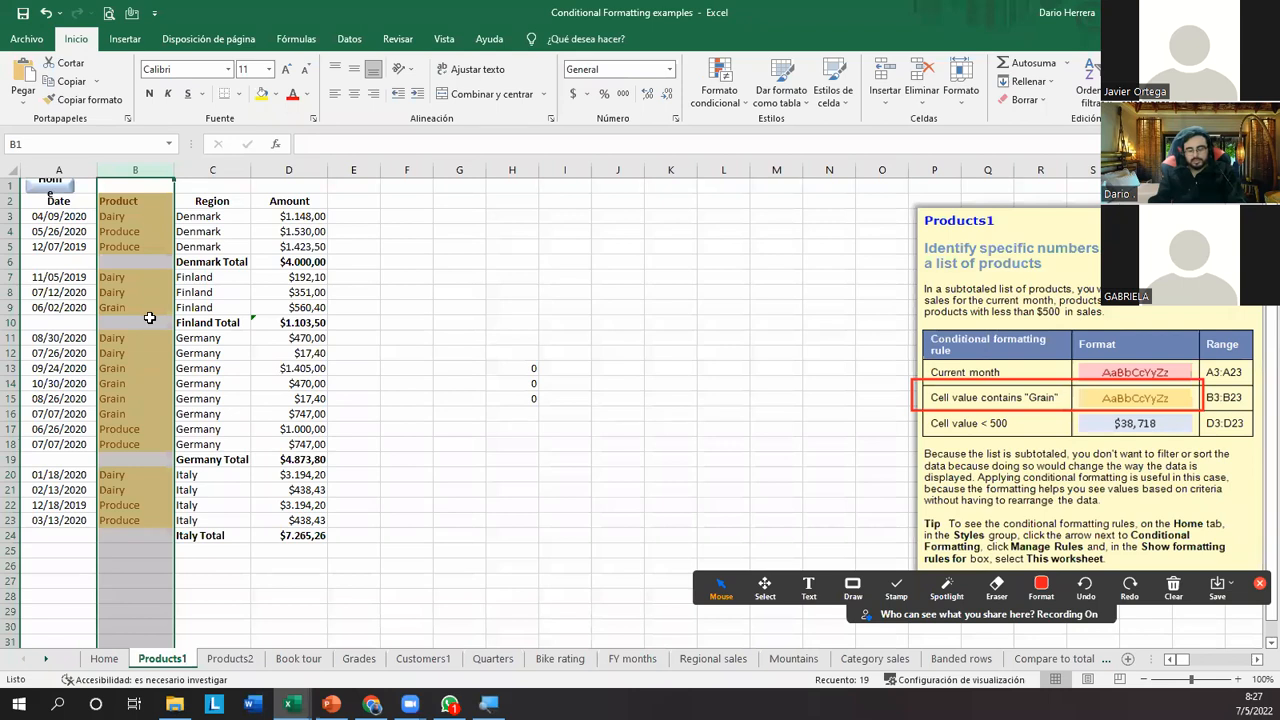
pyautogui.click(149, 218)
pyautogui.click(150, 233)
pyautogui.click(144, 214)
pyautogui.click(150, 232)
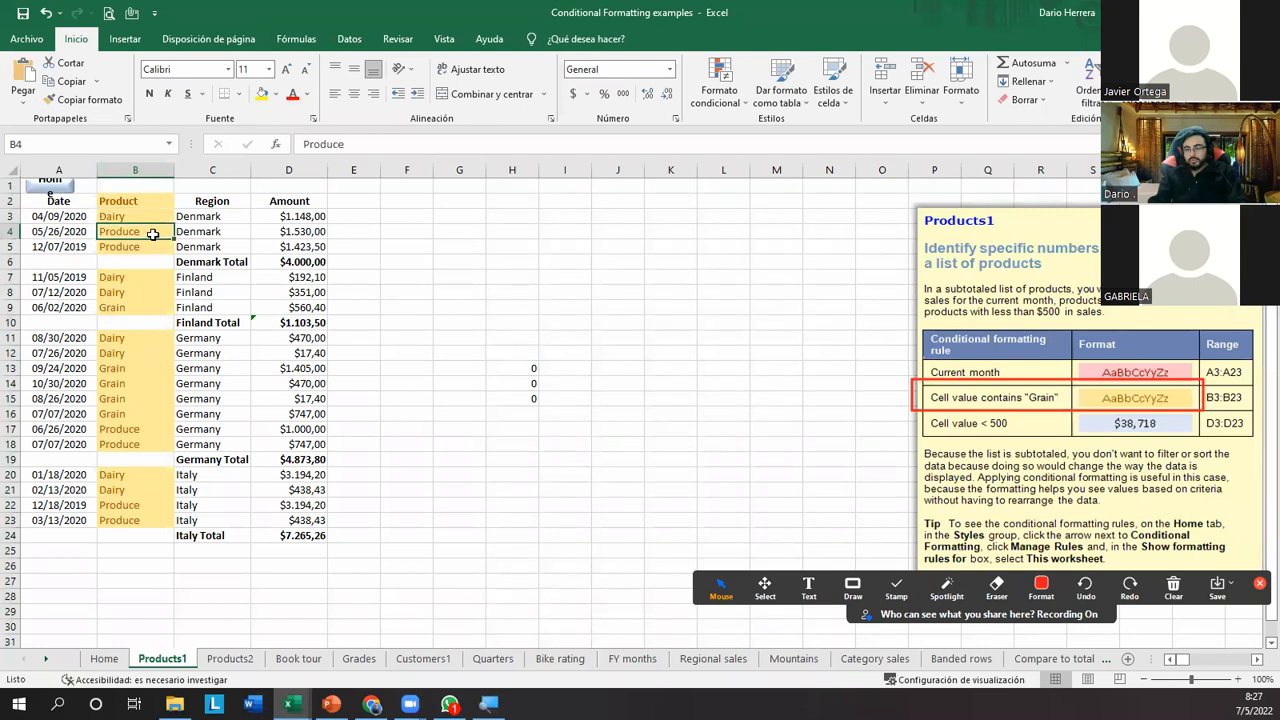
pyautogui.click(148, 312)
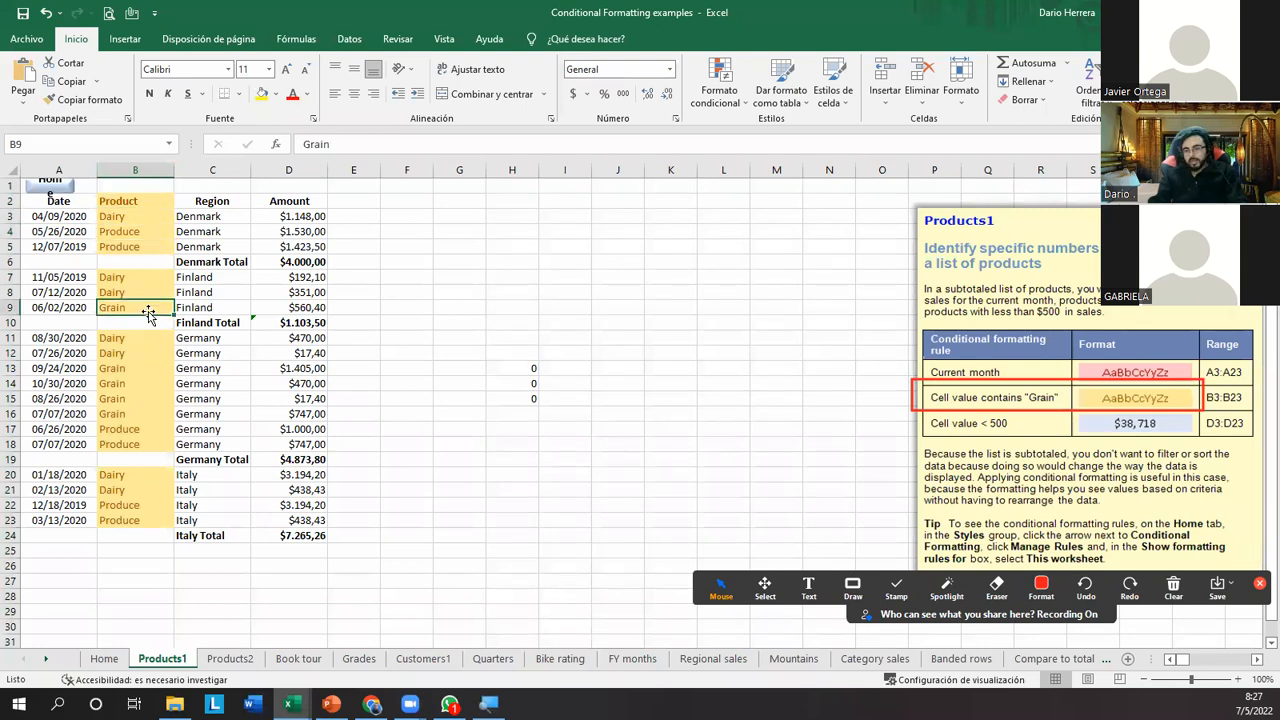
pyautogui.moveTo(140, 518); pyautogui.dragTo(125, 197)
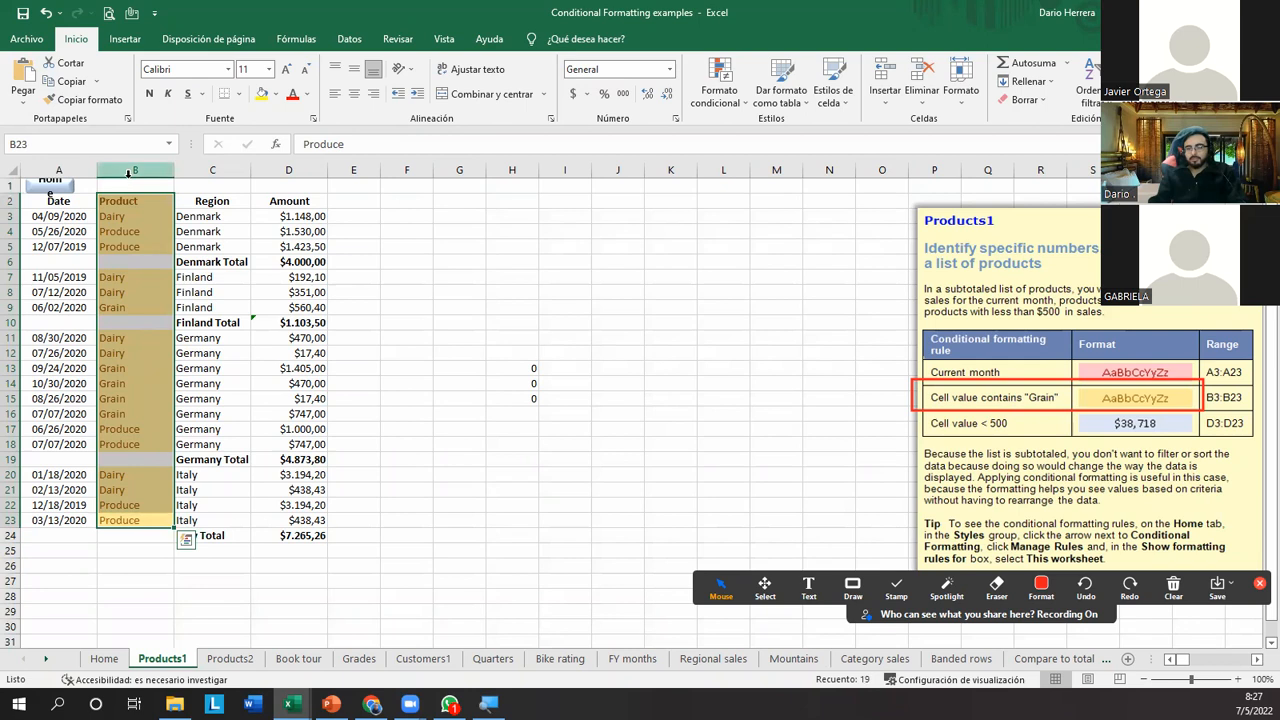
pyautogui.click(128, 172)
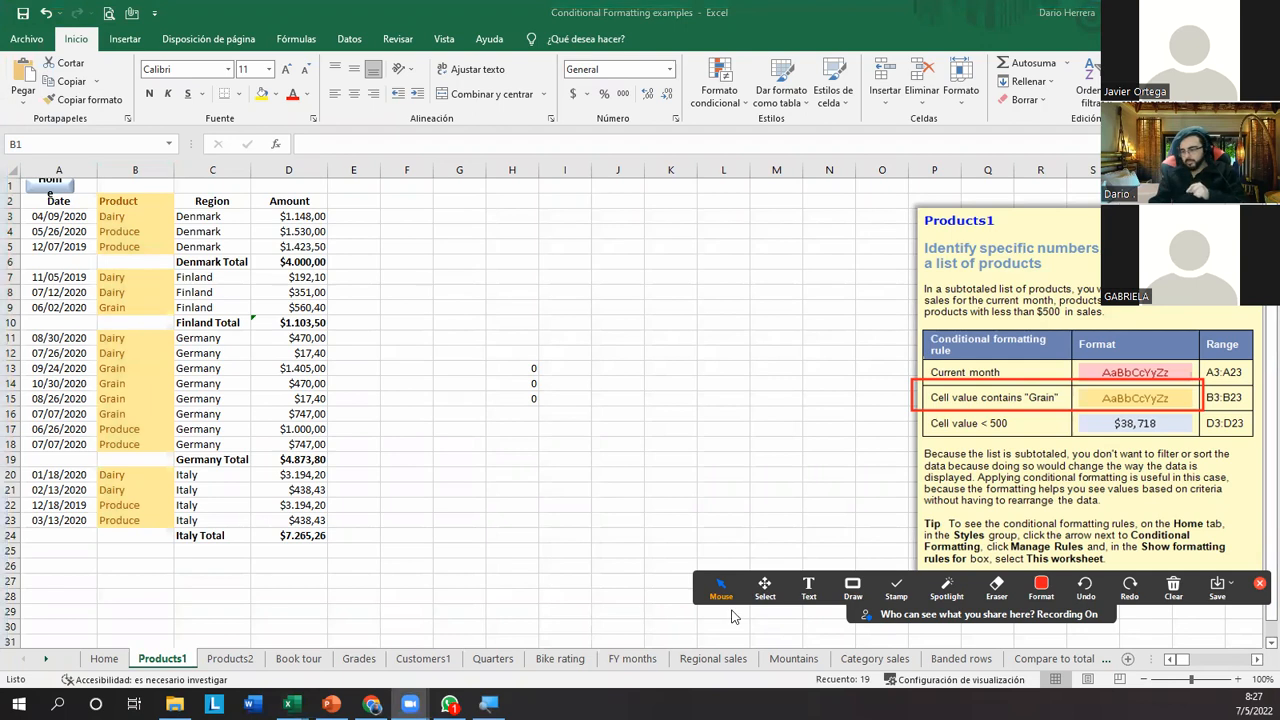
# Clear the old red annotation and box the letter r in Product cells B3, B4 and B8 with red rectangles.
pyautogui.scroll(5, 250, 392)
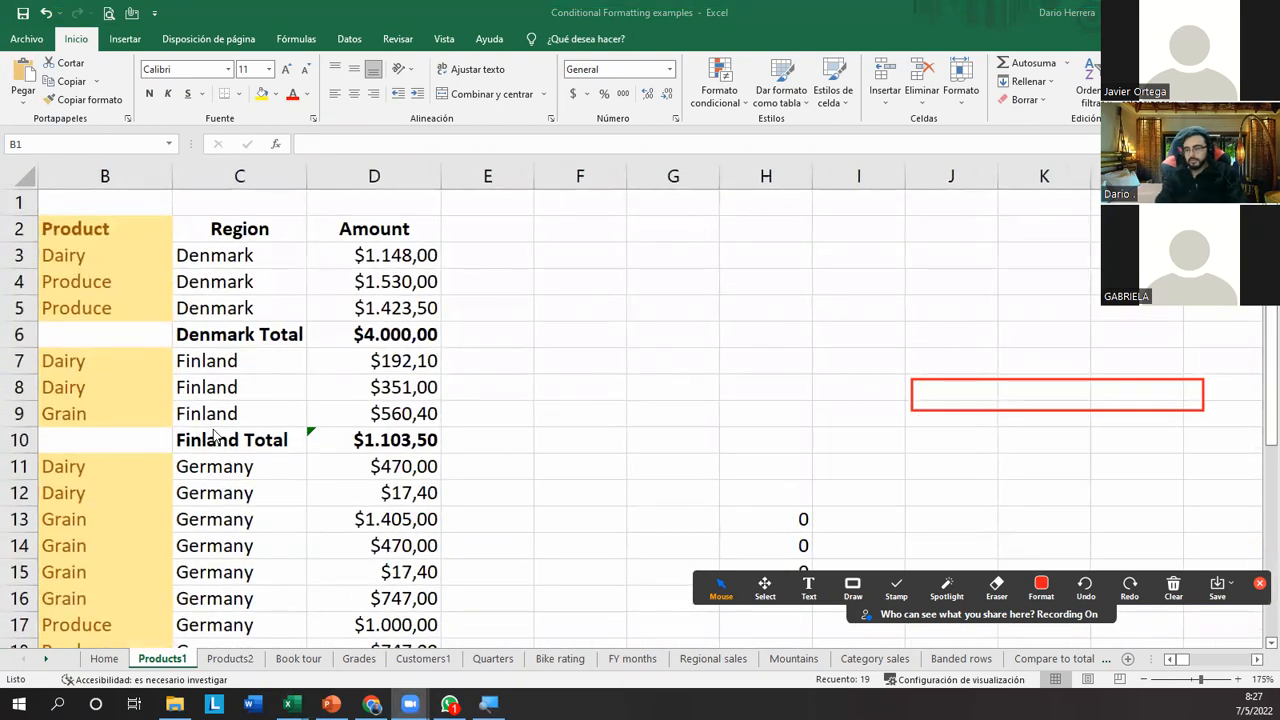
pyautogui.click(1173, 588)
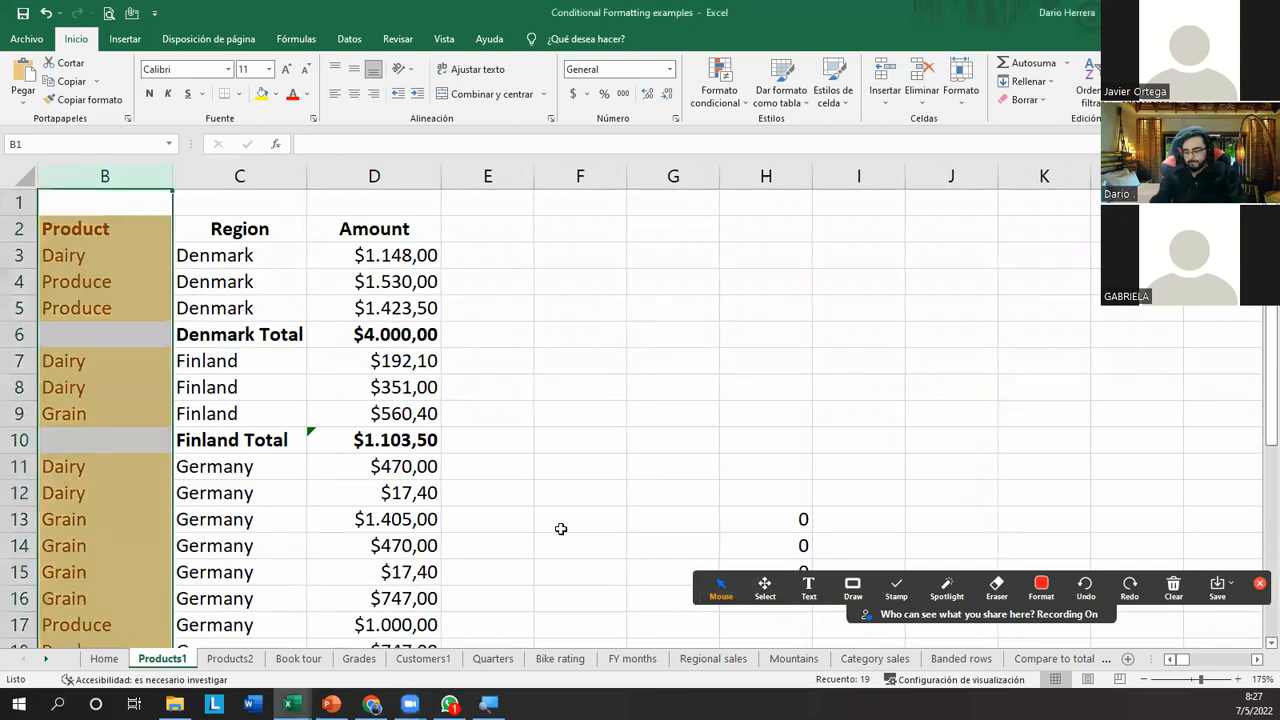
pyautogui.hscroll(-1, 561, 534)
pyautogui.press('Down')
pyautogui.press('Down')
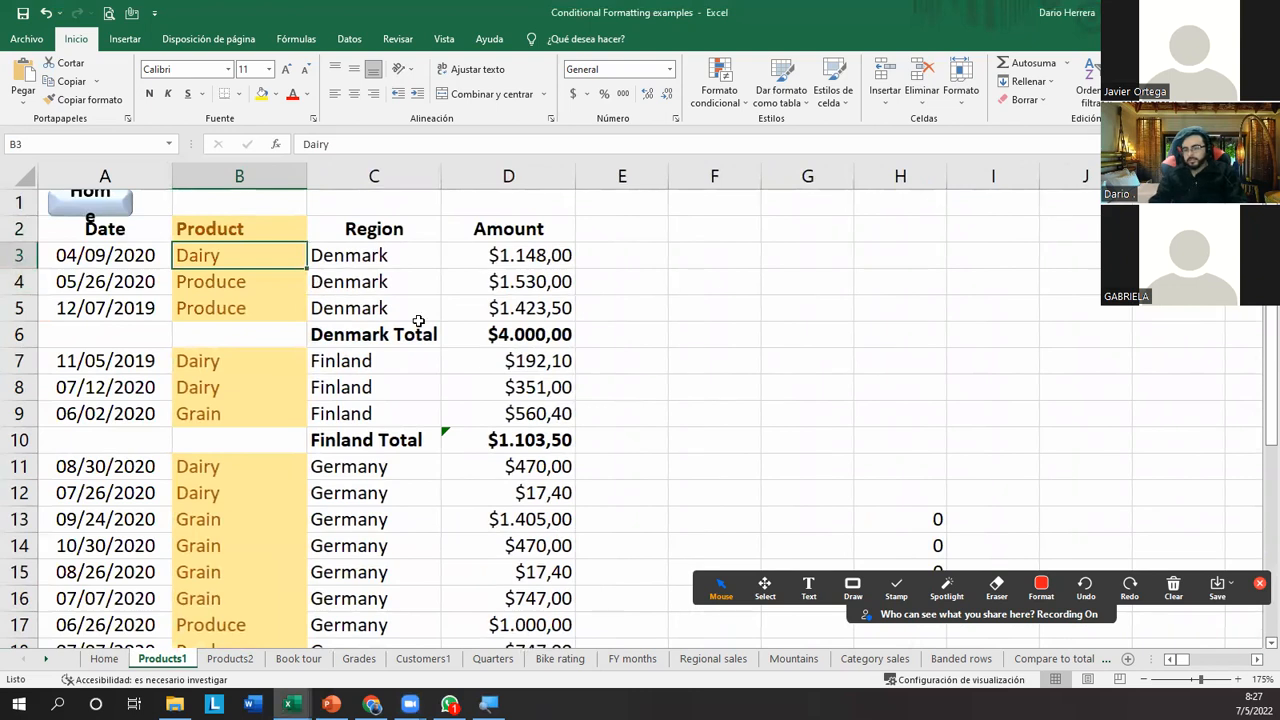
pyautogui.click(853, 588)
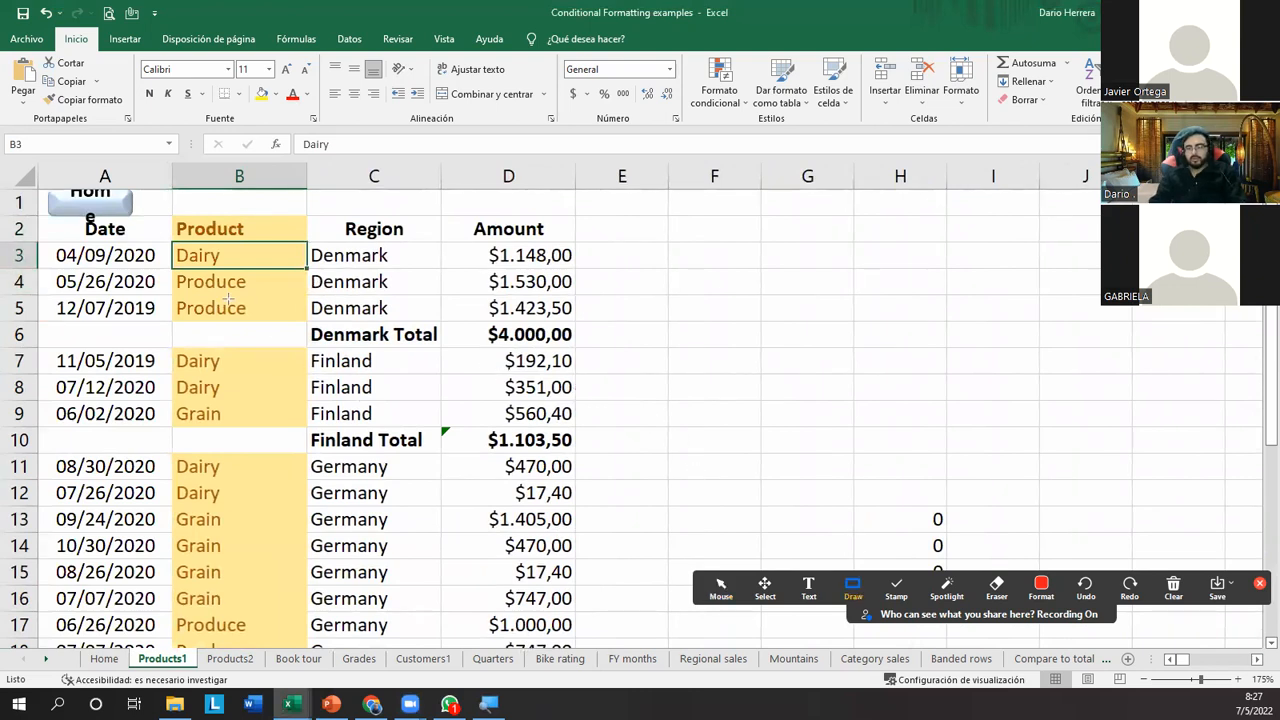
pyautogui.moveTo(215, 266); pyautogui.dragTo(202, 244)
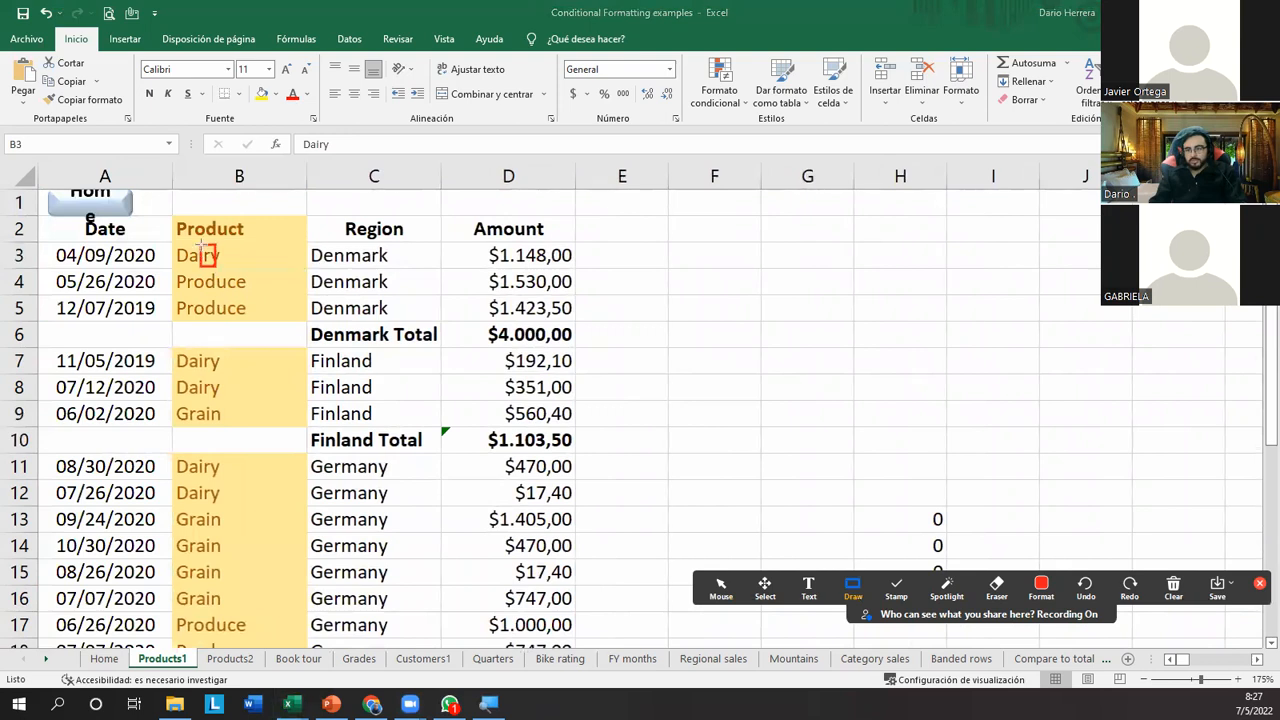
pyautogui.moveTo(201, 291); pyautogui.dragTo(184, 272)
pyautogui.moveTo(210, 383); pyautogui.dragTo(203, 378)
pyautogui.click(720, 590)
# Test the contains "r" rule by entering r, sadfkbsr and rsxfsd in turn in cell B10.
pyautogui.click(225, 440)
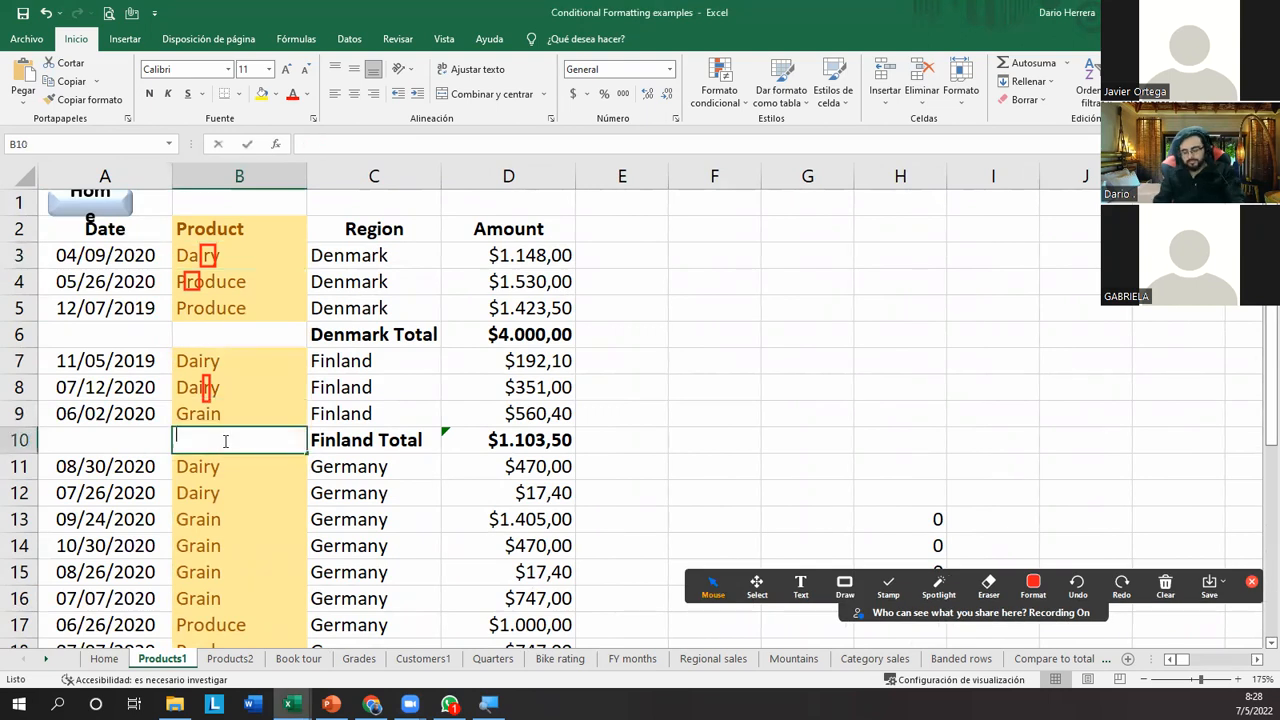
pyautogui.write('r')
pyautogui.press('Return')
pyautogui.click(225, 440)
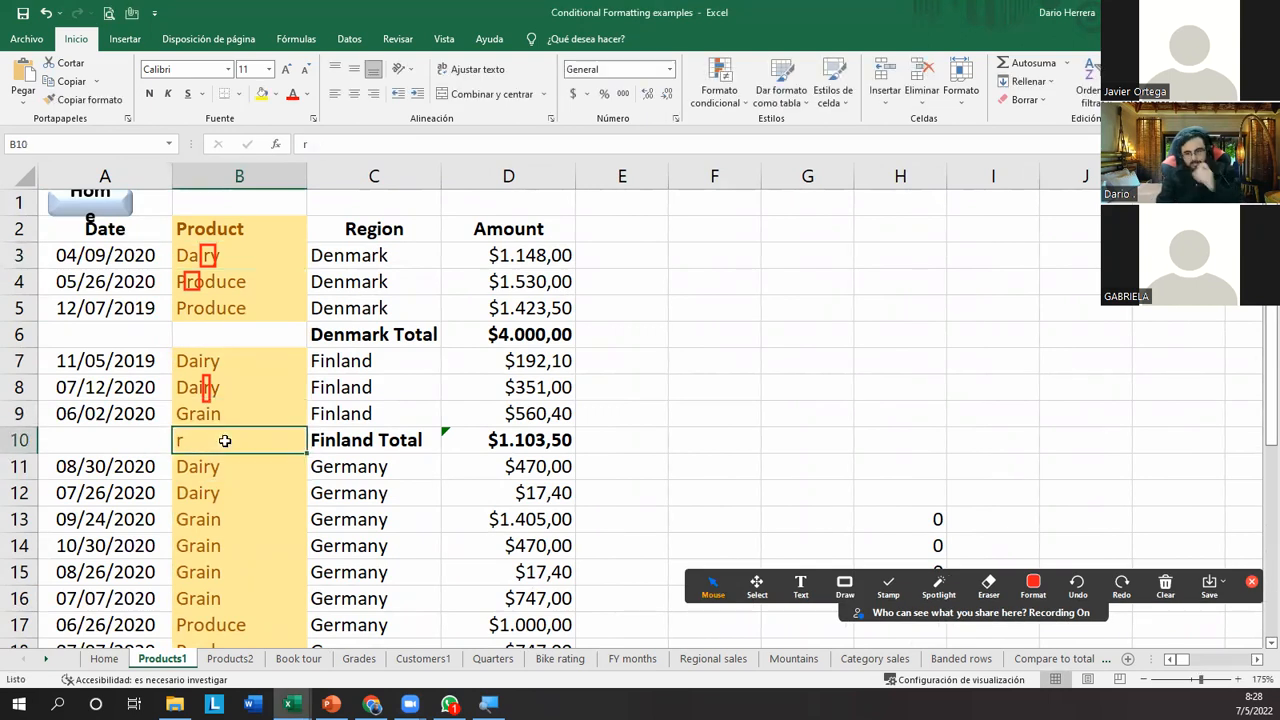
pyautogui.write('sadfkbs')
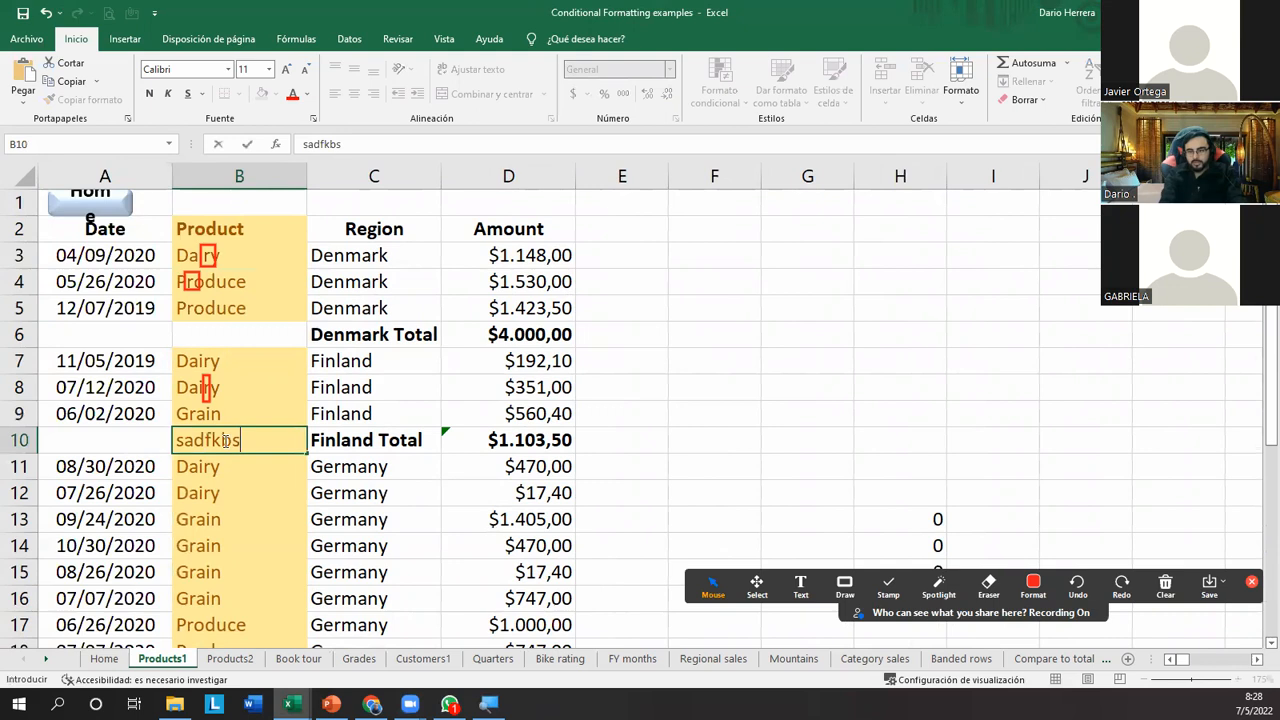
pyautogui.write('r')
pyautogui.press('Return')
pyautogui.click(225, 440)
pyautogui.write('rsxfsd')
pyautogui.press('Return')
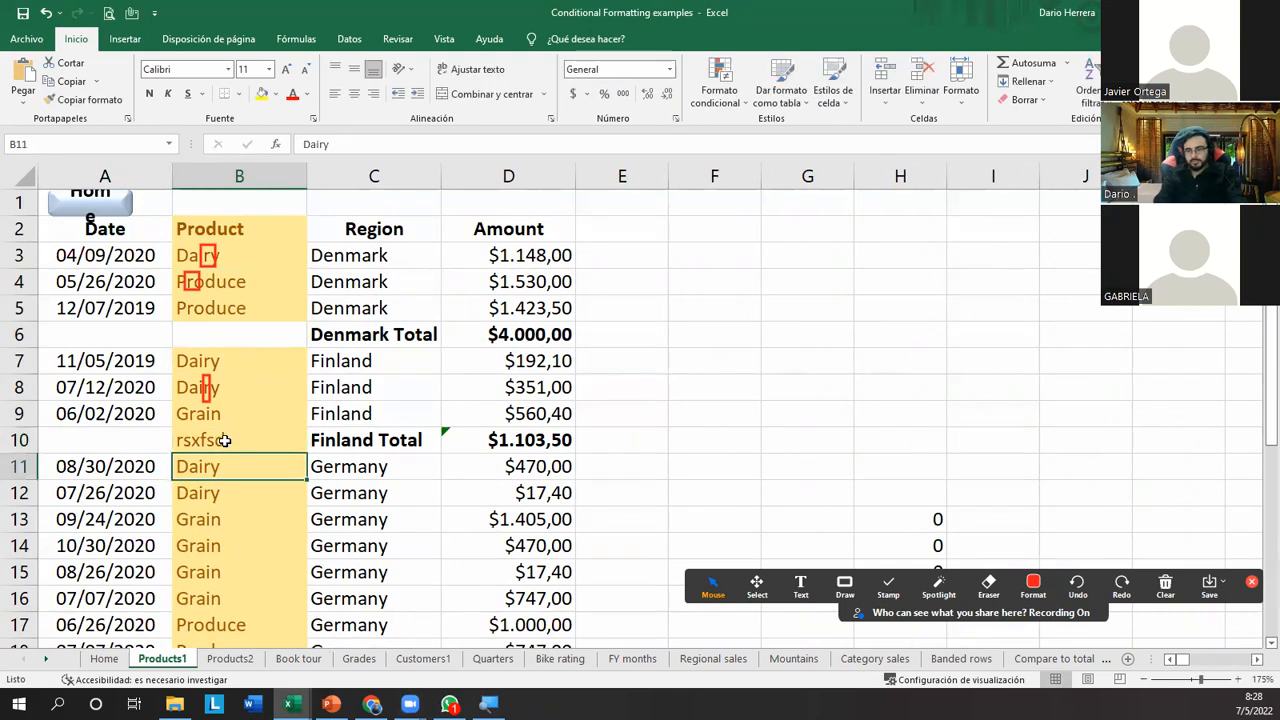
# Delete the test text from cell B10 and clear the red rectangles drawn over the Product column.
pyautogui.click(226, 440)
pyautogui.press('Delete')
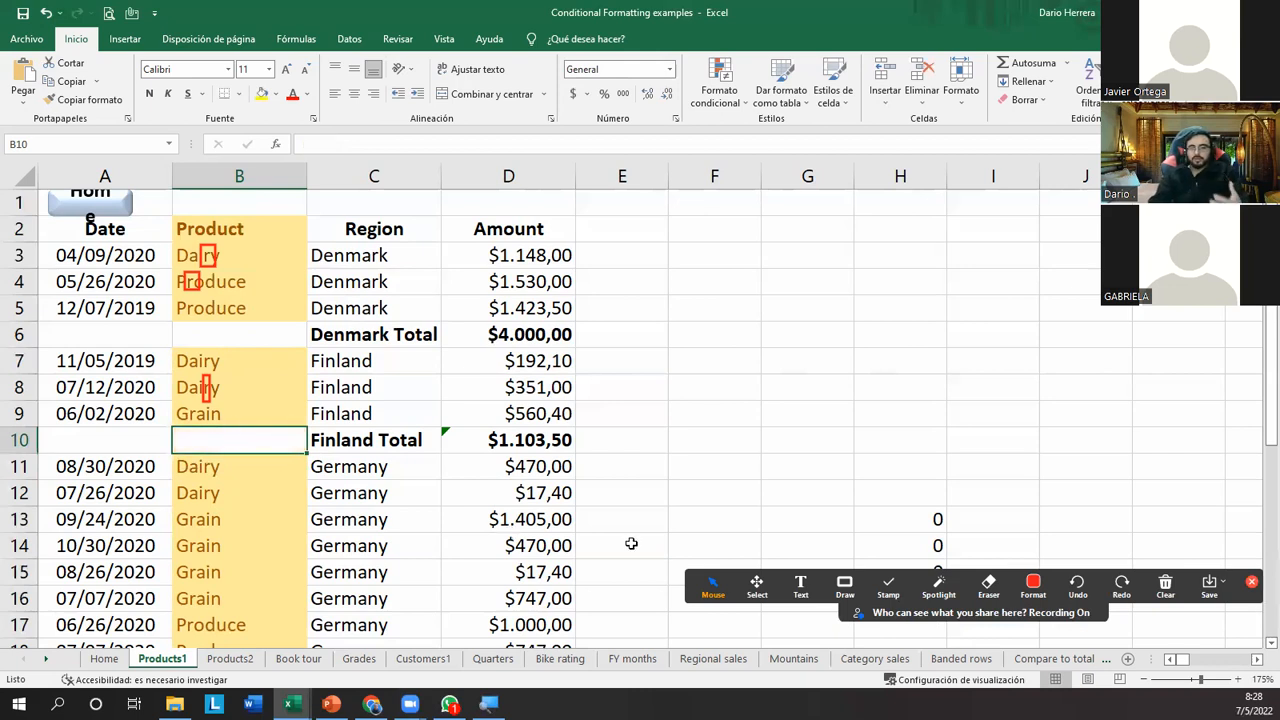
pyautogui.click(1182, 629)
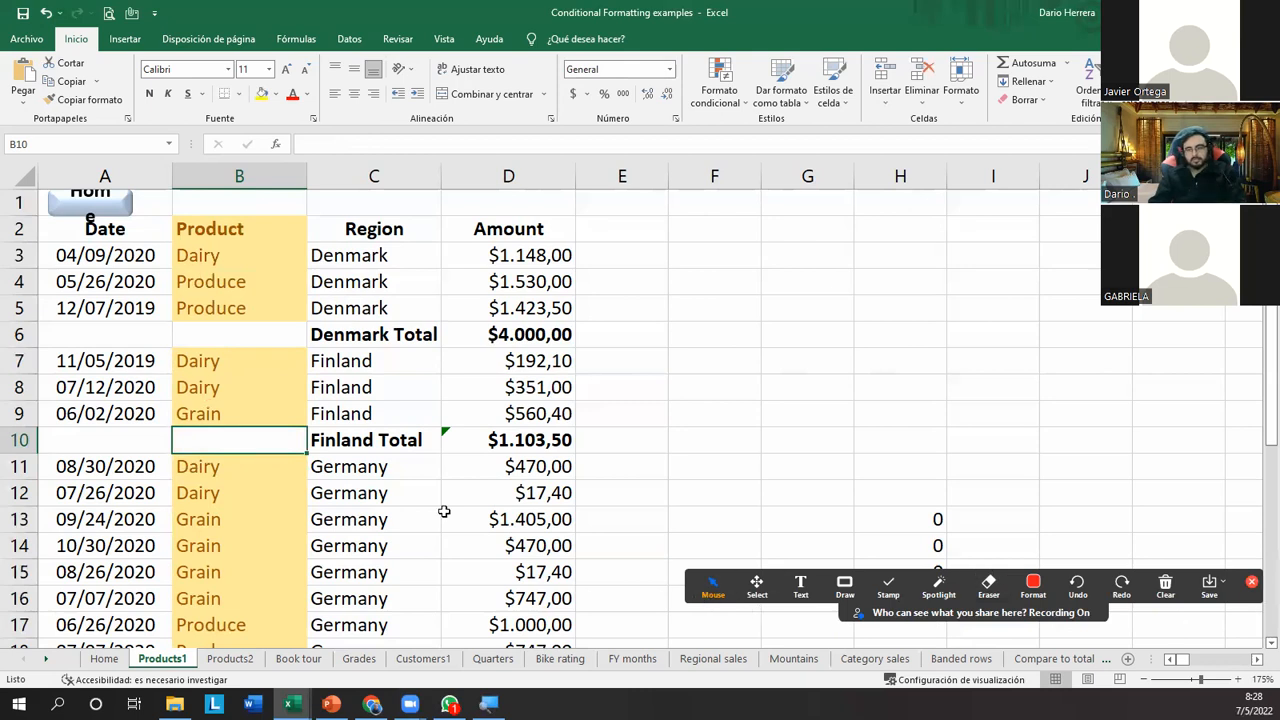
# Try to change the Product column's contains-text formatting rule so that it matches the text grain.
pyautogui.click(263, 177)
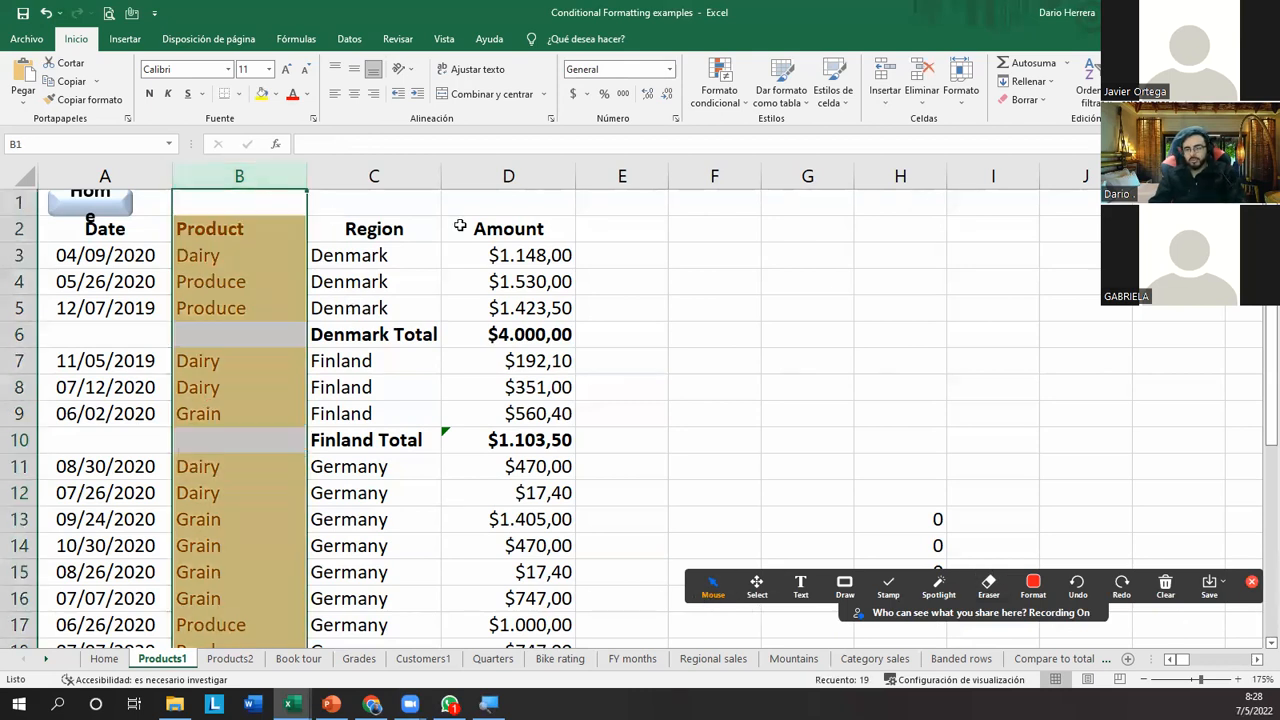
pyautogui.click(709, 95)
pyautogui.moveTo(760, 132)
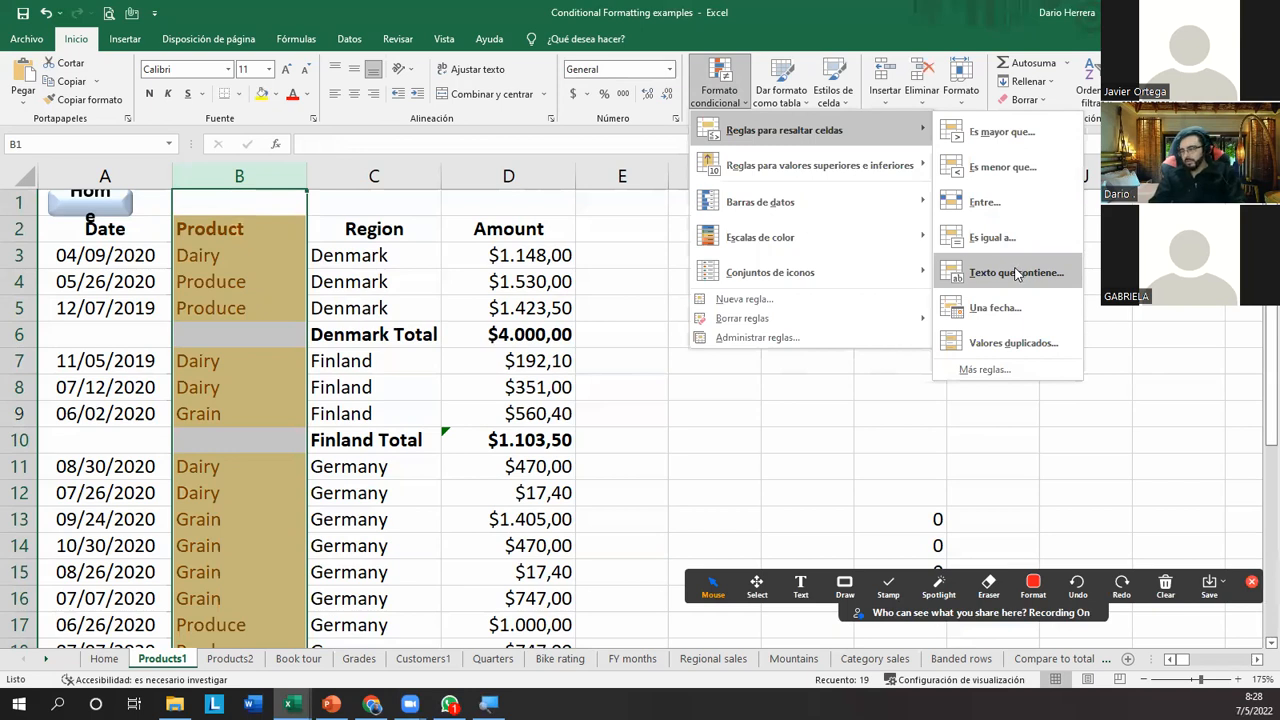
pyautogui.click(876, 342)
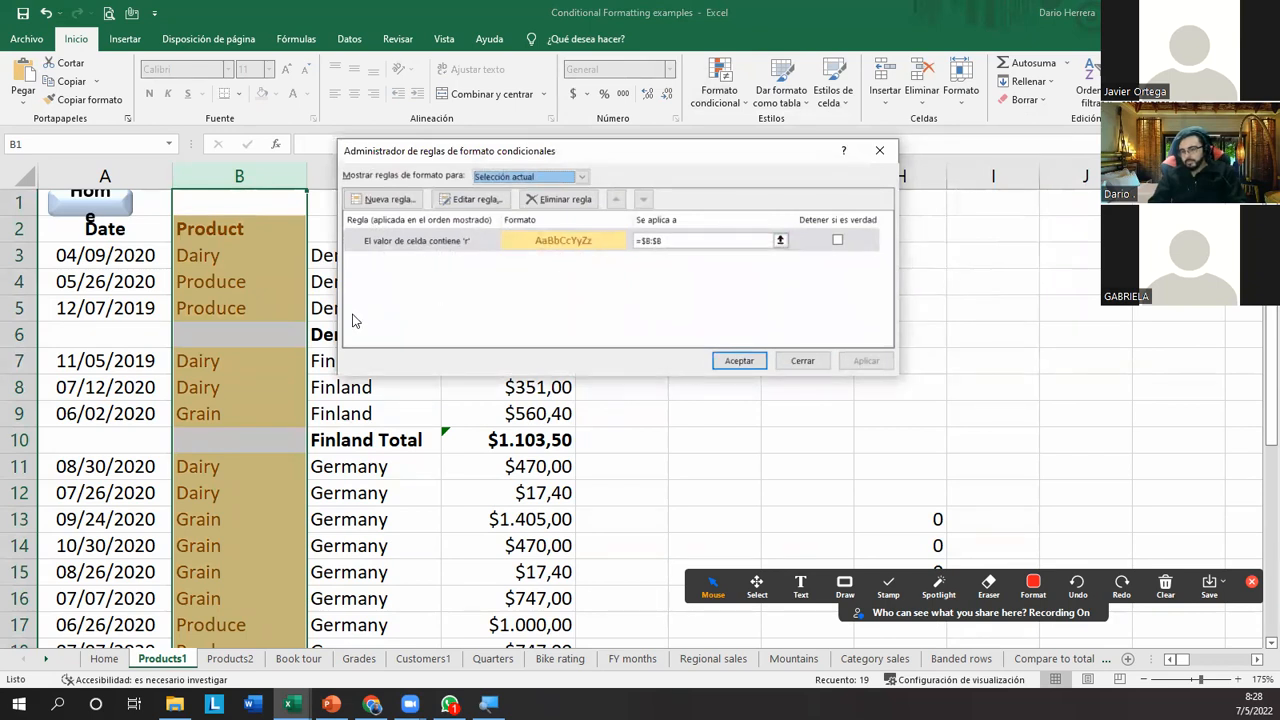
pyautogui.doubleClick(470, 240)
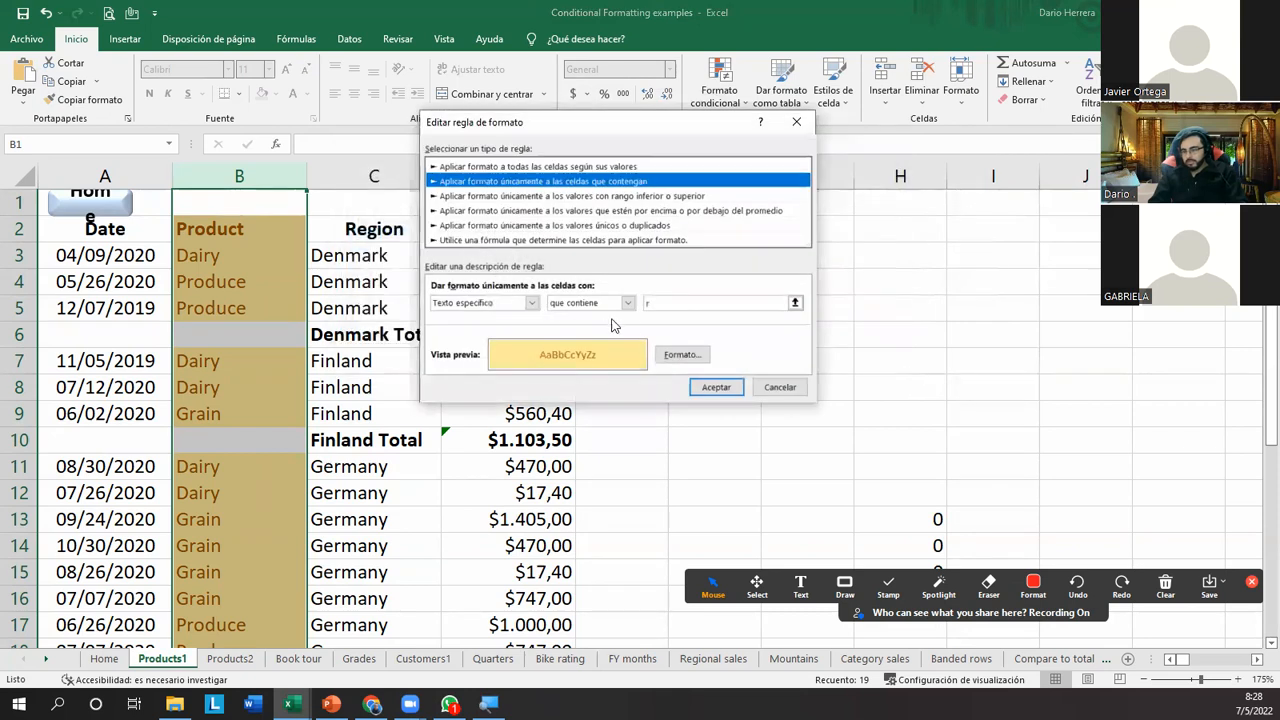
pyautogui.click(646, 304)
pyautogui.write('grain')
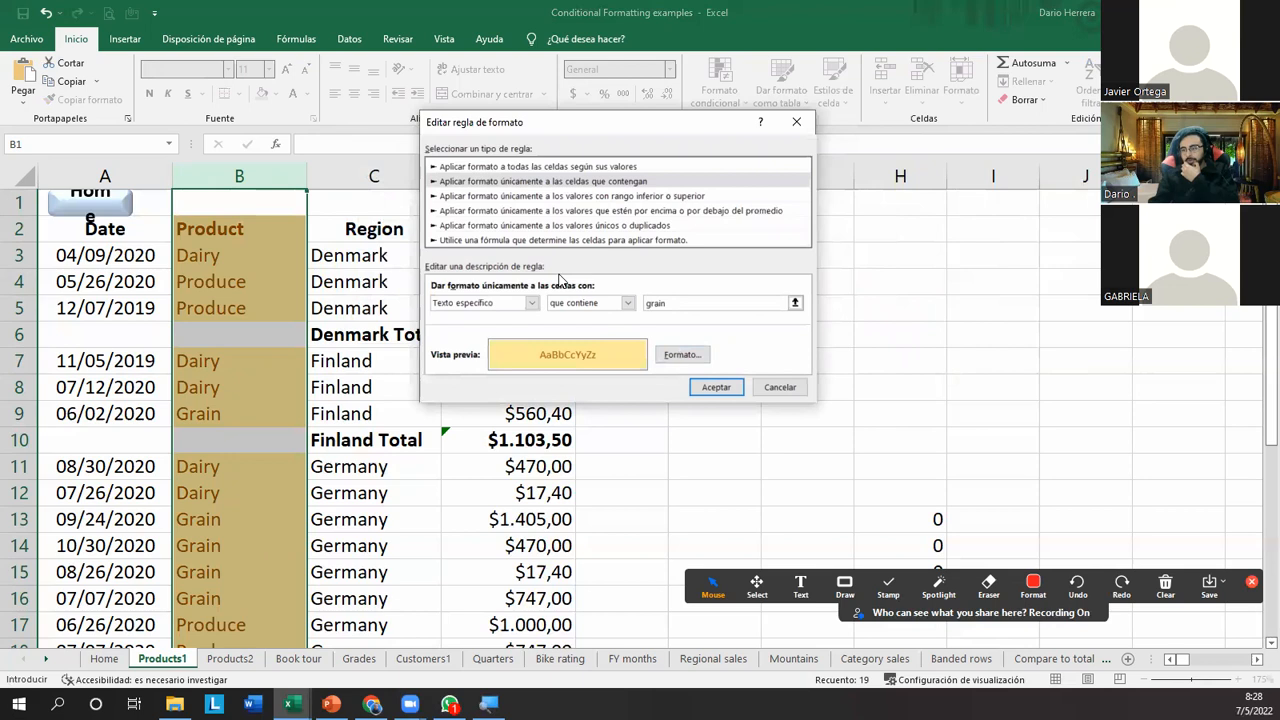
# Examine the font formatting options of the Product column's text rule and leave them without applying changes.
pyautogui.click(676, 356)
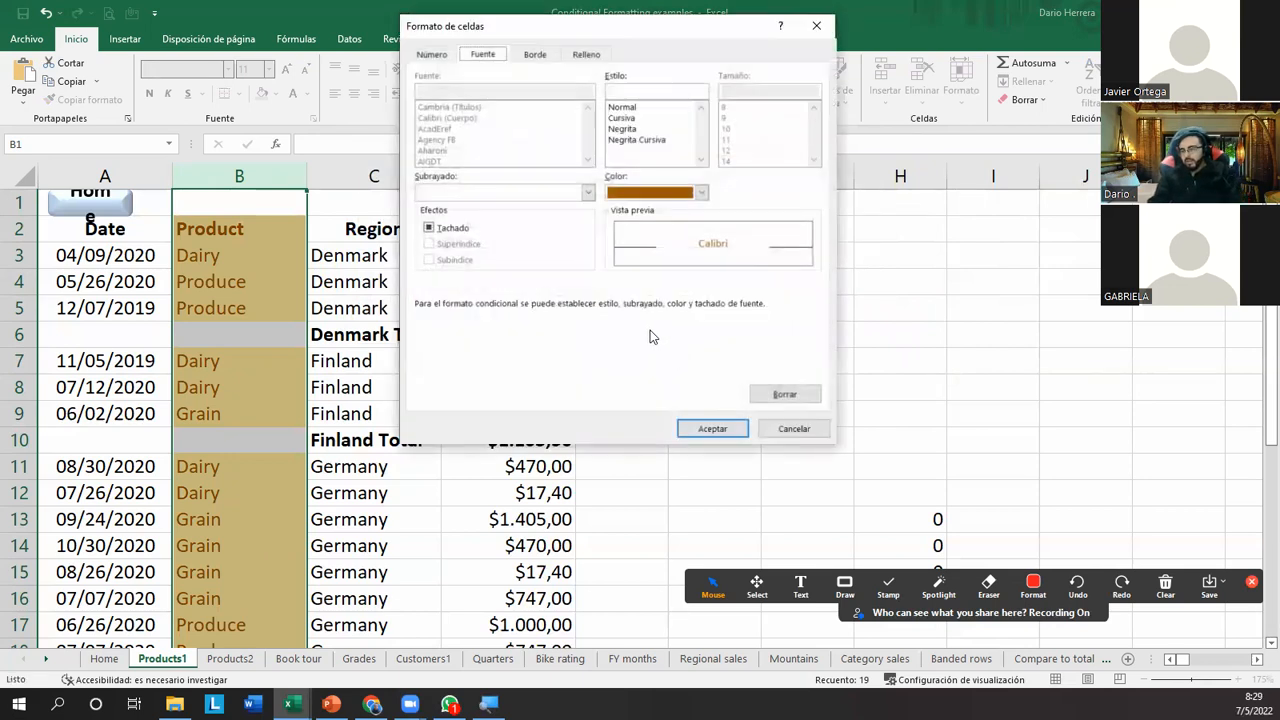
pyautogui.moveTo(574, 29); pyautogui.dragTo(574, 126)
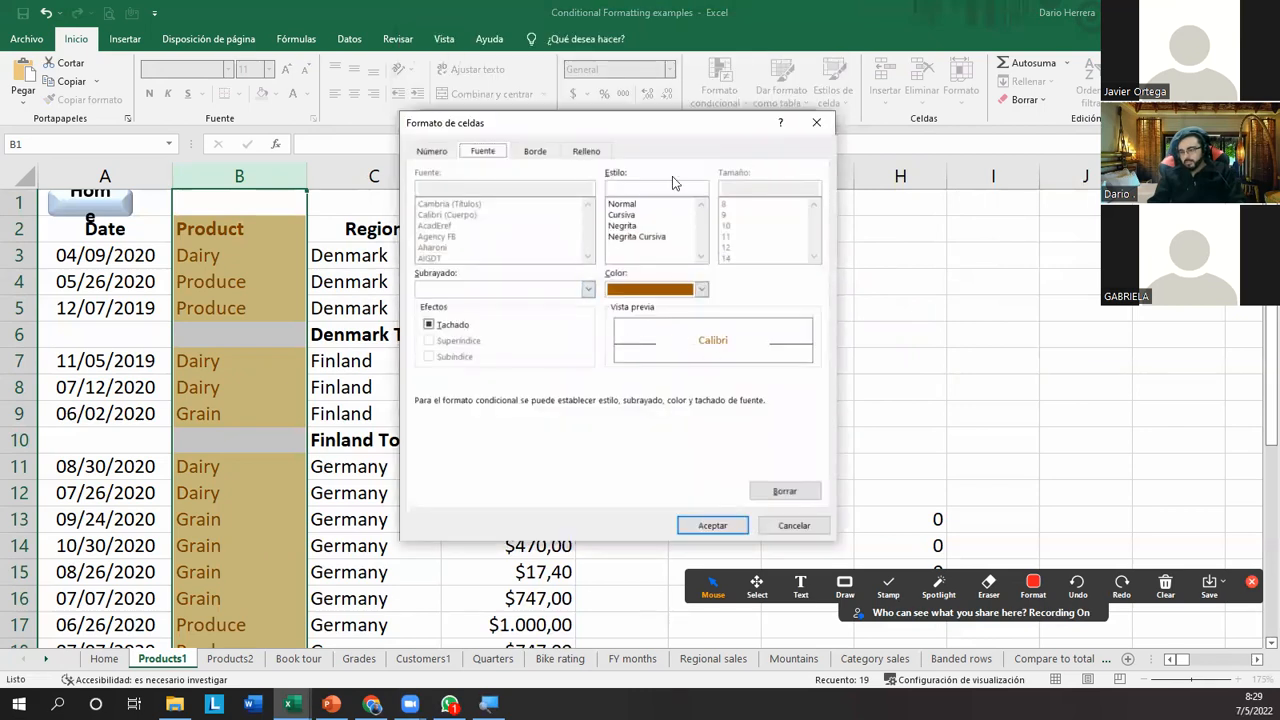
pyautogui.click(796, 525)
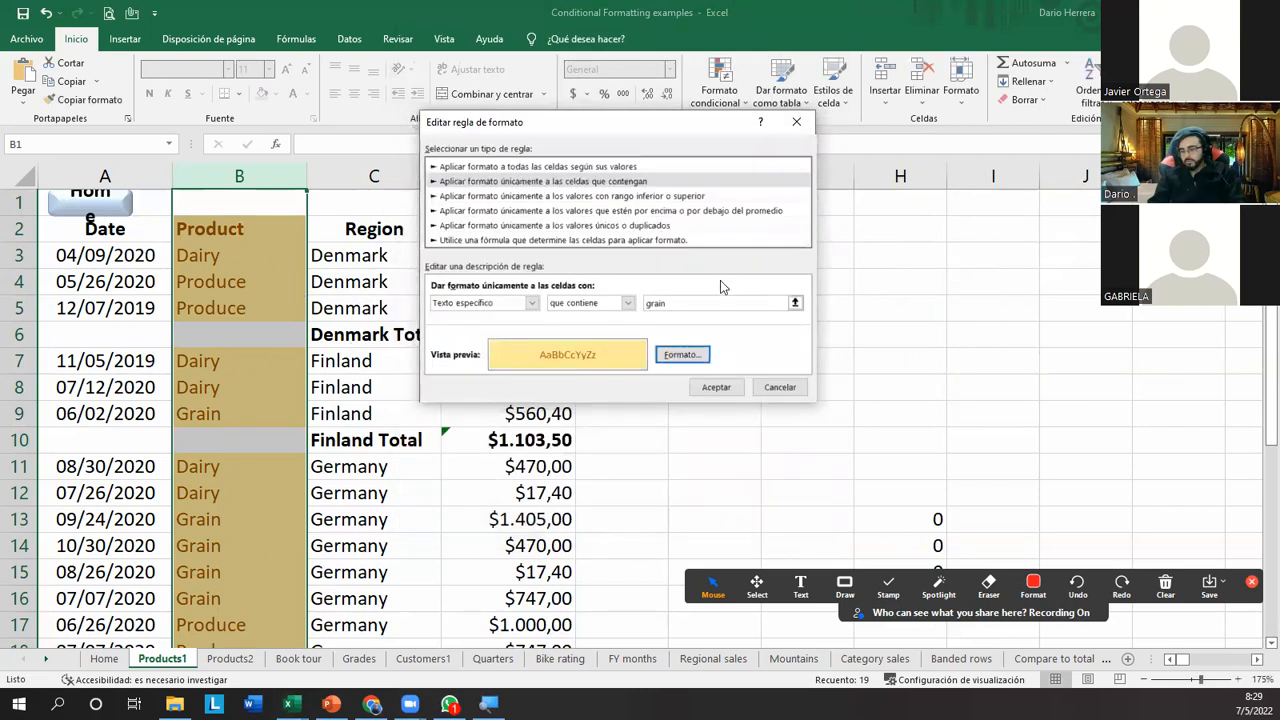
# Examine the rule's condition types and its specific-text comparison options, then close the rule editor and manager without saving.
pyautogui.click(499, 305)
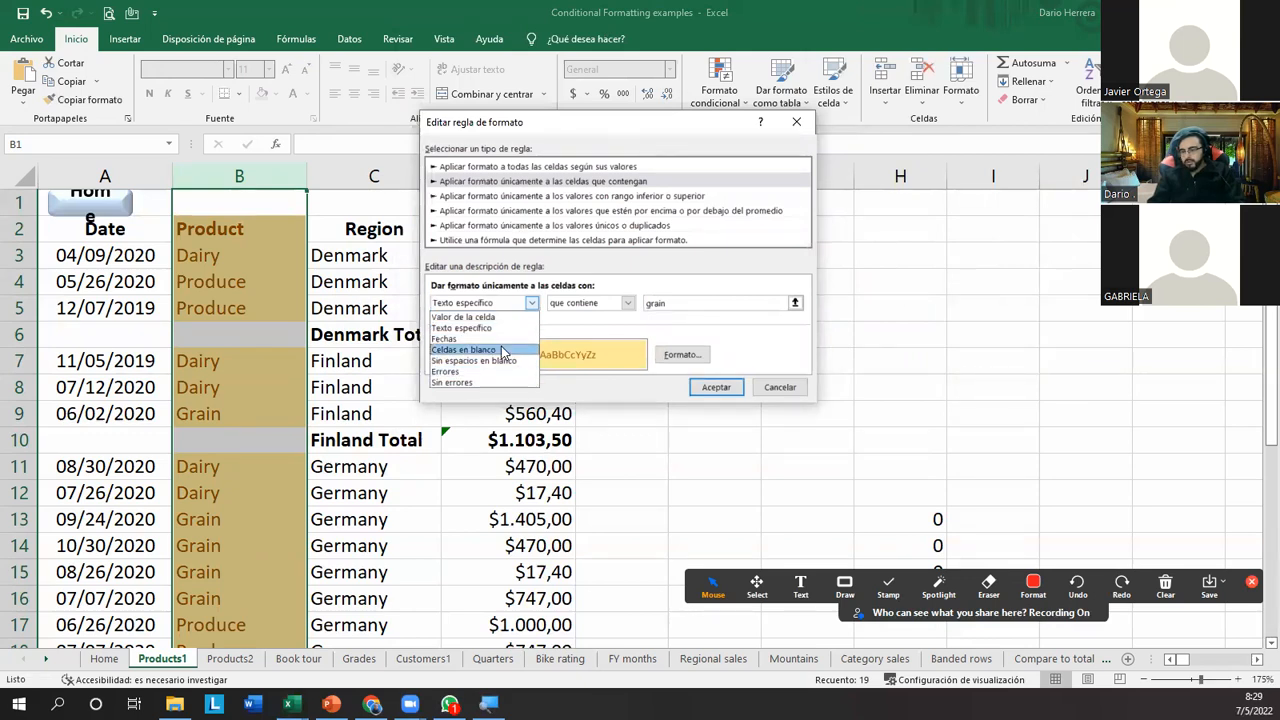
pyautogui.click(605, 316)
pyautogui.click(628, 303)
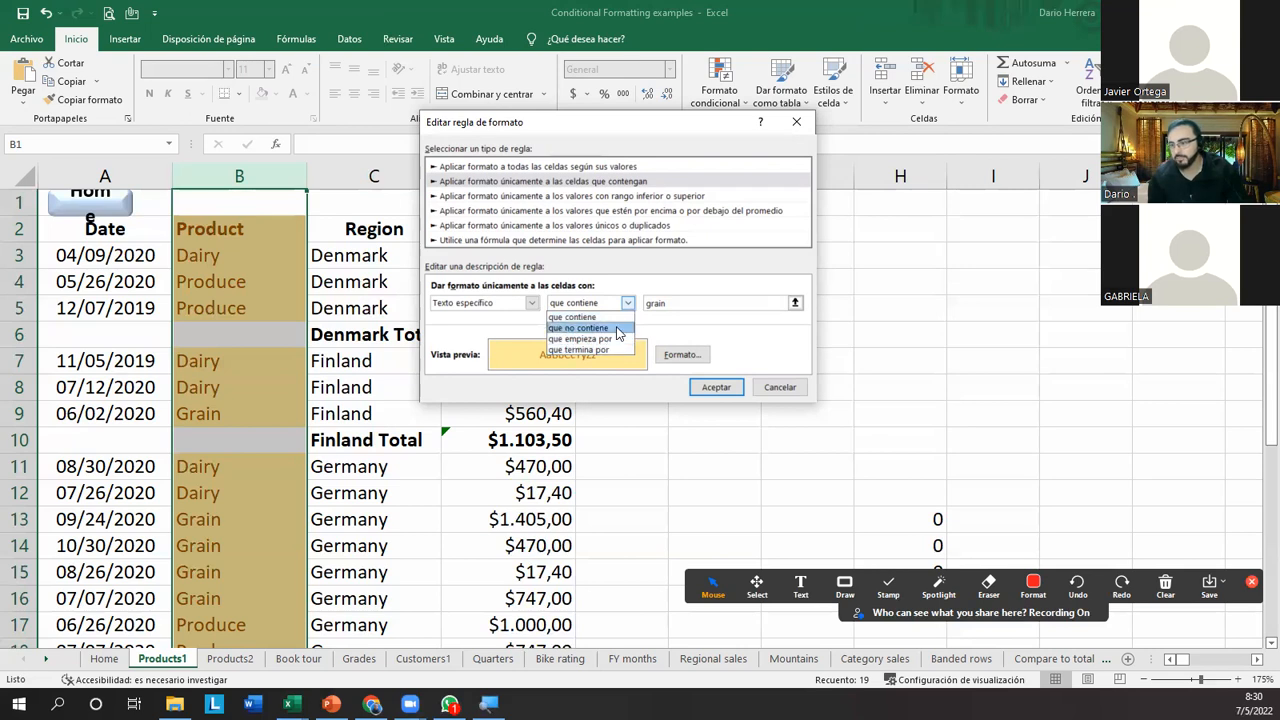
pyautogui.click(779, 387)
pyautogui.click(779, 387)
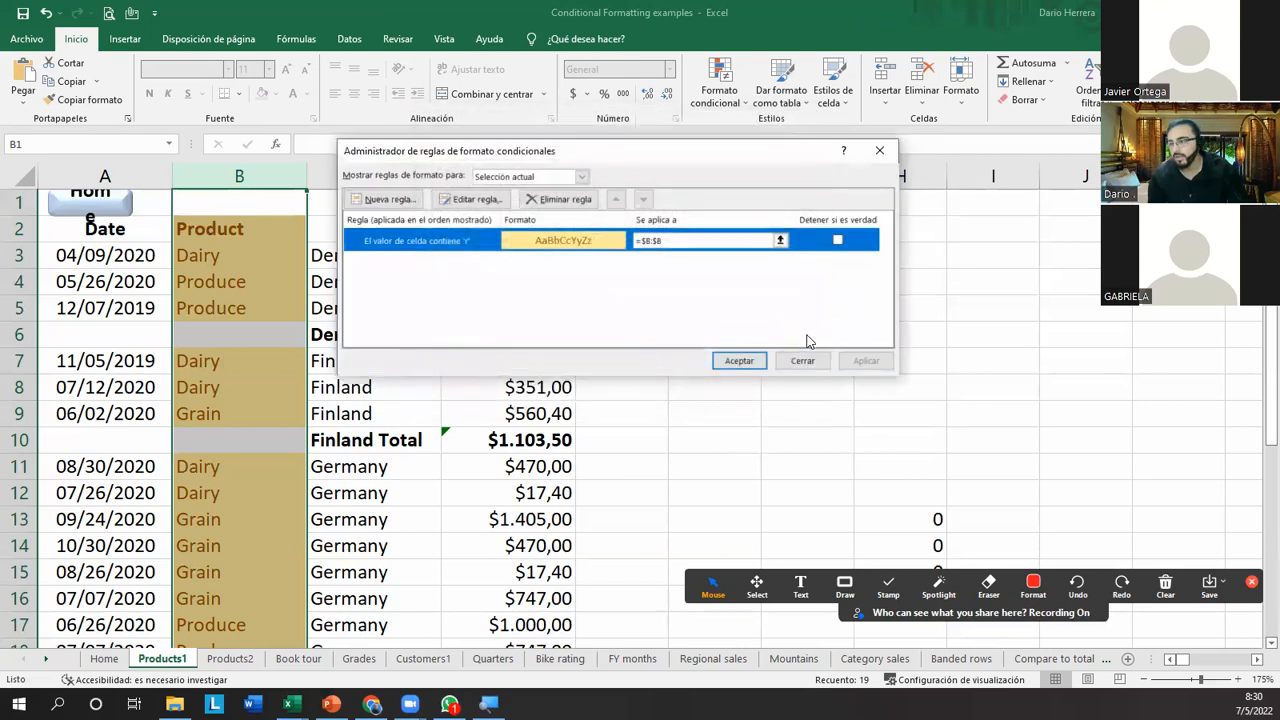
pyautogui.press('Escape')
# Review the conditional formatting categories and the available cell-highlighting rules for the Product column.
pyautogui.click(719, 82)
pyautogui.moveTo(758, 131)
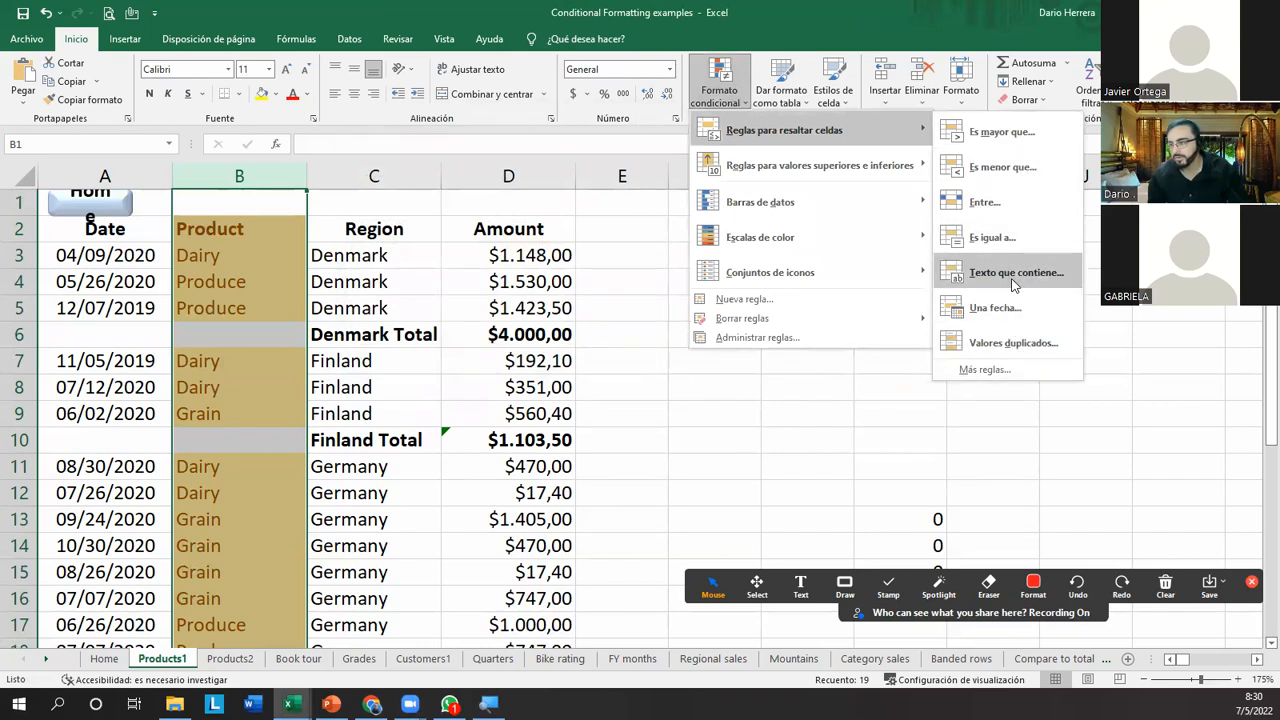
pyautogui.moveTo(880, 166)
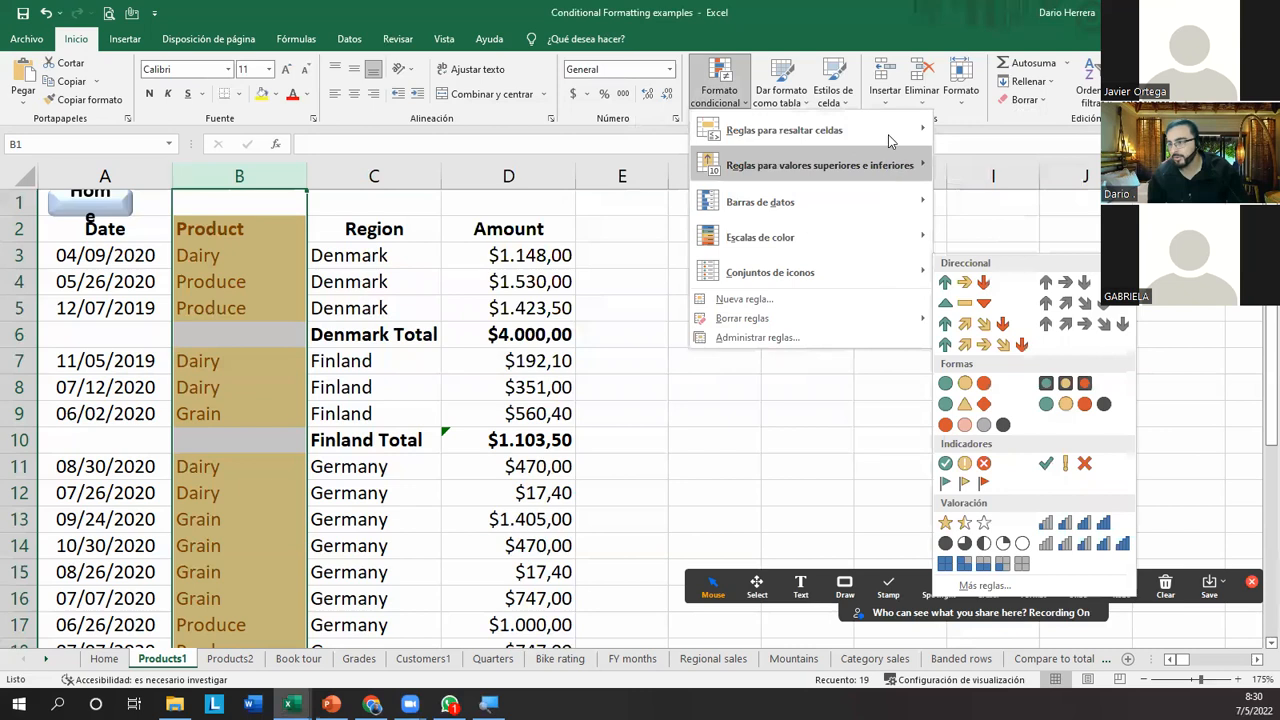
pyautogui.moveTo(890, 132)
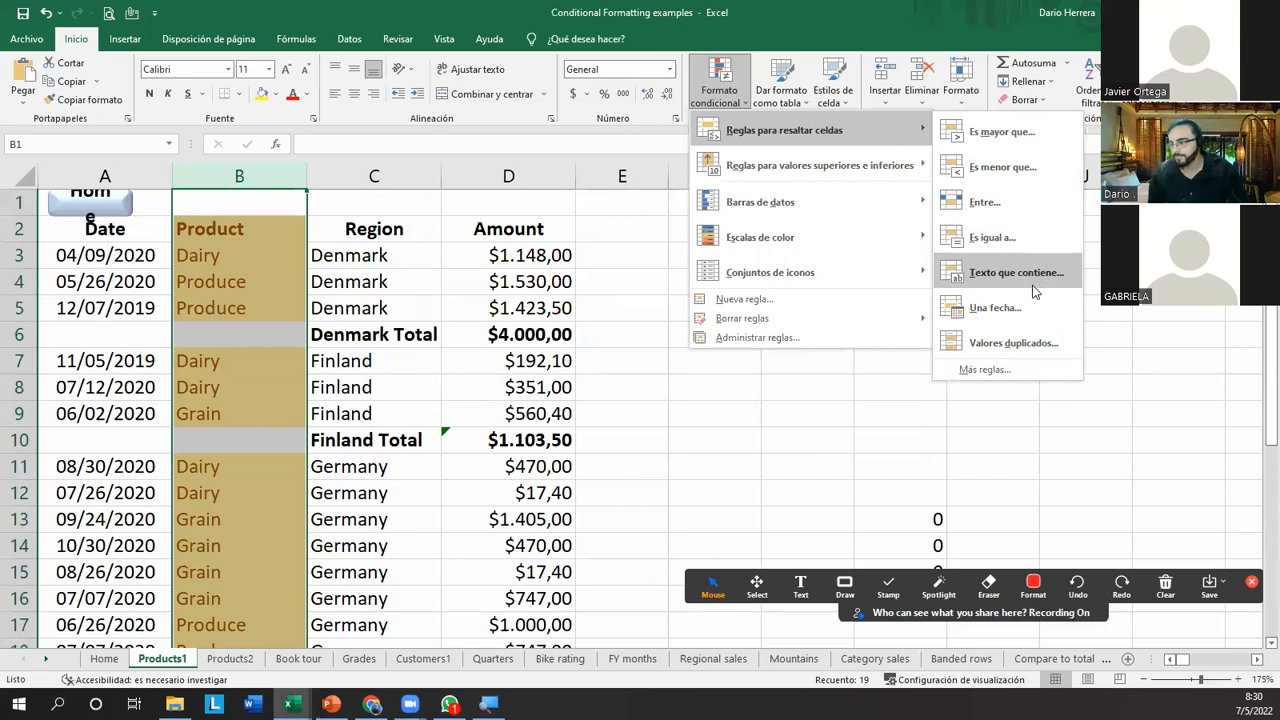
# Review the Product column's existing conditional formatting rule and examine the specific-text conditions available for a new rule.
pyautogui.click(760, 337)
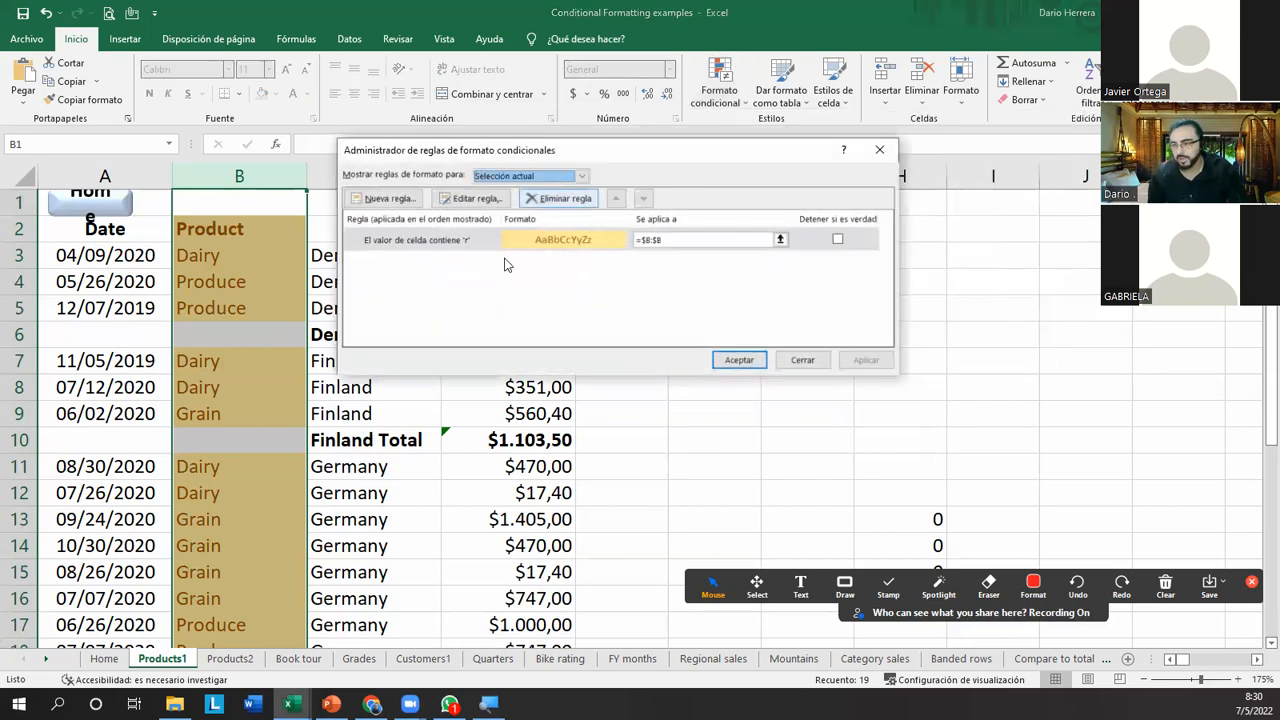
pyautogui.click(808, 361)
pyautogui.click(728, 97)
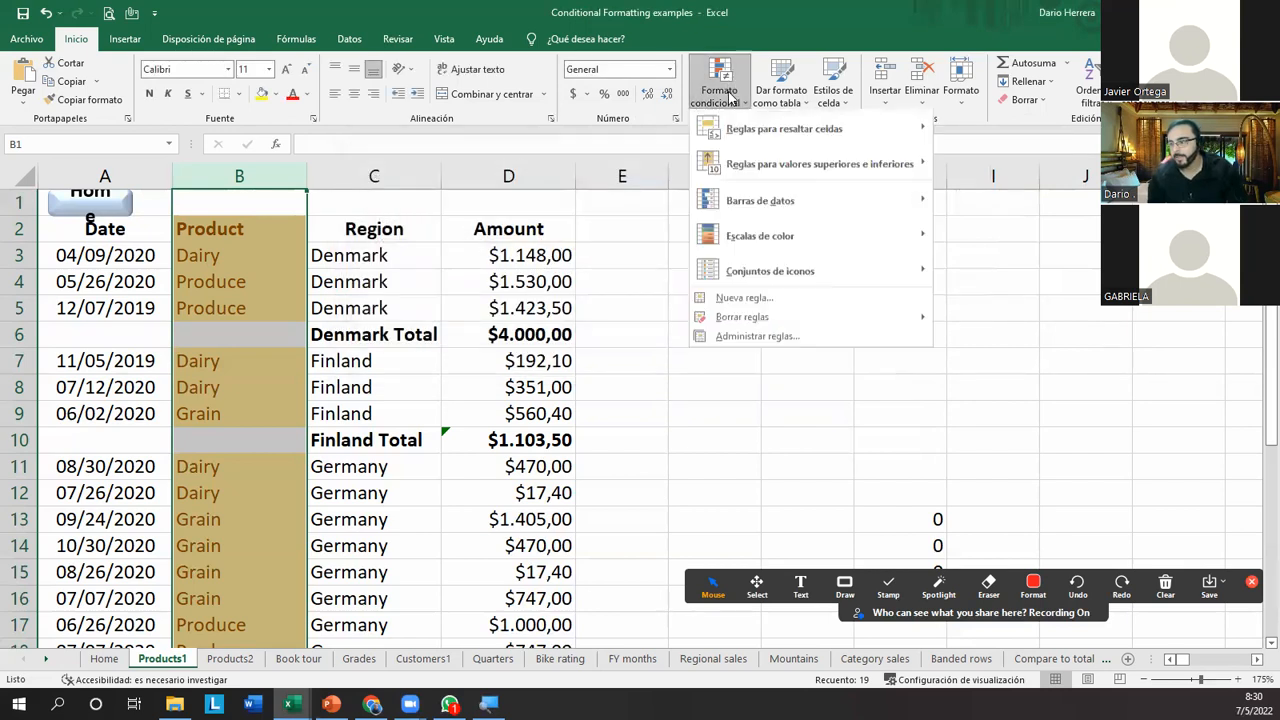
pyautogui.click(740, 297)
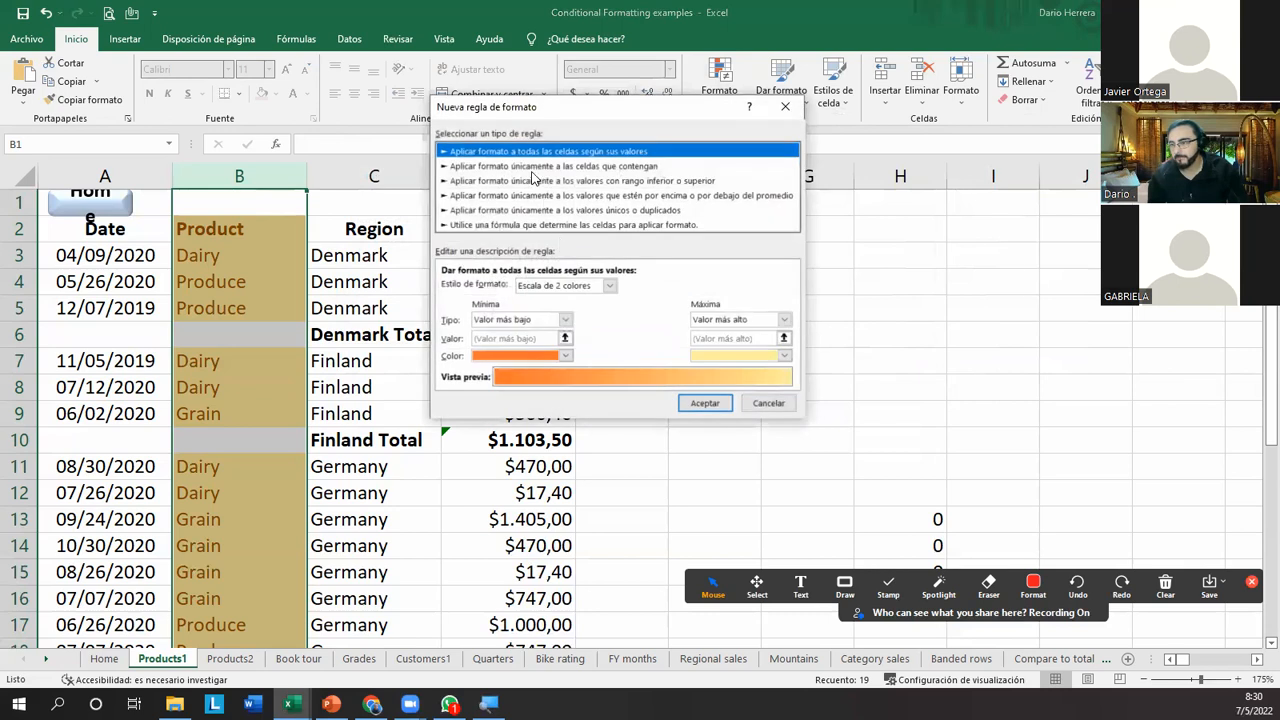
pyautogui.click(533, 167)
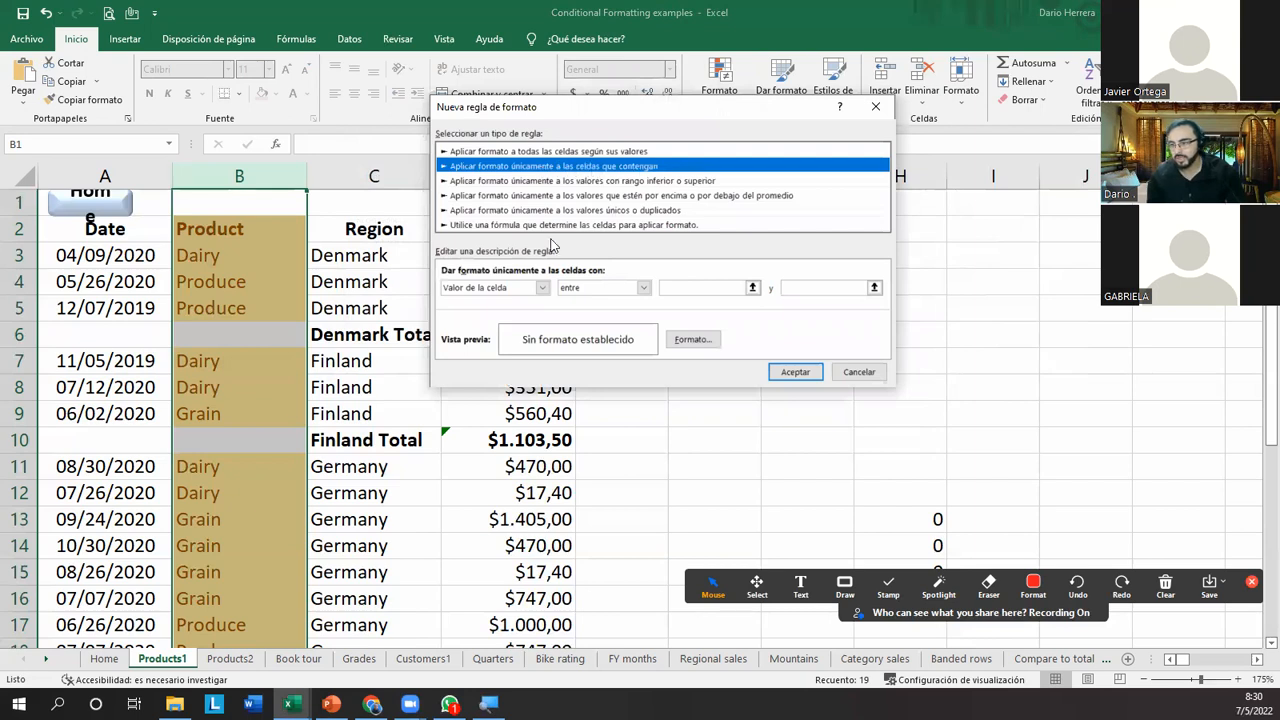
pyautogui.click(517, 290)
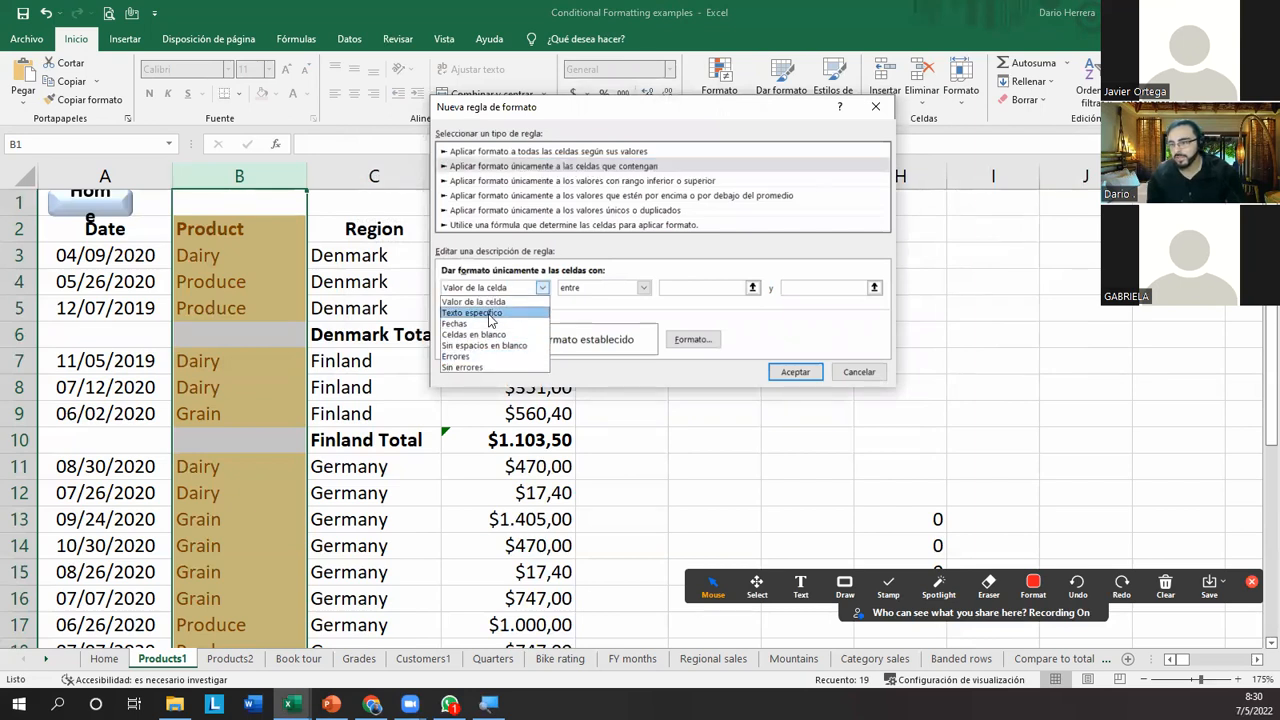
pyautogui.click(472, 312)
pyautogui.click(607, 289)
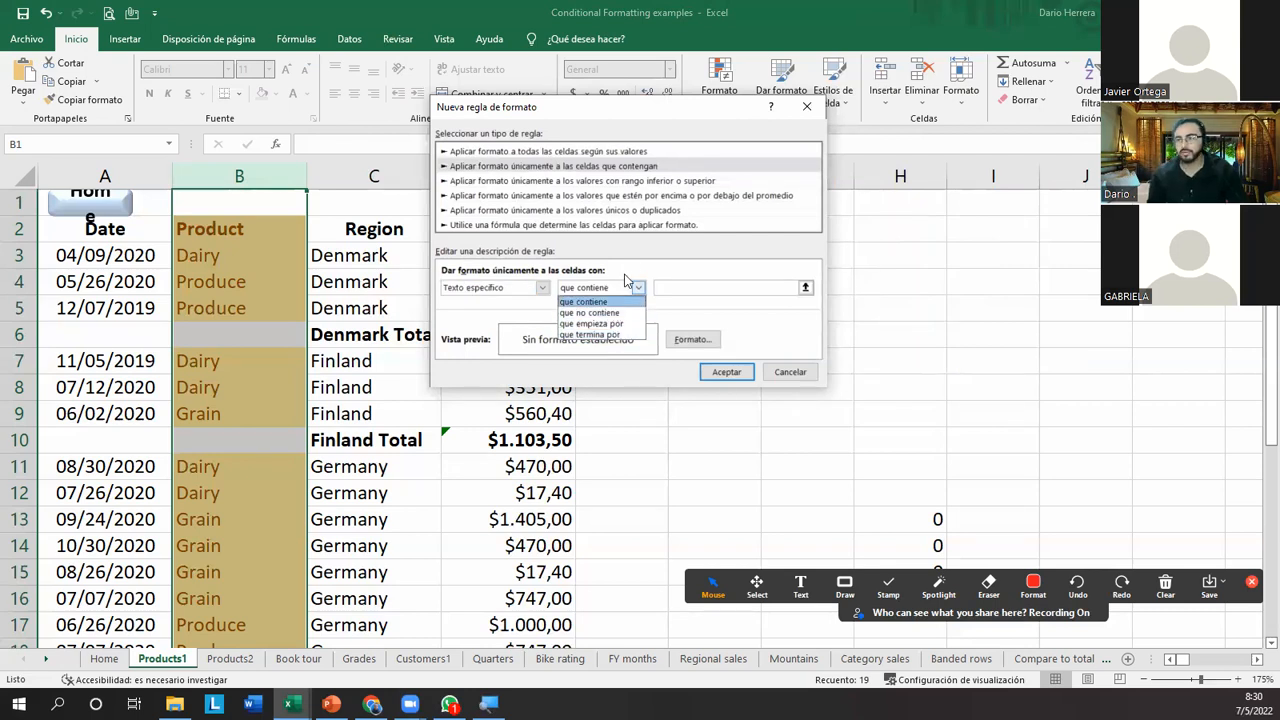
pyautogui.click(787, 369)
pyautogui.click(788, 370)
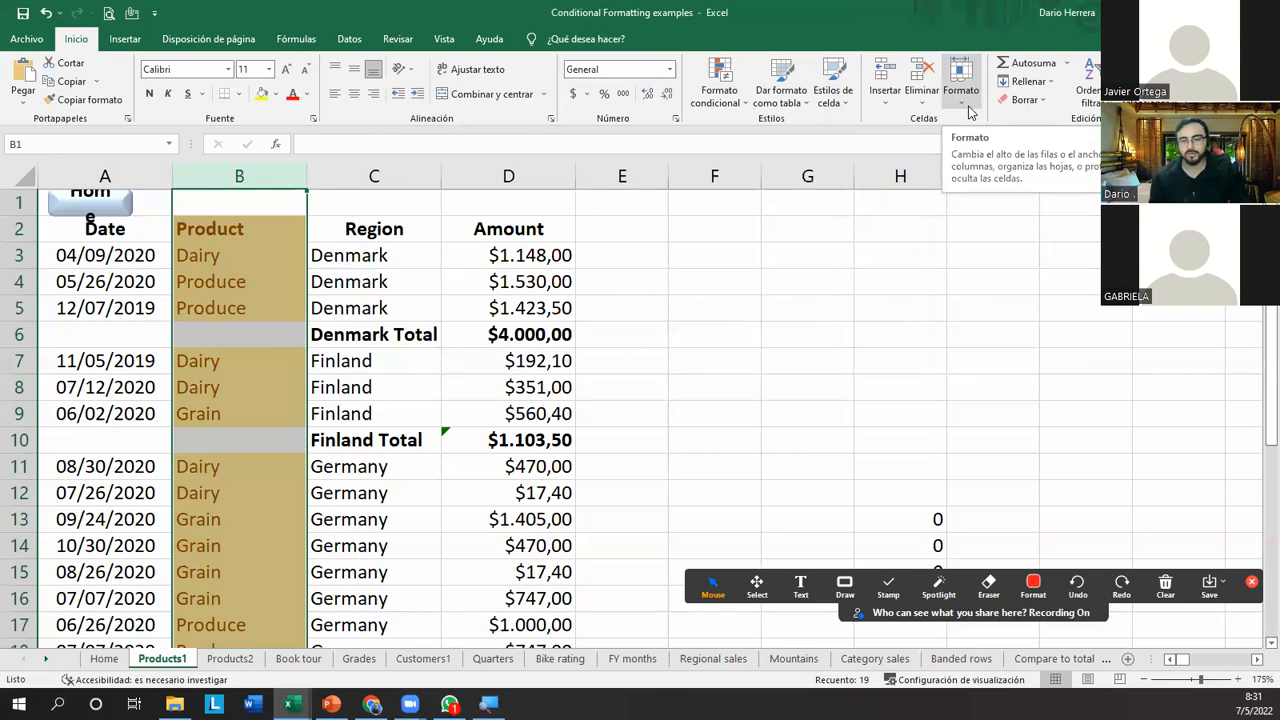
pyautogui.click(719, 95)
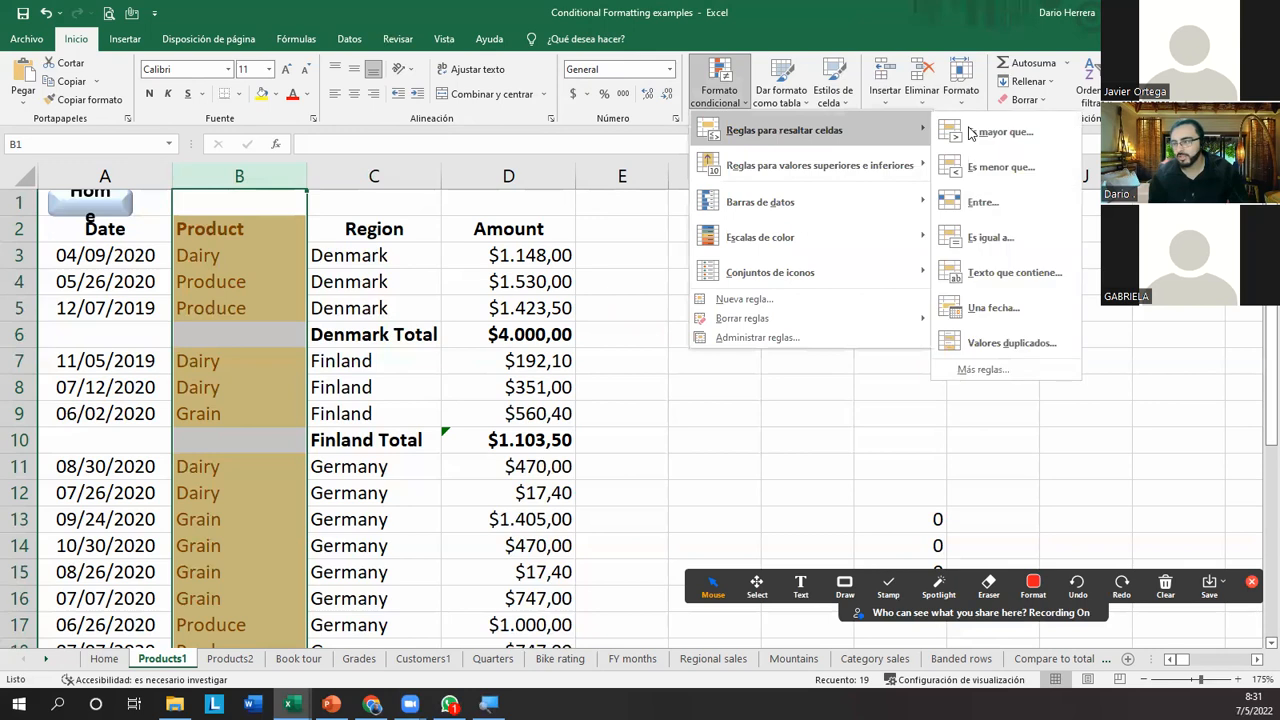
pyautogui.click(955, 130)
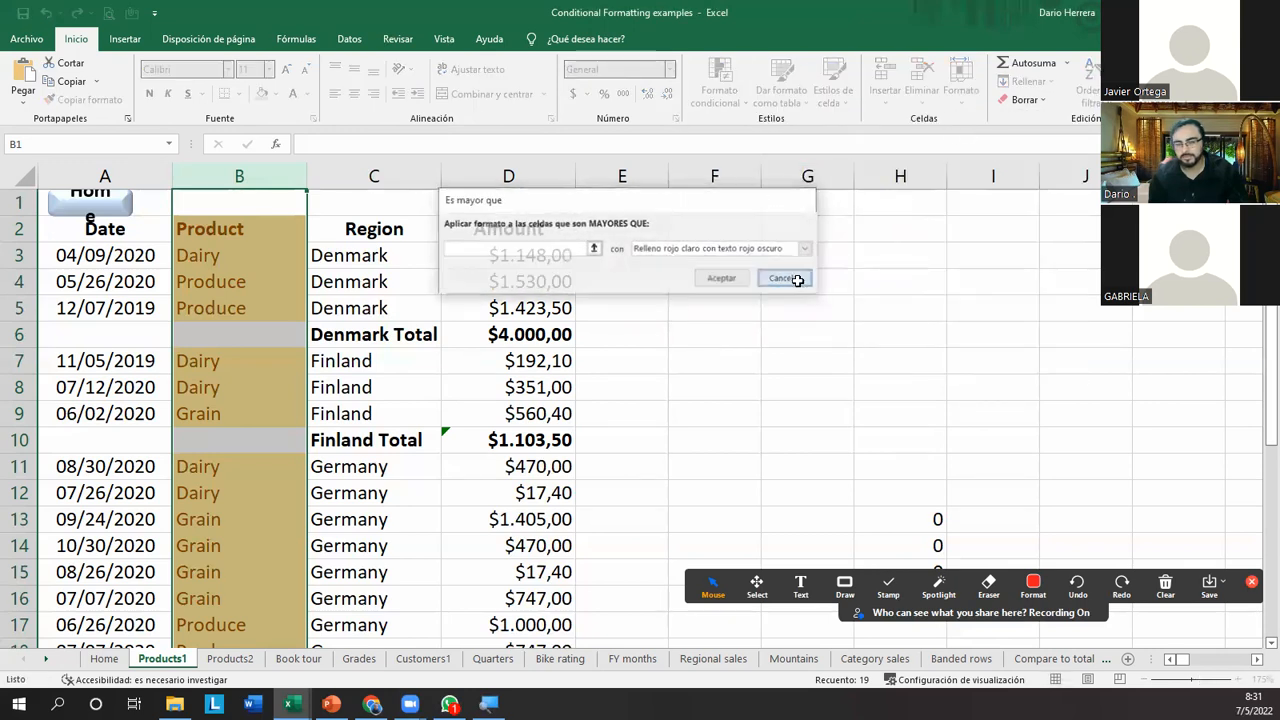
pyautogui.click(785, 278)
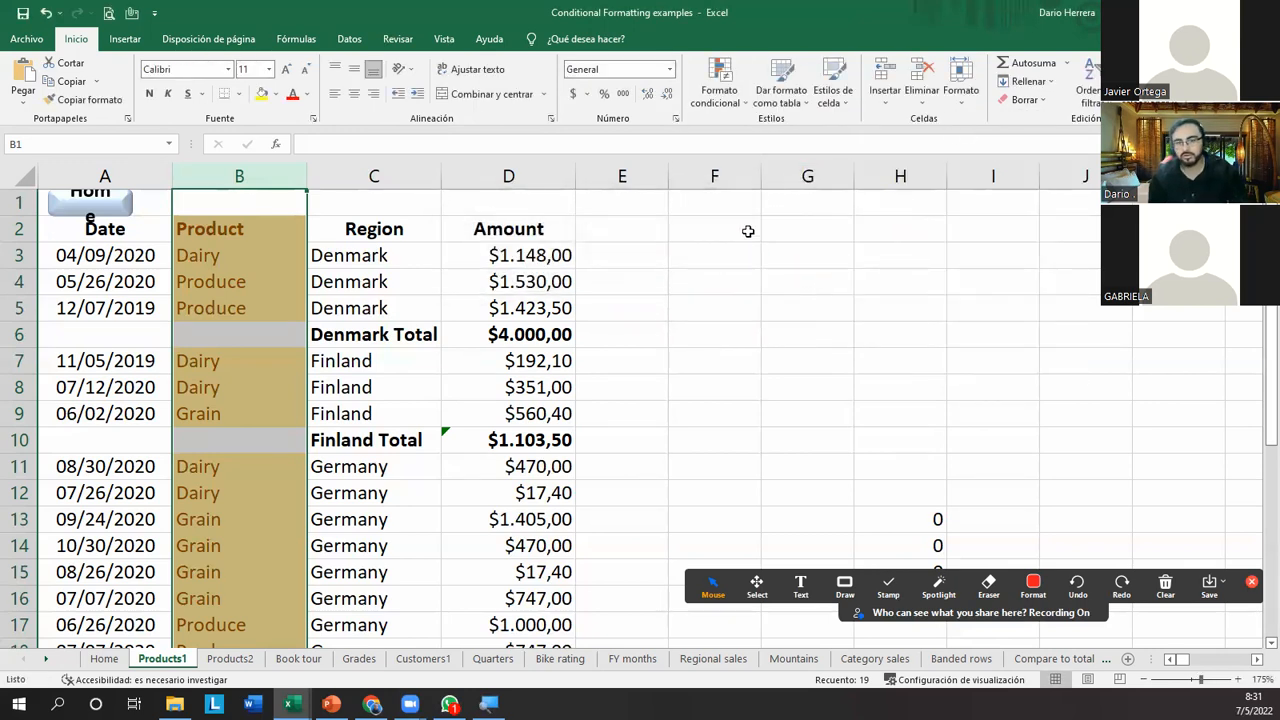
pyautogui.click(747, 108)
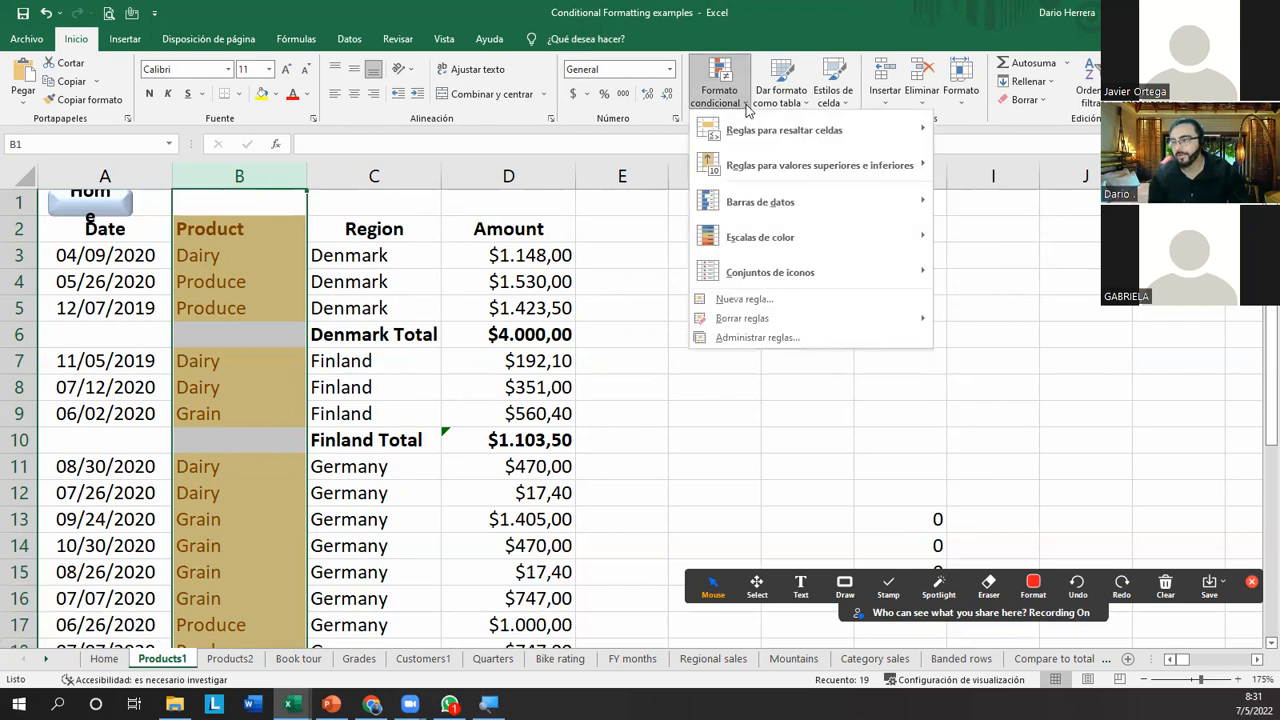
pyautogui.click(422, 273)
pyautogui.click(278, 290)
pyautogui.scroll(-1, 279, 289)
pyautogui.scroll(1, 283, 287)
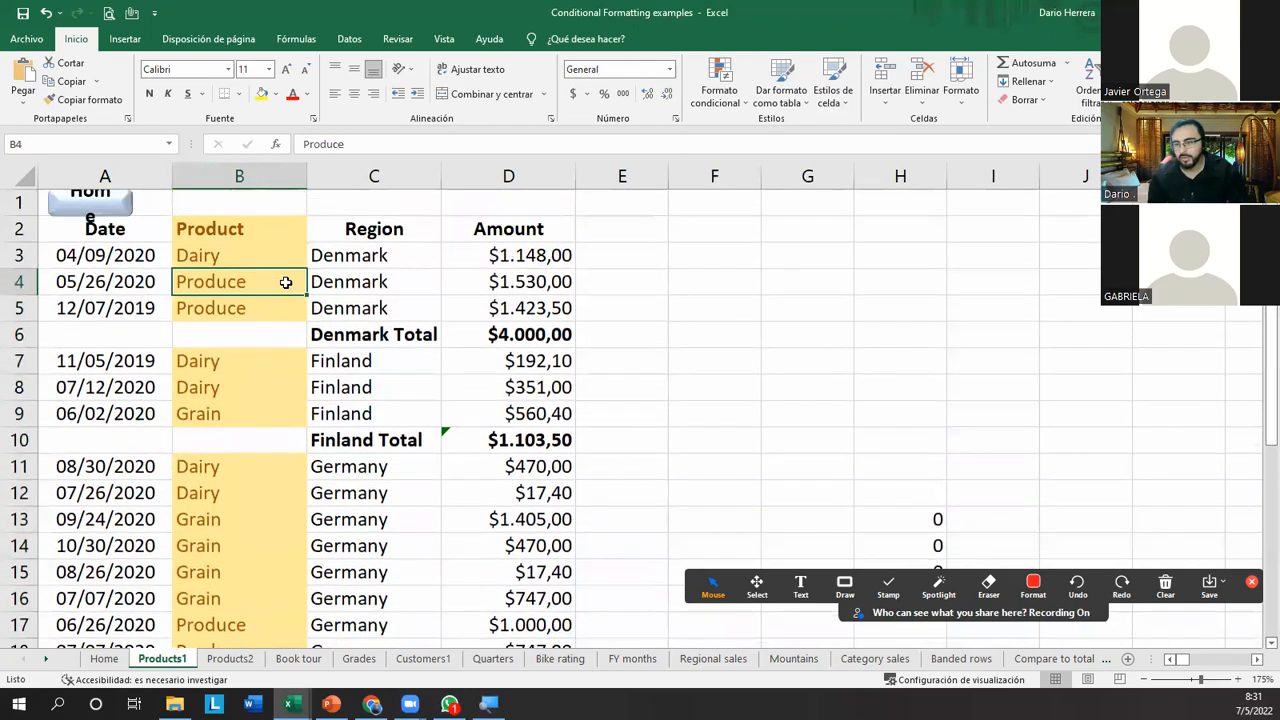
pyautogui.click(705, 100)
pyautogui.moveTo(820, 130)
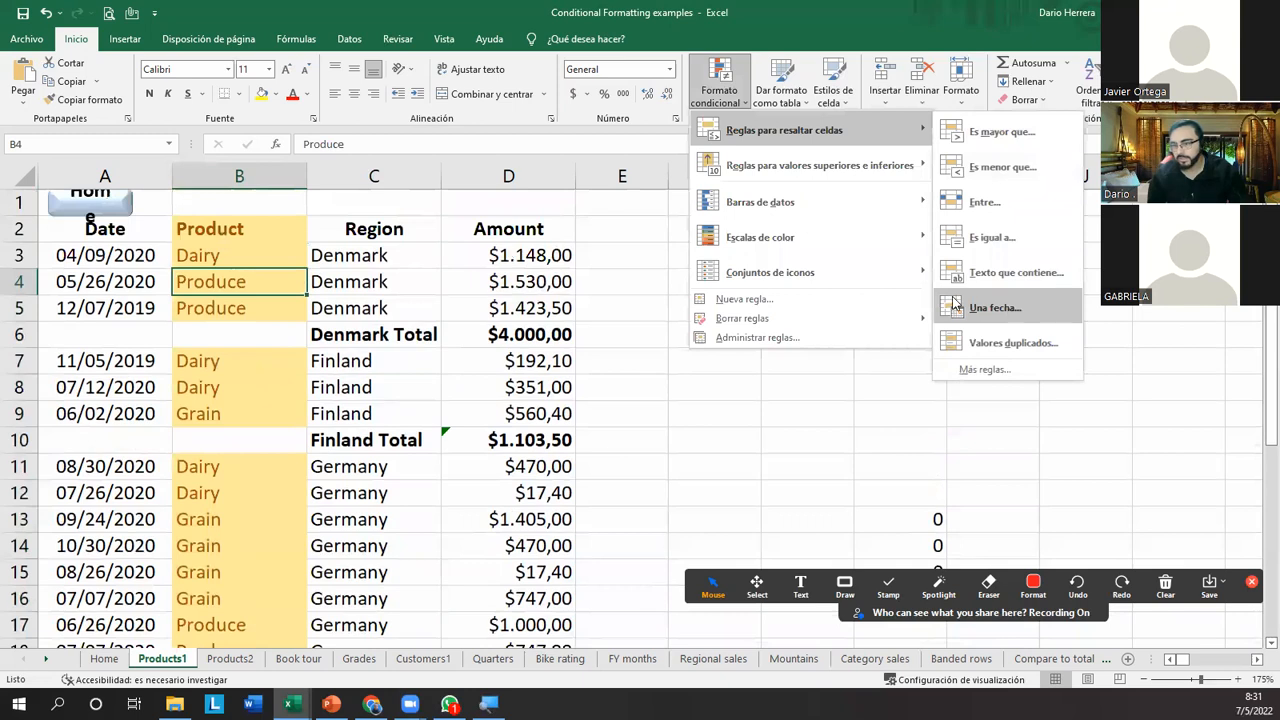
pyautogui.click(592, 411)
# Start a date-based highlight rule for the Date column and examine its period options.
pyautogui.click(119, 175)
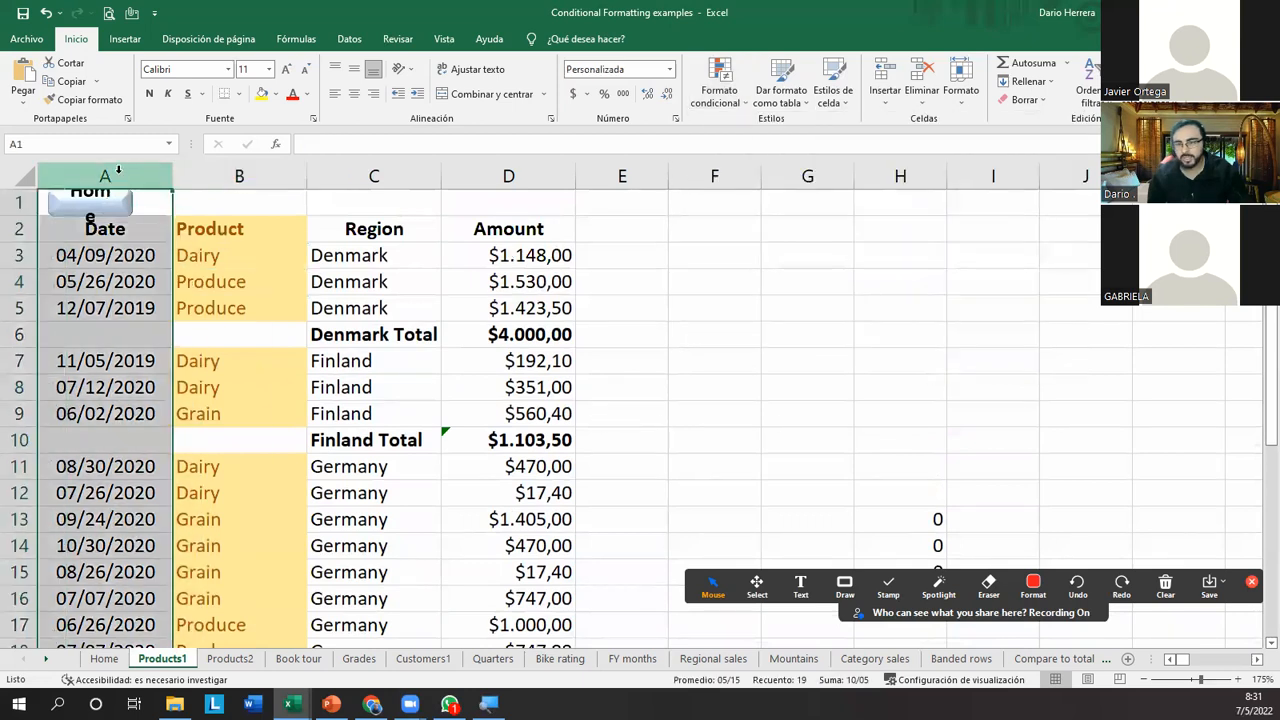
pyautogui.click(719, 88)
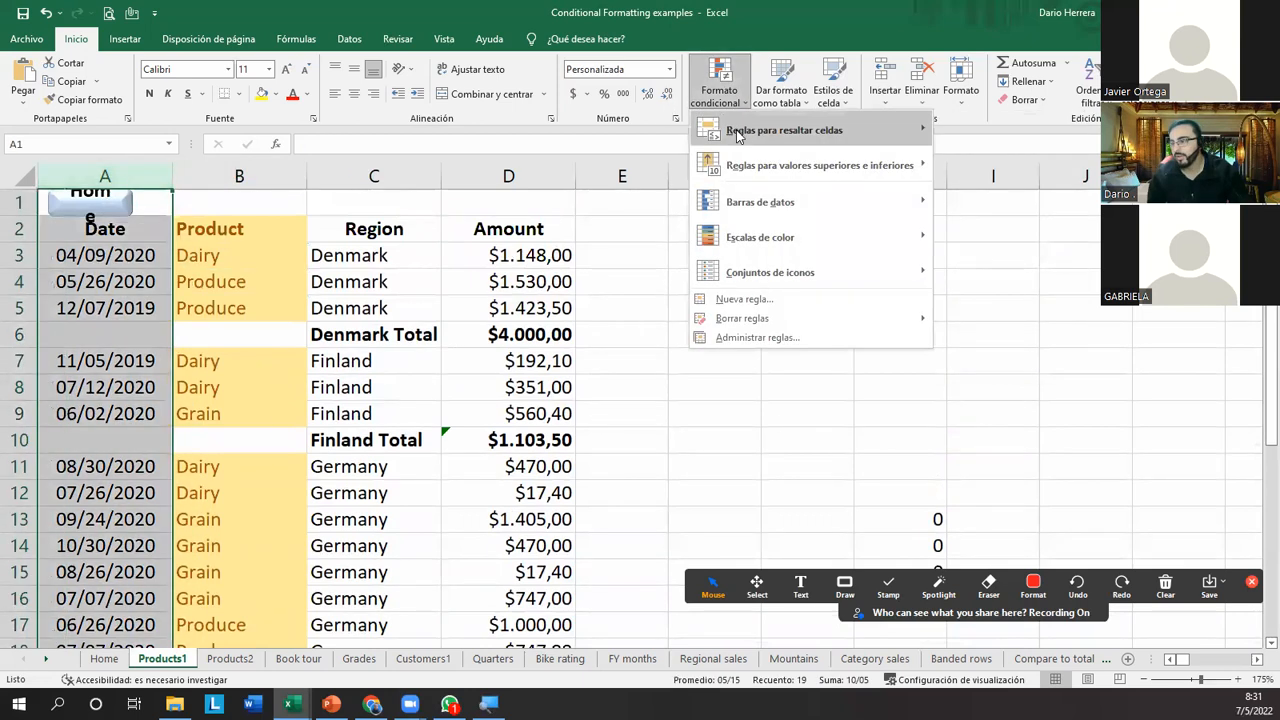
pyautogui.moveTo(895, 137)
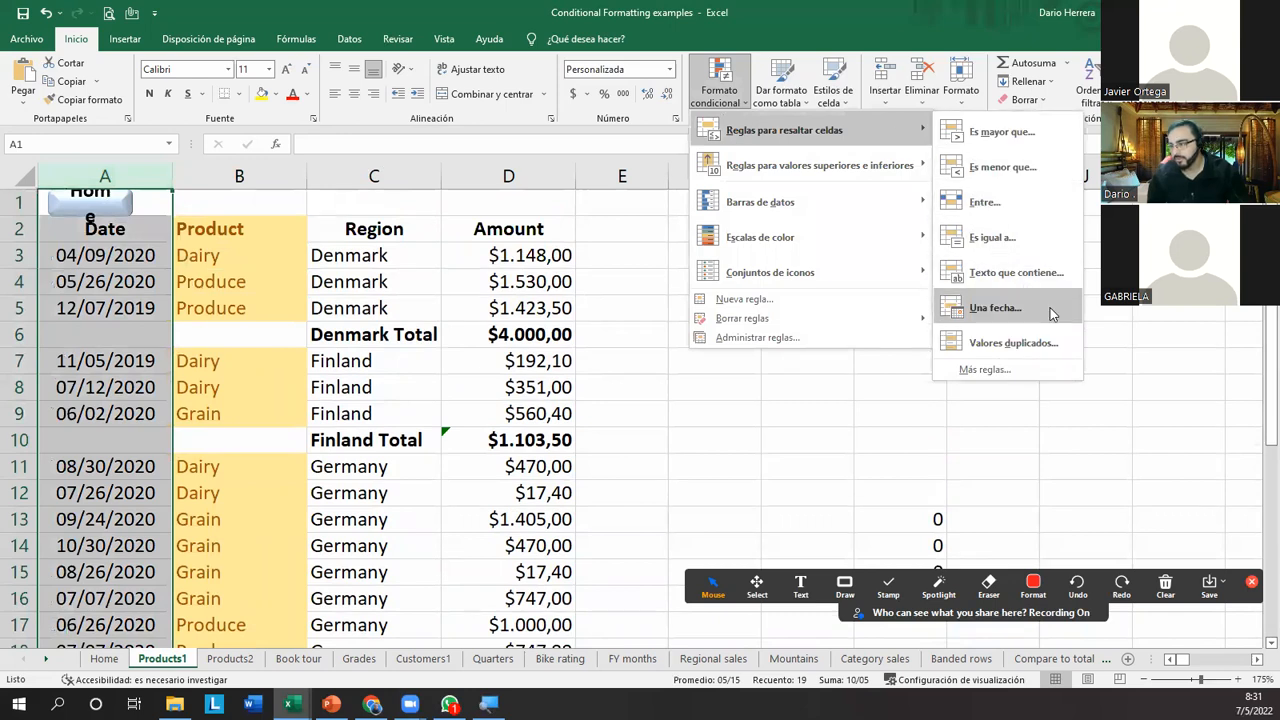
pyautogui.click(1030, 308)
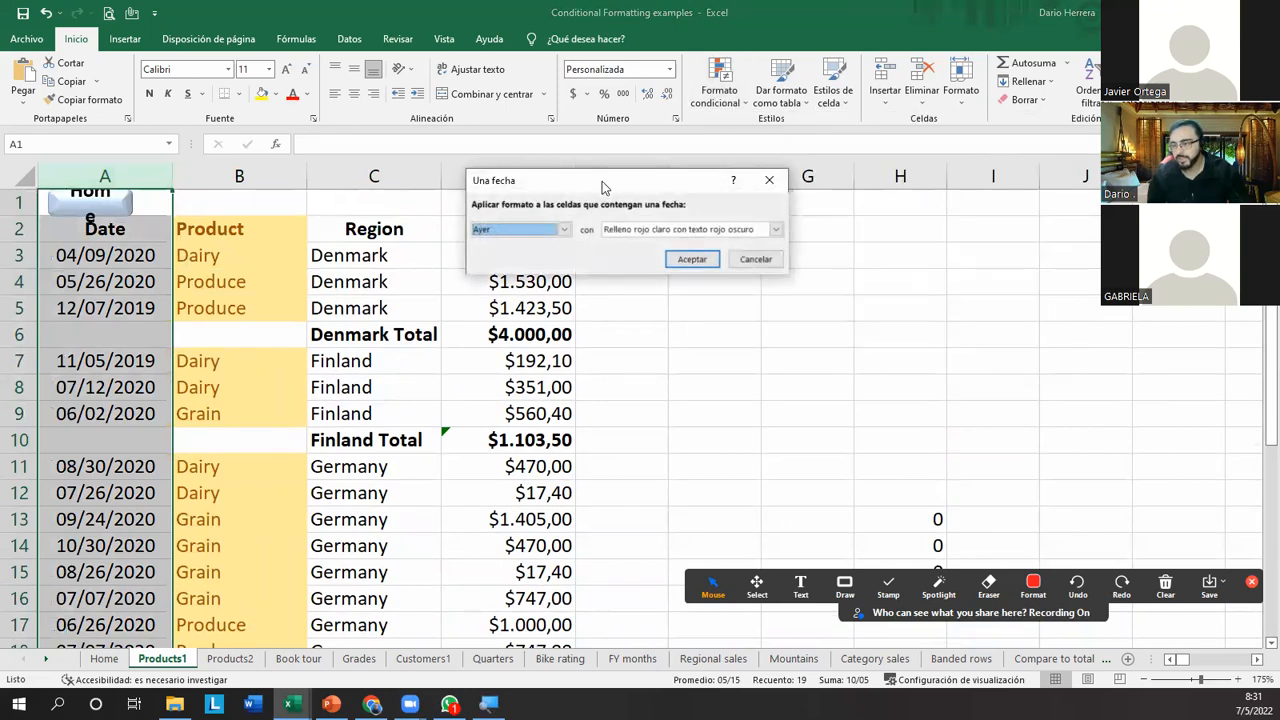
pyautogui.moveTo(602, 181); pyautogui.dragTo(563, 266)
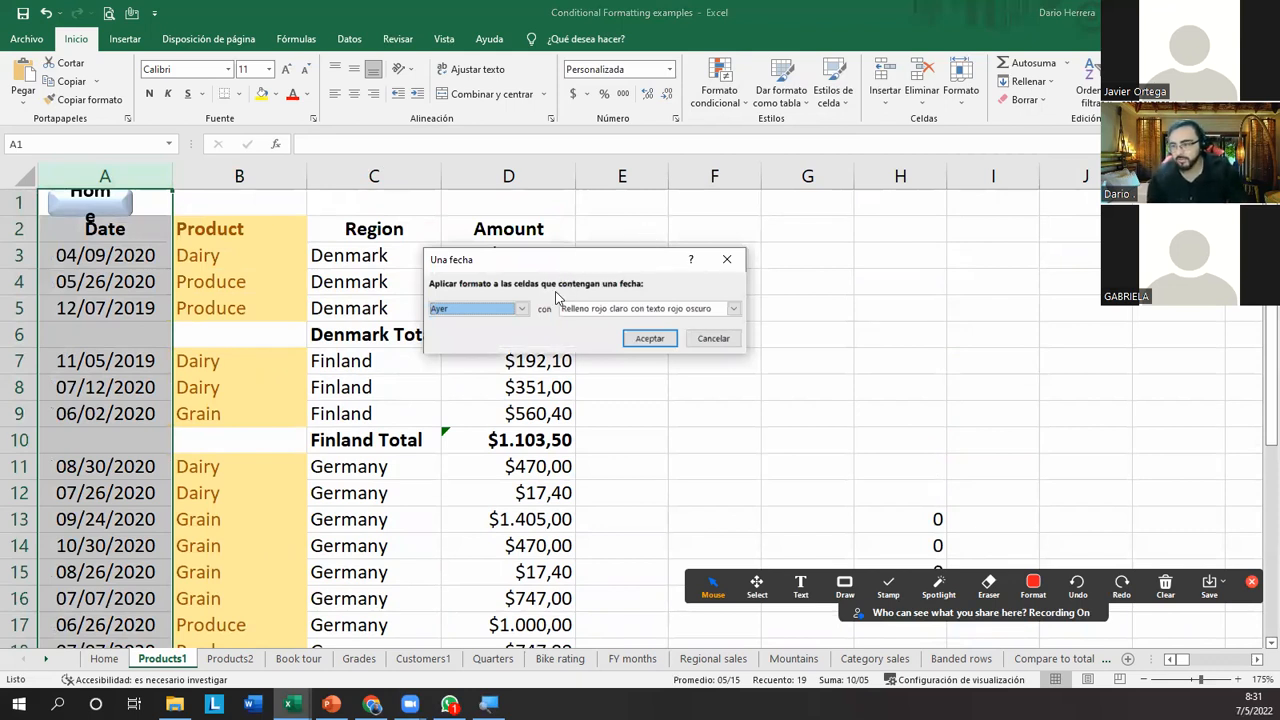
pyautogui.click(521, 309)
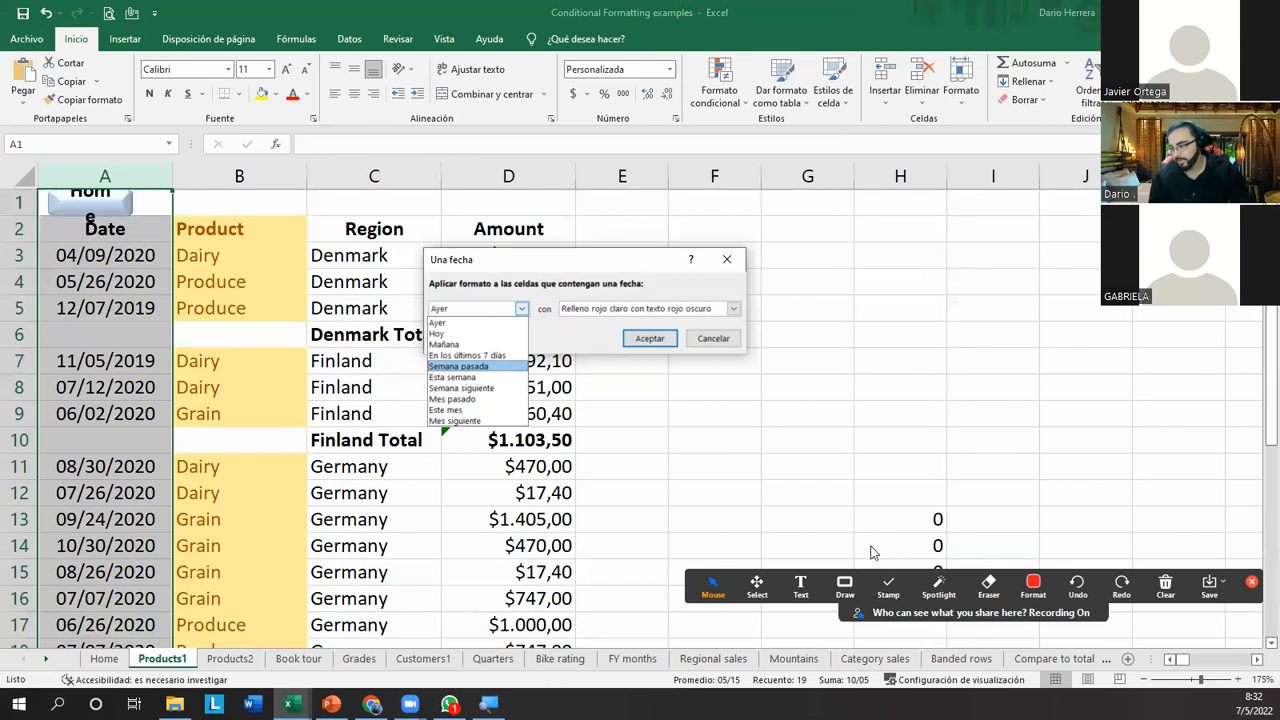
# Annotate the system clock's date and the first entry of the Date column with red markings, and clear all drawings.
pyautogui.click(845, 585)
pyautogui.moveTo(1196, 663); pyautogui.dragTo(1278, 718)
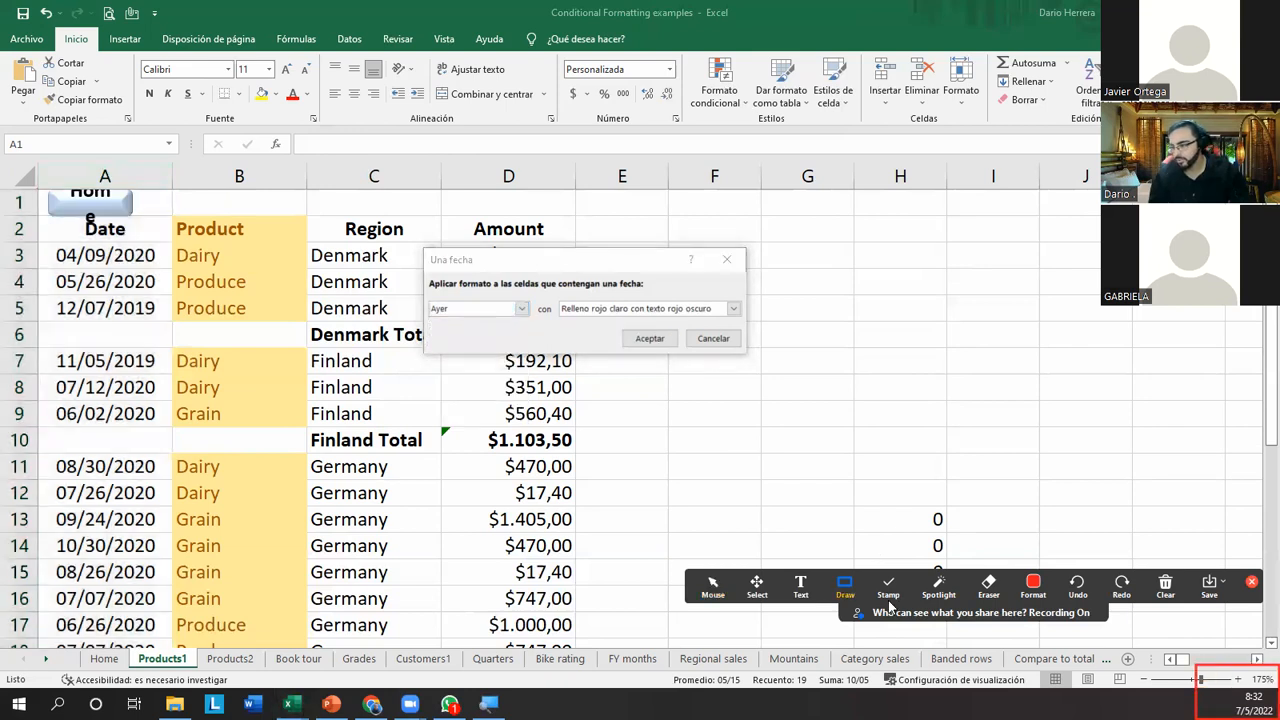
pyautogui.click(849, 600)
pyautogui.moveTo(1133, 490); pyautogui.dragTo(1235, 680)
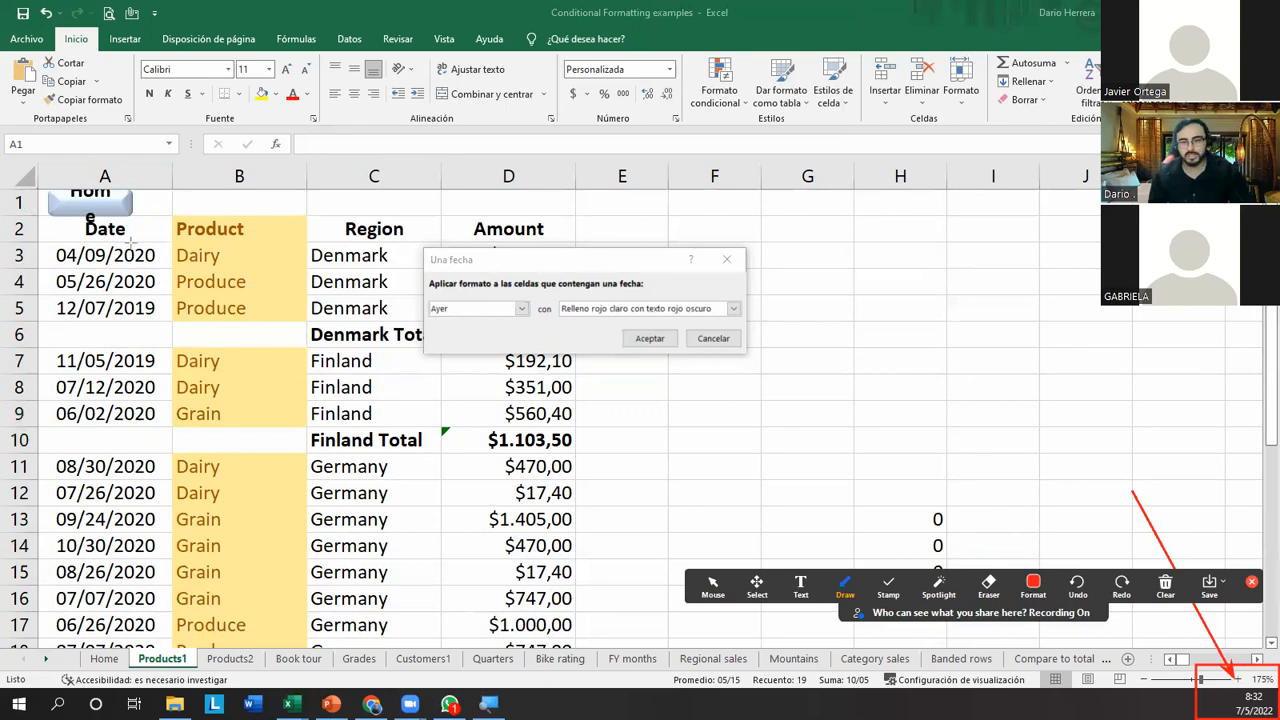
pyautogui.moveTo(305, 196)
pyautogui.mouseDown()
pyautogui.moveTo(95, 250)
pyautogui.moveTo(145, 262)
pyautogui.moveTo(150, 470)
pyautogui.moveTo(180, 410)
pyautogui.moveTo(158, 252)
pyautogui.mouseUp()
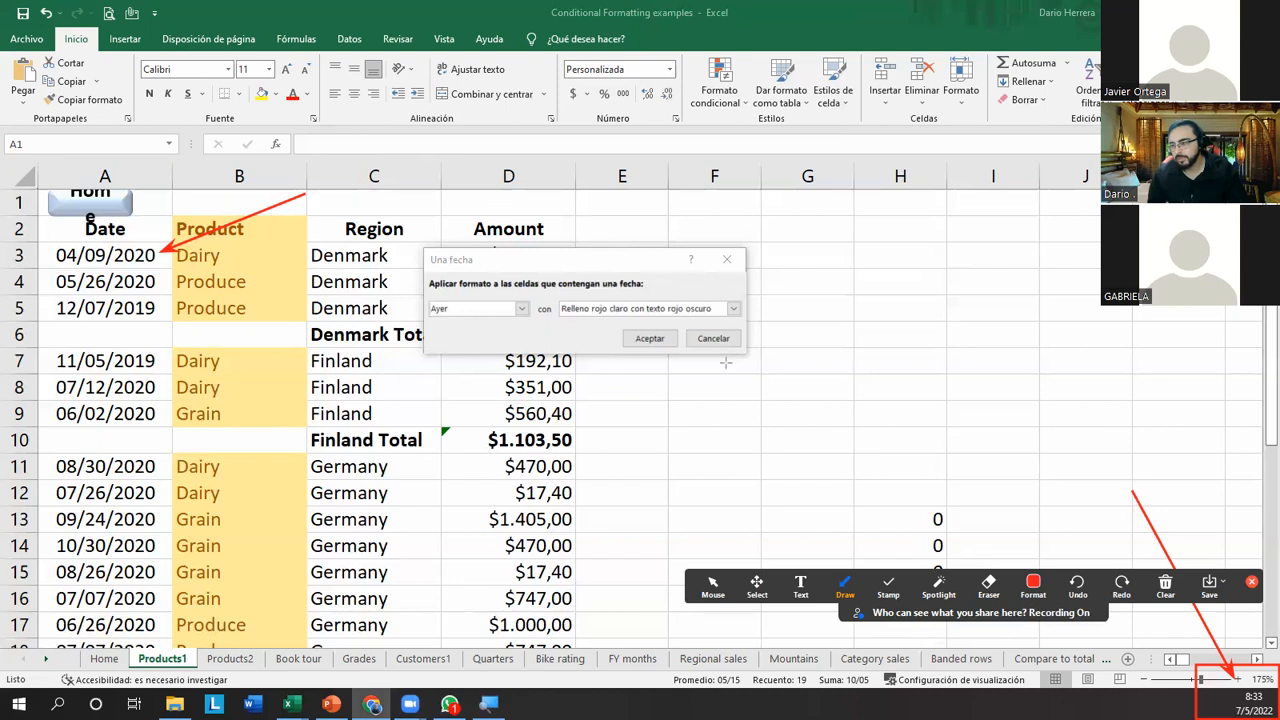
pyautogui.click(1036, 586)
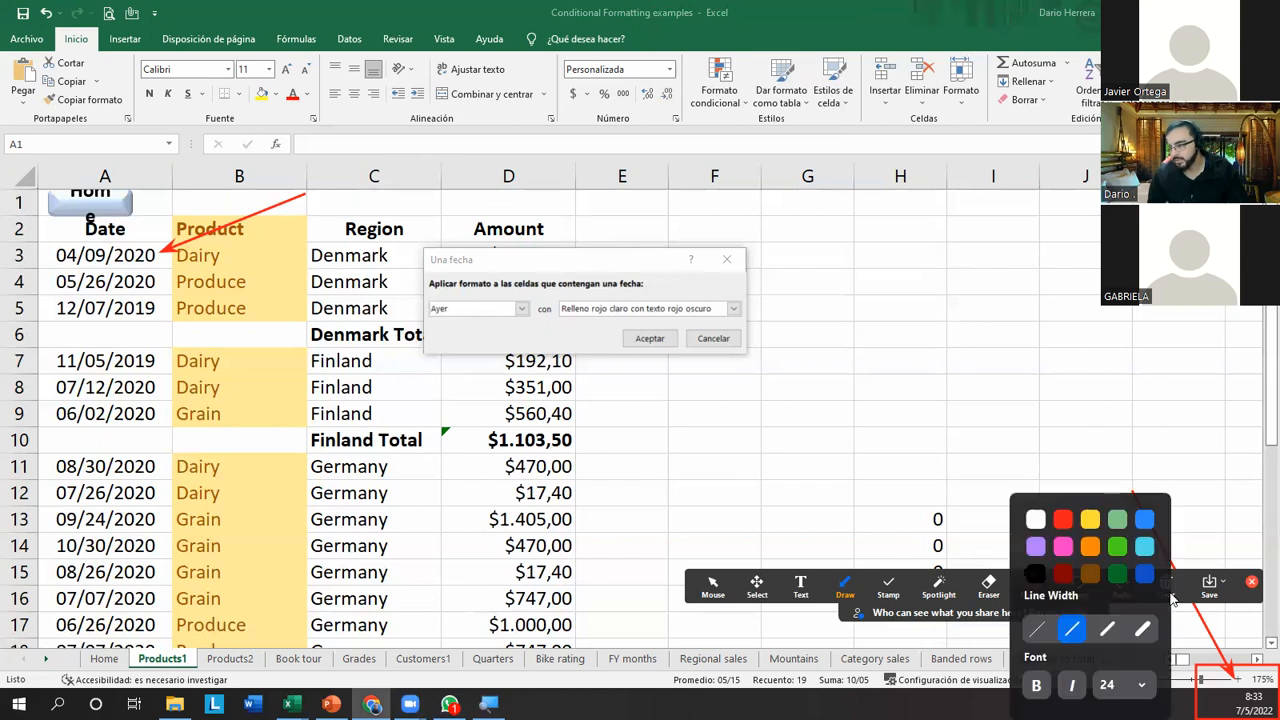
pyautogui.click(1168, 592)
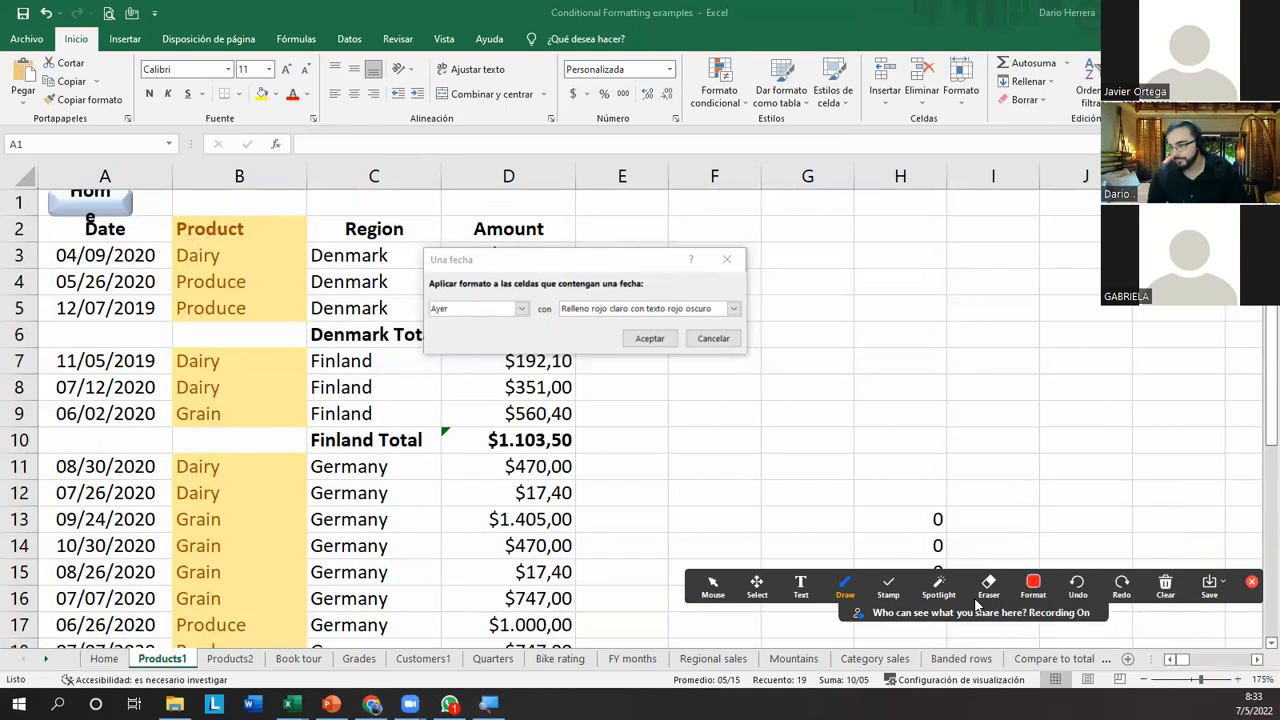
# Check the periods offered by the date rule again and cancel the rule.
pyautogui.click(472, 310)
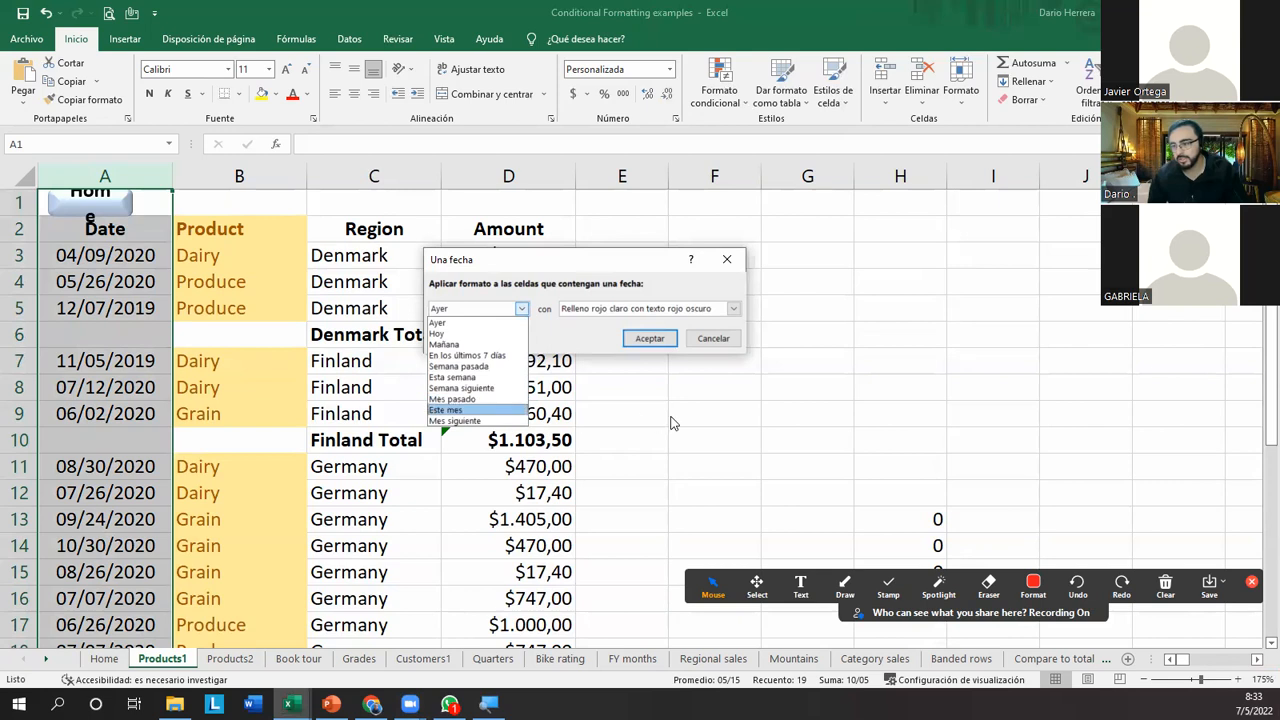
pyautogui.click(1101, 524)
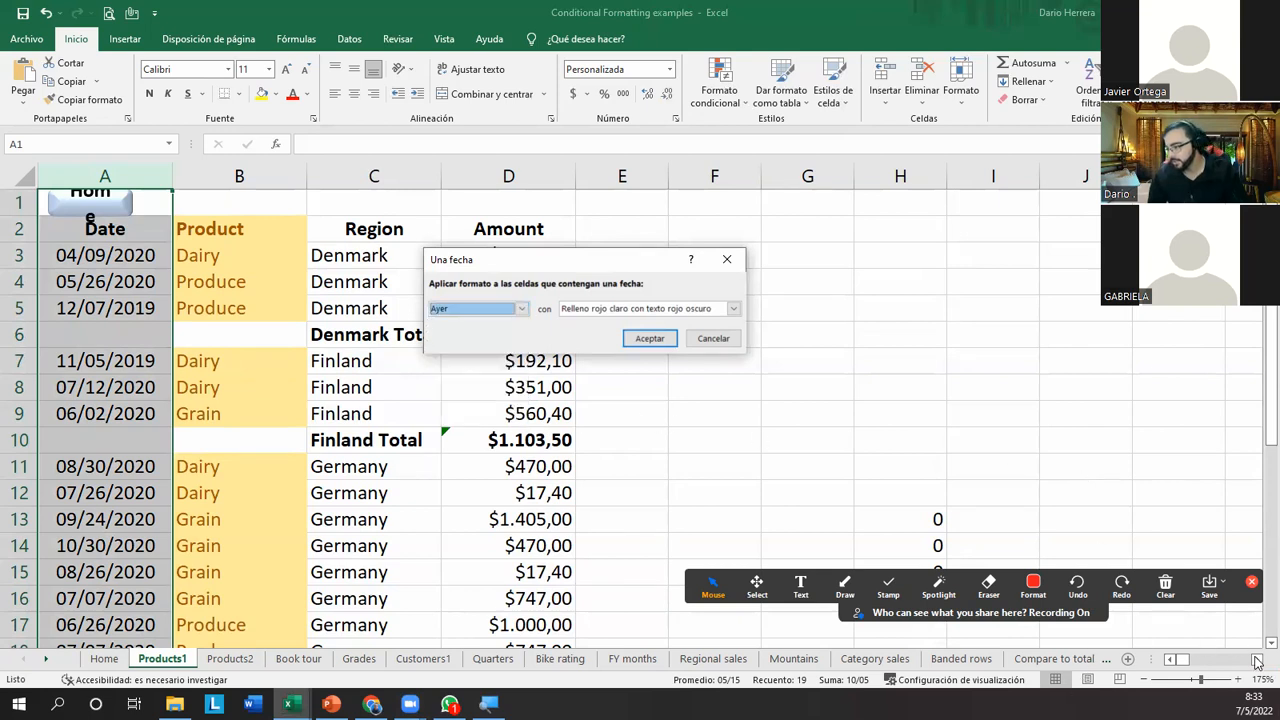
pyautogui.click(726, 343)
# Examine the Products1 instruction panel beside the data for the required formatting rules.
pyautogui.click(1256, 661)
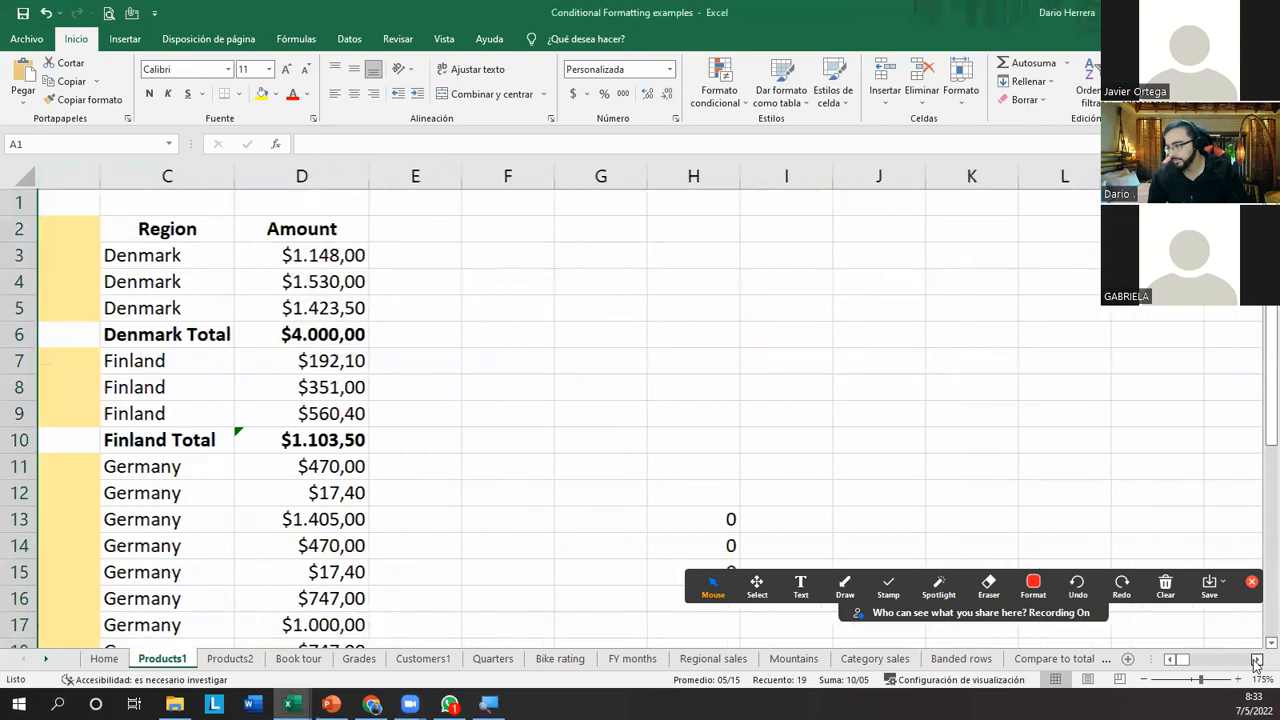
pyautogui.click(1256, 661)
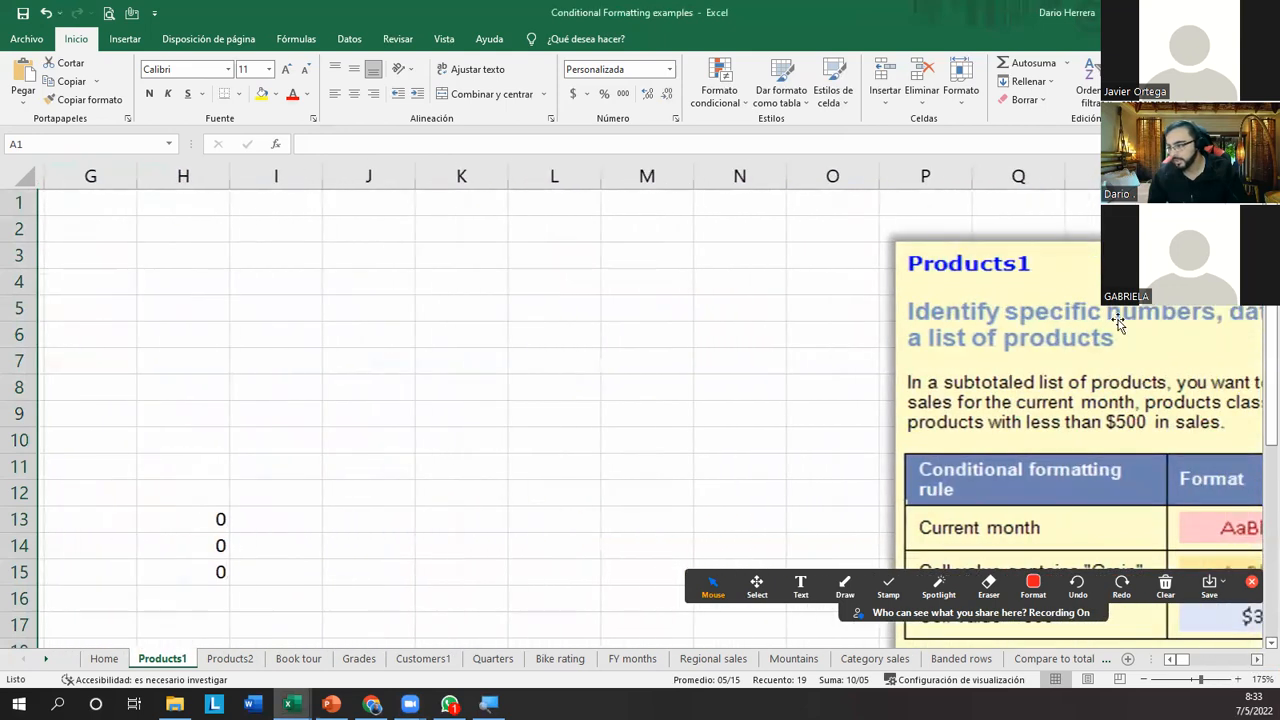
pyautogui.click(1171, 660)
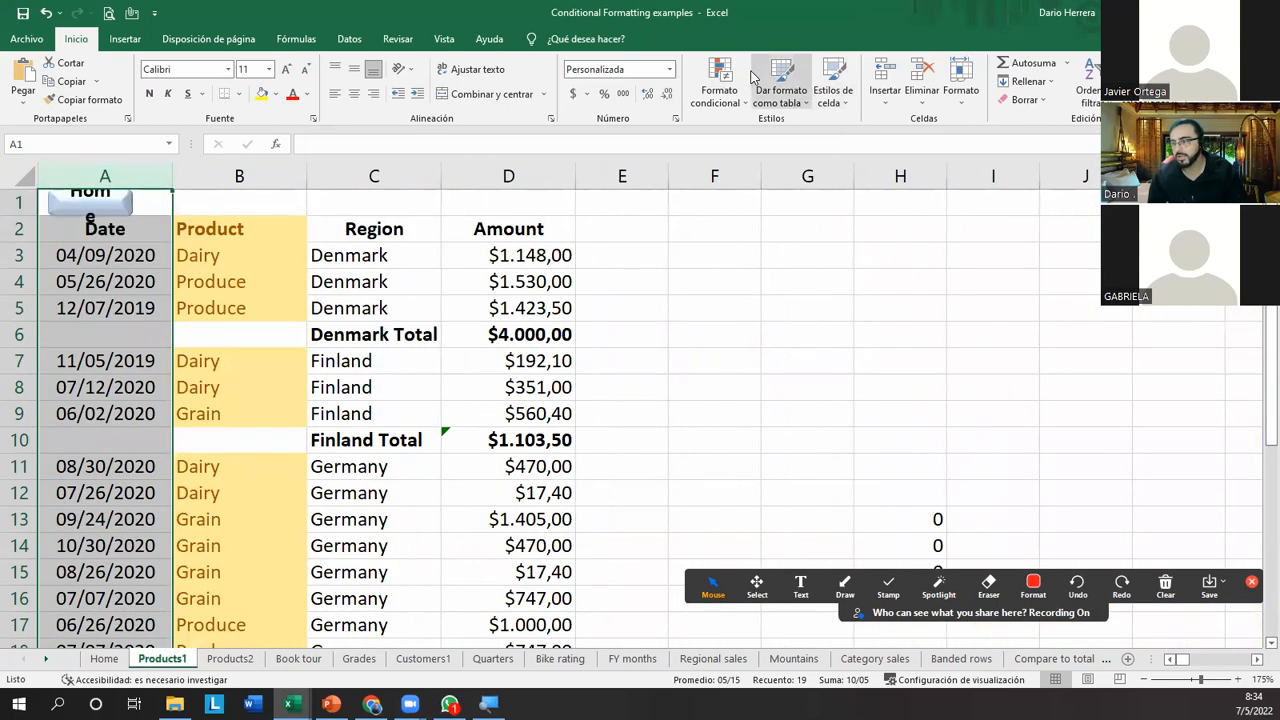
# Highlight the Date column's dates that fall in "Este mes" using the format "Relleno verde con texto verde oscuro".
pyautogui.click(719, 85)
pyautogui.moveTo(790, 132)
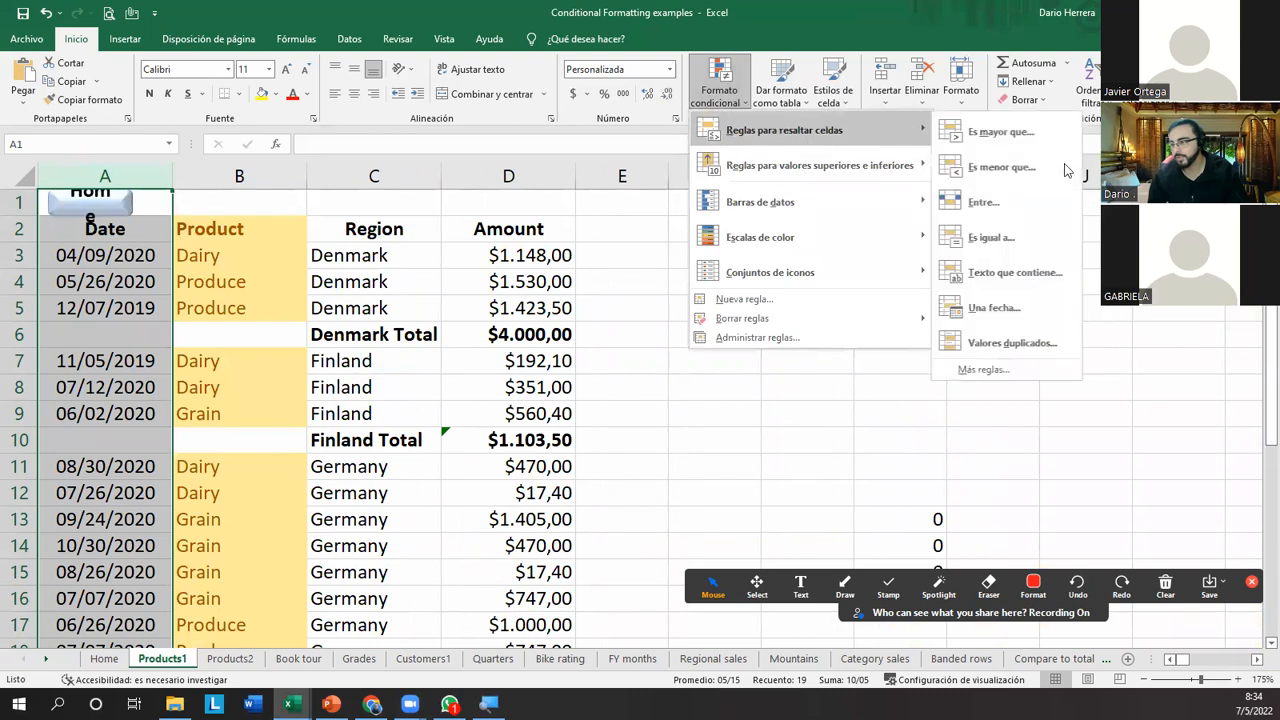
pyautogui.click(1008, 312)
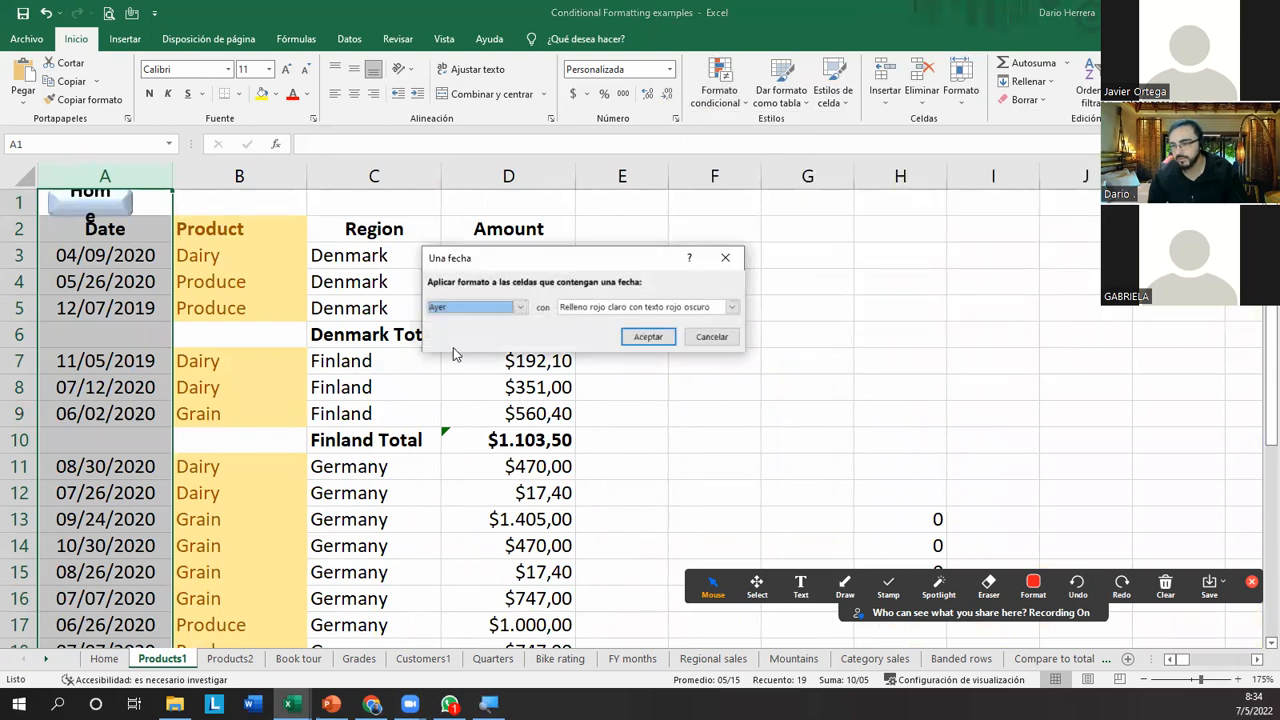
pyautogui.click(482, 312)
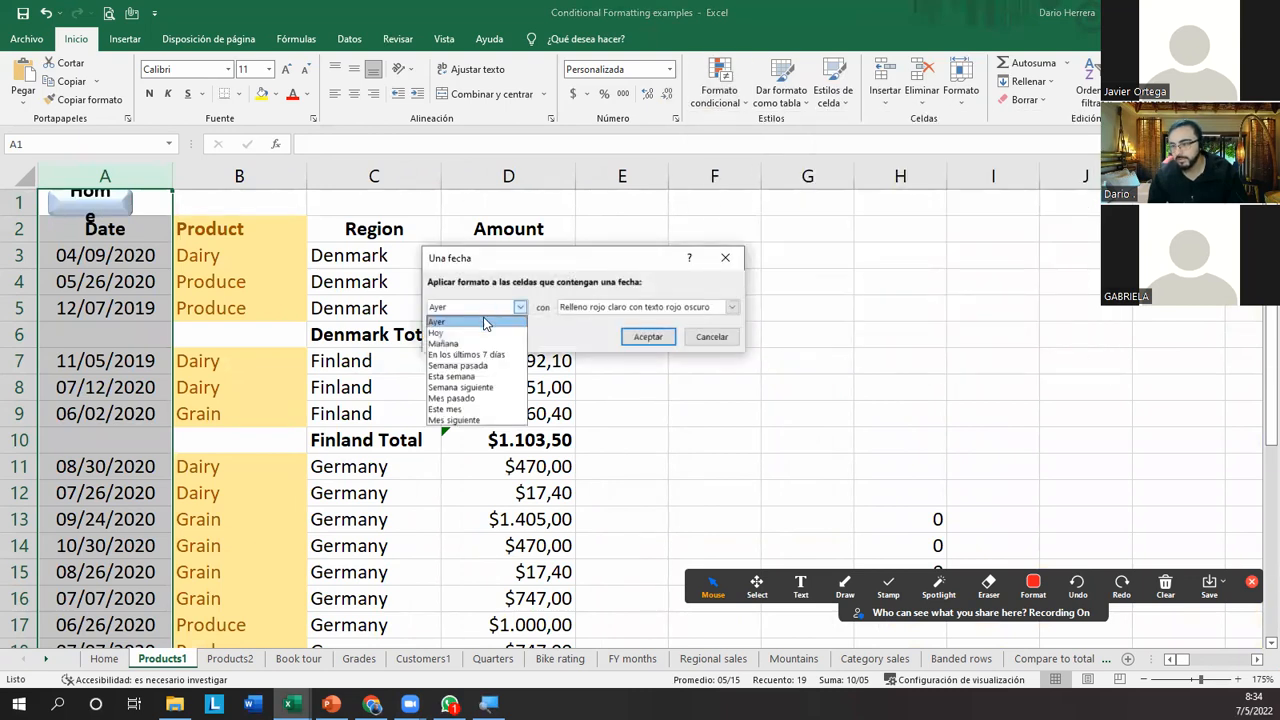
pyautogui.click(467, 410)
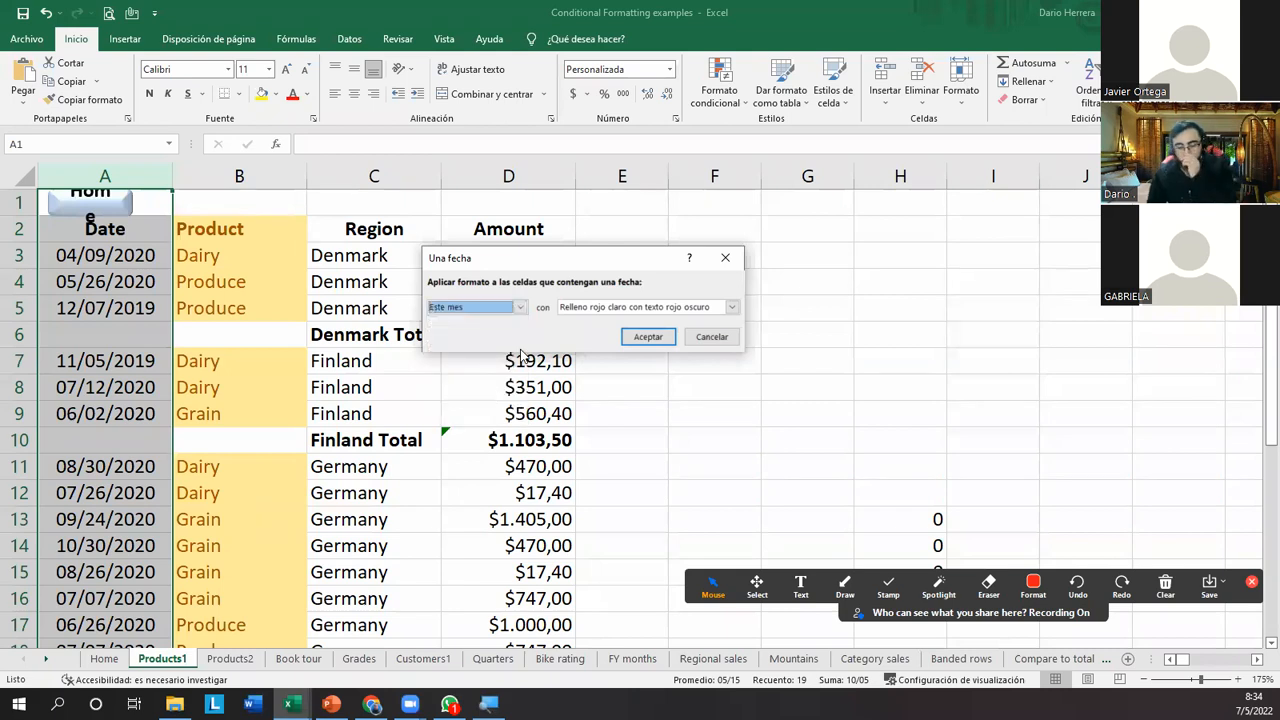
pyautogui.click(625, 313)
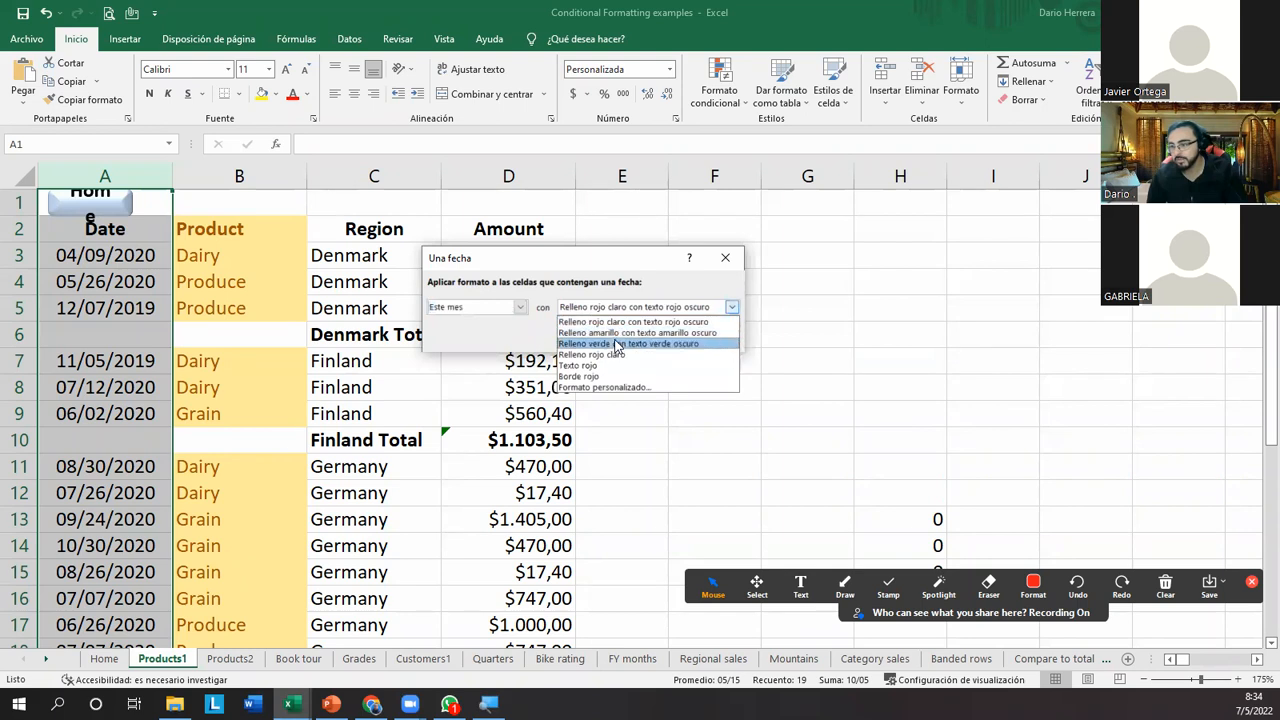
pyautogui.click(620, 343)
pyautogui.click(643, 338)
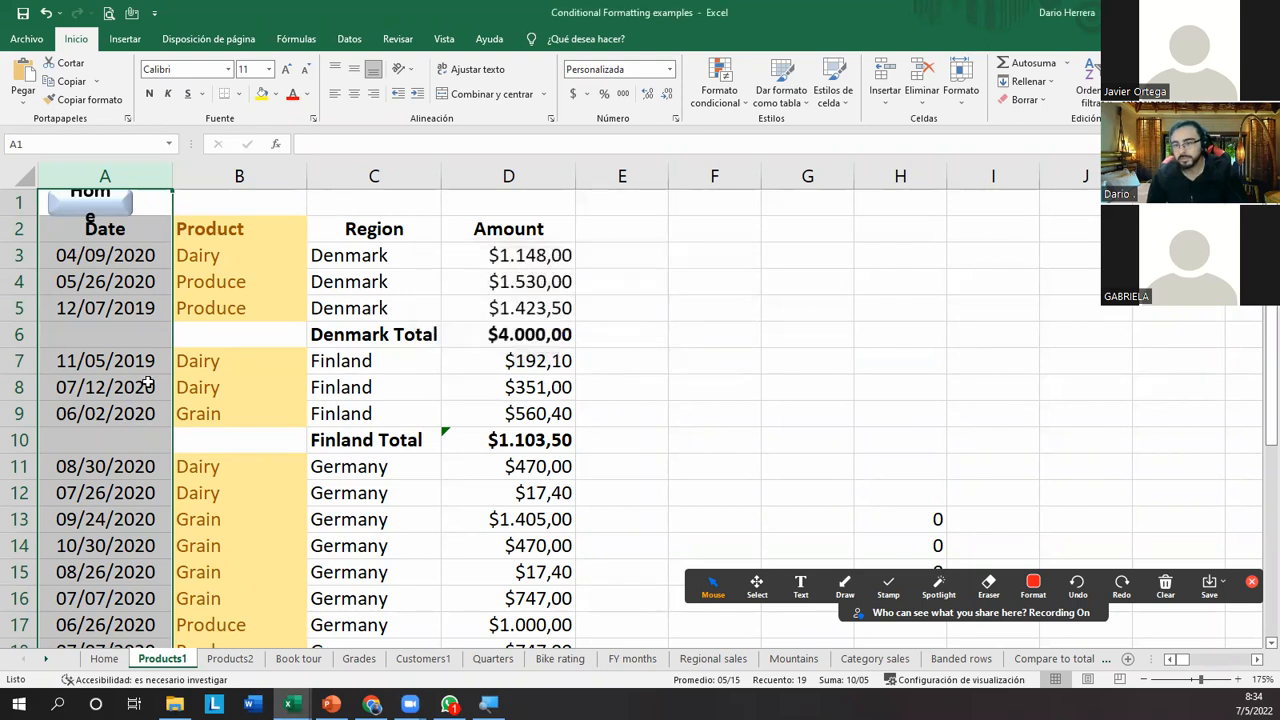
# Replace the first date in the Date column, cell A3, with 1/5/2022.
pyautogui.click(356, 416)
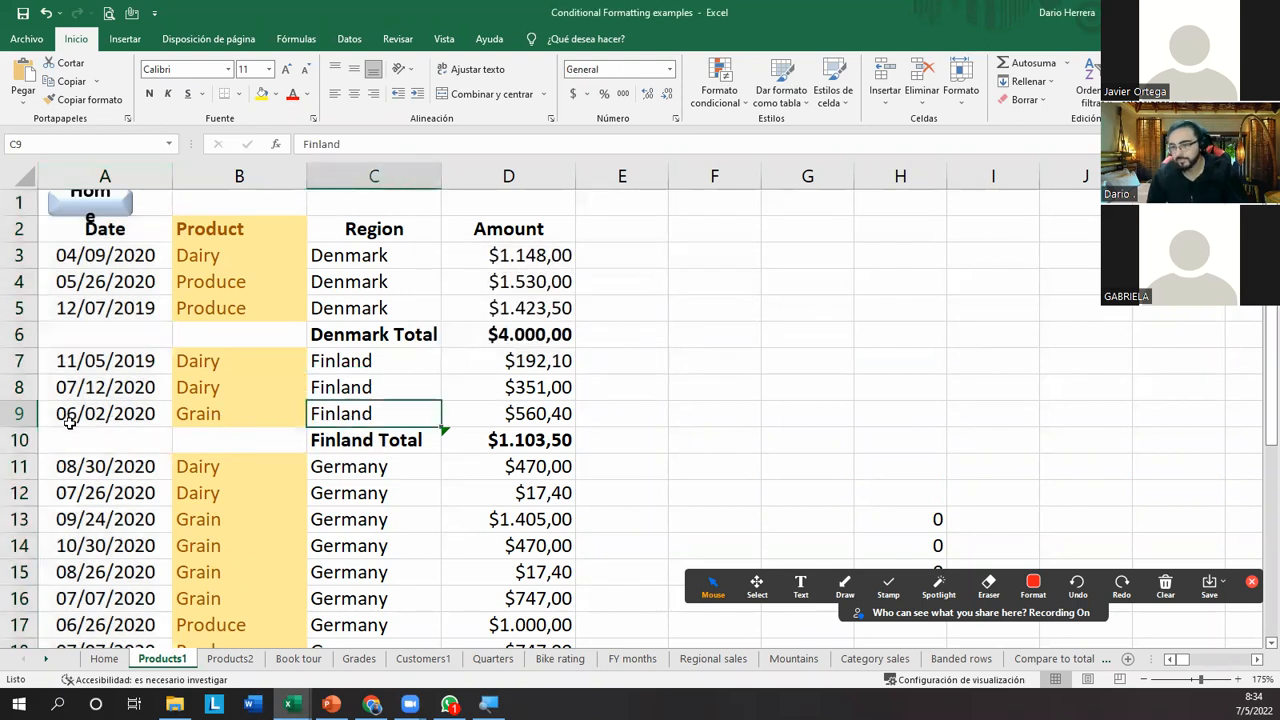
pyautogui.moveTo(137, 255); pyautogui.dragTo(100, 525)
pyautogui.scroll(3, 95, 377)
pyautogui.click(135, 255)
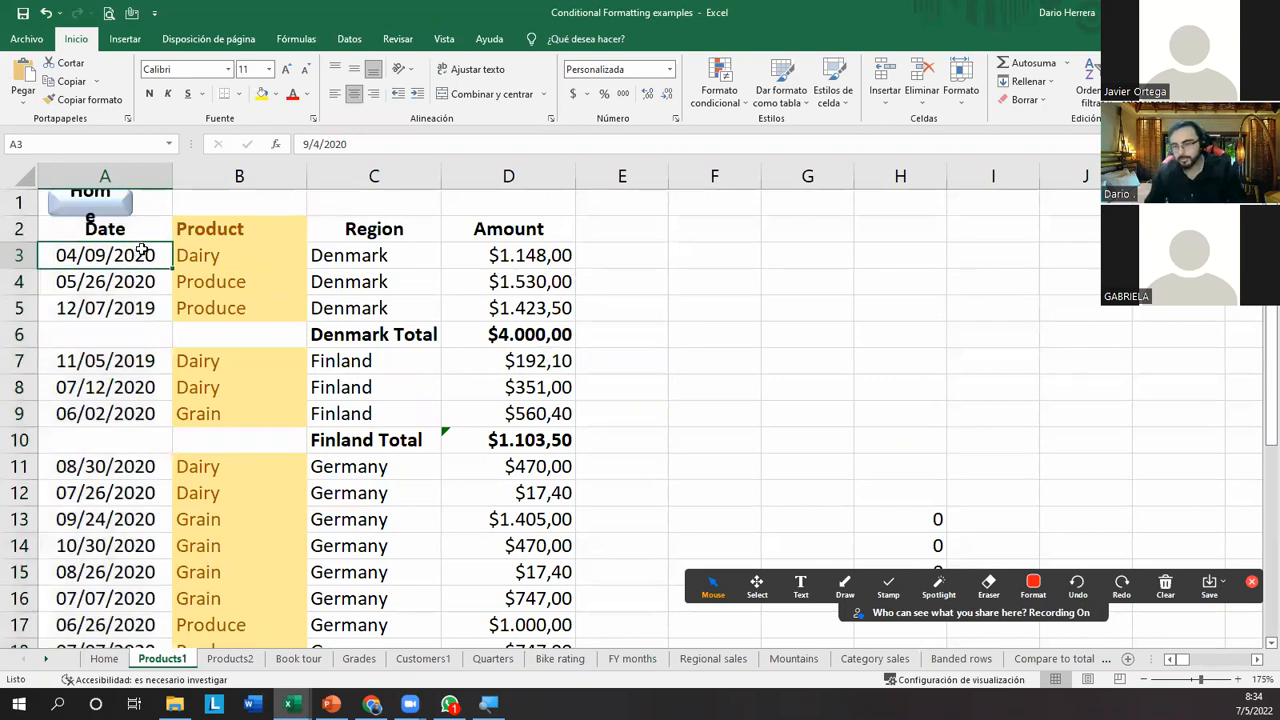
pyautogui.write('1/5/2022')
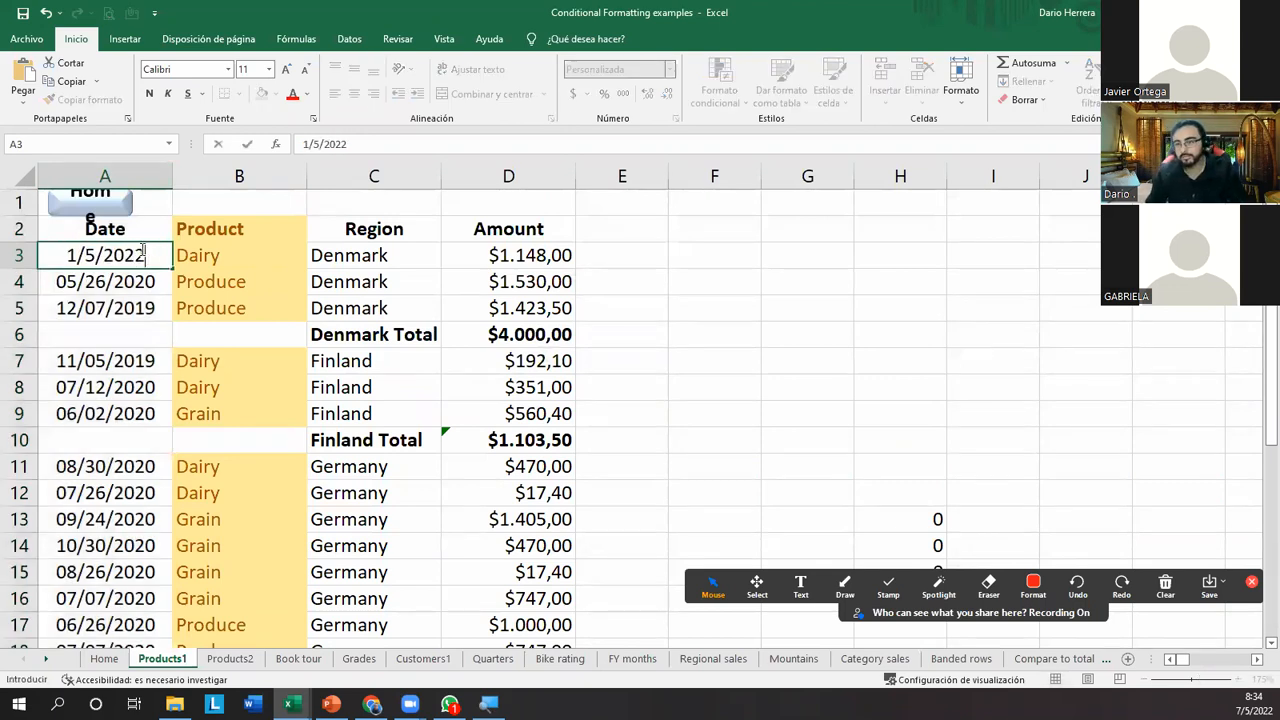
pyautogui.press('Return')
pyautogui.click(142, 252)
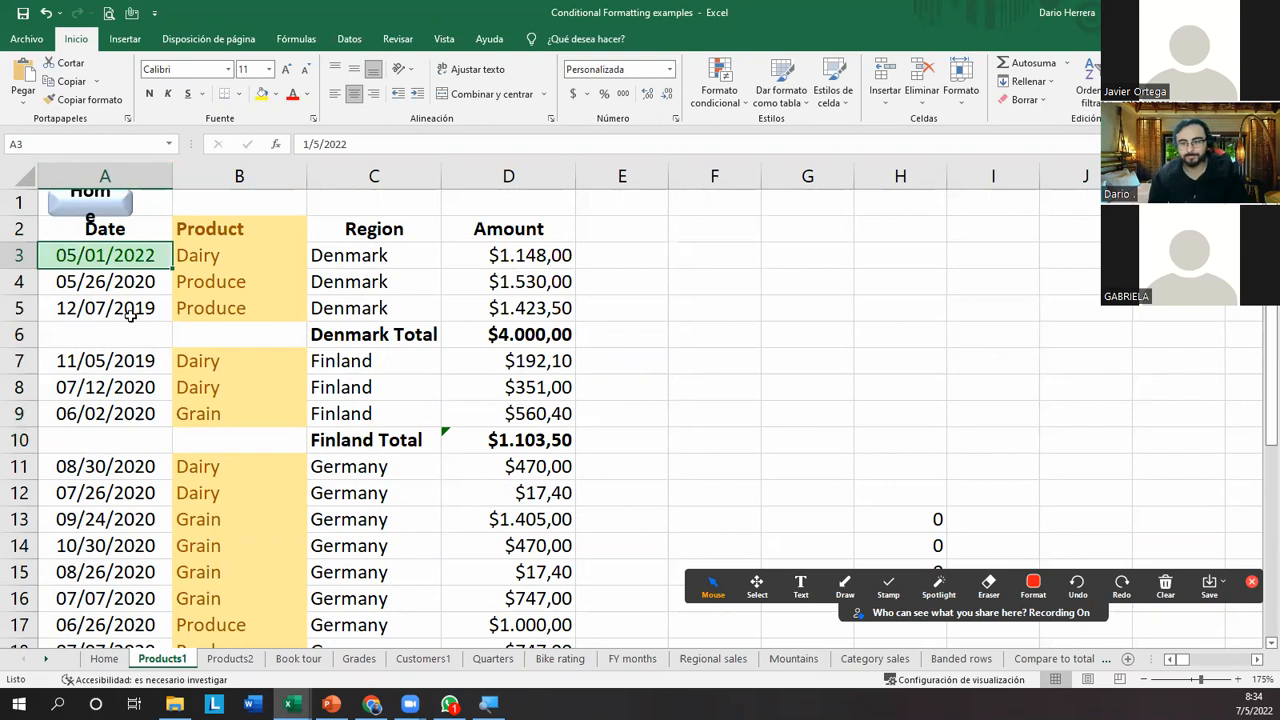
# Change the year of the first Finland row's date, cell A7, to 2022.
pyautogui.click(97, 278)
pyautogui.scroll(-5, 119, 445)
pyautogui.scroll(5, 112, 425)
pyautogui.click(143, 260)
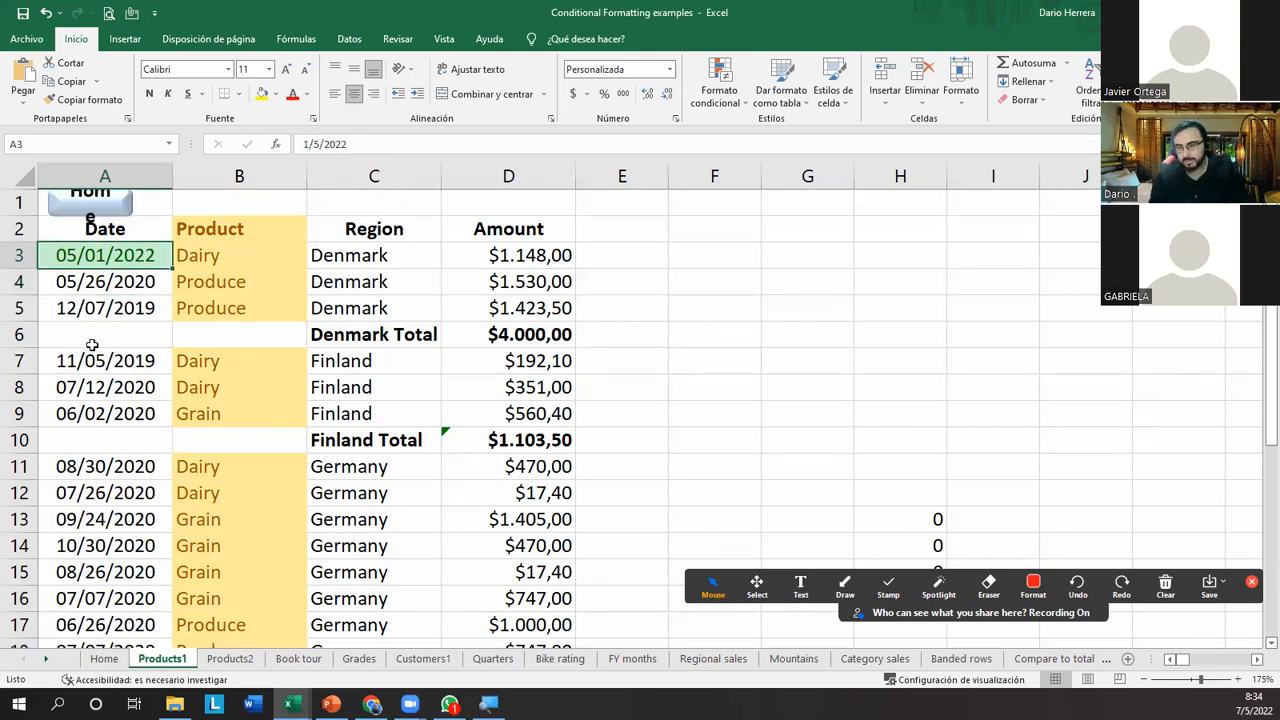
pyautogui.hotkey('ctrl', 'Down')
pyautogui.hotkey('ctrl', 'Down')
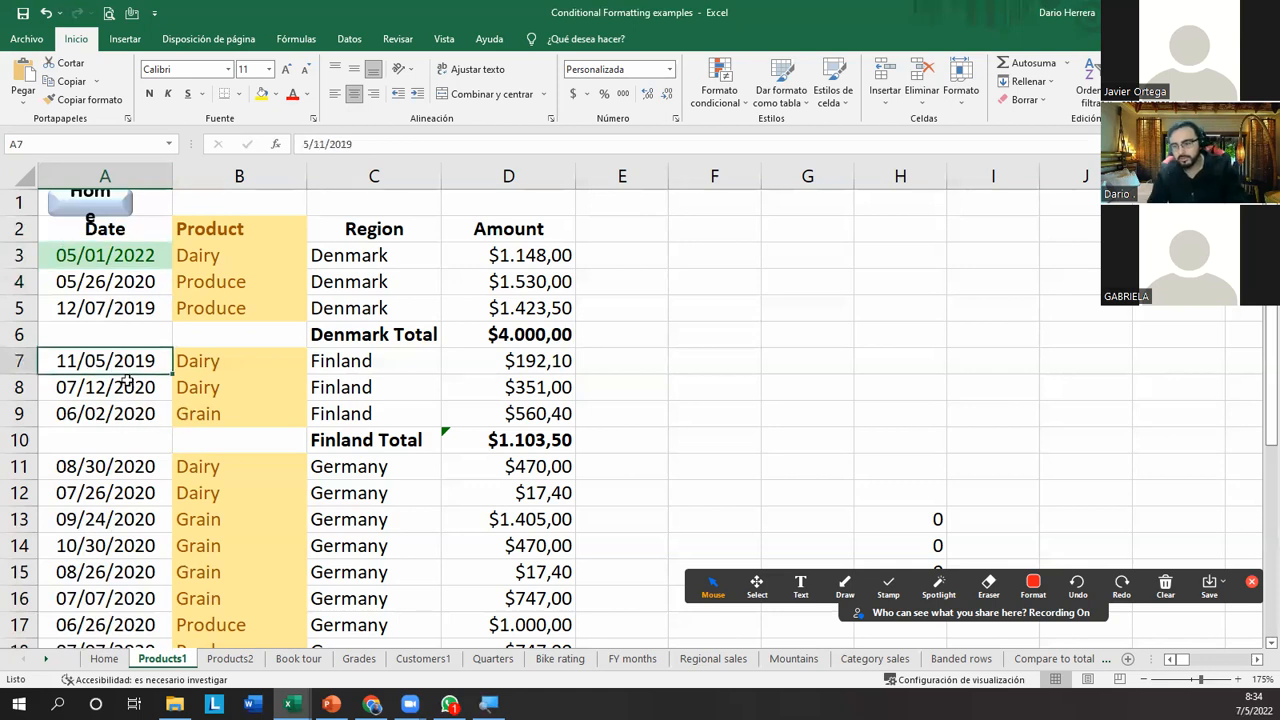
pyautogui.press('F2')
pyautogui.hotkey('shift', 'Left')
pyautogui.hotkey('shift', 'Left')
pyautogui.write('22')
pyautogui.hotkey('ctrl', 'Return')
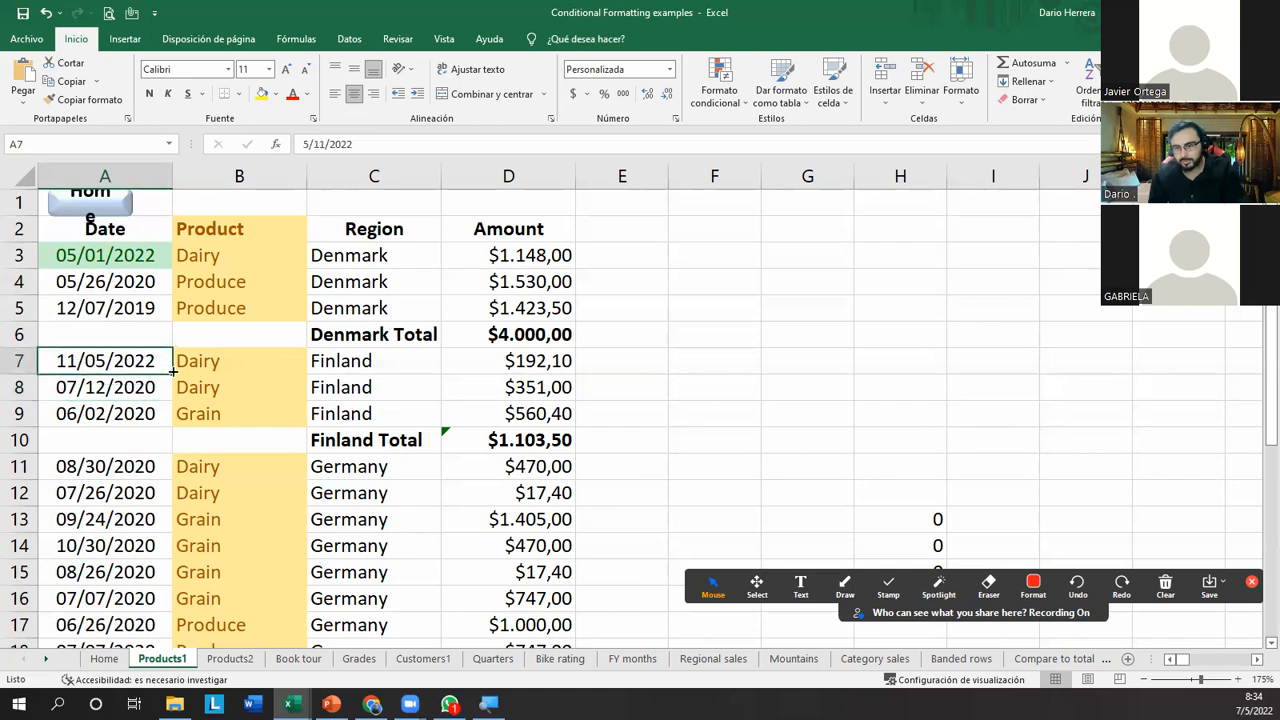
# Correct the first Finland row's date in A7 to day 11 and month 05, keeping the year.
pyautogui.doubleClick(157, 366)
pyautogui.press('Left')
pyautogui.press('Left')
pyautogui.press('Left')
pyautogui.press('Left')
pyautogui.press('Left')
pyautogui.press('Left')
pyautogui.press('Right')
pyautogui.hotkey('shift', 'Left')
pyautogui.hotkey('shift', 'Left')
pyautogui.write('05')
pyautogui.press('Left')
pyautogui.press('Left')
pyautogui.press('Left')
pyautogui.press('Left')
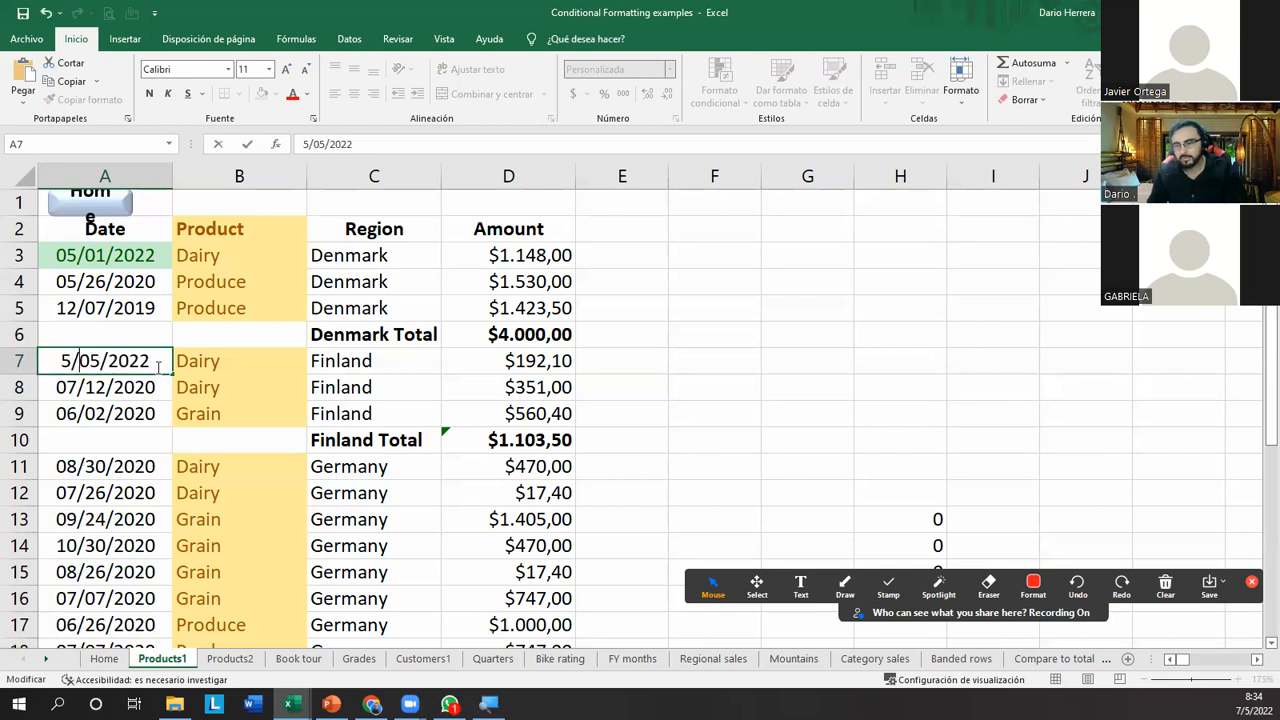
pyautogui.write('11')
pyautogui.press('Return')
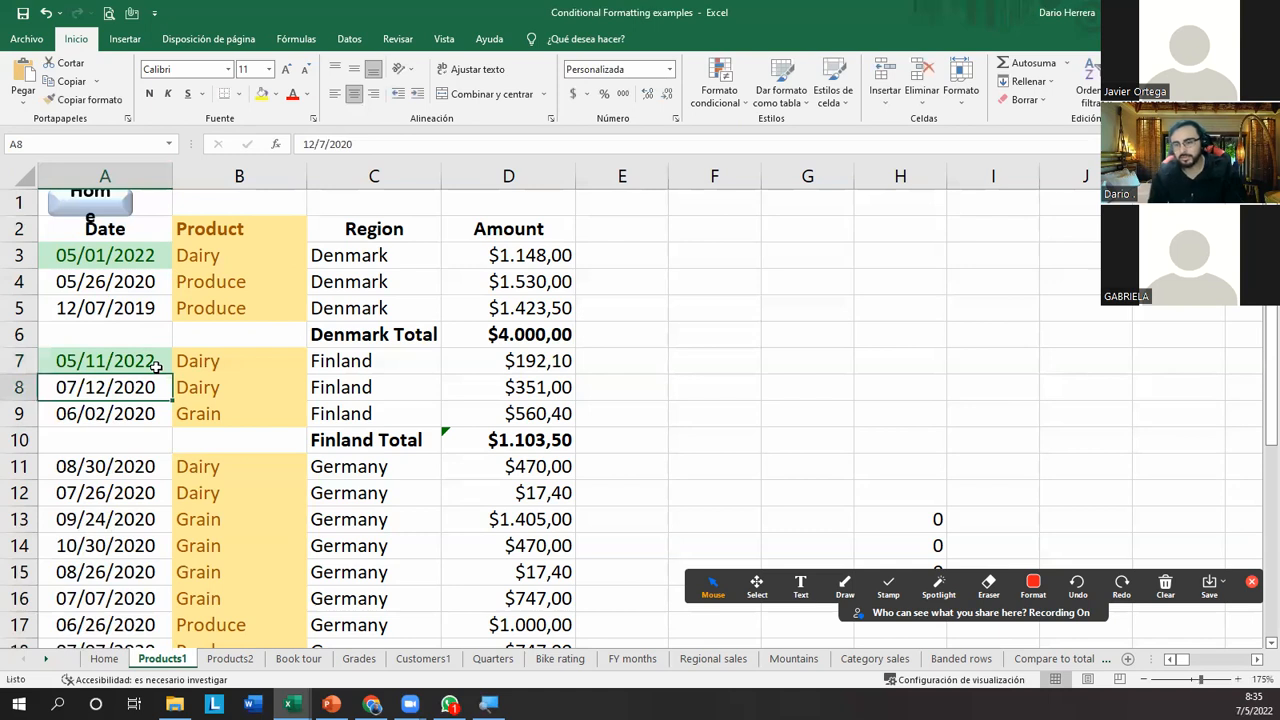
pyautogui.click(83, 360)
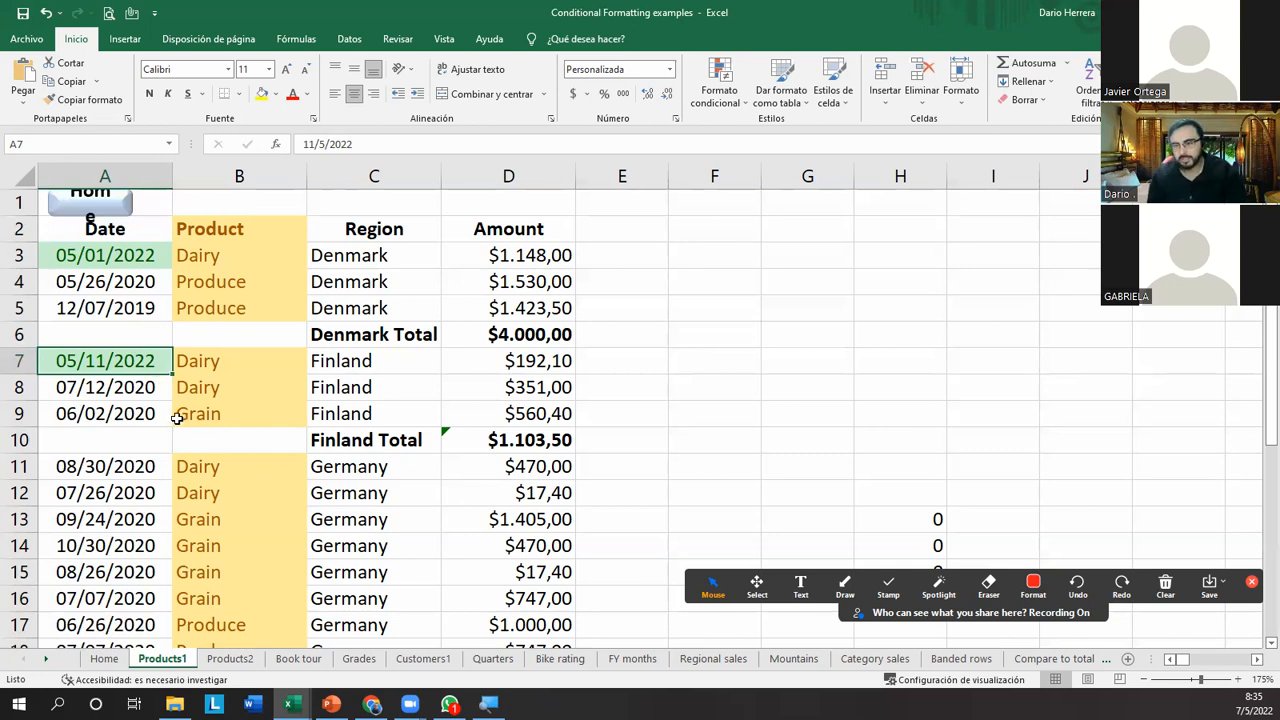
pyautogui.scroll(-1, 150, 415)
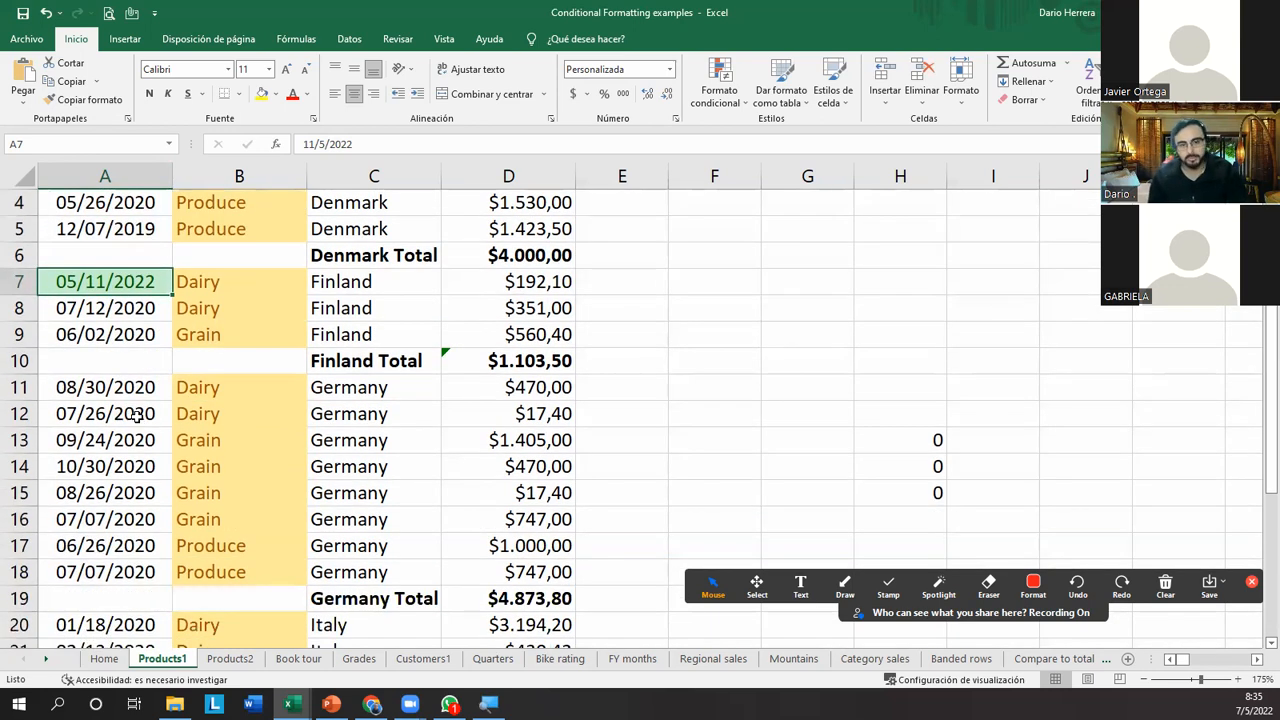
pyautogui.scroll(1, 137, 415)
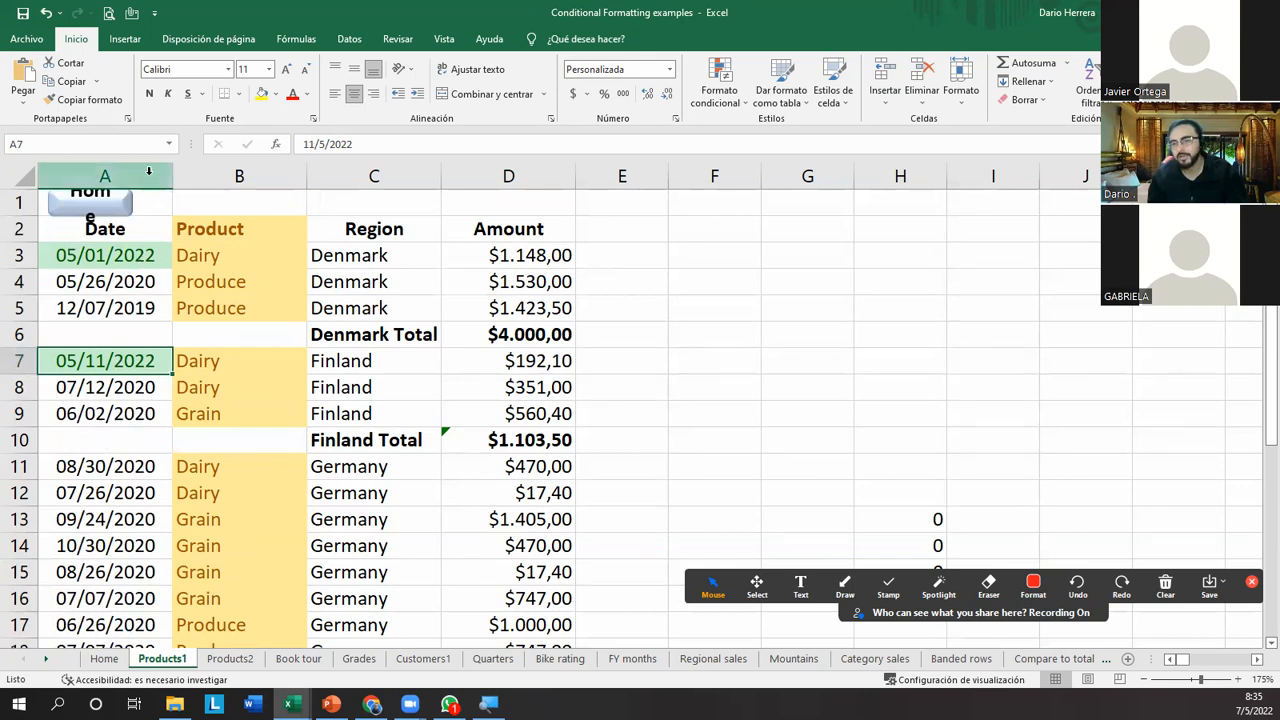
pyautogui.click(148, 172)
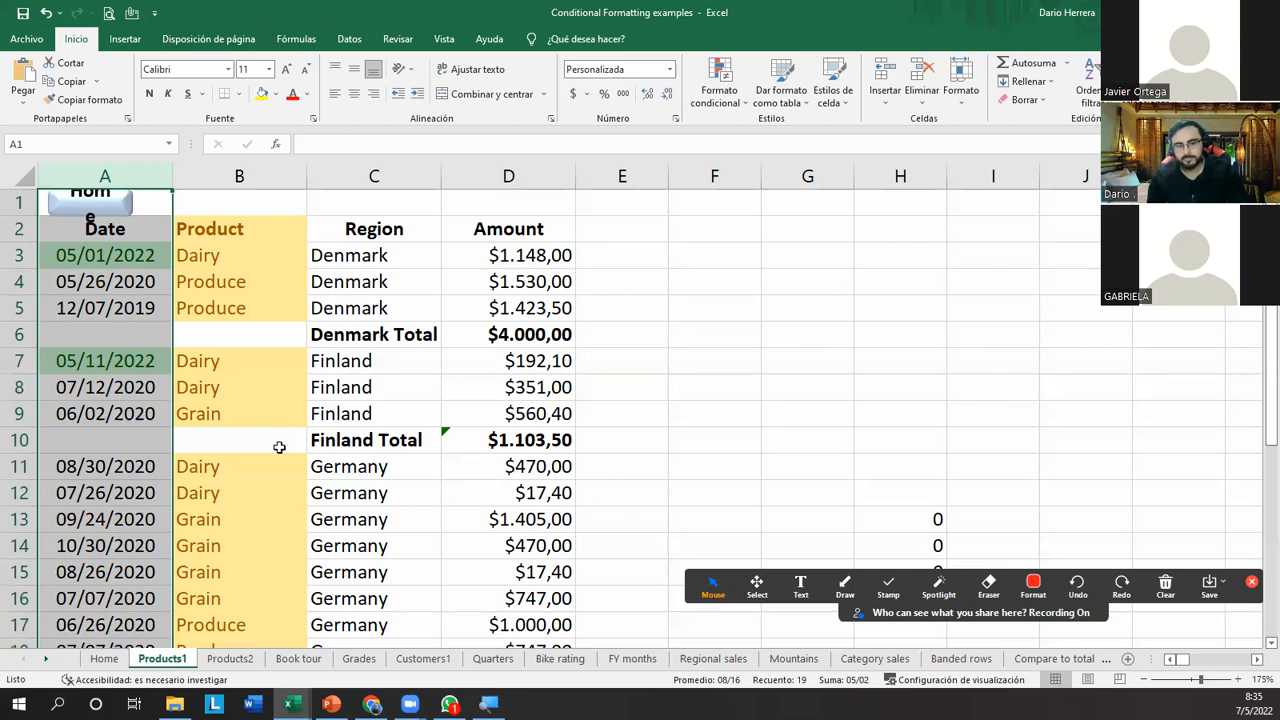
pyautogui.click(330, 361)
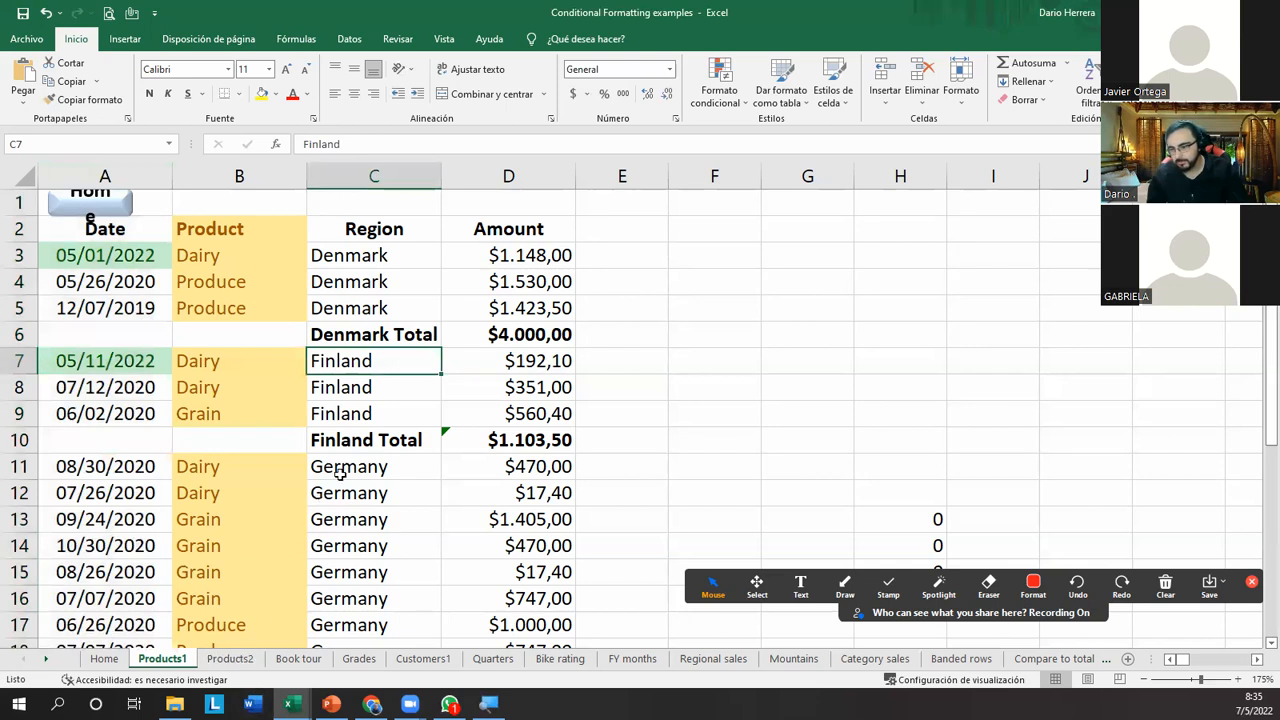
# Switch to the Products2 sheet, and view the "Es mayor que" highlight rule's settings without applying it.
pyautogui.click(243, 658)
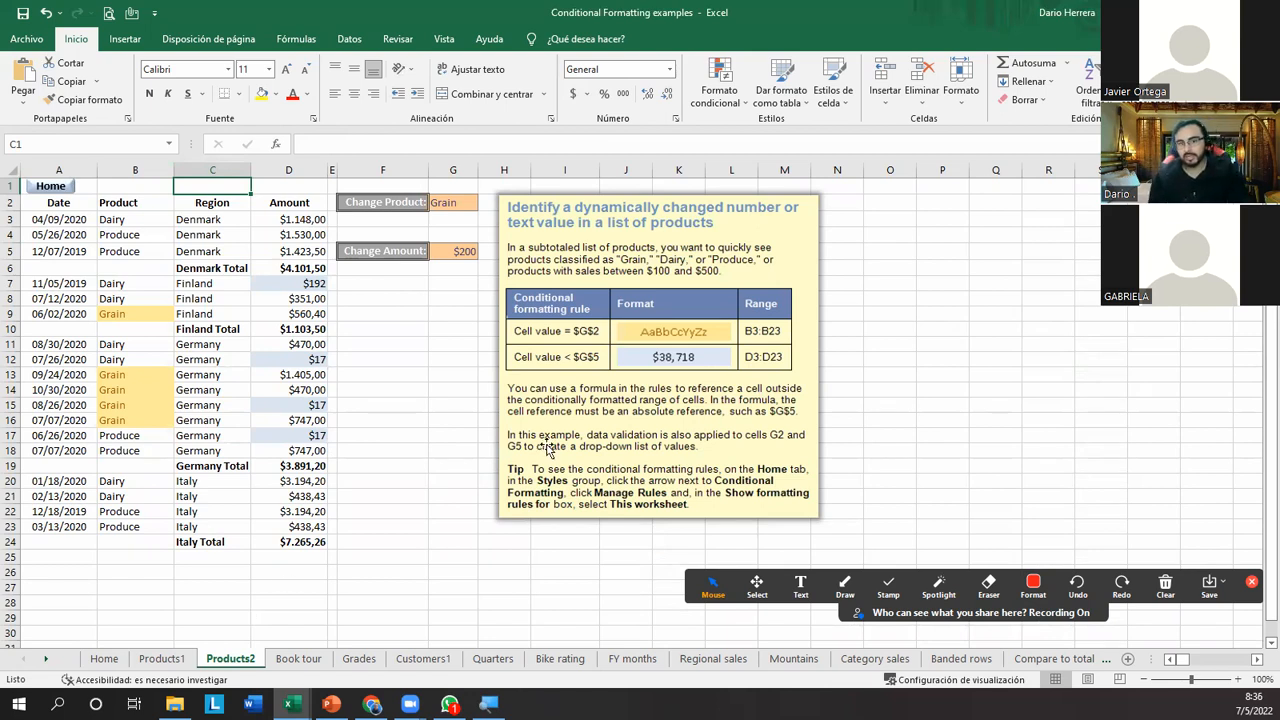
pyautogui.click(719, 90)
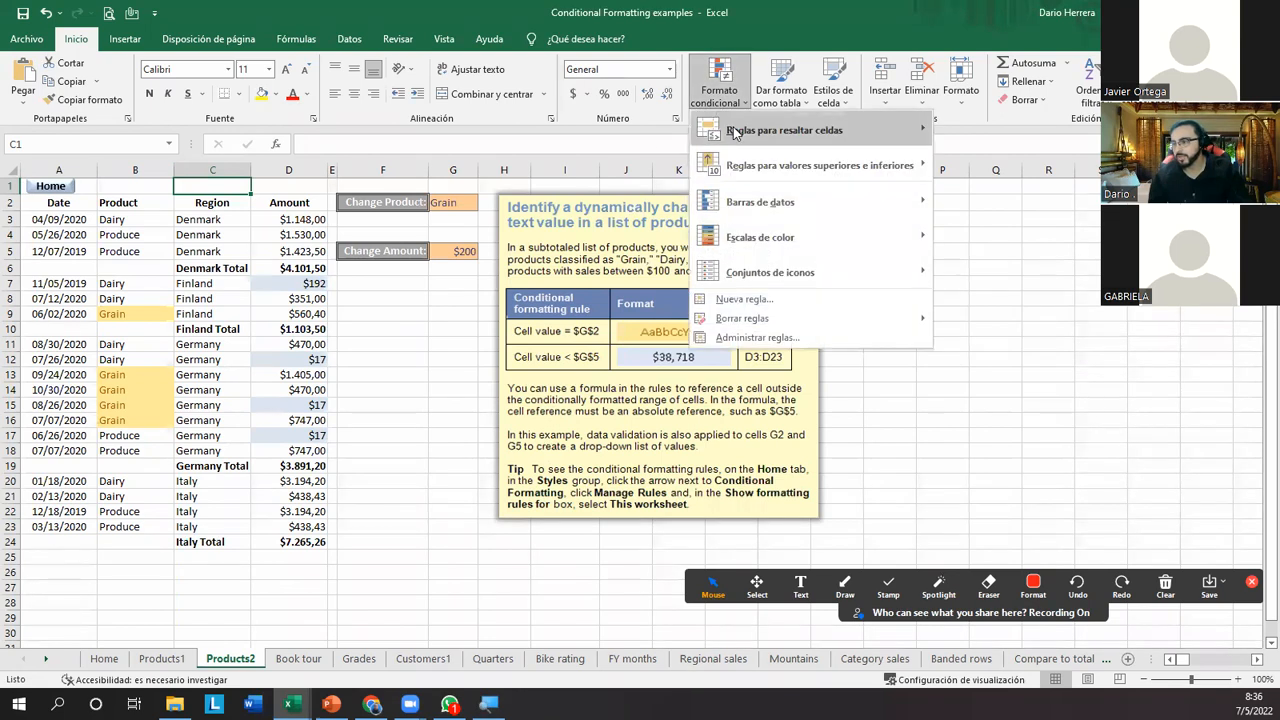
pyautogui.moveTo(780, 130)
pyautogui.click(1000, 132)
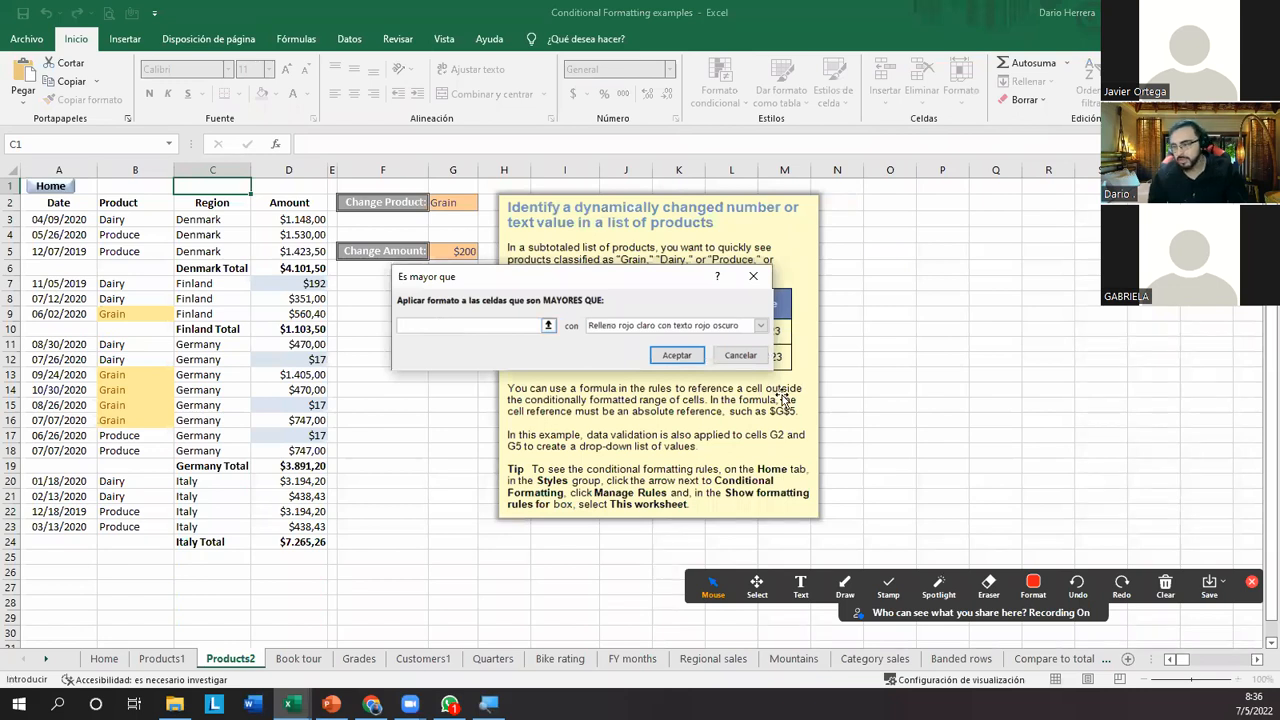
pyautogui.click(740, 356)
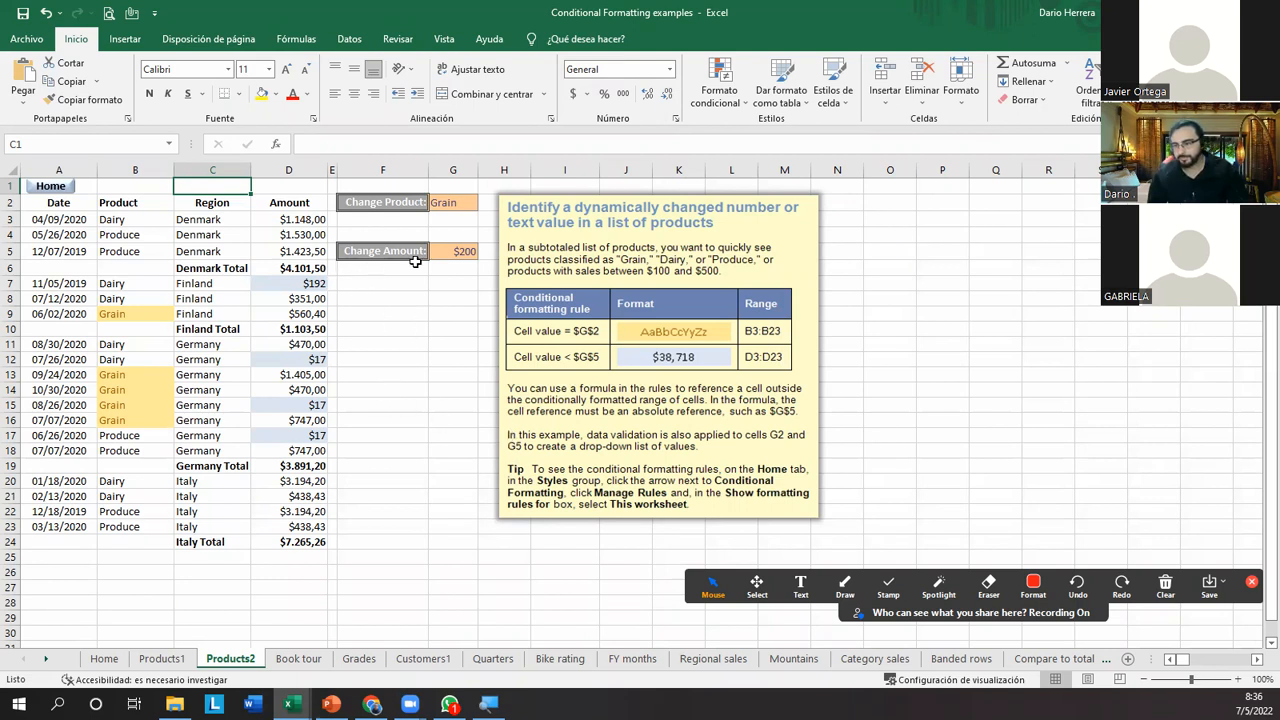
# Set the Change Amount value in G5 to $400 and check the Amount column from the Finland rows down.
pyautogui.click(451, 249)
pyautogui.click(484, 252)
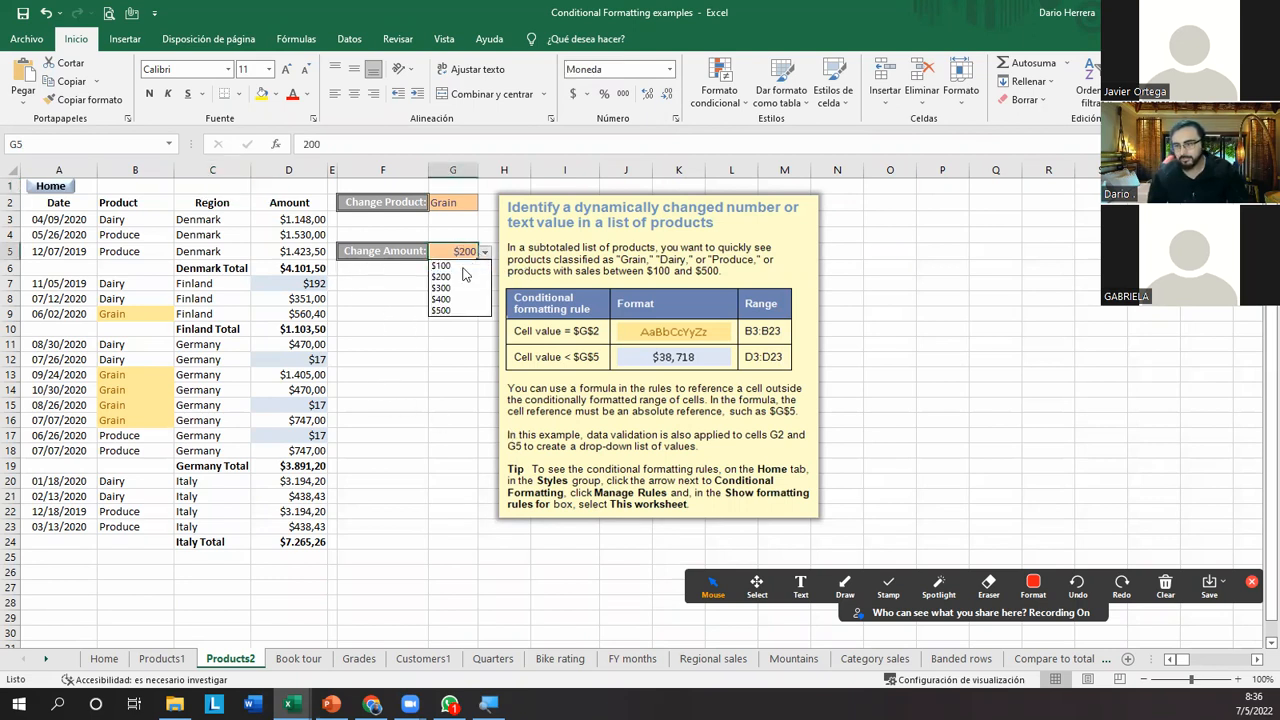
pyautogui.click(456, 303)
pyautogui.click(484, 252)
pyautogui.click(456, 286)
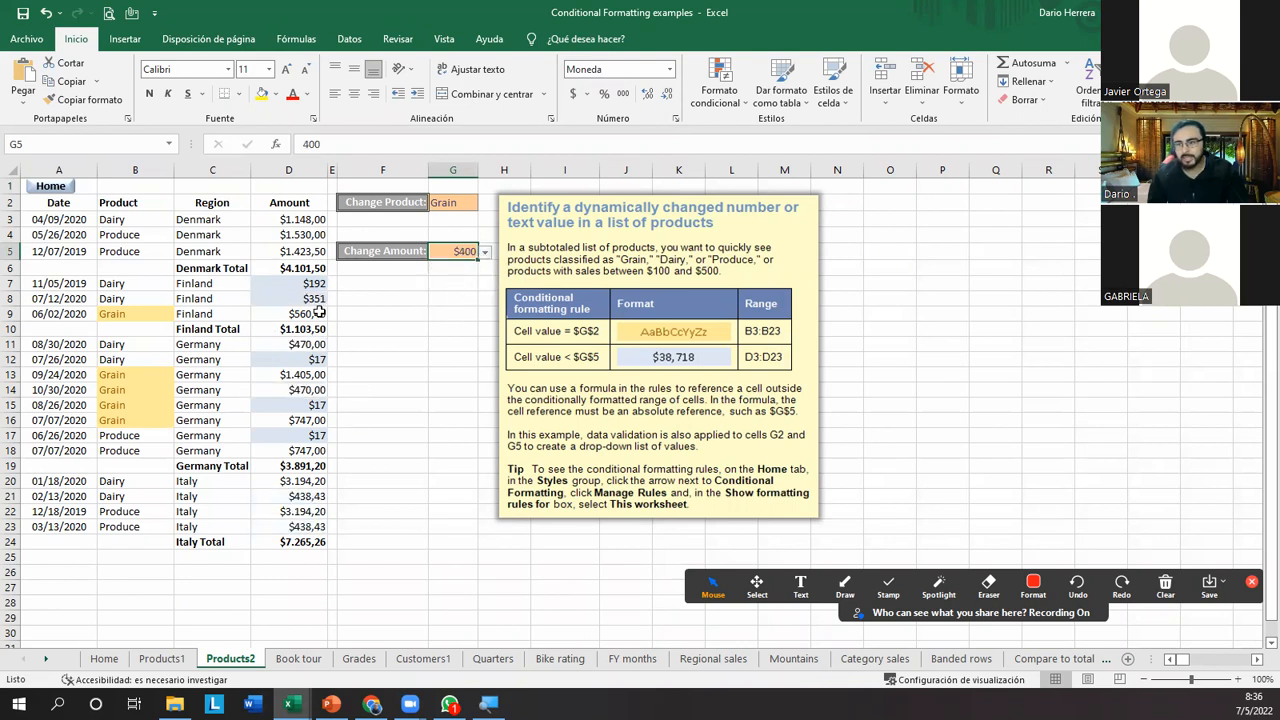
pyautogui.moveTo(312, 288); pyautogui.dragTo(309, 484)
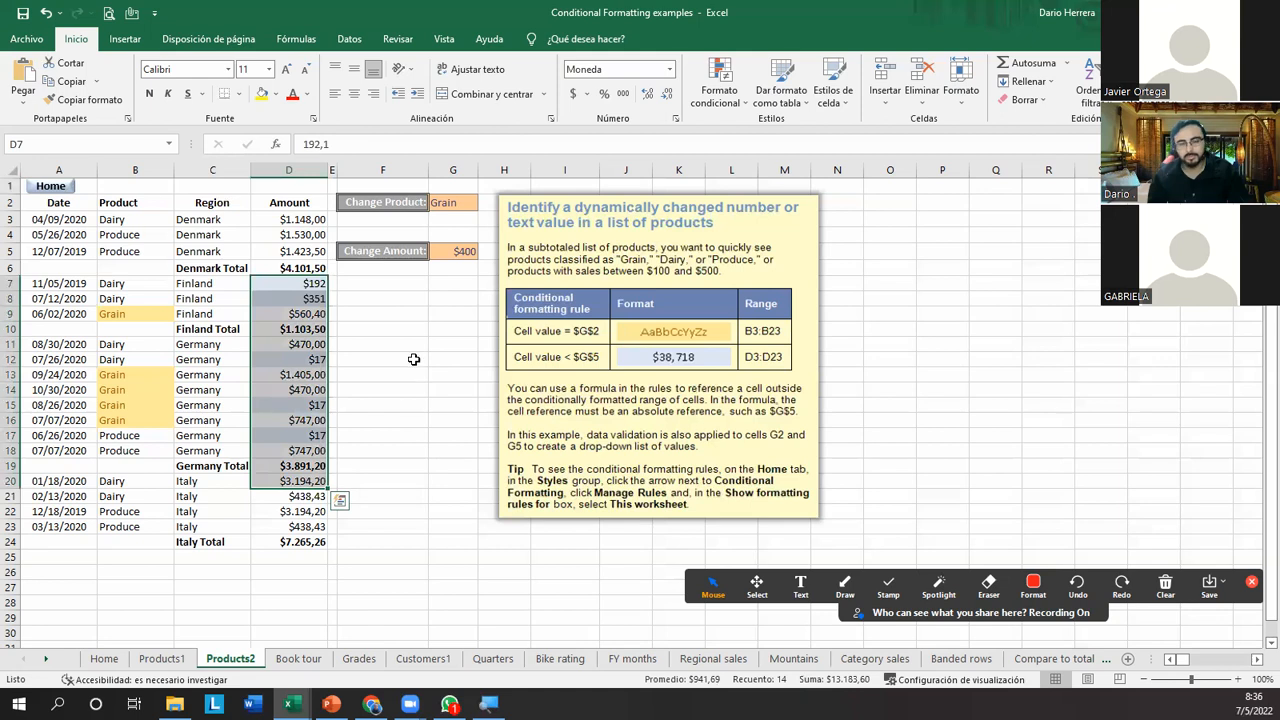
# Set the Change Amount value in G5 to $500 and check the highlighted amounts in the Germany rows.
pyautogui.click(452, 258)
pyautogui.click(484, 252)
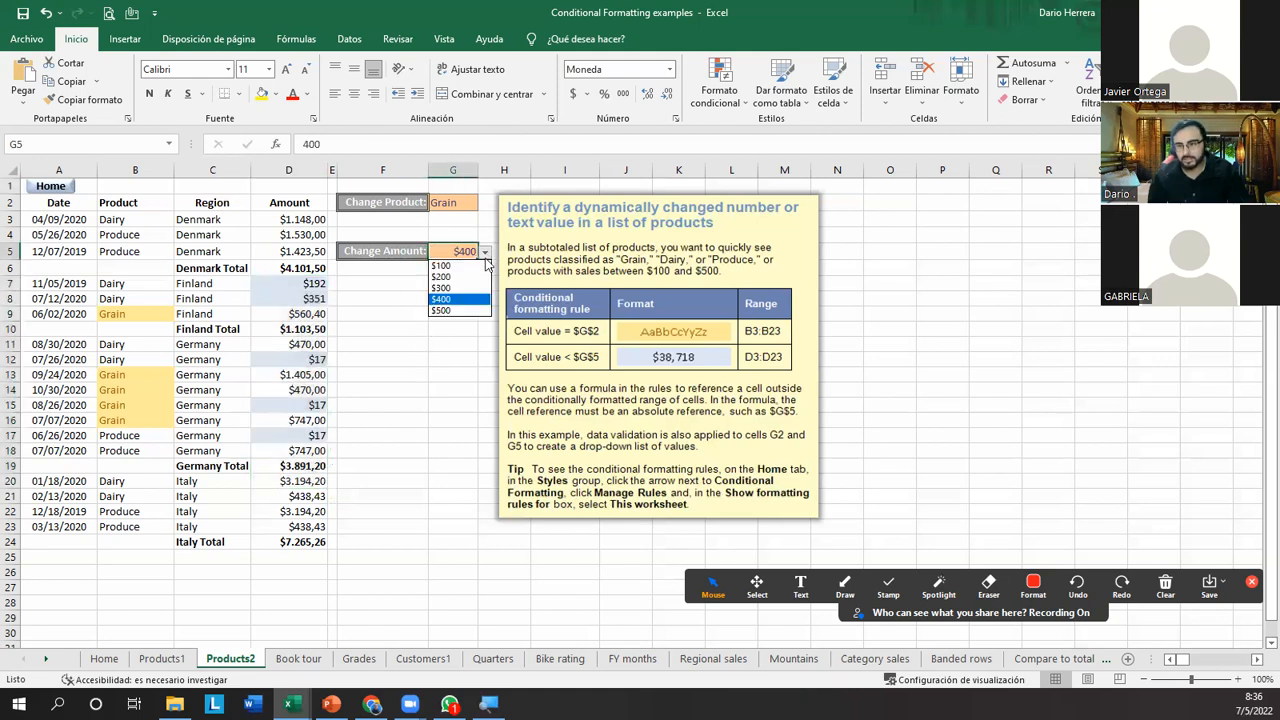
pyautogui.click(462, 314)
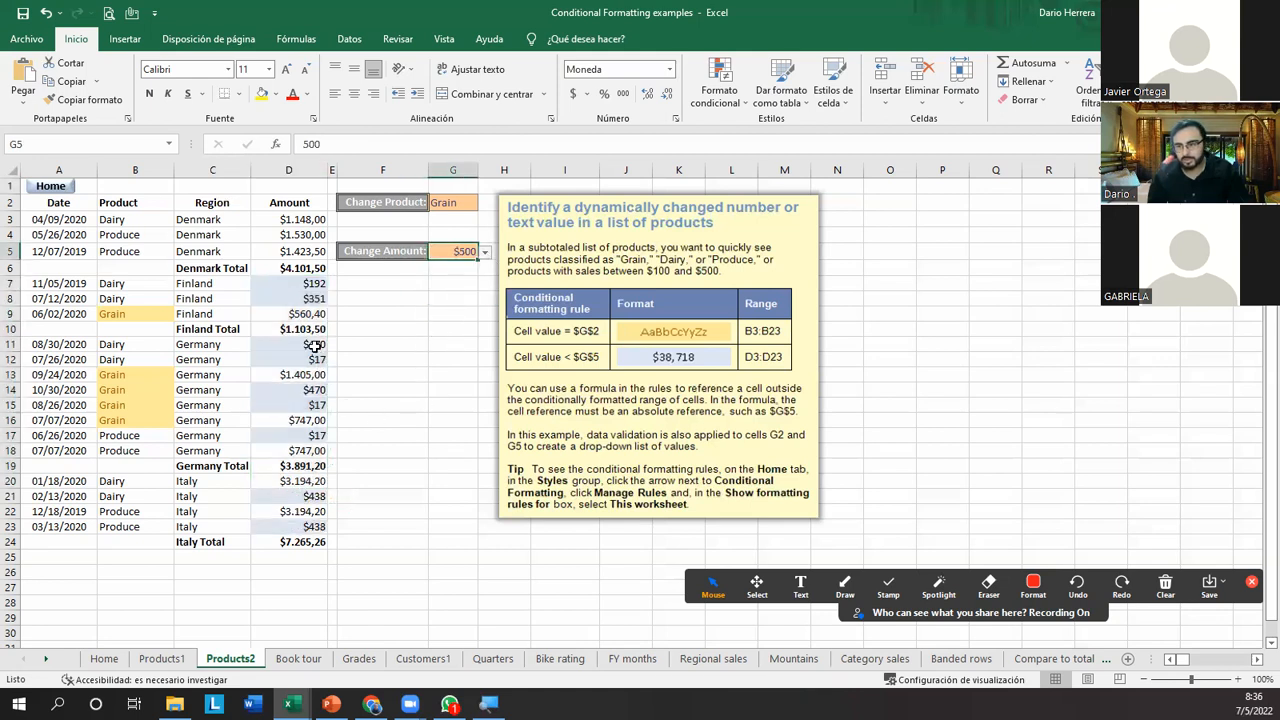
pyautogui.click(315, 345)
pyautogui.click(315, 360)
pyautogui.click(317, 390)
pyautogui.click(318, 405)
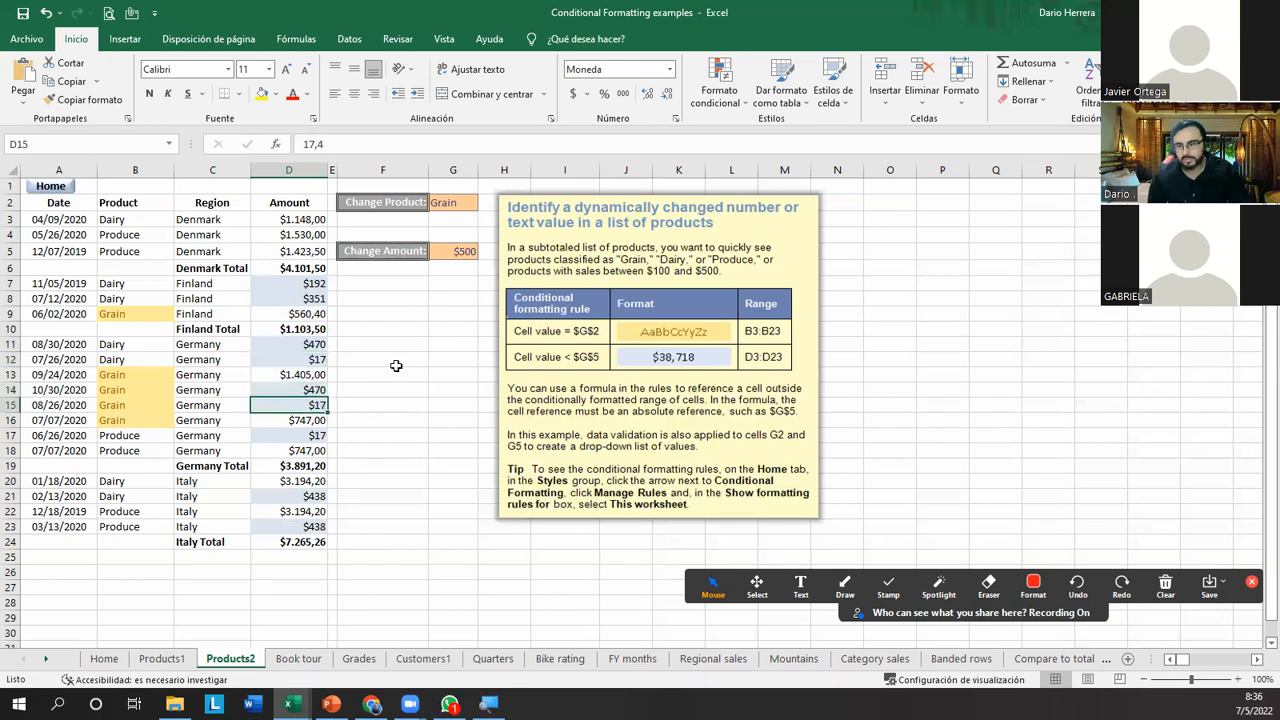
# Set the Change Amount value in G5 to $100 and check the highlighted Germany amounts.
pyautogui.click(471, 257)
pyautogui.click(484, 252)
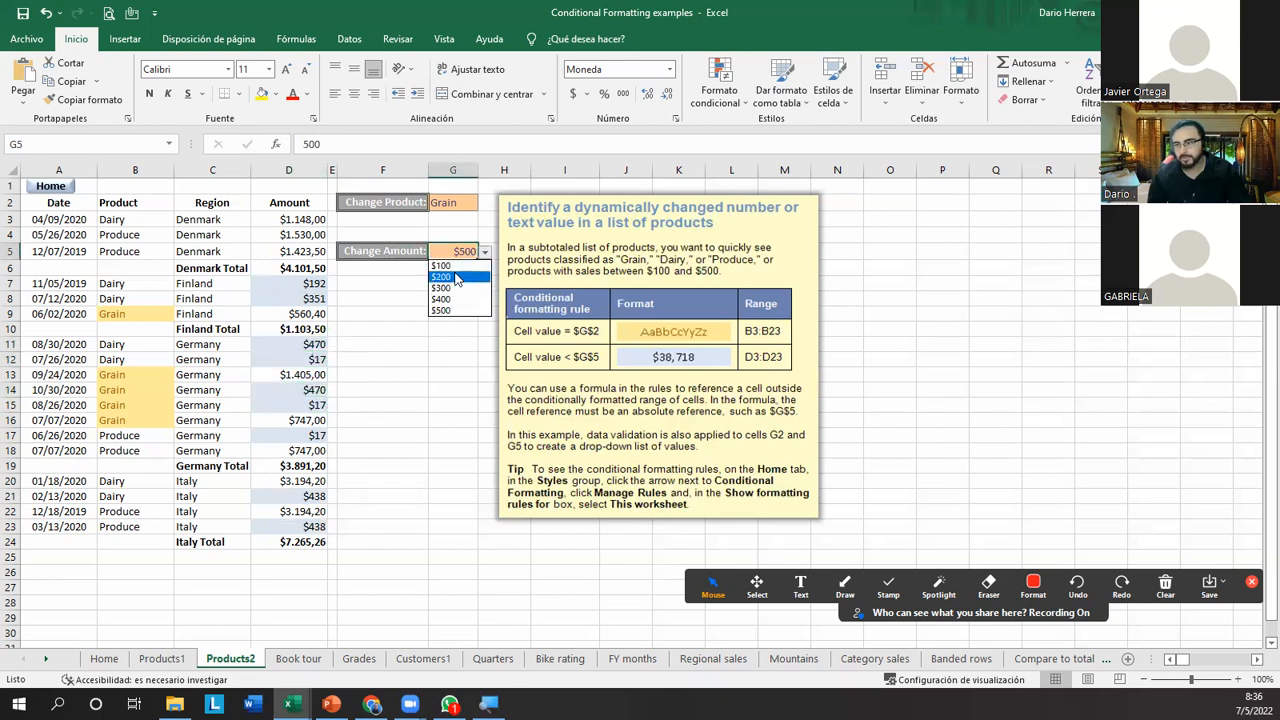
pyautogui.click(455, 265)
pyautogui.click(311, 360)
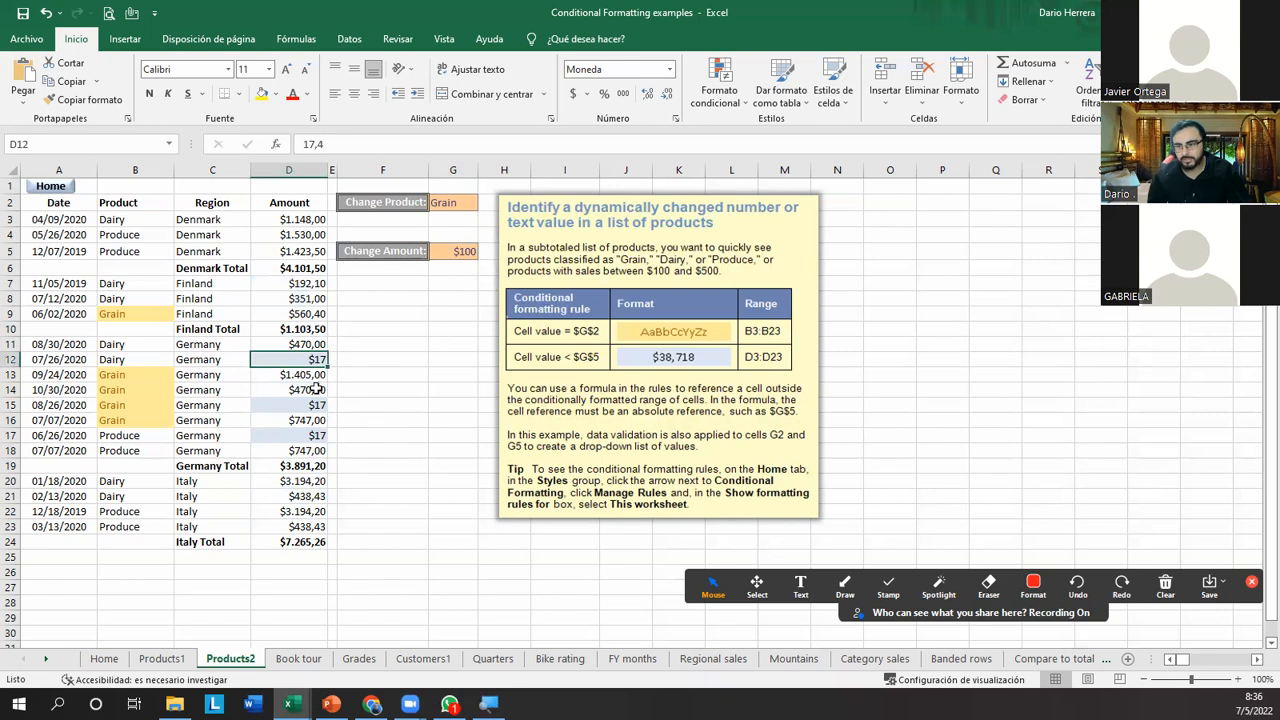
pyautogui.click(316, 405)
pyautogui.click(310, 434)
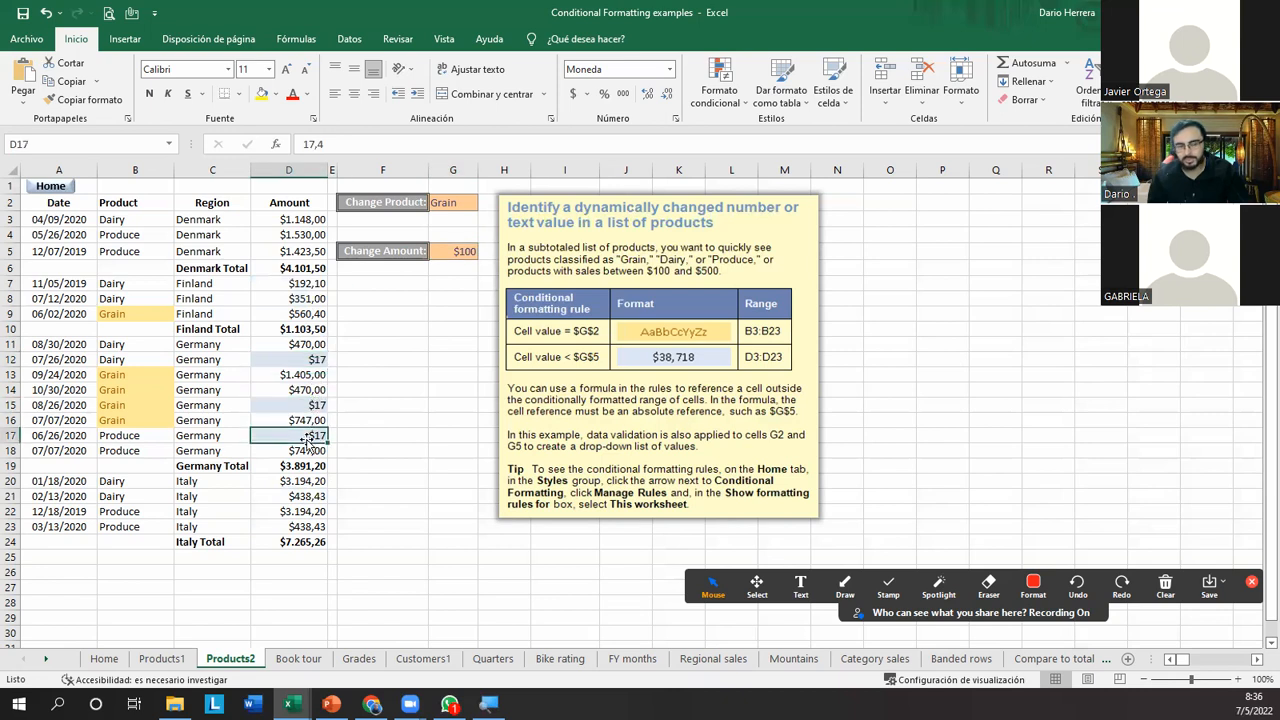
pyautogui.click(312, 358)
# Switch the Change Amount value in G5 back to $500 and check the first Finland amount.
pyautogui.click(461, 247)
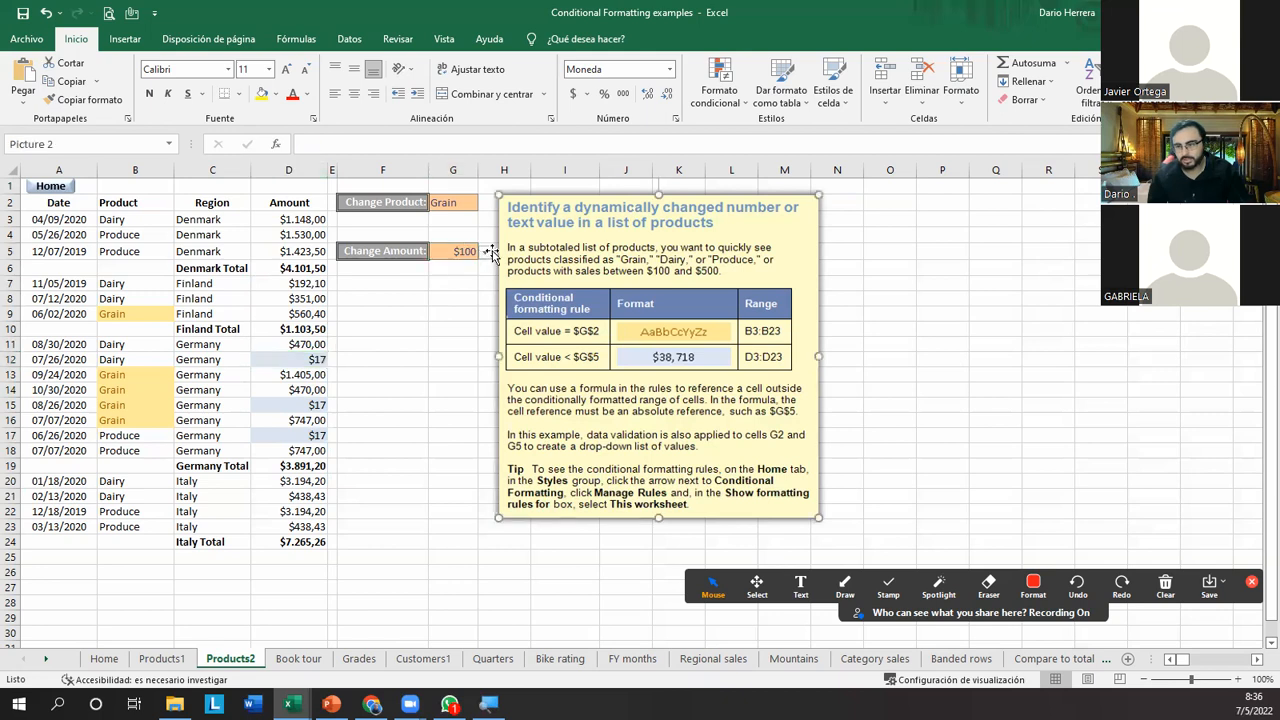
pyautogui.click(483, 256)
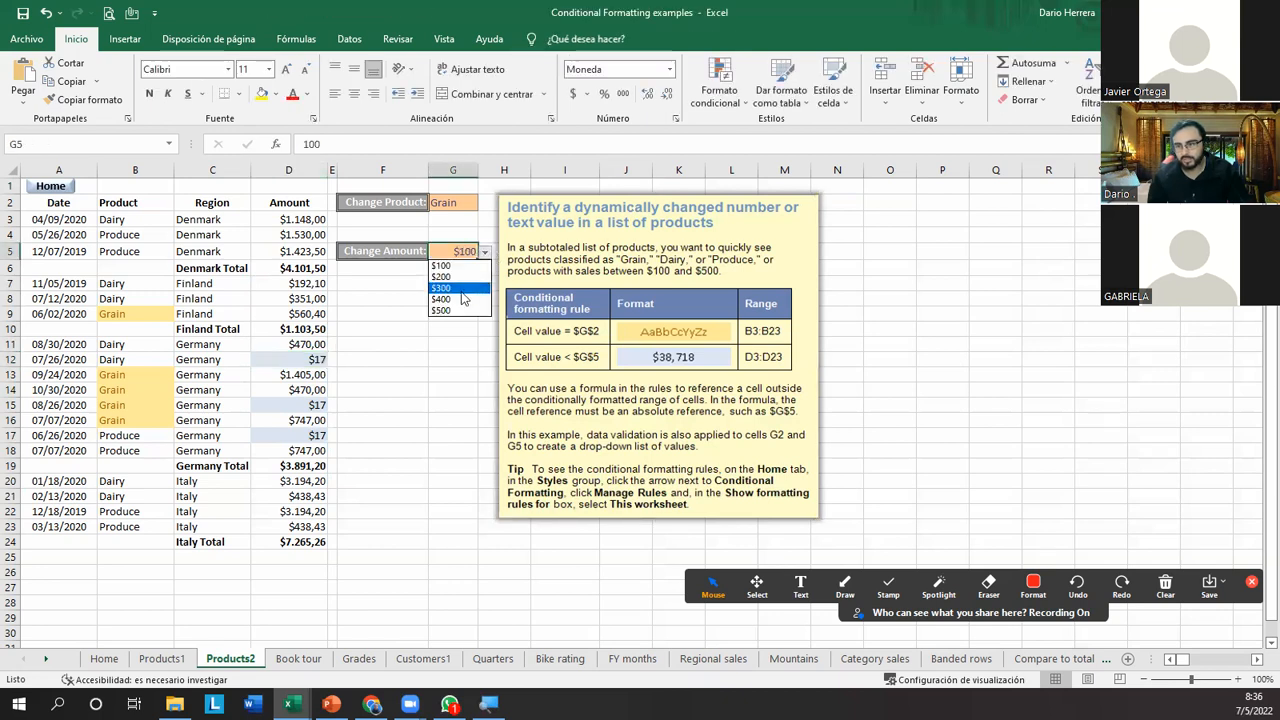
pyautogui.click(455, 316)
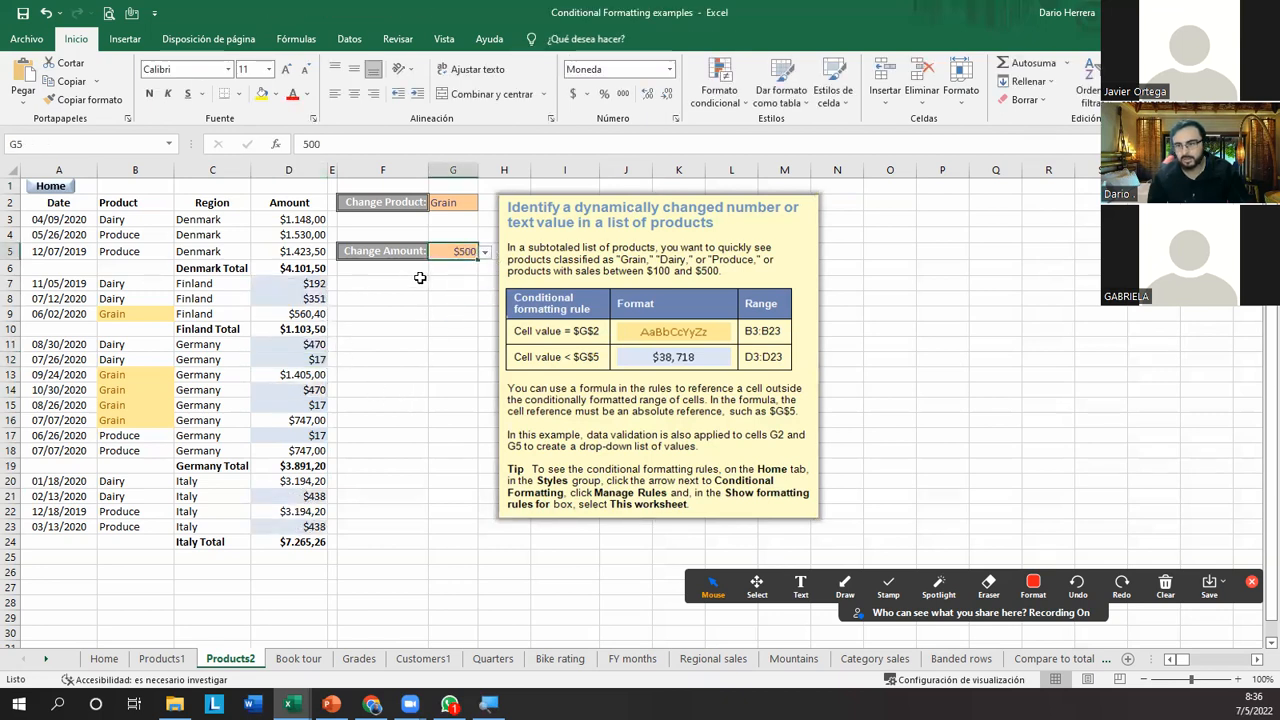
pyautogui.click(320, 283)
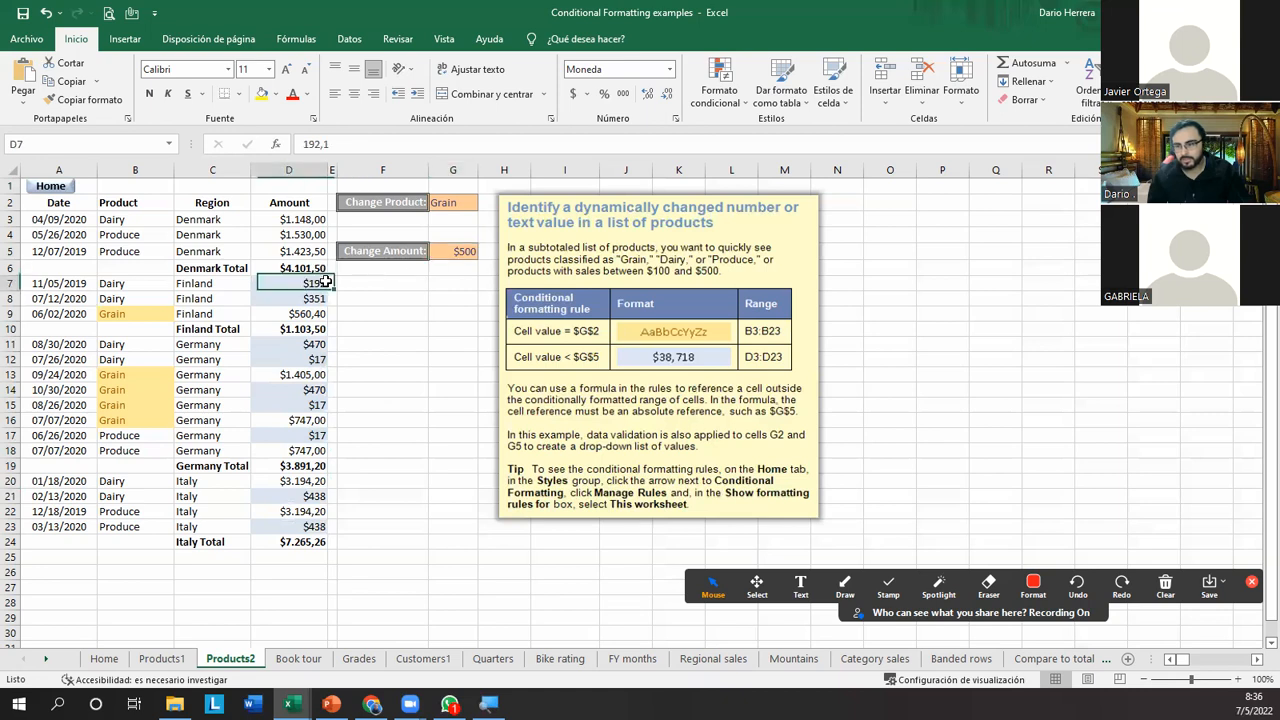
# Set the Change Amount value in G5 to $100 again and check the first Finland amount in D7.
pyautogui.click(456, 252)
pyautogui.click(485, 256)
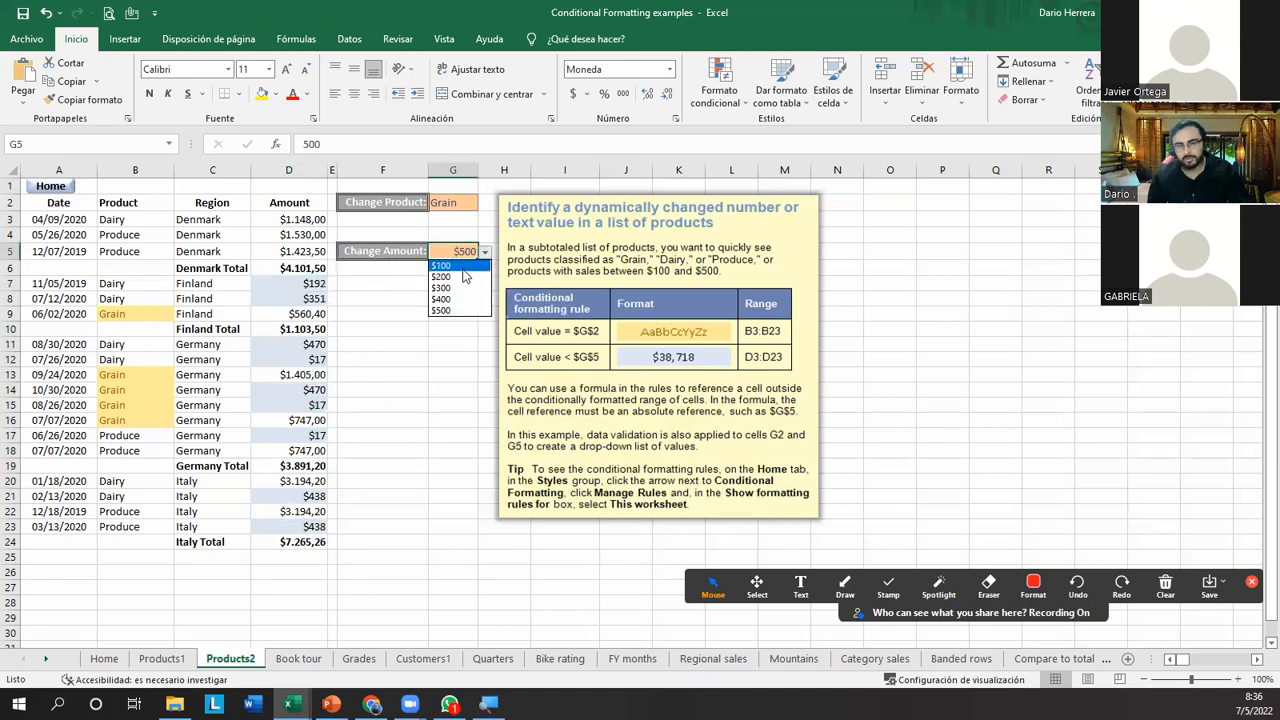
pyautogui.click(458, 266)
pyautogui.click(310, 283)
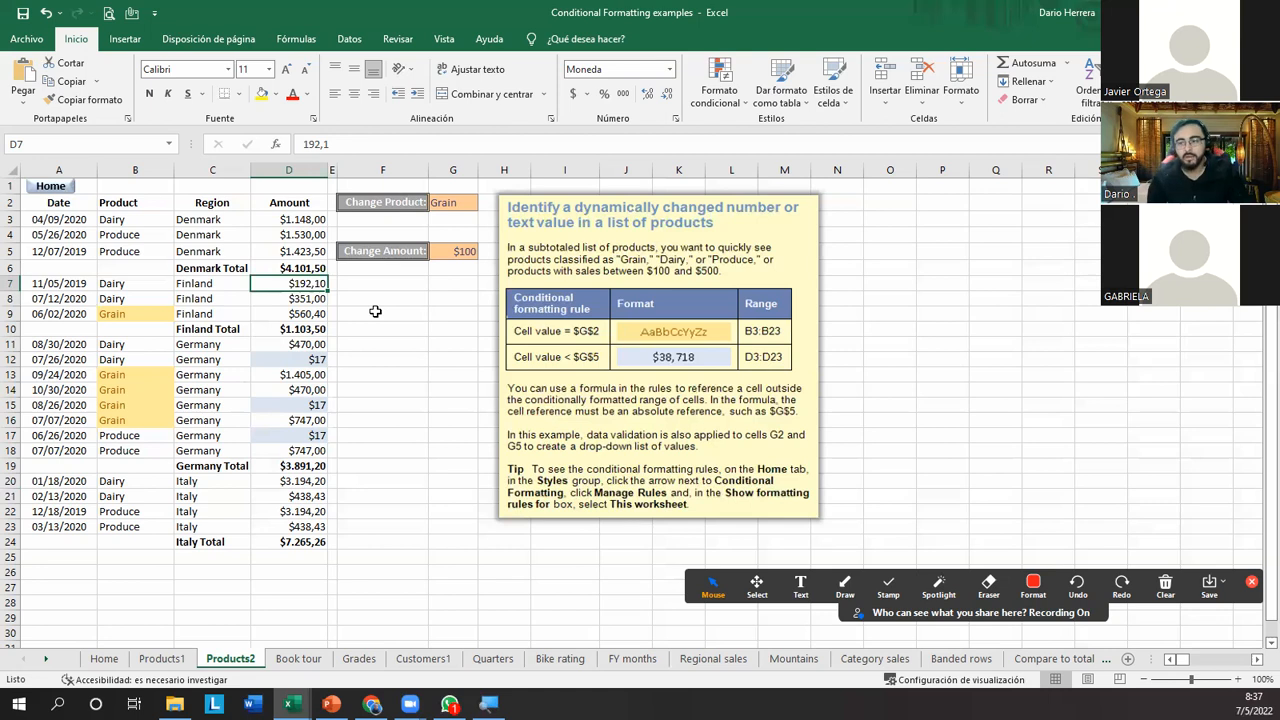
# Enter 200 as the Change Amount value in G5 and check the first Finland amount's formatting.
pyautogui.click(465, 251)
pyautogui.write('200')
pyautogui.press('Return')
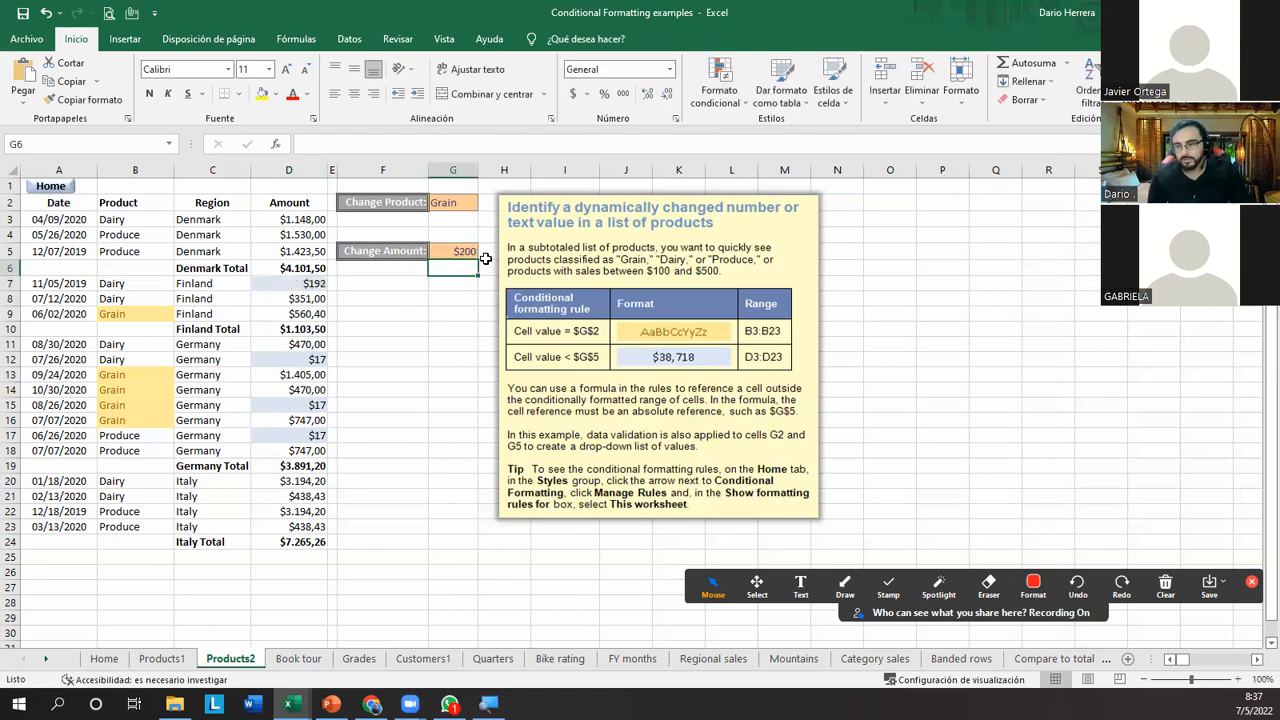
pyautogui.click(313, 285)
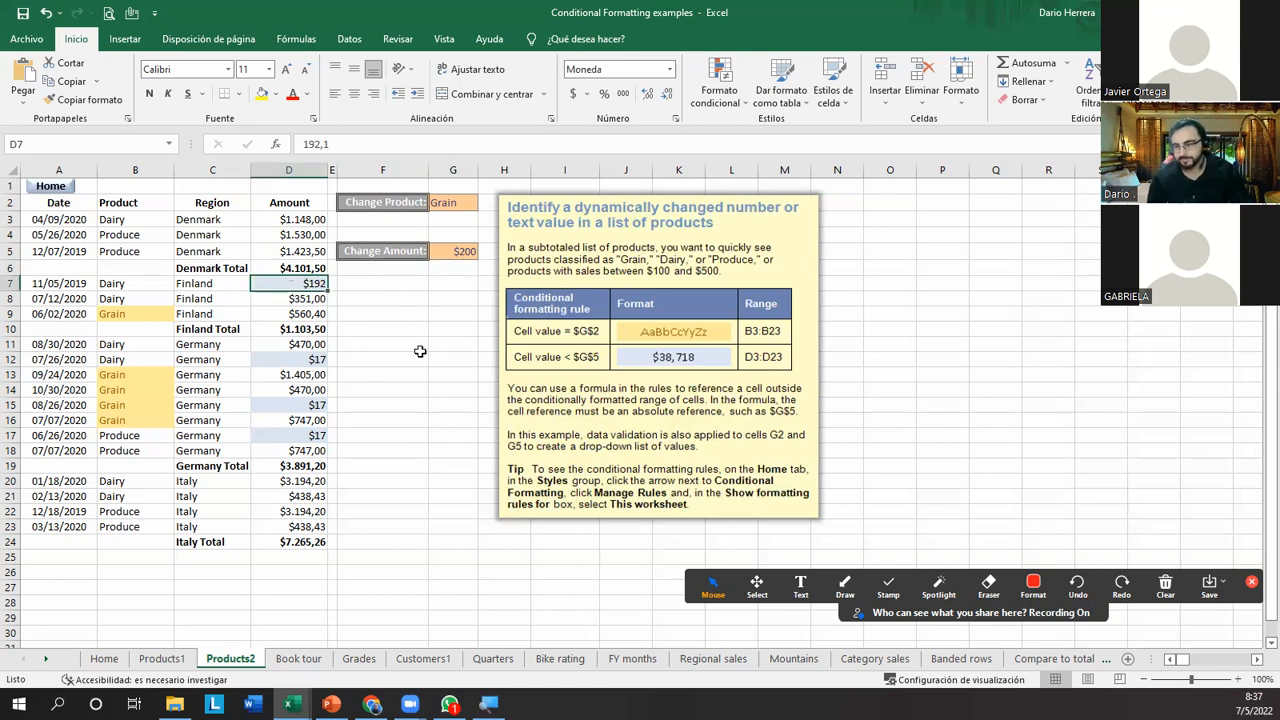
# Examine the Finland and Germany amounts in D7:D19, the Change Amount cell G5 and the whole Amount column.
pyautogui.click(420, 348)
pyautogui.moveTo(303, 286); pyautogui.dragTo(330, 466)
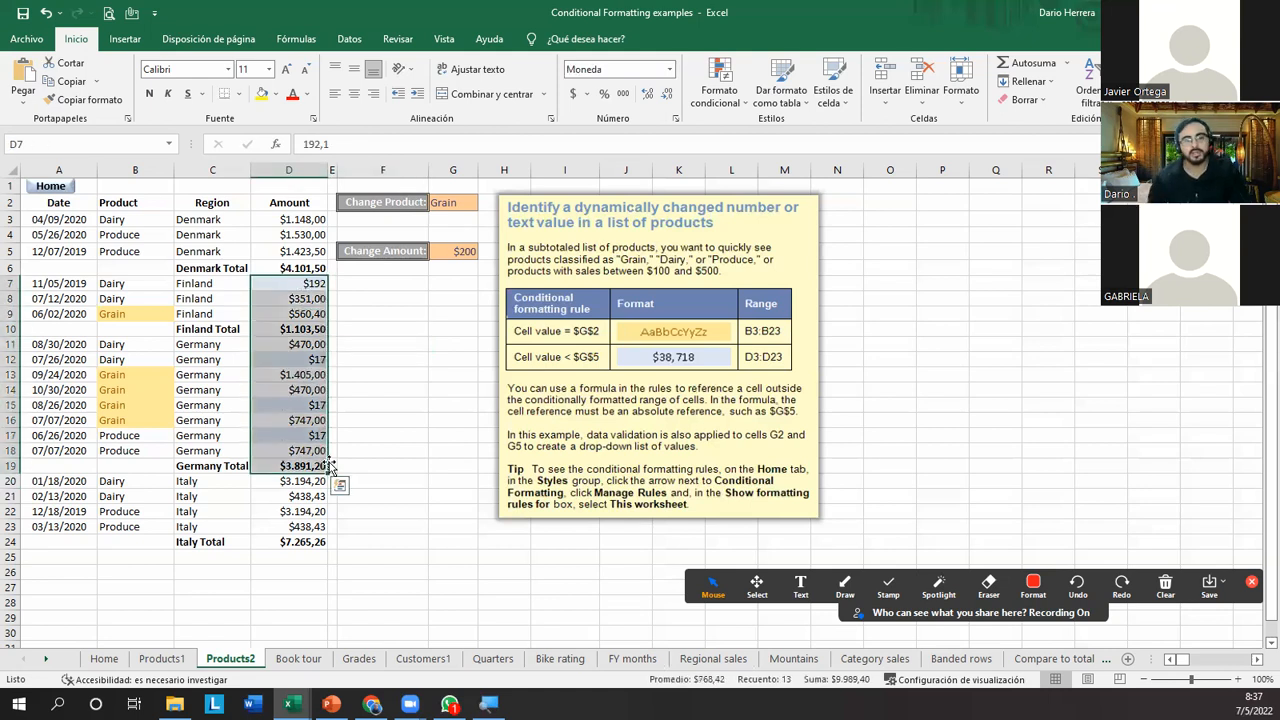
pyautogui.click(375, 365)
pyautogui.click(455, 251)
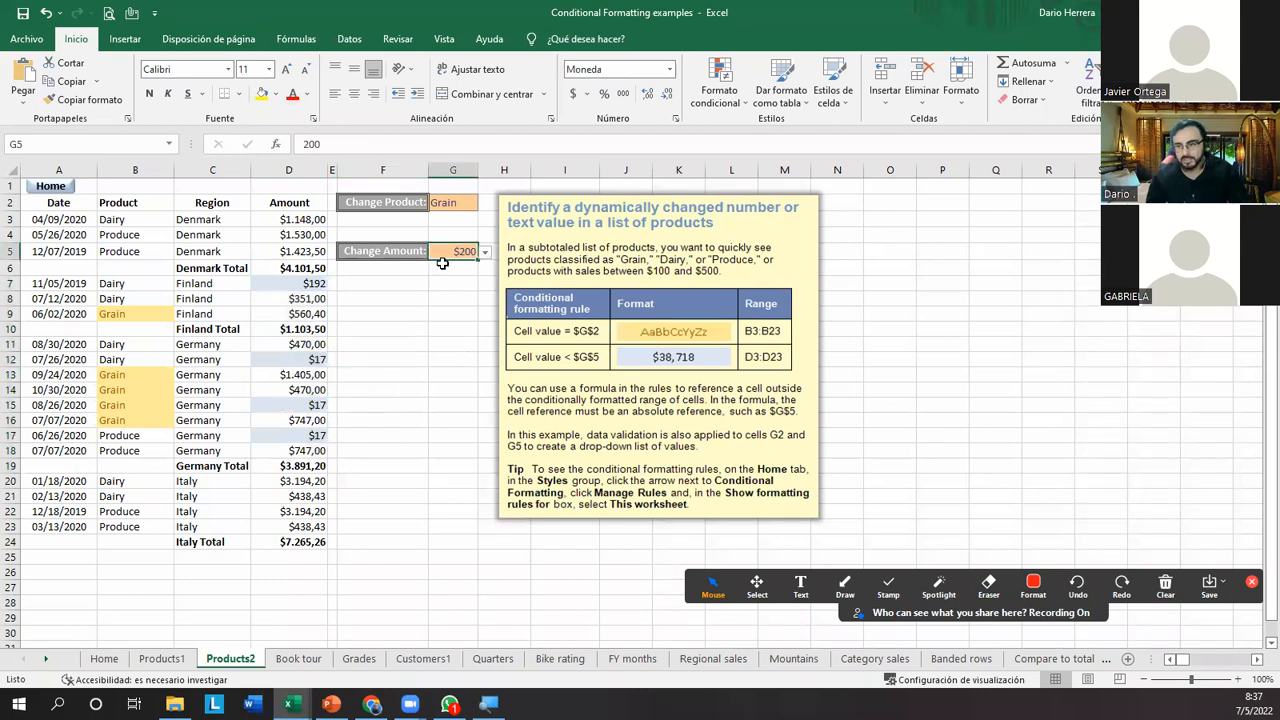
pyautogui.click(293, 171)
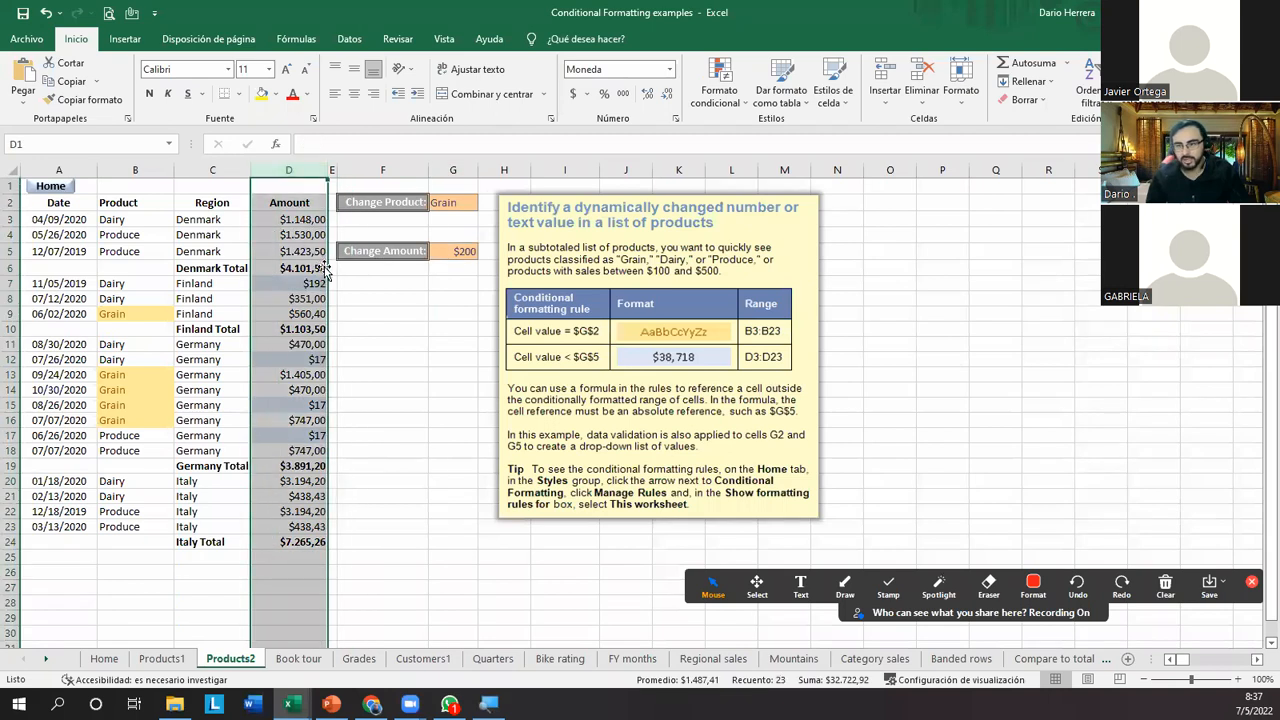
# Enter the label MAYOR QUE in F7 and the threshold value 1000 in G7.
pyautogui.click(381, 282)
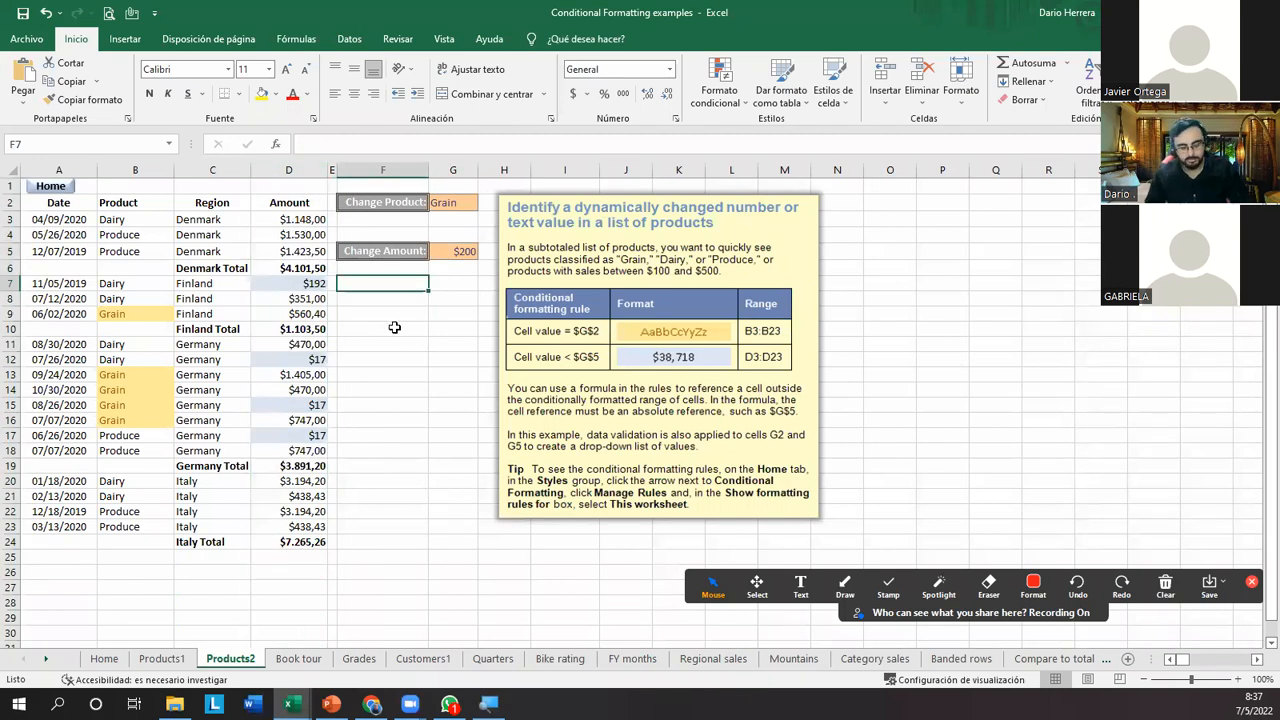
pyautogui.write('MAYOR QUE')
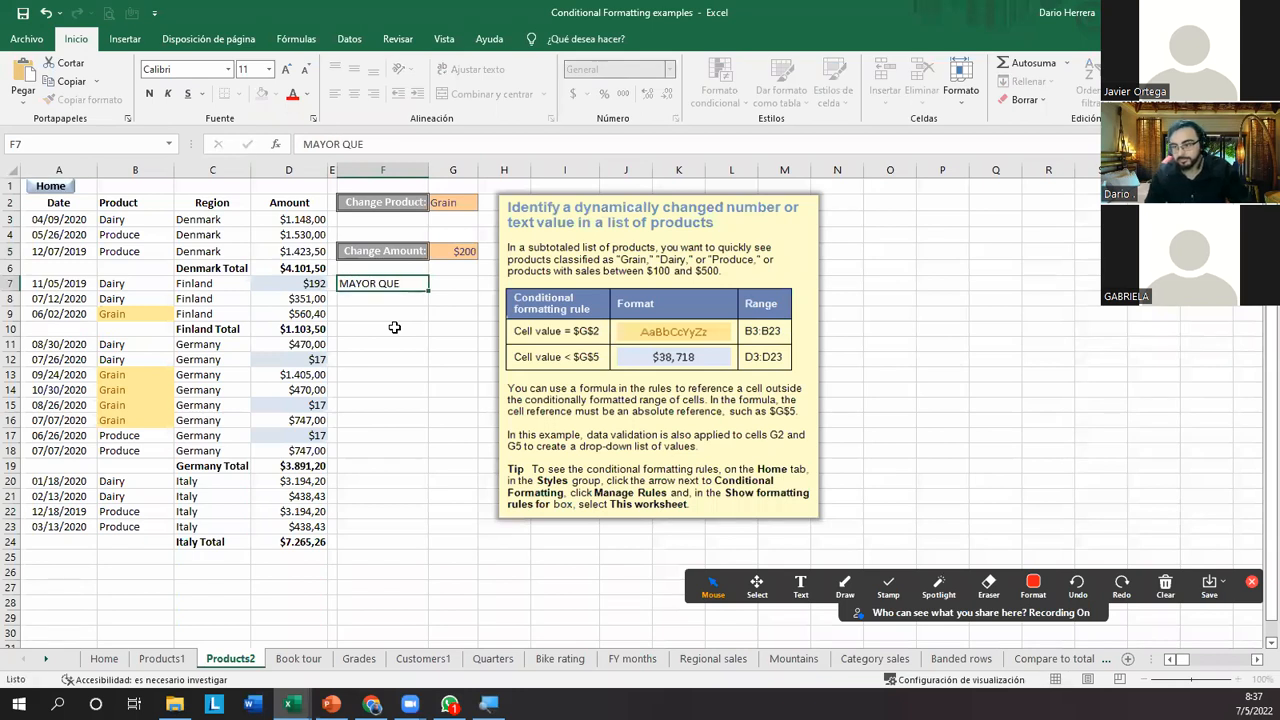
pyautogui.press('Tab')
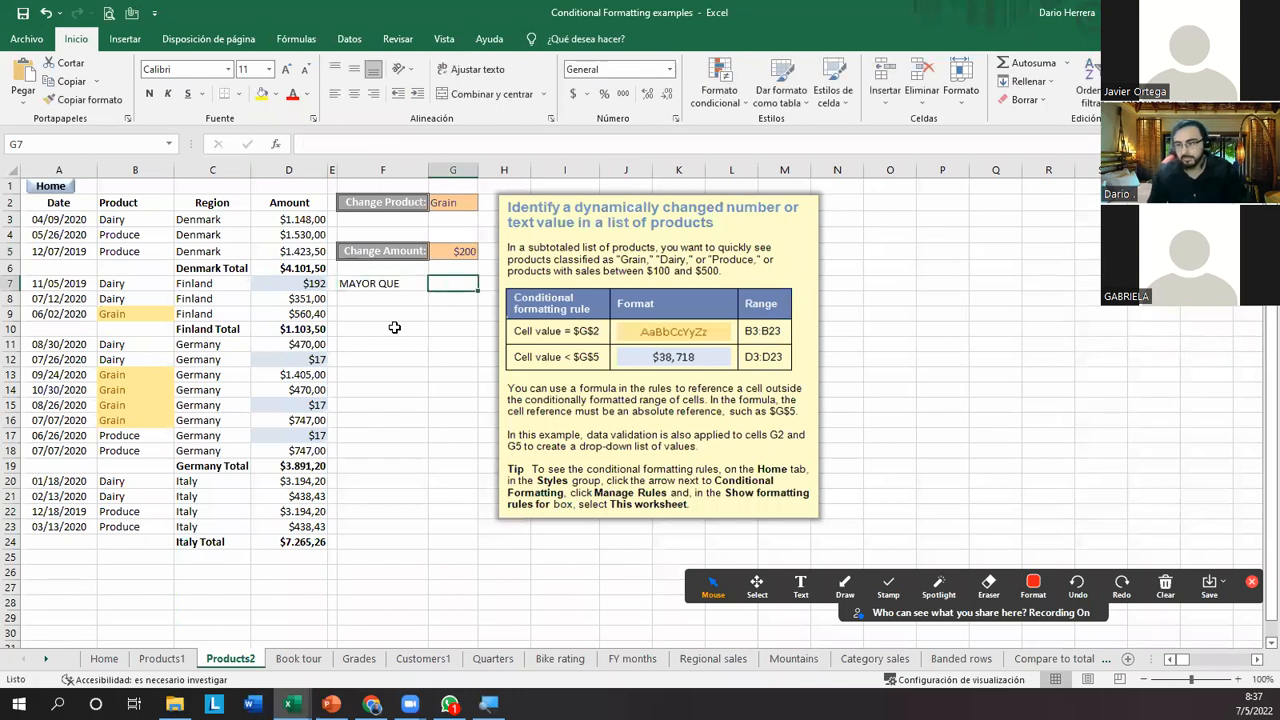
pyautogui.write('1000')
pyautogui.press('Return')
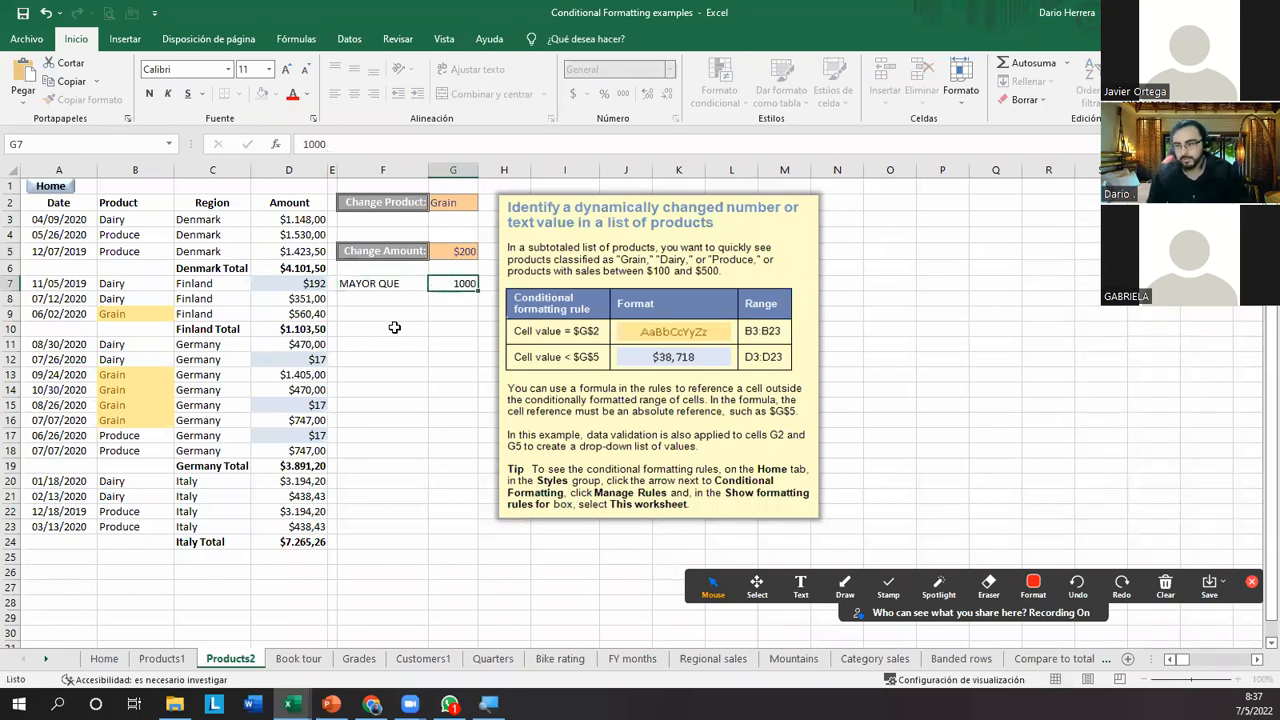
# Format the threshold in G7 as accounting currency in dollars with no decimal places.
pyautogui.click(452, 283)
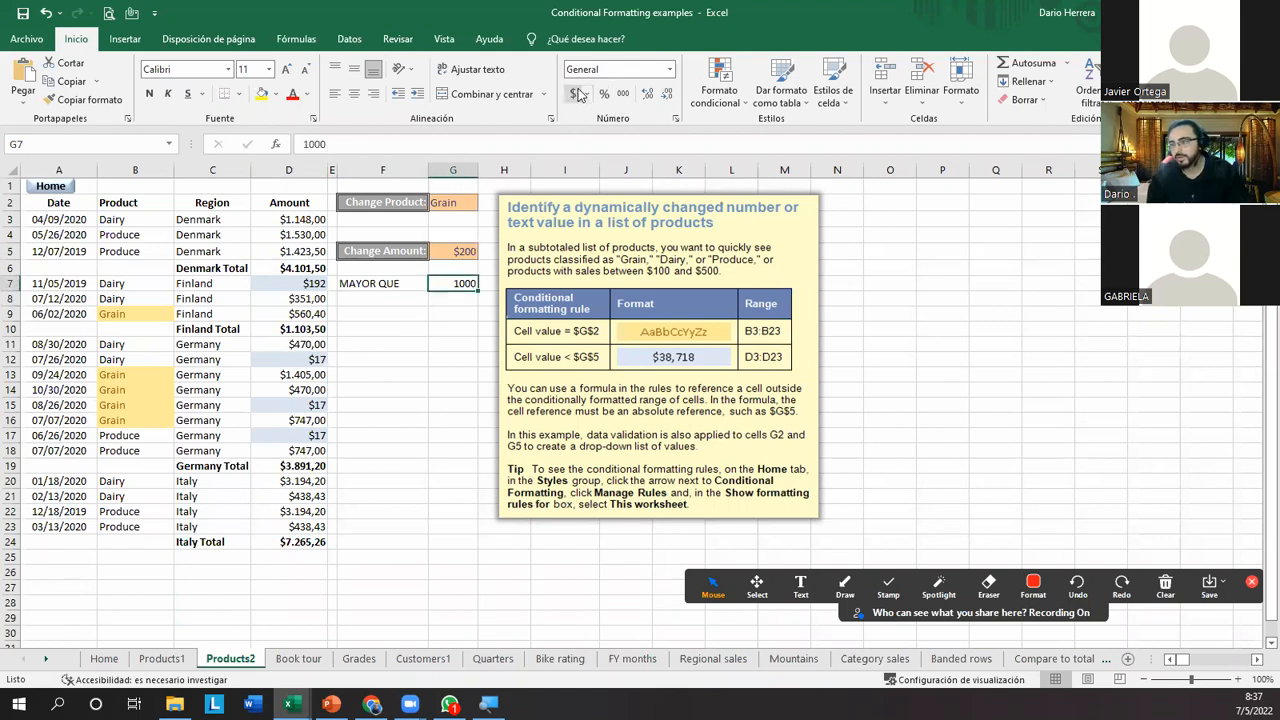
pyautogui.click(574, 93)
pyautogui.click(666, 94)
pyautogui.click(666, 94)
pyautogui.click(458, 375)
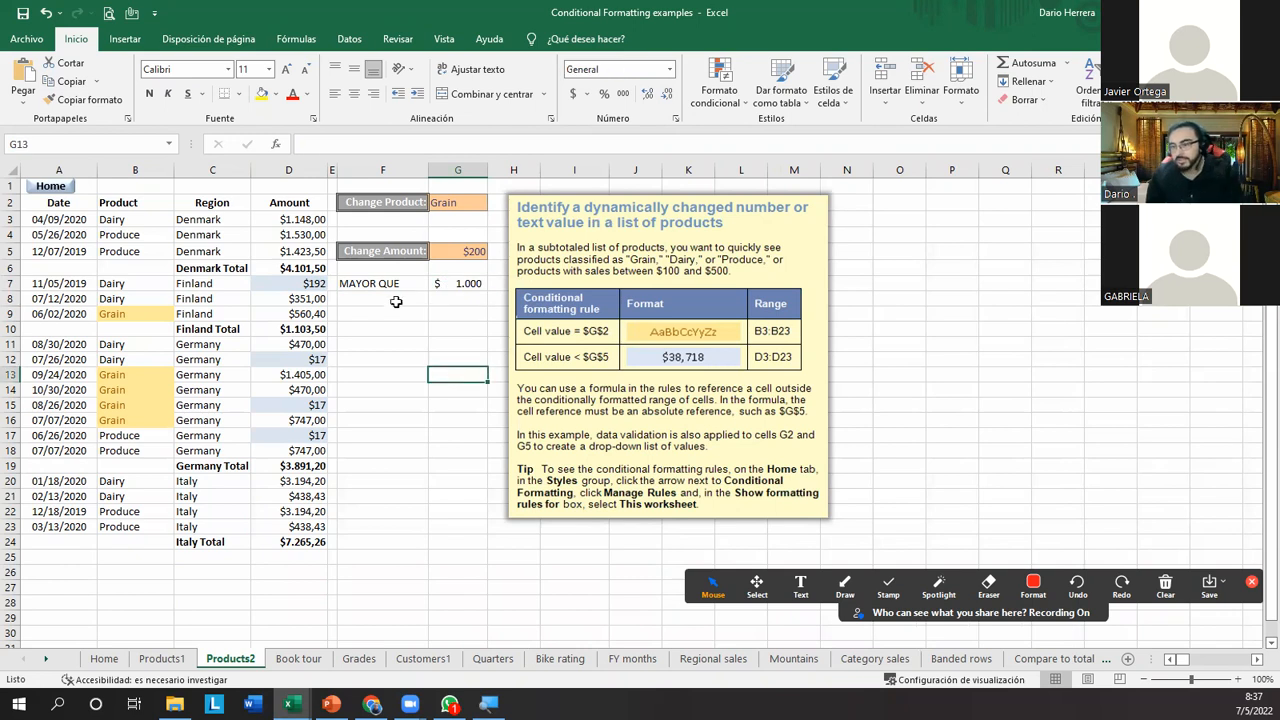
# Add a Greater Than highlight rule to column D that references $G$7, using green fill with dark green text.
pyautogui.click(286, 170)
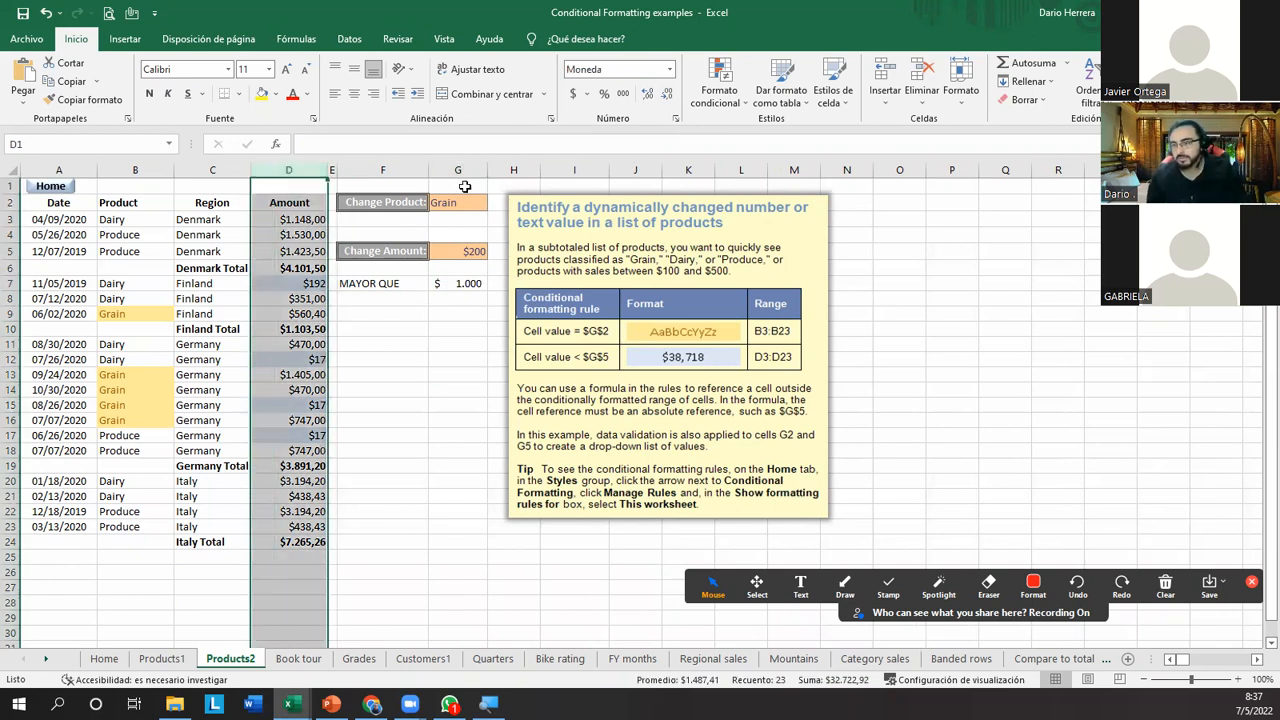
pyautogui.click(714, 103)
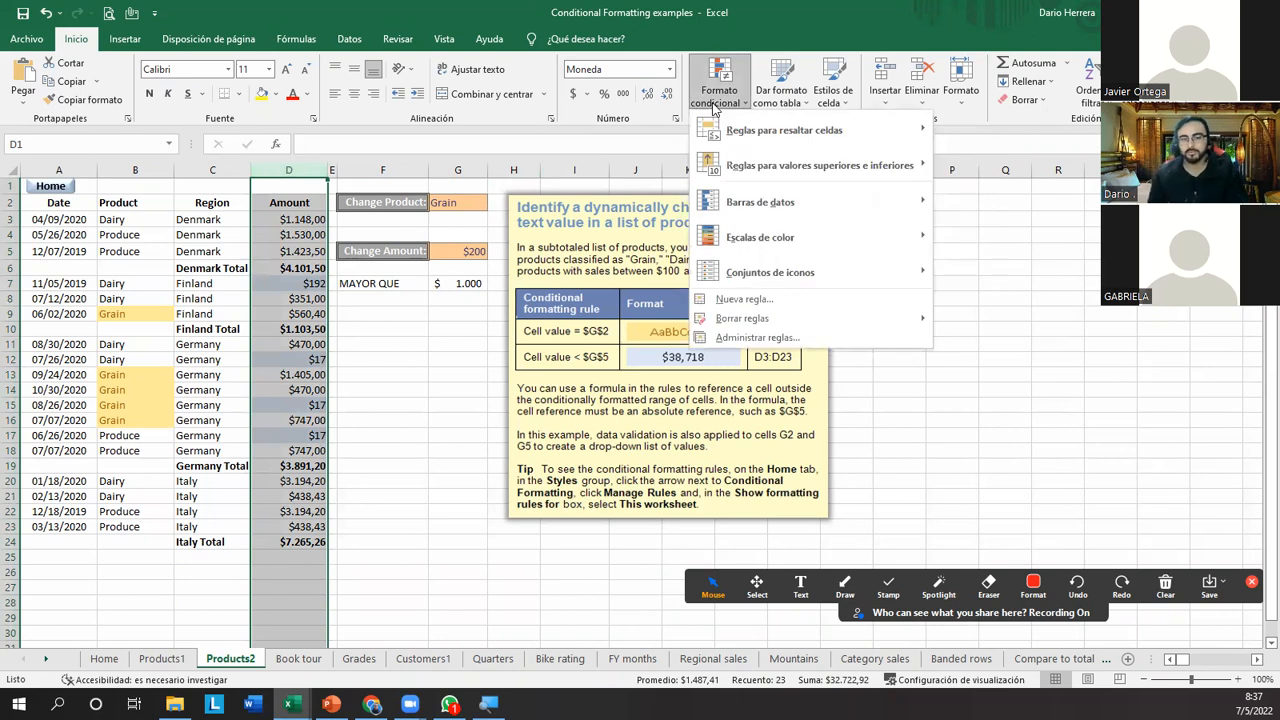
pyautogui.moveTo(795, 128)
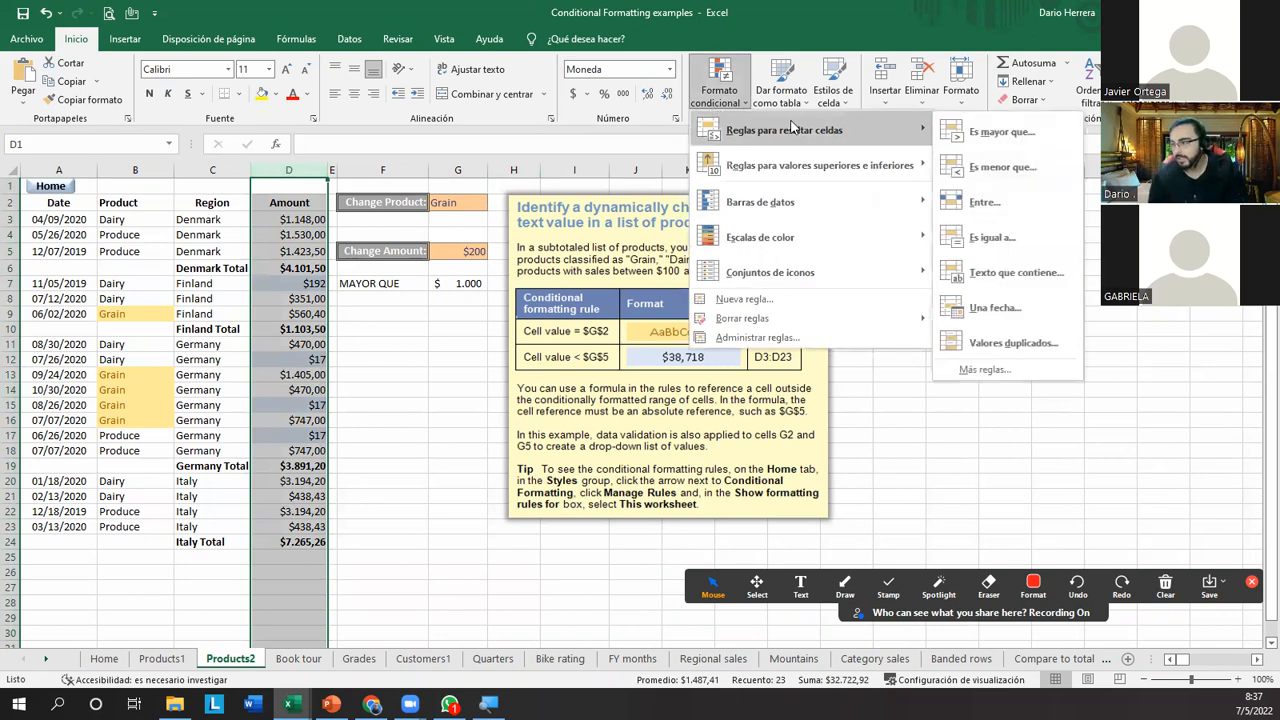
pyautogui.click(978, 134)
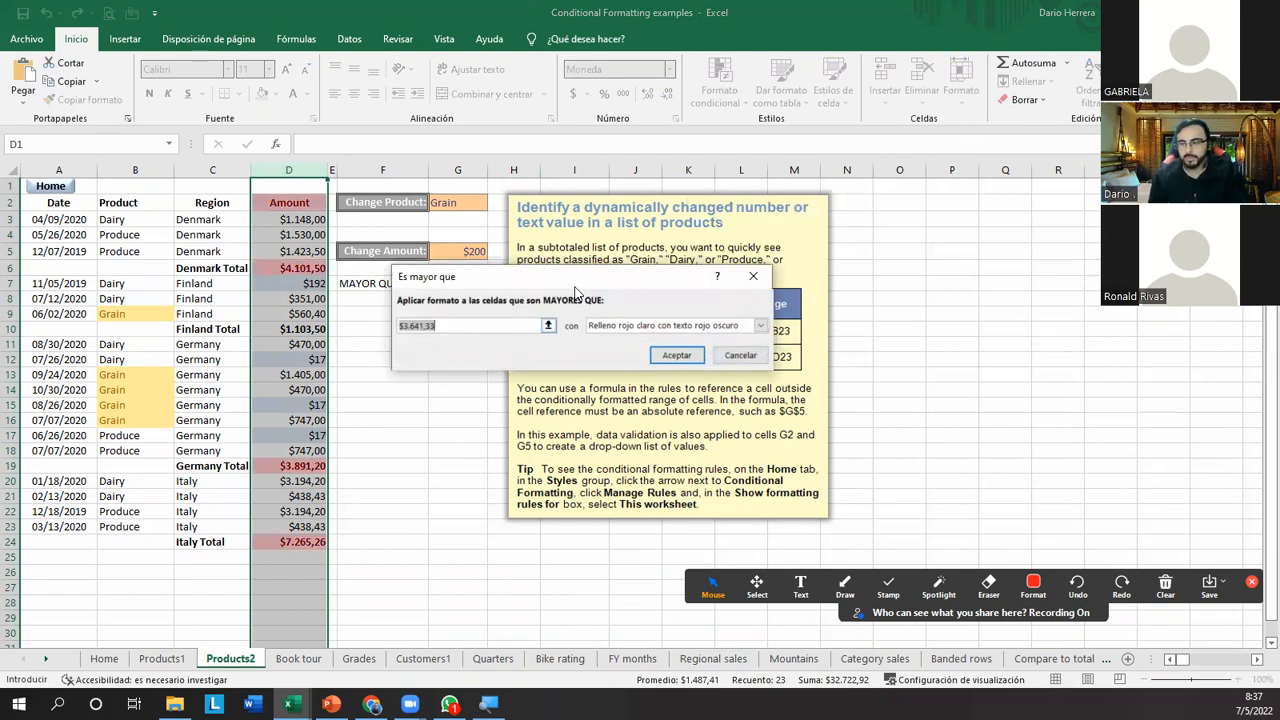
pyautogui.moveTo(580, 282); pyautogui.dragTo(884, 244)
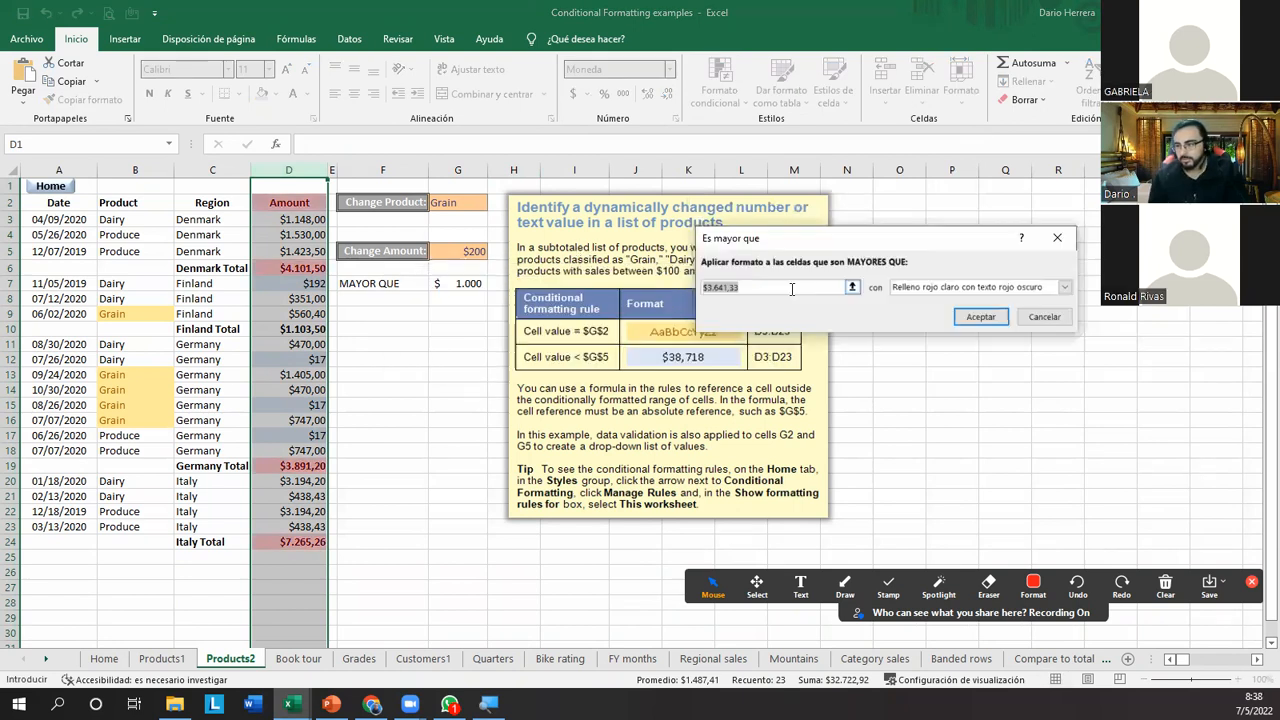
pyautogui.click(852, 288)
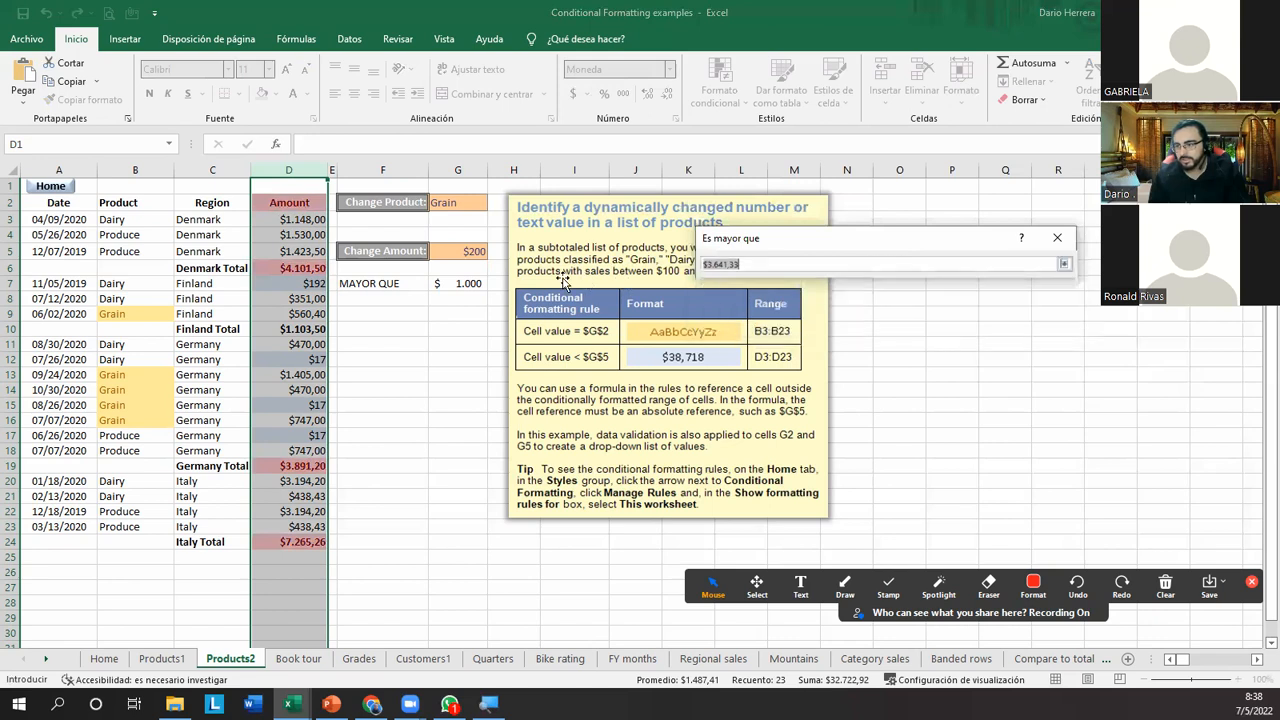
pyautogui.click(455, 285)
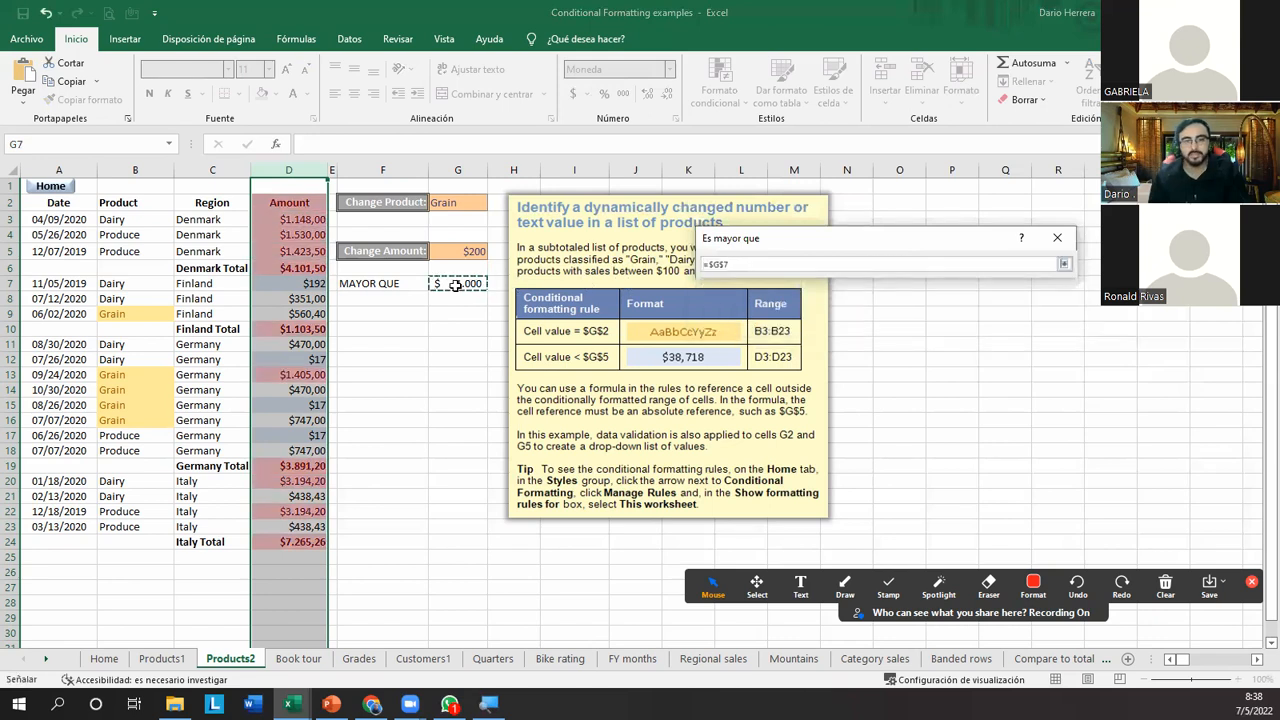
pyautogui.click(1063, 266)
pyautogui.click(957, 289)
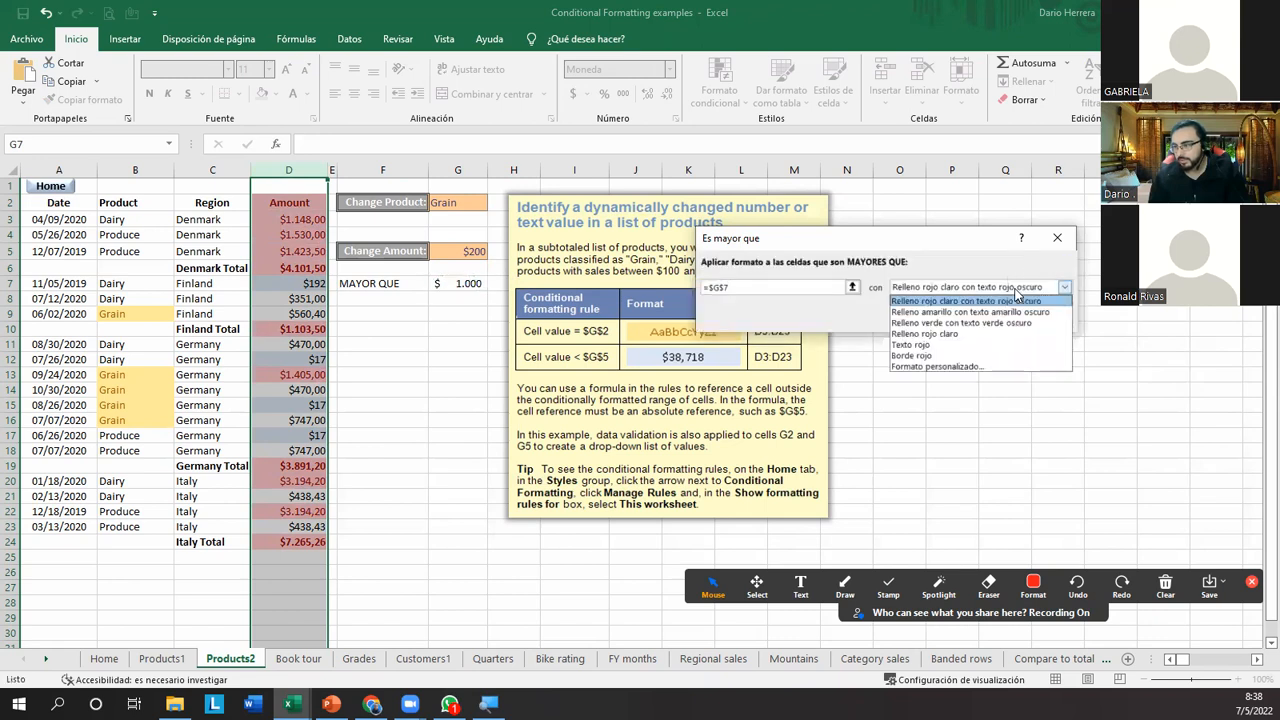
pyautogui.click(930, 324)
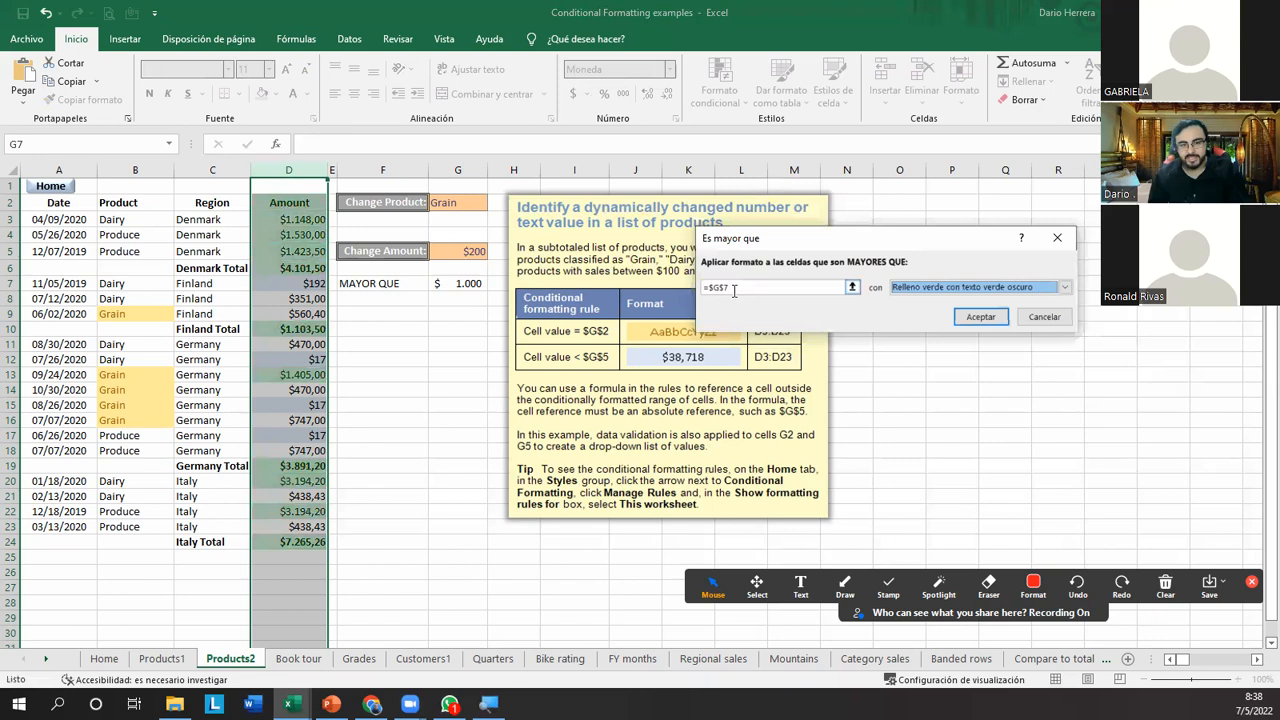
pyautogui.click(972, 318)
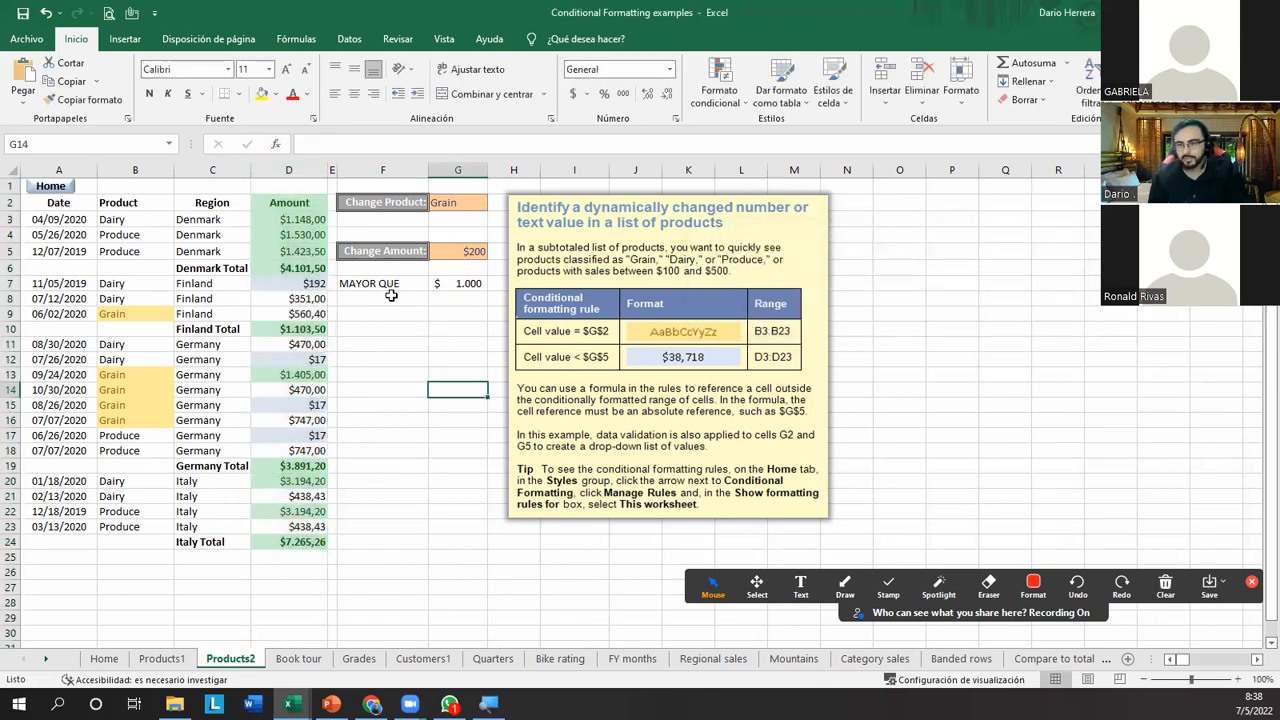
# Test the new rule by setting the MAYOR QUE threshold in G7 to 500 and then to 2000.
pyautogui.click(453, 283)
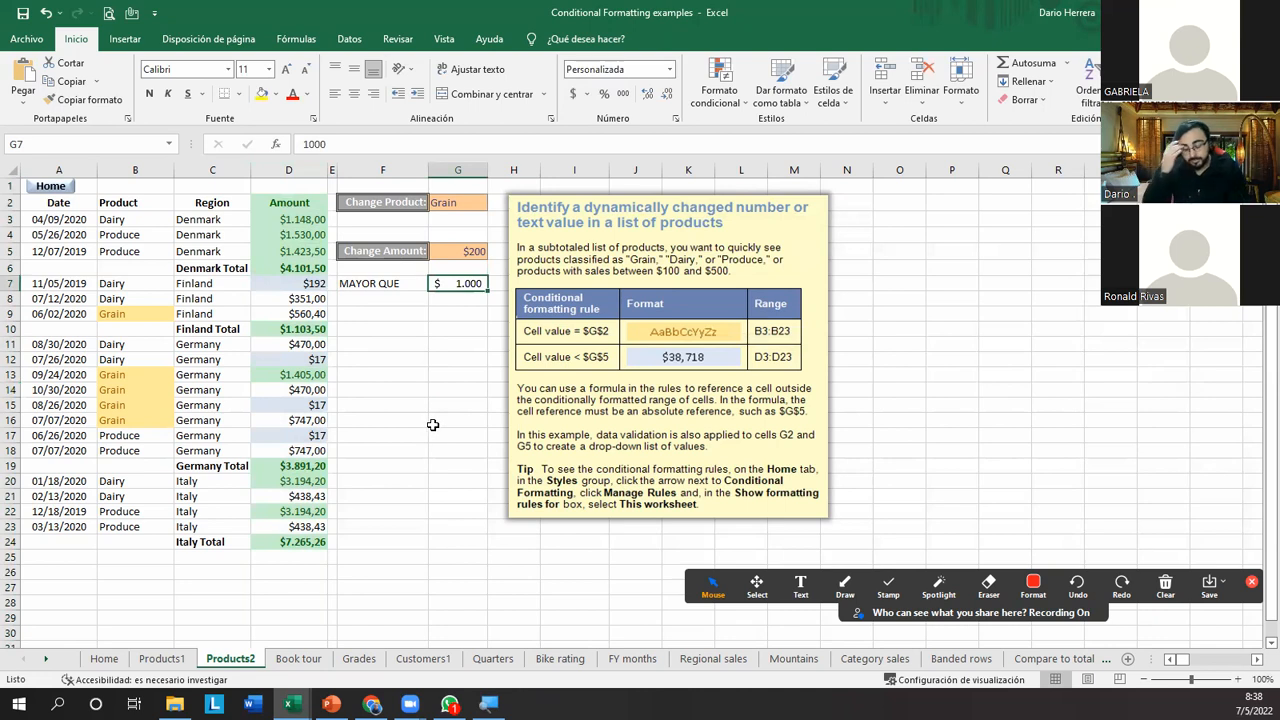
pyautogui.write('500')
pyautogui.press('Return')
pyautogui.press('Up')
pyautogui.write('200')
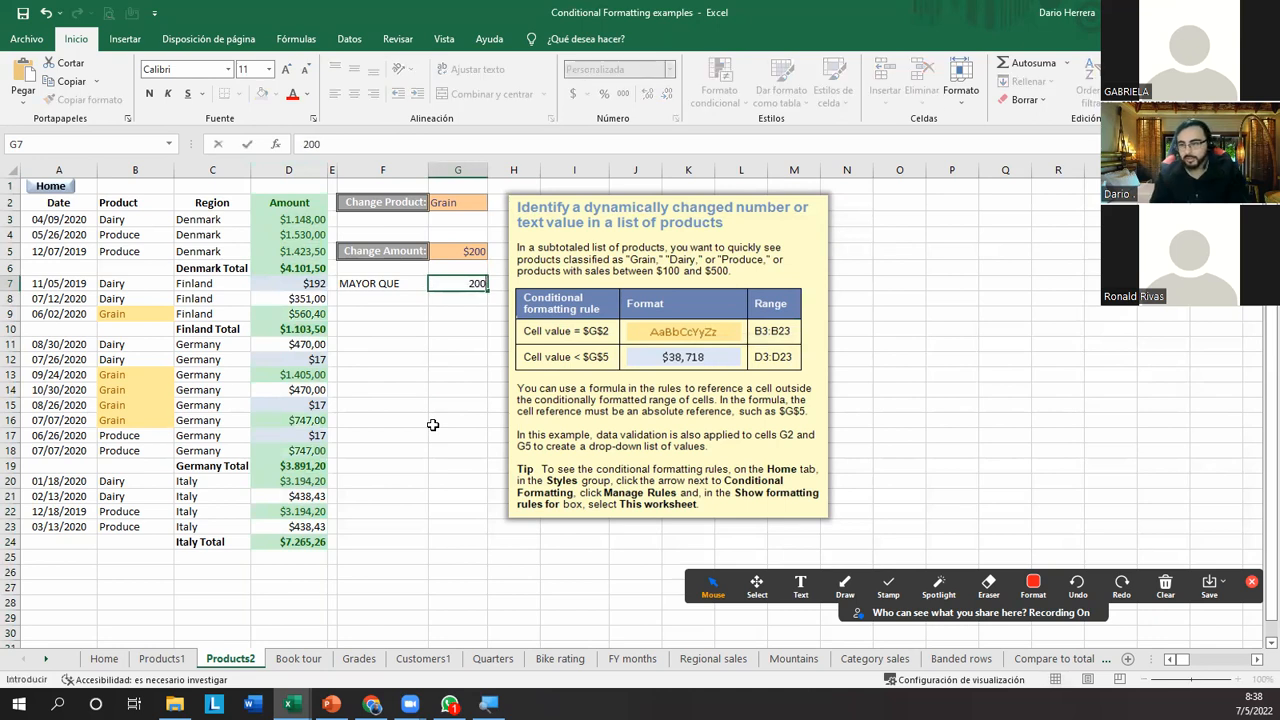
pyautogui.press('Return')
pyautogui.press('Up')
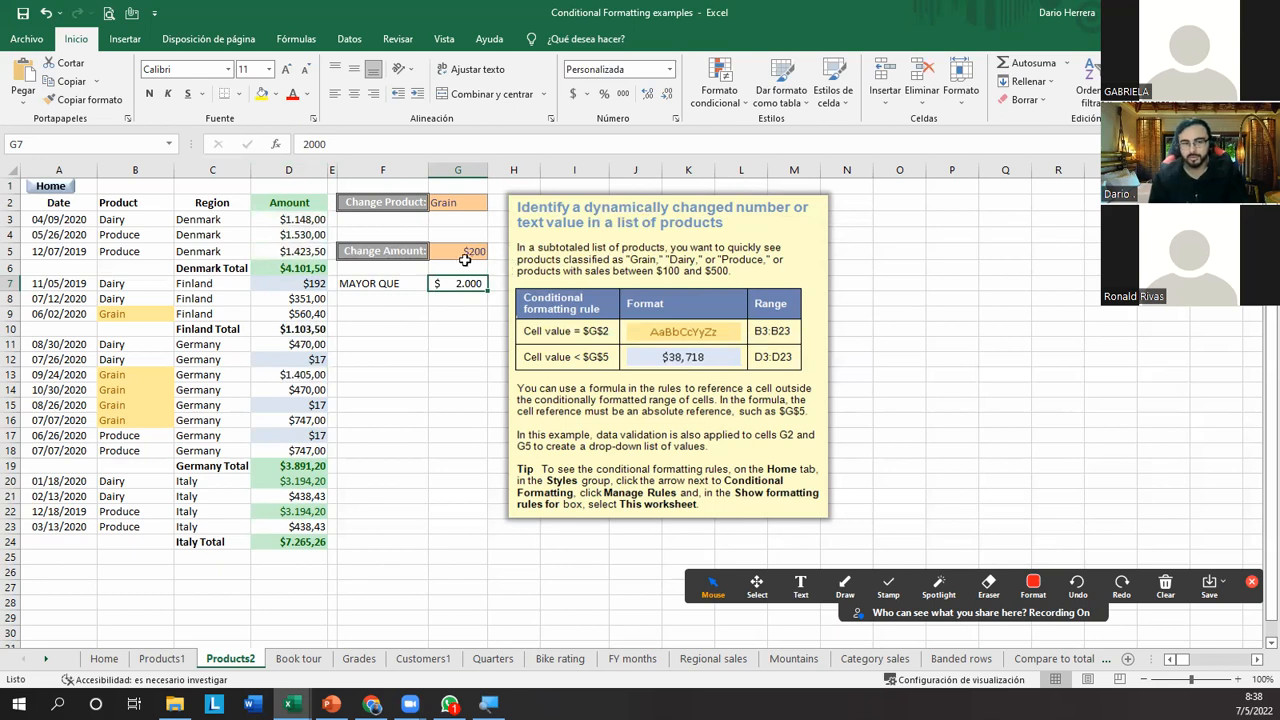
# Draw a red rectangle annotation around the threshold cell G7 and return to the normal pointer.
pyautogui.click(843, 582)
pyautogui.moveTo(424, 268); pyautogui.dragTo(497, 297)
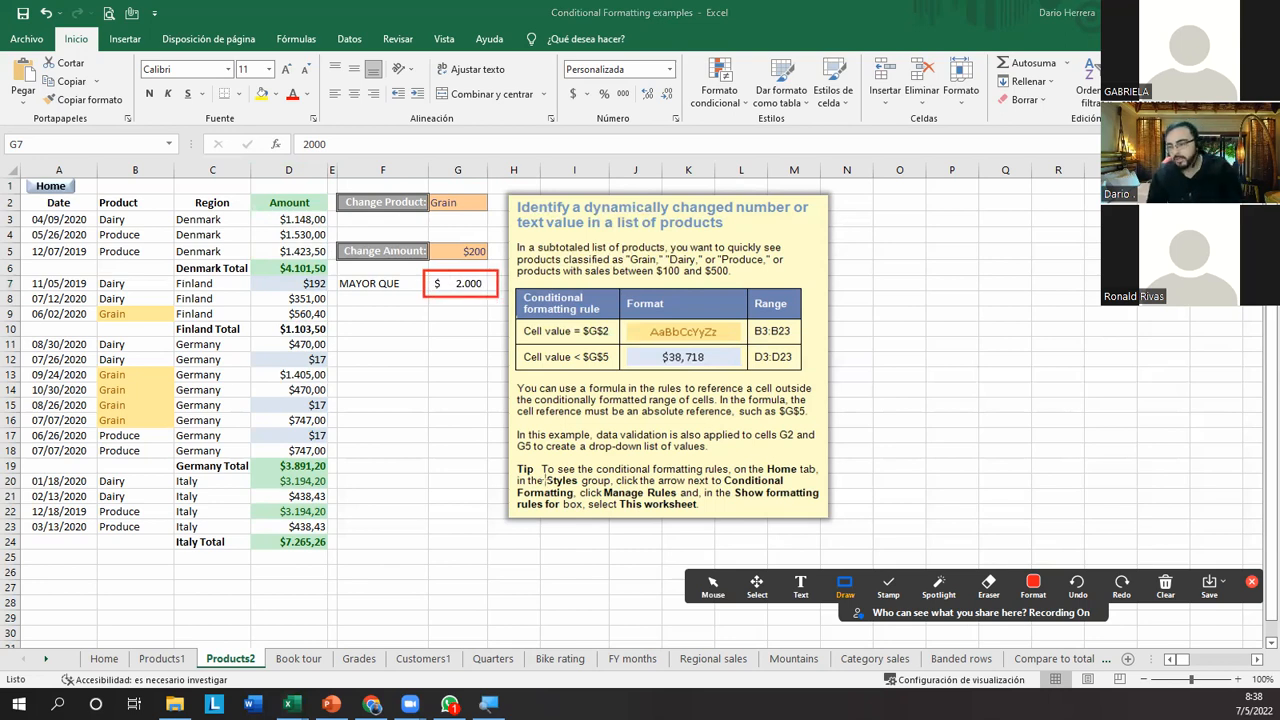
pyautogui.click(713, 585)
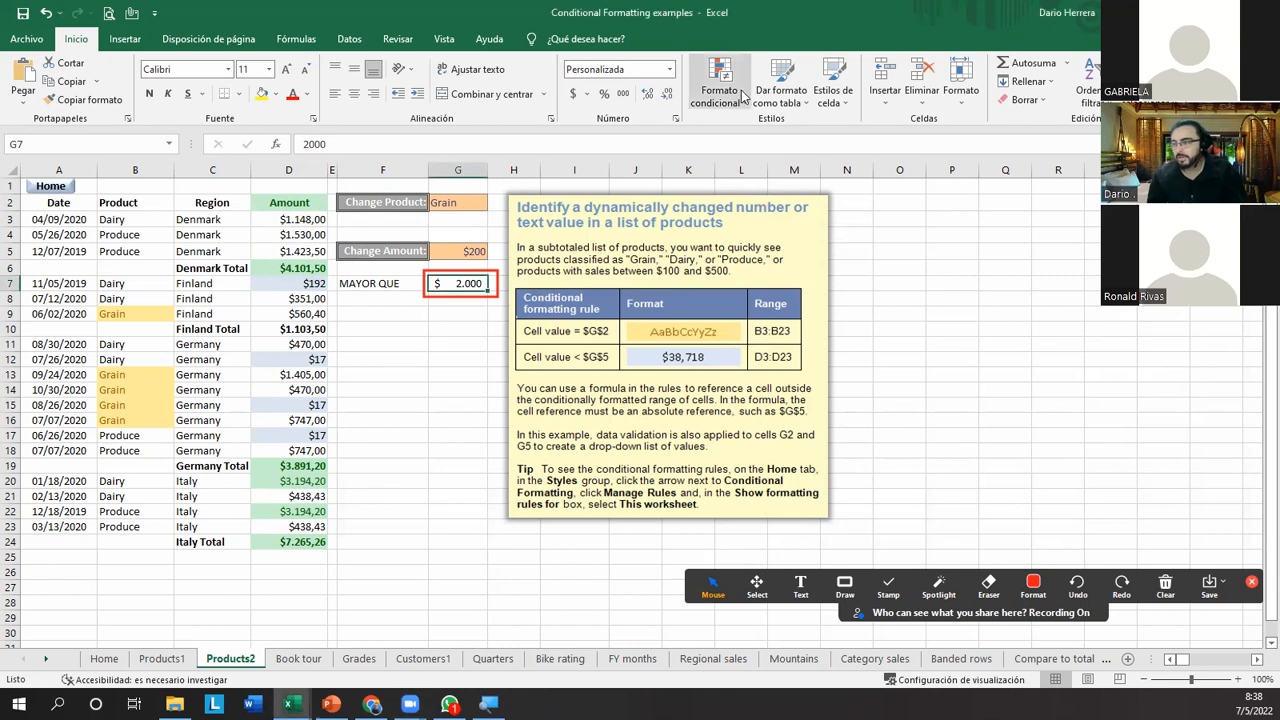
# Open the Between highlight rule for cell G7 and place its dialog clear of the threshold cell.
pyautogui.click(746, 95)
pyautogui.moveTo(866, 128)
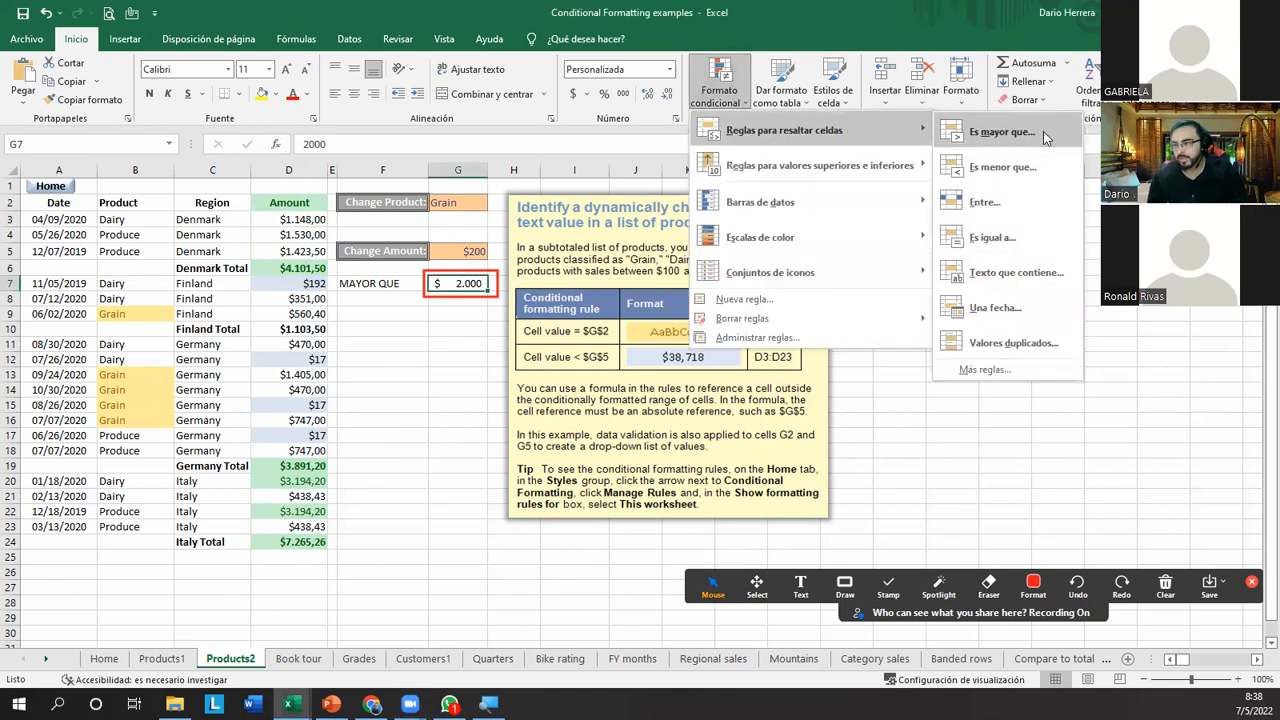
pyautogui.click(1033, 205)
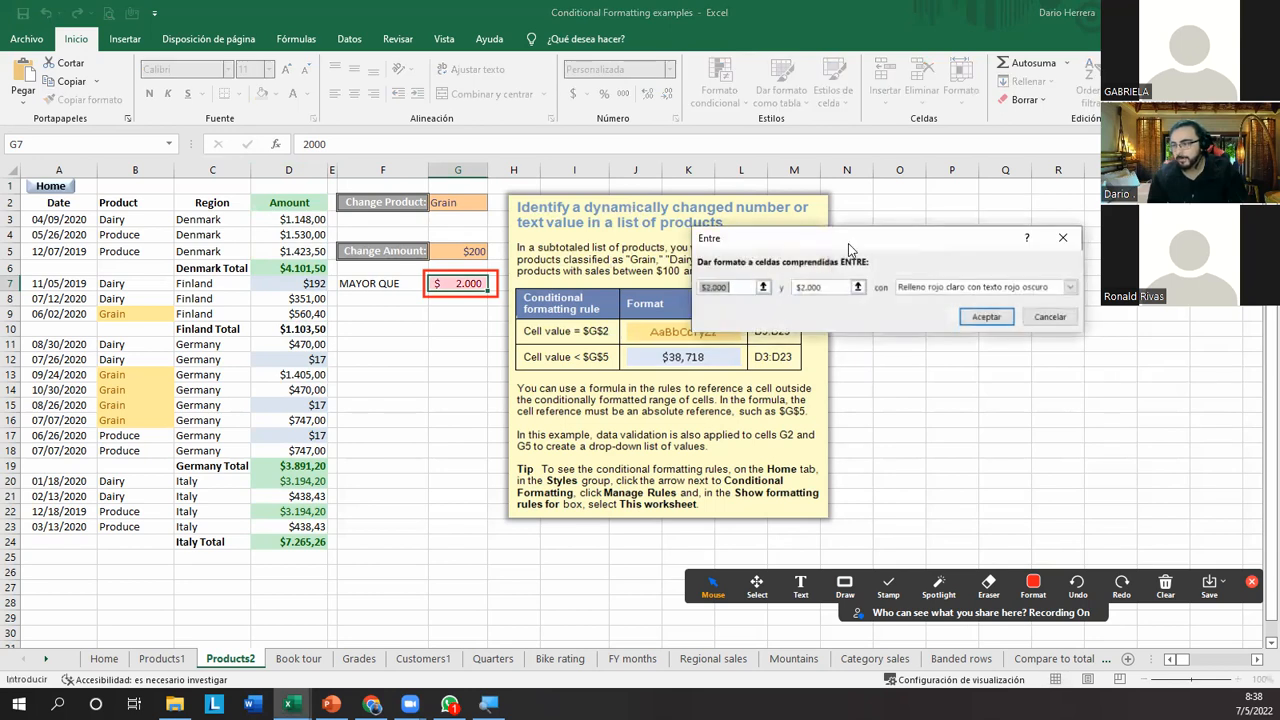
pyautogui.moveTo(841, 245); pyautogui.dragTo(781, 298)
# Annotate both reference selectors of the Between dialog and cell G7 with red rectangles, and add a red arrow pointing at G7.
pyautogui.click(845, 585)
pyautogui.click(896, 627)
pyautogui.moveTo(689, 328); pyautogui.dragTo(714, 361)
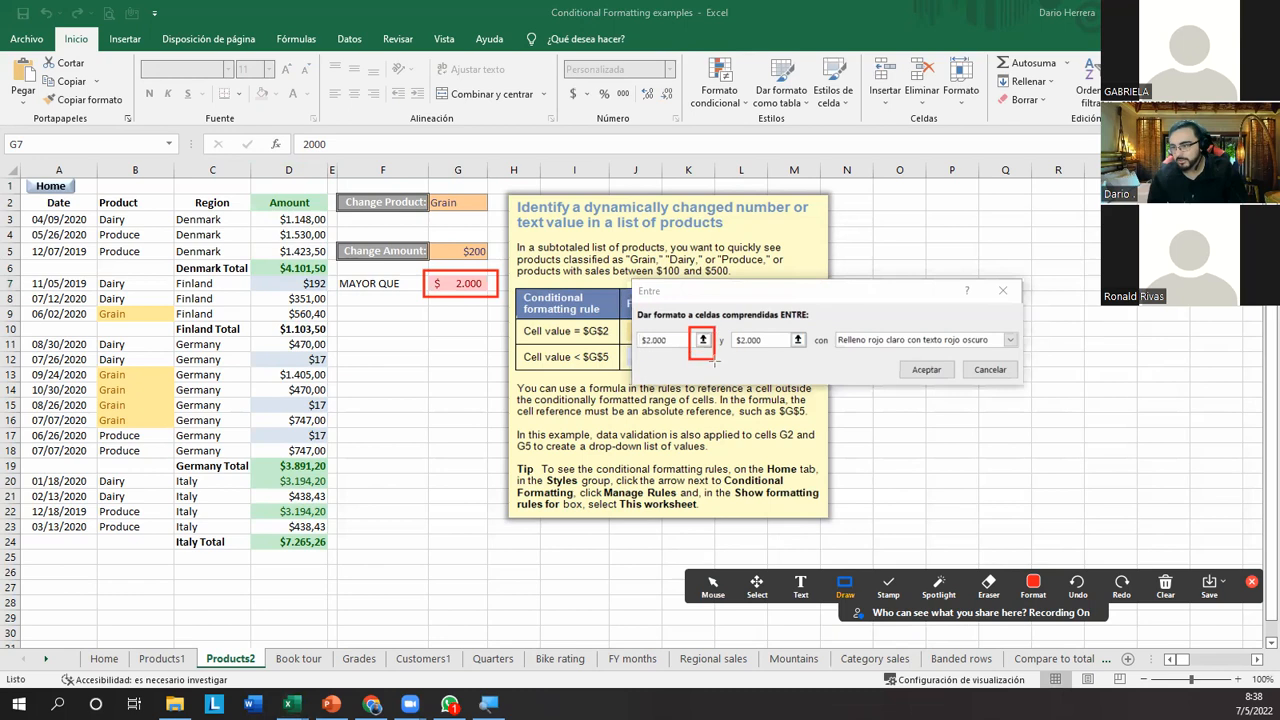
pyautogui.moveTo(784, 320); pyautogui.dragTo(814, 356)
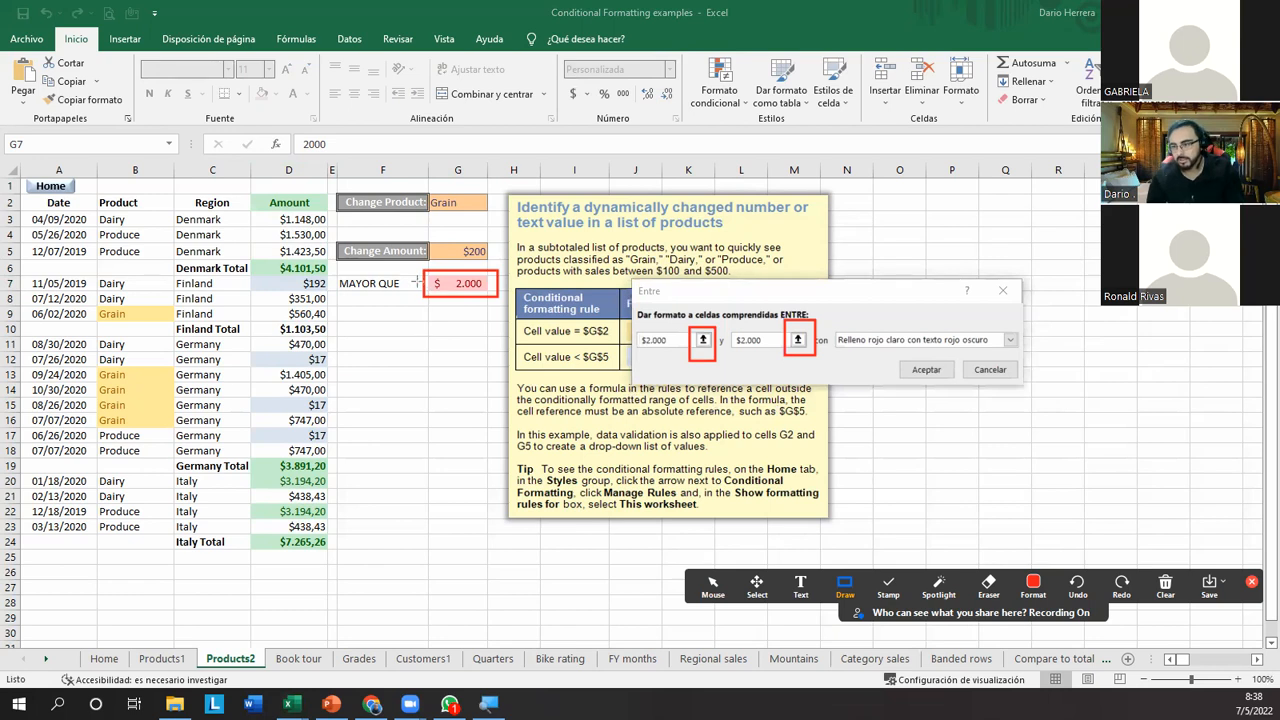
pyautogui.moveTo(415, 264)
pyautogui.mouseDown()
pyautogui.moveTo(456, 294)
pyautogui.moveTo(506, 302)
pyautogui.mouseUp()
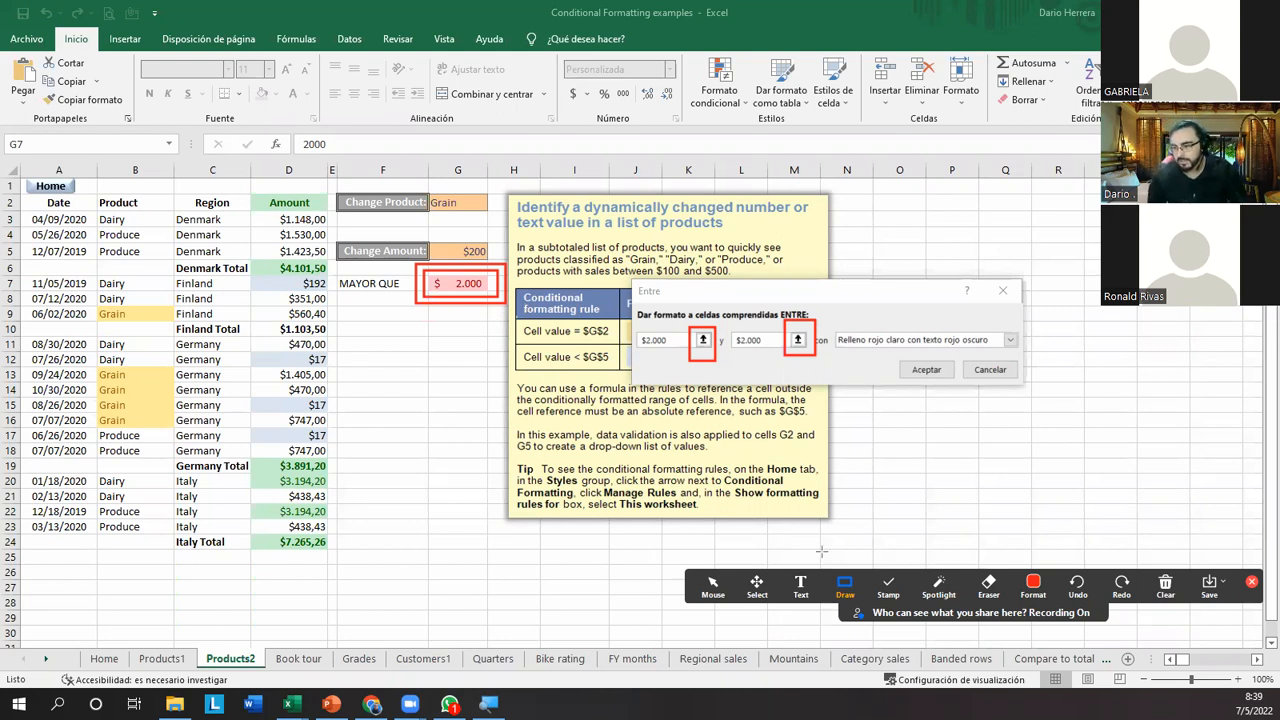
pyautogui.moveTo(468, 360); pyautogui.dragTo(468, 294)
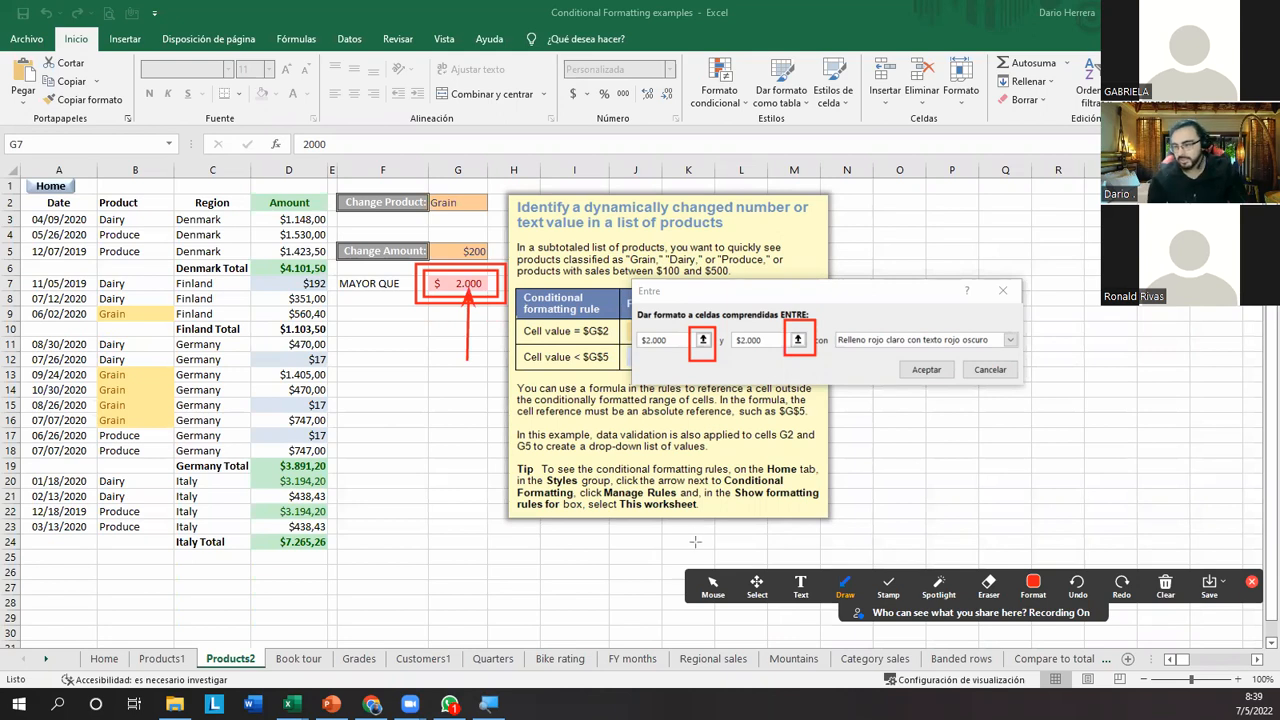
pyautogui.click(713, 583)
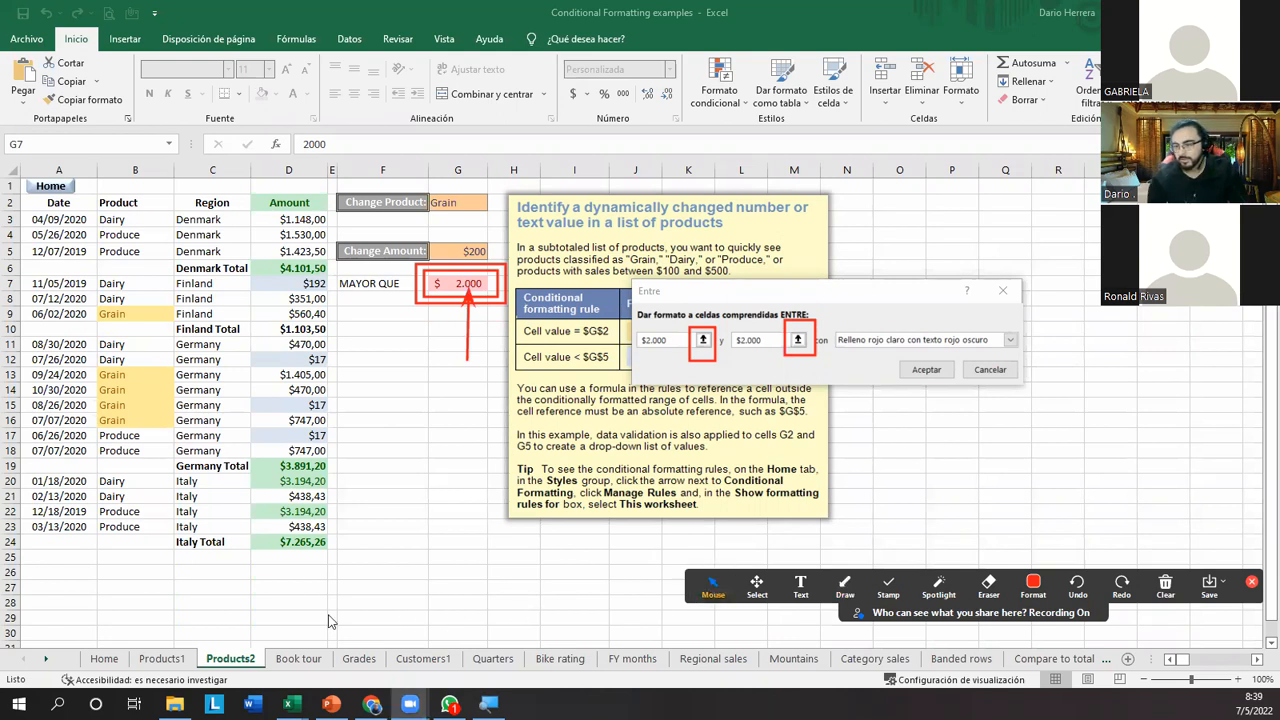
# Cancel the Between rule for G7 and switch to the CONTROL DE BODEGA workbook.
pyautogui.moveTo(290, 704)
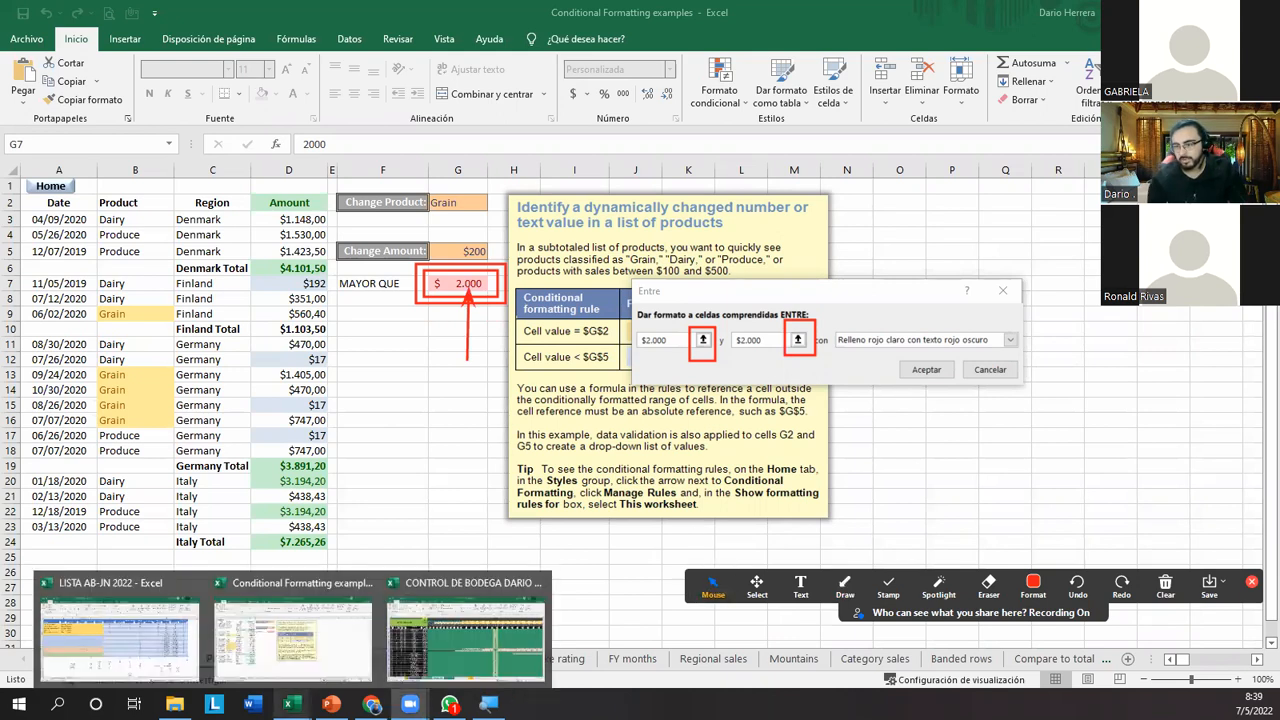
pyautogui.click(428, 621)
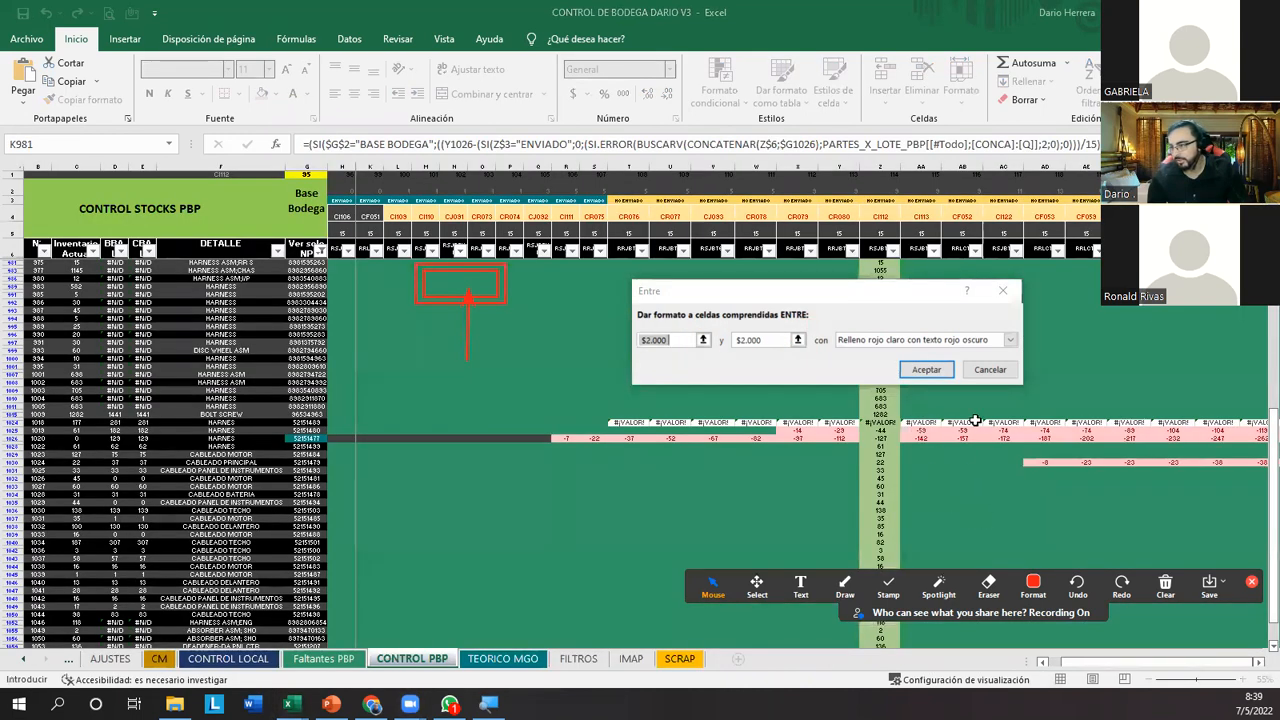
pyautogui.click(991, 371)
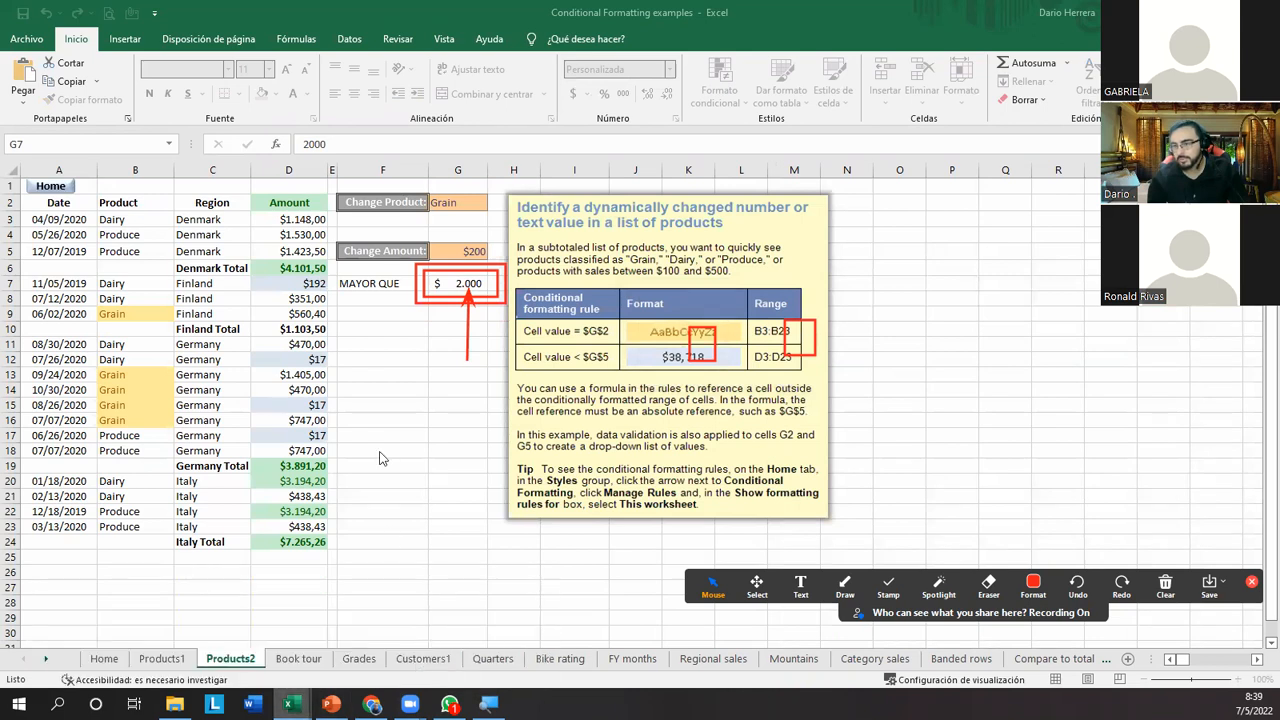
pyautogui.hotkey('alt', 'Tab')
# Set the view selector in G2 of the CONTROL PBP sheet to MGO and clear the red annotations.
pyautogui.click(330, 196)
pyautogui.click(334, 190)
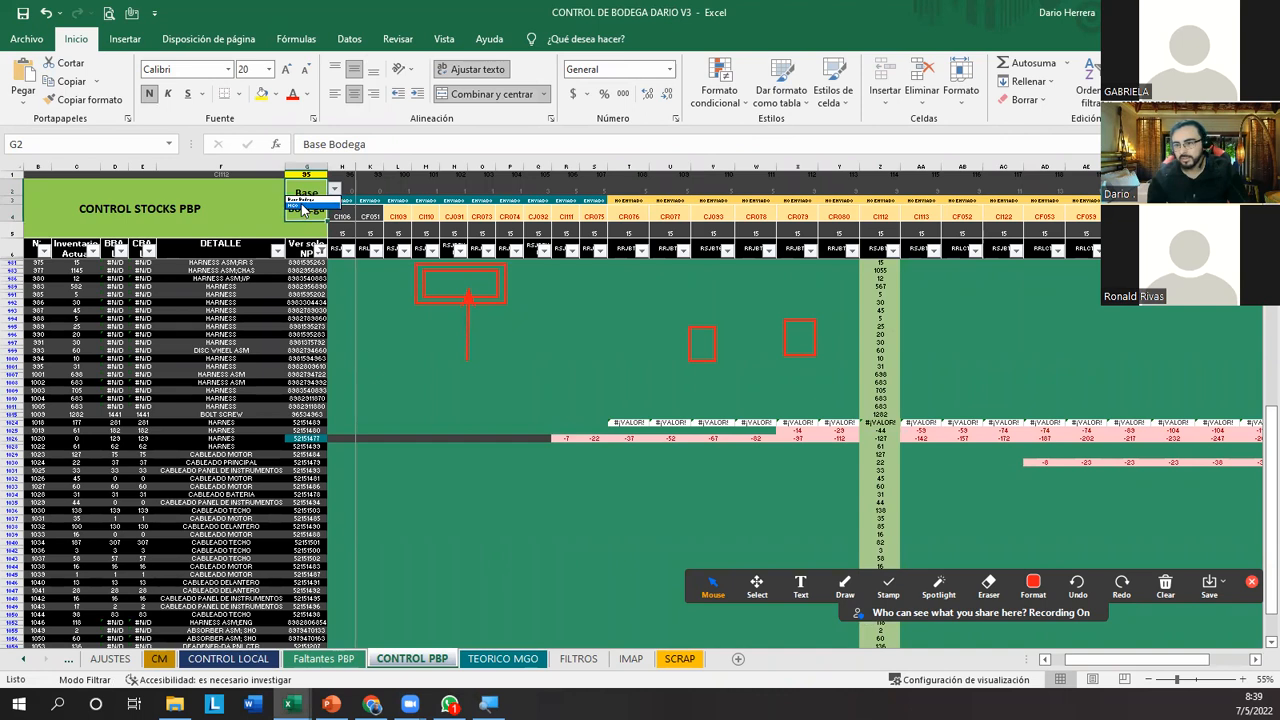
pyautogui.click(304, 206)
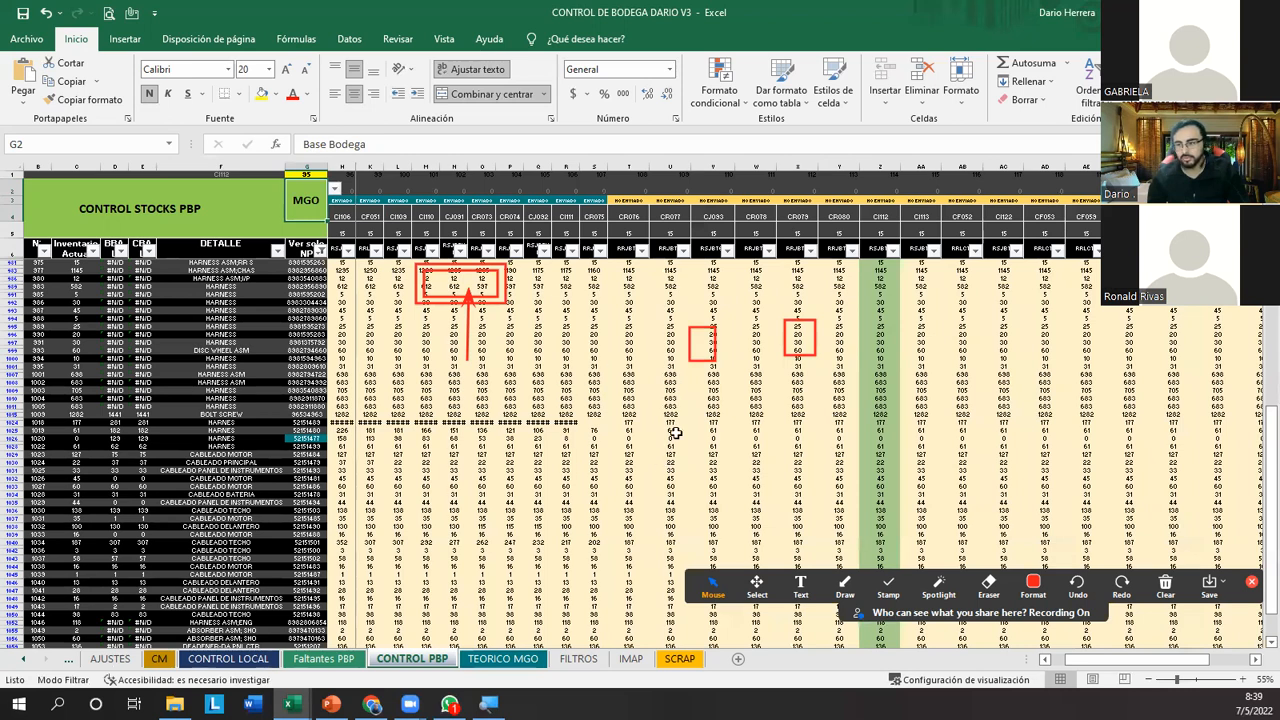
pyautogui.click(1042, 562)
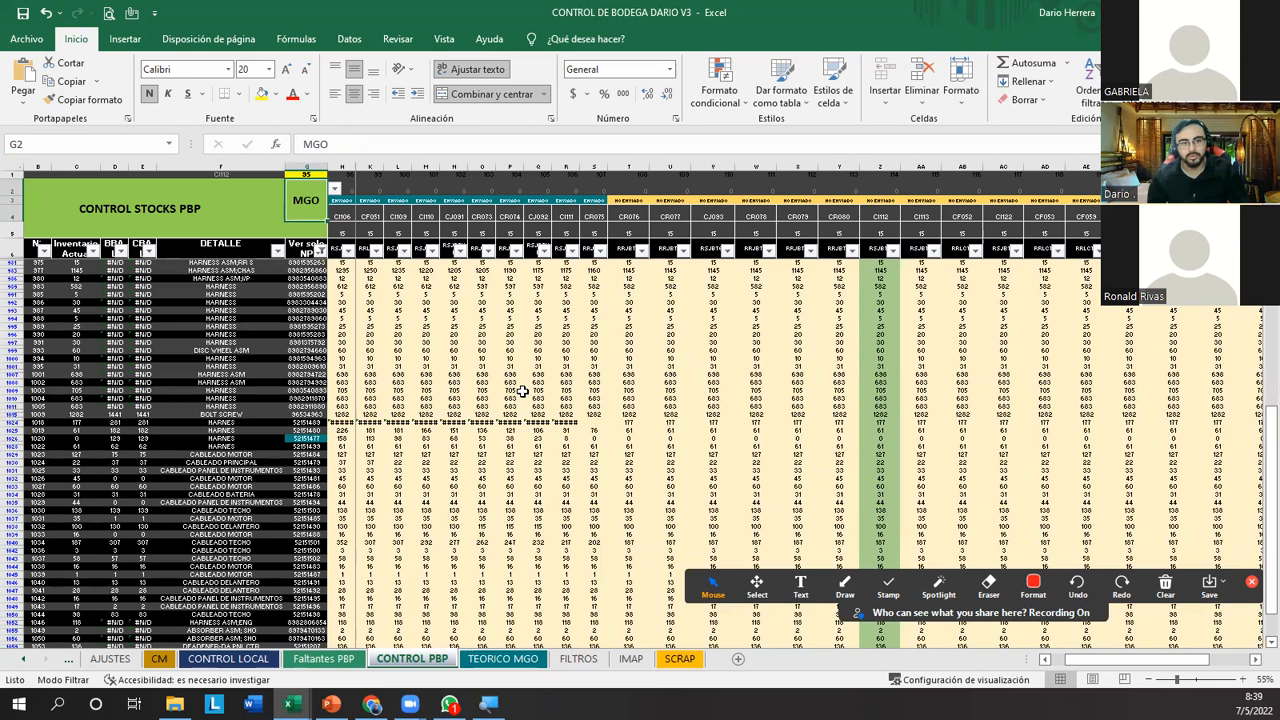
# Switch the G2 selector of CONTROL PBP to Base Bodega and back to MGO to compare the formatting.
pyautogui.click(335, 189)
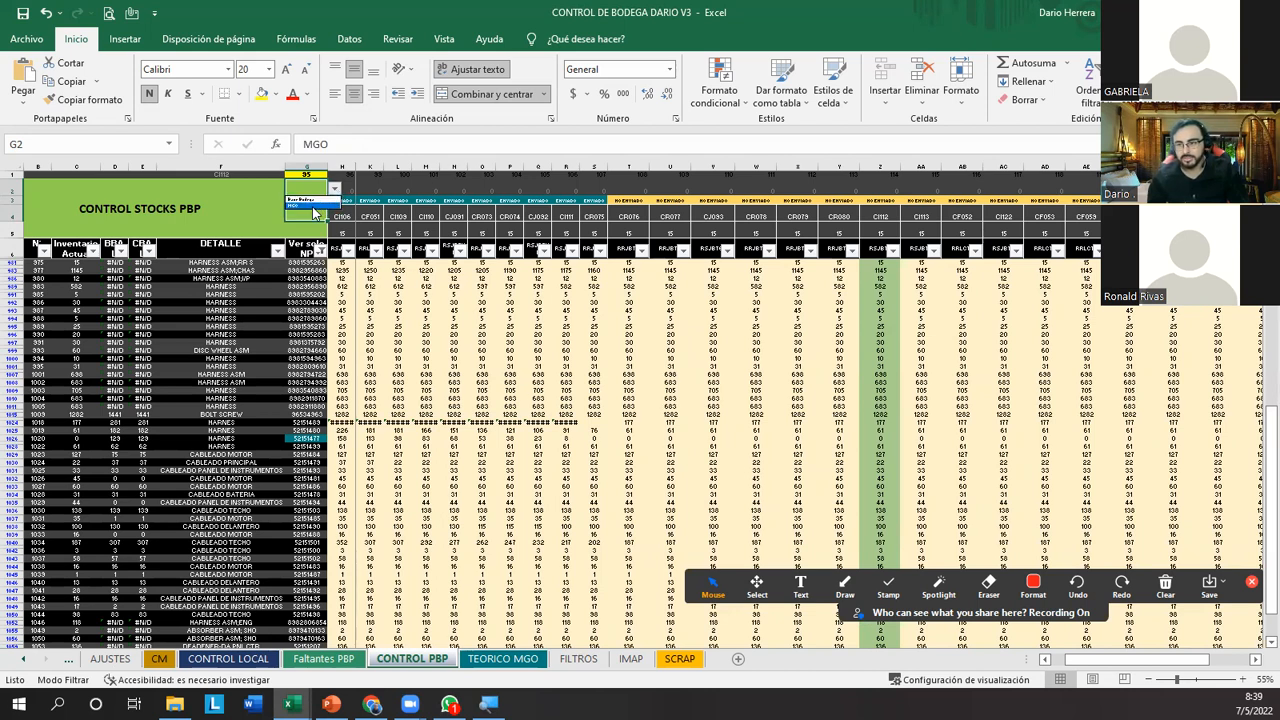
pyautogui.click(316, 204)
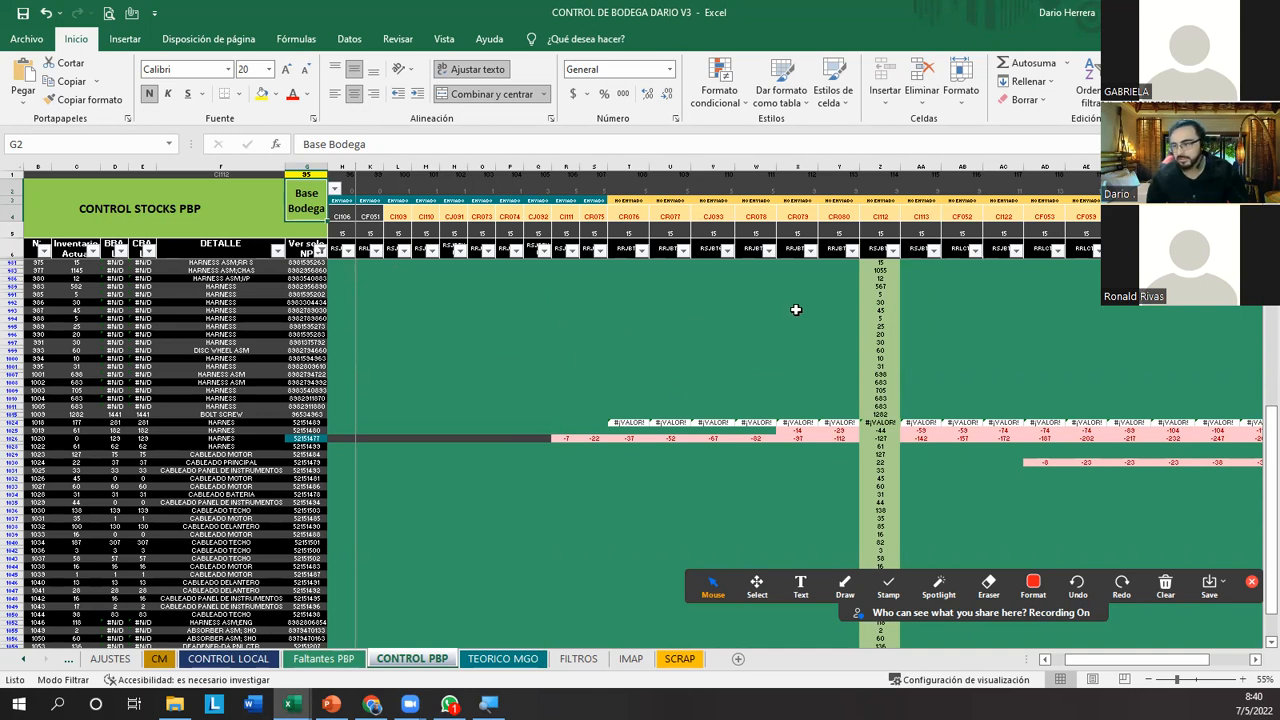
pyautogui.click(335, 191)
pyautogui.click(312, 209)
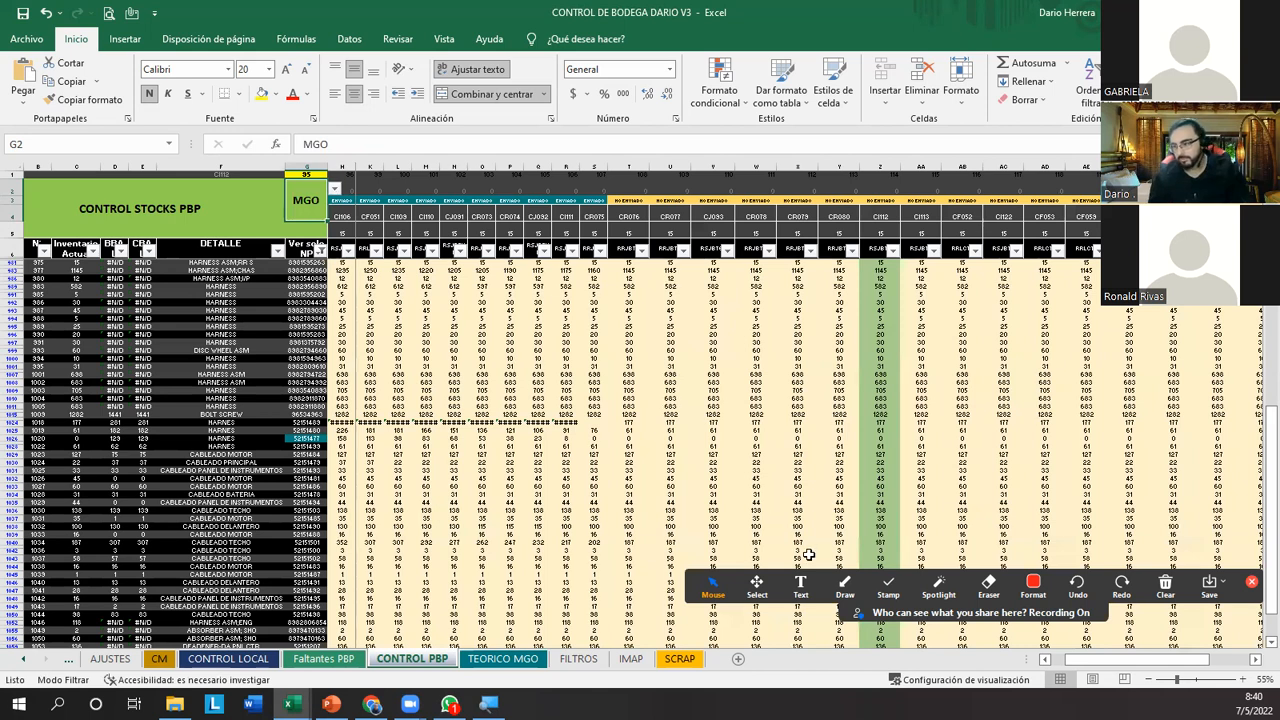
# Draw a red arrow pointing at the MGO selector and a red rectangle around a block of stock values.
pyautogui.click(845, 587)
pyautogui.click(872, 650)
pyautogui.moveTo(216, 288); pyautogui.dragTo(293, 200)
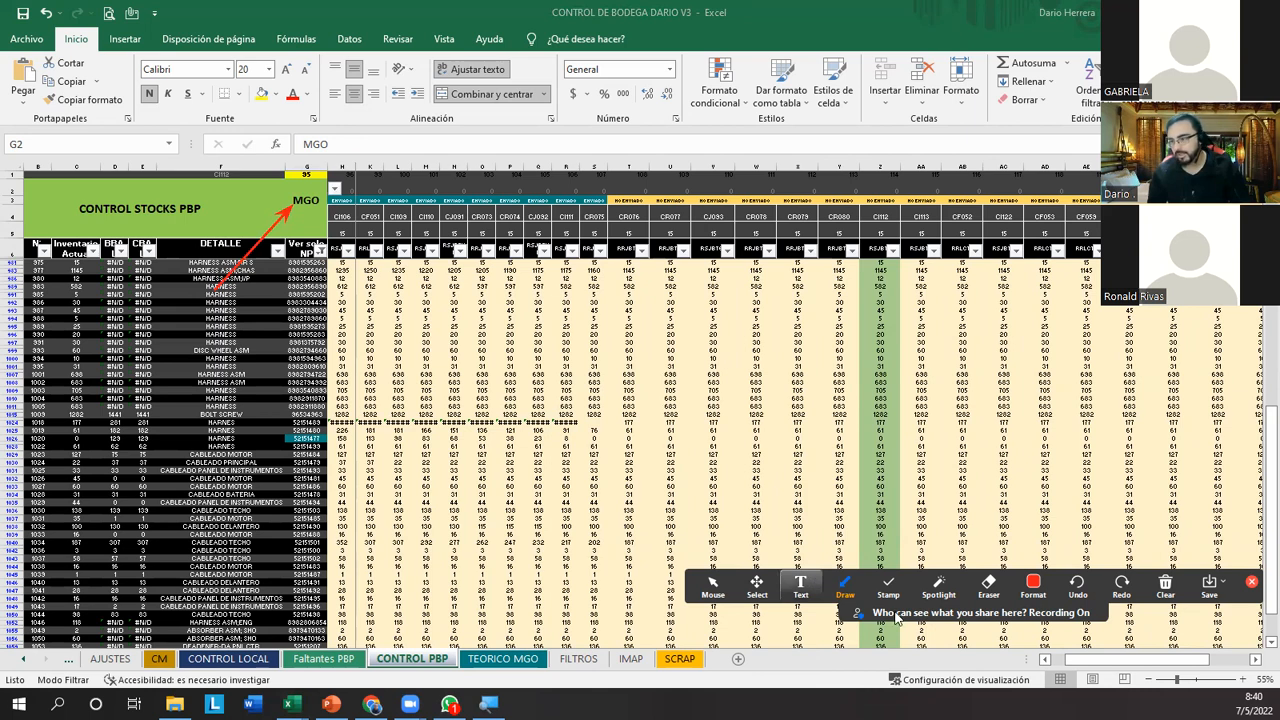
pyautogui.moveTo(383, 309); pyautogui.dragTo(716, 384)
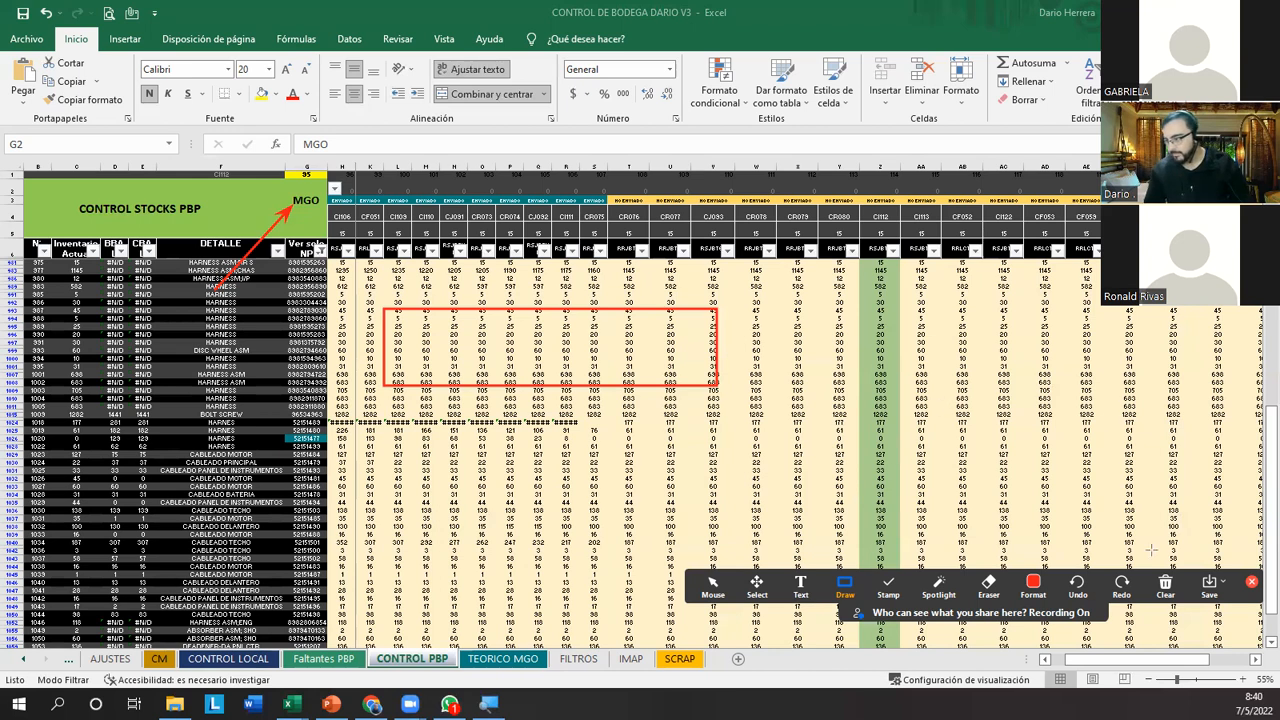
# Clear all drawings from the CONTROL PBP sheet and return to the normal pointer.
pyautogui.click(1165, 590)
pyautogui.click(1166, 618)
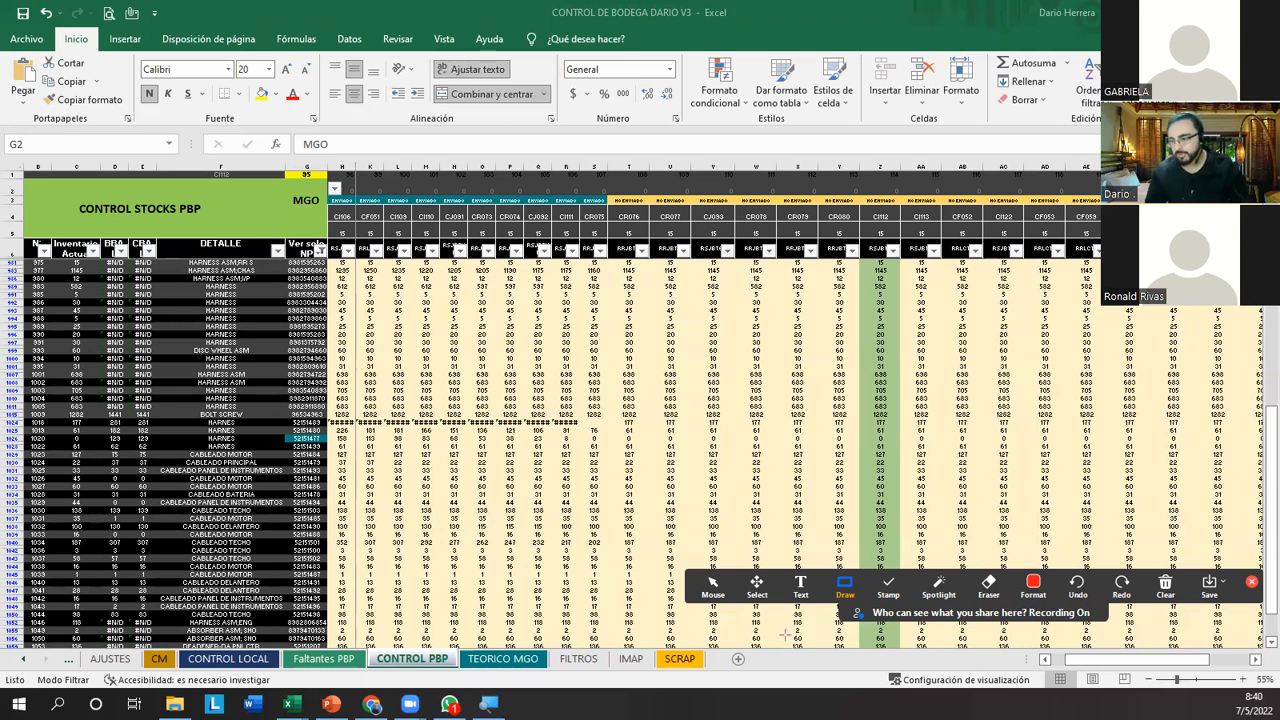
pyautogui.click(713, 585)
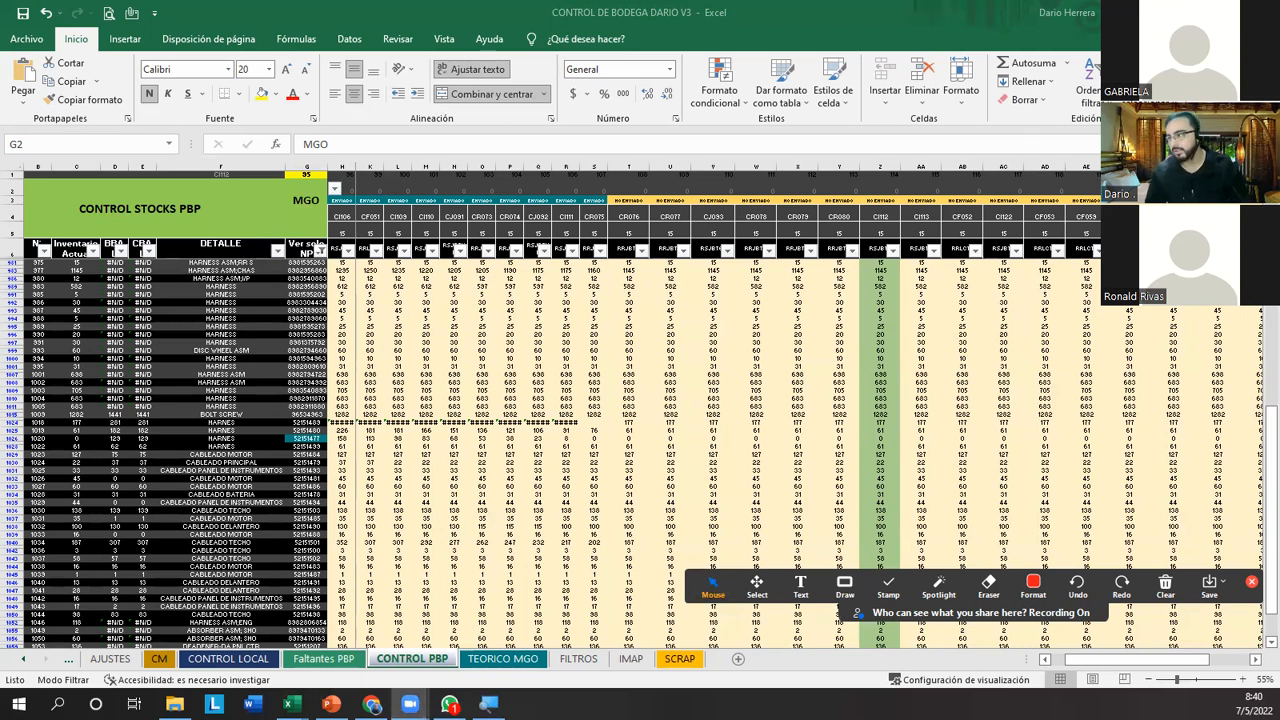
# Return to the Conditional Formatting examples workbook and test the MAYOR QUE threshold in G7 with 3000, ending at 4000.
pyautogui.click(1188, 13)
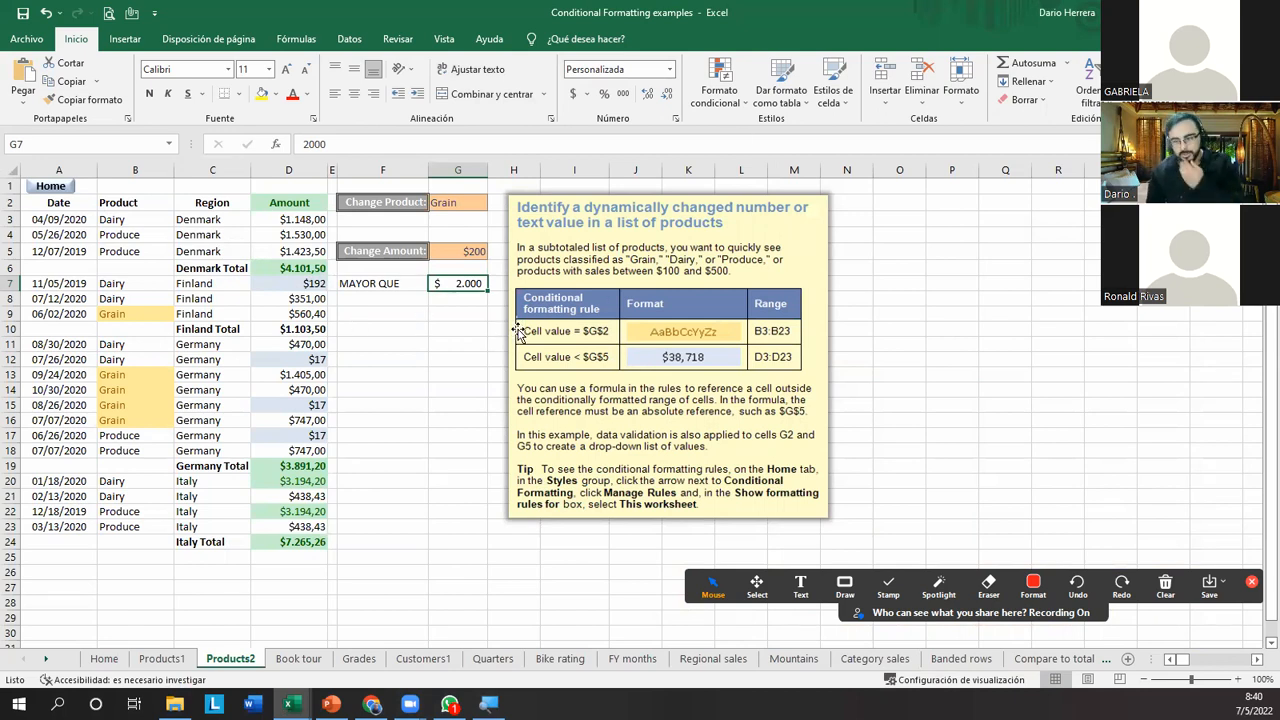
pyautogui.click(460, 314)
pyautogui.click(461, 284)
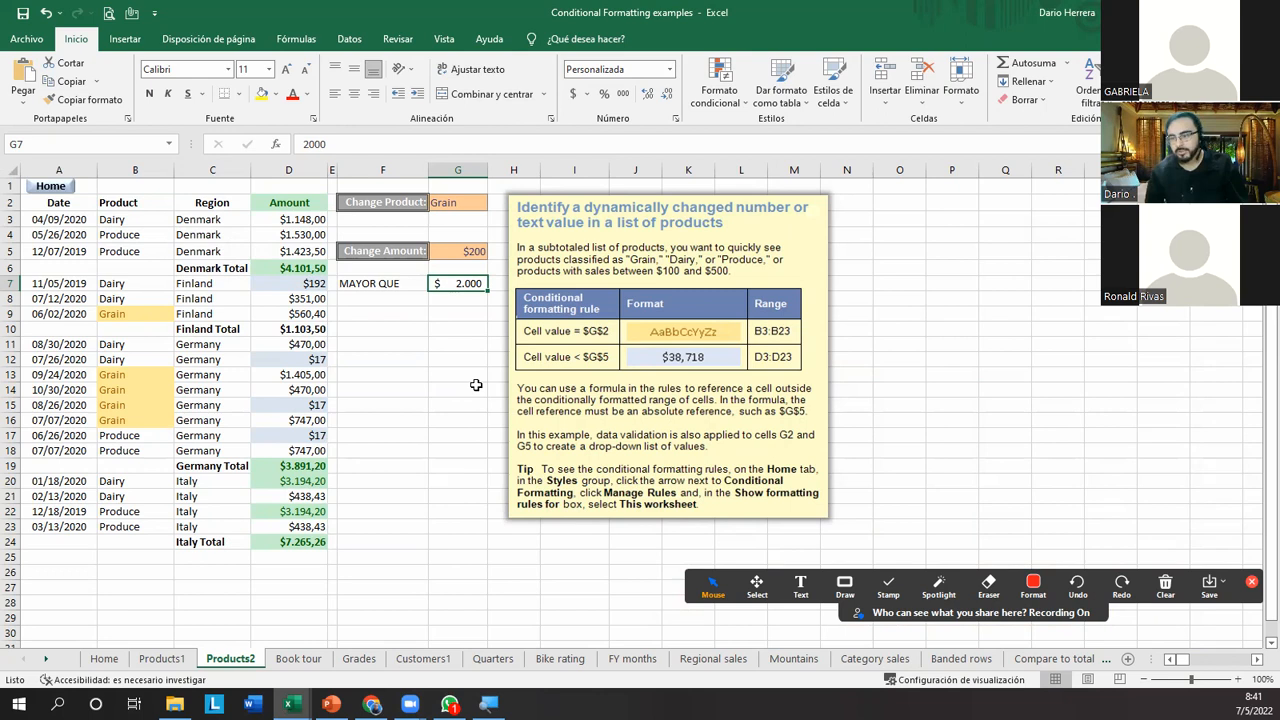
pyautogui.write('3000')
pyautogui.press('Return')
pyautogui.click(476, 284)
pyautogui.write('4.000')
pyautogui.press('Return')
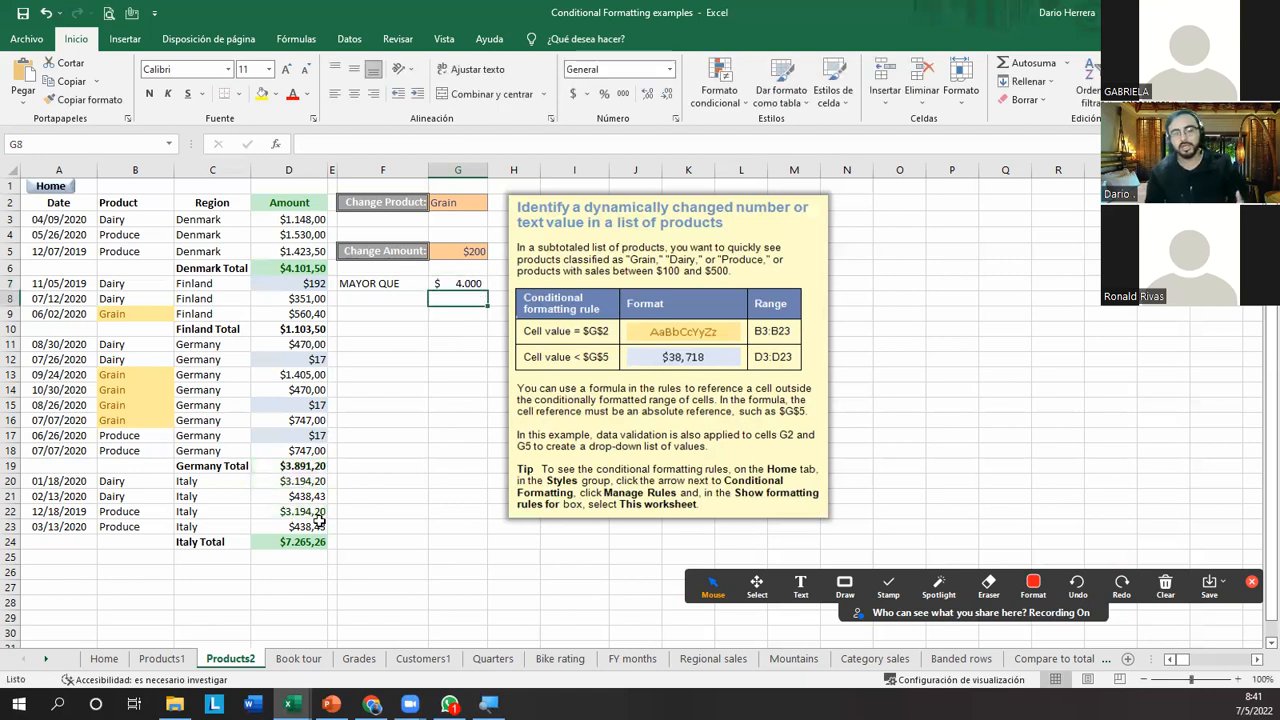
pyautogui.click(373, 312)
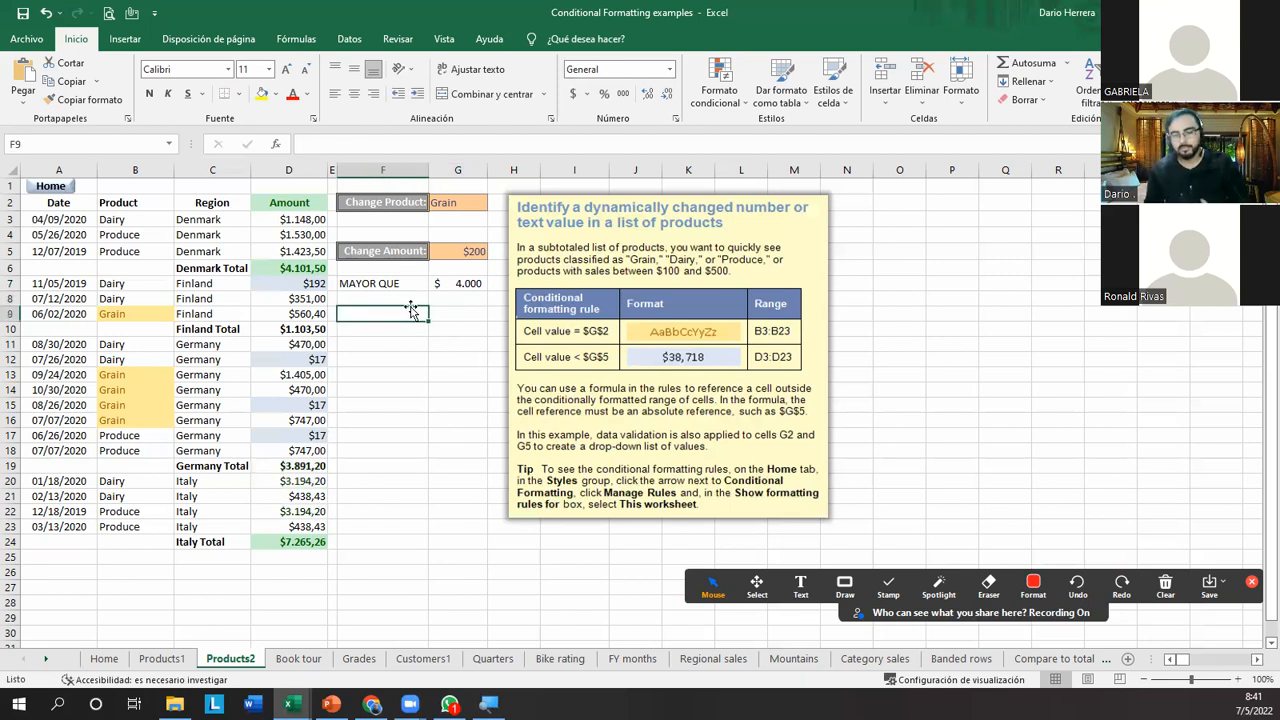
pyautogui.click(438, 387)
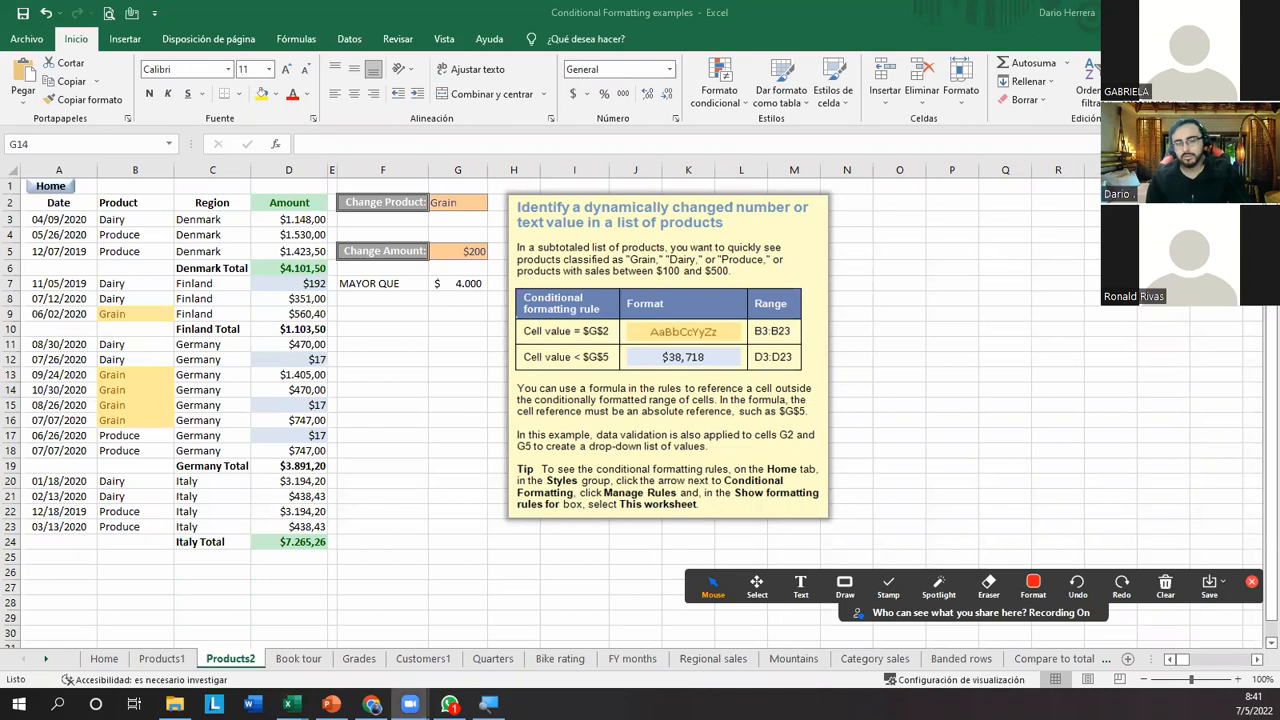
pyautogui.click(374, 395)
# Select the threshold cell G7, the Amount column and the range F7:G7 in turn to point out the rule's inputs.
pyautogui.click(457, 285)
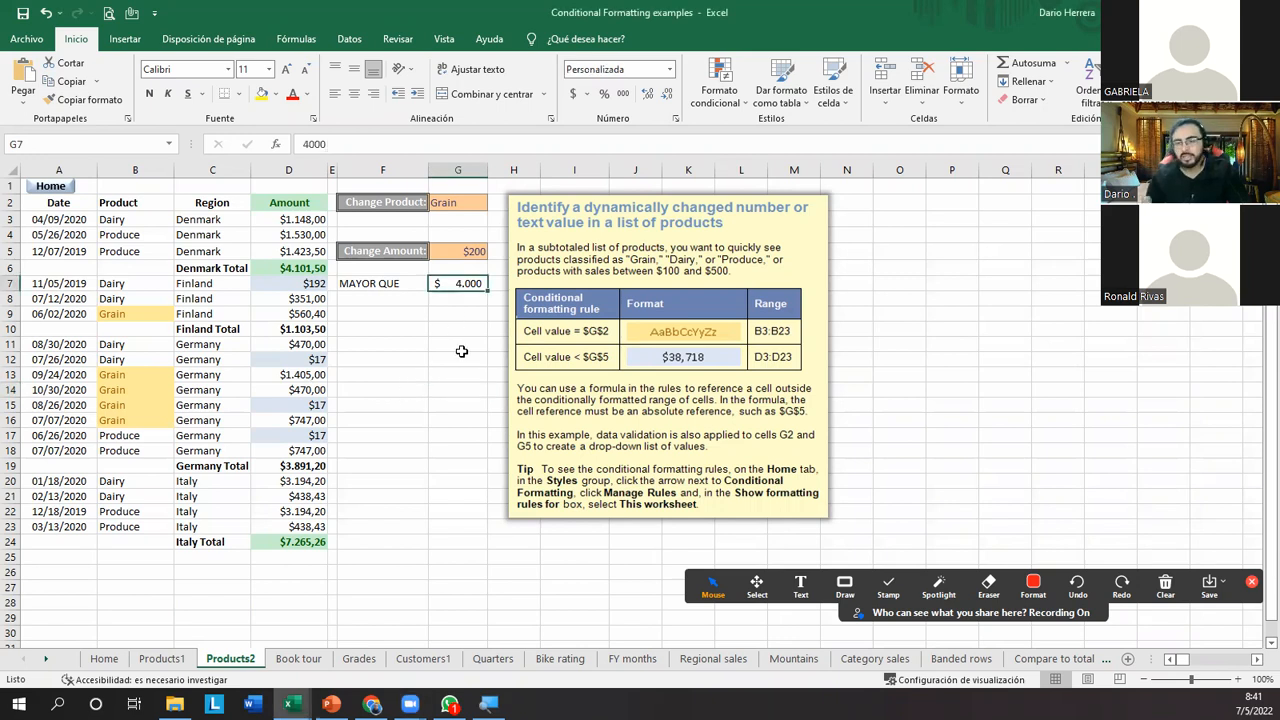
pyautogui.click(289, 170)
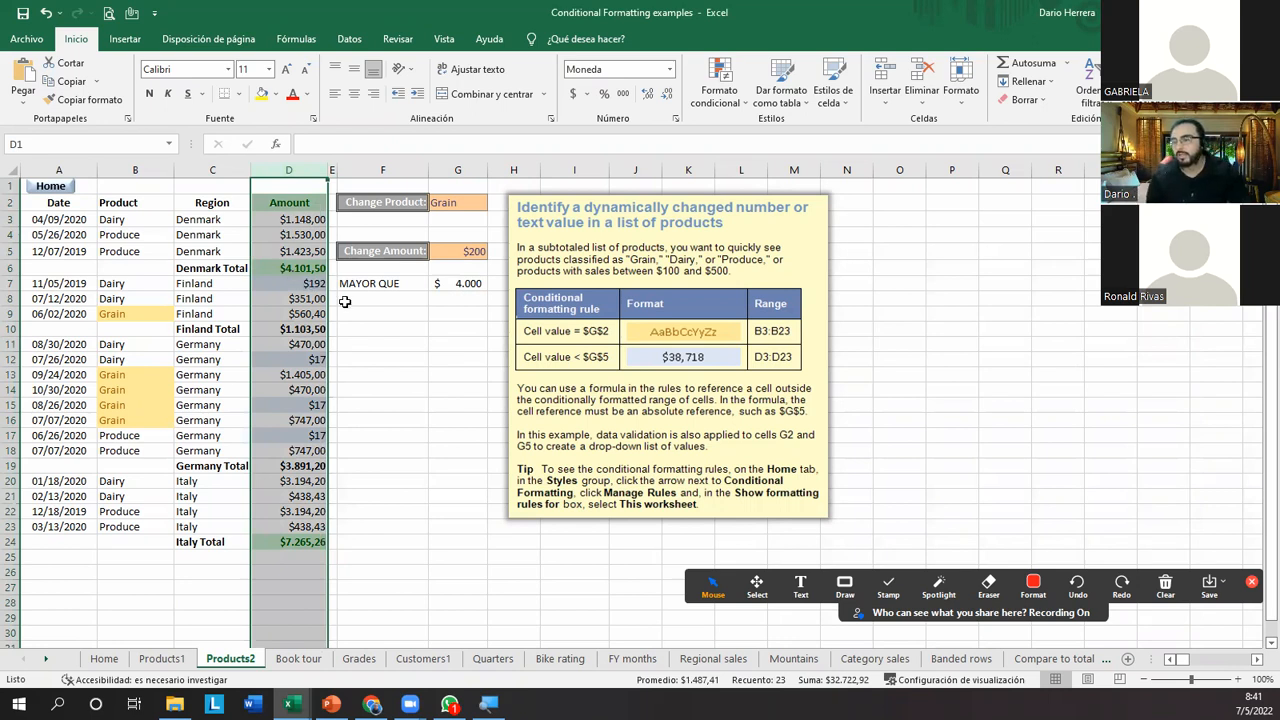
pyautogui.moveTo(458, 285); pyautogui.dragTo(400, 290)
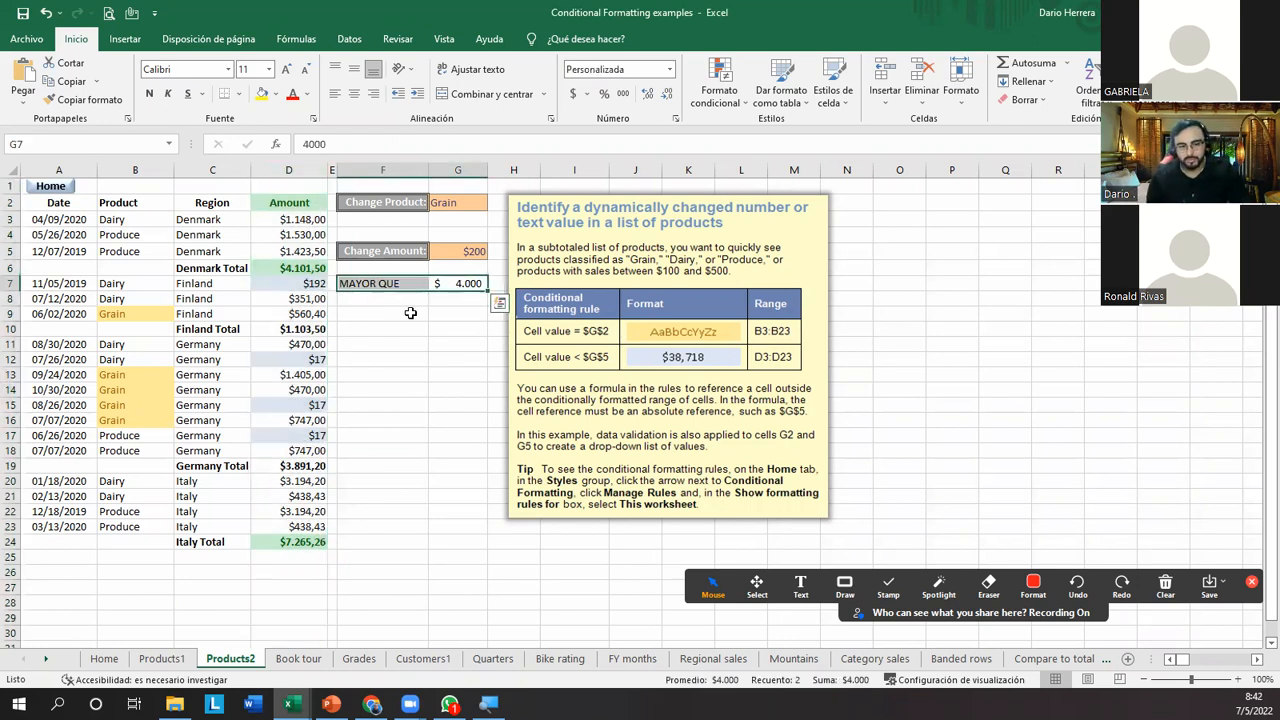
# Point out the Product column and test the Change Product selector in G2 with Produce, ending at Dairy.
pyautogui.click(135, 172)
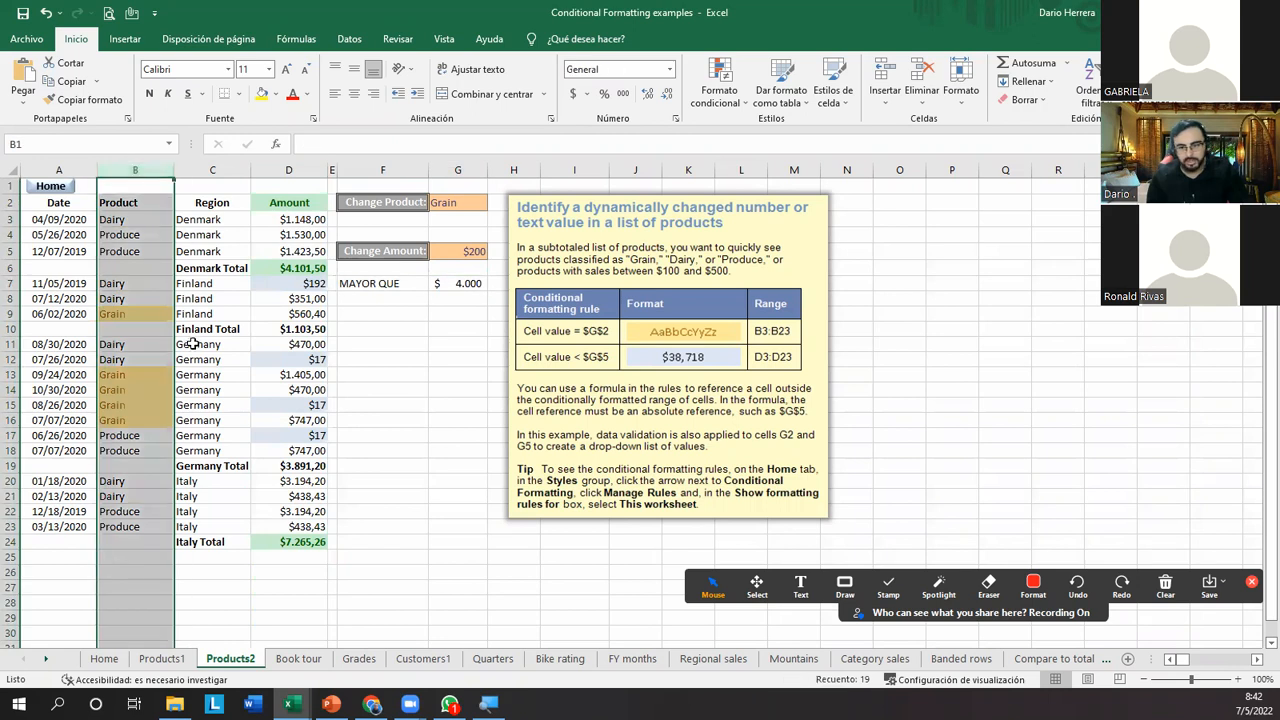
pyautogui.click(448, 205)
pyautogui.click(494, 203)
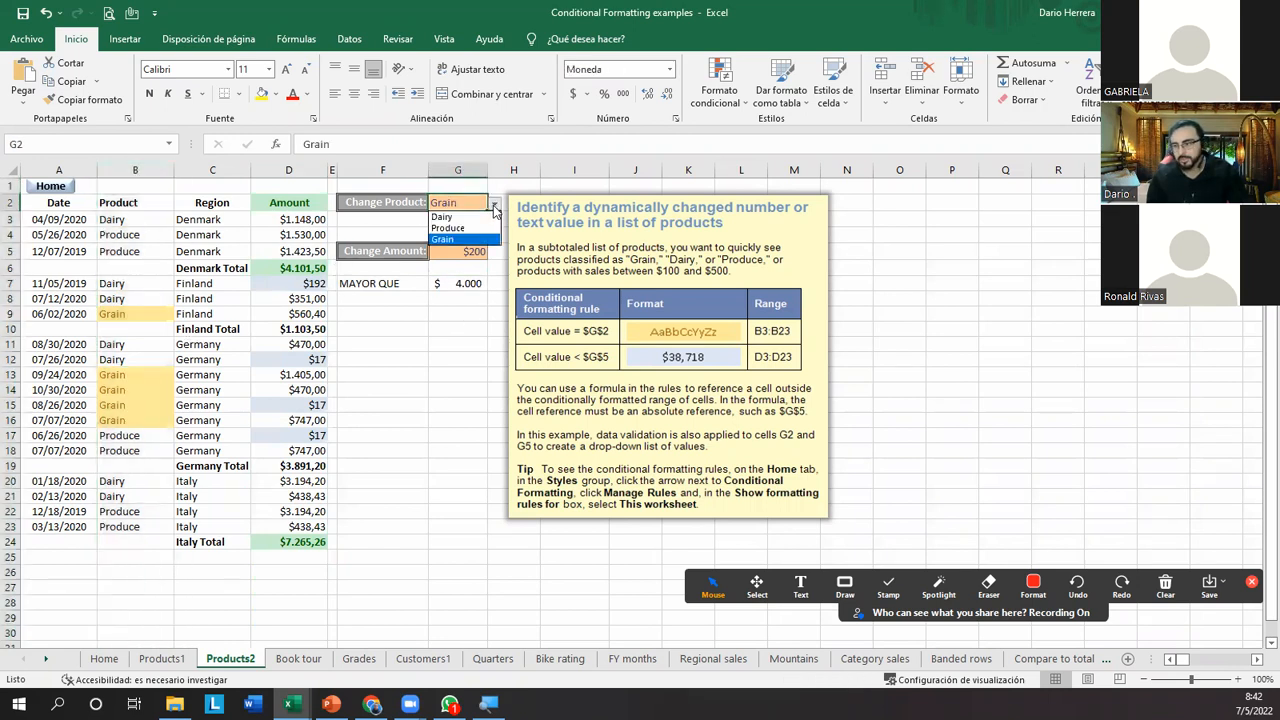
pyautogui.click(455, 238)
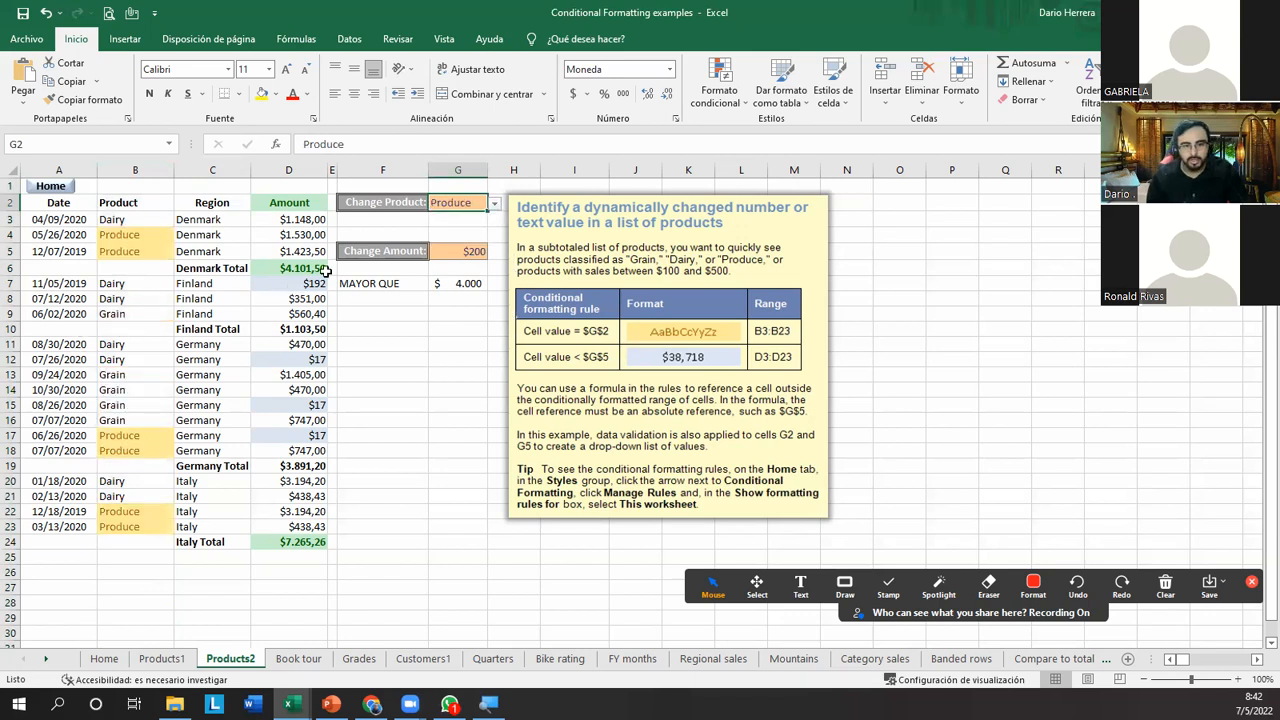
pyautogui.click(494, 203)
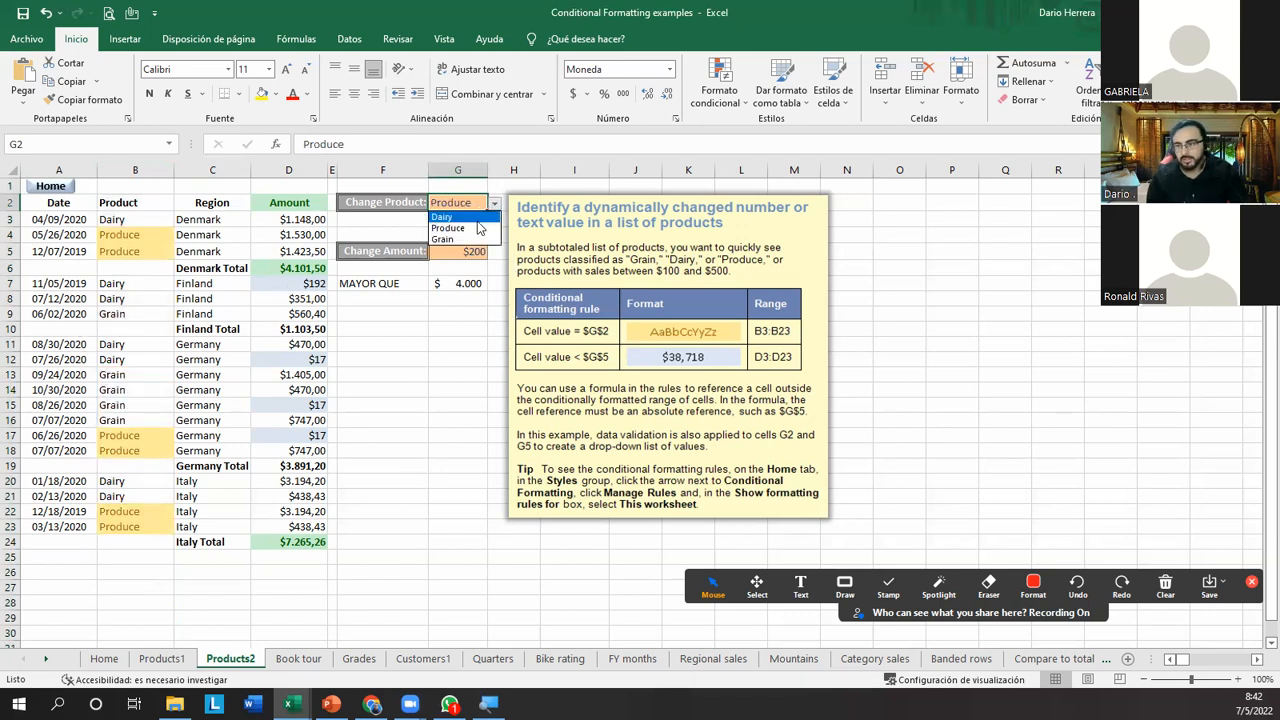
pyautogui.click(465, 214)
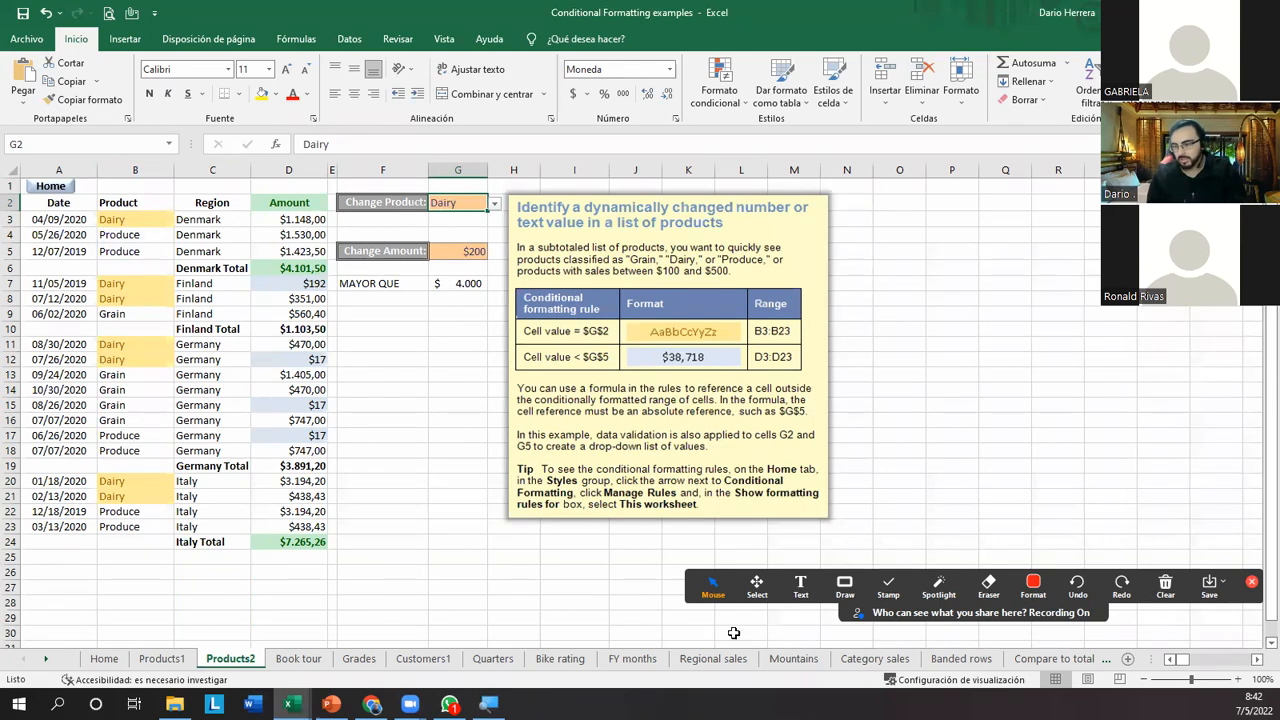
# Draw red rectangles around the Change Product selector in G2 and the Dairy entries in B3 and B7:B8.
pyautogui.click(844, 587)
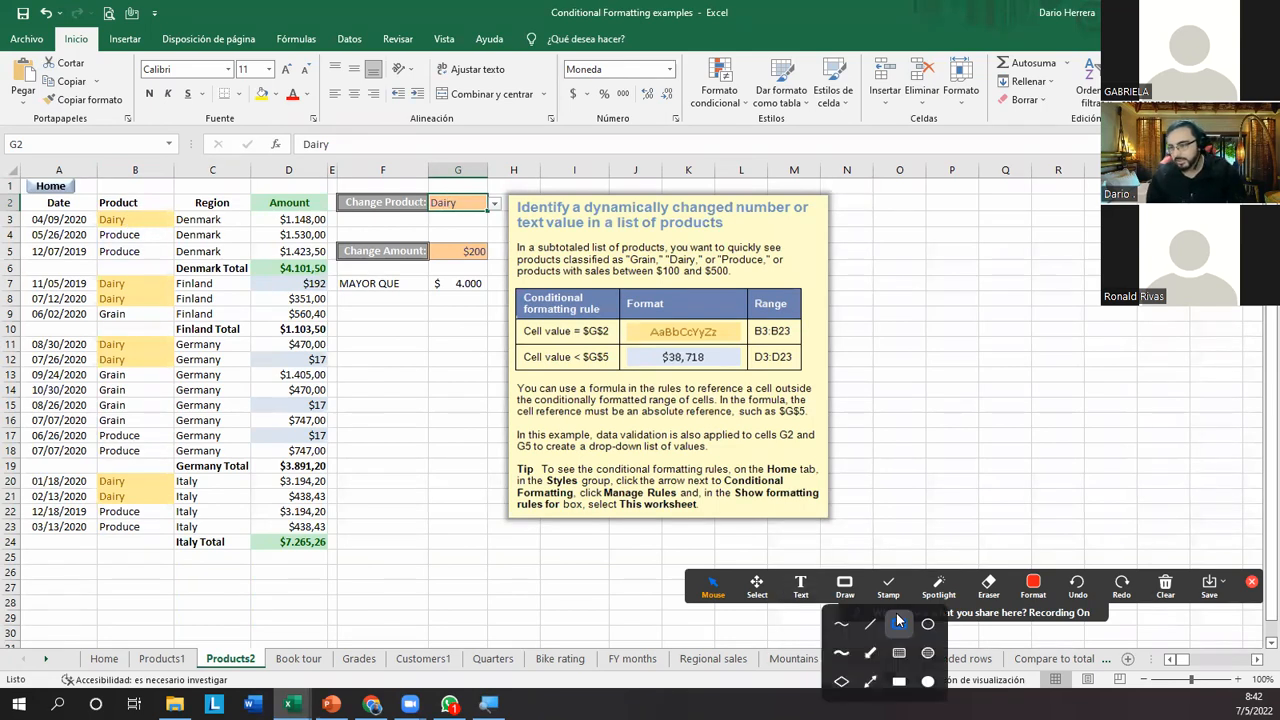
pyautogui.click(898, 622)
pyautogui.moveTo(418, 182); pyautogui.dragTo(506, 224)
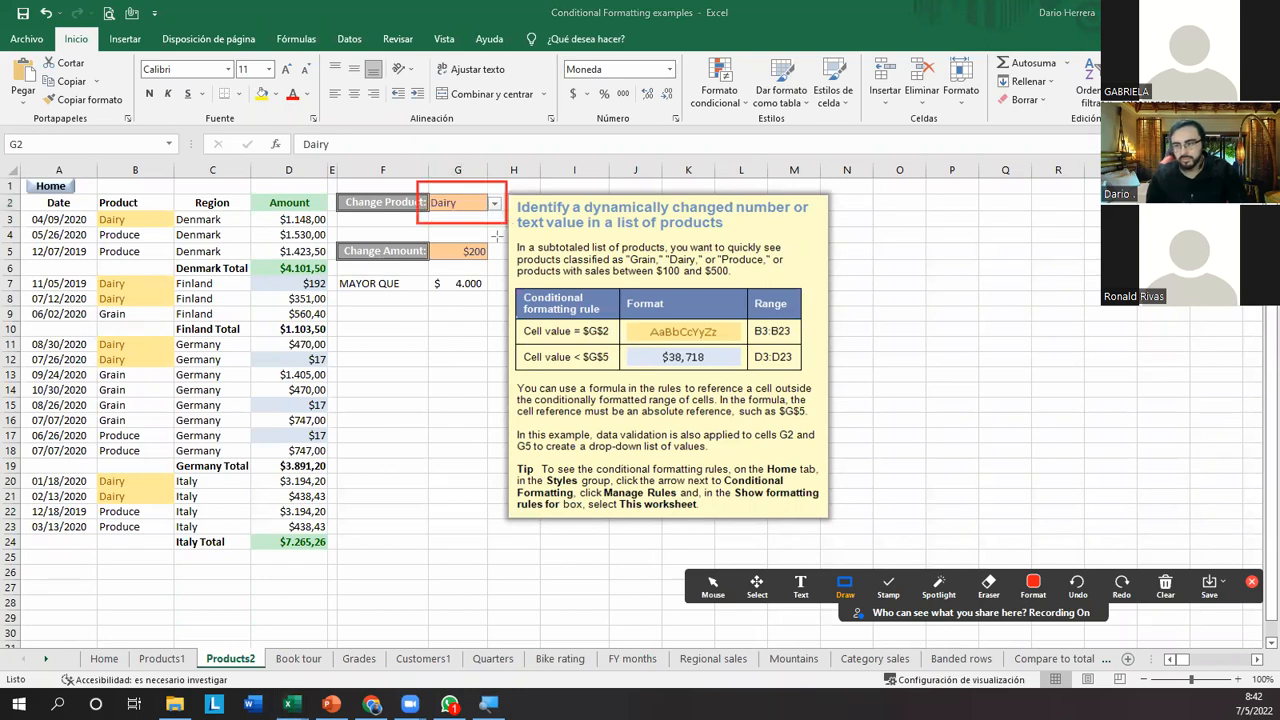
pyautogui.moveTo(84, 210); pyautogui.dragTo(218, 236)
pyautogui.moveTo(86, 268); pyautogui.dragTo(170, 315)
pyautogui.click(712, 587)
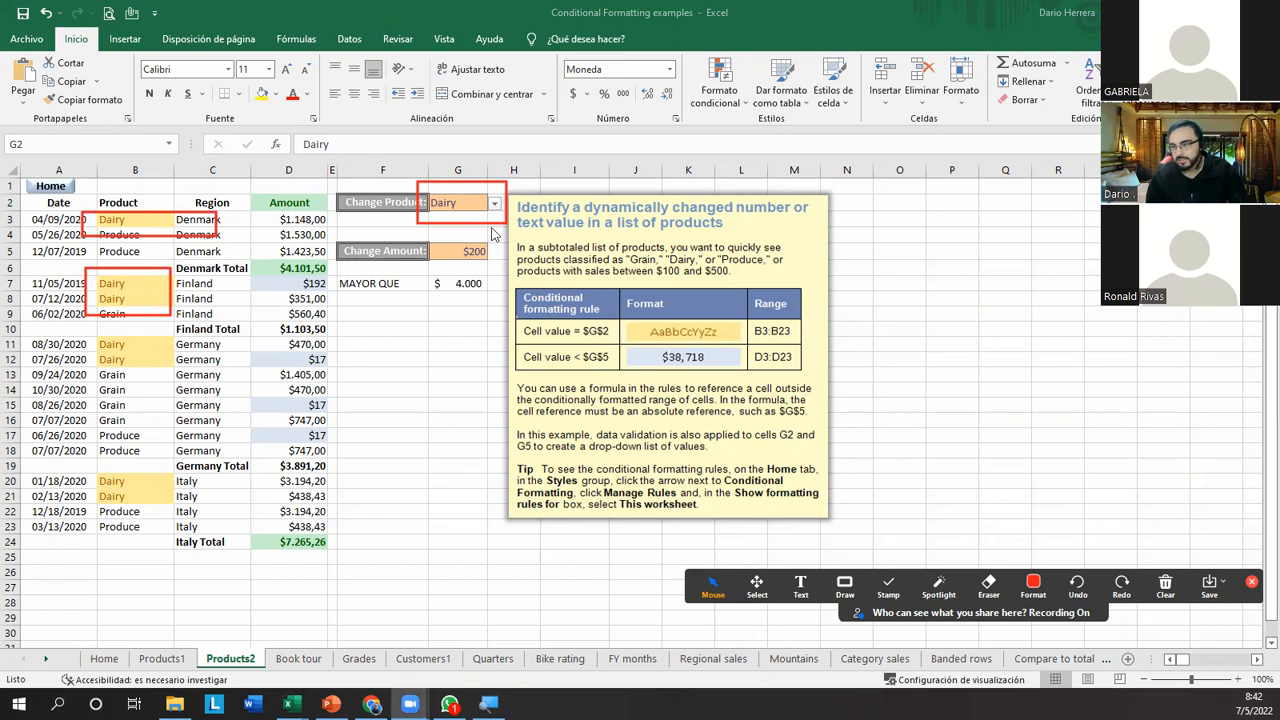
# Set the Change Product selector in G2 to Produce.
pyautogui.click(494, 203)
pyautogui.click(494, 203)
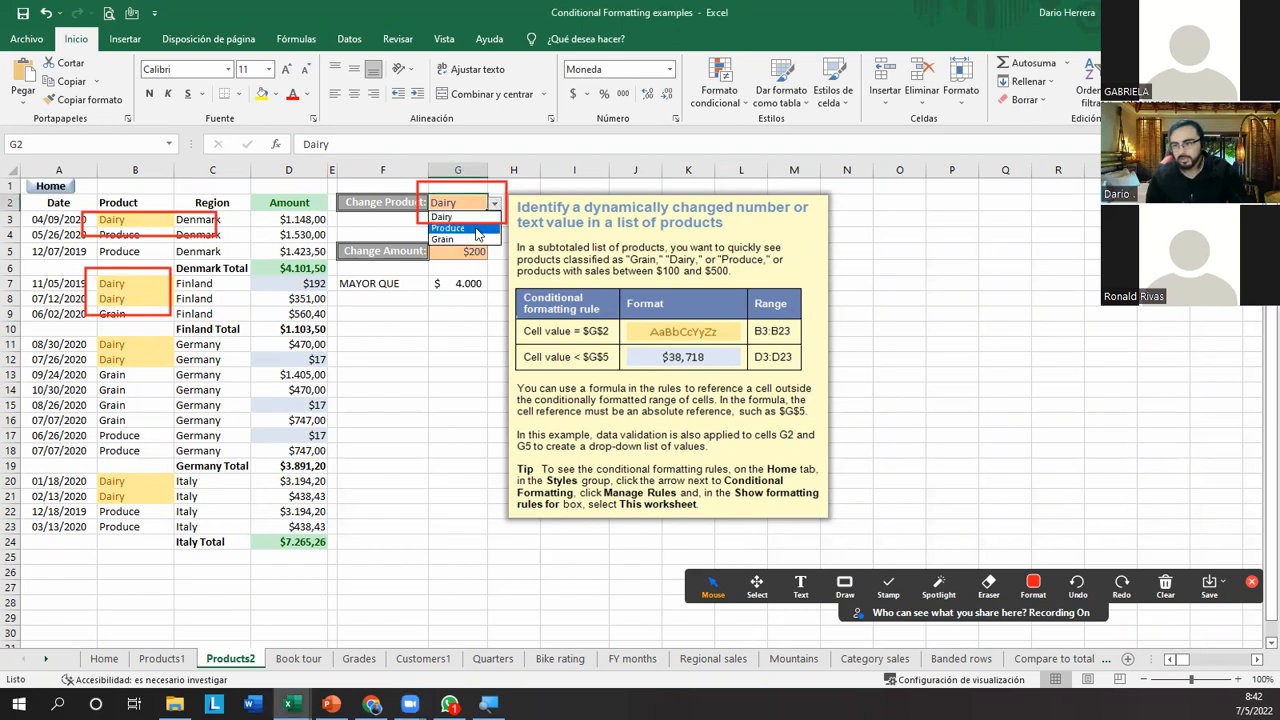
pyautogui.click(476, 230)
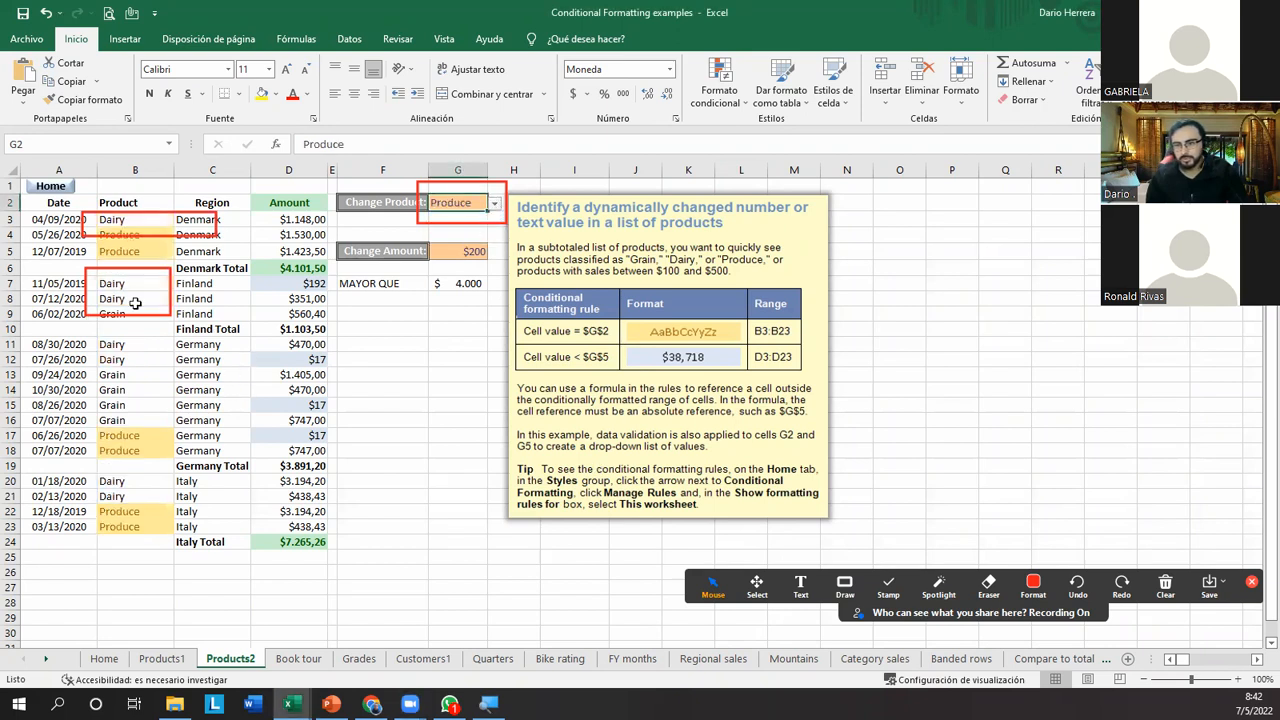
# Outline the Produce entries in B17:B18 with a red rectangle, and clear all drawings from the sheet.
pyautogui.click(845, 586)
pyautogui.moveTo(92, 420); pyautogui.dragTo(175, 462)
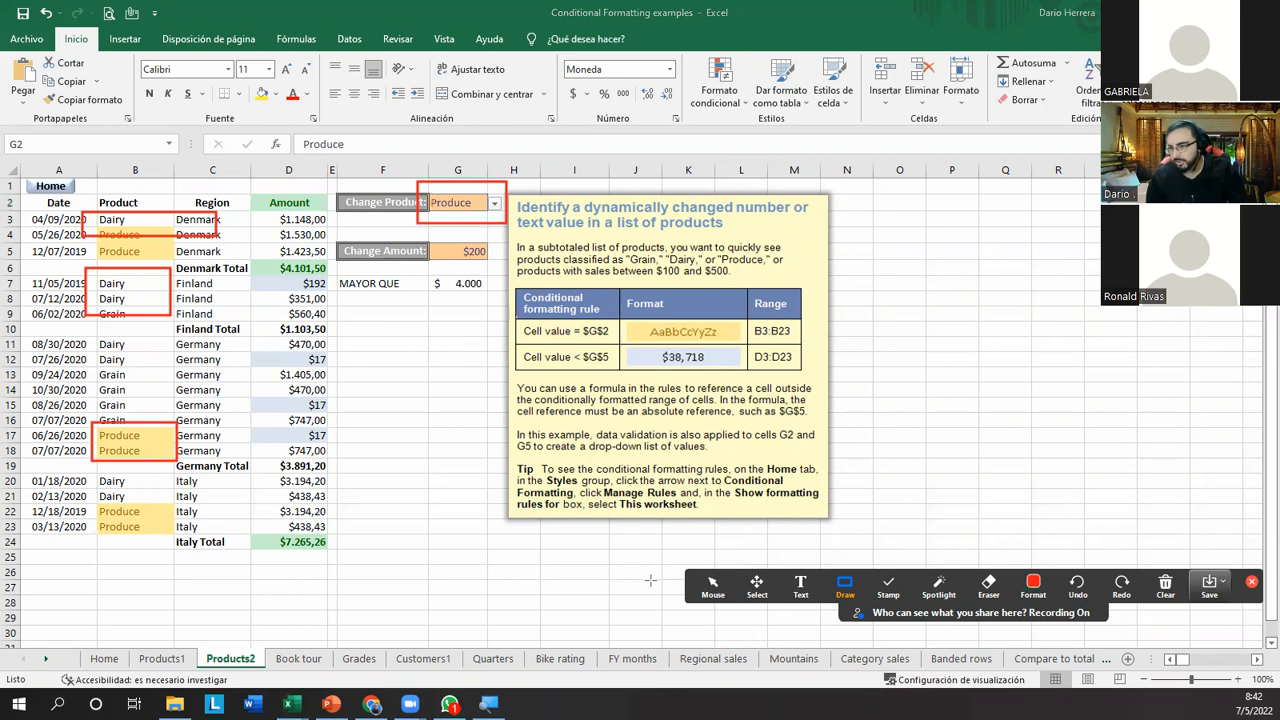
pyautogui.click(1165, 585)
pyautogui.click(712, 585)
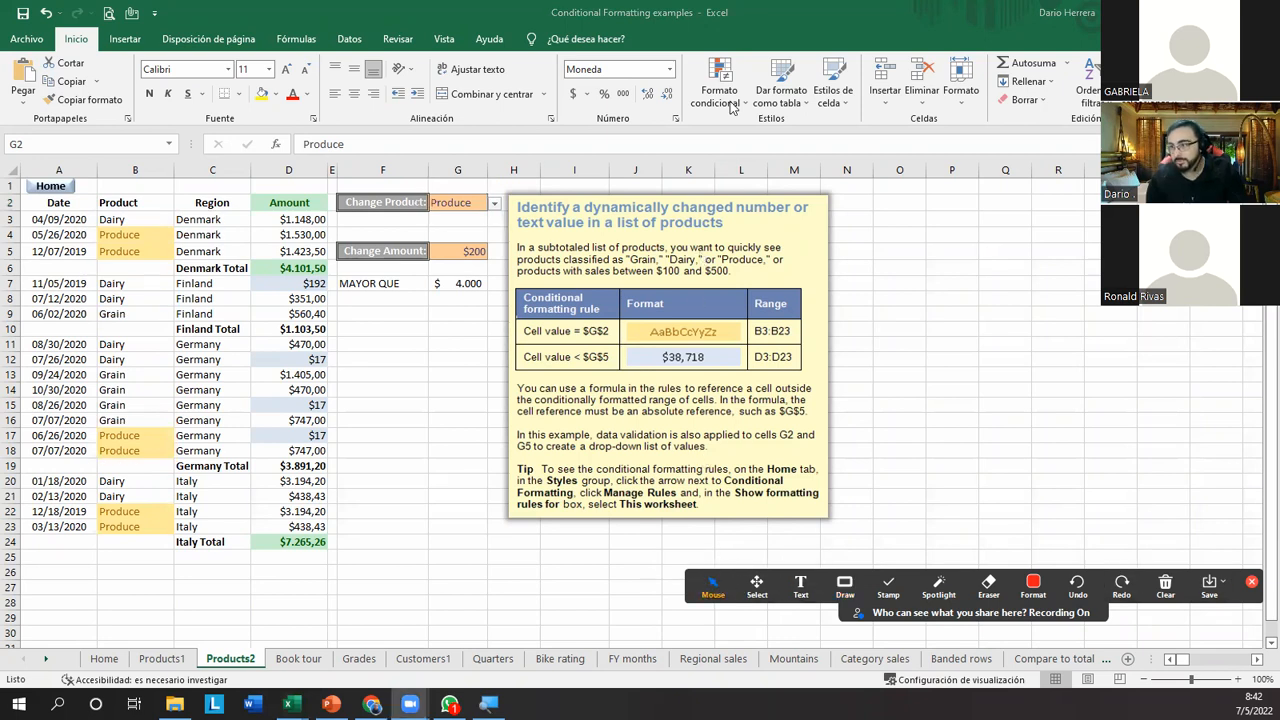
# Start a Texto que contiene highlight rule for the whole Product column B.
pyautogui.click(152, 167)
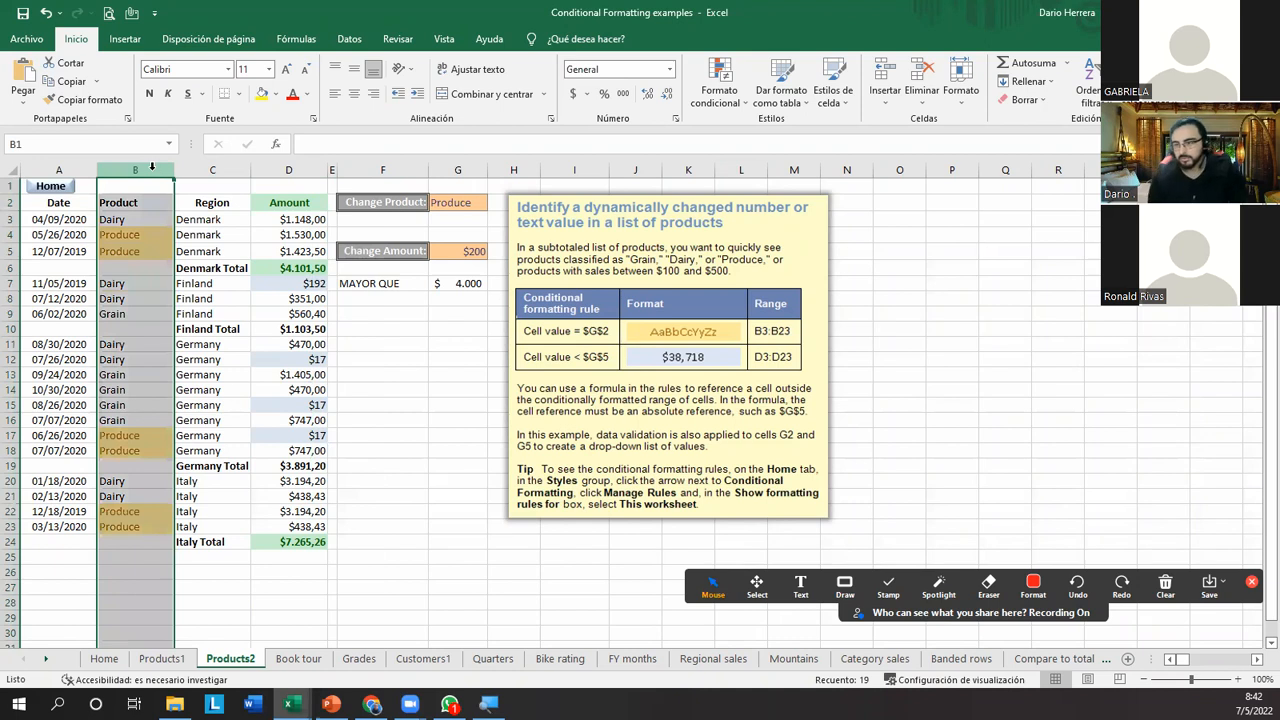
pyautogui.click(719, 97)
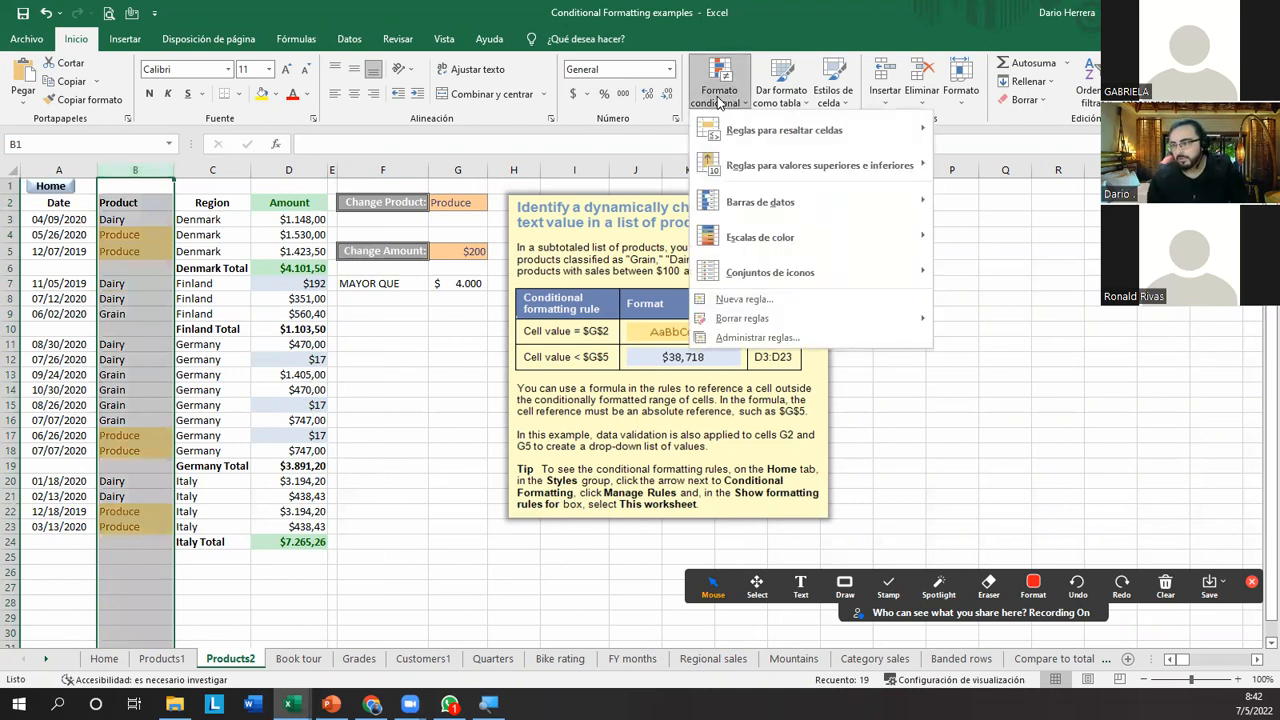
pyautogui.moveTo(752, 131)
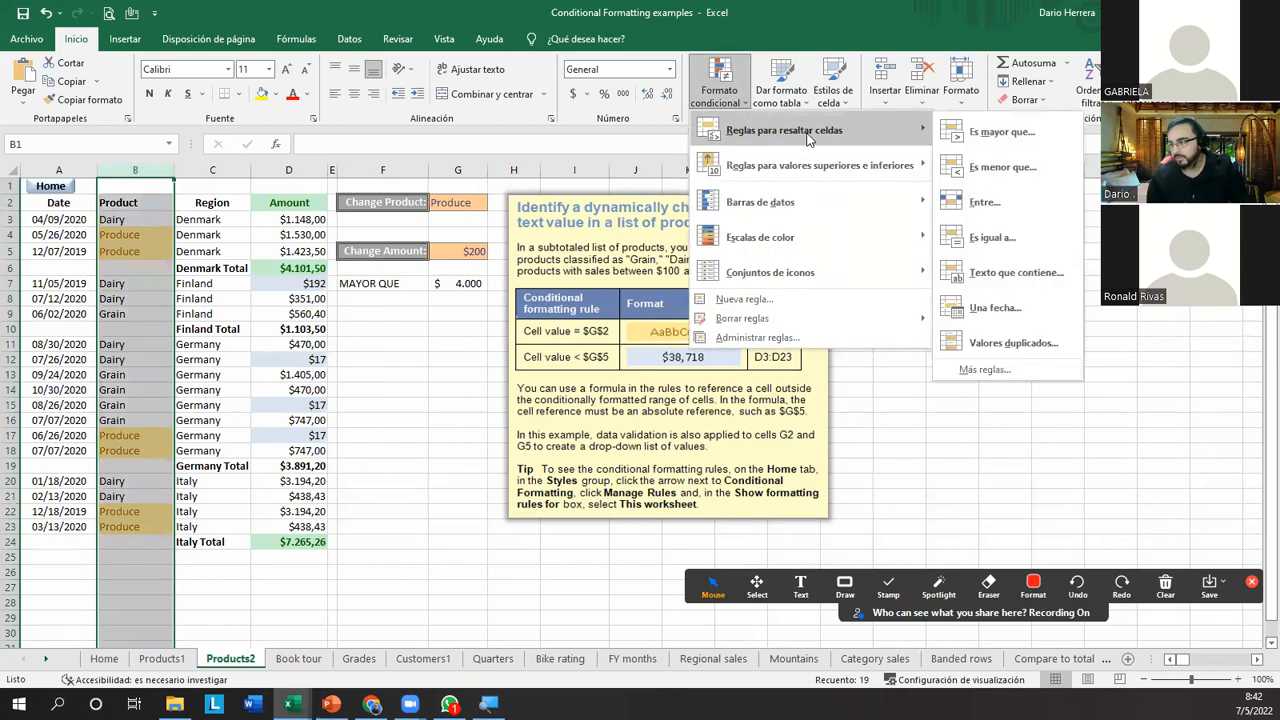
pyautogui.click(1016, 273)
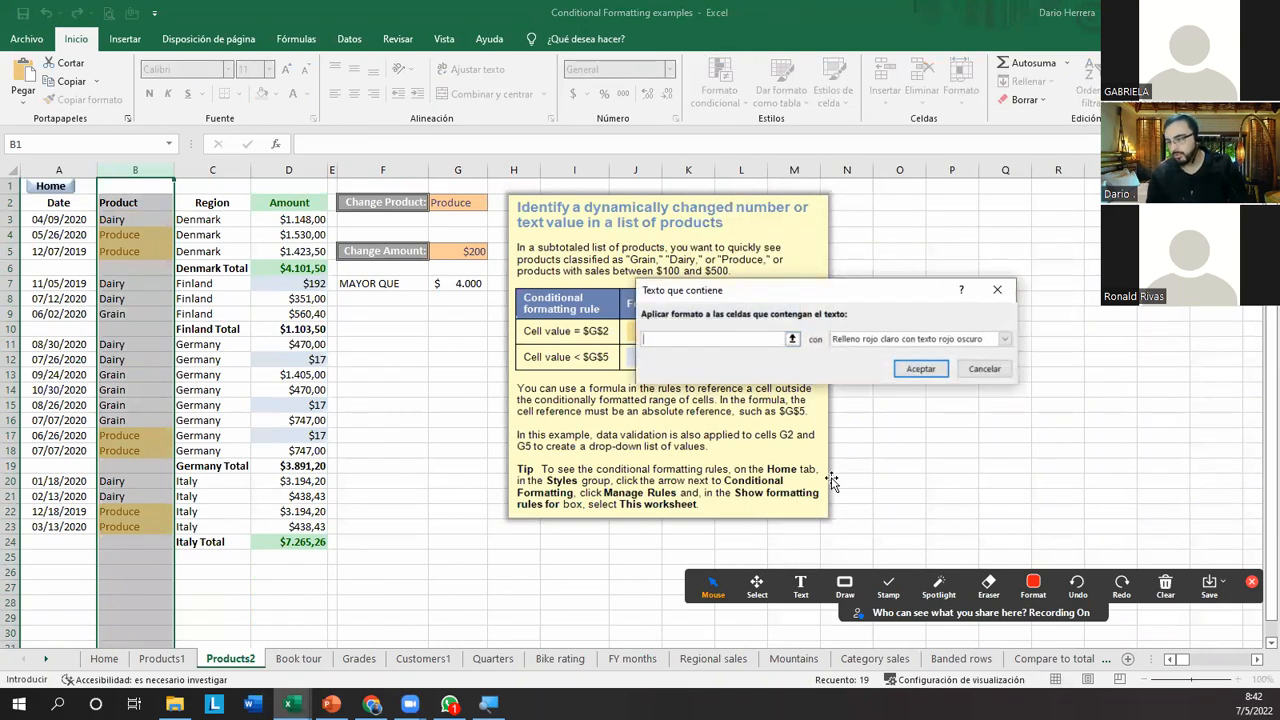
# Outline the rule's cell reference selector, cell G2 and the format choice with red rectangles, and cancel the rule.
pyautogui.click(844, 584)
pyautogui.click(886, 615)
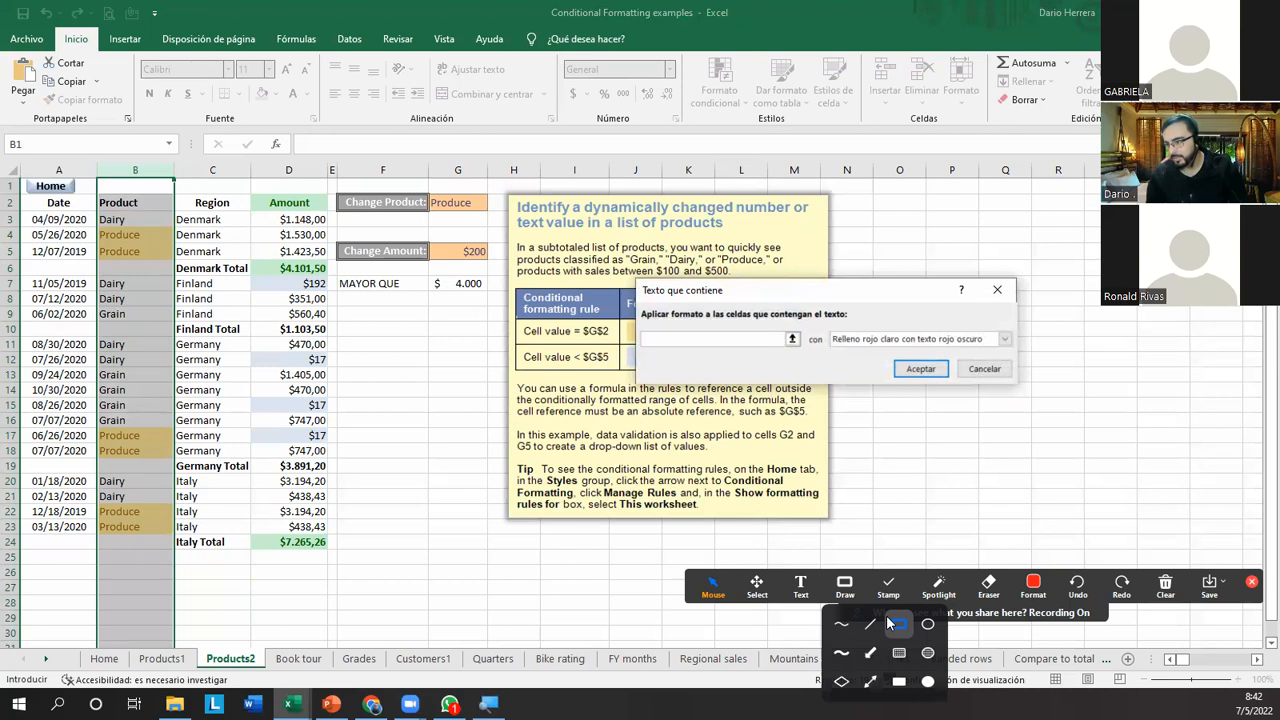
pyautogui.moveTo(780, 325); pyautogui.dragTo(804, 353)
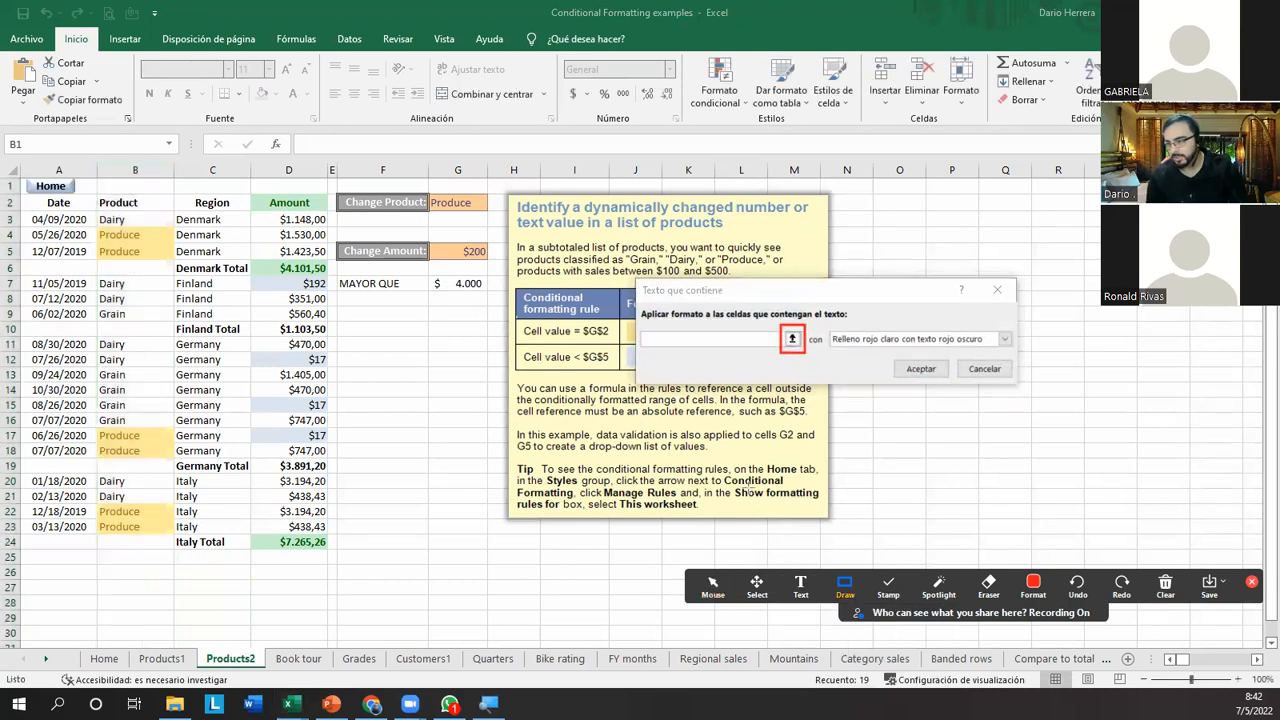
pyautogui.moveTo(423, 184)
pyautogui.mouseDown()
pyautogui.moveTo(440, 204)
pyautogui.moveTo(496, 220)
pyautogui.mouseUp()
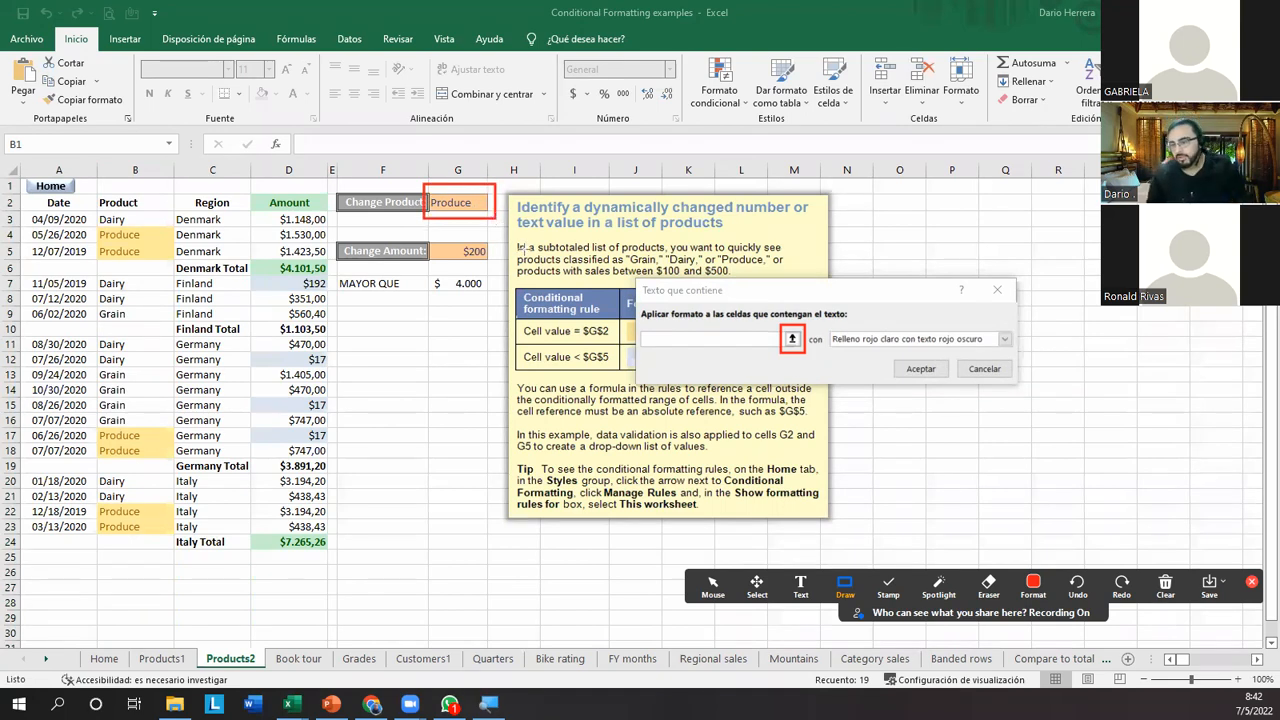
pyautogui.moveTo(817, 317)
pyautogui.mouseDown()
pyautogui.moveTo(857, 349)
pyautogui.moveTo(1022, 362)
pyautogui.mouseUp()
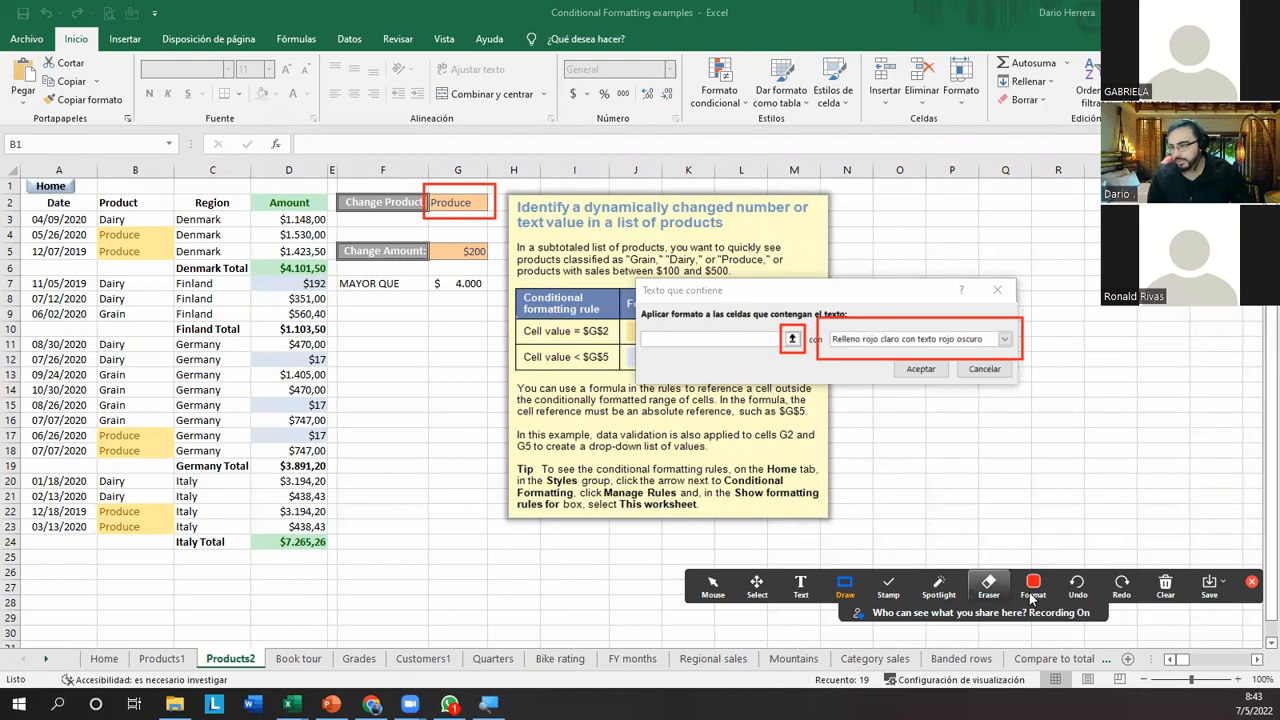
pyautogui.click(984, 369)
# Set the Change Product selector in G2 to Dairy and point out the Product entries in B3:B23.
pyautogui.click(447, 203)
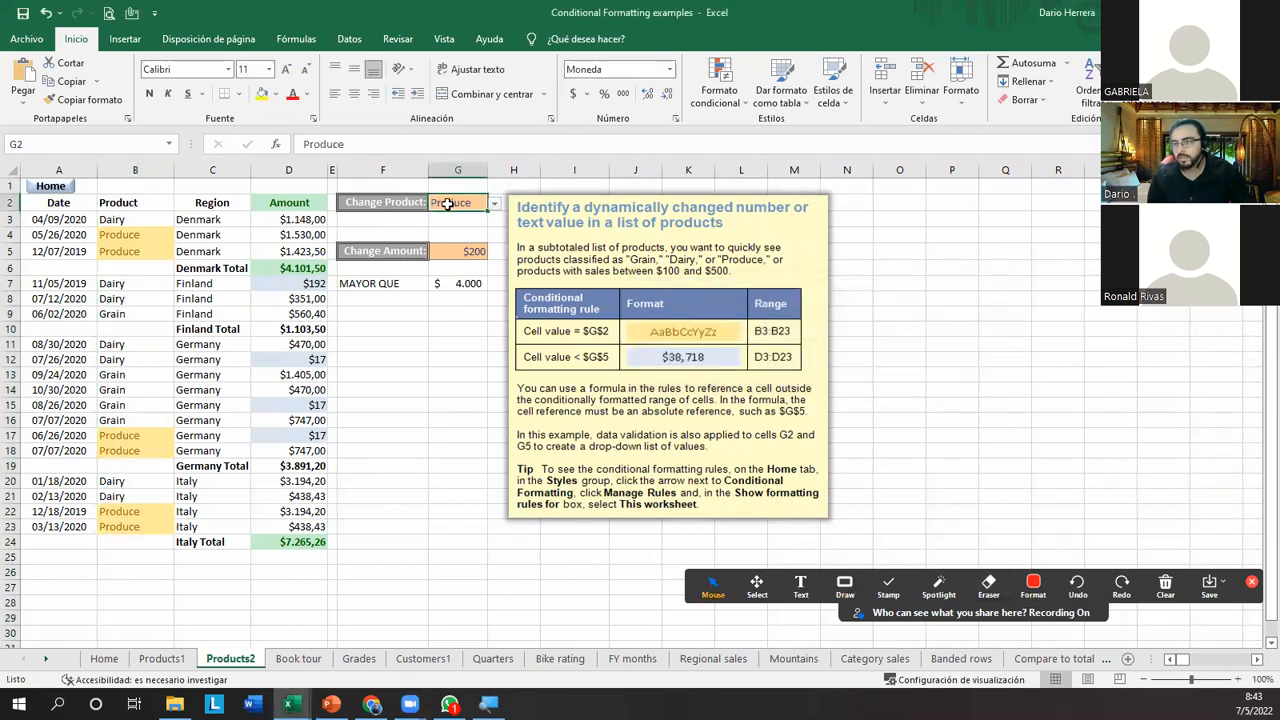
pyautogui.click(493, 204)
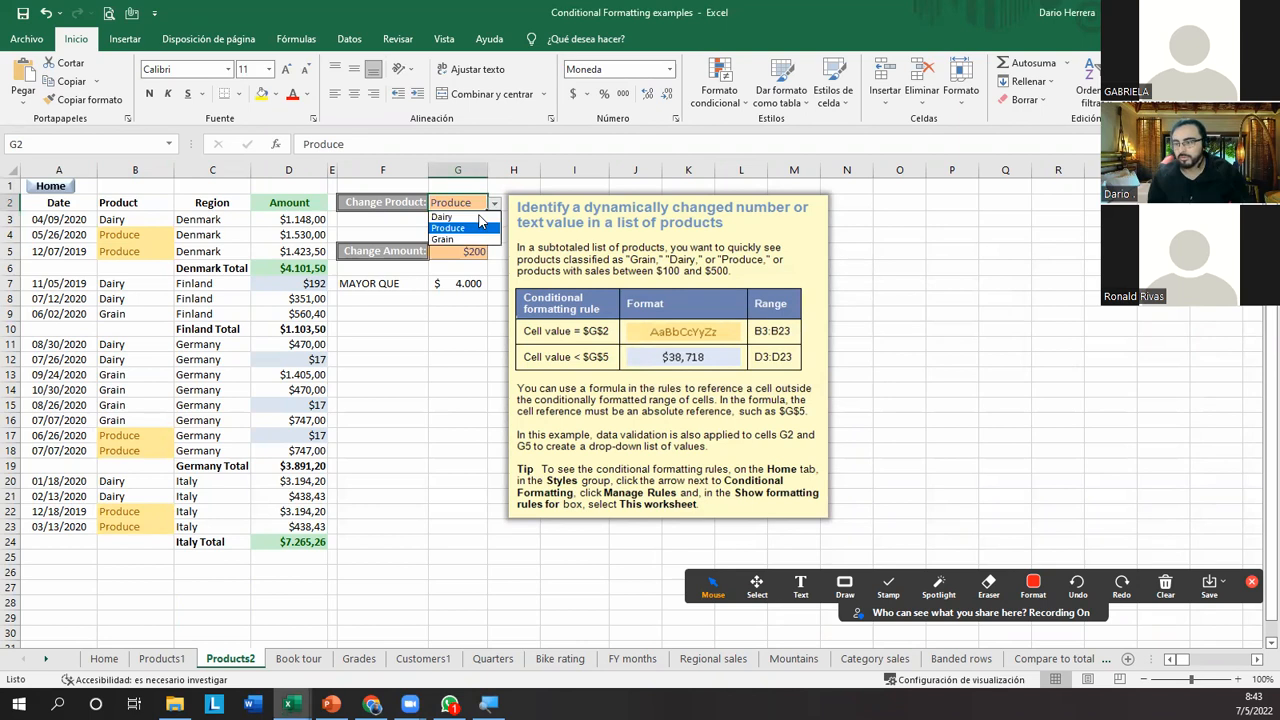
pyautogui.click(441, 217)
pyautogui.moveTo(140, 222); pyautogui.dragTo(141, 540)
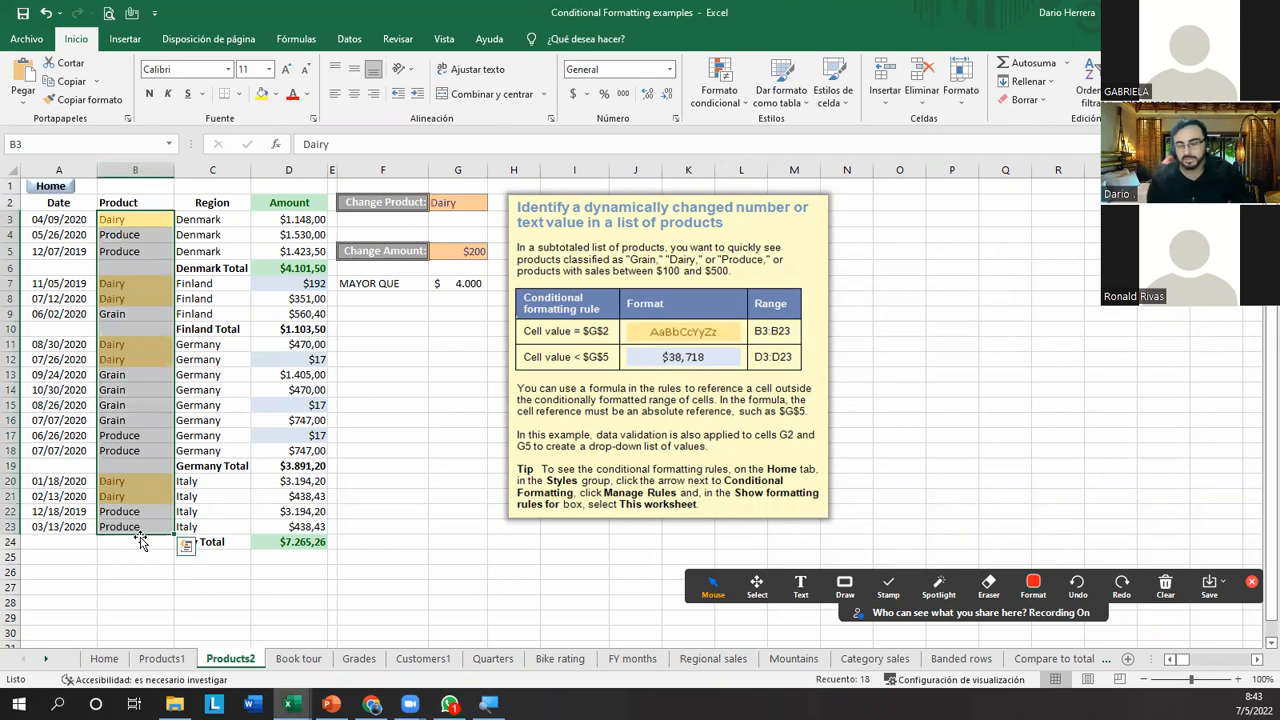
pyautogui.click(372, 405)
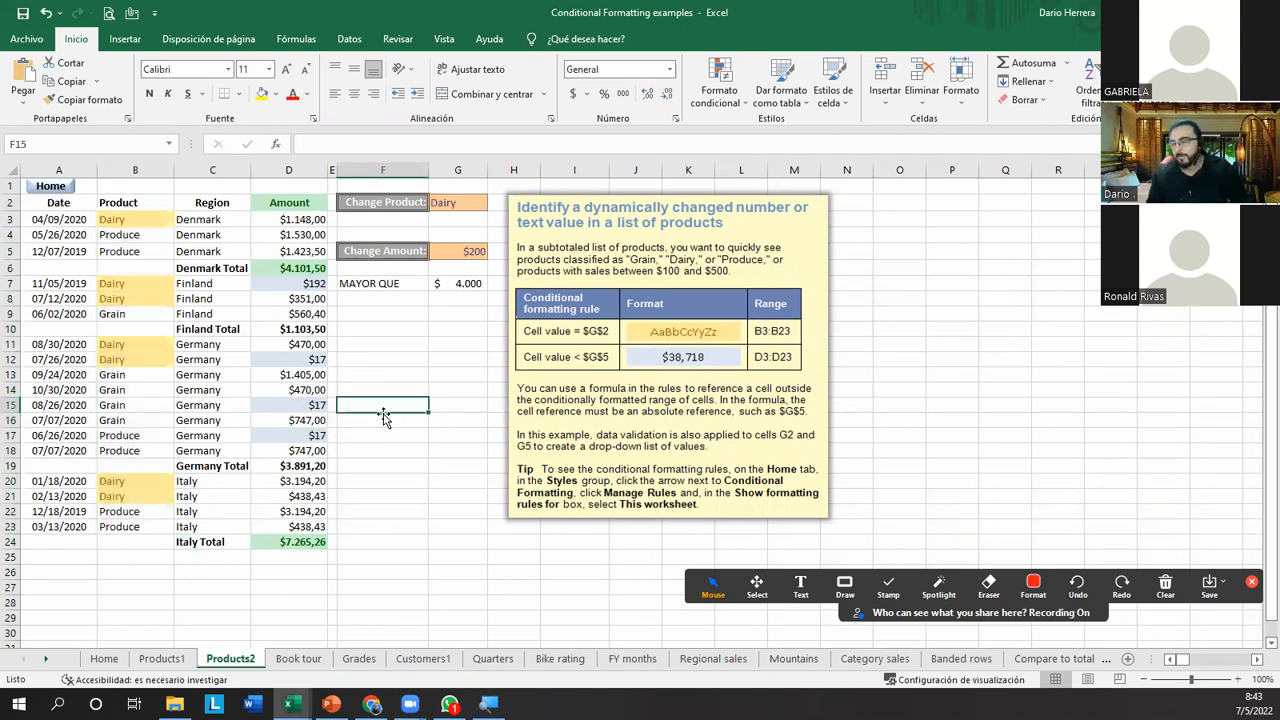
# Start a new formatting rule on G2 that formats only cells containing a given value, and show its comparison operators.
pyautogui.click(450, 202)
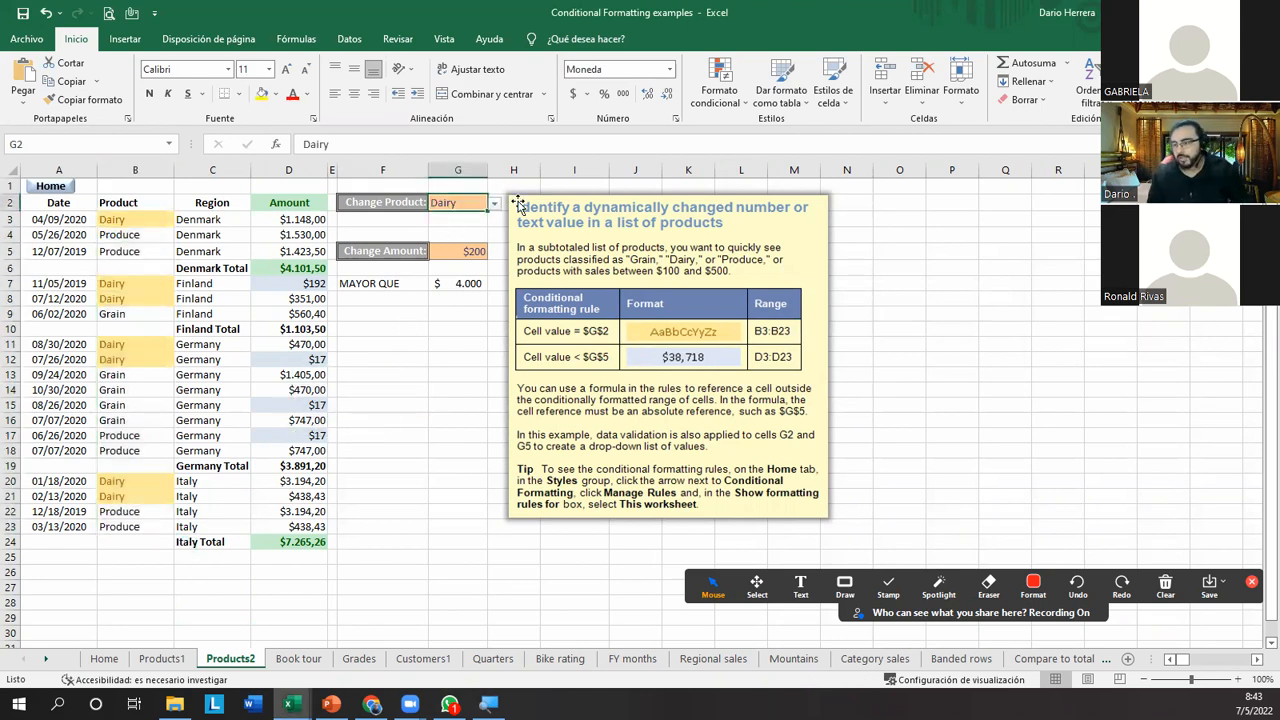
pyautogui.click(722, 104)
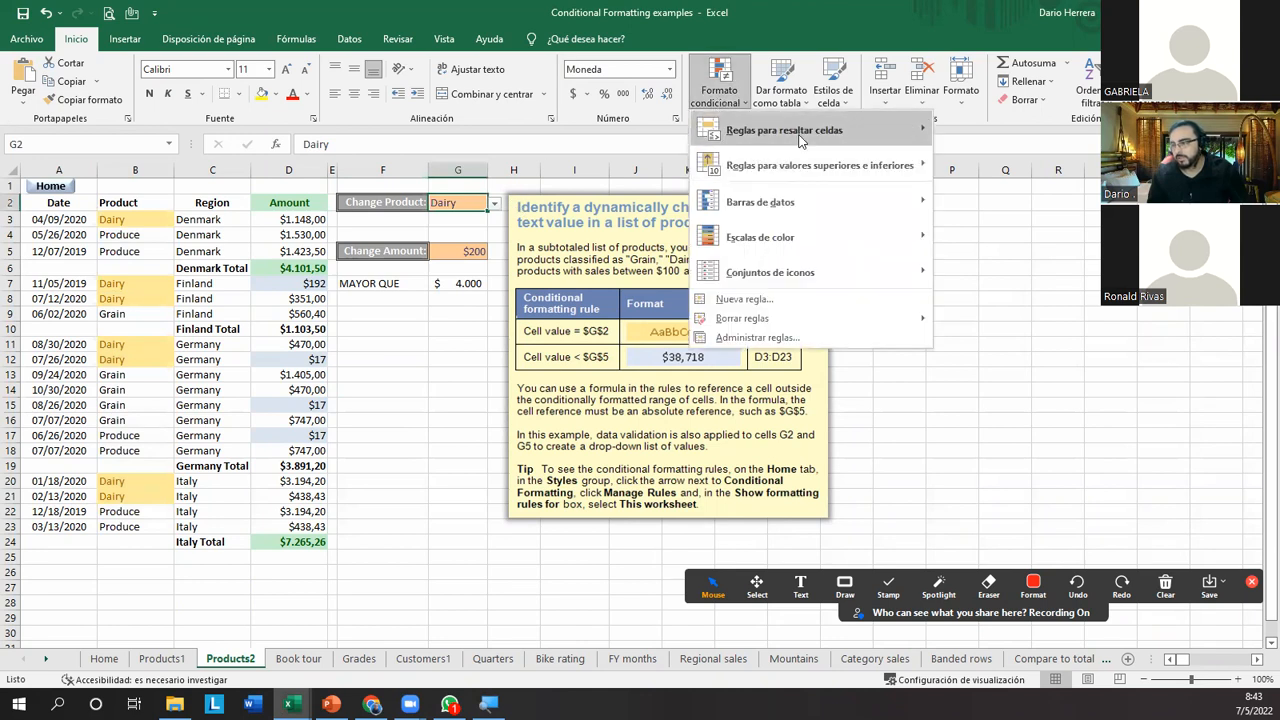
pyautogui.moveTo(800, 132)
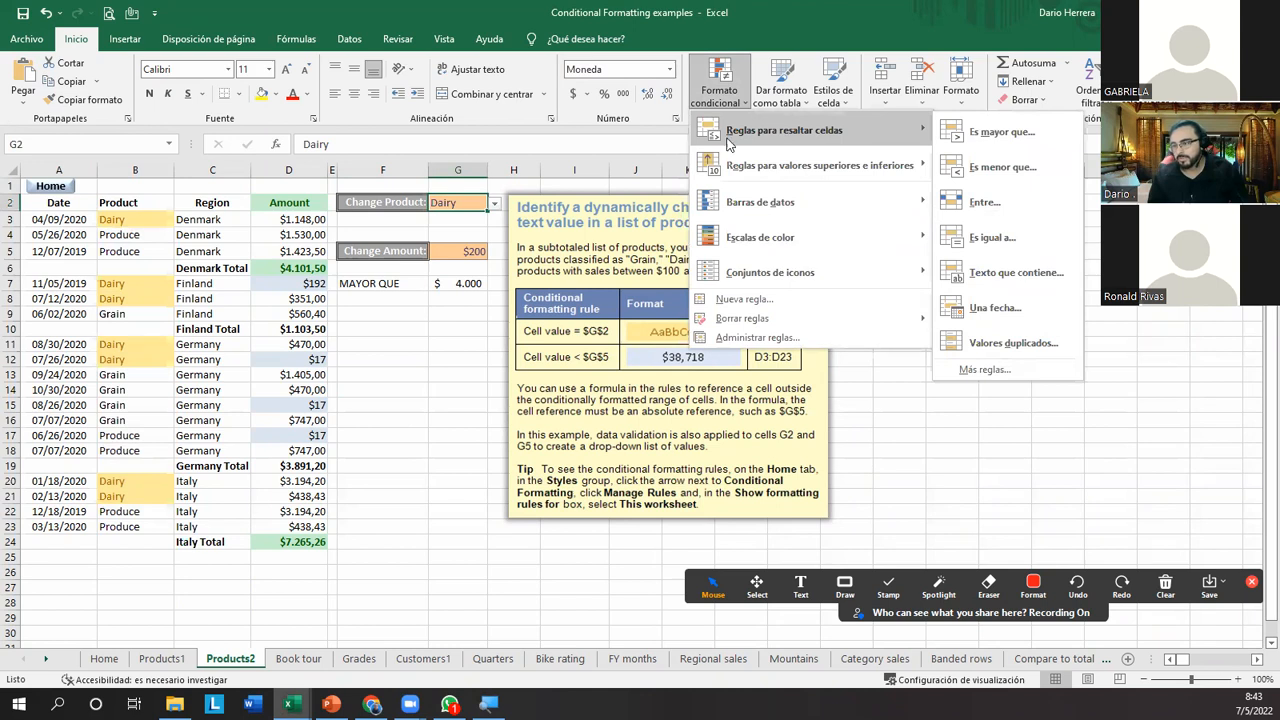
pyautogui.click(752, 298)
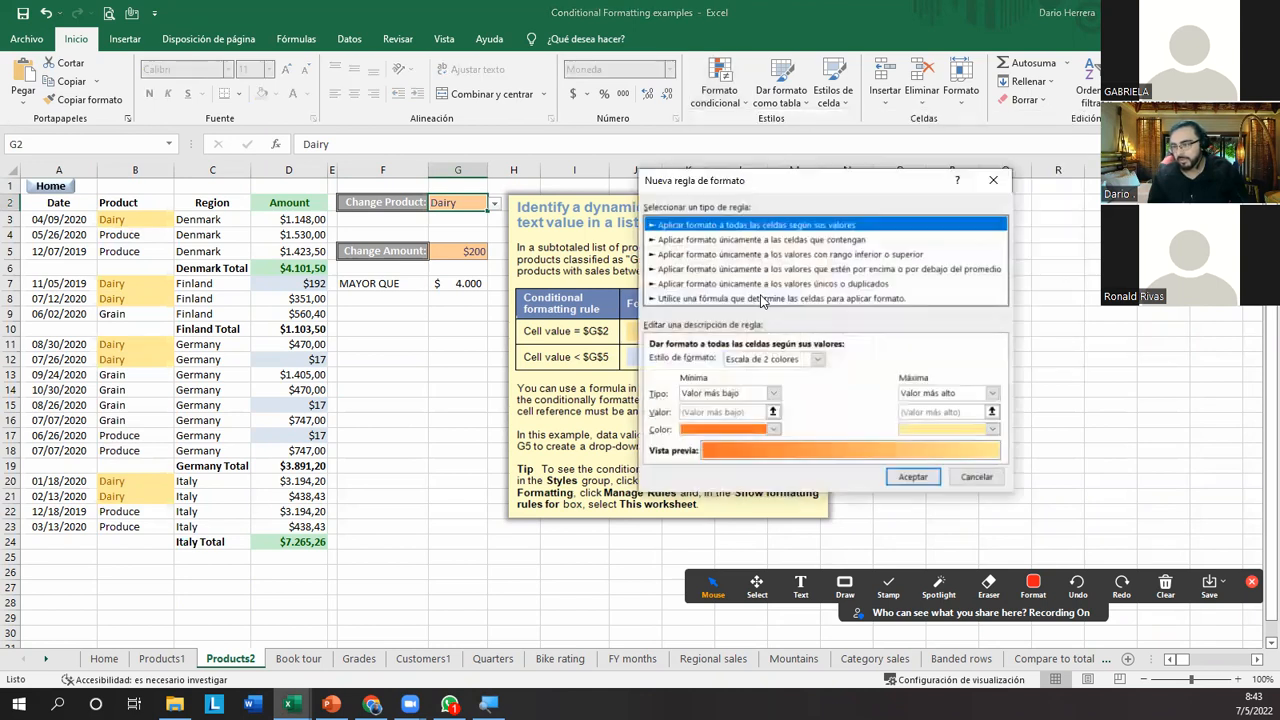
pyautogui.click(702, 241)
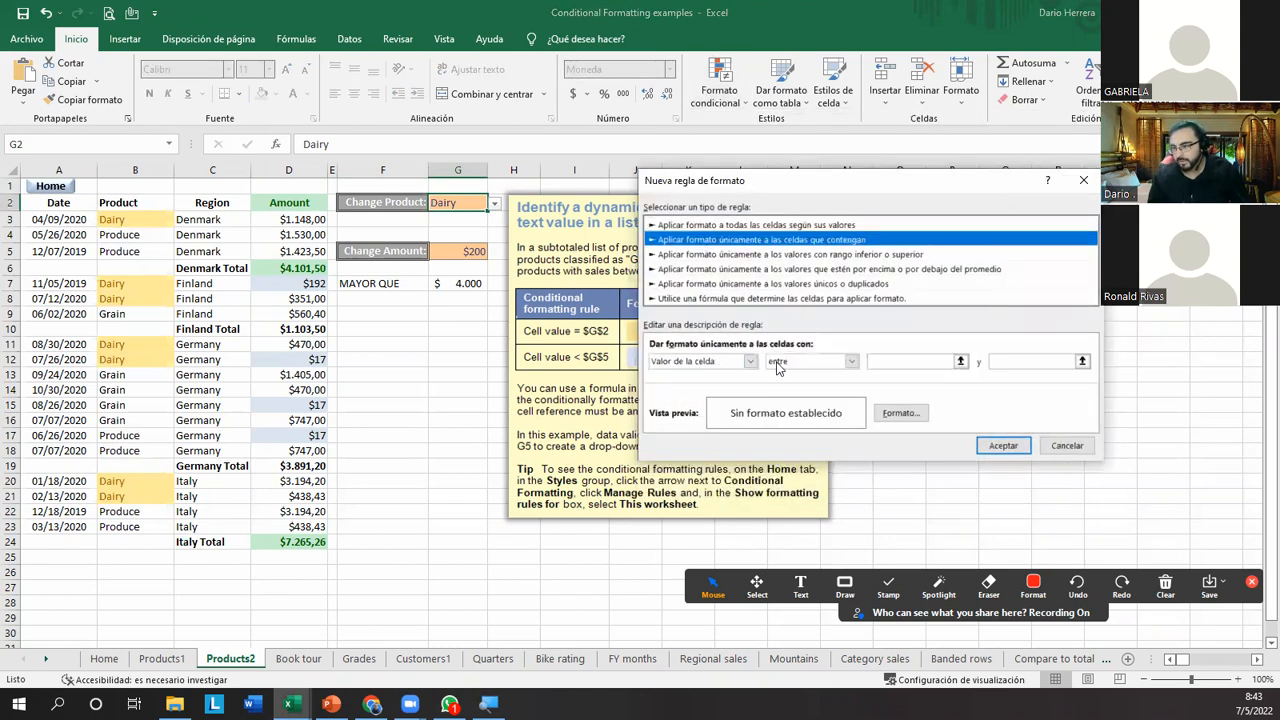
pyautogui.click(833, 362)
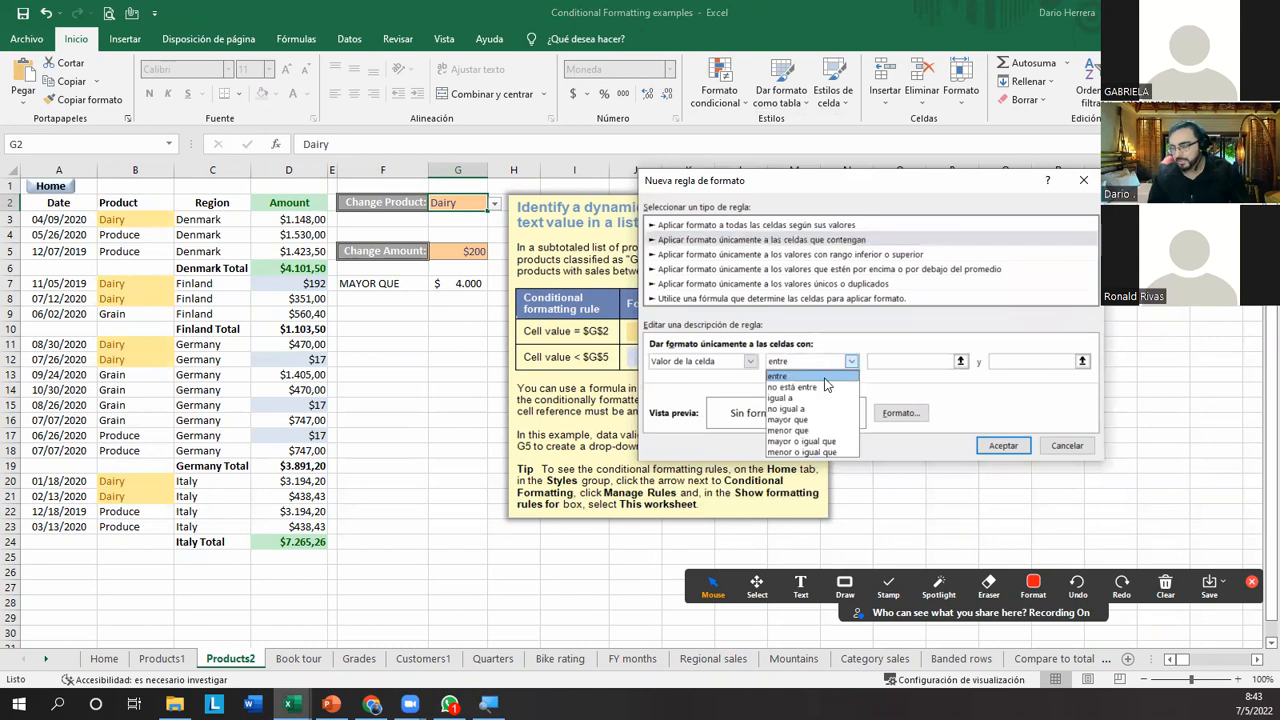
# Set the new rule's condition to Texto específico with the operator que no contiene.
pyautogui.click(718, 368)
pyautogui.click(720, 366)
pyautogui.click(716, 390)
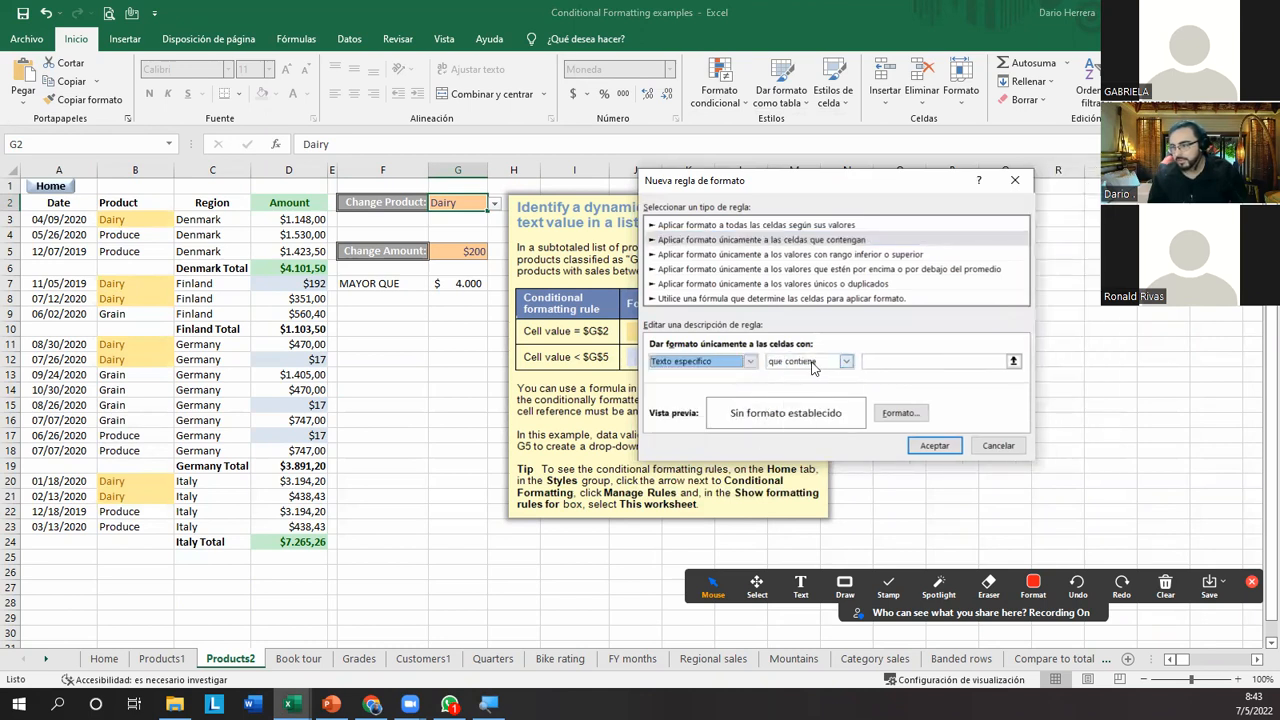
pyautogui.click(812, 364)
pyautogui.click(822, 386)
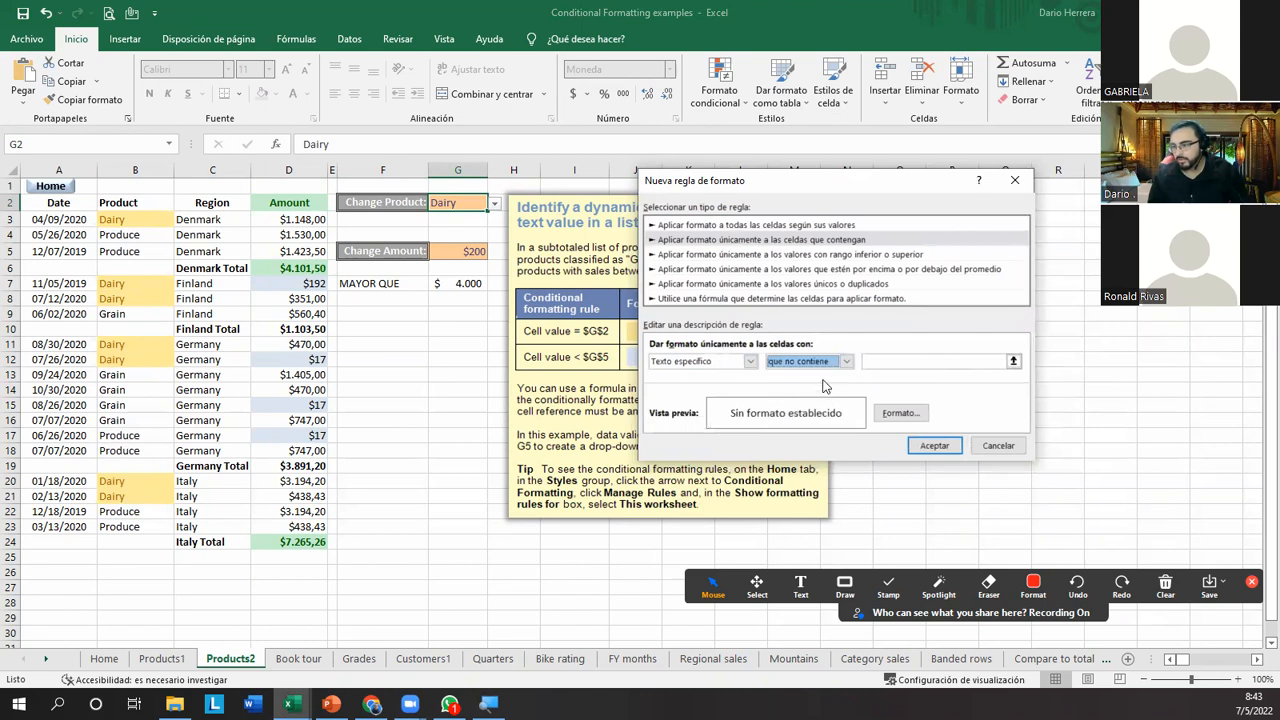
pyautogui.click(826, 364)
pyautogui.click(935, 379)
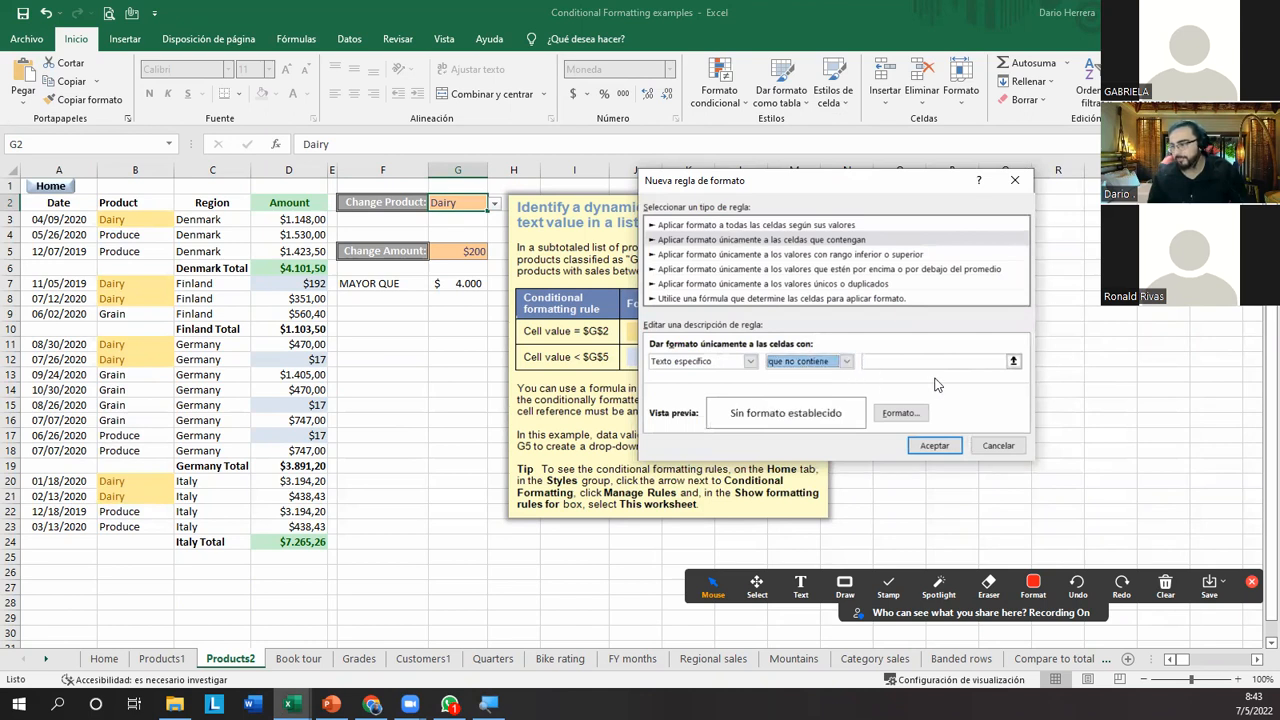
# Outline the rule's reference selector and cell G2 in red, clear the drawings, and cancel the new rule.
pyautogui.click(844, 584)
pyautogui.click(889, 616)
pyautogui.moveTo(1001, 346); pyautogui.dragTo(1025, 376)
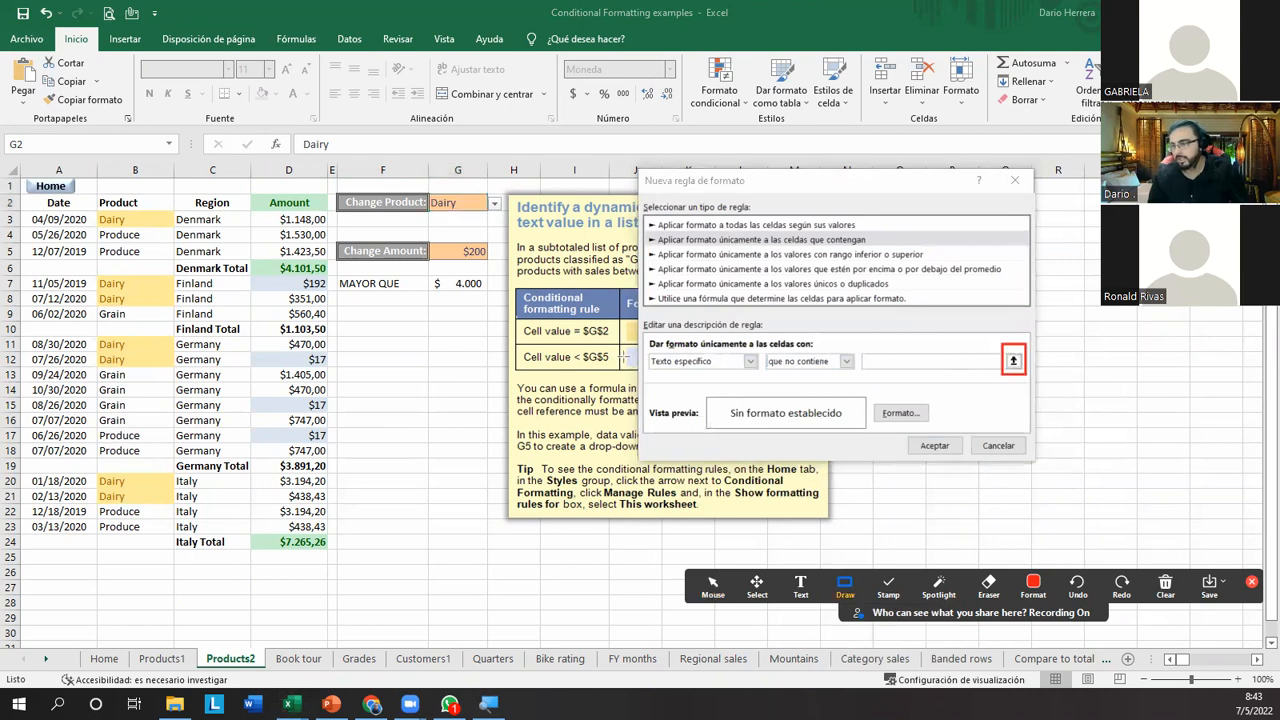
pyautogui.moveTo(424, 190); pyautogui.dragTo(499, 218)
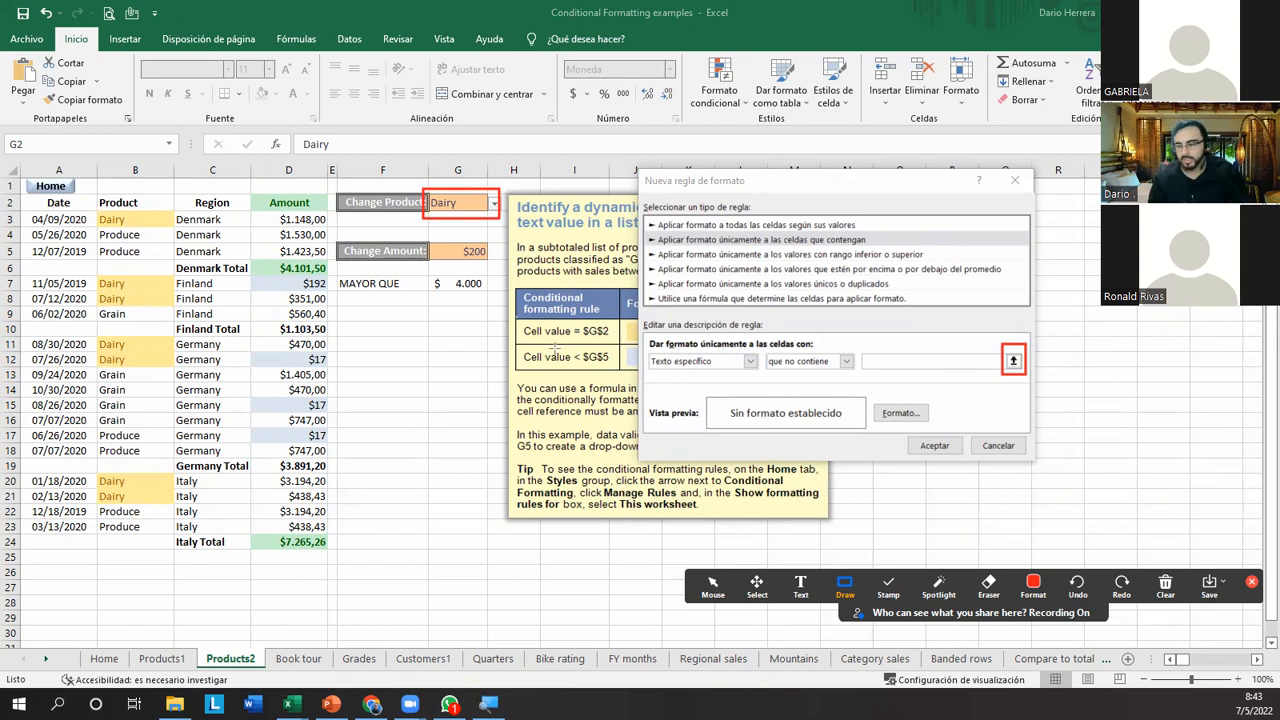
pyautogui.click(713, 584)
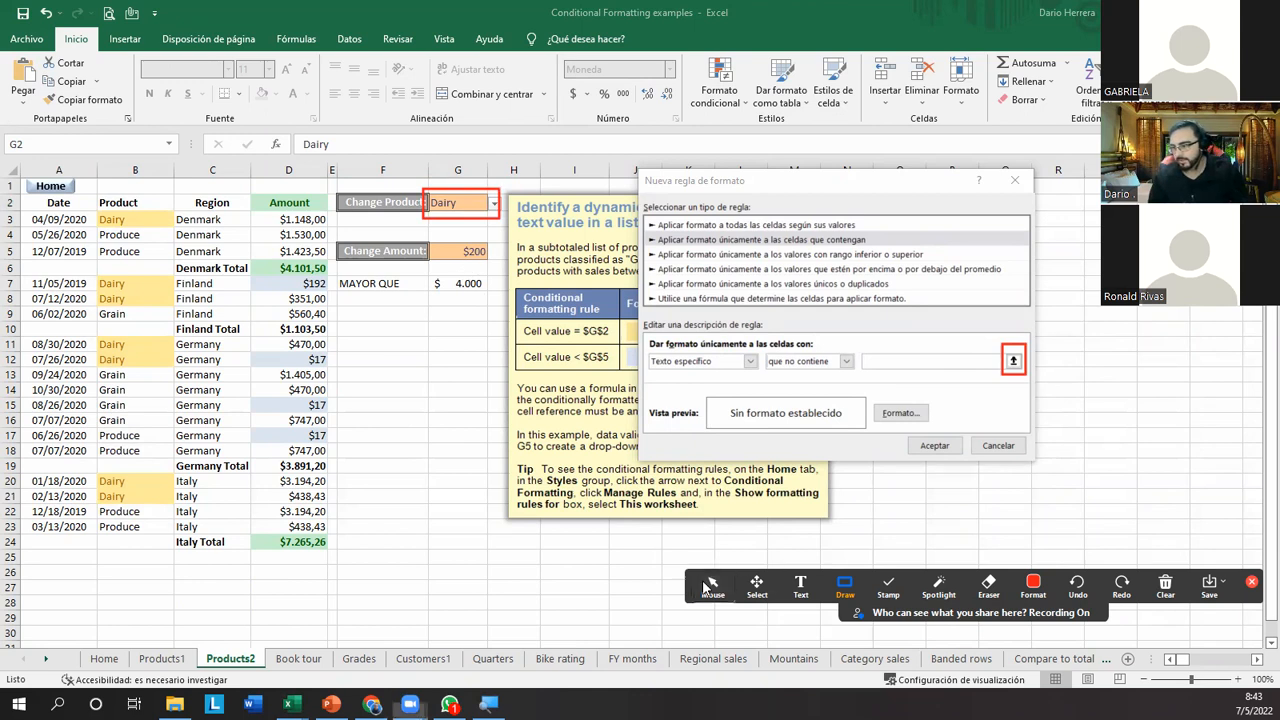
pyautogui.click(1164, 594)
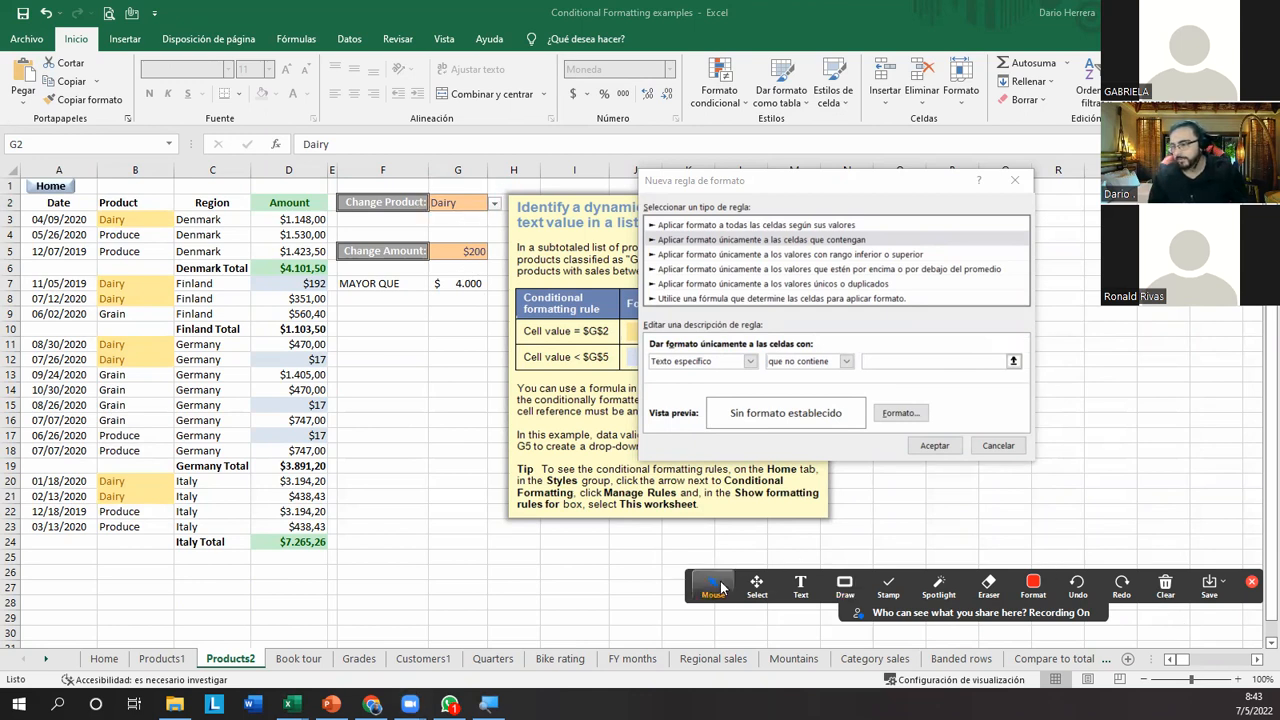
pyautogui.click(998, 445)
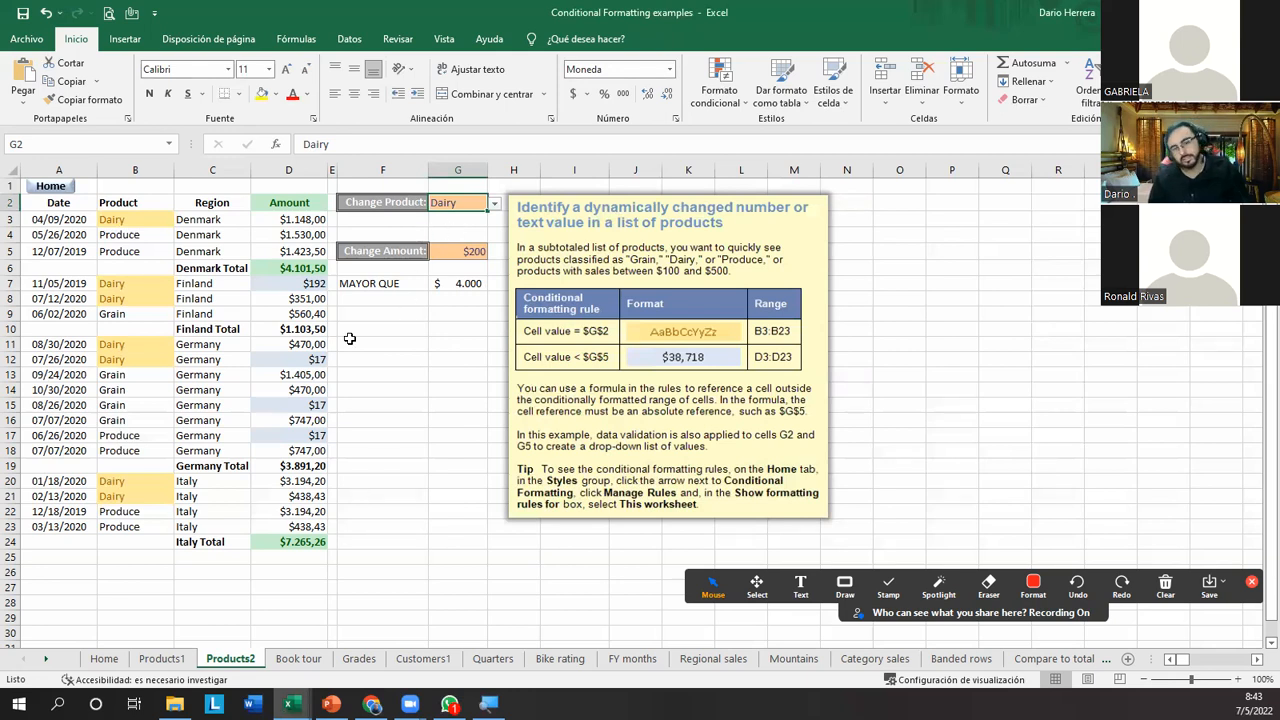
# Open the Book tour sheet and shift the explanatory picture slightly away from the table.
pyautogui.click(311, 657)
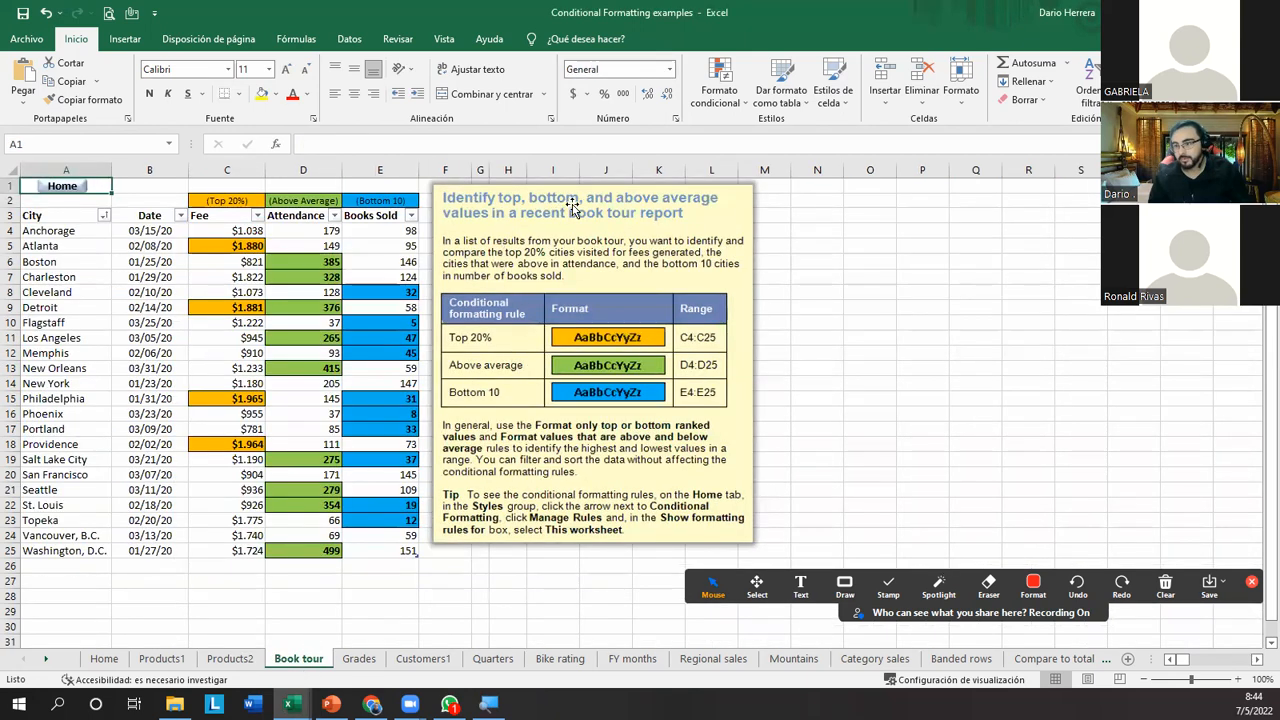
pyautogui.moveTo(581, 200); pyautogui.dragTo(597, 201)
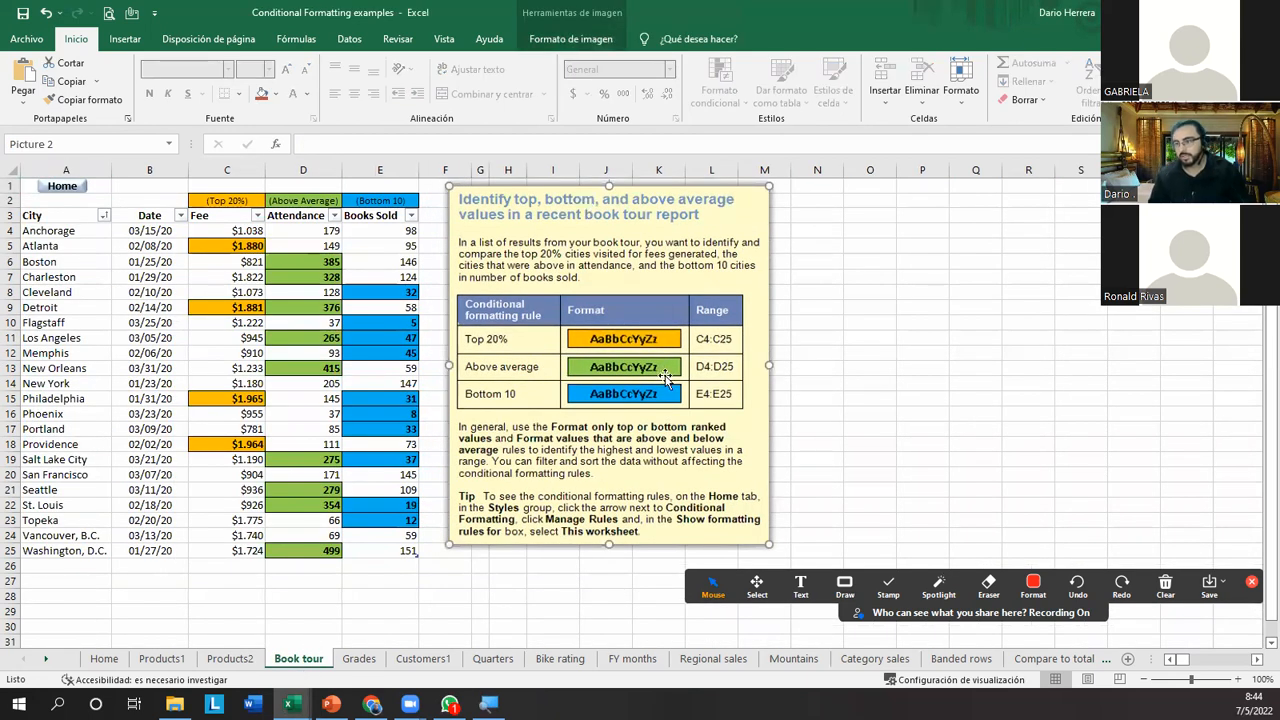
pyautogui.click(316, 350)
# Show the table design options and the conditional formatting highlight rules for fee cell C8.
pyautogui.click(566, 39)
pyautogui.click(235, 292)
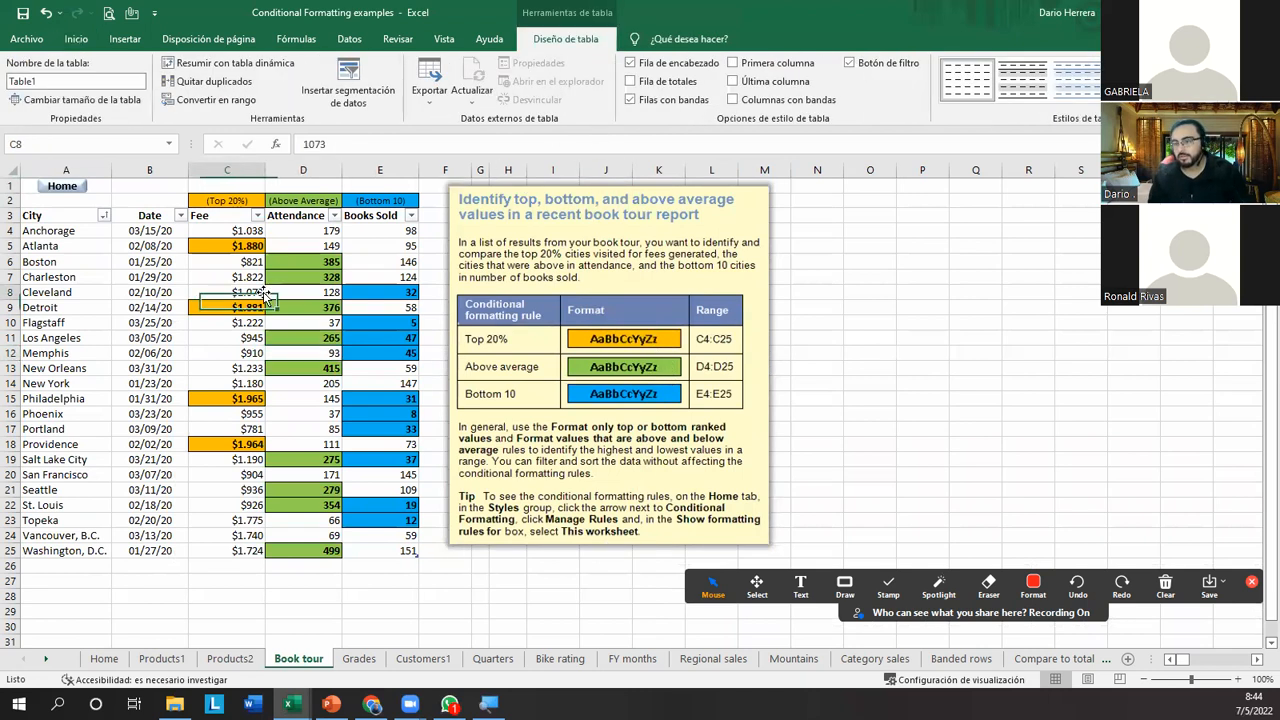
pyautogui.click(76, 39)
pyautogui.click(719, 88)
pyautogui.moveTo(850, 130)
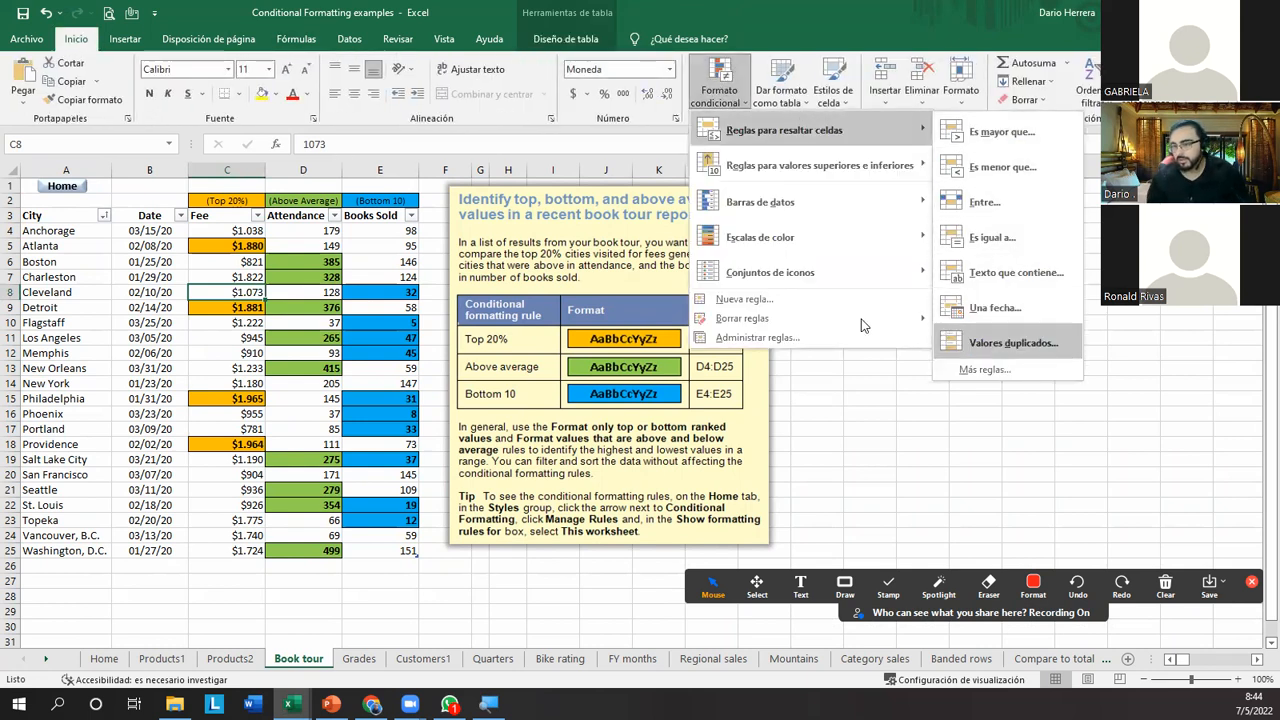
pyautogui.click(163, 295)
# Apply a duplicate values highlight rule to cities A4:A25 with the format Relleno rojo claro con texto rojo oscuro.
pyautogui.moveTo(78, 232); pyautogui.dragTo(76, 545)
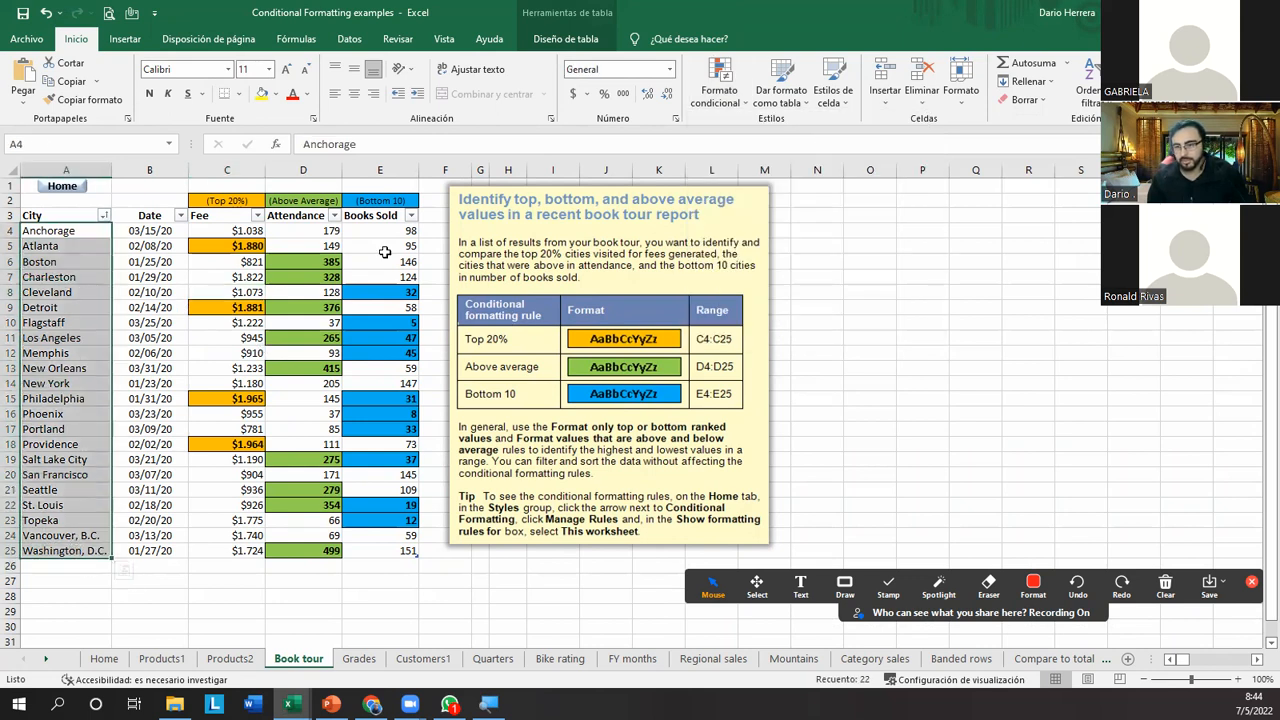
pyautogui.click(733, 97)
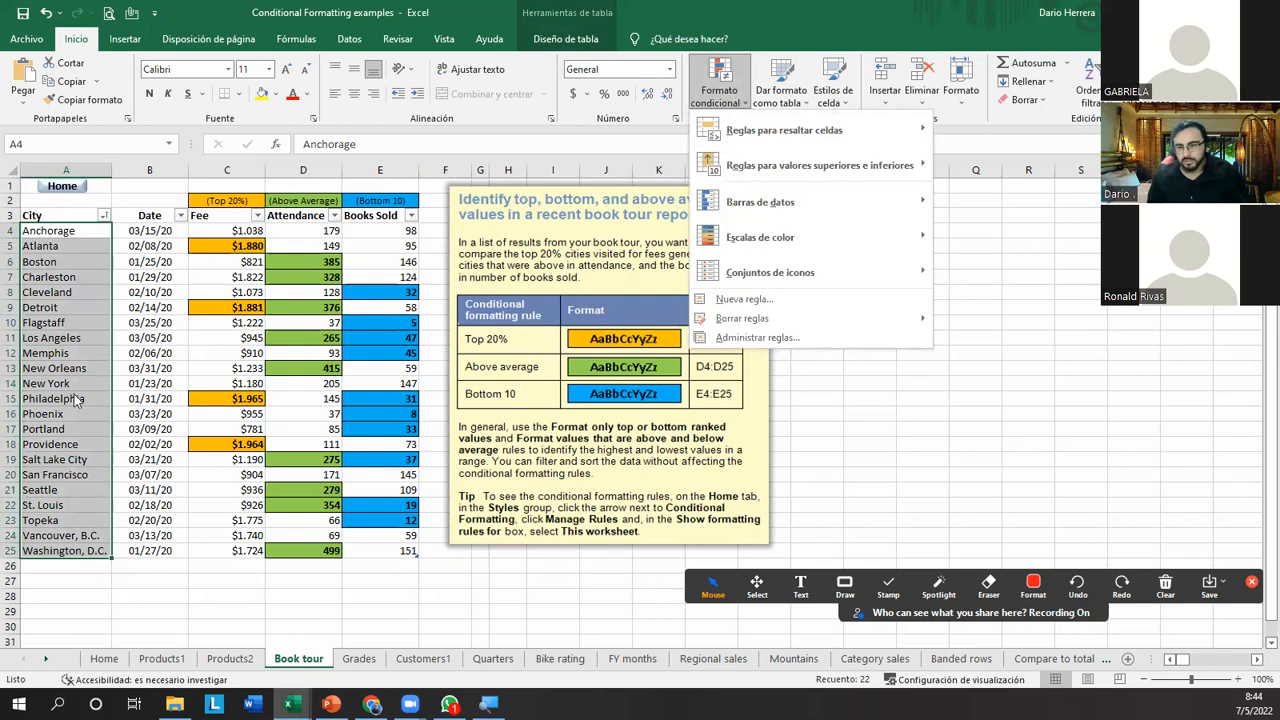
pyautogui.click(255, 668)
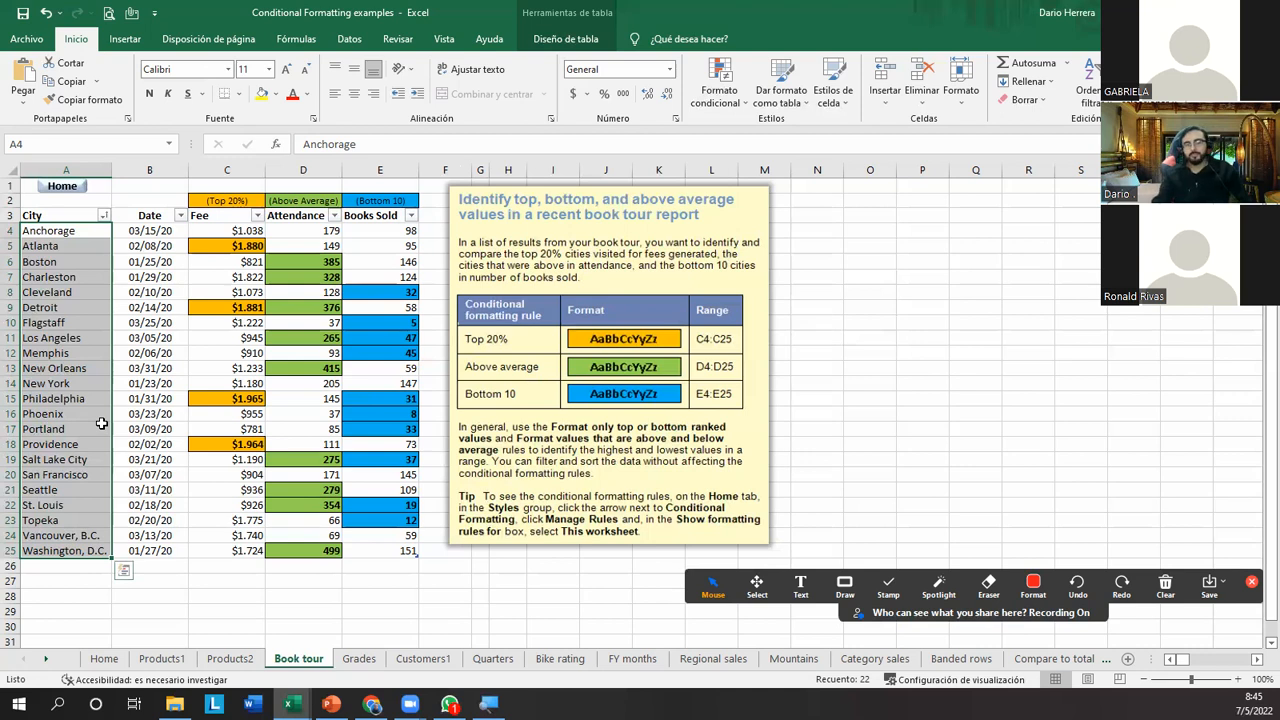
pyautogui.click(724, 104)
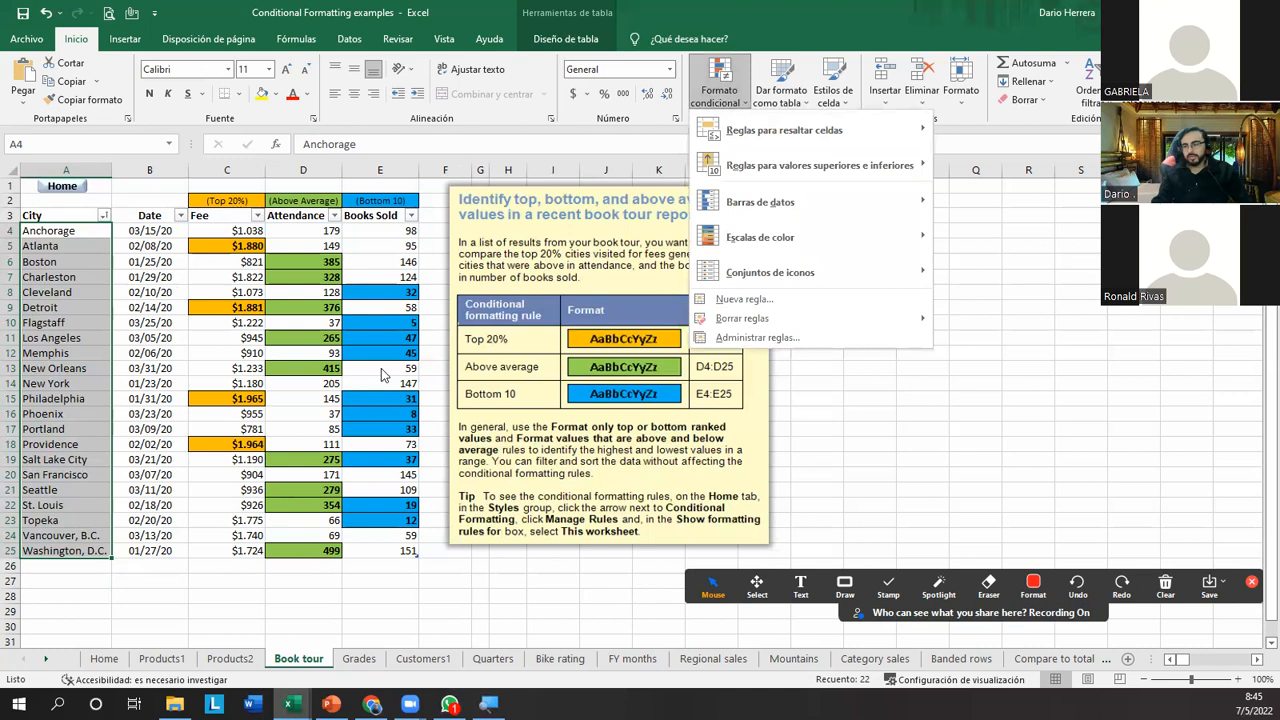
pyautogui.moveTo(858, 131)
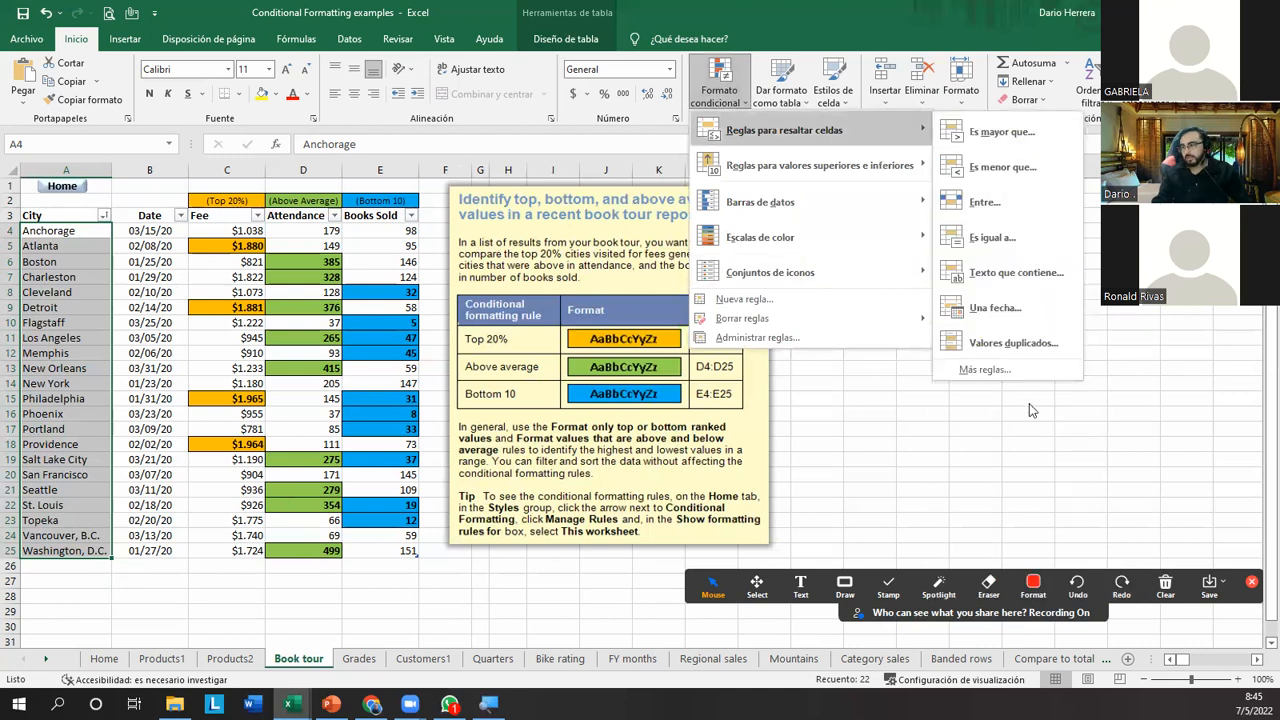
pyautogui.click(1014, 344)
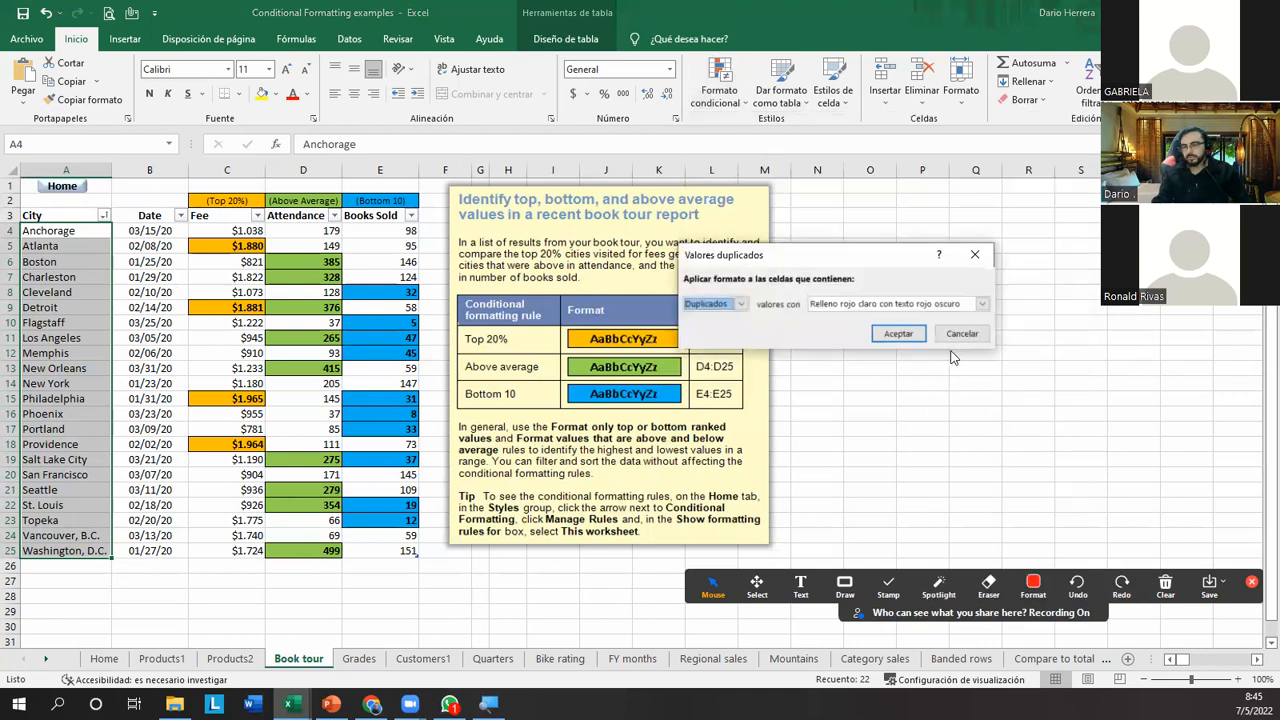
pyautogui.click(741, 303)
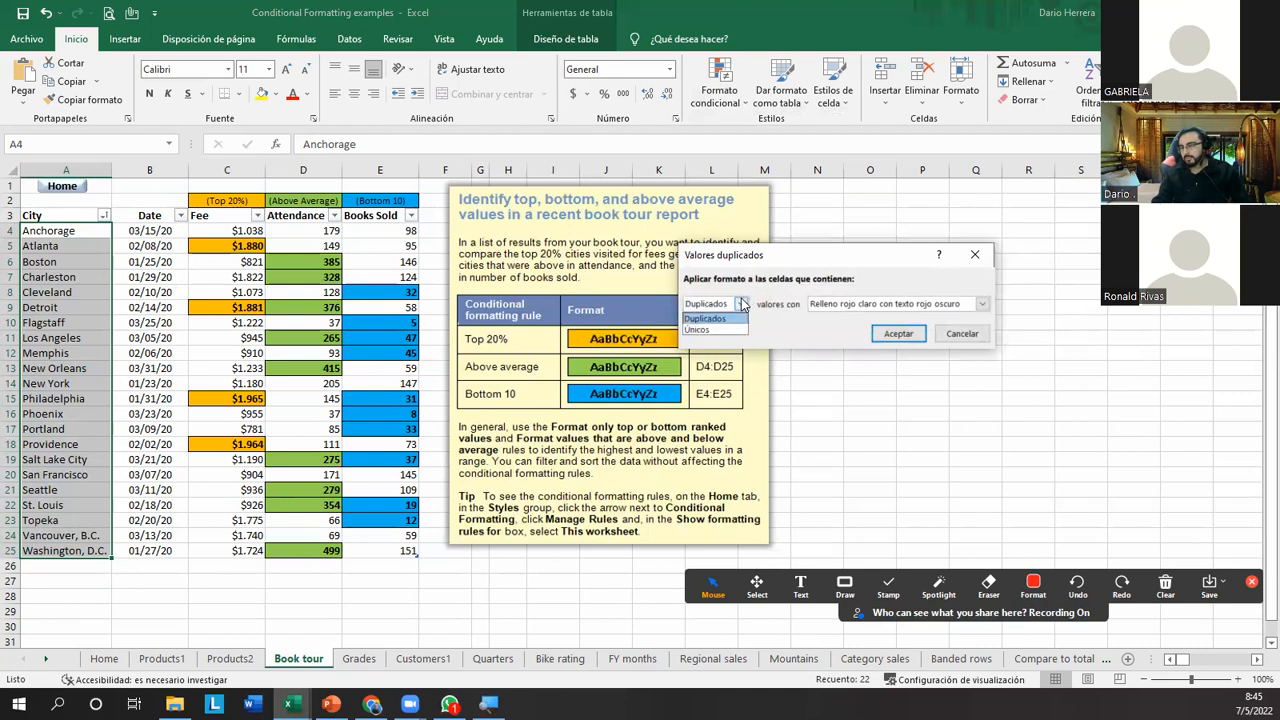
pyautogui.click(733, 319)
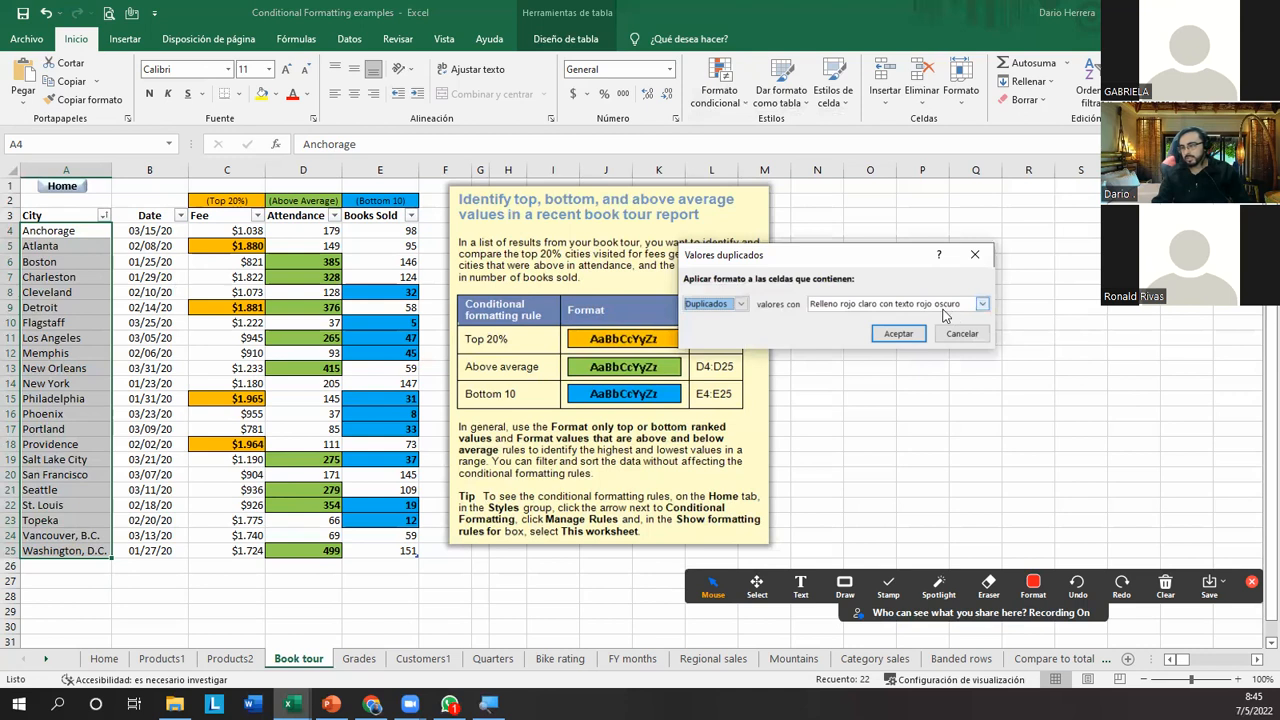
pyautogui.click(888, 333)
pyautogui.click(143, 411)
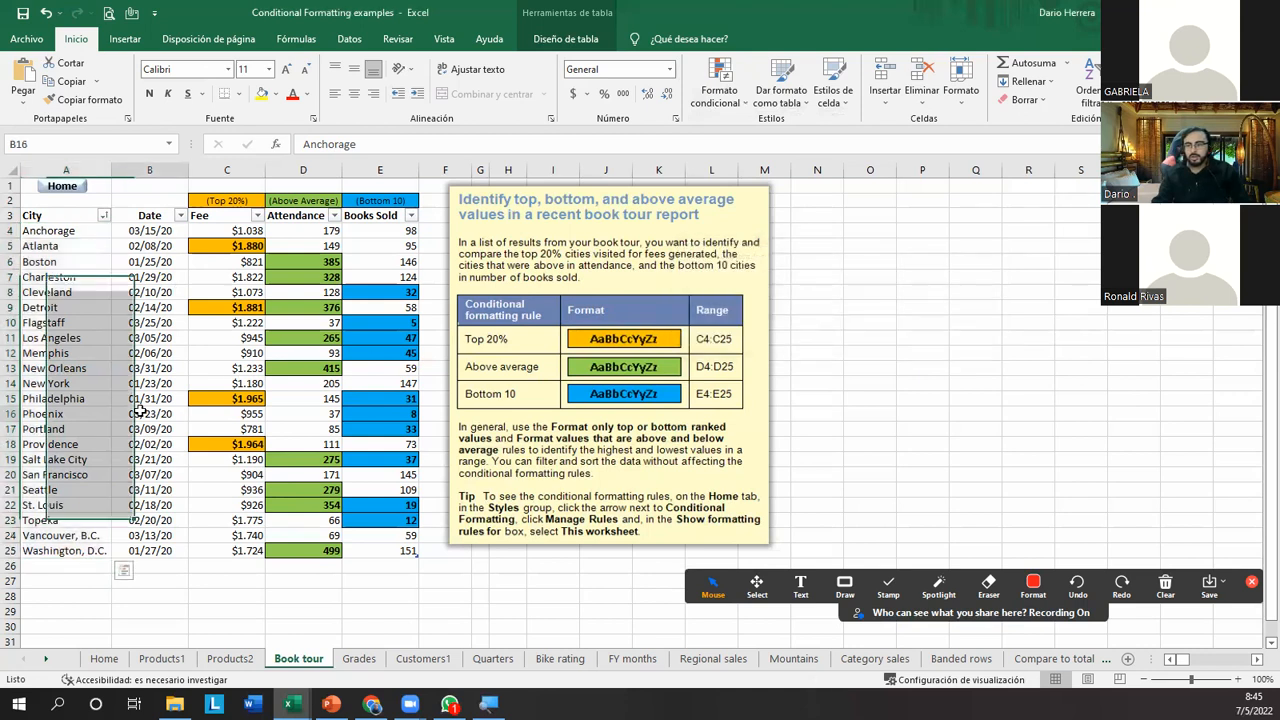
# Copy the Memphis entry from A12 over the city in A11 to create a duplicate.
pyautogui.moveTo(63, 230); pyautogui.dragTo(66, 551)
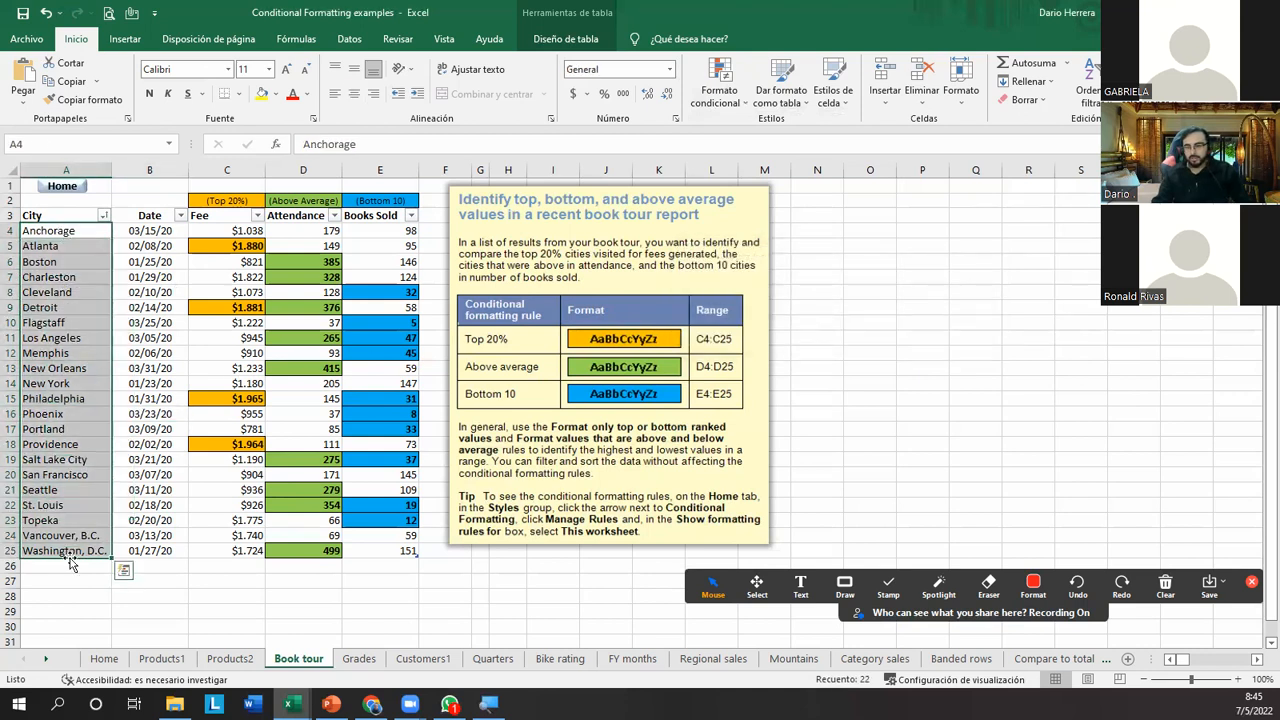
pyautogui.click(62, 356)
pyautogui.press('Up')
pyautogui.hotkey('shift', 'Down')
pyautogui.hotkey('ctrl', 'c')
pyautogui.hotkey('ctrl', 'v')
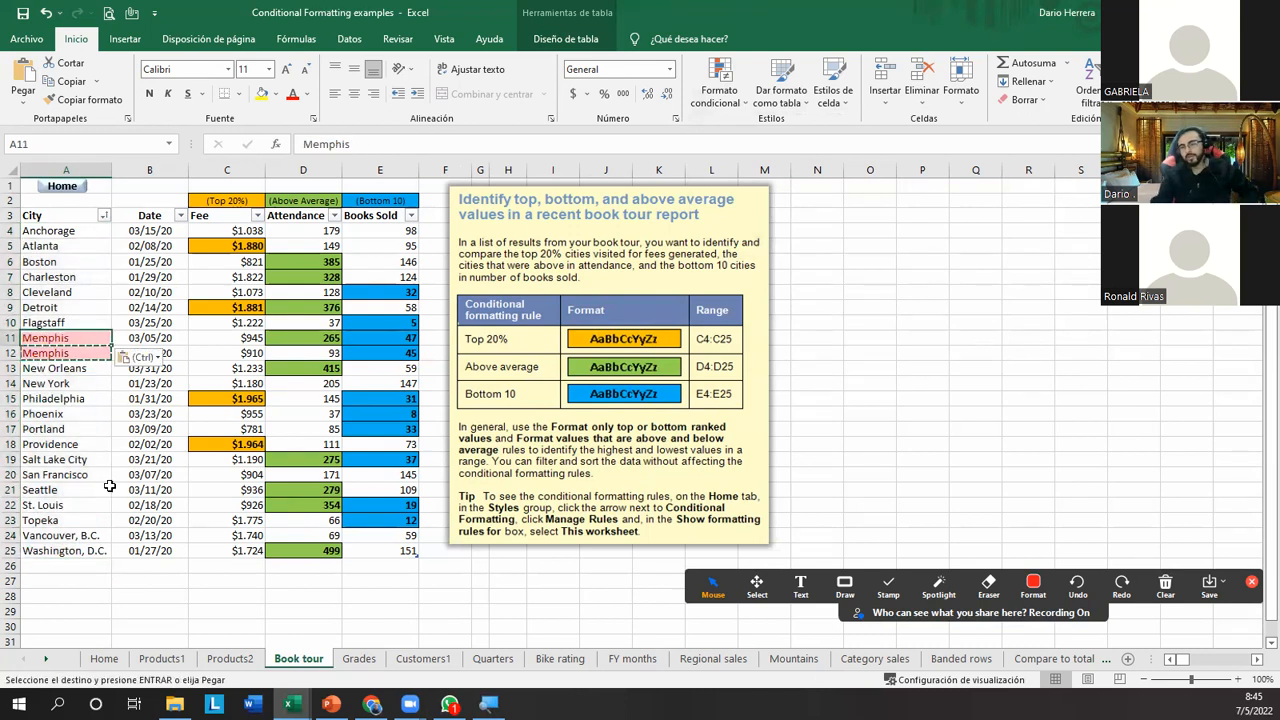
pyautogui.press('Escape')
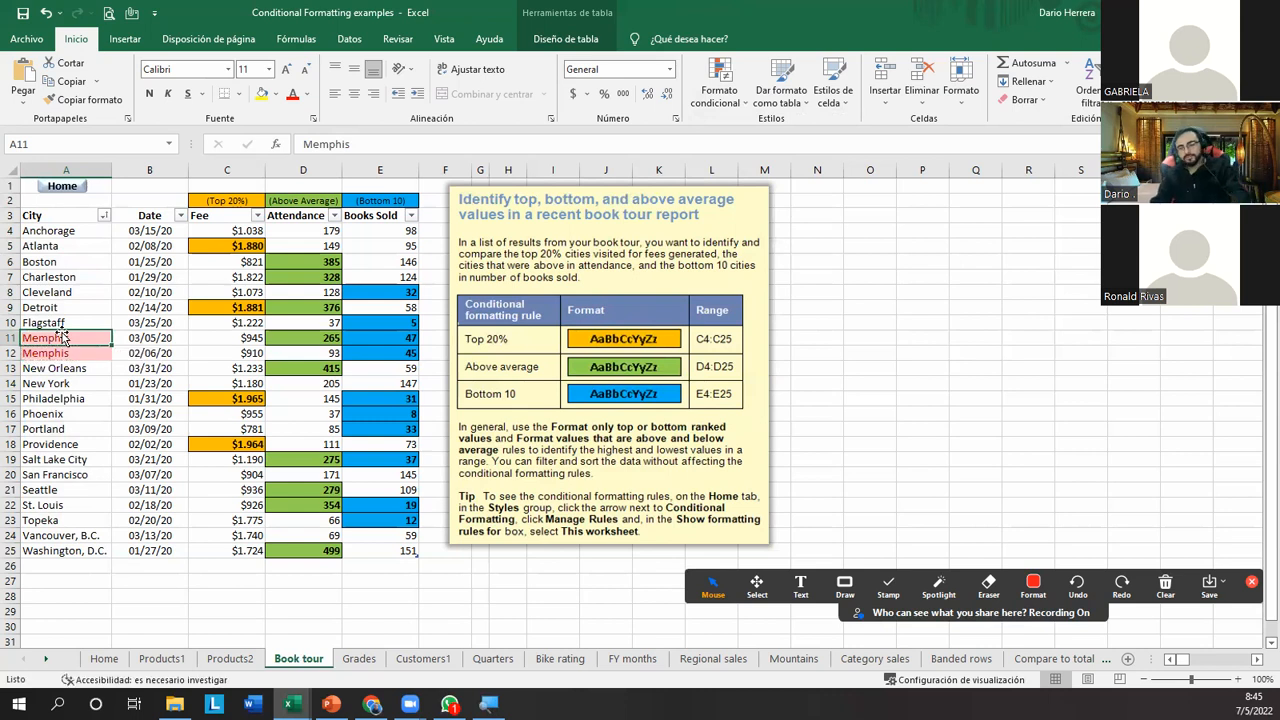
# Compare the entries in the two highlighted Memphis cells, A11 and A12.
pyautogui.click(105, 383)
pyautogui.click(95, 341)
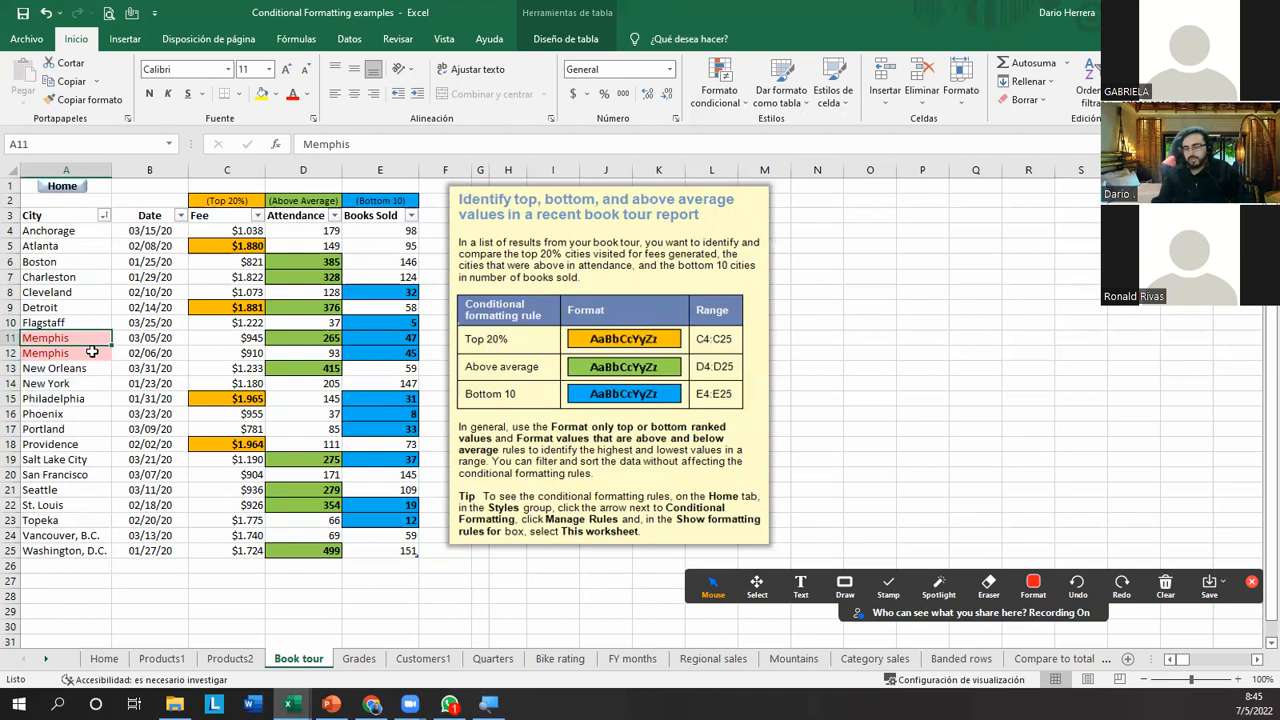
pyautogui.click(91, 352)
pyautogui.press('Up')
pyautogui.press('Down')
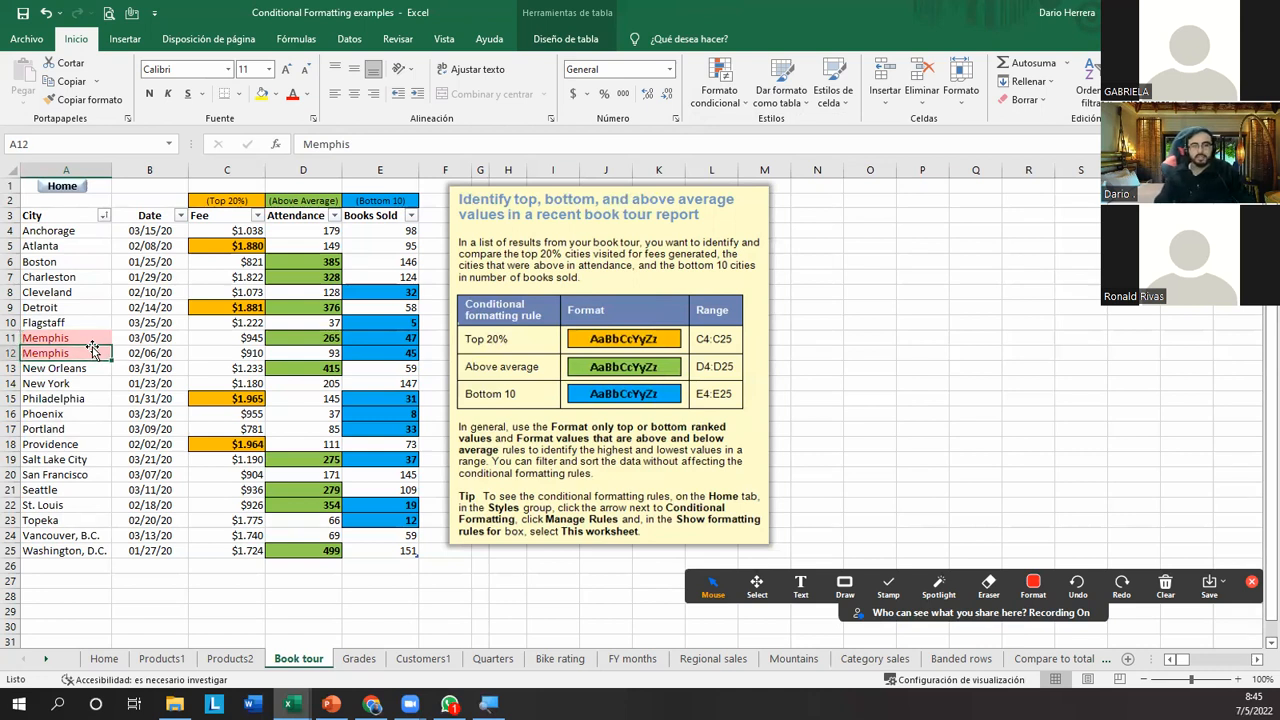
pyautogui.click(58, 339)
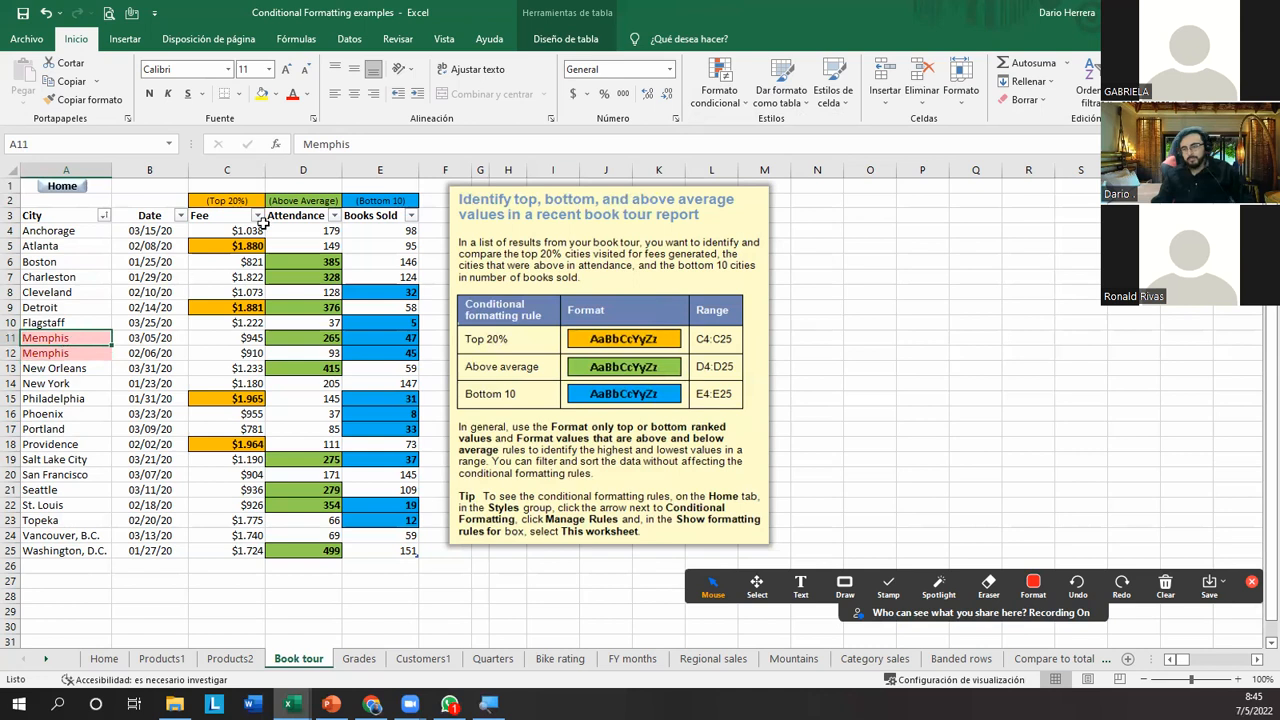
# Outline A11's formula bar text and cell in red, and add a trailing space after Memphis in A11.
pyautogui.click(368, 144)
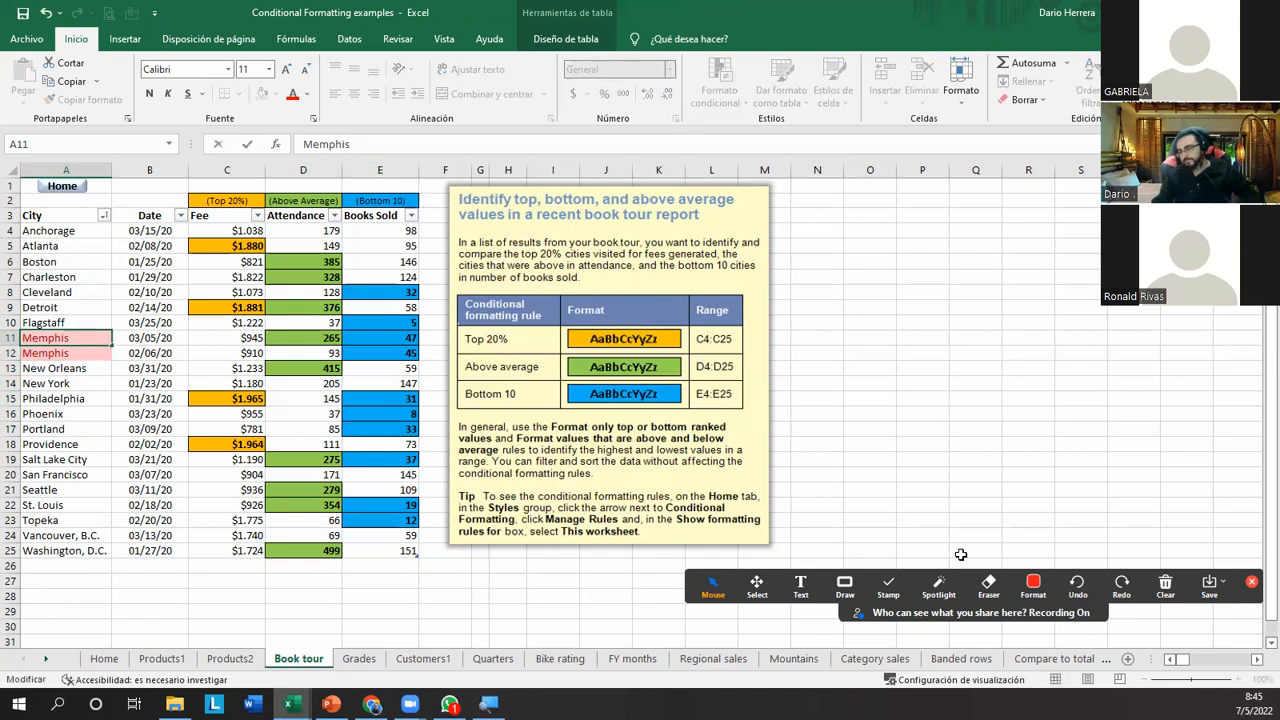
pyautogui.moveTo(277, 133); pyautogui.dragTo(377, 161)
pyautogui.moveTo(8, 329); pyautogui.dragTo(120, 347)
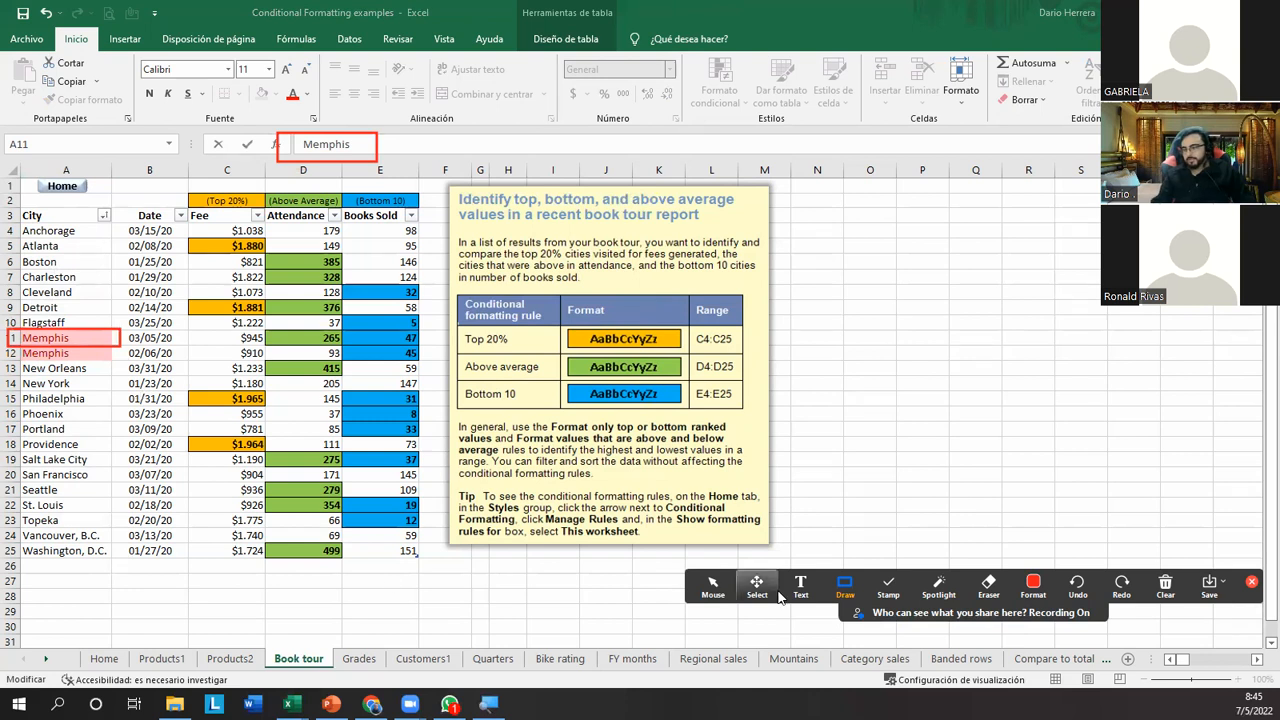
pyautogui.click(713, 590)
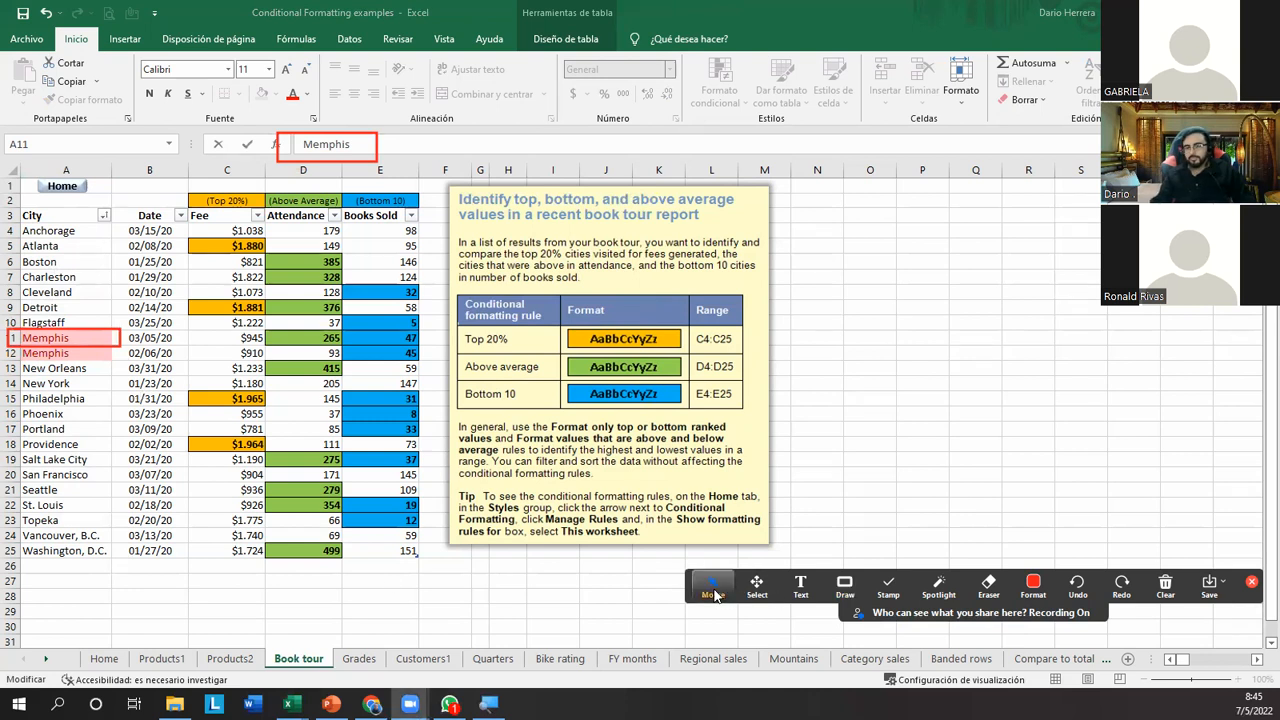
pyautogui.click(418, 144)
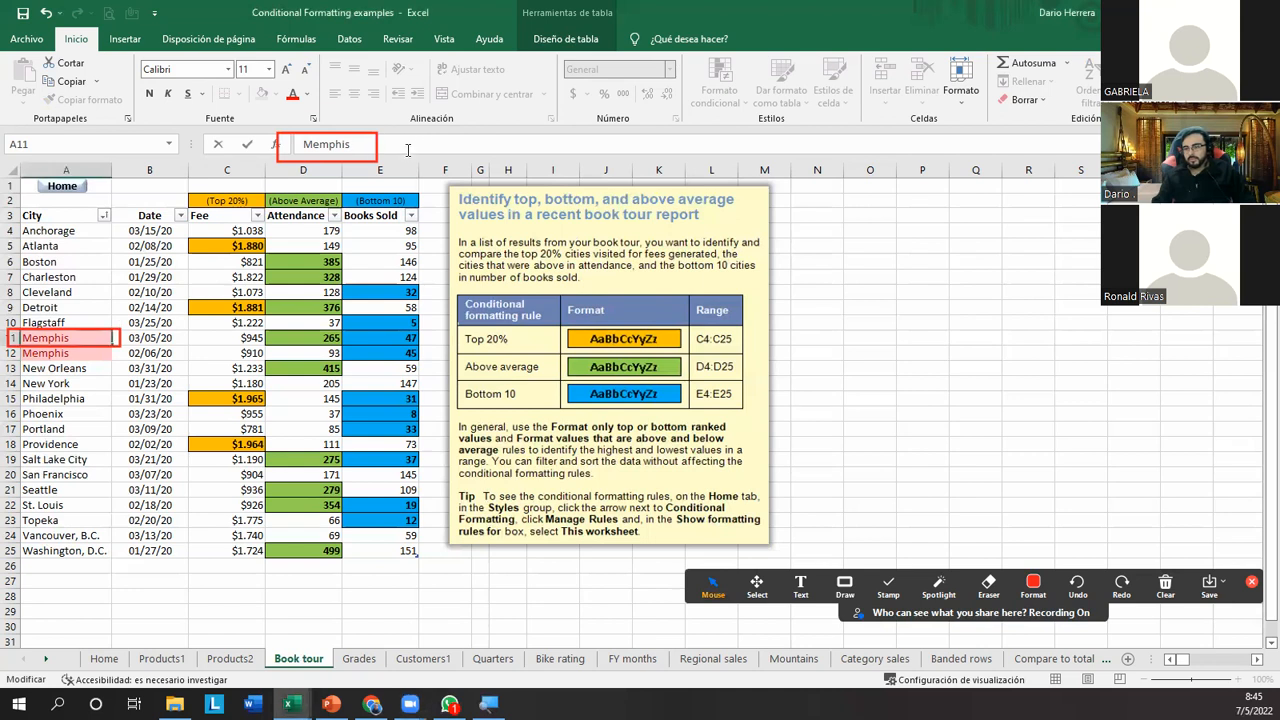
pyautogui.press('Return')
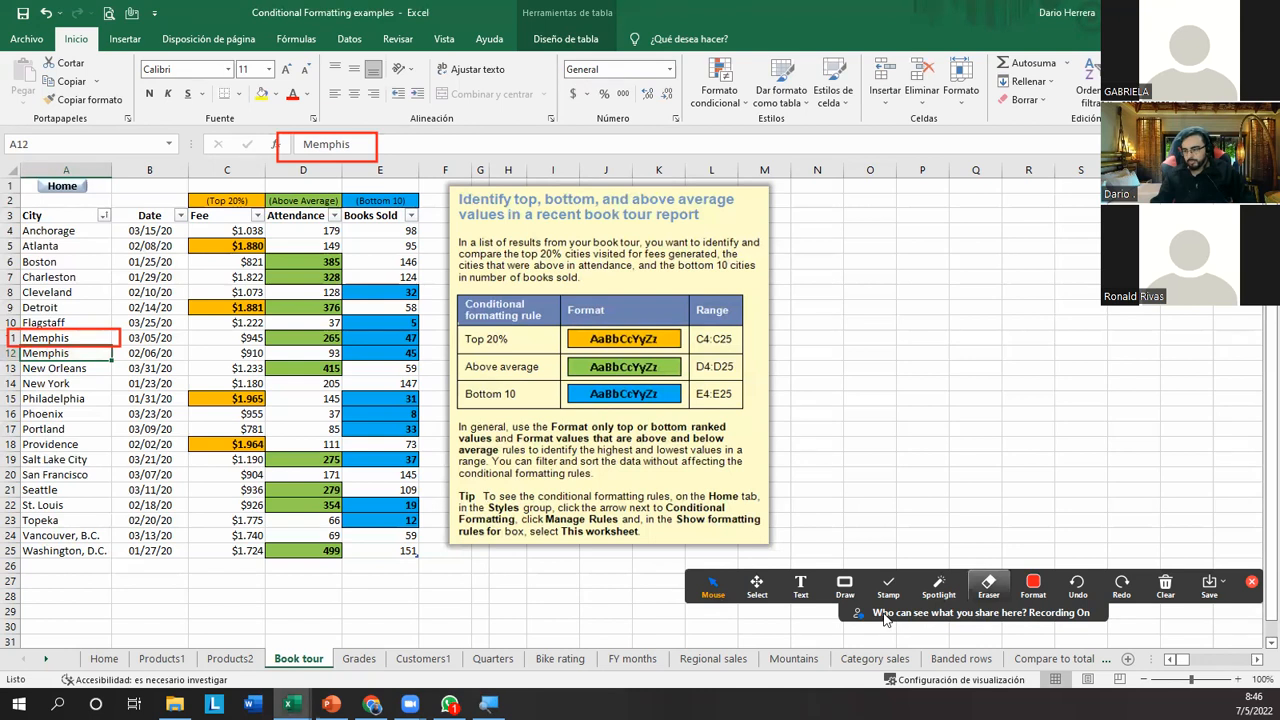
# Clear the red outlines and inspect the Memphis entry in A11 for extra characters.
pyautogui.click(845, 585)
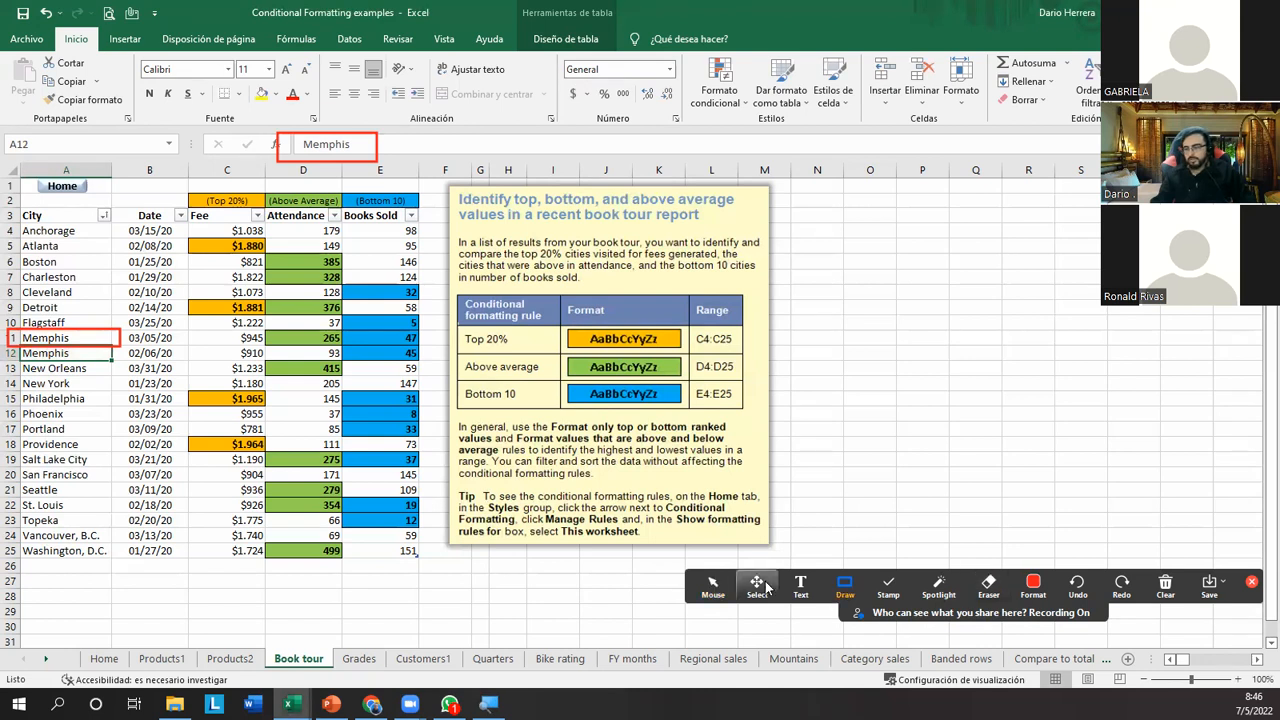
pyautogui.click(1176, 603)
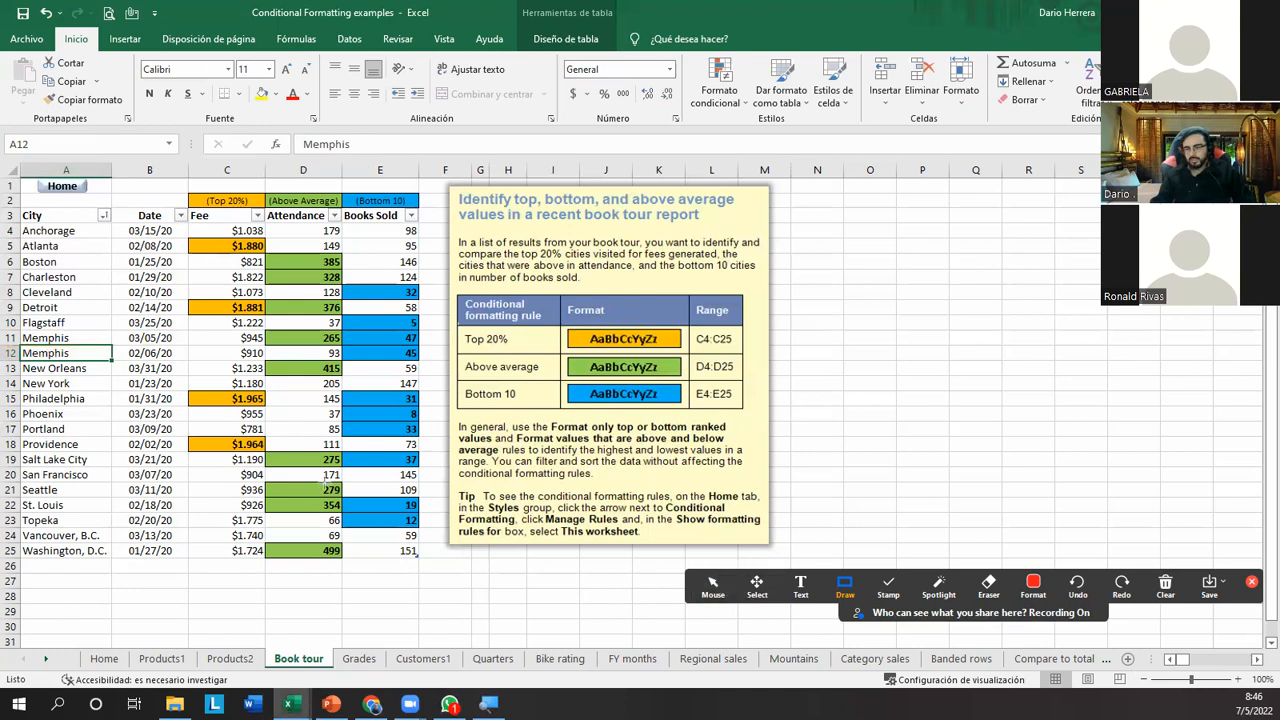
pyautogui.click(713, 585)
pyautogui.moveTo(84, 337); pyautogui.dragTo(83, 365)
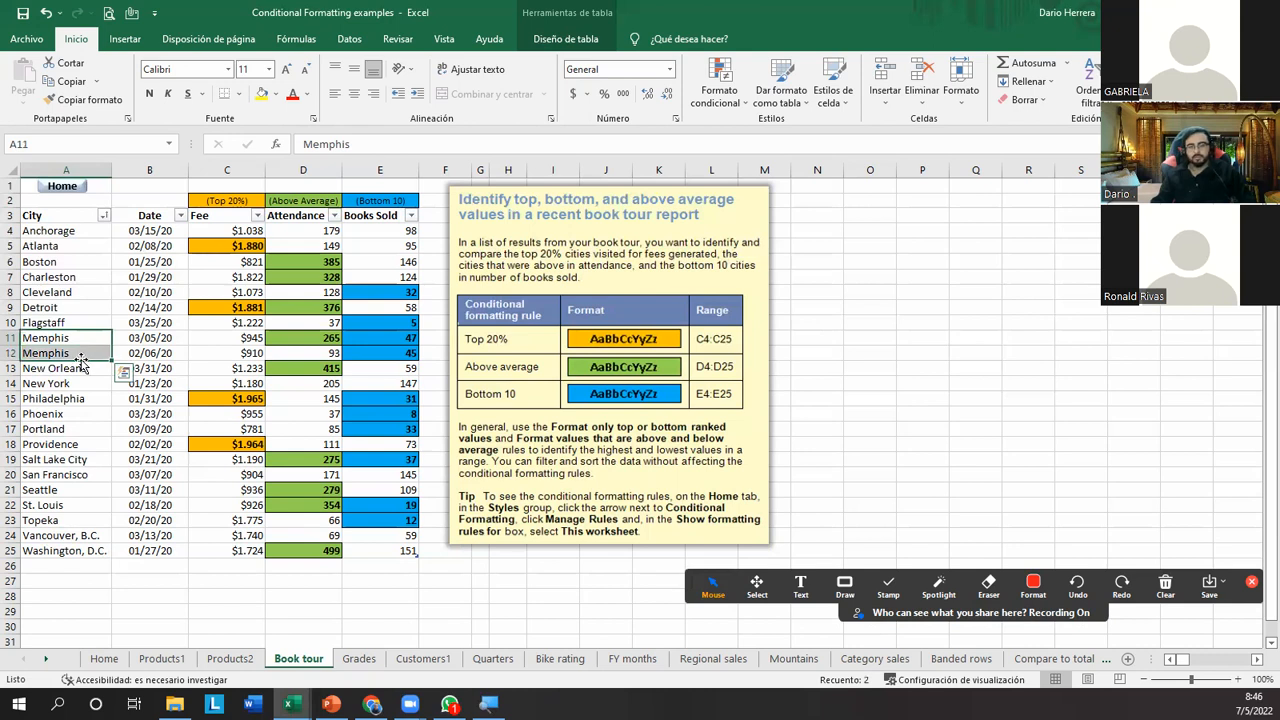
pyautogui.click(80, 340)
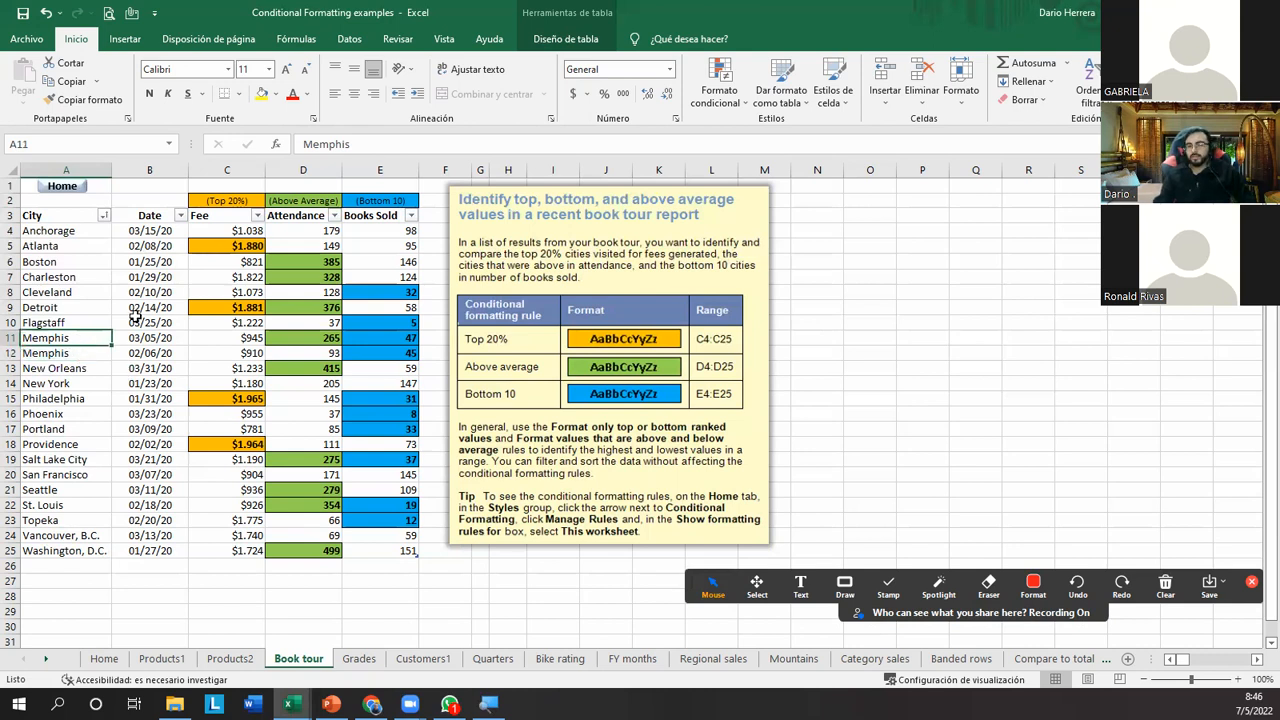
pyautogui.click(398, 146)
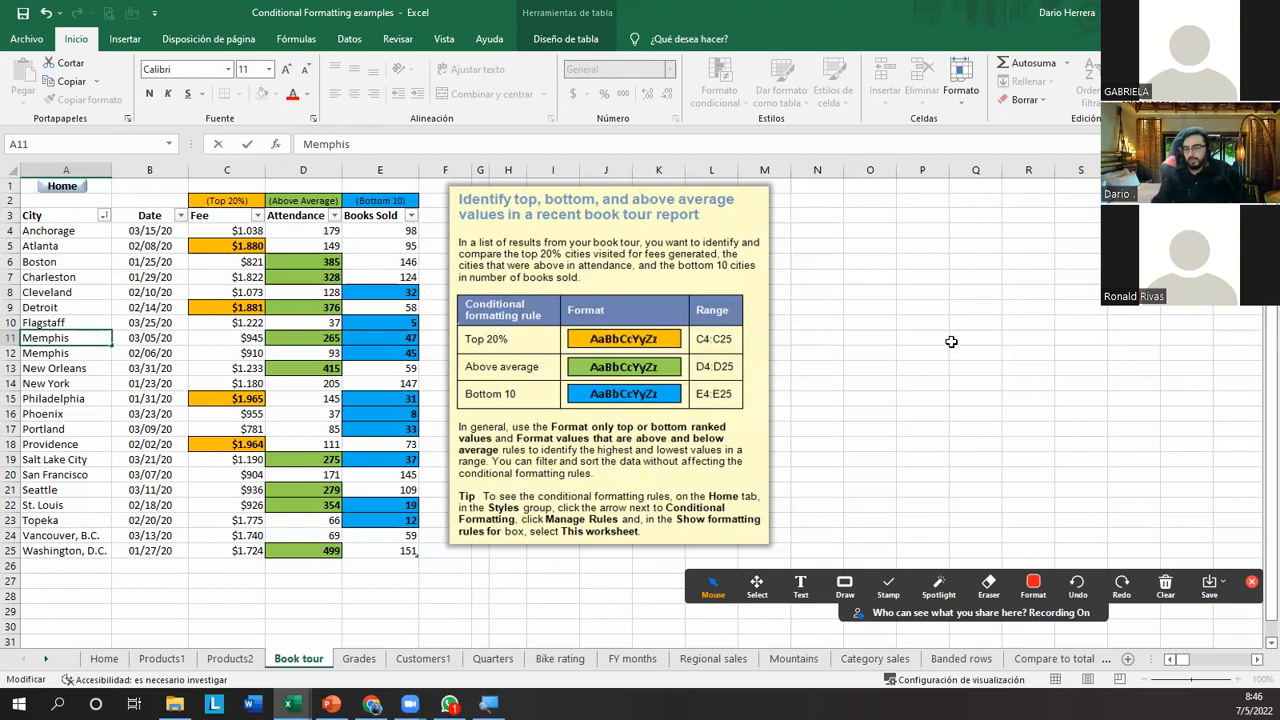
pyautogui.press('Return')
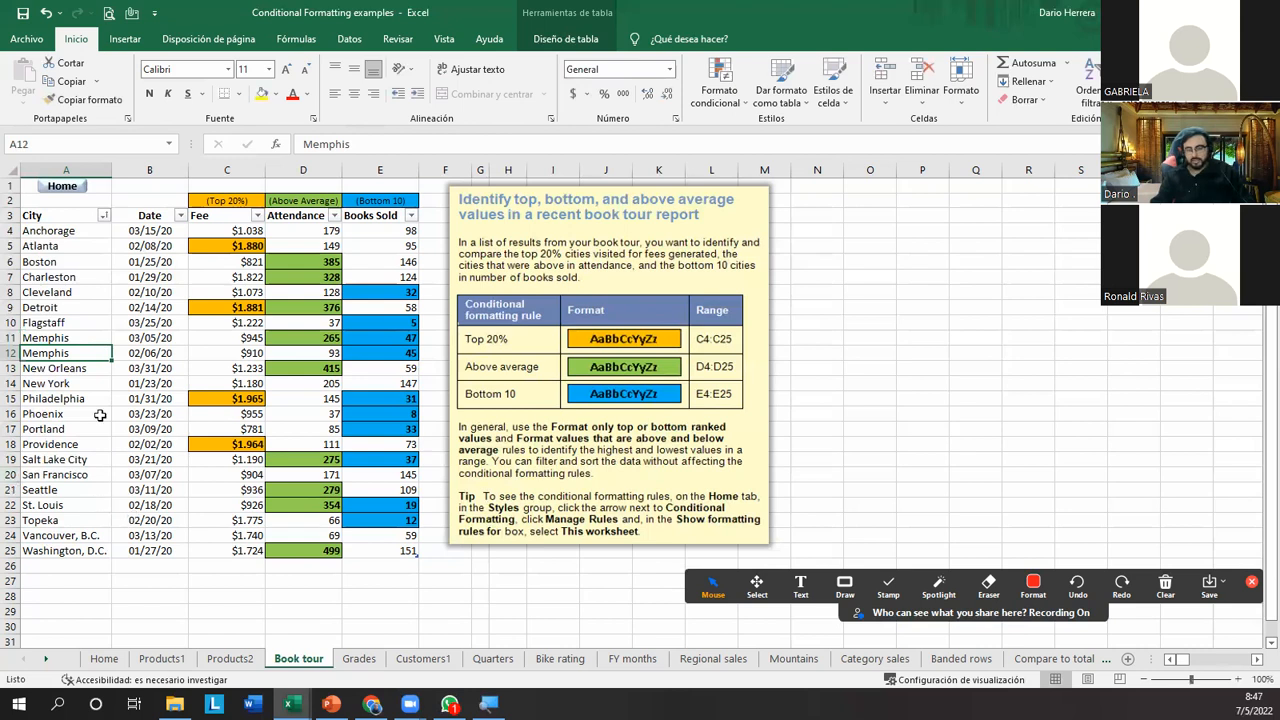
# Replace every space in column A with nothing, and select the Memphis cells A11:A12 to check them.
pyautogui.click(74, 168)
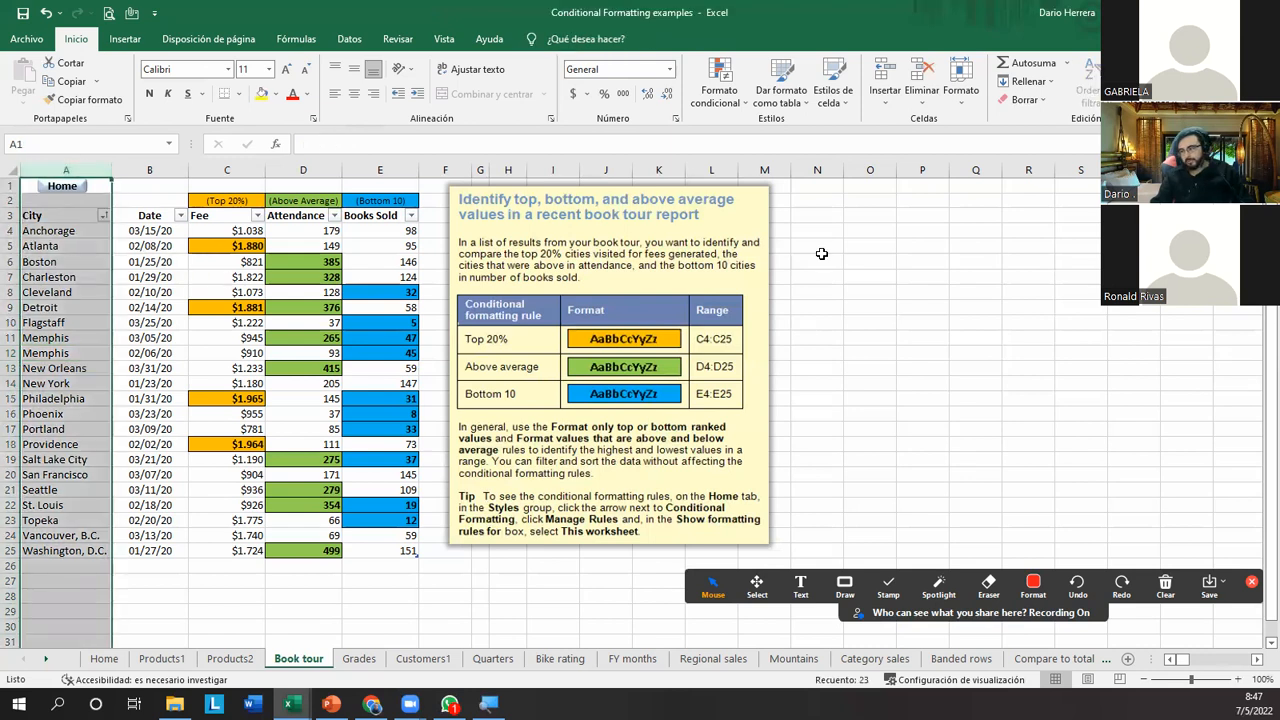
pyautogui.click(1146, 88)
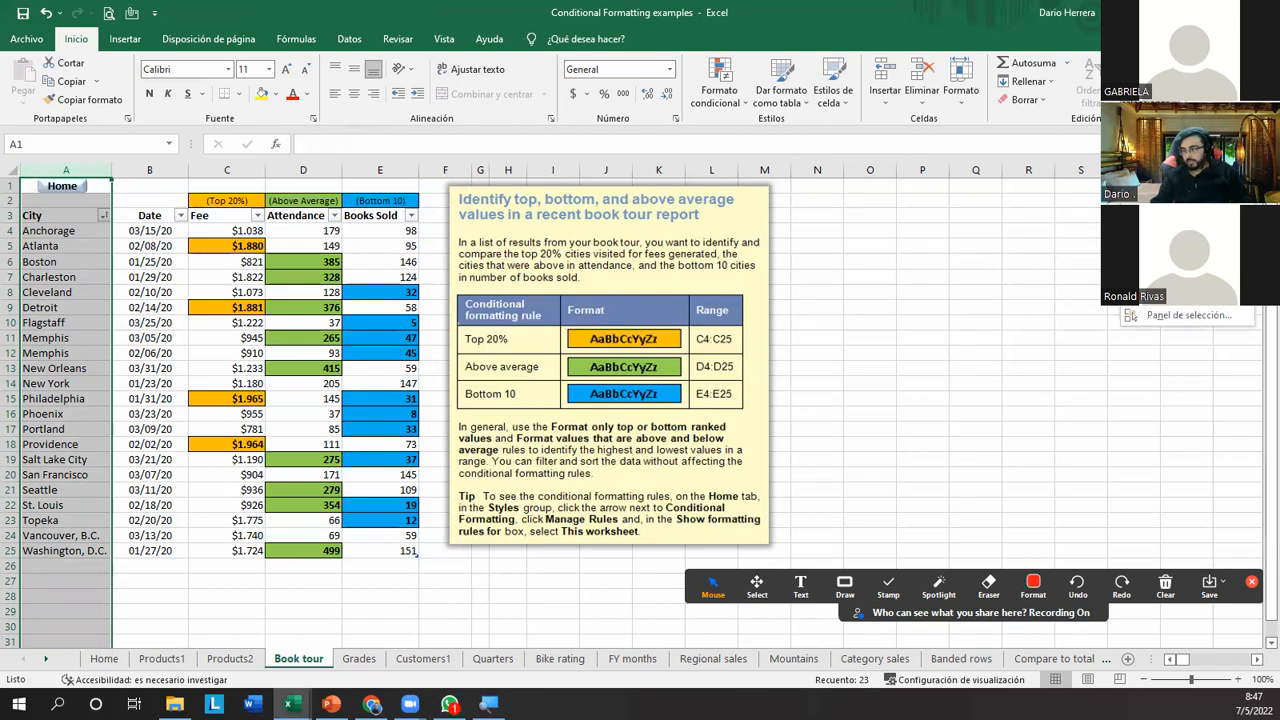
pyautogui.click(1160, 140)
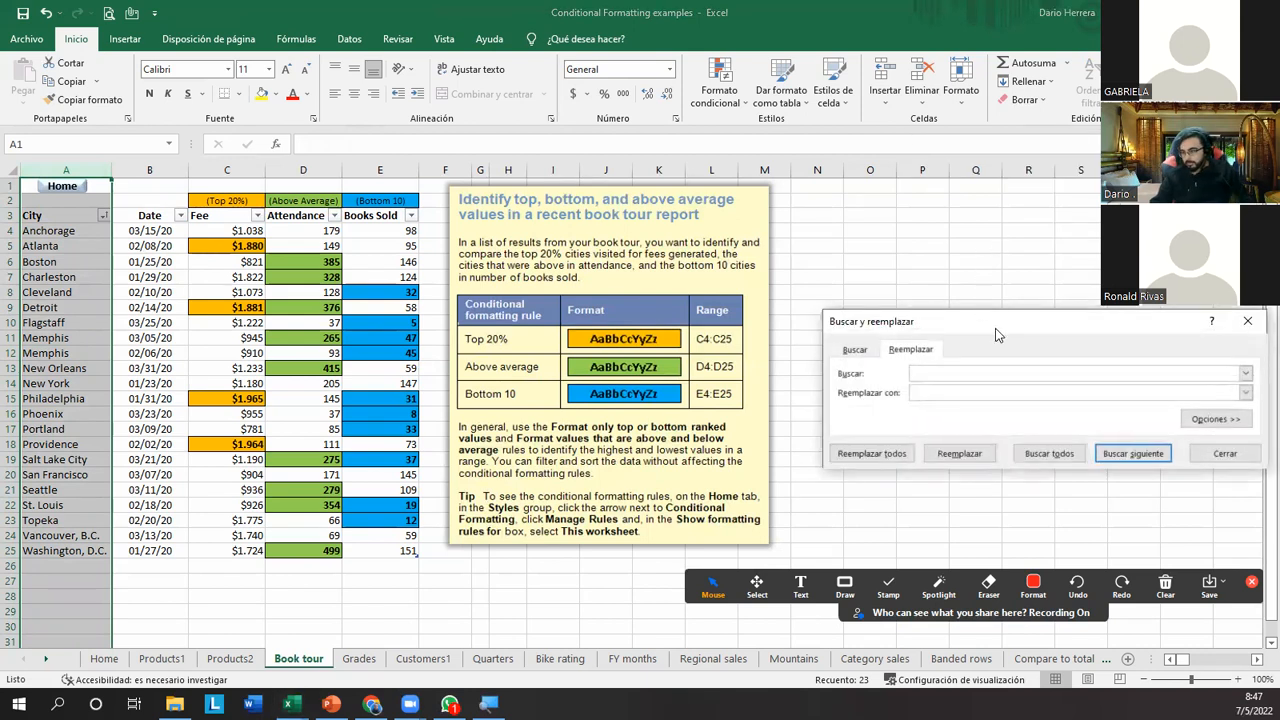
pyautogui.moveTo(978, 322); pyautogui.dragTo(636, 209)
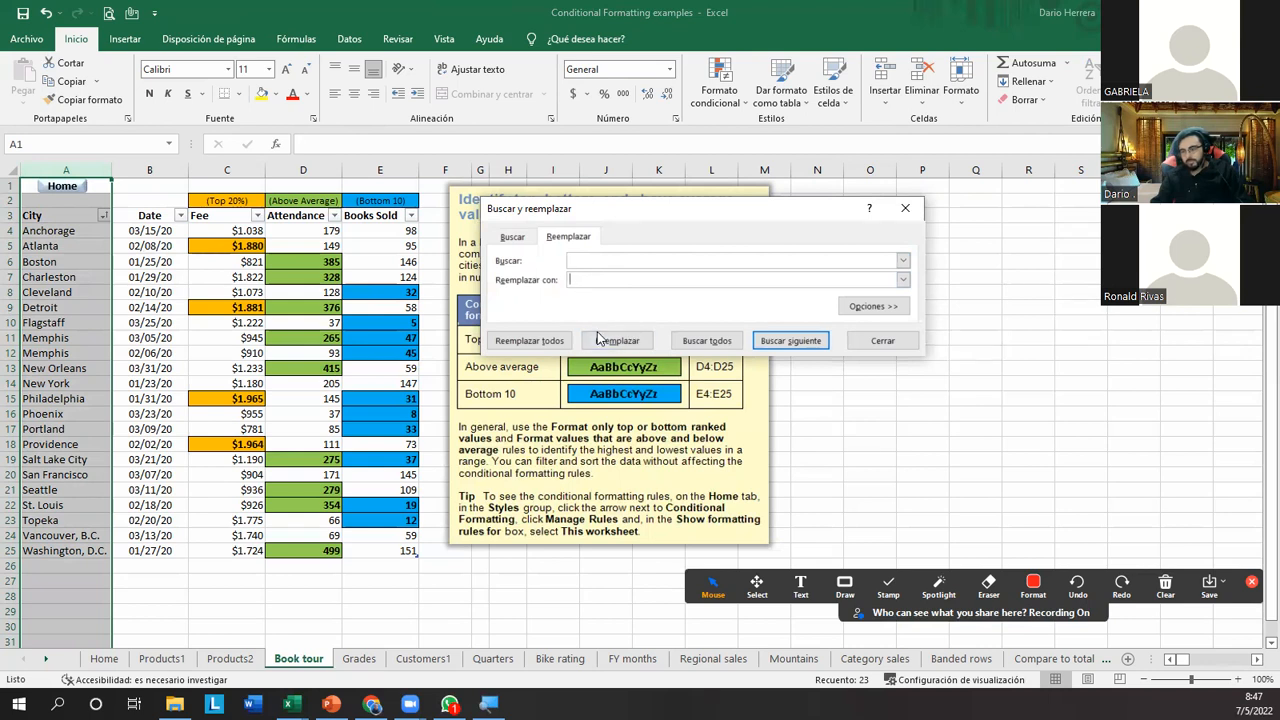
pyautogui.click(508, 342)
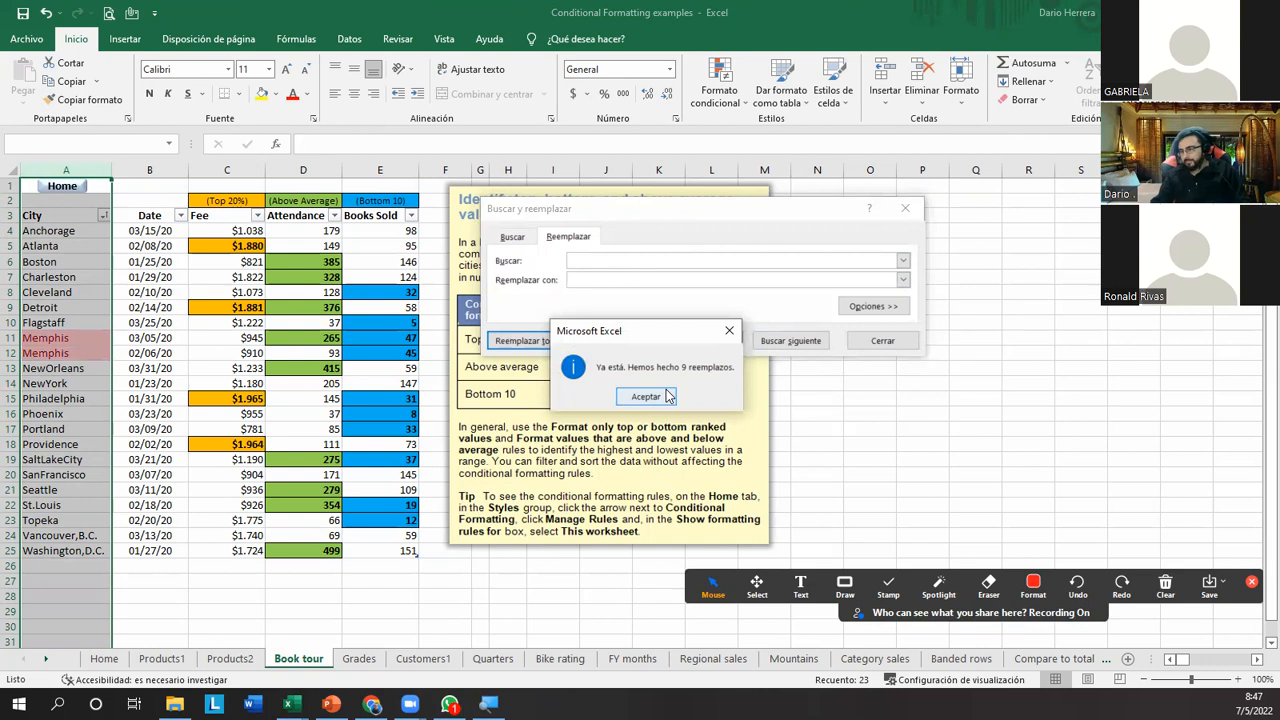
pyautogui.click(667, 396)
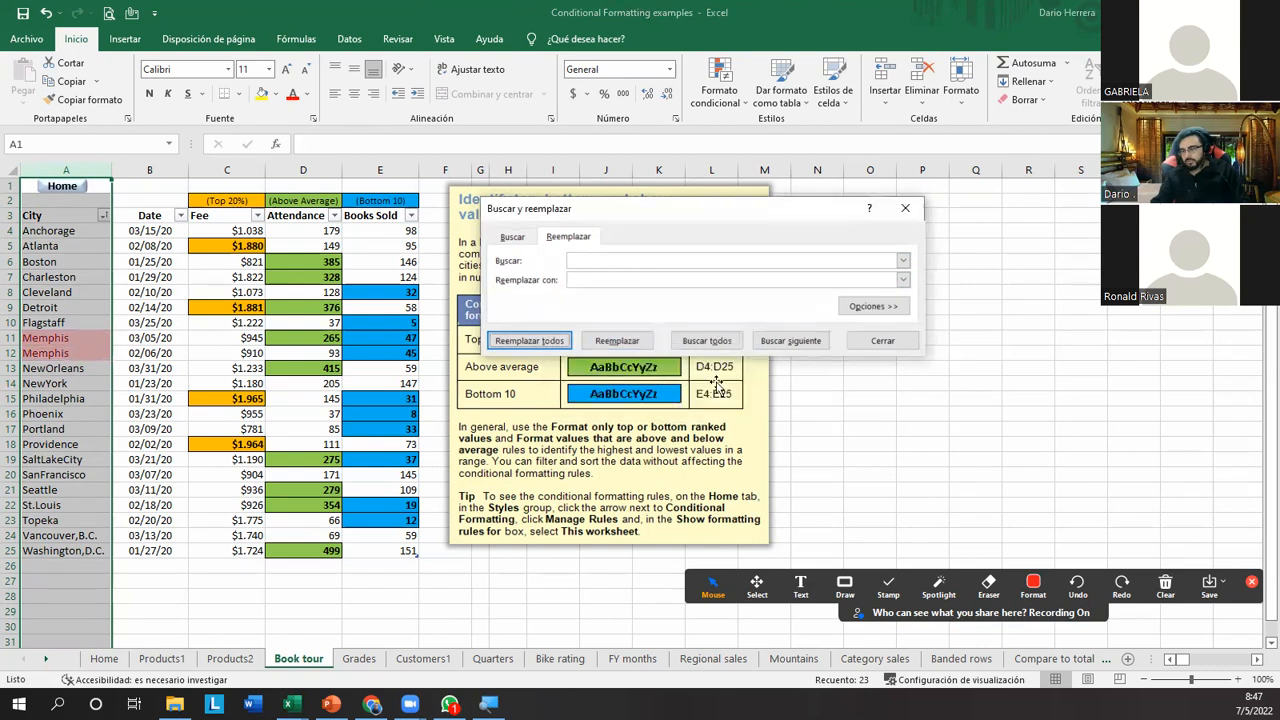
pyautogui.click(882, 341)
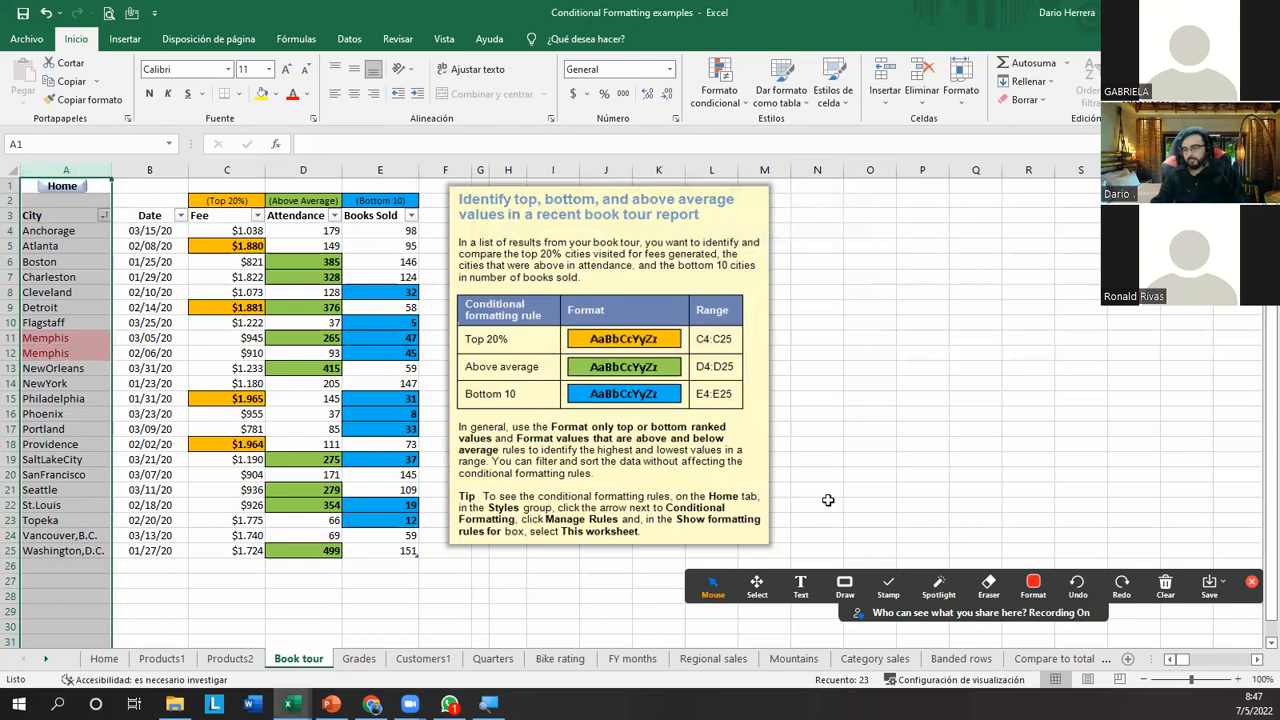
pyautogui.click(871, 509)
pyautogui.click(84, 234)
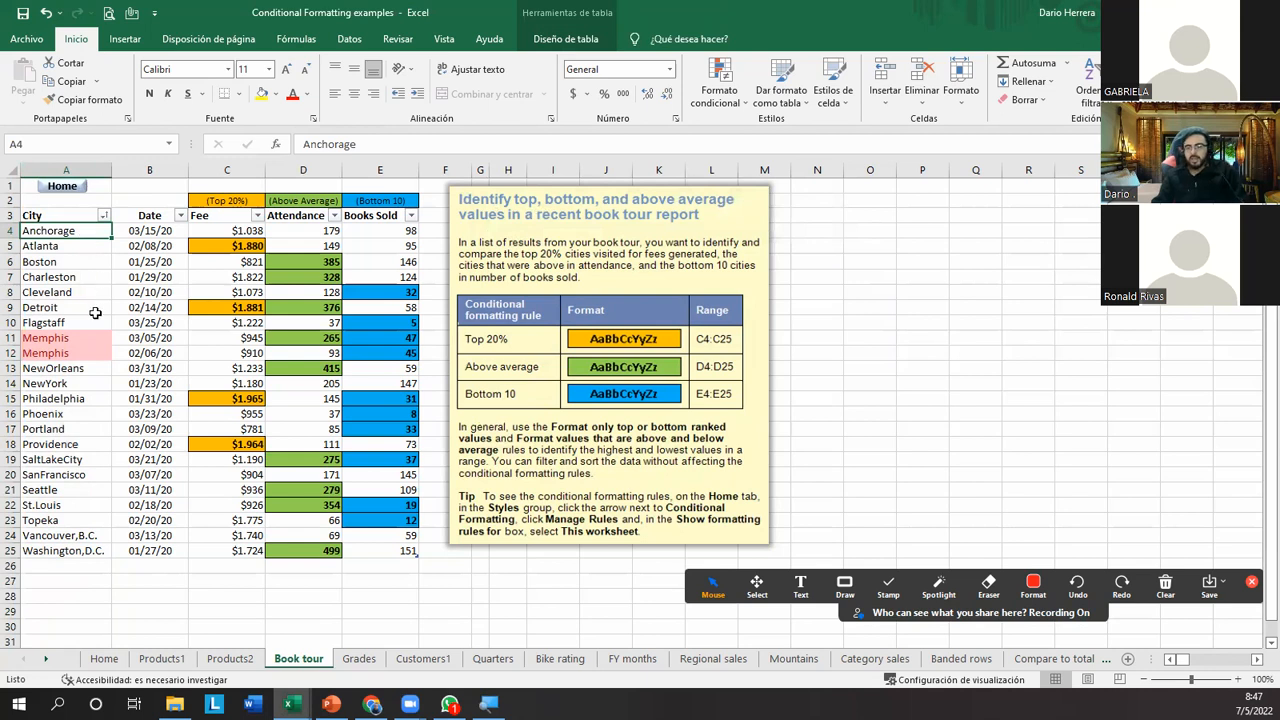
pyautogui.moveTo(94, 336); pyautogui.dragTo(93, 352)
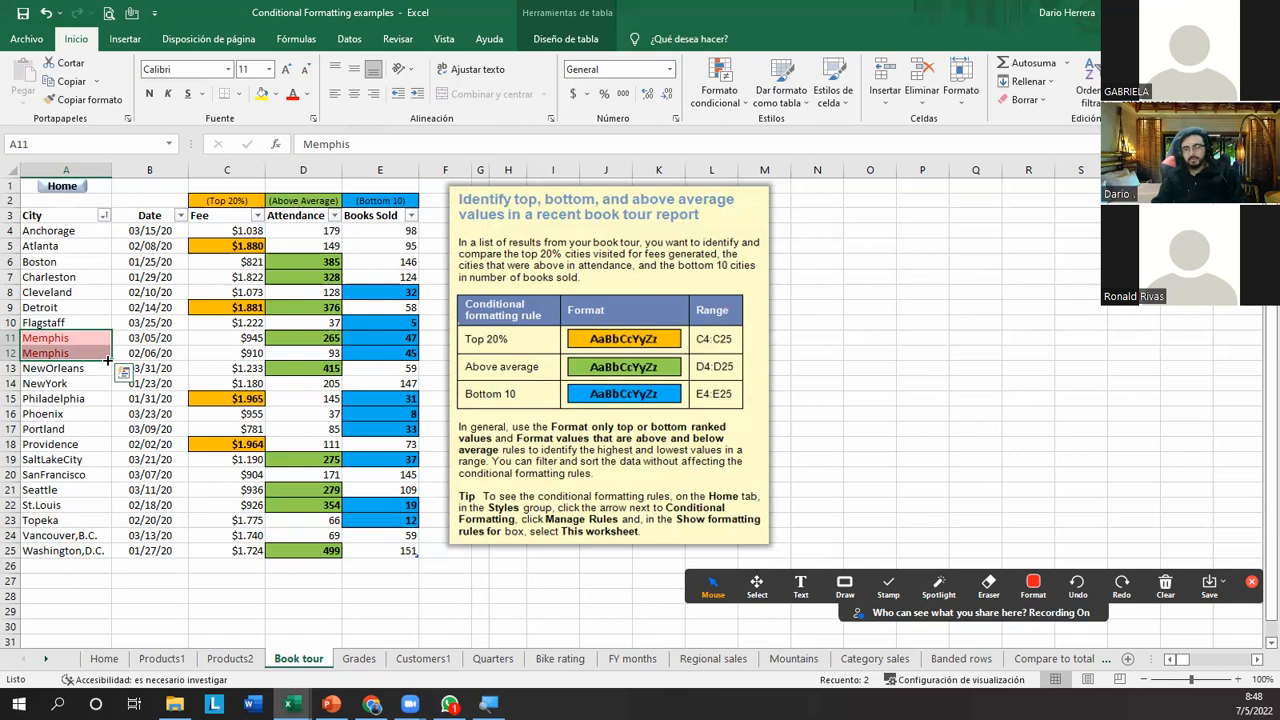
# Examine the duplicate Memphis cells A11:A12 against the rest of the city list in A4:A25.
pyautogui.click(87, 307)
pyautogui.click(79, 341)
pyautogui.moveTo(79, 341); pyautogui.dragTo(80, 354)
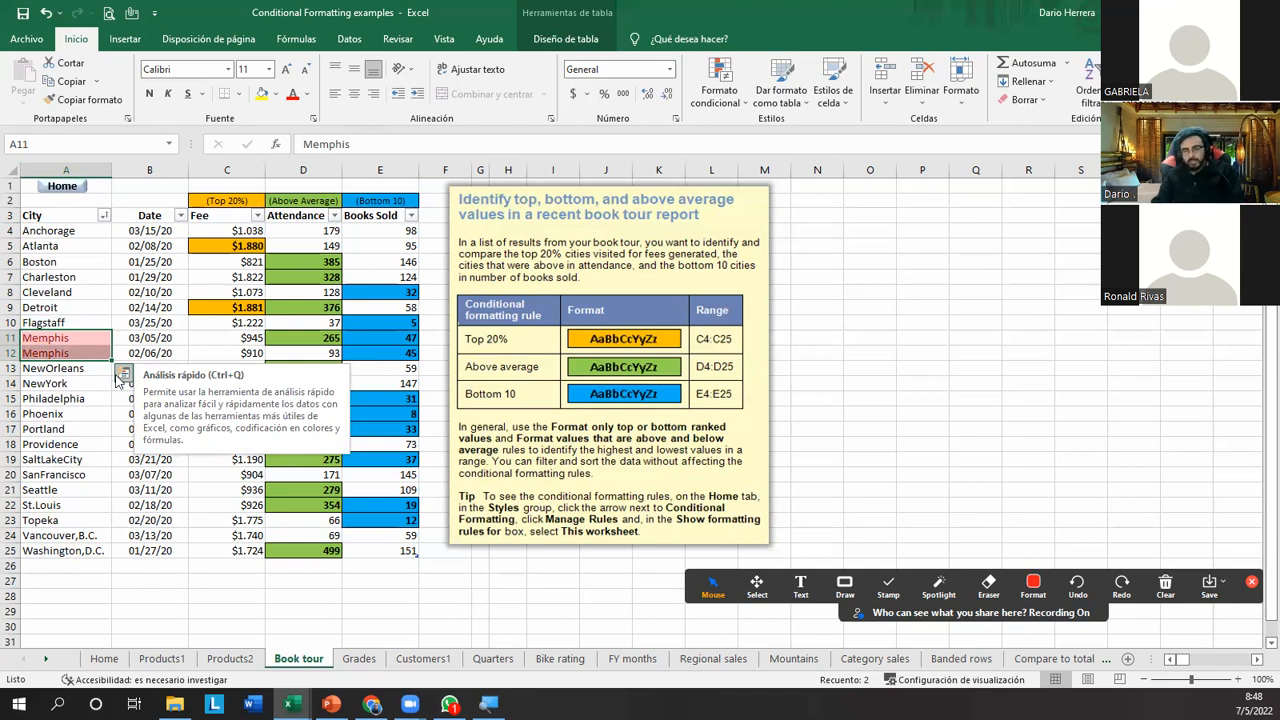
pyautogui.click(83, 441)
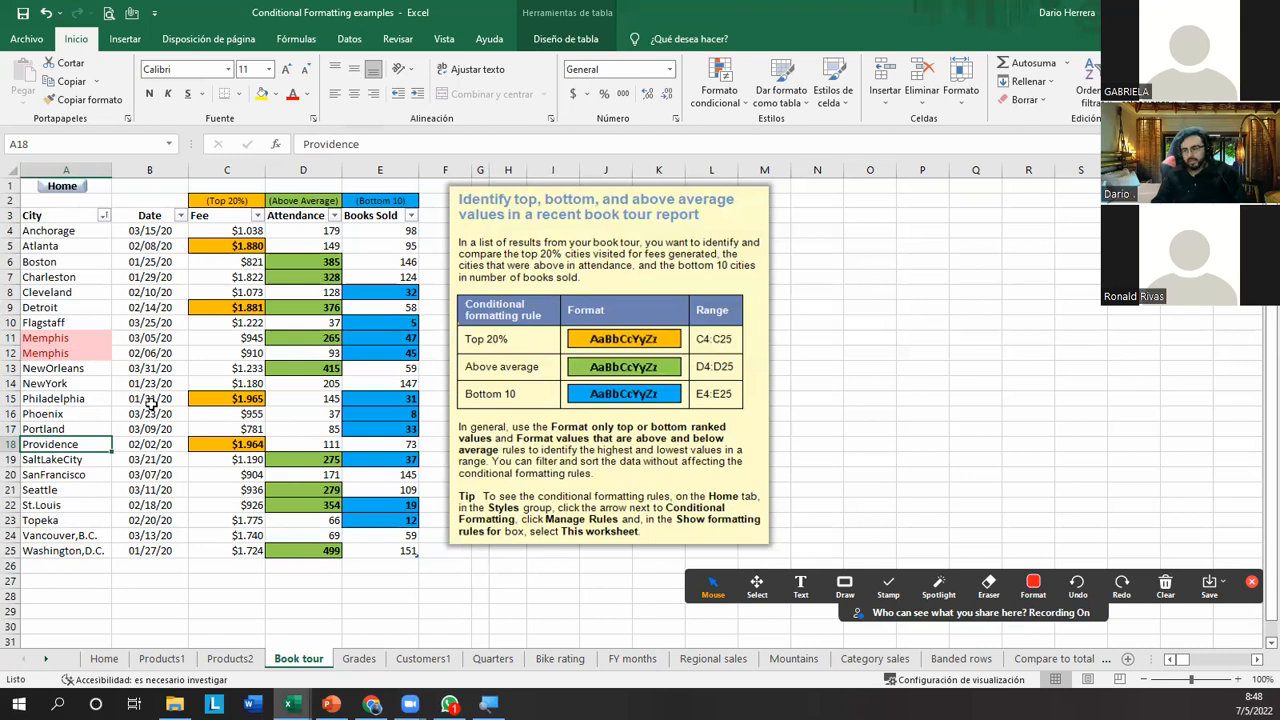
pyautogui.click(94, 355)
pyautogui.moveTo(75, 231); pyautogui.dragTo(89, 552)
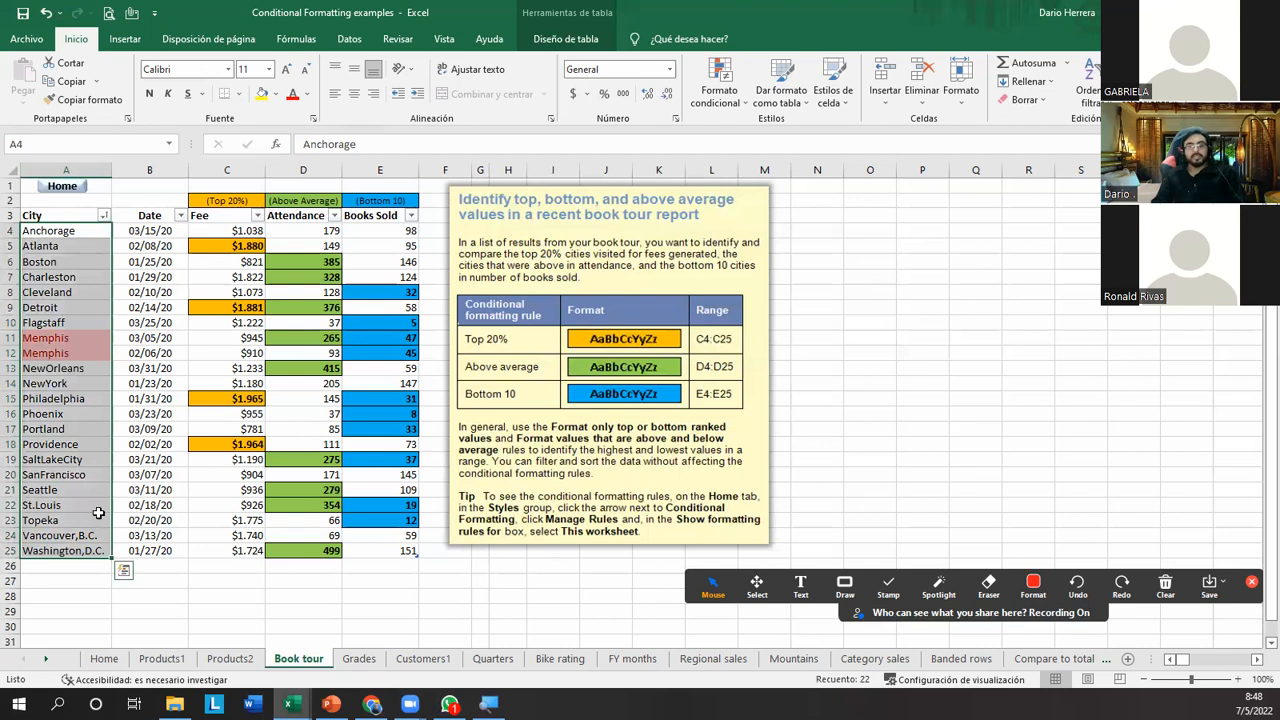
pyautogui.moveTo(78, 341)
pyautogui.mouseDown()
pyautogui.moveTo(83, 365)
pyautogui.moveTo(88, 343)
pyautogui.mouseUp()
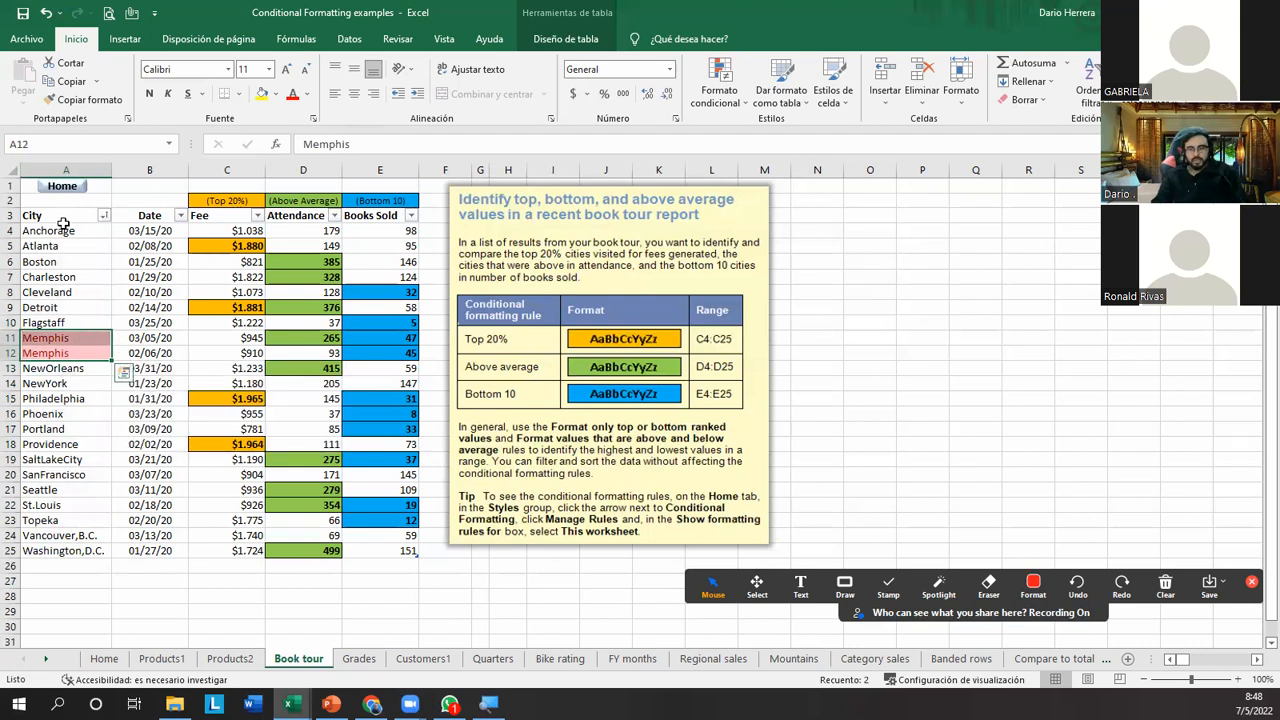
# Switch to the CONTROL DE BODEGA workbook and go to the last filled row of column A on the TEORICO MGO sheet.
pyautogui.moveTo(290, 704)
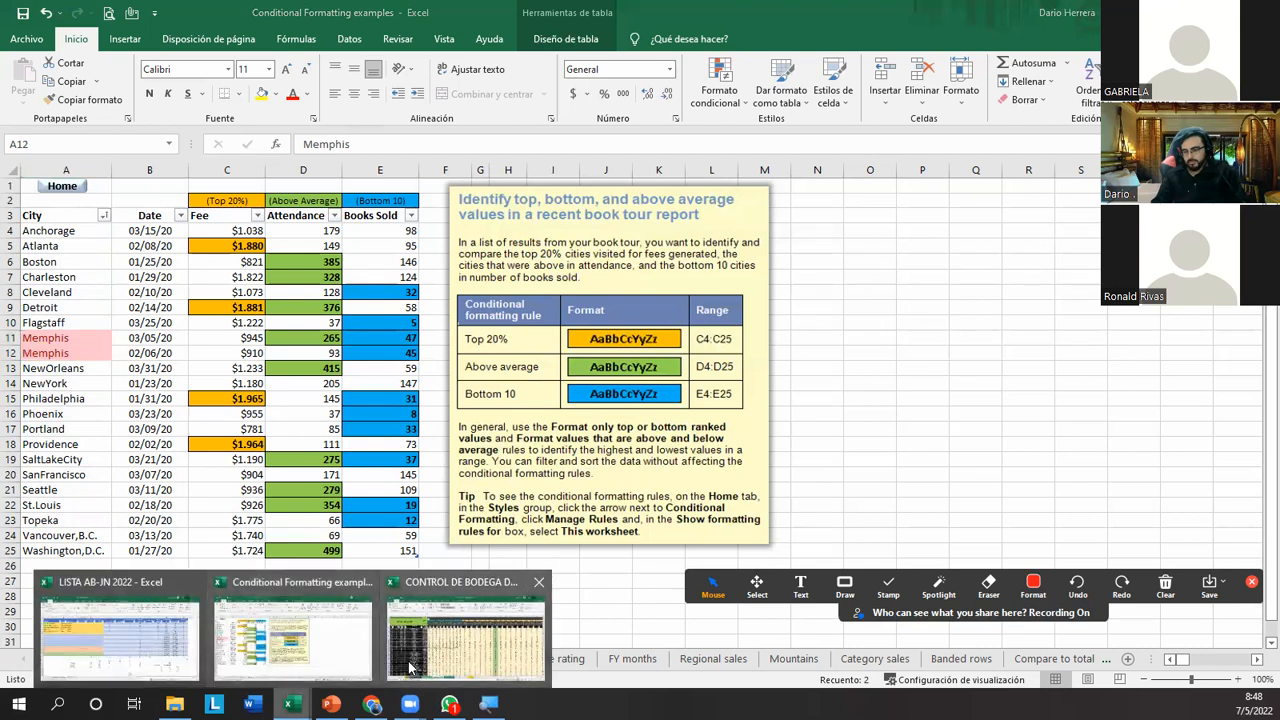
pyautogui.click(485, 640)
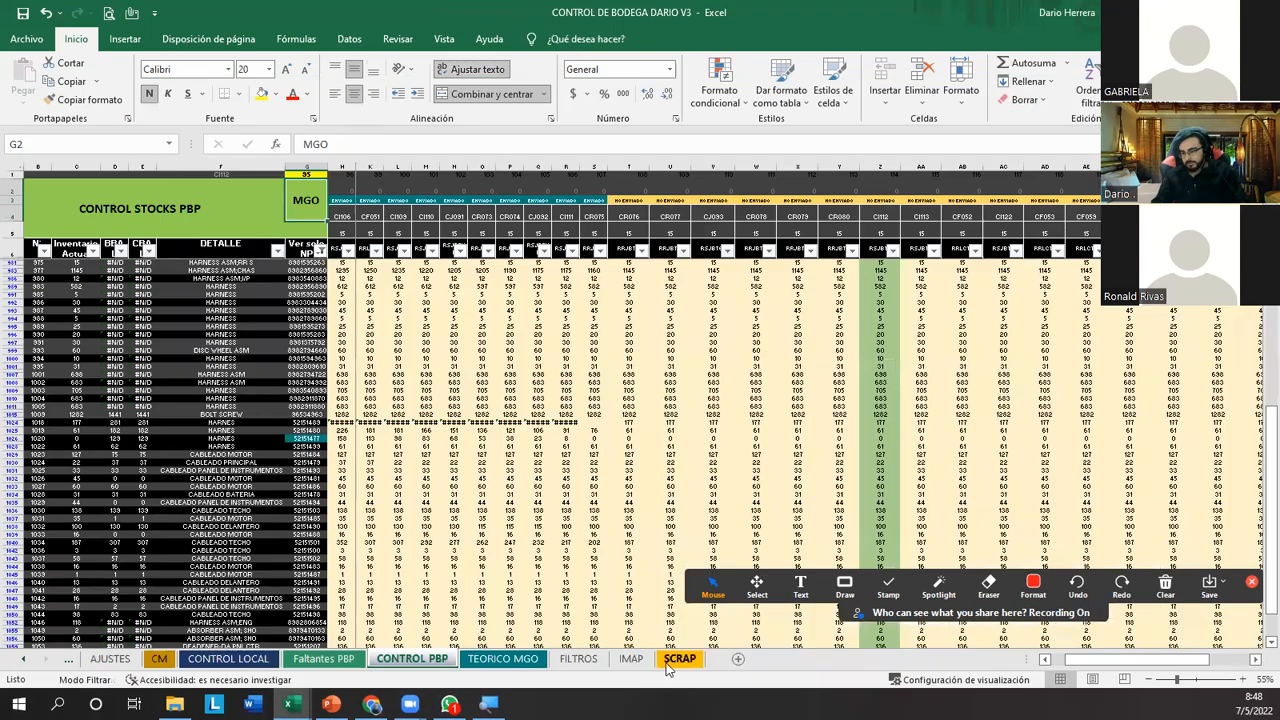
pyautogui.click(507, 666)
pyautogui.click(44, 371)
pyautogui.hotkey('ctrl', 'Down')
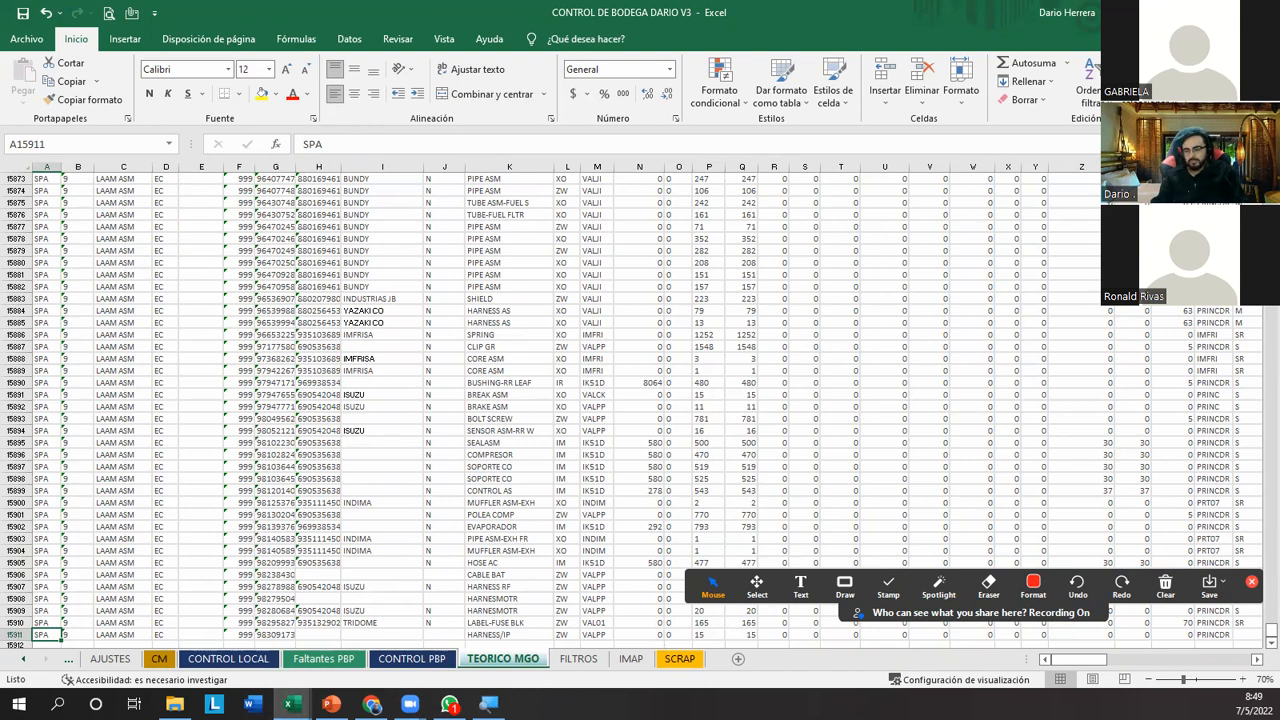
# Return to the Conditional Formatting examples workbook and select the Memphis cells A11:A12 on the Book tour sheet.
pyautogui.moveTo(290, 704)
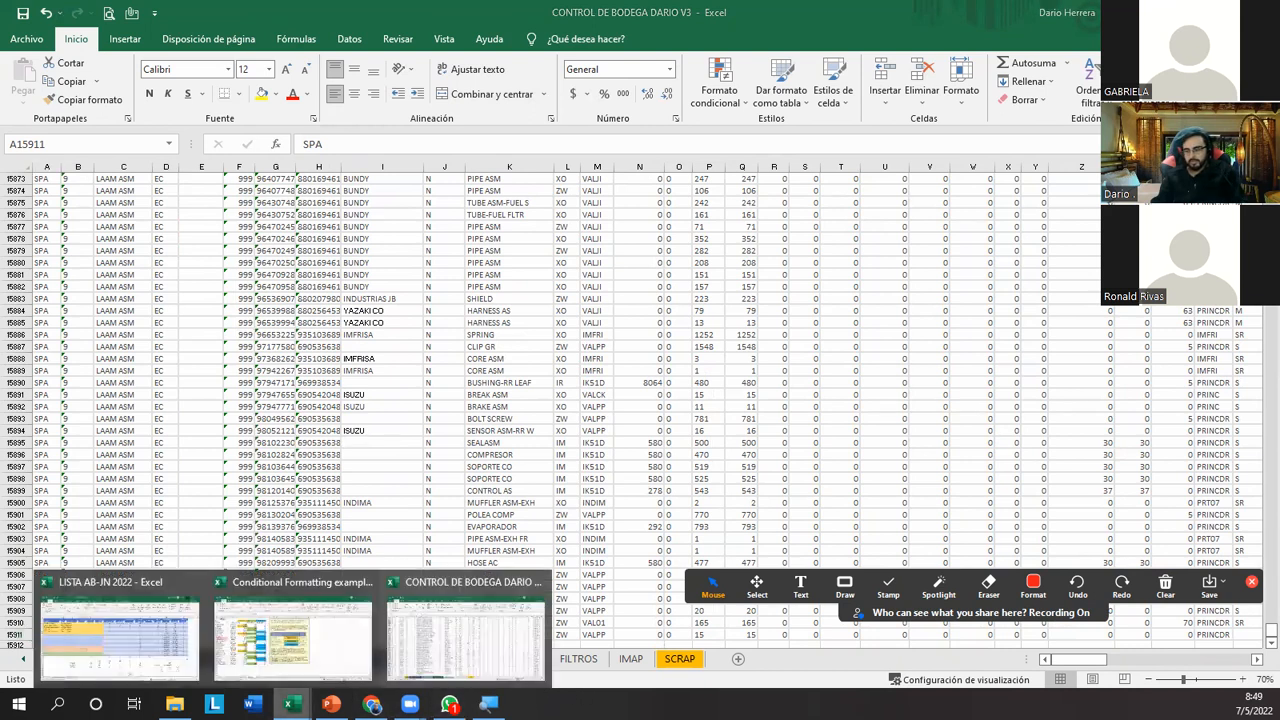
pyautogui.click(314, 653)
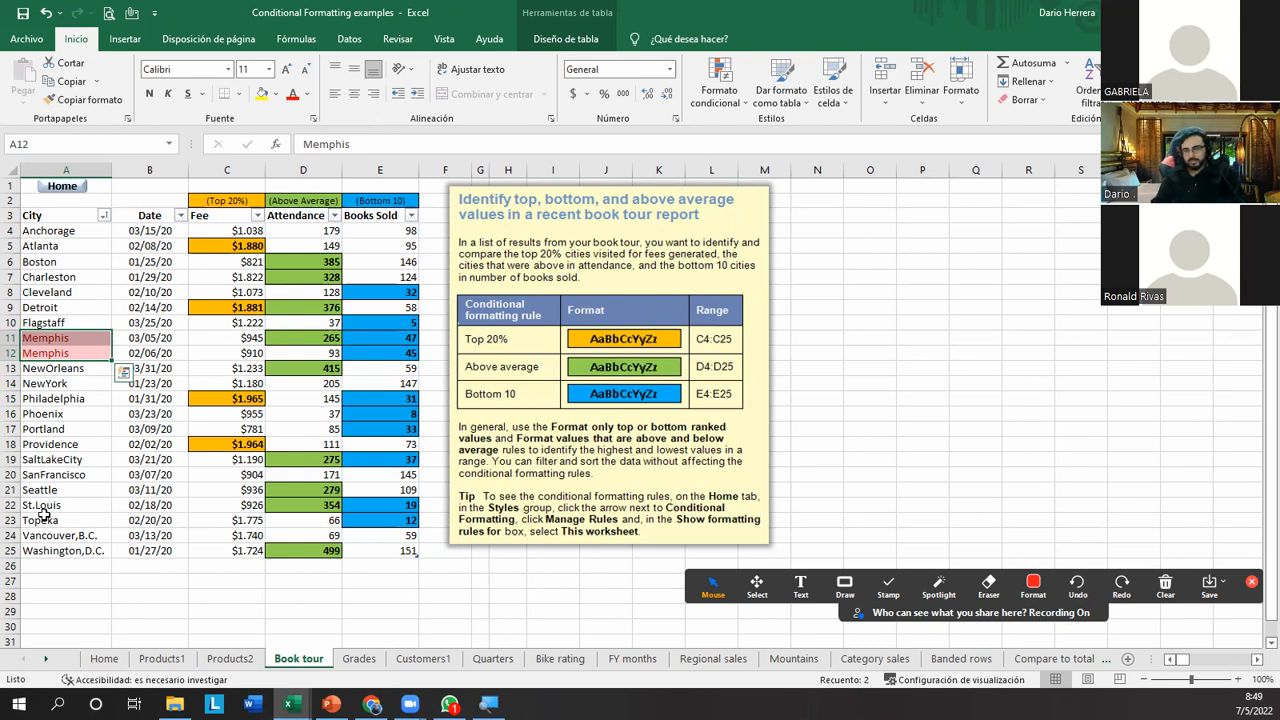
pyautogui.click(88, 322)
pyautogui.moveTo(75, 292); pyautogui.dragTo(80, 390)
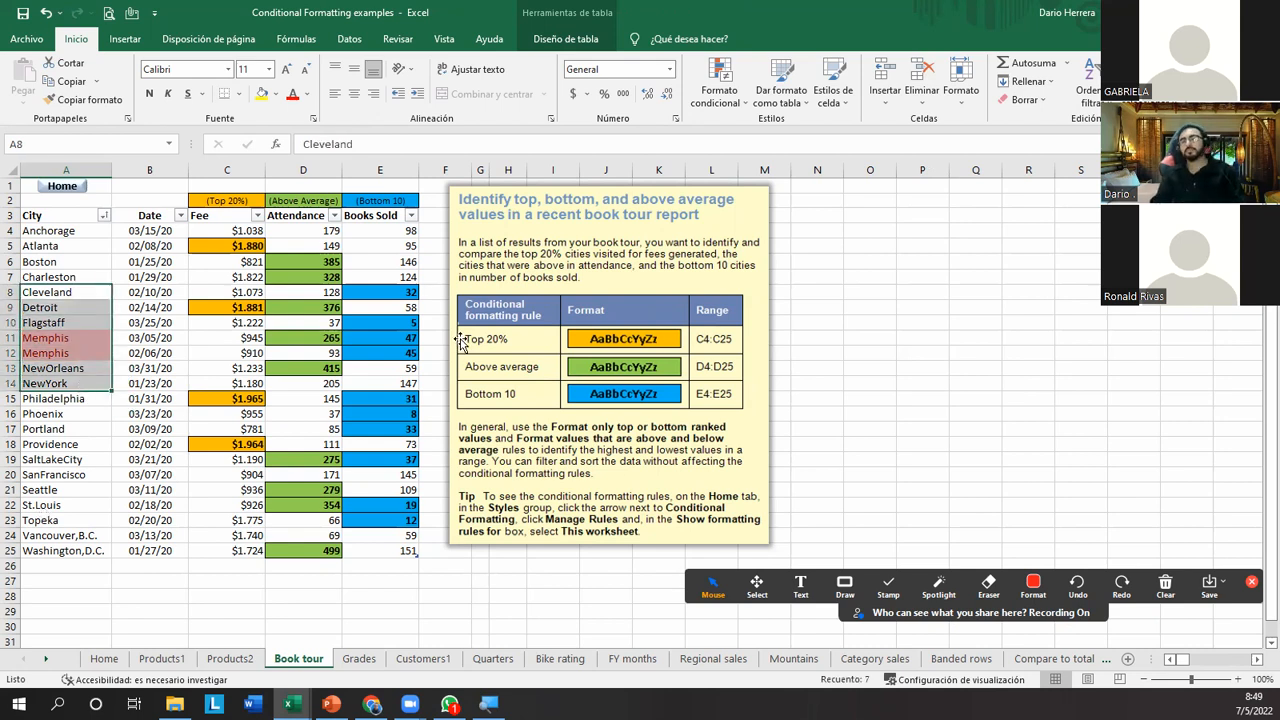
pyautogui.moveTo(100, 337); pyautogui.dragTo(95, 356)
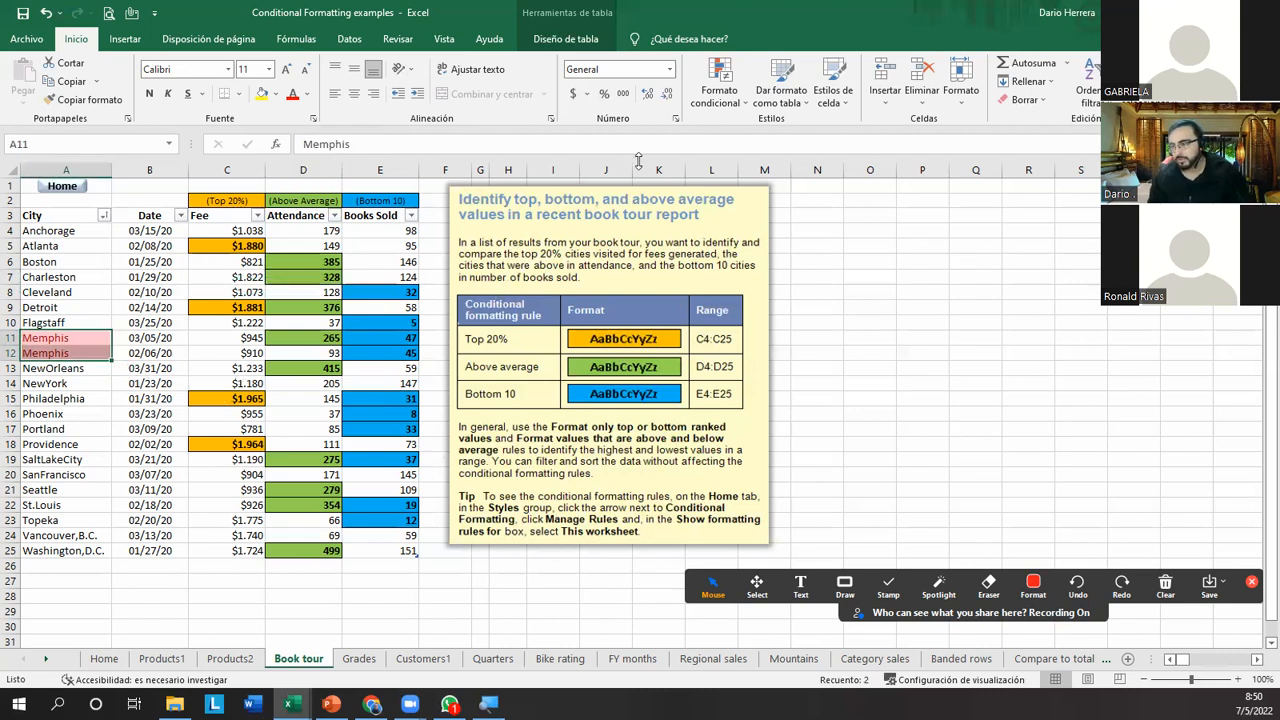
# Look up the Duplicate Values option among the cell highlighting rules, and select the first Memphis cell, A11.
pyautogui.click(720, 95)
pyautogui.moveTo(740, 135)
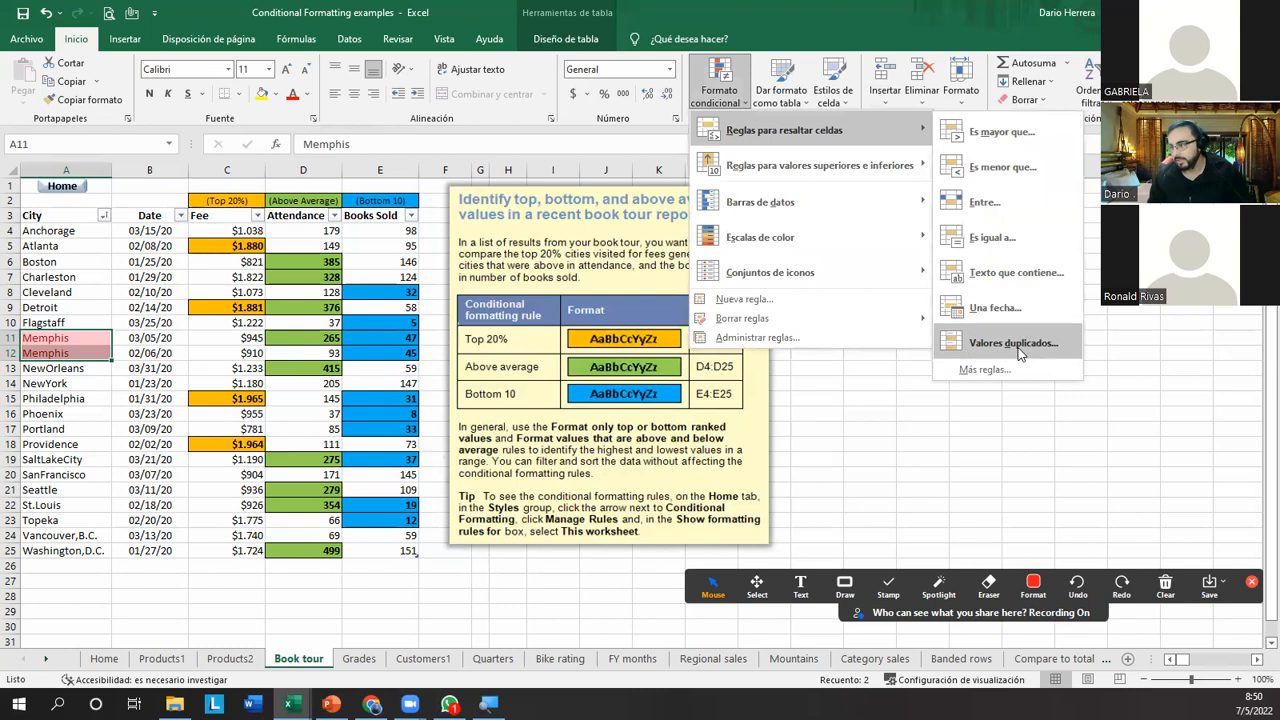
pyautogui.click(124, 373)
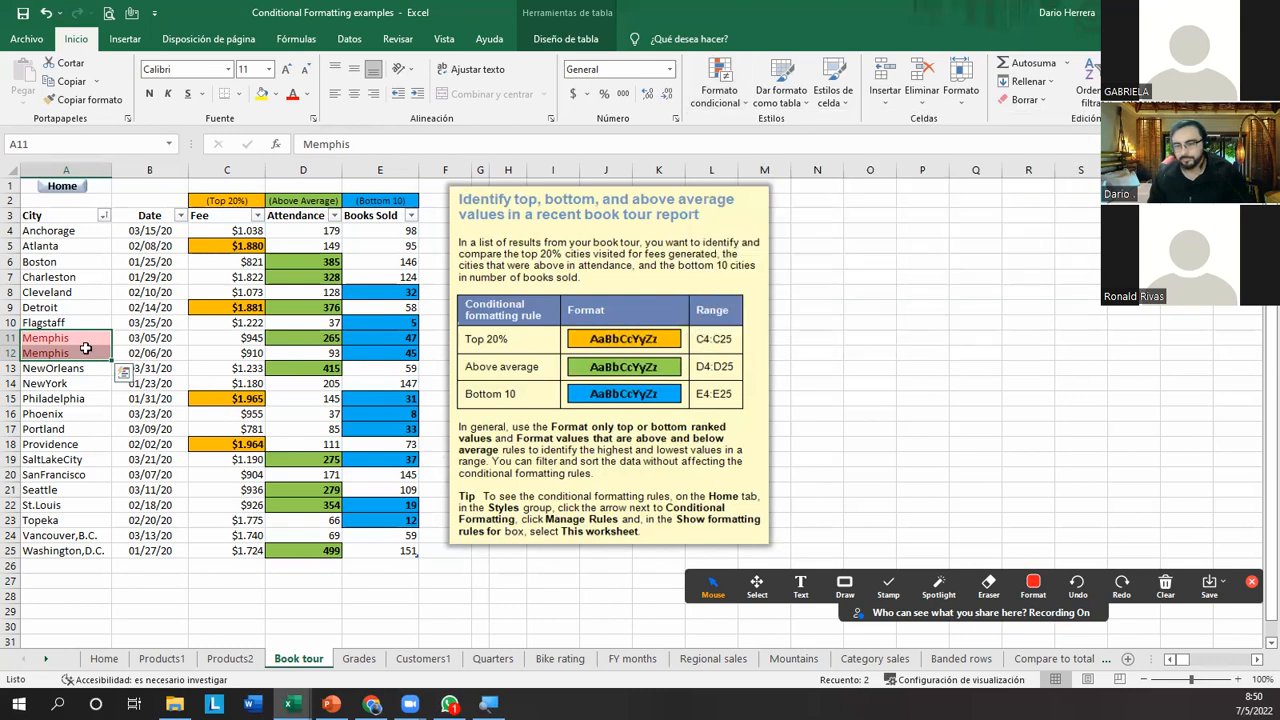
pyautogui.click(86, 337)
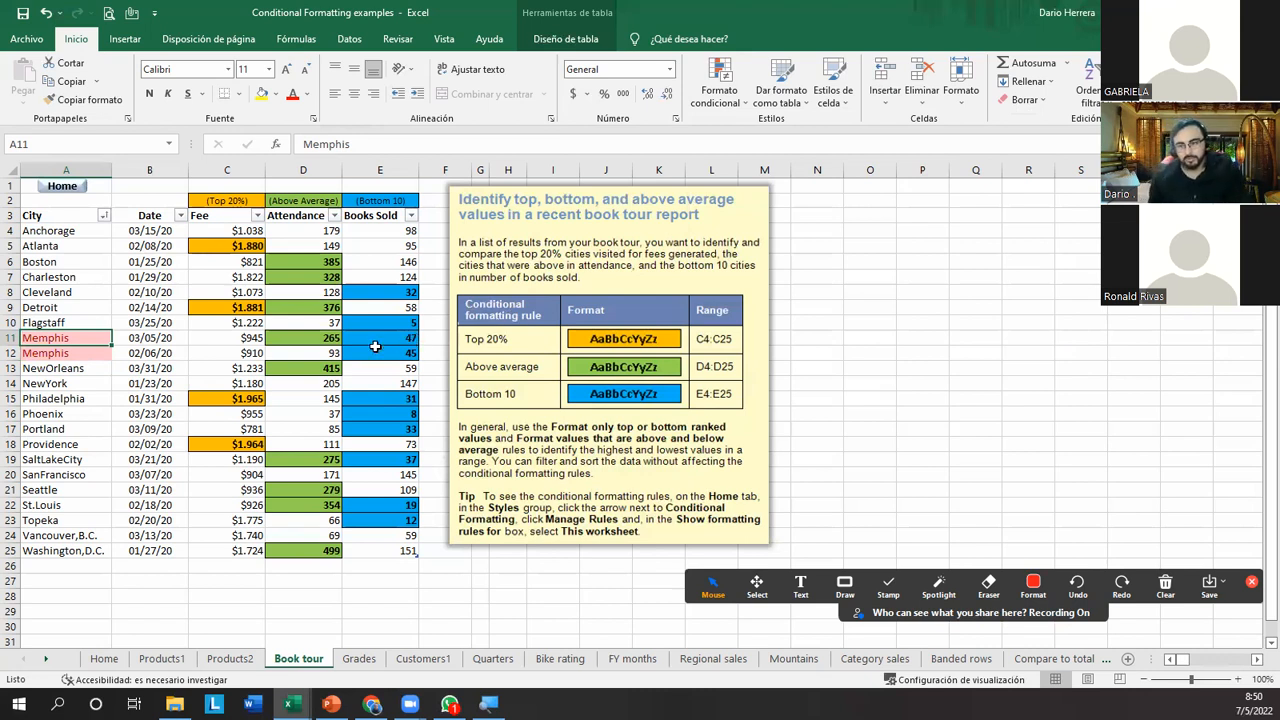
# Review the top and bottom rule options for columns C to E against the explanatory picture beside the table.
pyautogui.moveTo(246, 170); pyautogui.dragTo(381, 170)
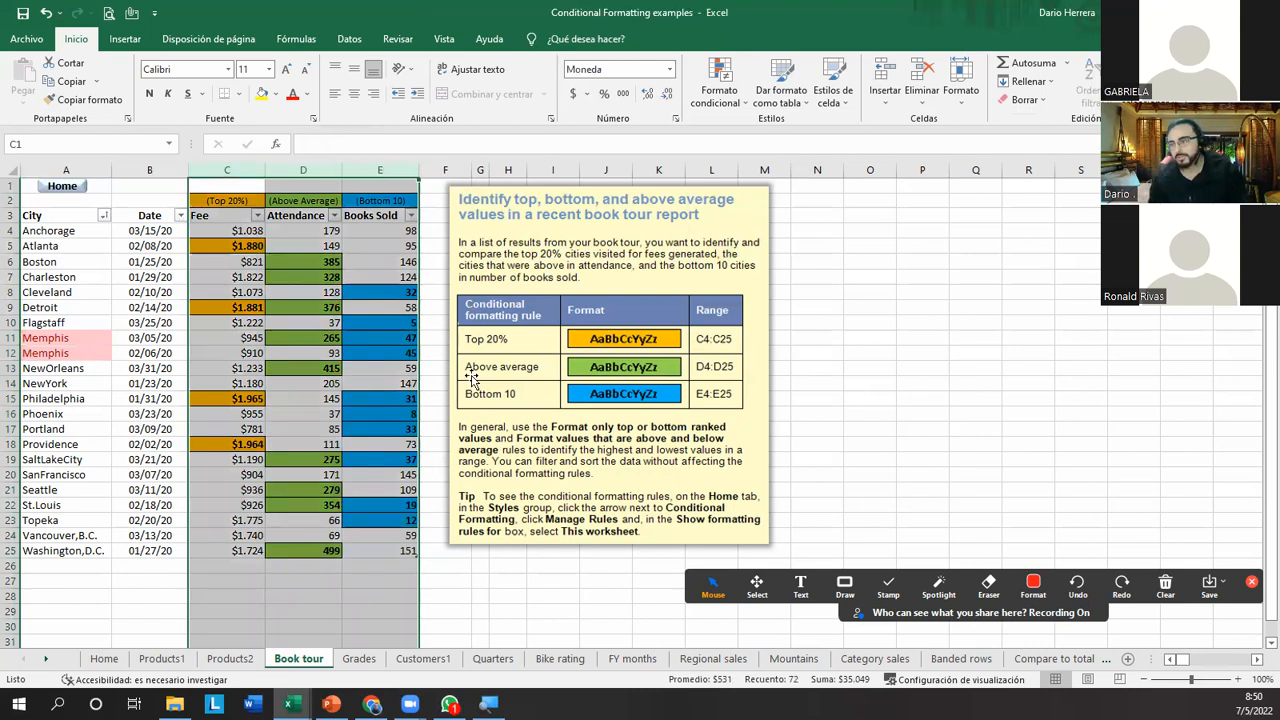
pyautogui.click(722, 80)
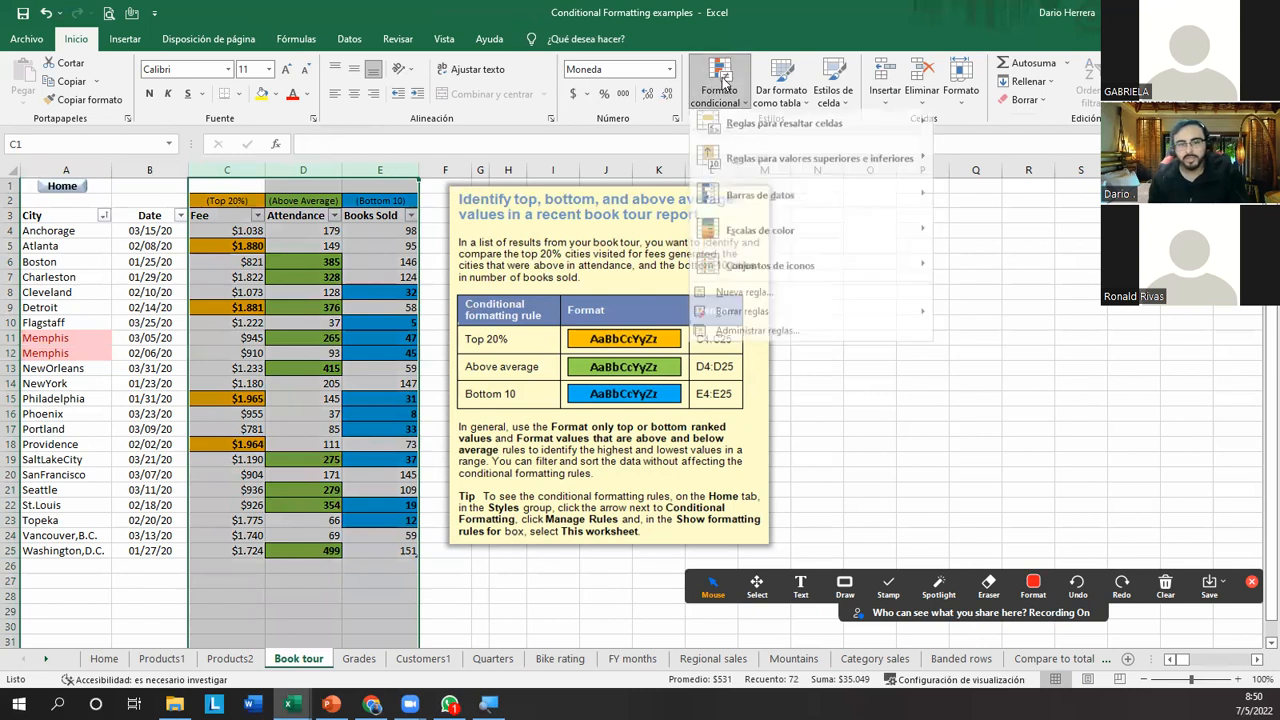
pyautogui.moveTo(757, 172)
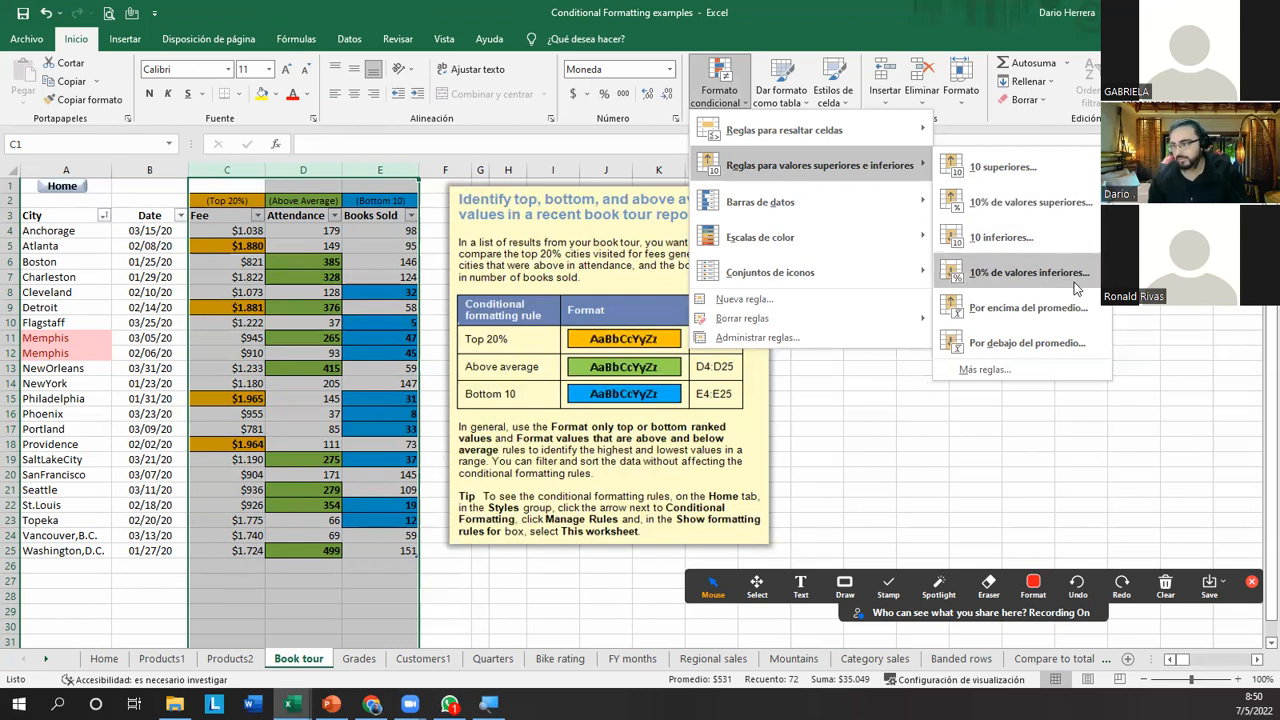
pyautogui.click(357, 344)
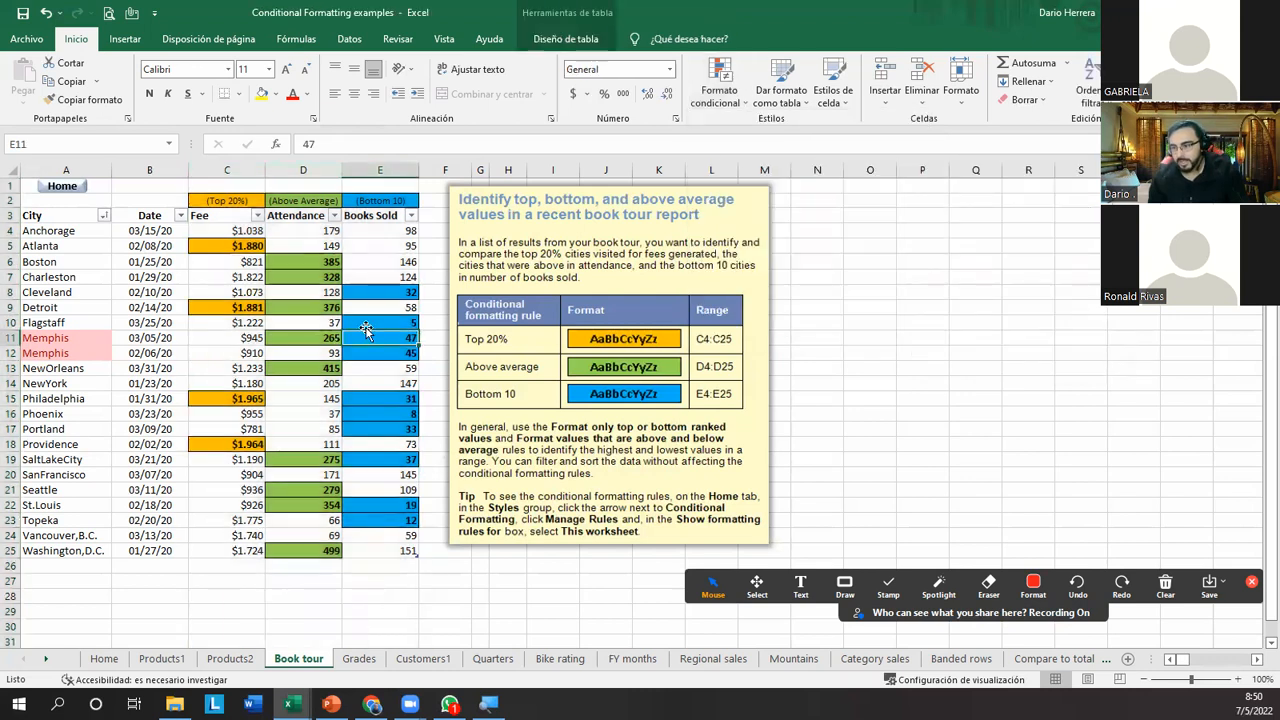
pyautogui.click(479, 346)
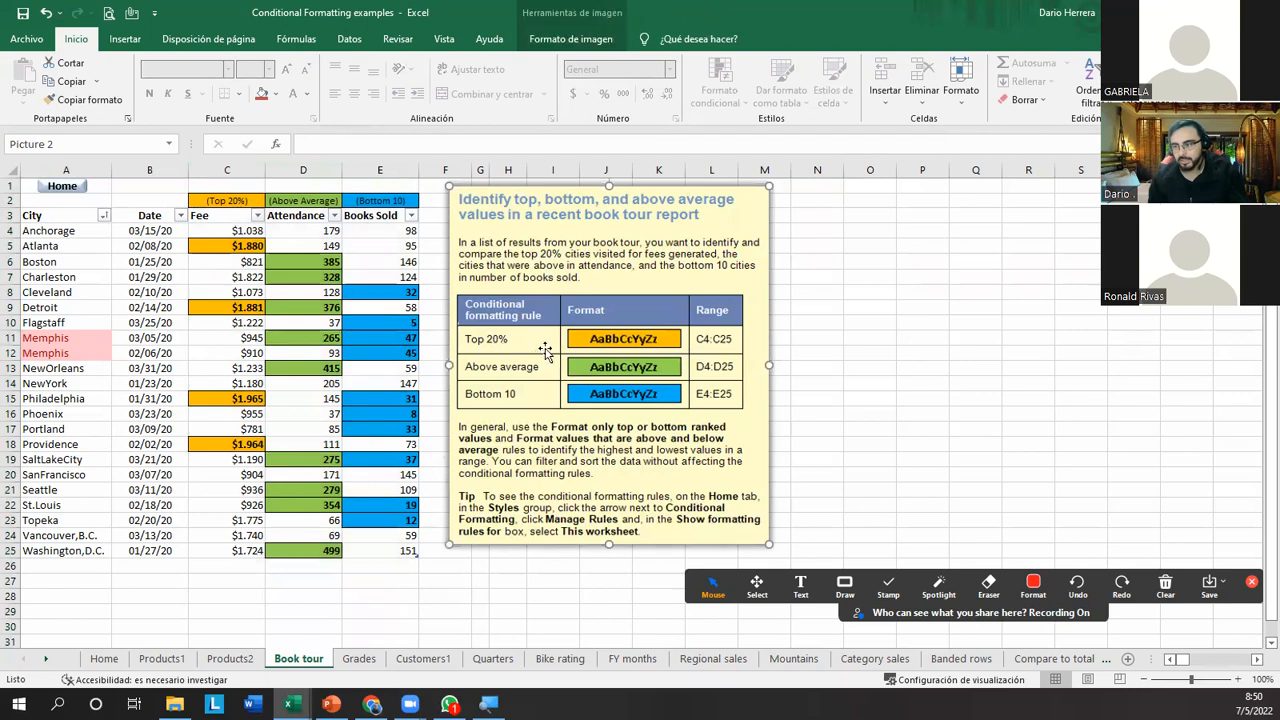
# Open the conditional formatting rules manager for columns C to E.
pyautogui.click(230, 168)
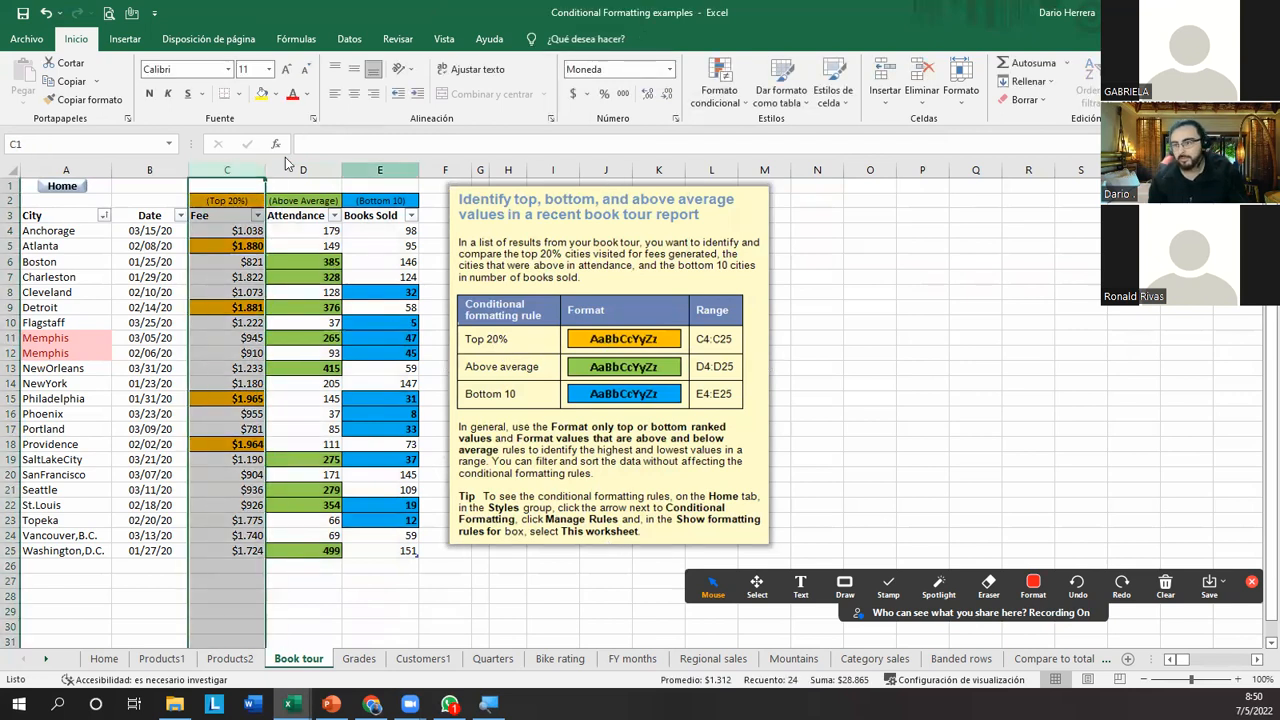
pyautogui.moveTo(232, 168); pyautogui.dragTo(380, 168)
pyautogui.click(719, 85)
pyautogui.moveTo(756, 326)
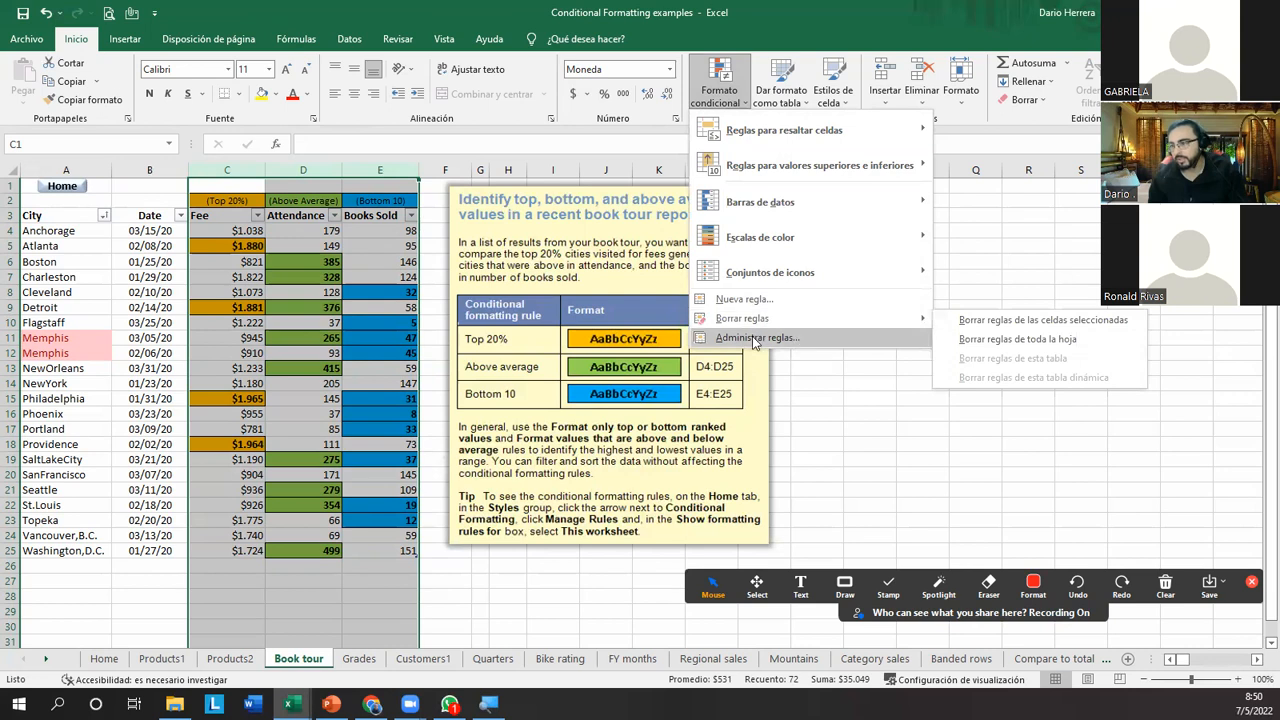
pyautogui.click(752, 340)
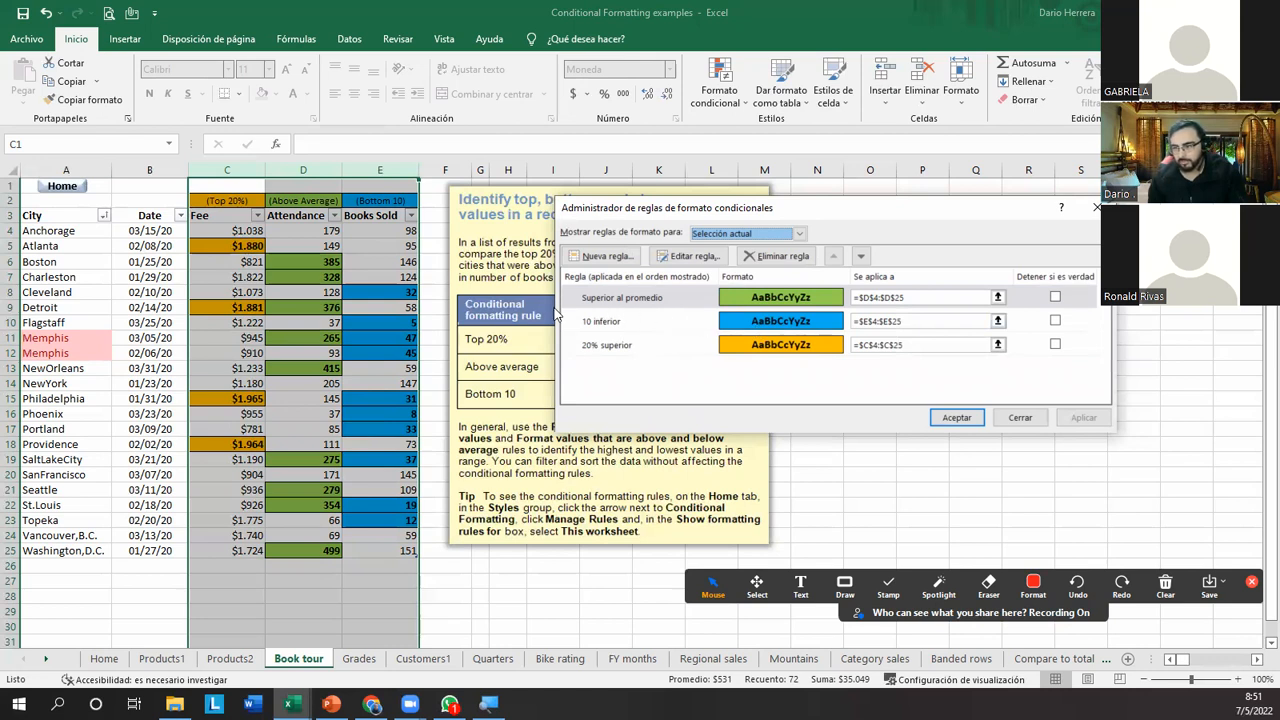
# Open the 20% superior rule for editing and move its dialog closer to the table.
pyautogui.click(619, 306)
pyautogui.click(619, 348)
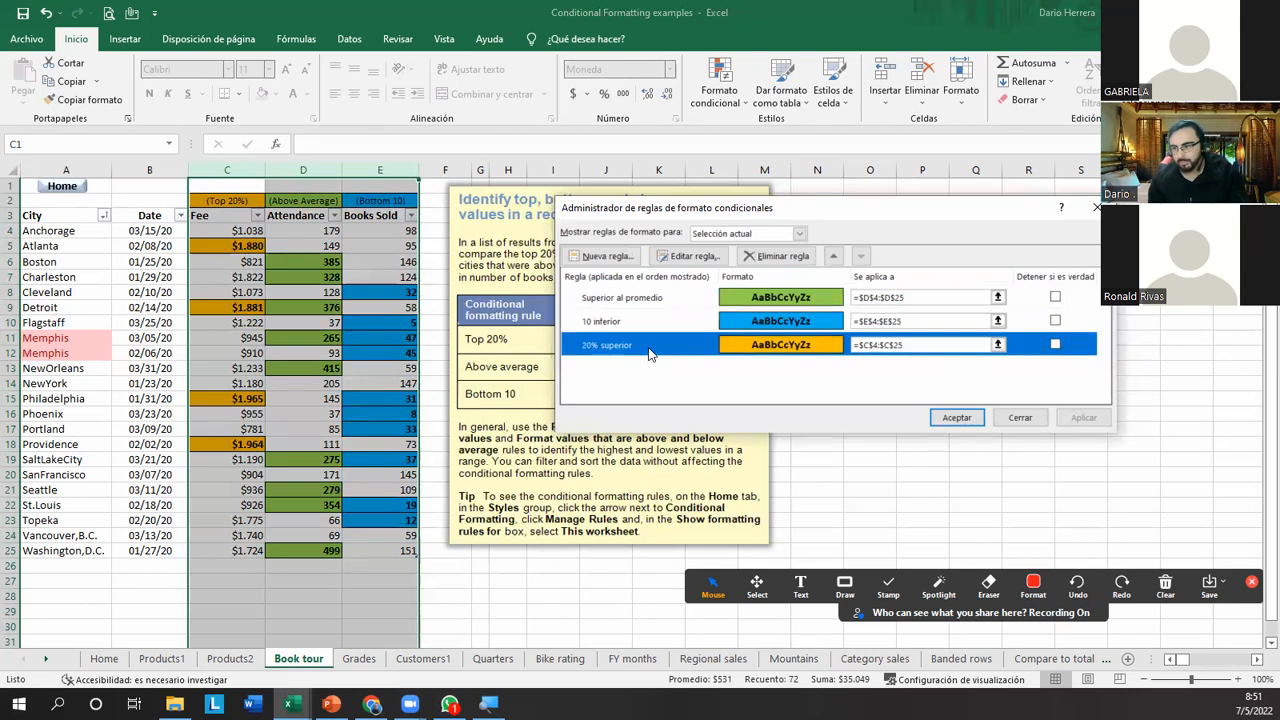
pyautogui.doubleClick(648, 350)
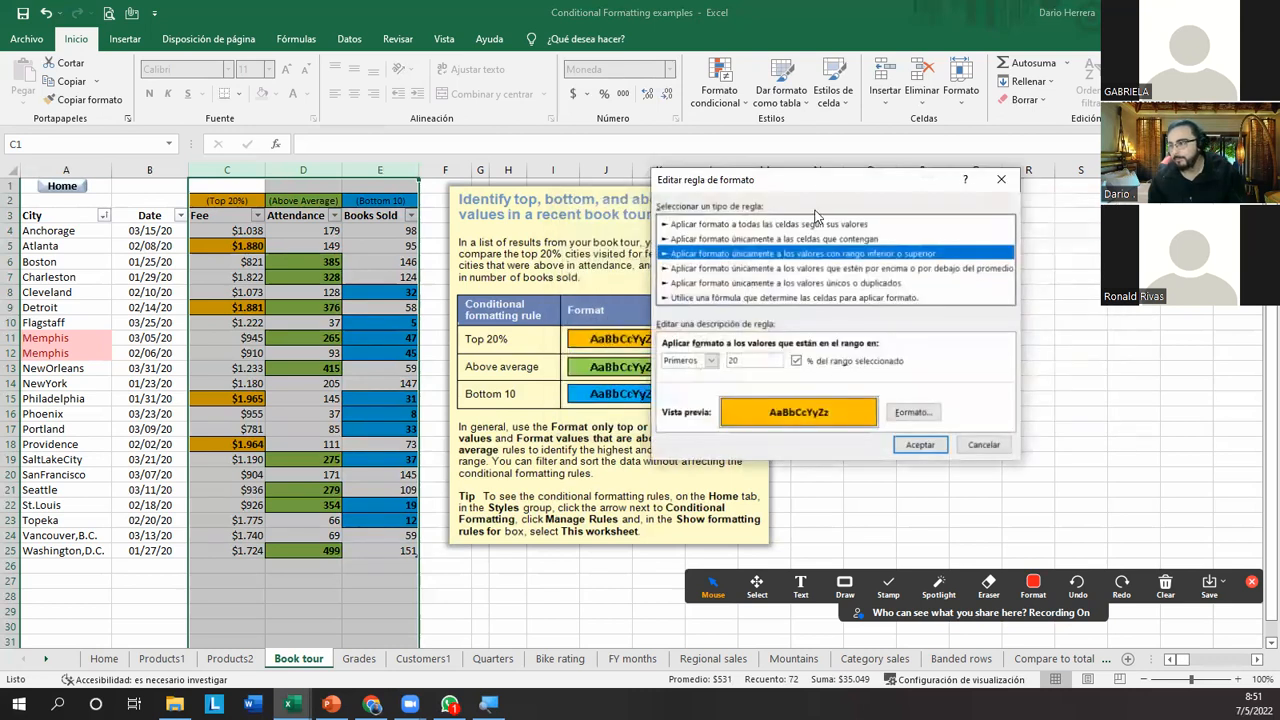
pyautogui.moveTo(813, 181); pyautogui.dragTo(593, 186)
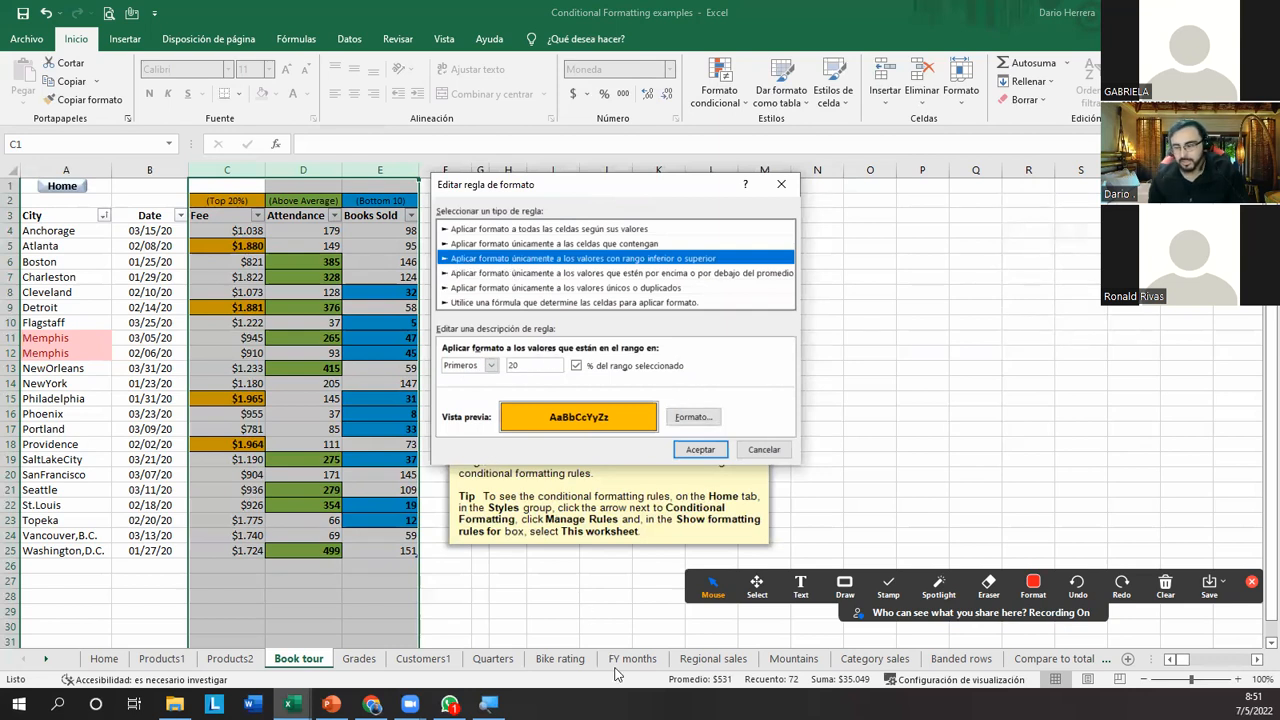
# Outline in red the rule's selected type, the Primeros option, the value 20 and the "% del rango seleccionado" option.
pyautogui.click(844, 586)
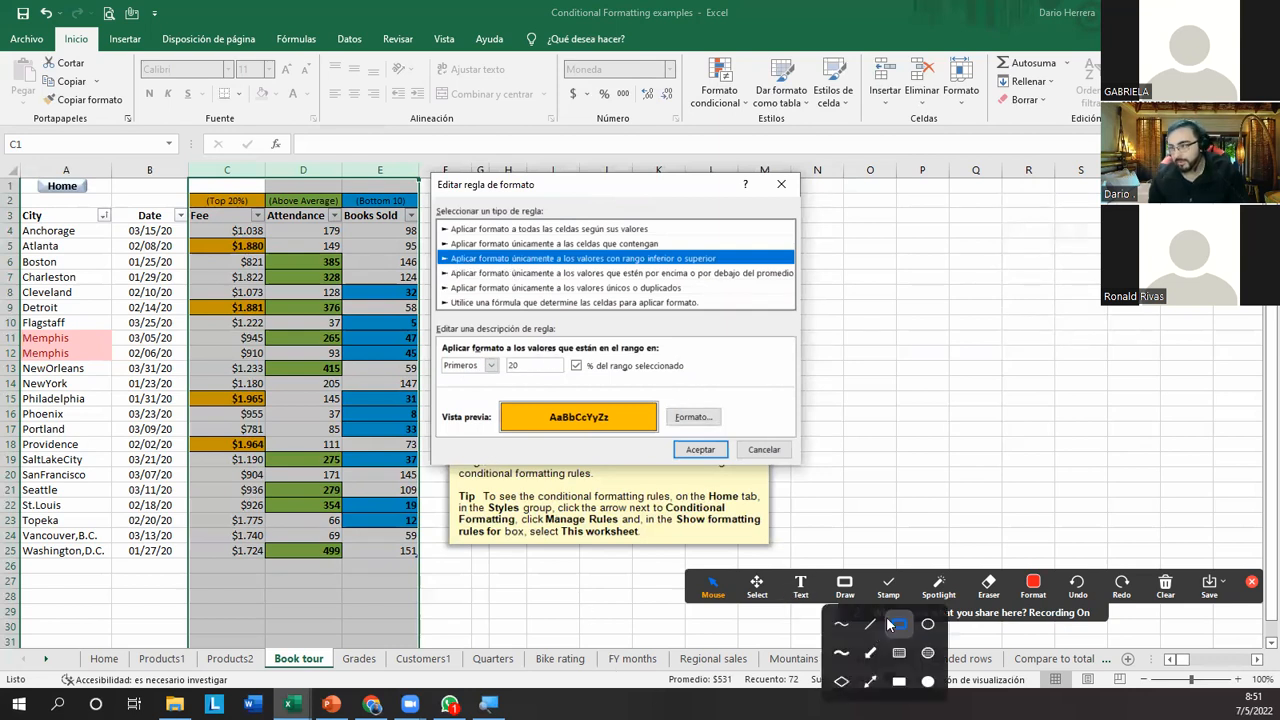
pyautogui.moveTo(805, 246); pyautogui.dragTo(427, 271)
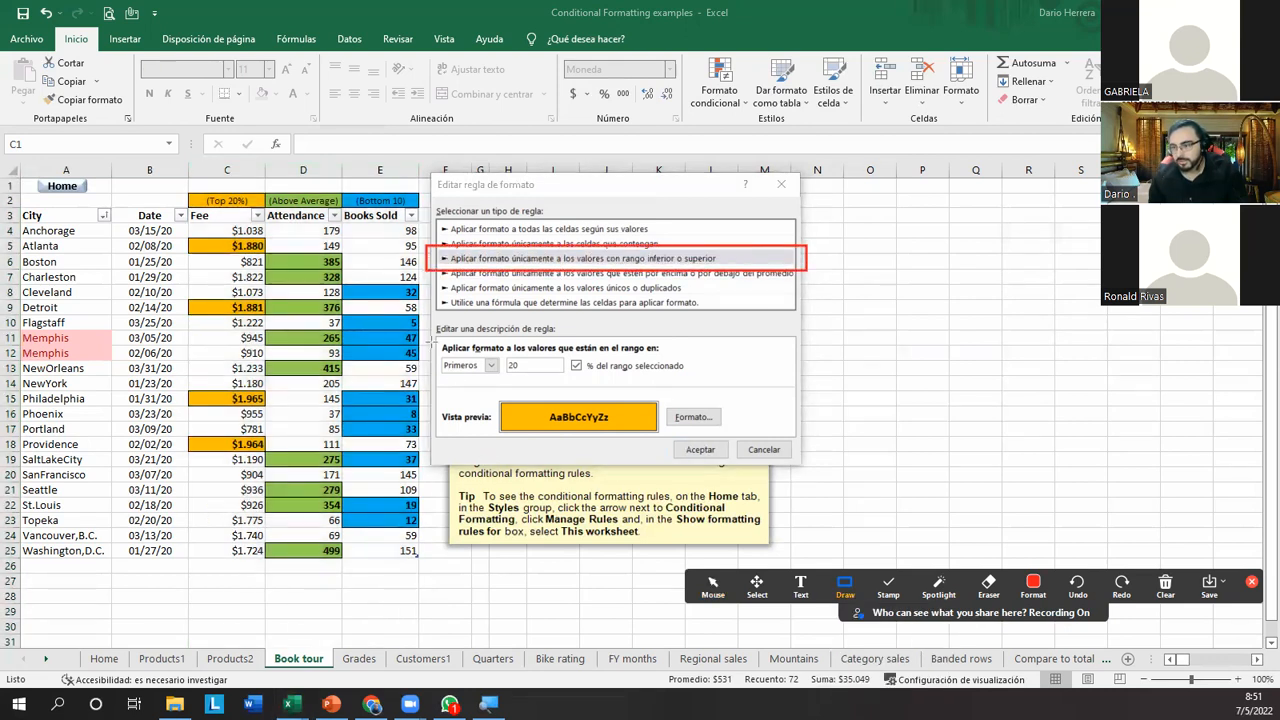
pyautogui.moveTo(441, 357)
pyautogui.mouseDown()
pyautogui.moveTo(478, 386)
pyautogui.moveTo(490, 376)
pyautogui.mouseUp()
pyautogui.moveTo(570, 376); pyautogui.dragTo(502, 356)
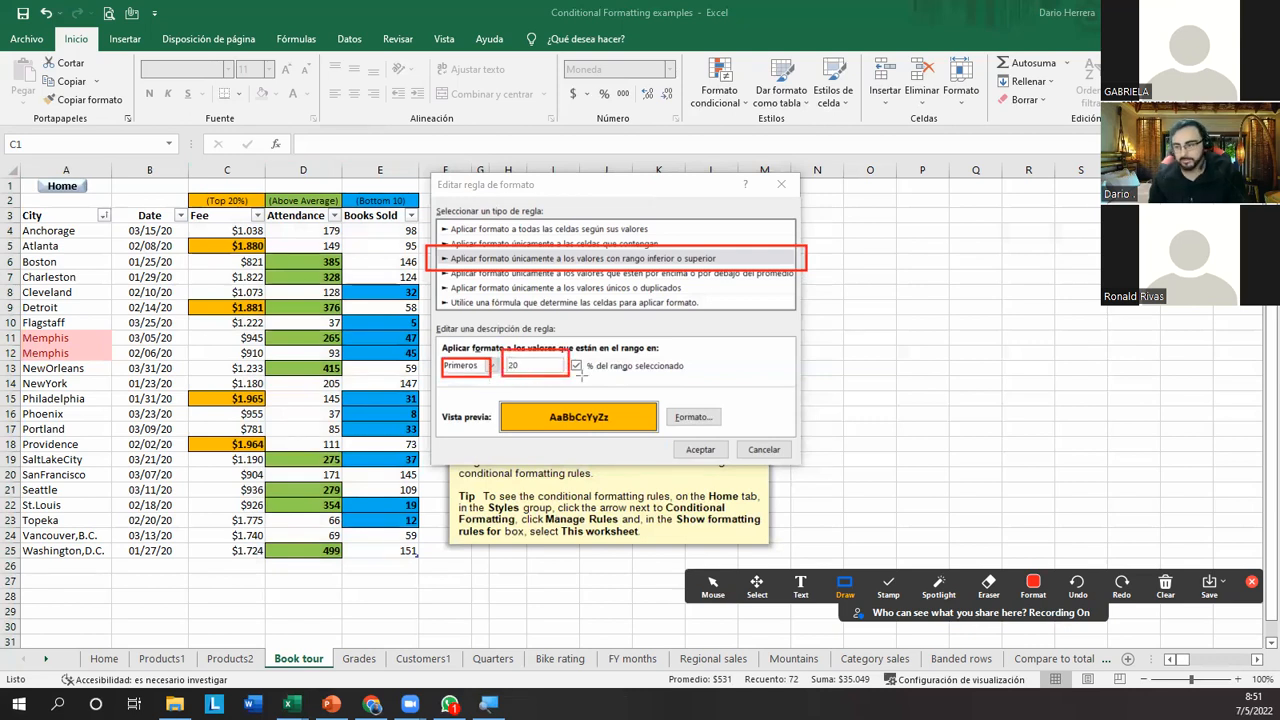
pyautogui.moveTo(687, 372)
pyautogui.mouseDown()
pyautogui.moveTo(615, 376)
pyautogui.moveTo(564, 350)
pyautogui.mouseUp()
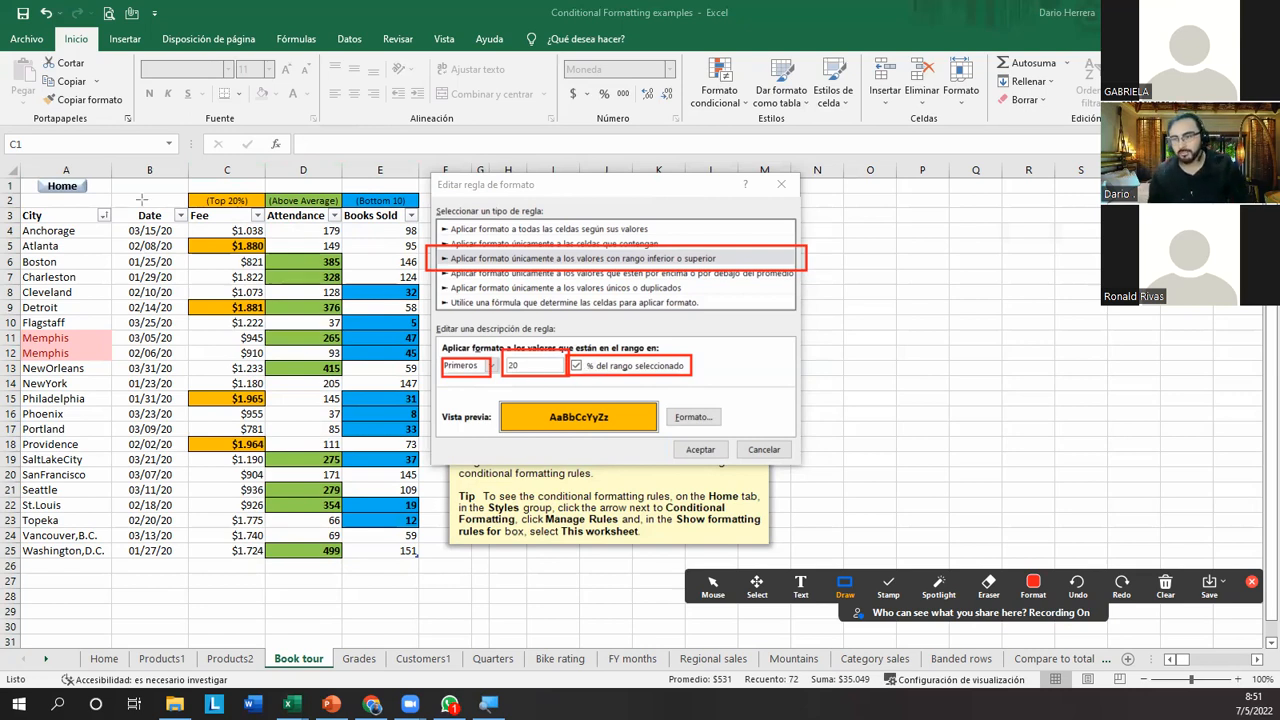
# Outline the whole Fee column and the rule's percentage checkbox in red.
pyautogui.moveTo(184, 207); pyautogui.dragTo(226, 424)
pyautogui.moveTo(242, 476); pyautogui.dragTo(280, 563)
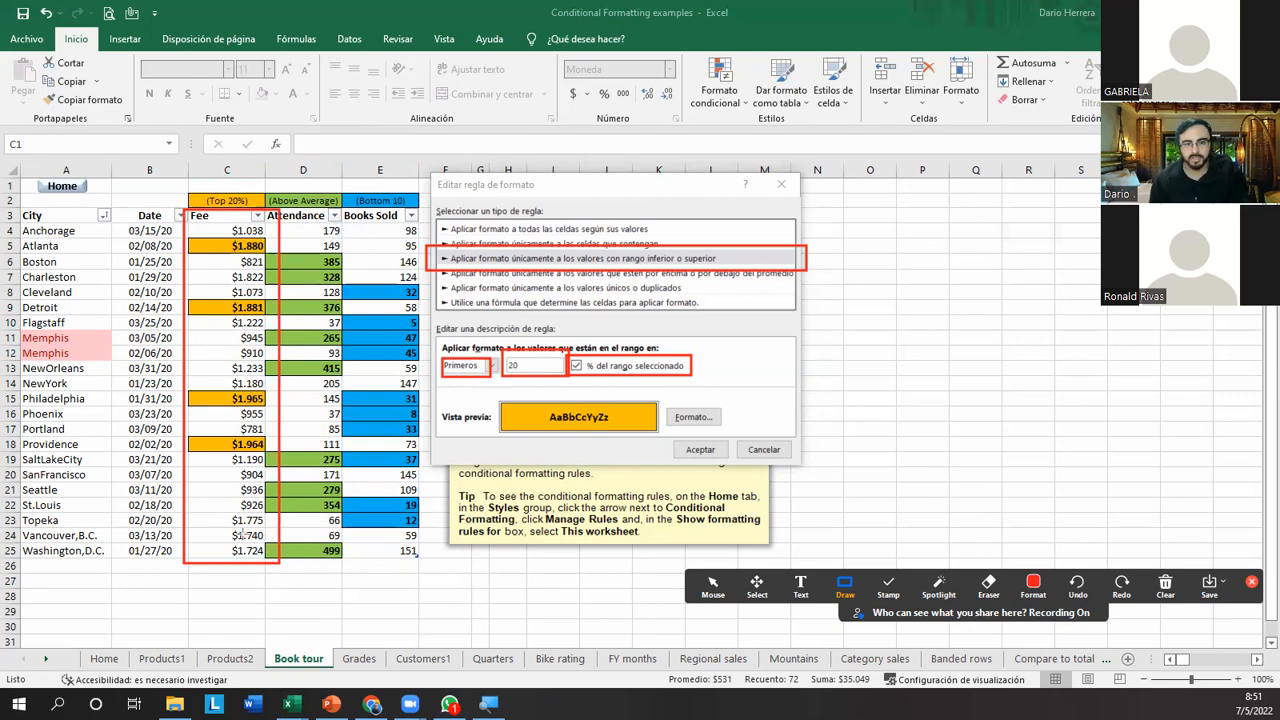
pyautogui.moveTo(563, 341); pyautogui.dragTo(597, 381)
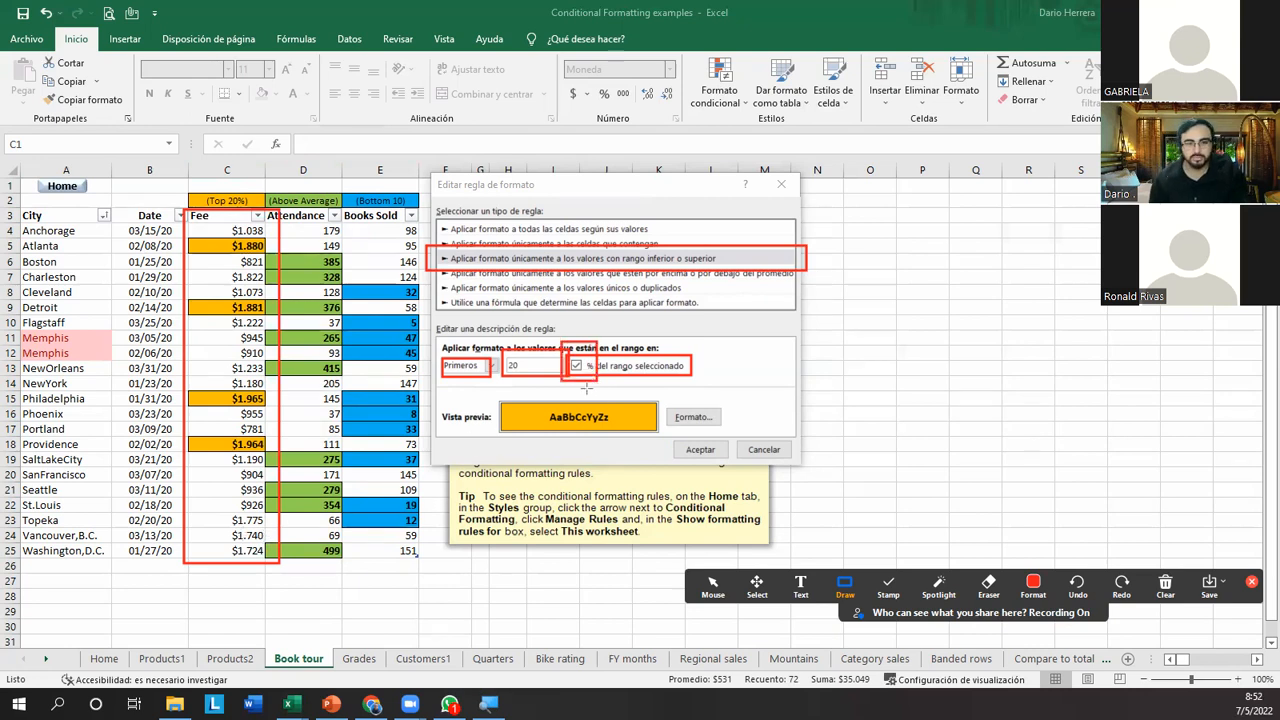
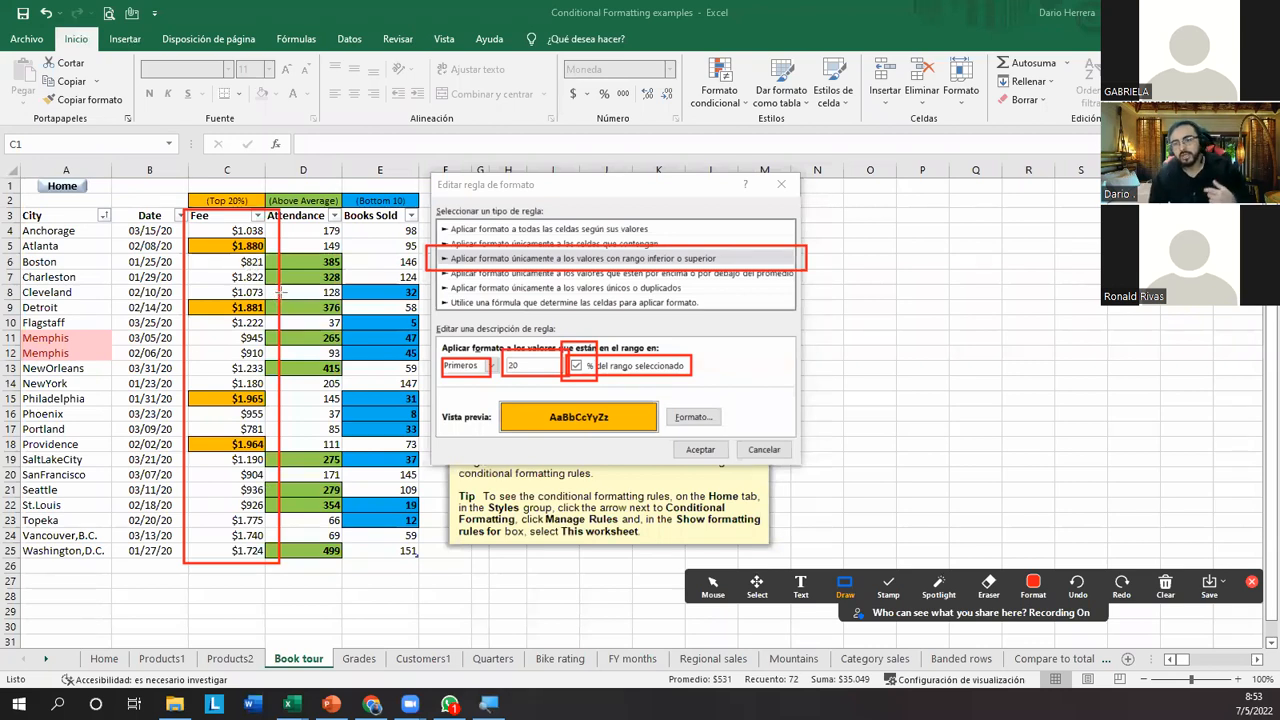
# Outline the four orange Fee cells, C5, C9, C15 and C18, in red, and clear all the red outlines.
pyautogui.moveTo(177, 239)
pyautogui.mouseDown()
pyautogui.moveTo(185, 252)
pyautogui.moveTo(272, 256)
pyautogui.mouseUp()
pyautogui.moveTo(182, 294); pyautogui.dragTo(271, 320)
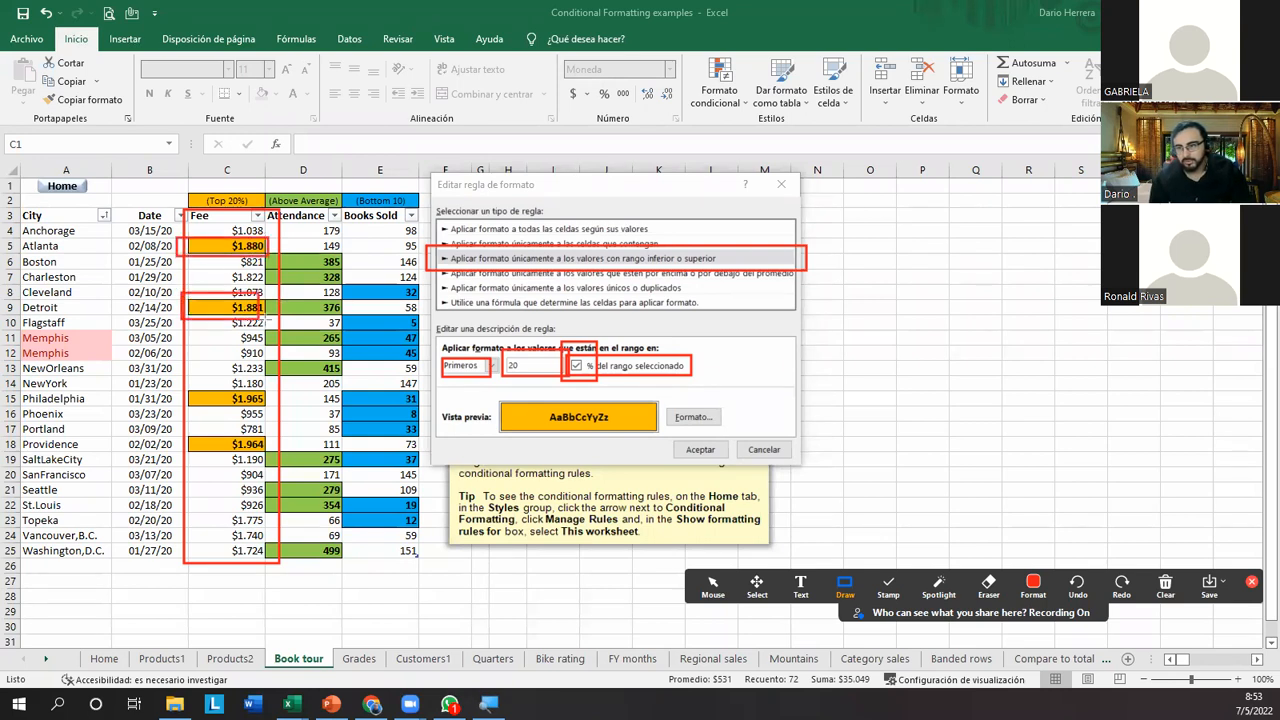
pyautogui.moveTo(180, 391); pyautogui.dragTo(275, 424)
pyautogui.moveTo(176, 416); pyautogui.dragTo(288, 460)
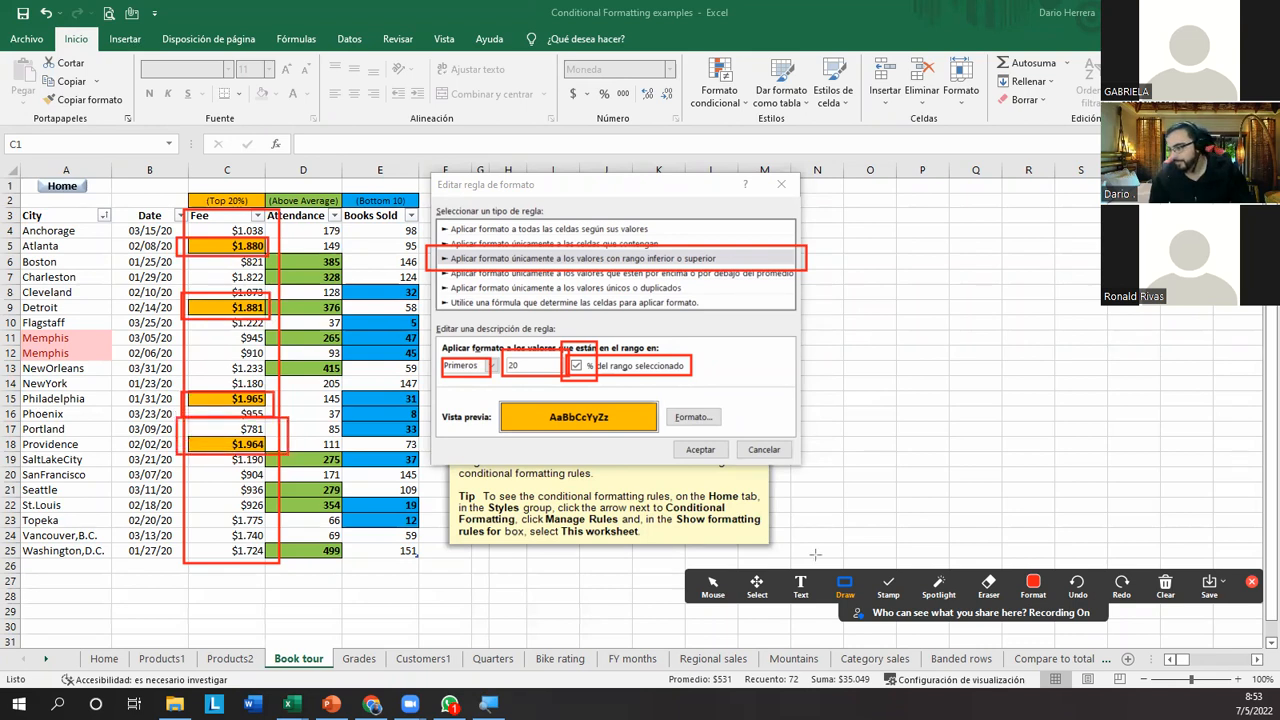
pyautogui.press('Escape')
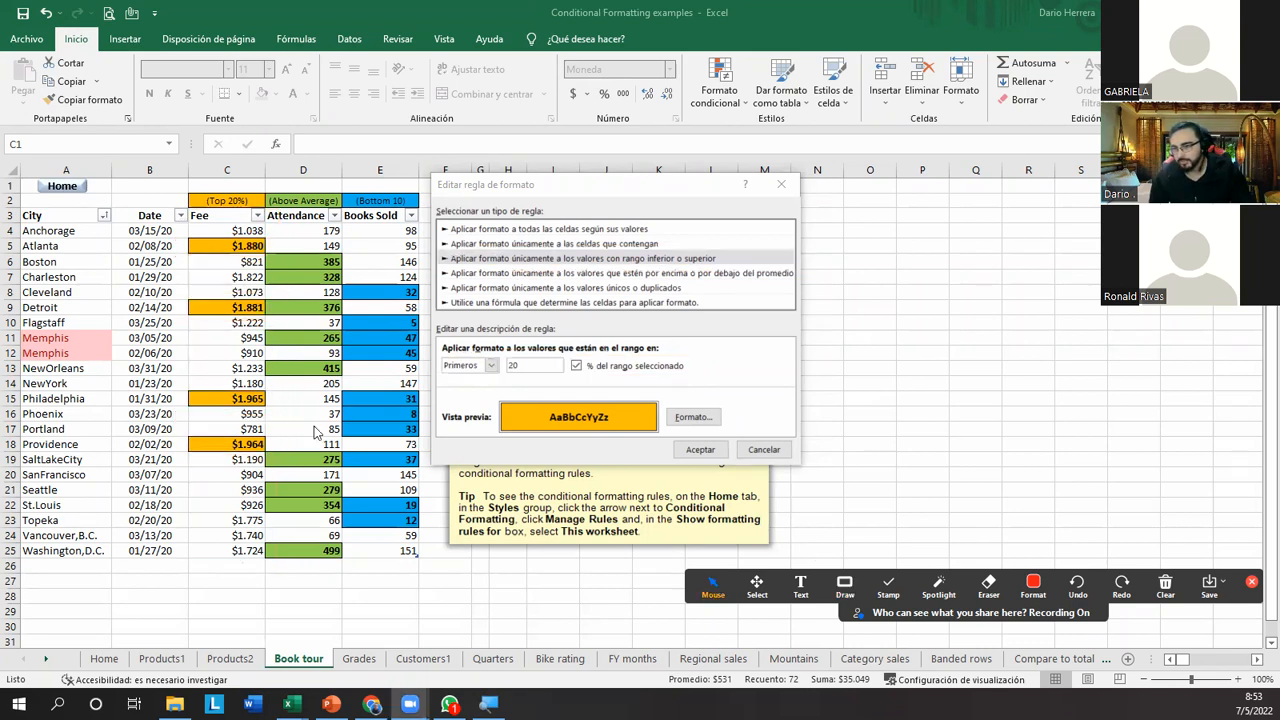
# Cancel editing of the 20% superior rule and close the conditional formatting rules manager.
pyautogui.click(748, 457)
pyautogui.click(763, 450)
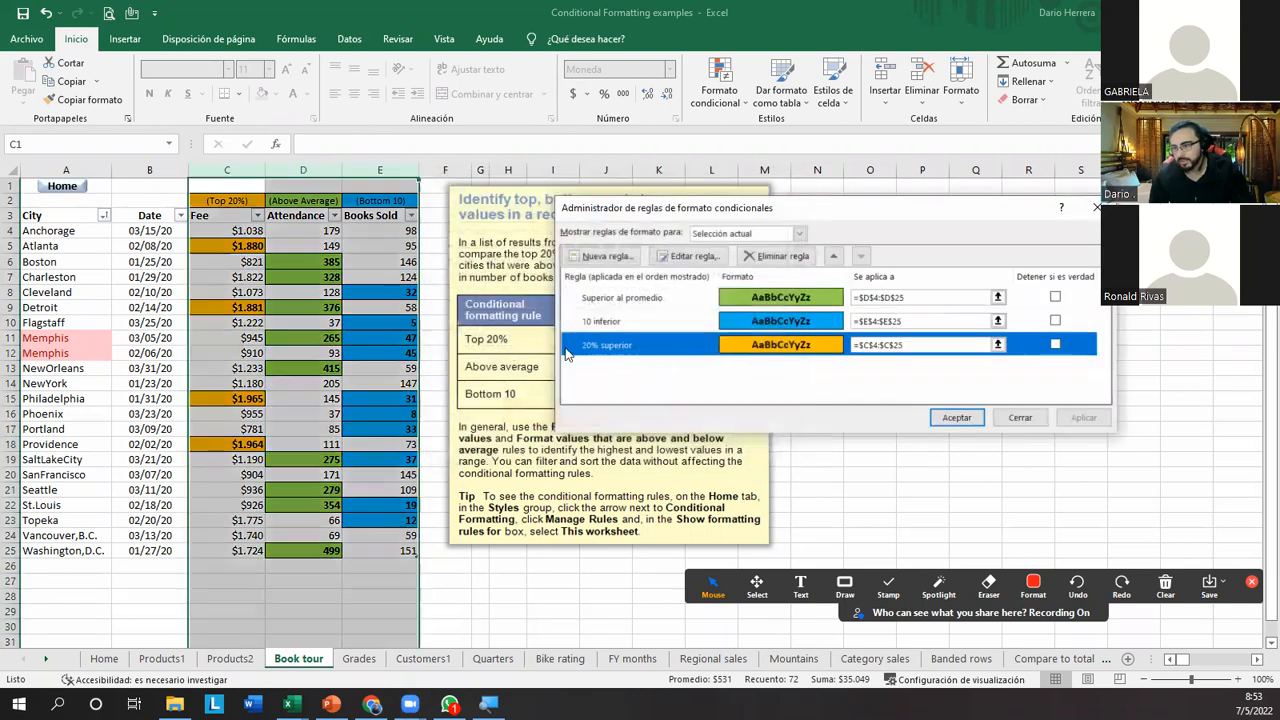
pyautogui.click(1020, 419)
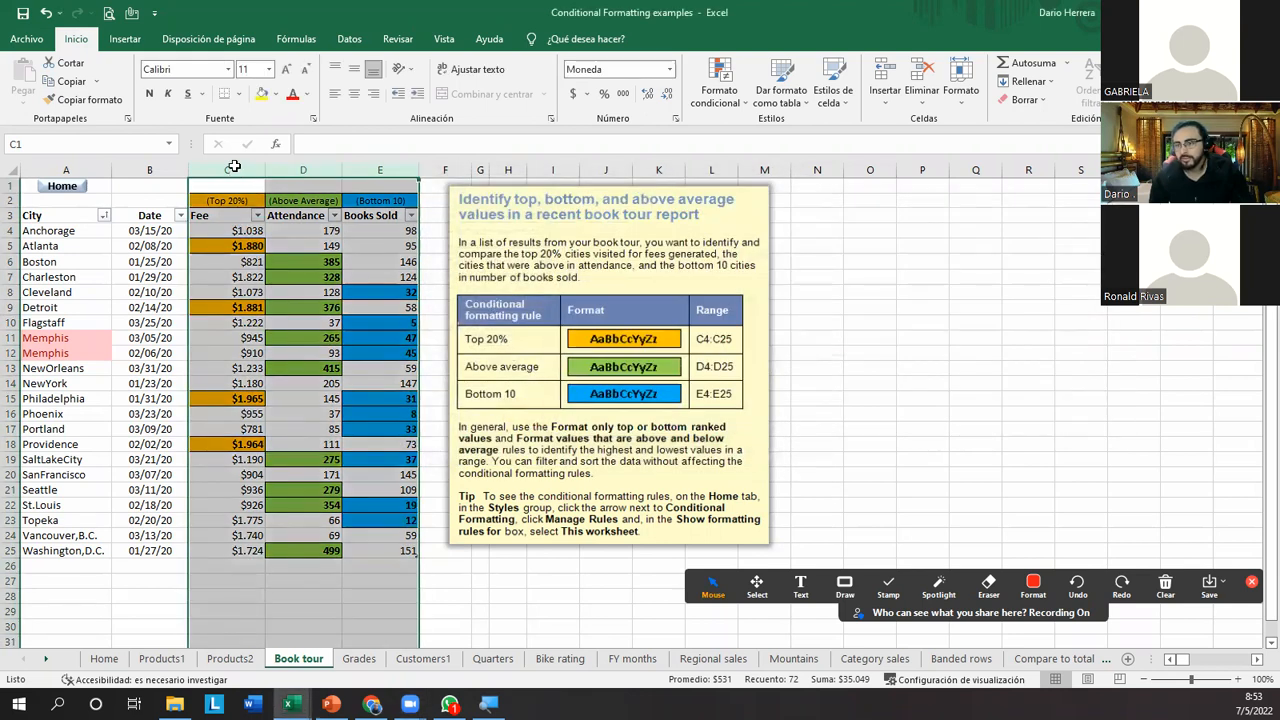
# Clear the conditional formatting rules from the entire Book tour sheet.
pyautogui.click(103, 309)
pyautogui.moveTo(227, 169); pyautogui.dragTo(395, 169)
pyautogui.click(719, 85)
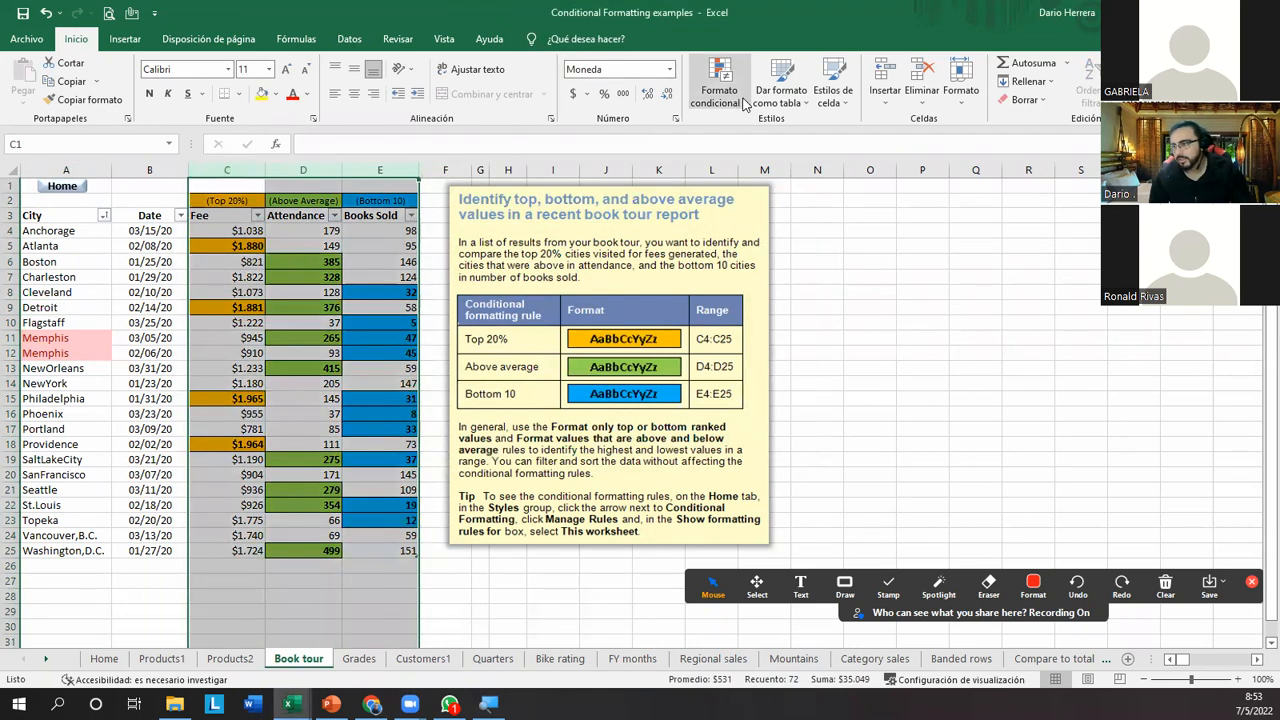
pyautogui.moveTo(776, 317)
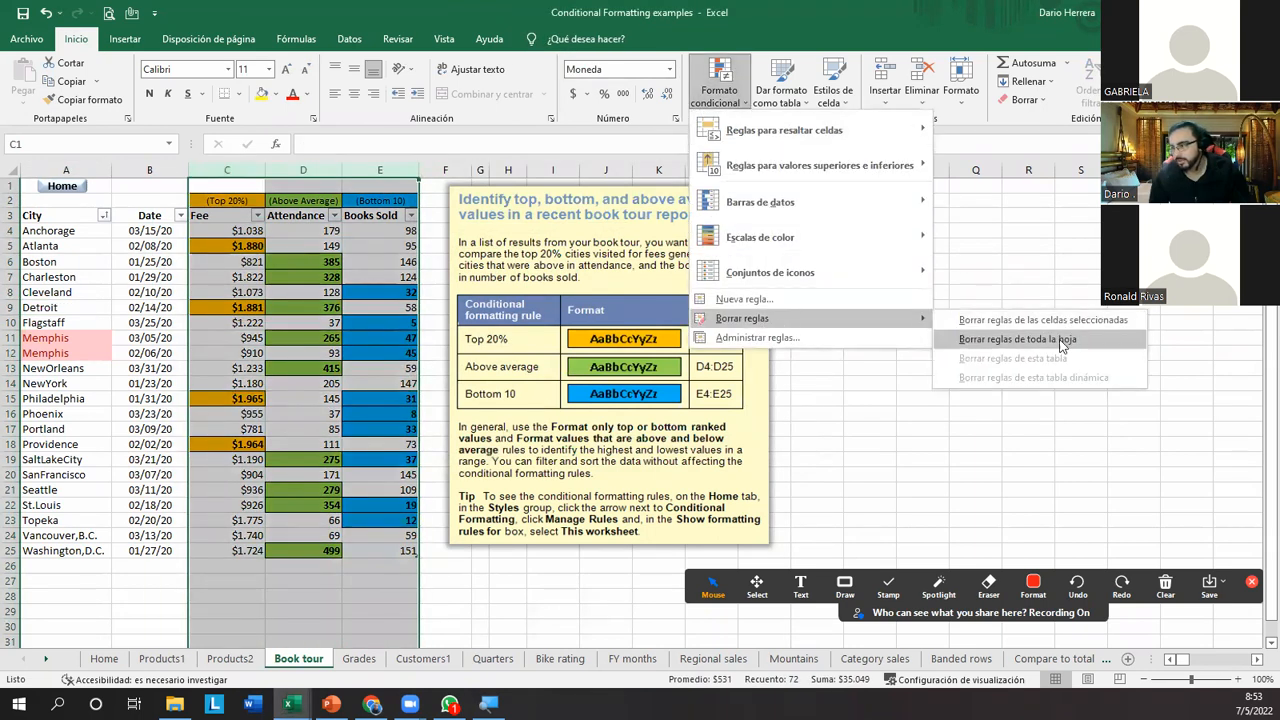
pyautogui.click(1030, 339)
pyautogui.click(283, 355)
pyautogui.click(292, 261)
pyautogui.click(278, 94)
pyautogui.click(300, 287)
pyautogui.click(320, 322)
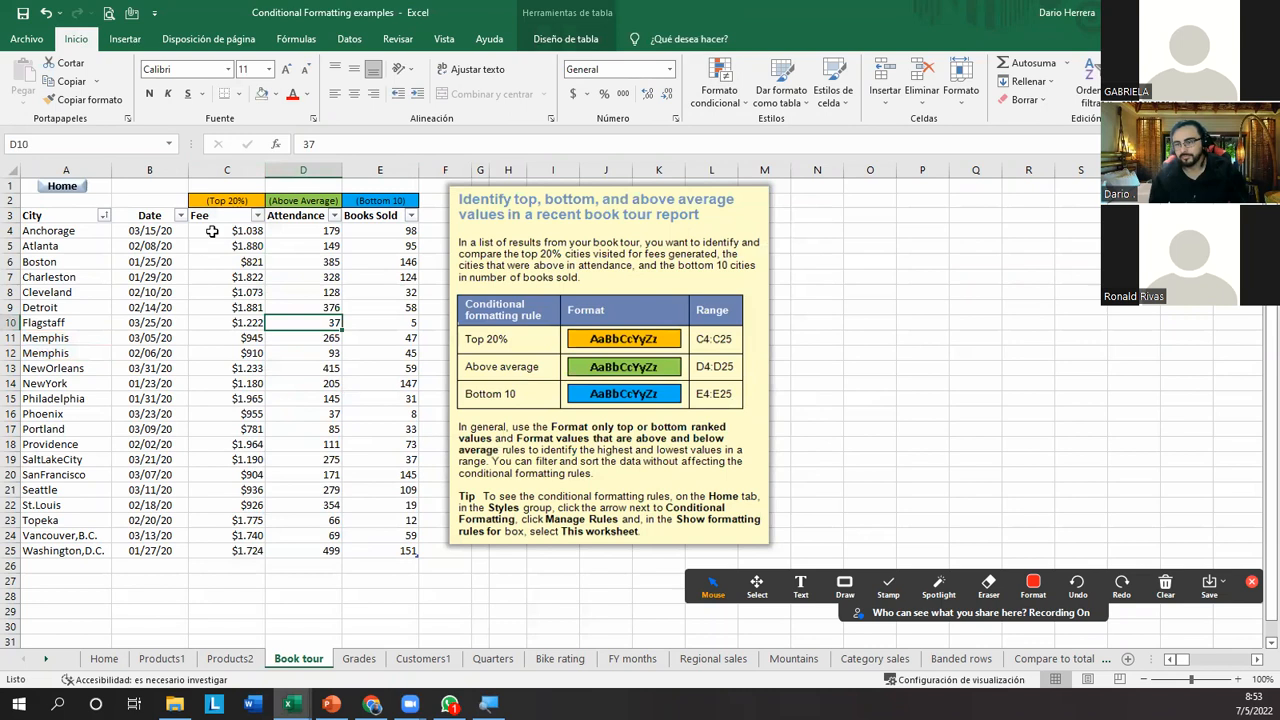
pyautogui.moveTo(222, 231); pyautogui.dragTo(228, 556)
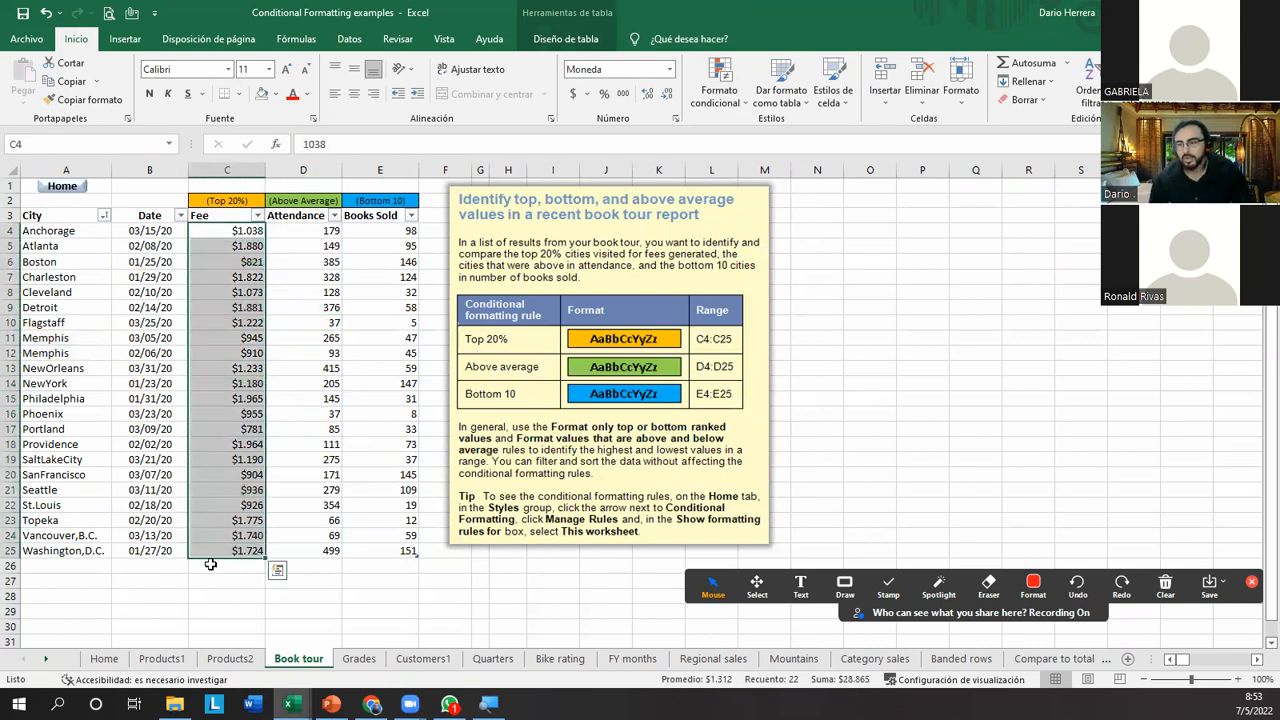
pyautogui.click(720, 100)
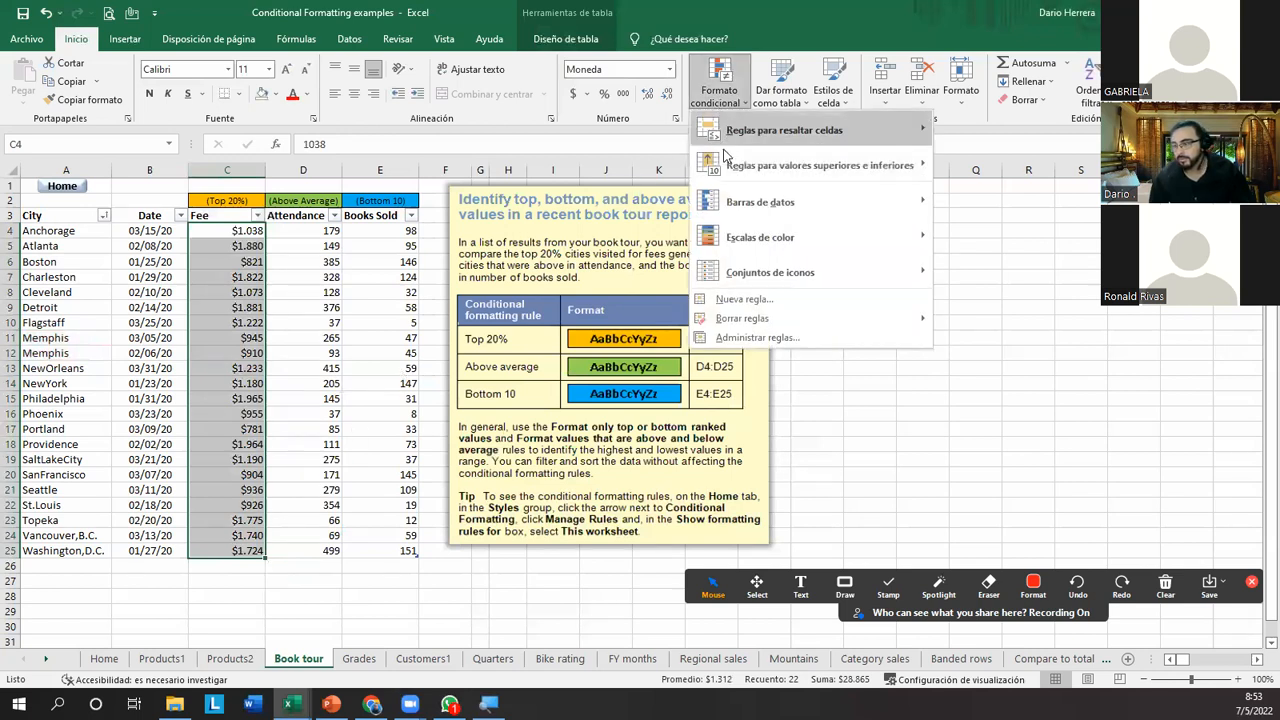
pyautogui.moveTo(757, 173)
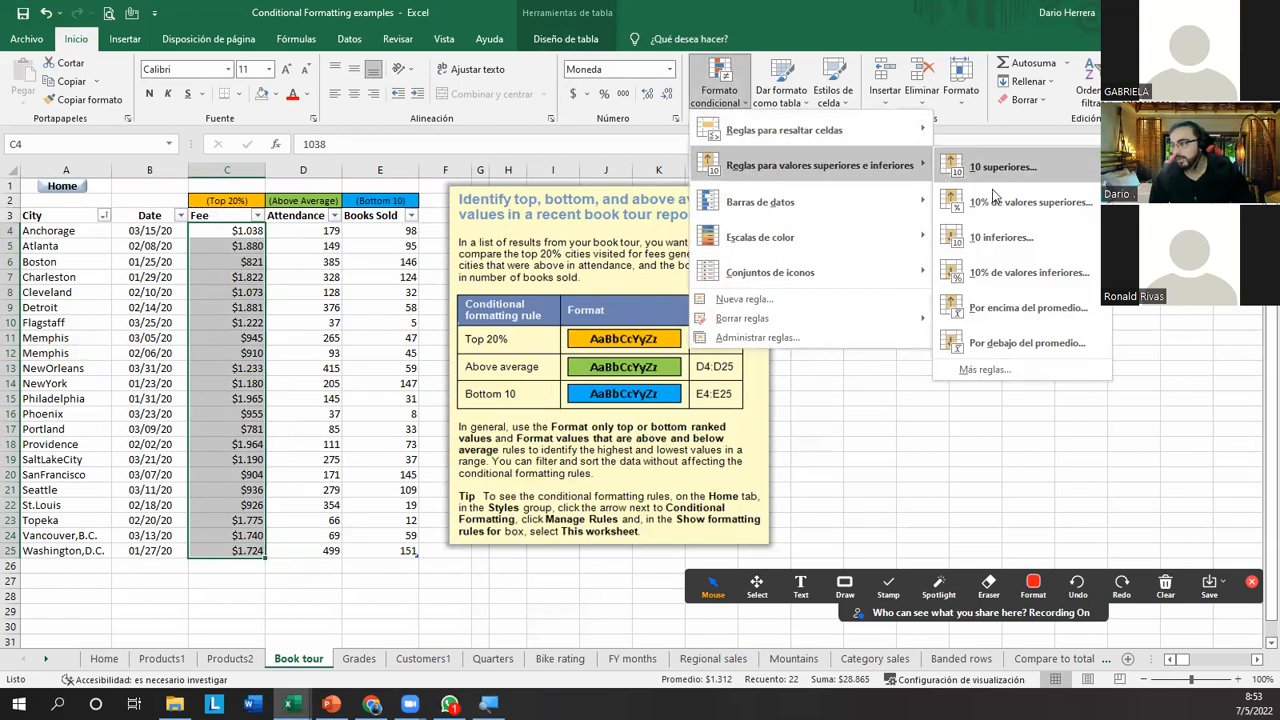
pyautogui.click(1050, 205)
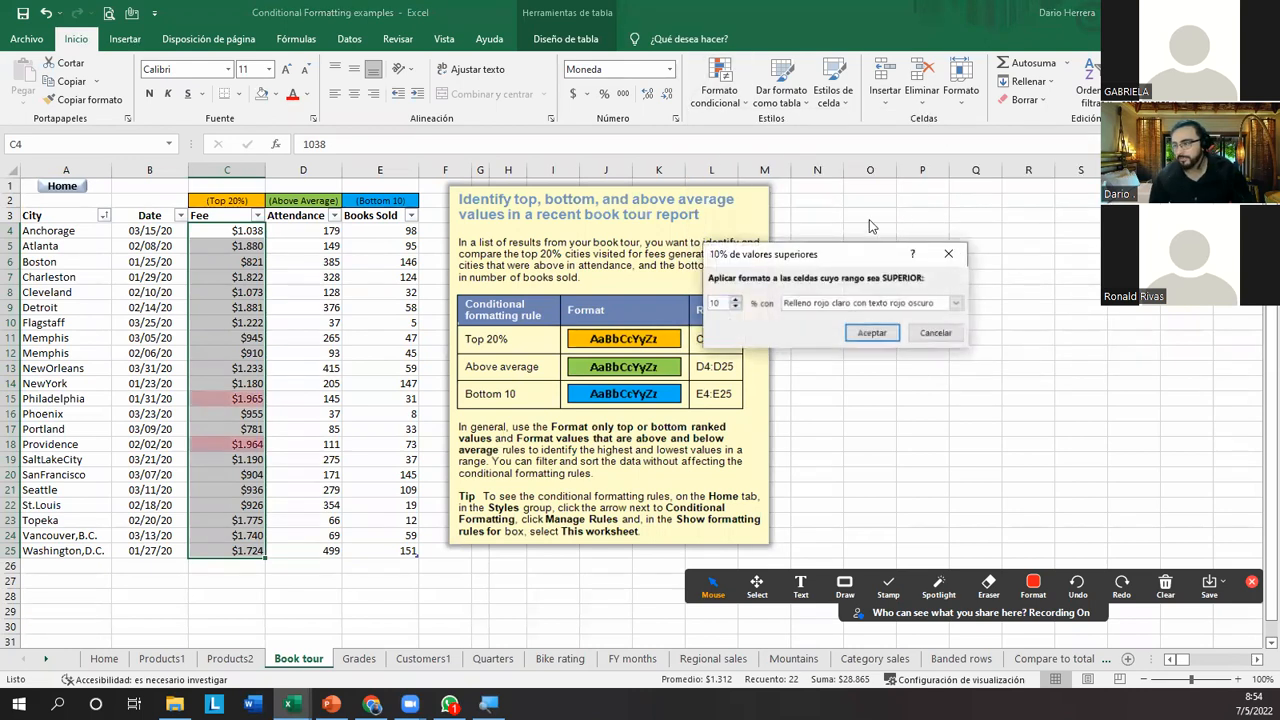
pyautogui.moveTo(843, 257); pyautogui.dragTo(578, 242)
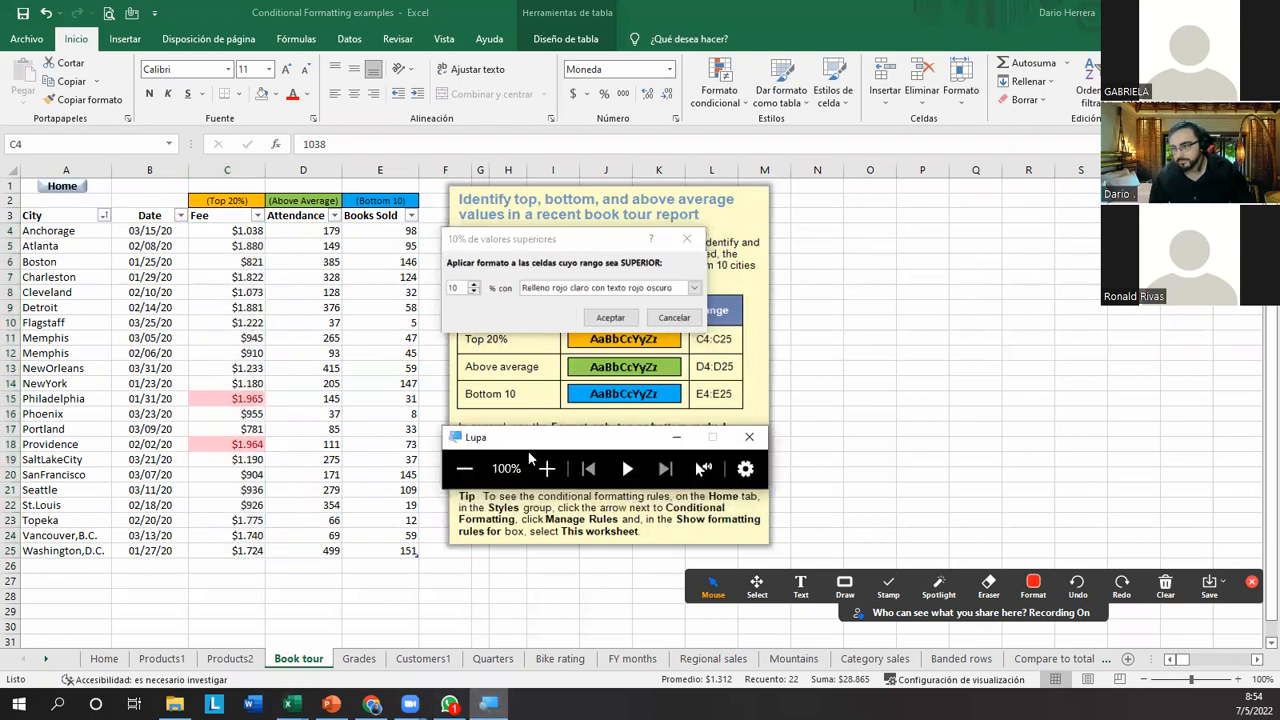
pyautogui.moveTo(543, 433); pyautogui.dragTo(521, 341)
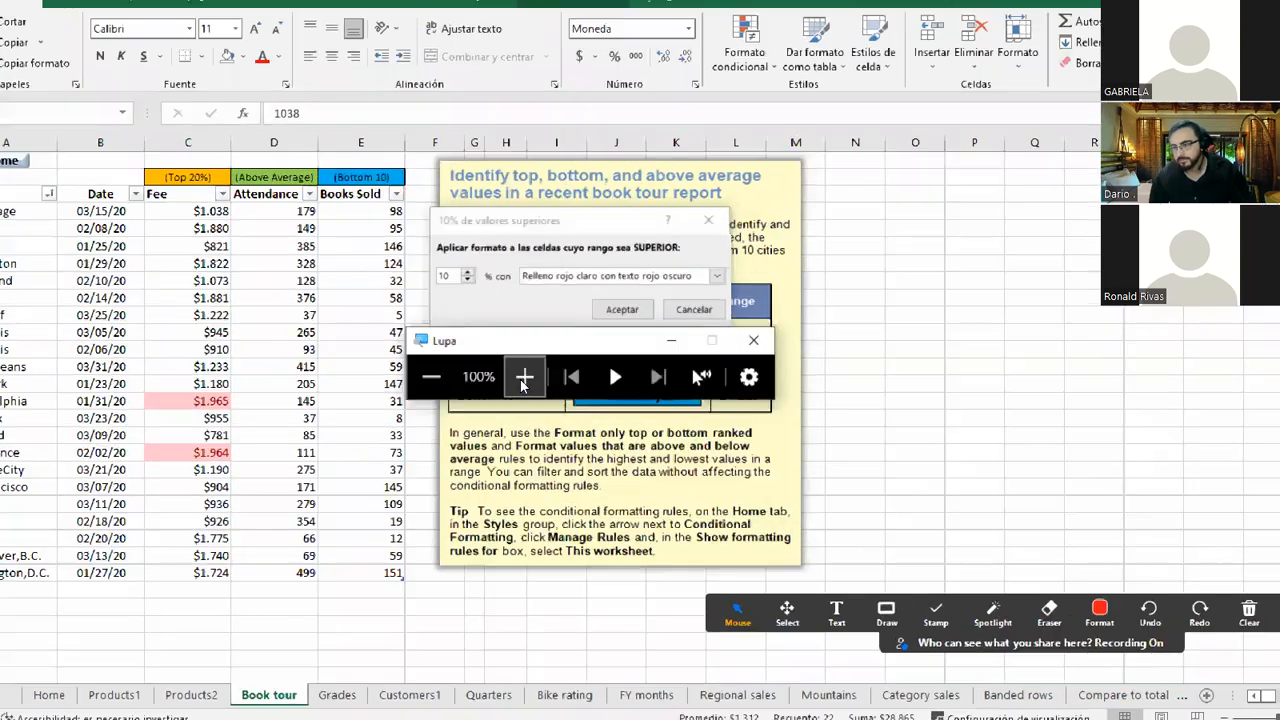
pyautogui.click(521, 376)
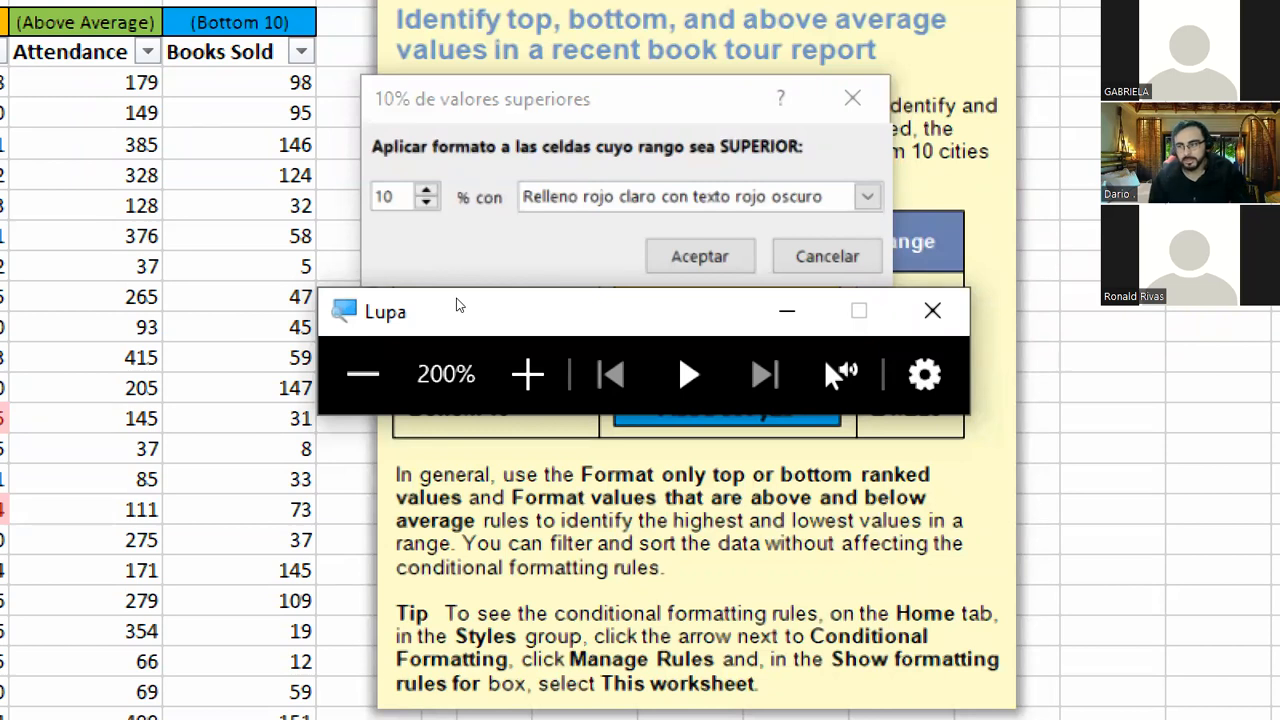
pyautogui.click(380, 197)
pyautogui.moveTo(394, 198); pyautogui.dragTo(366, 212)
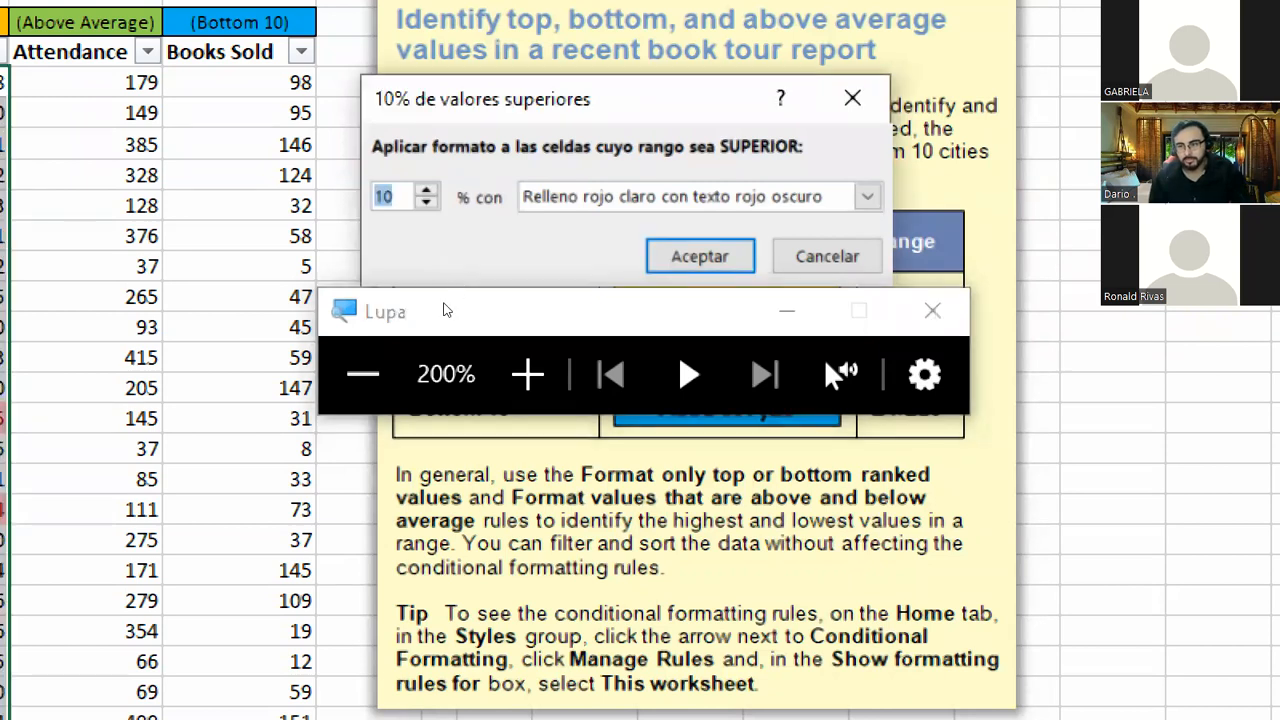
pyautogui.write('20')
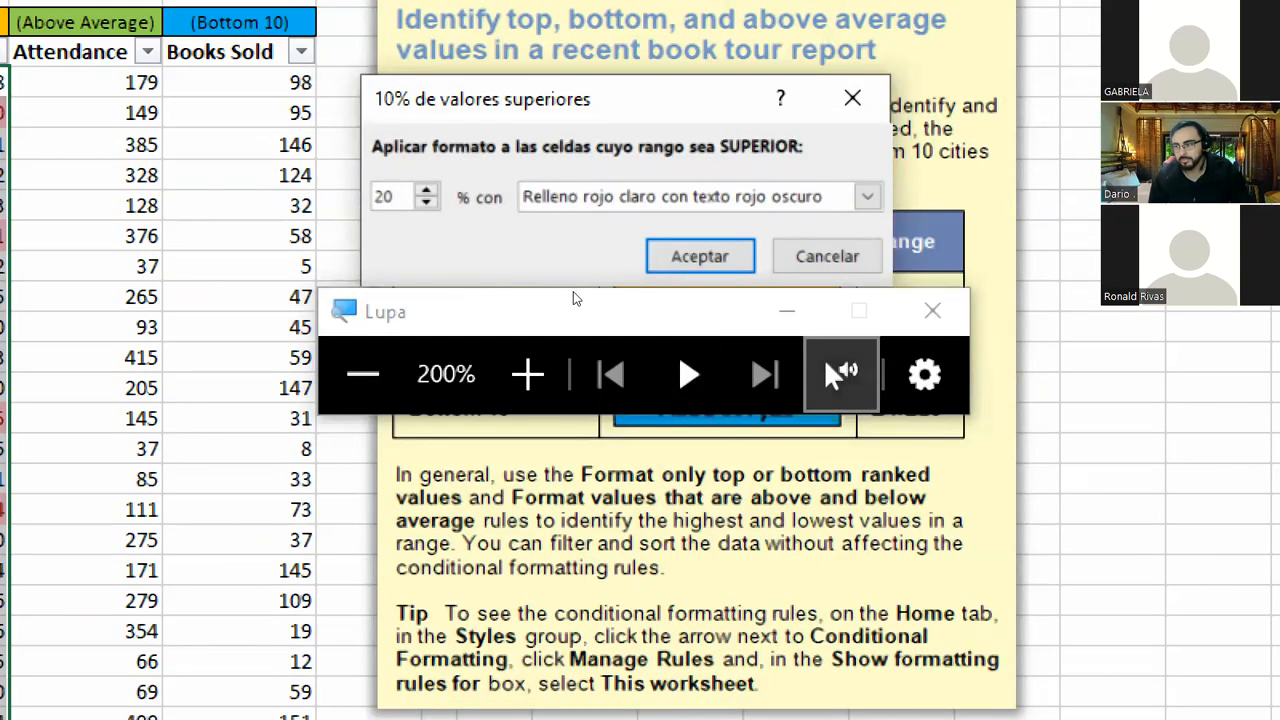
pyautogui.click(848, 375)
pyautogui.click(570, 290)
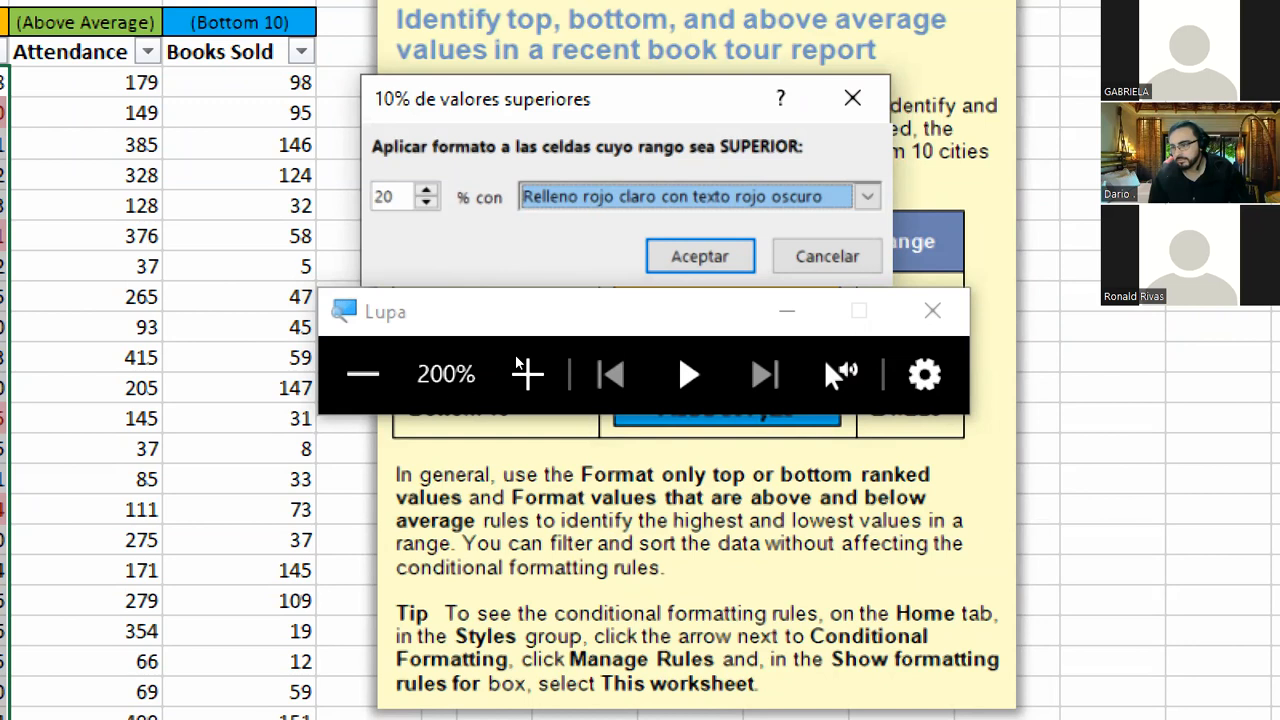
pyautogui.click(598, 313)
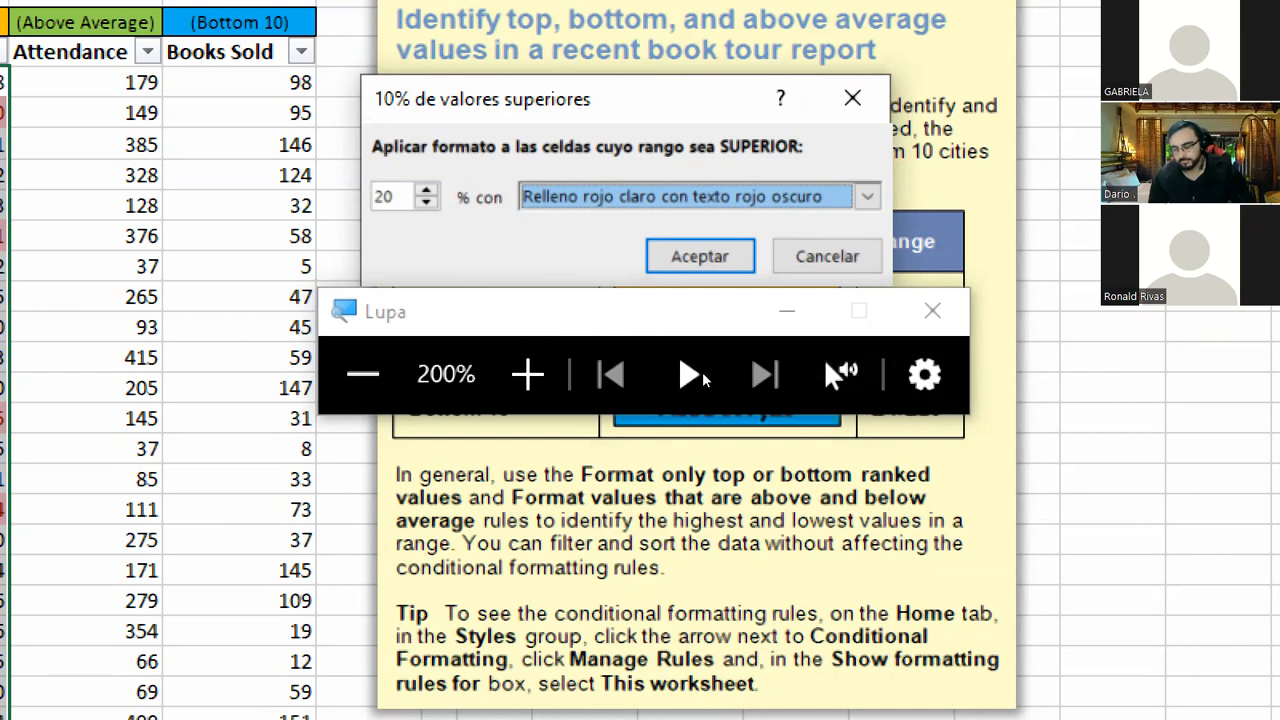
pyautogui.click(827, 256)
pyautogui.click(448, 290)
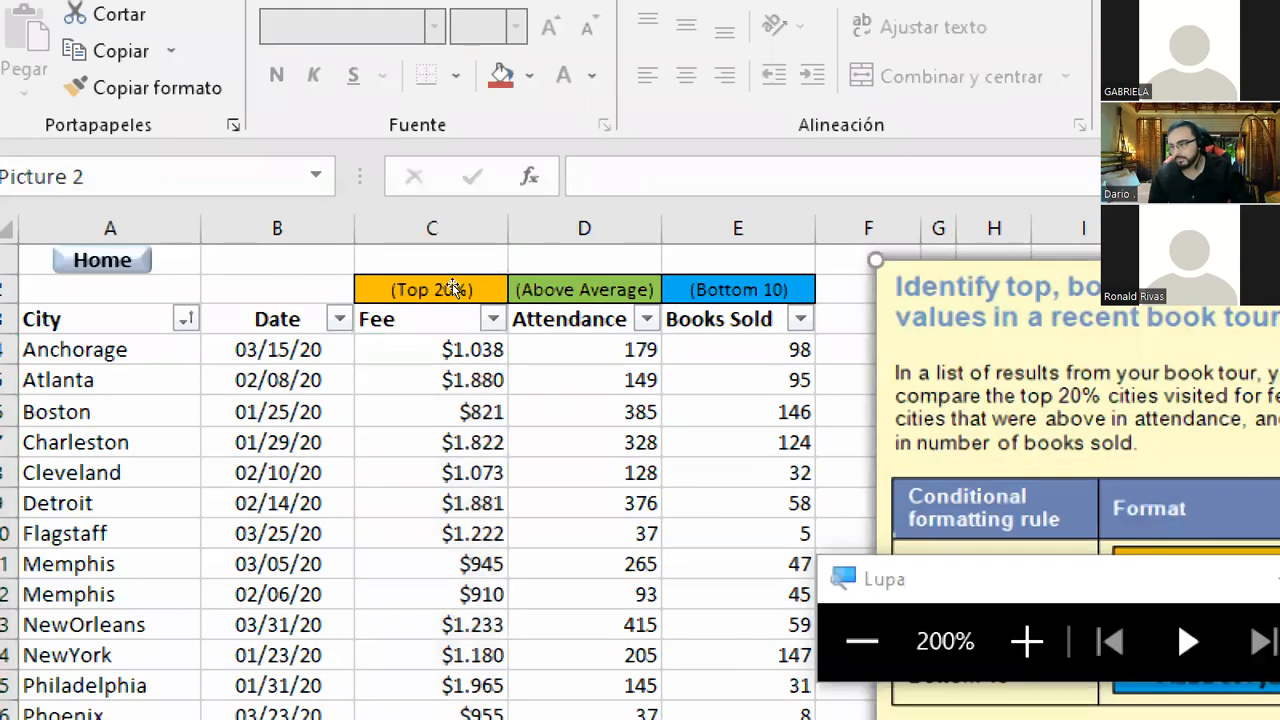
pyautogui.scroll(-1, 428, 303)
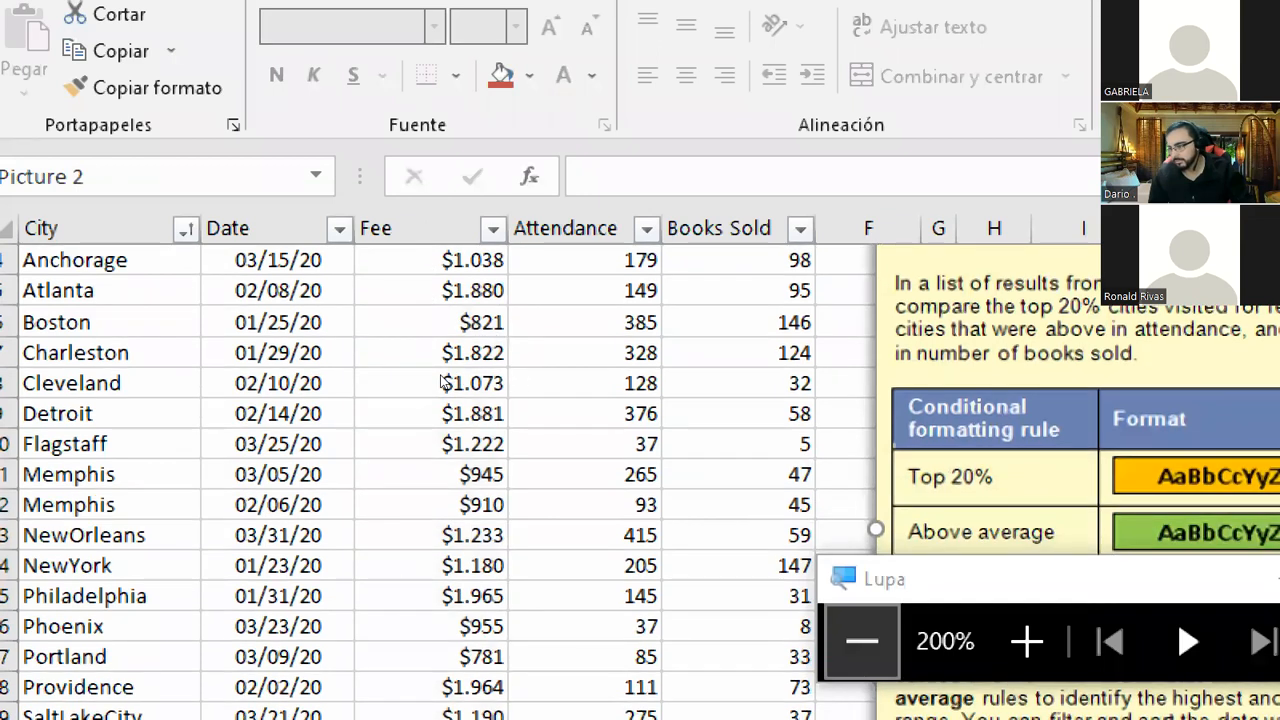
pyautogui.click(862, 641)
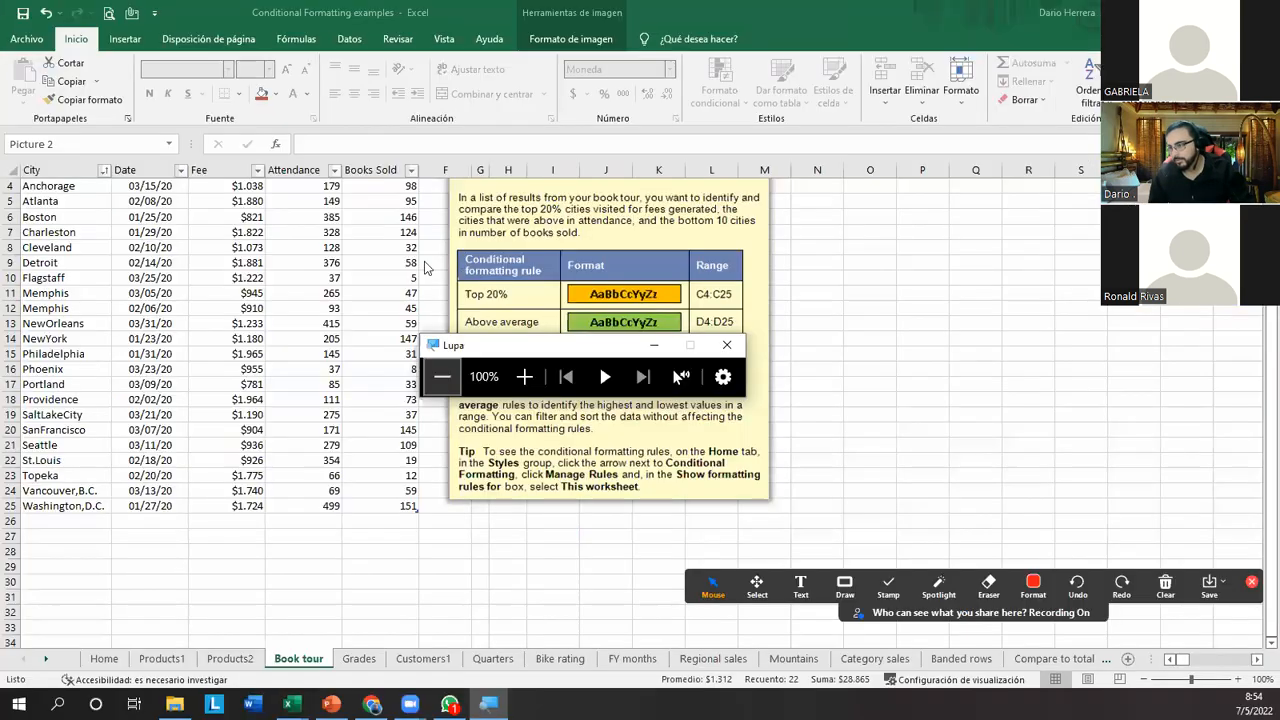
pyautogui.click(727, 345)
pyautogui.click(174, 201)
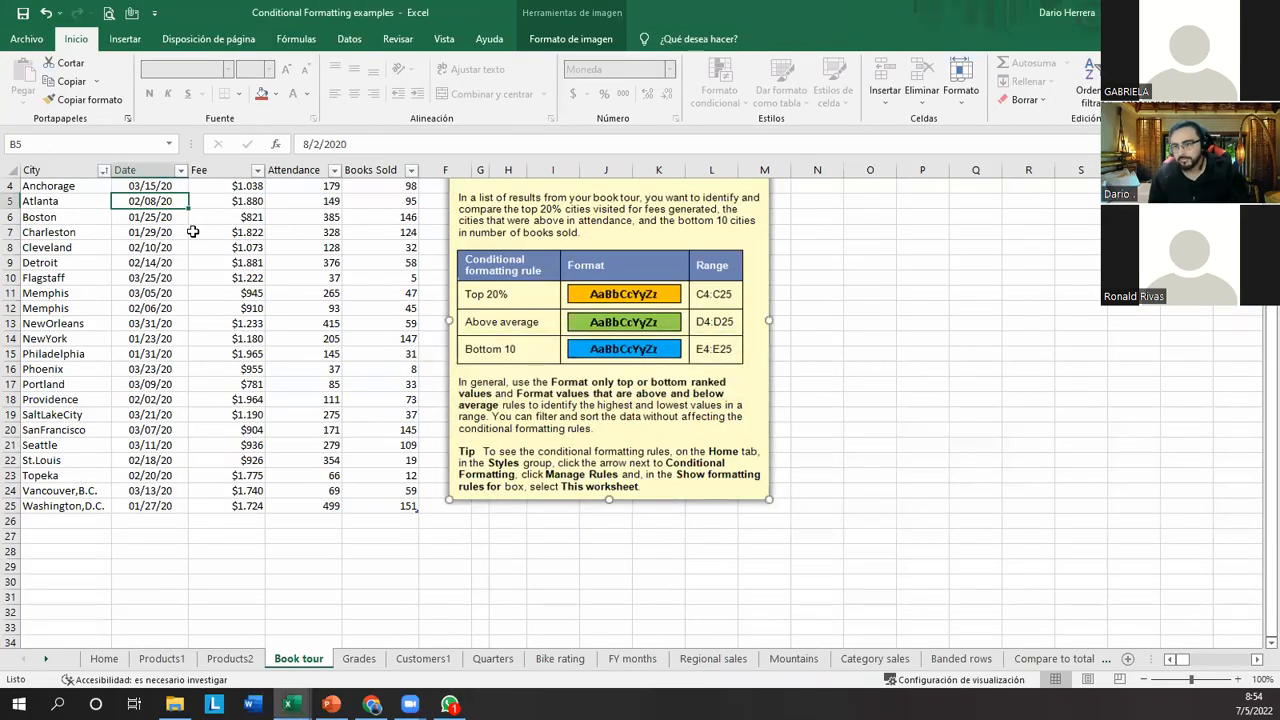
pyautogui.scroll(1, 247, 243)
# Start a top-percentage conditional formatting rule on the Fee values C4:C25 and set its percentage to 20.
pyautogui.click(247, 233)
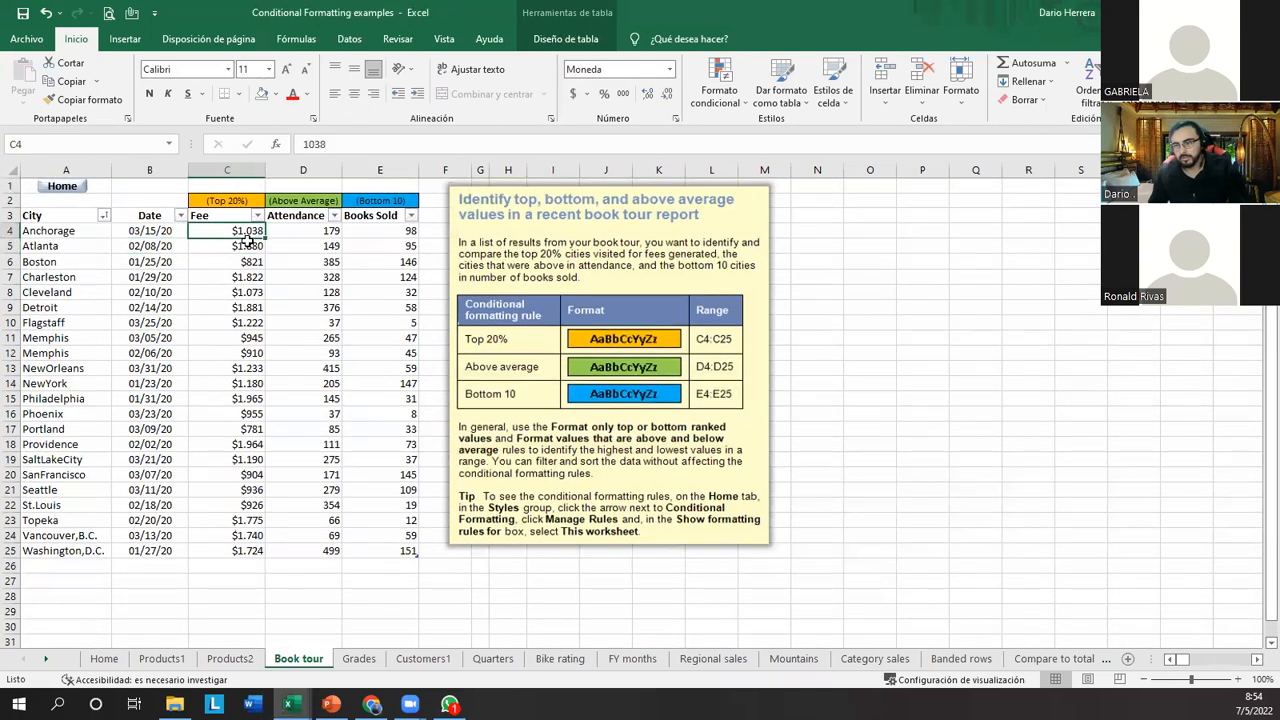
pyautogui.hotkey('ctrl', 'shift', 'Down')
pyautogui.click(719, 88)
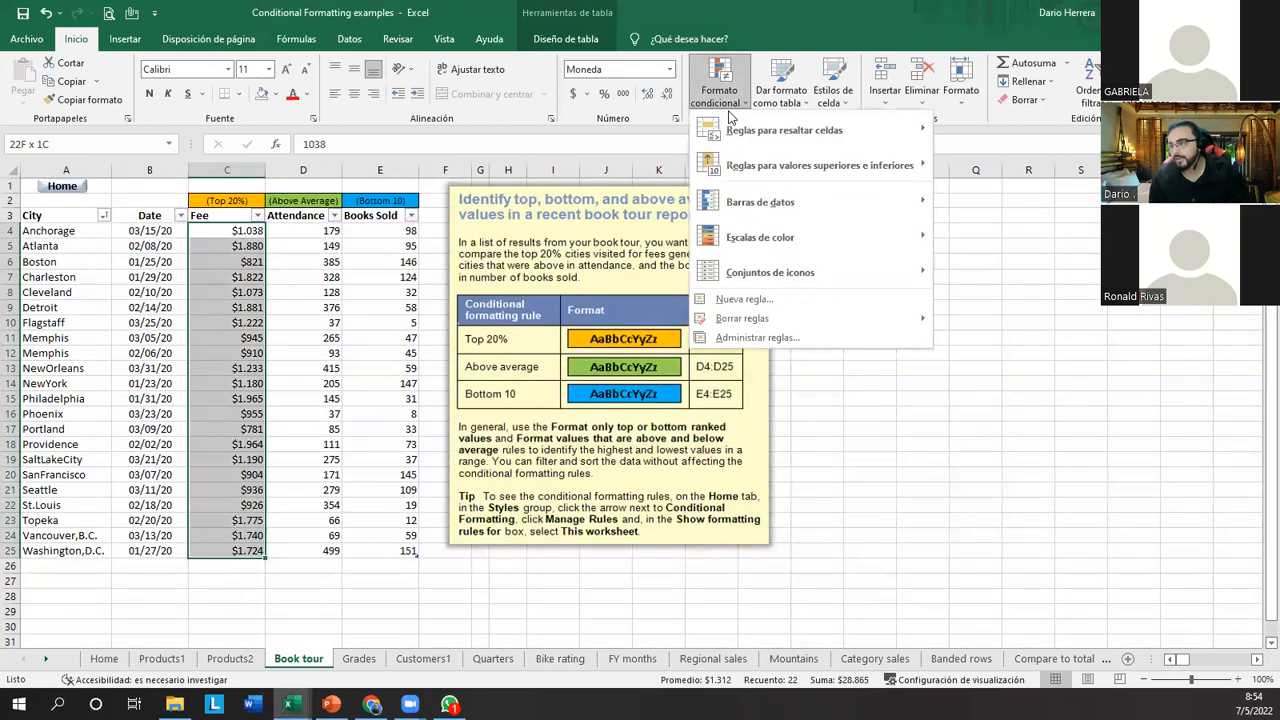
pyautogui.click(1000, 202)
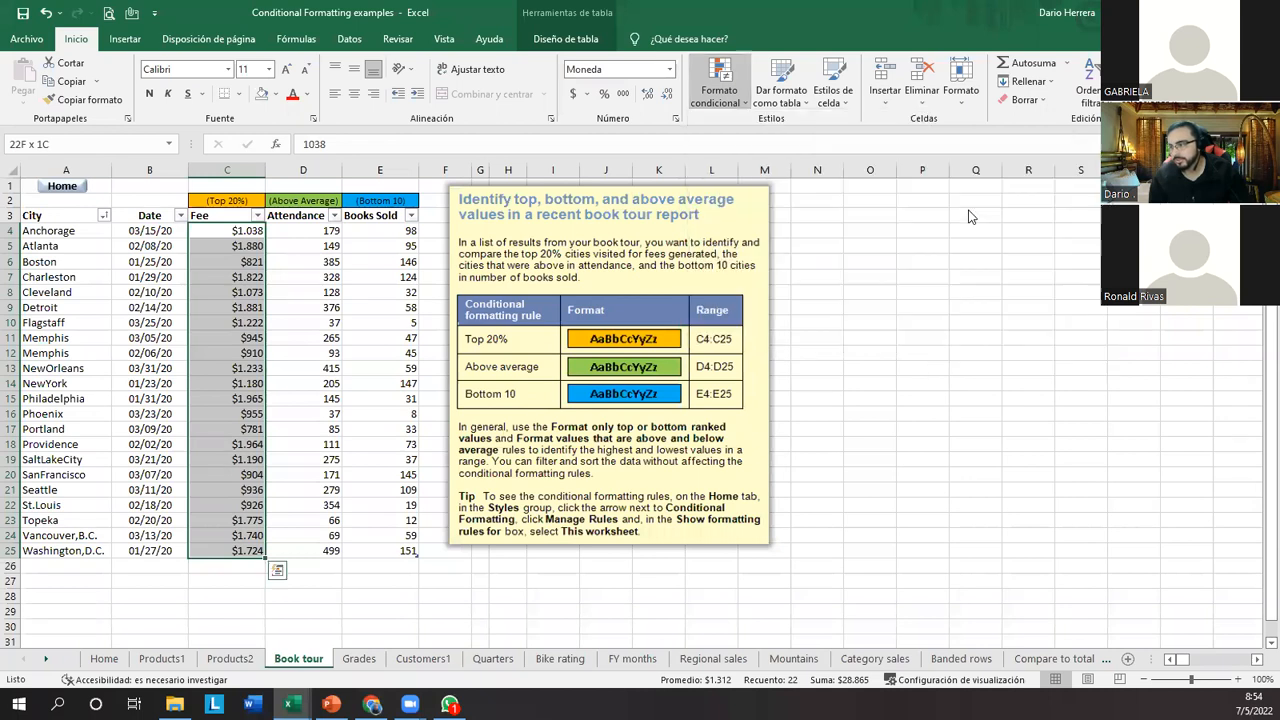
pyautogui.doubleClick(451, 287)
pyautogui.write('20')
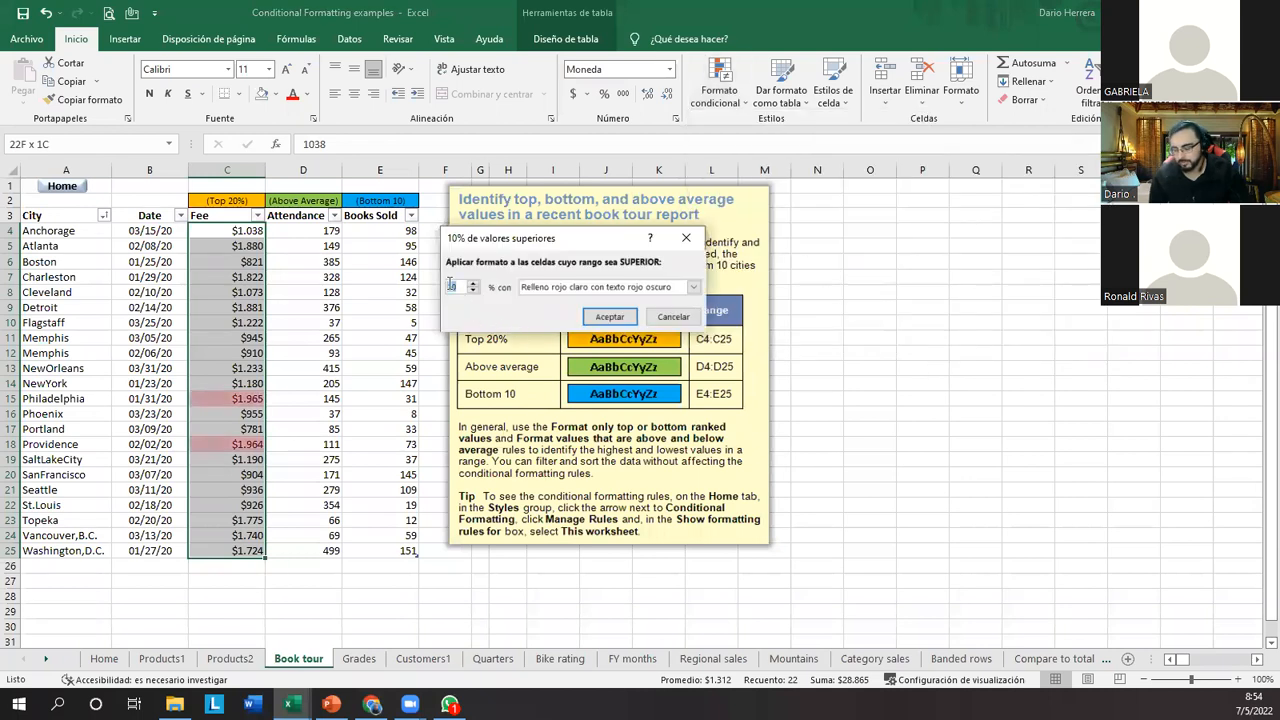
# Choose a custom format for the top 20% rule and give it an outline border.
pyautogui.click(578, 287)
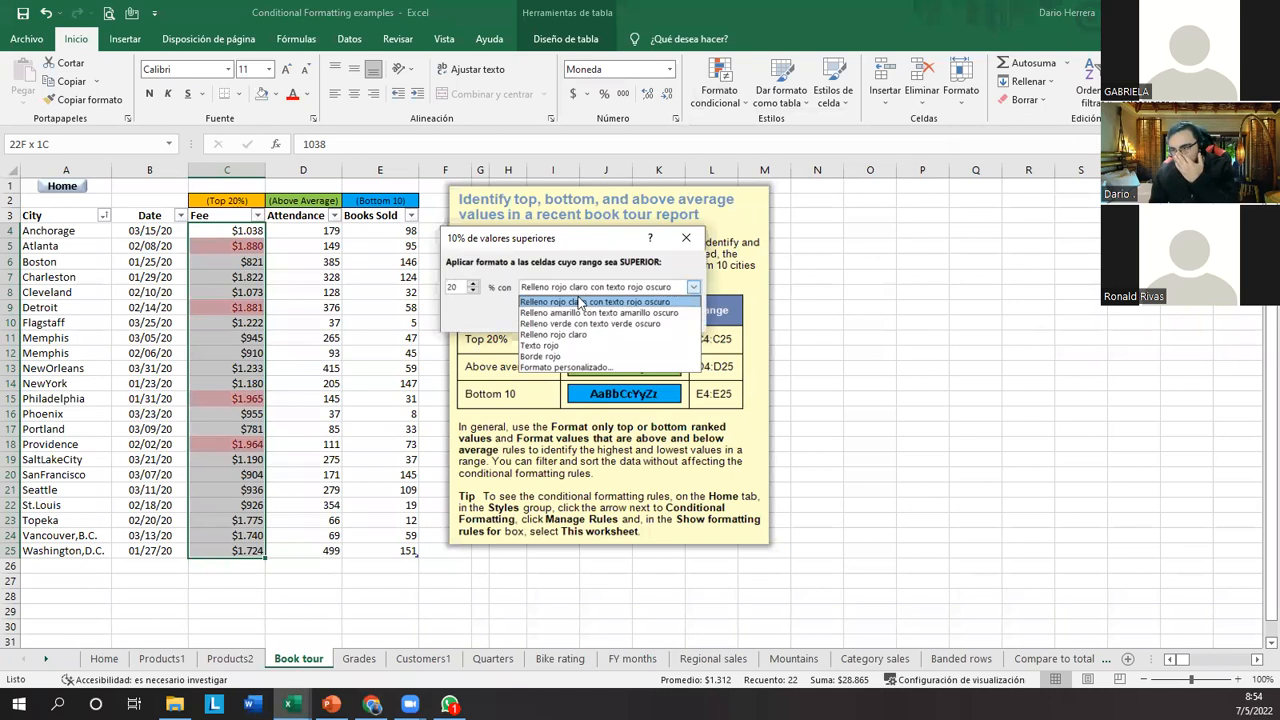
pyautogui.click(554, 367)
pyautogui.moveTo(542, 82); pyautogui.dragTo(923, 131)
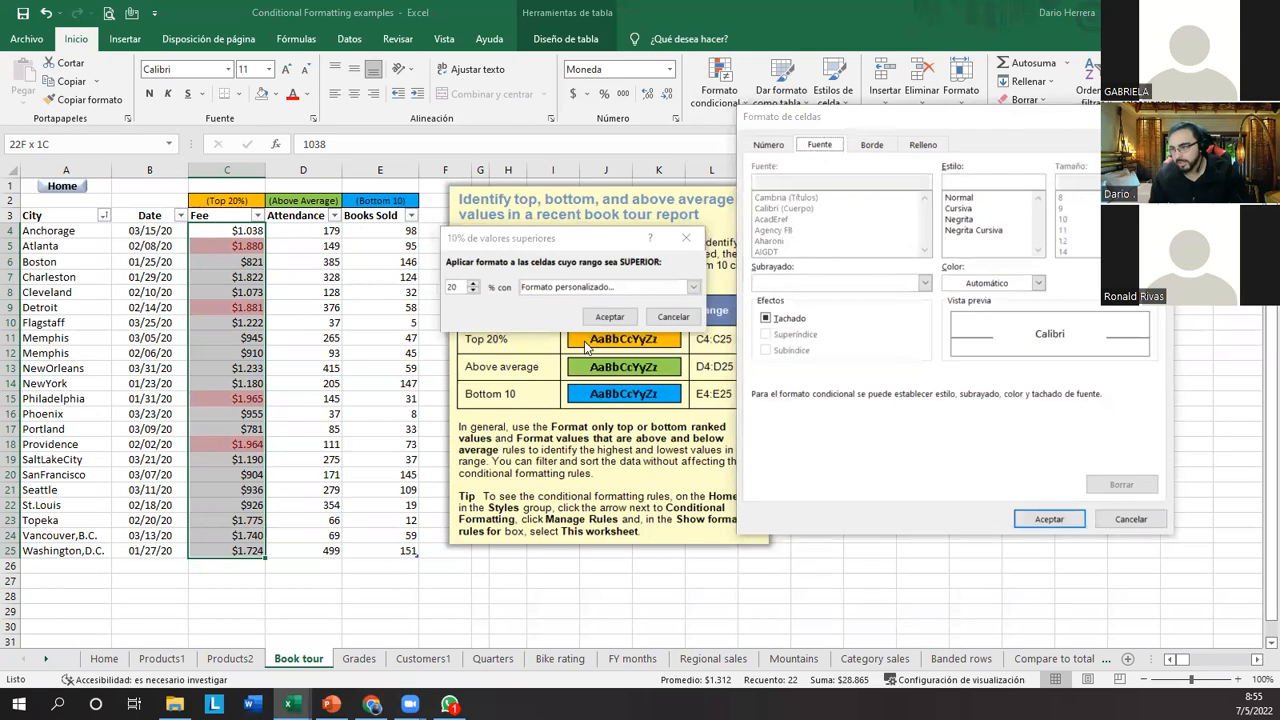
pyautogui.click(877, 148)
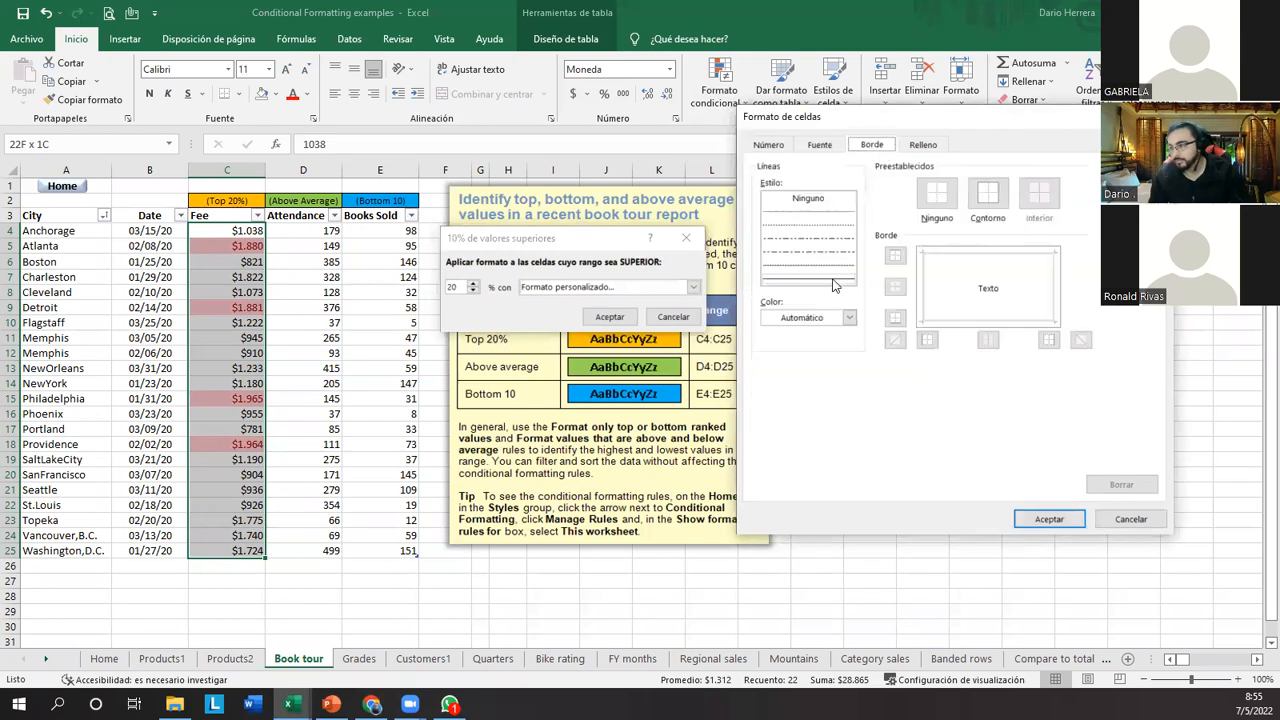
pyautogui.click(988, 195)
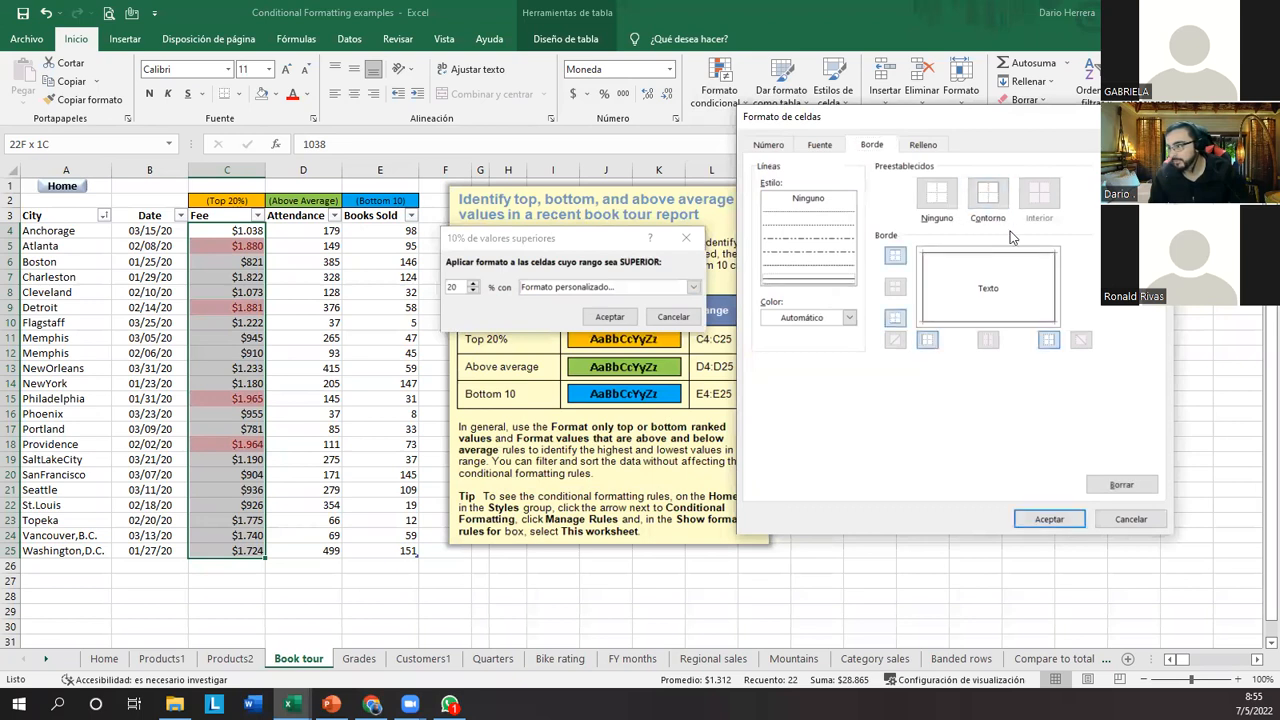
pyautogui.click(828, 284)
# Give the custom format an orange fill and bold text, and apply the top 20% rule to the Fee values.
pyautogui.click(820, 145)
pyautogui.click(912, 147)
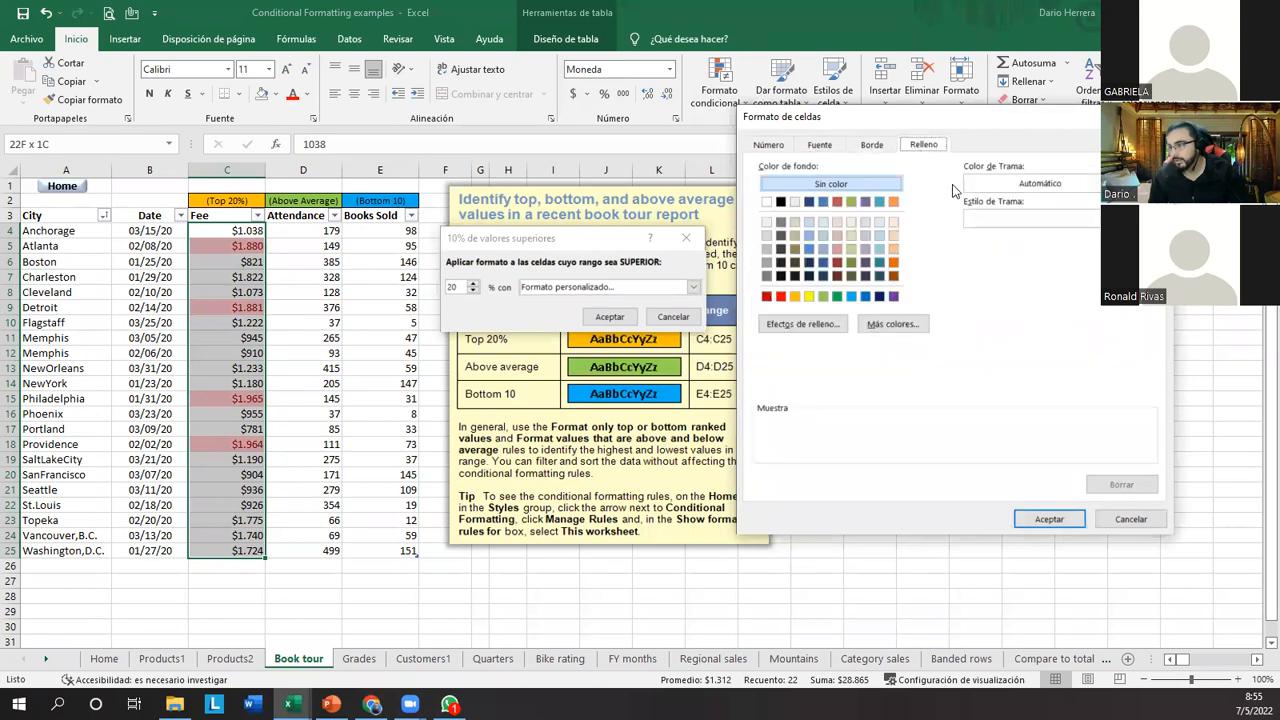
pyautogui.click(800, 295)
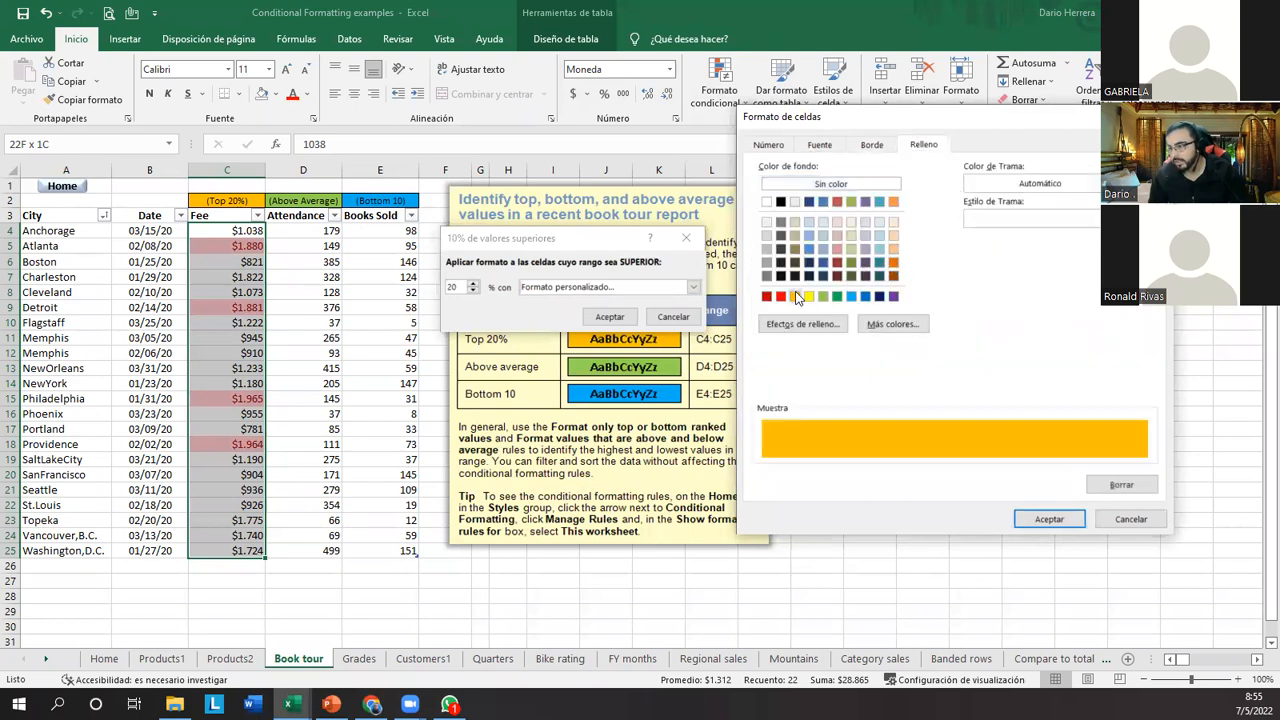
pyautogui.click(784, 147)
pyautogui.click(820, 146)
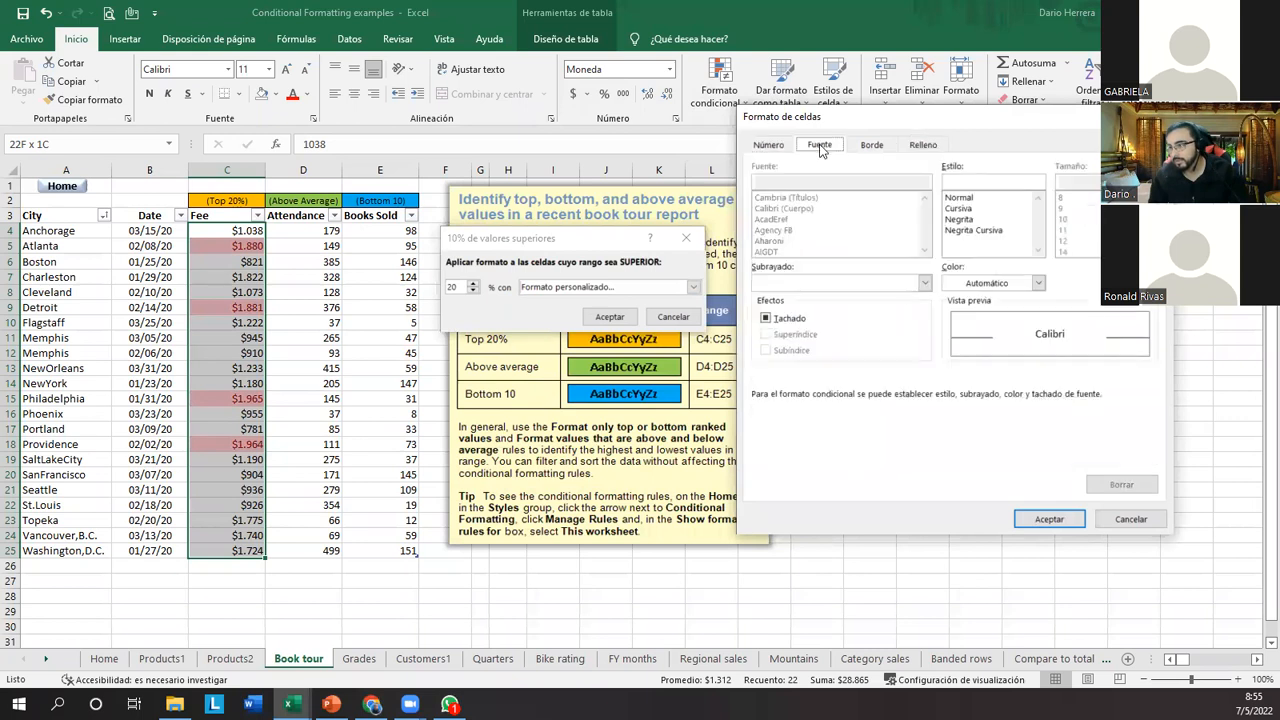
pyautogui.click(962, 219)
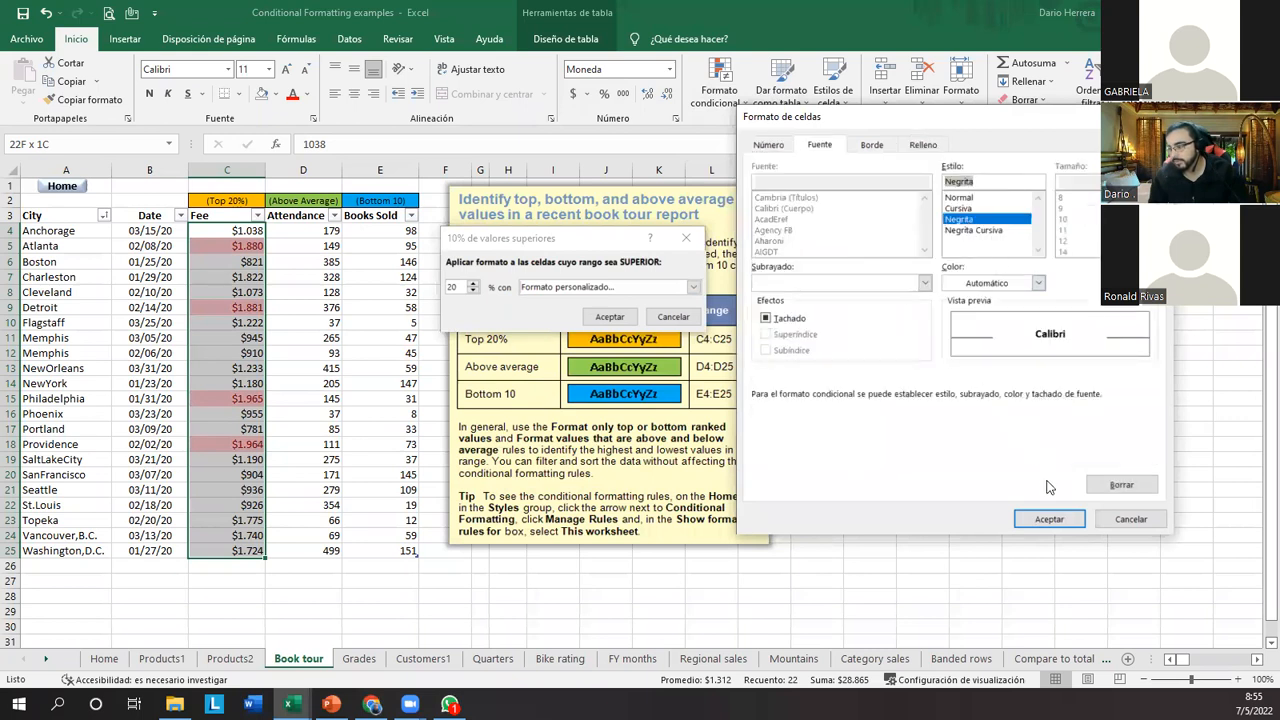
pyautogui.click(1049, 518)
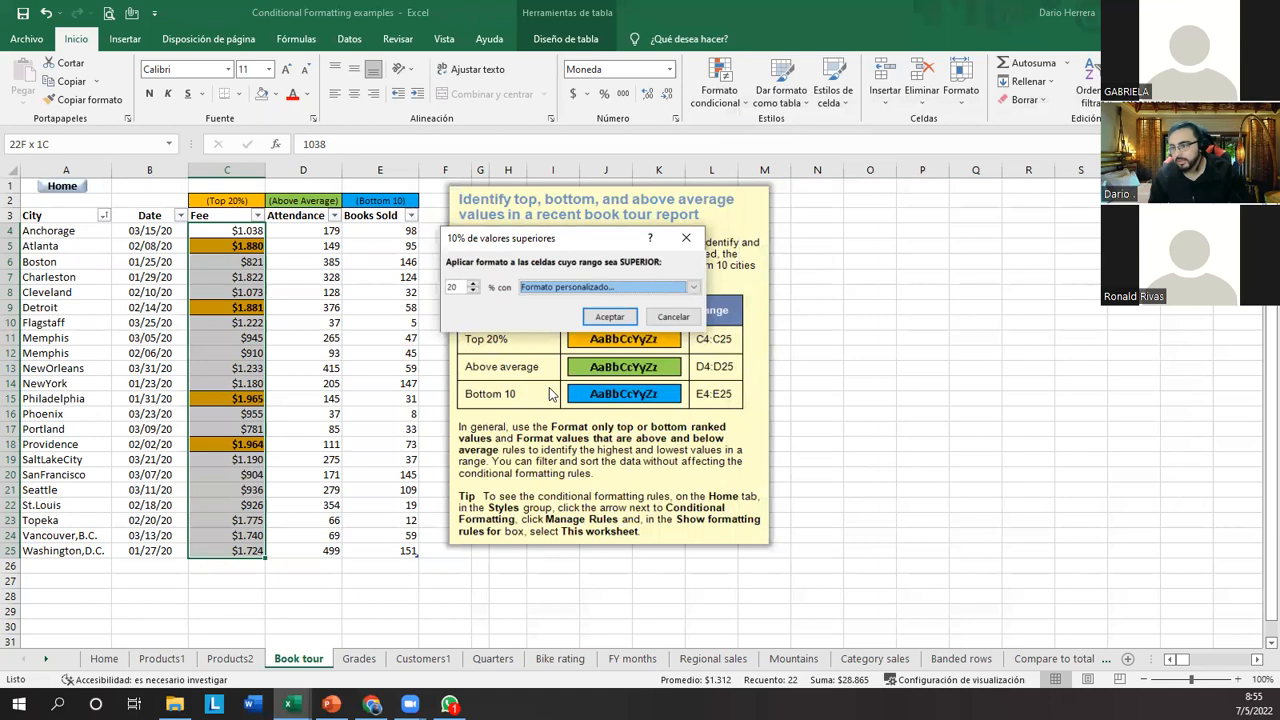
pyautogui.click(607, 318)
# Examine the orange-highlighted Fee cells for Atlanta, Detroit, Philadelphia and Providence one after another.
pyautogui.click(305, 413)
pyautogui.moveTo(245, 245); pyautogui.dragTo(245, 444)
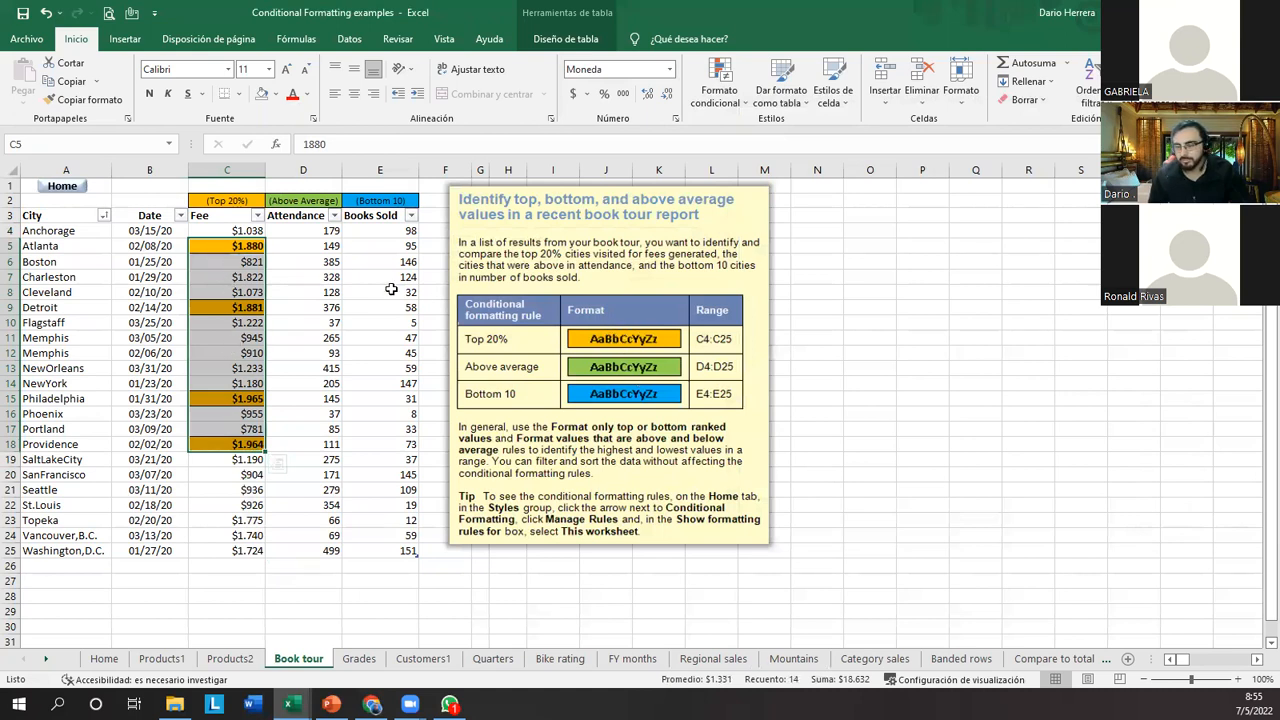
pyautogui.click(246, 249)
pyautogui.click(246, 307)
pyautogui.click(246, 393)
pyautogui.click(242, 430)
pyautogui.click(240, 440)
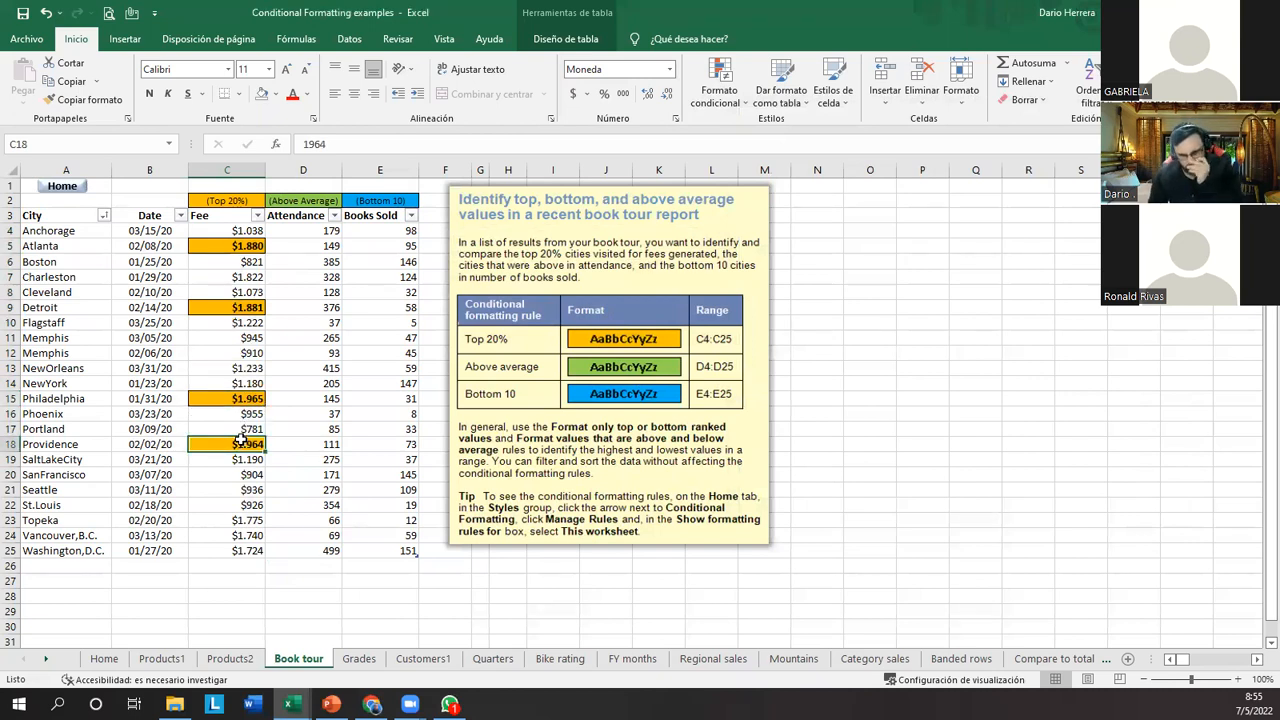
# Start an above-average conditional formatting rule on the Attendance values D4:D25 and choose a custom format for it.
pyautogui.click(305, 172)
pyautogui.moveTo(313, 232); pyautogui.dragTo(310, 551)
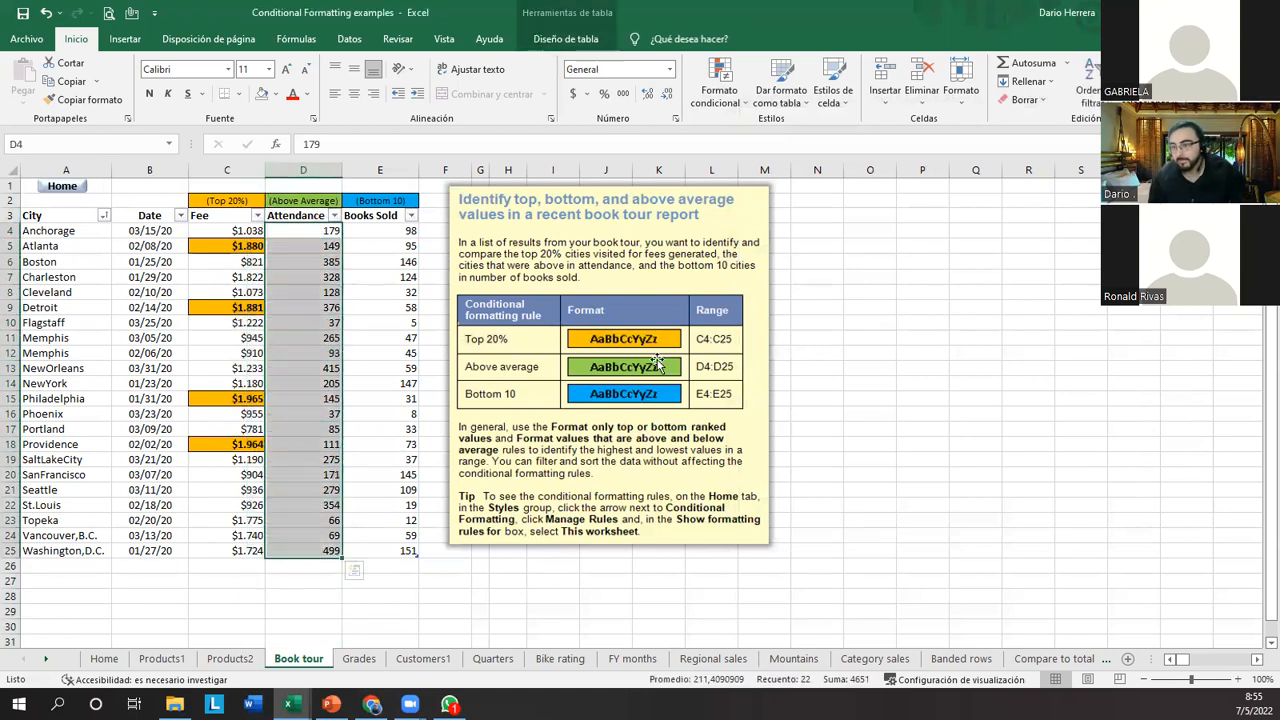
pyautogui.click(719, 80)
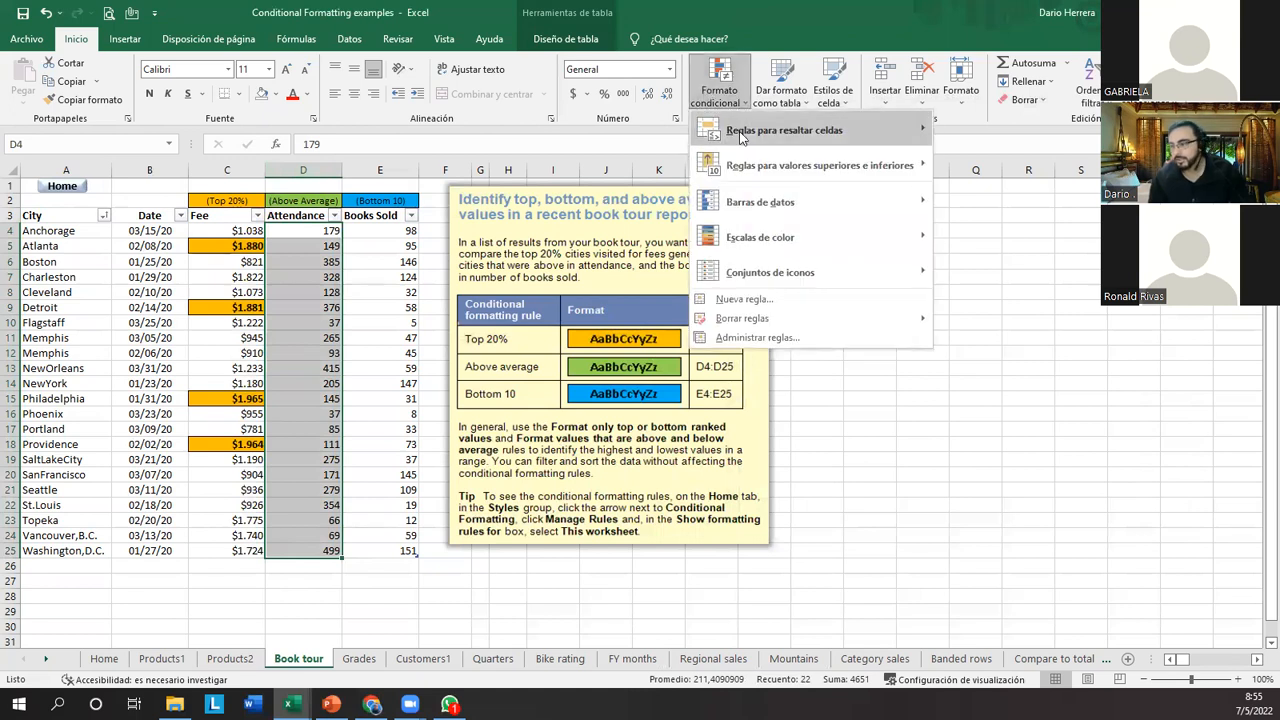
pyautogui.moveTo(749, 163)
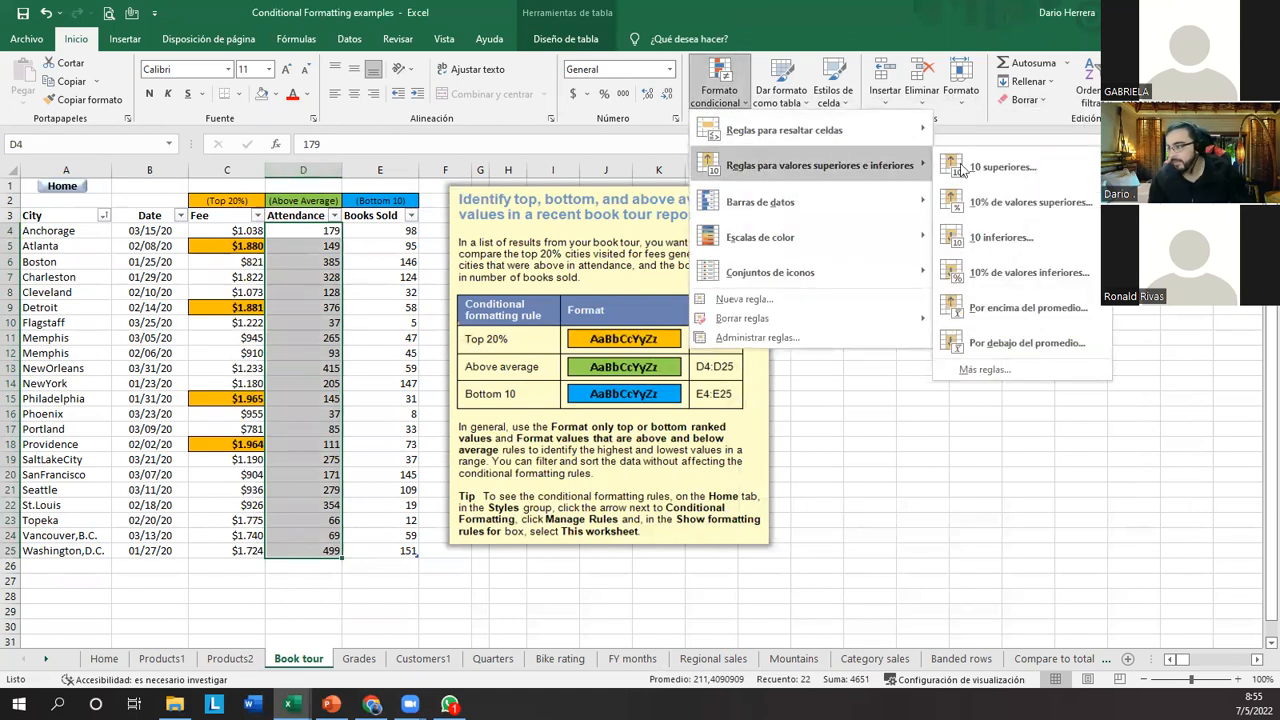
pyautogui.click(1080, 312)
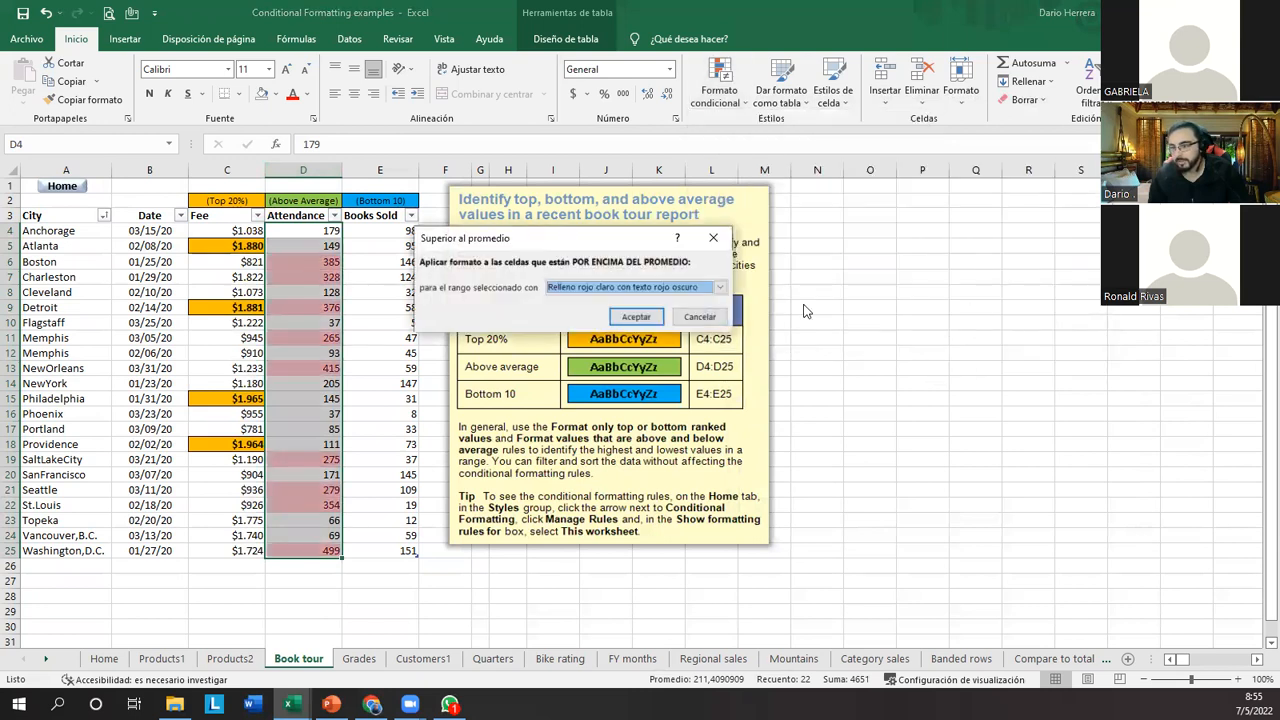
pyautogui.click(642, 288)
pyautogui.click(582, 369)
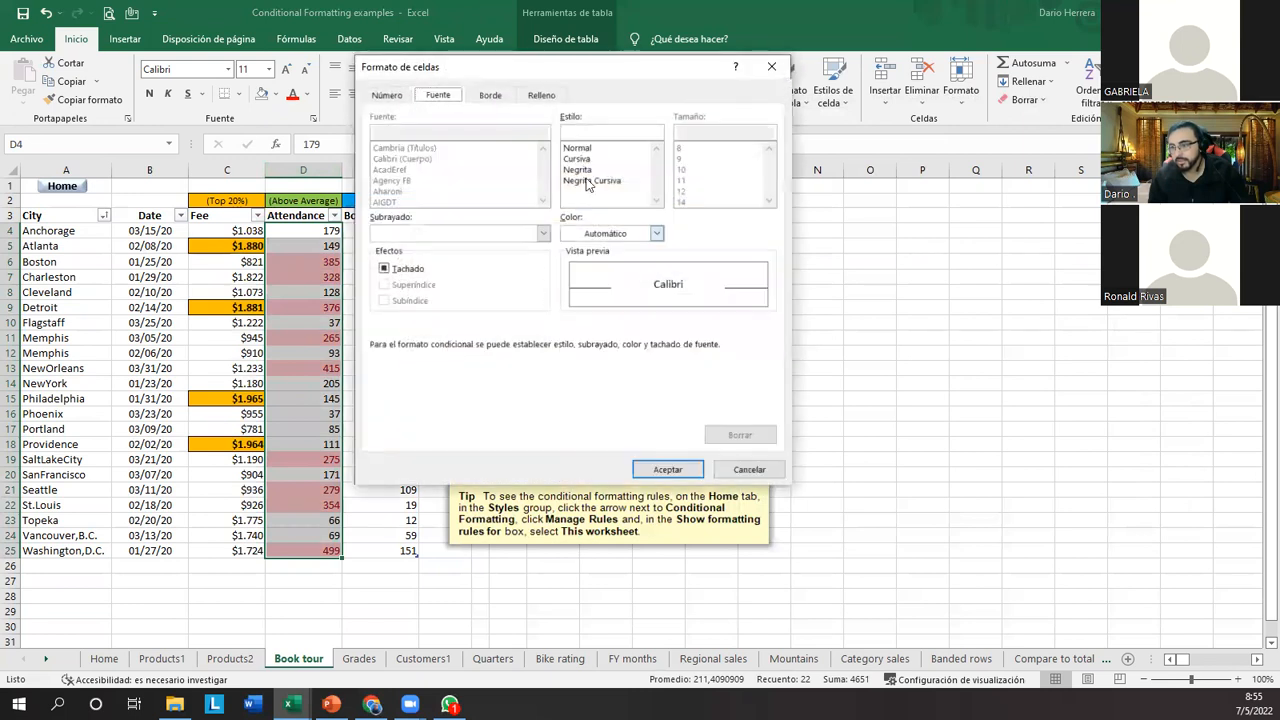
# Give the custom format bold text, an outline border and a light green fill, and apply the above-average rule to the Attendance values.
pyautogui.click(572, 172)
pyautogui.click(491, 97)
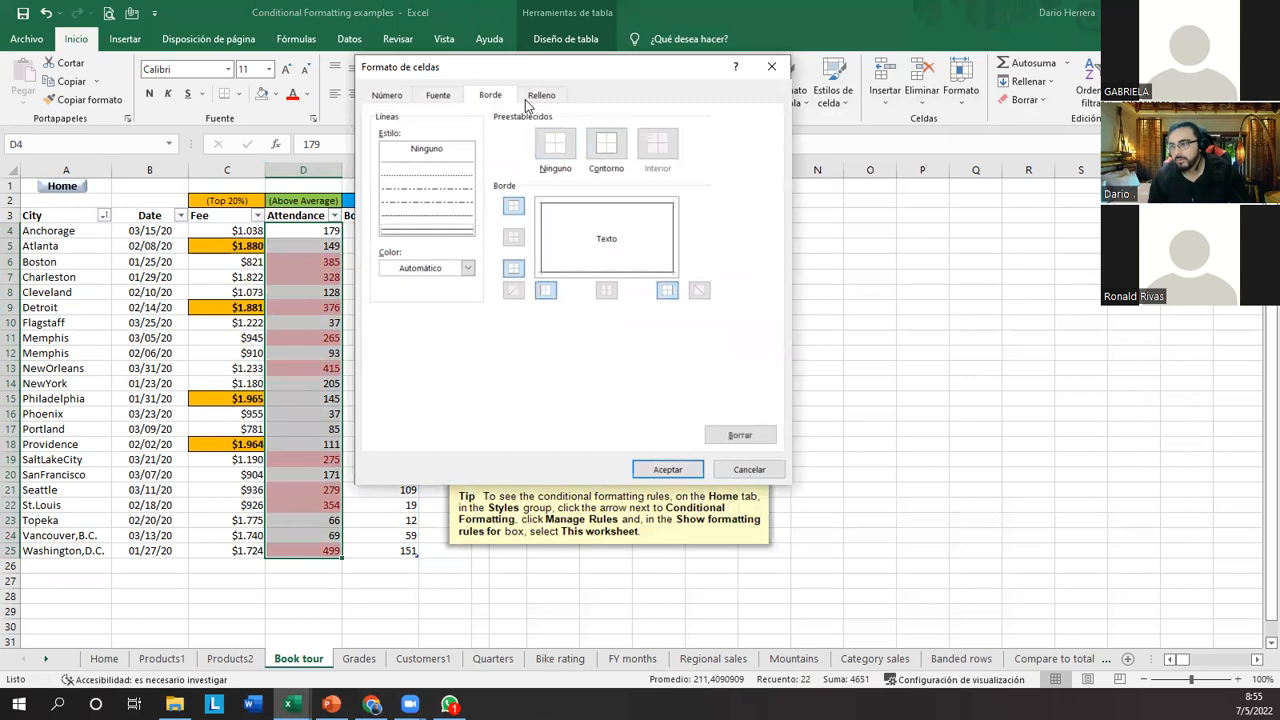
pyautogui.click(541, 95)
pyautogui.click(441, 246)
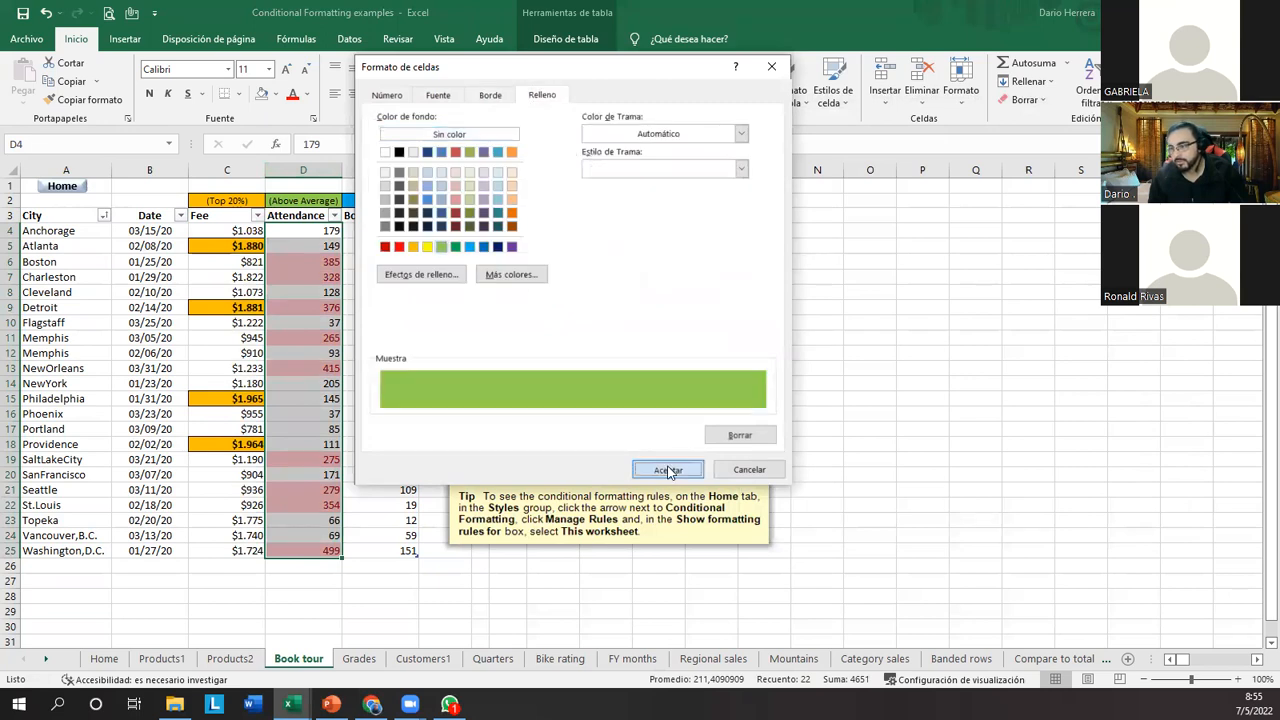
pyautogui.click(655, 469)
pyautogui.click(636, 316)
pyautogui.click(429, 476)
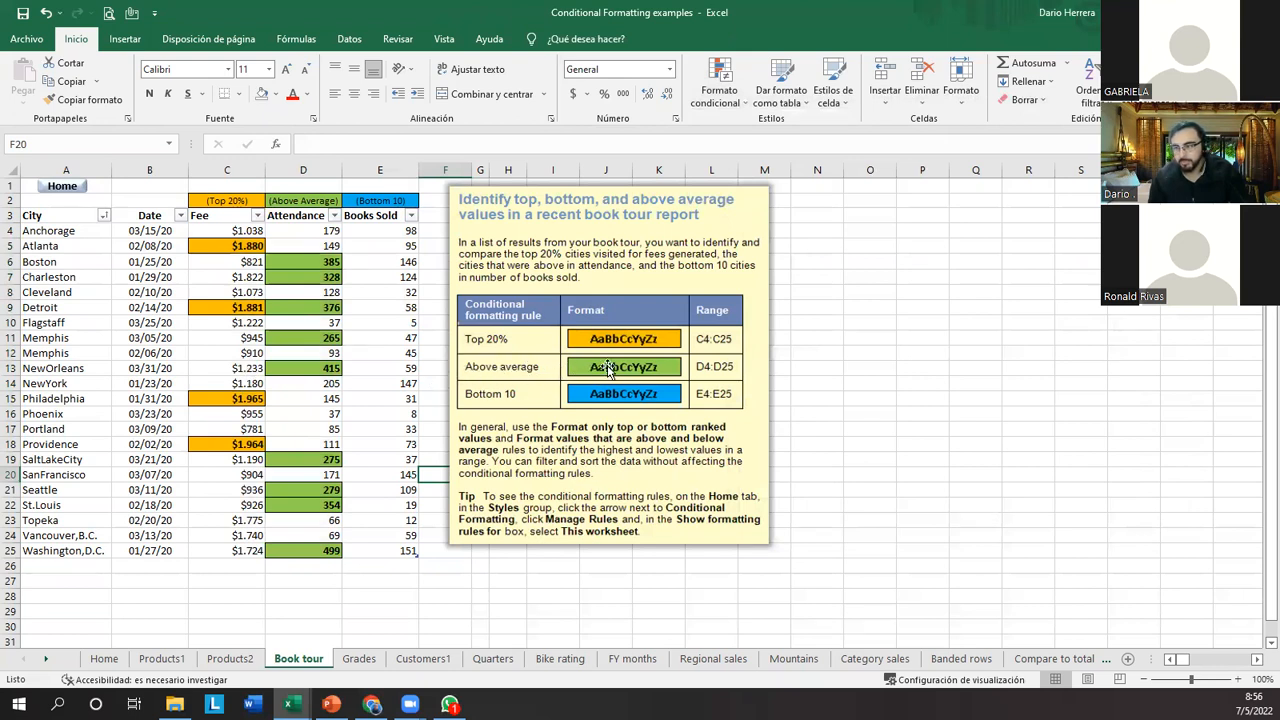
pyautogui.moveTo(305, 231); pyautogui.dragTo(308, 551)
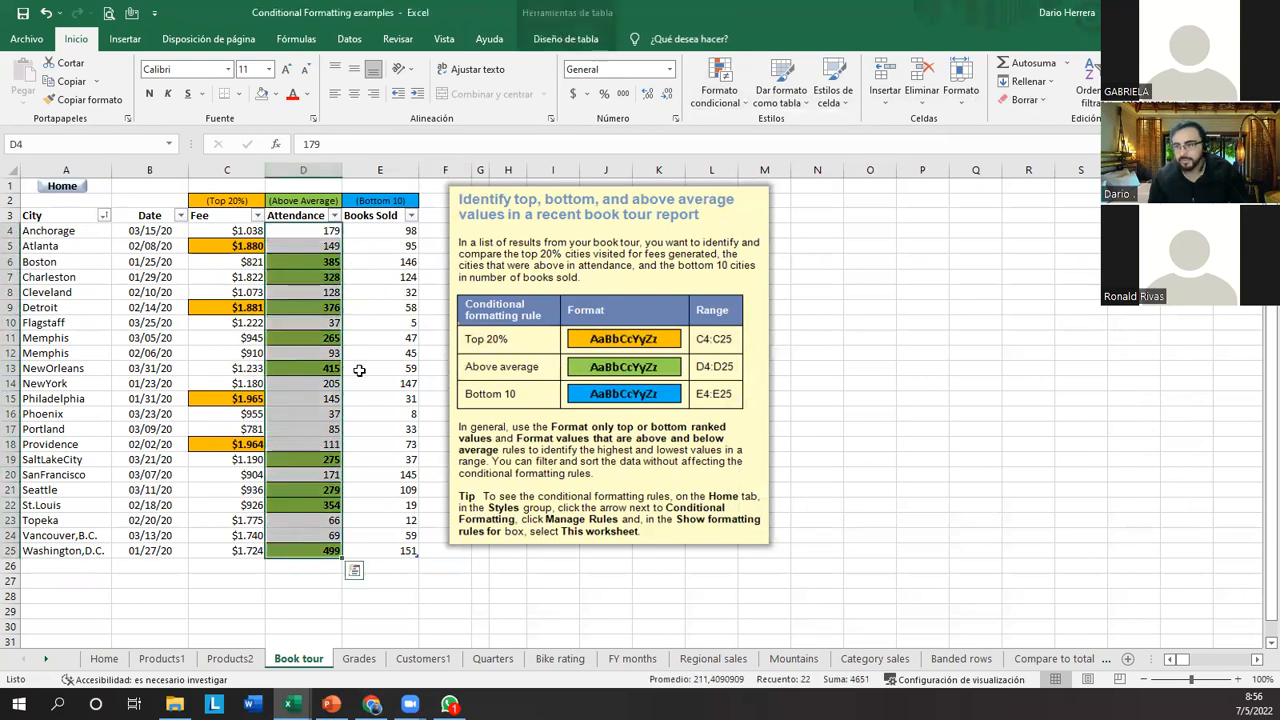
# Start a top 10 items rule on the Books Sold values E4:E25 and choose a custom format for it.
pyautogui.moveTo(384, 231); pyautogui.dragTo(408, 551)
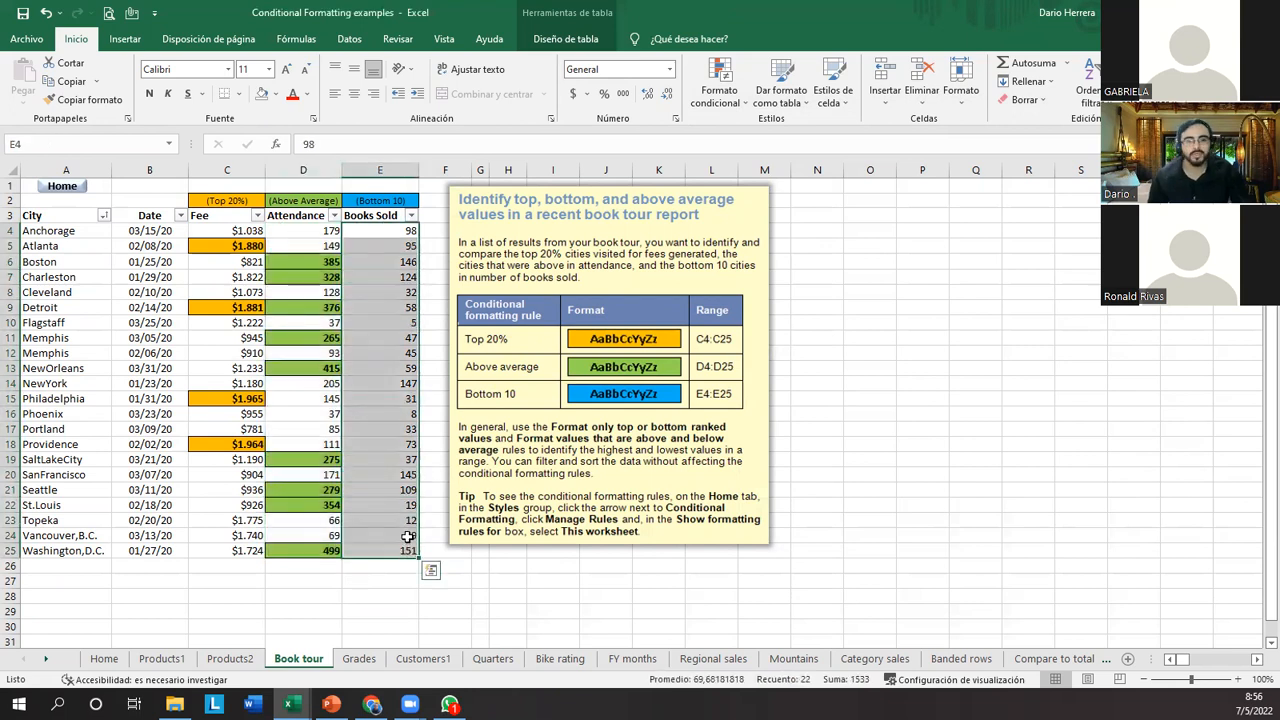
pyautogui.click(719, 104)
pyautogui.moveTo(922, 165)
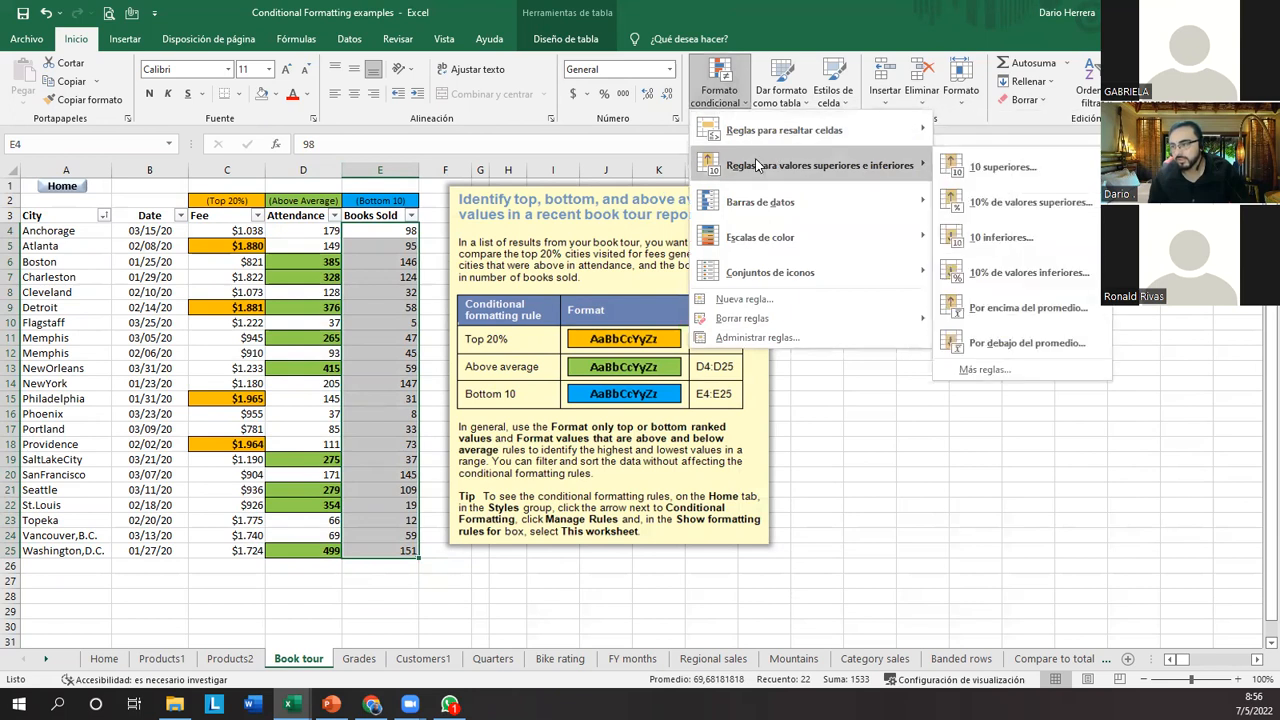
pyautogui.click(1000, 166)
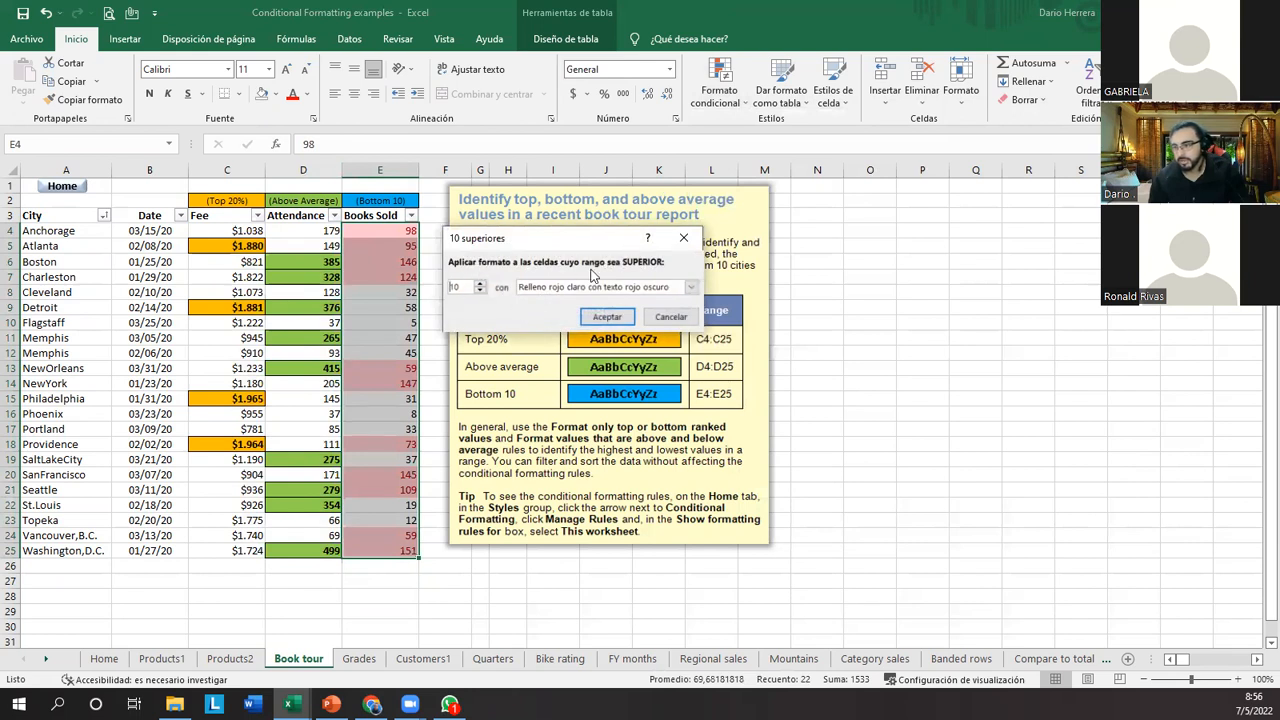
pyautogui.click(690, 287)
pyautogui.click(566, 367)
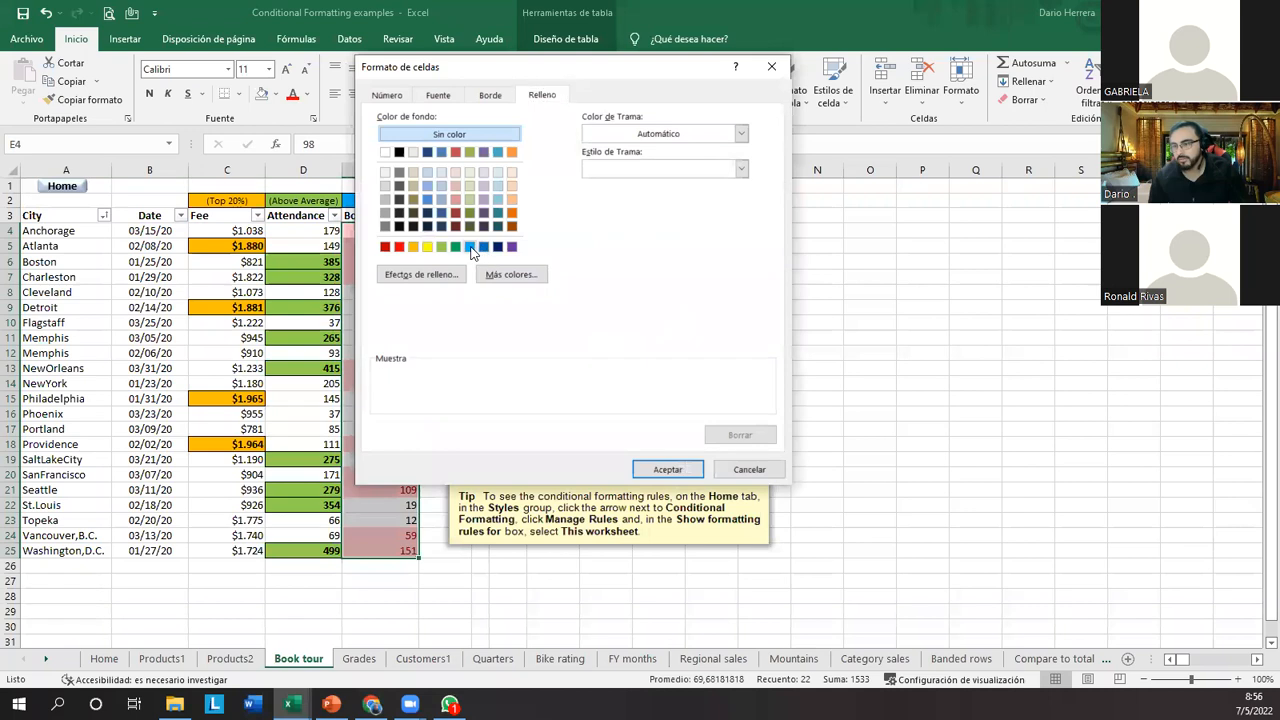
# Give the custom format a light blue fill, an outline border and bold text, and apply the top 10 rule to the Books Sold values.
pyautogui.click(471, 248)
pyautogui.click(492, 93)
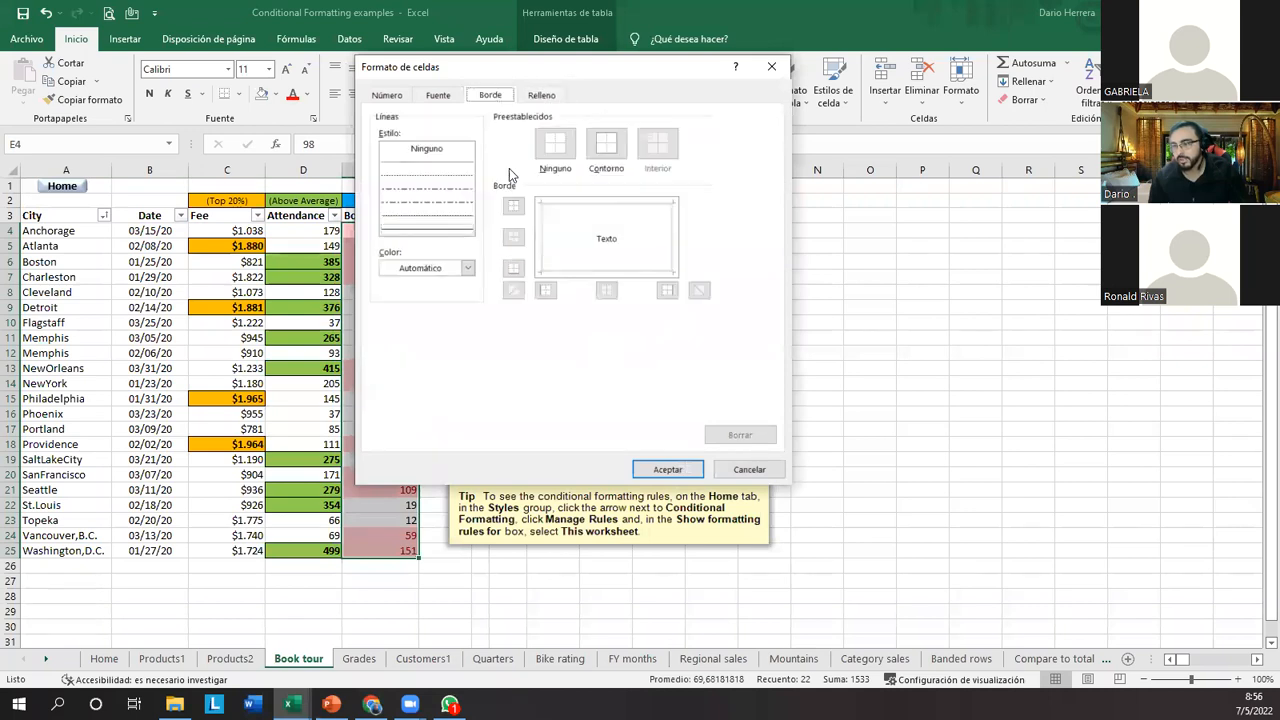
pyautogui.click(446, 97)
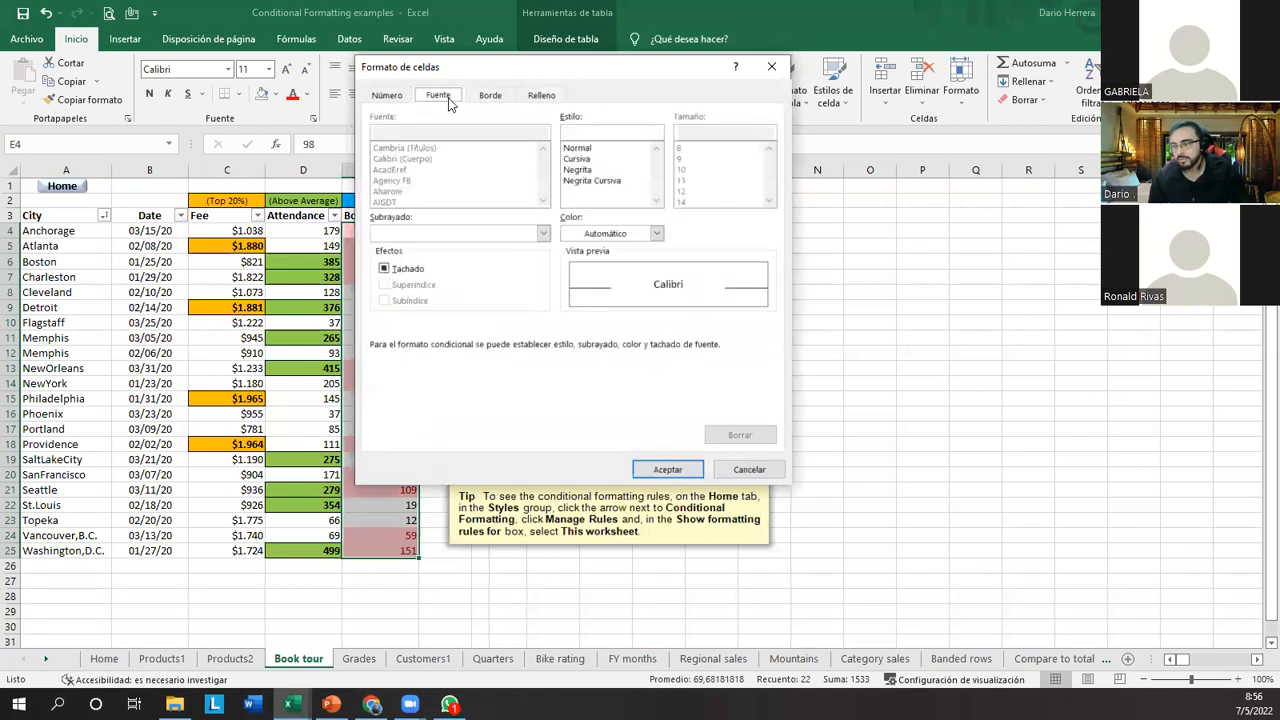
pyautogui.click(578, 170)
pyautogui.click(667, 469)
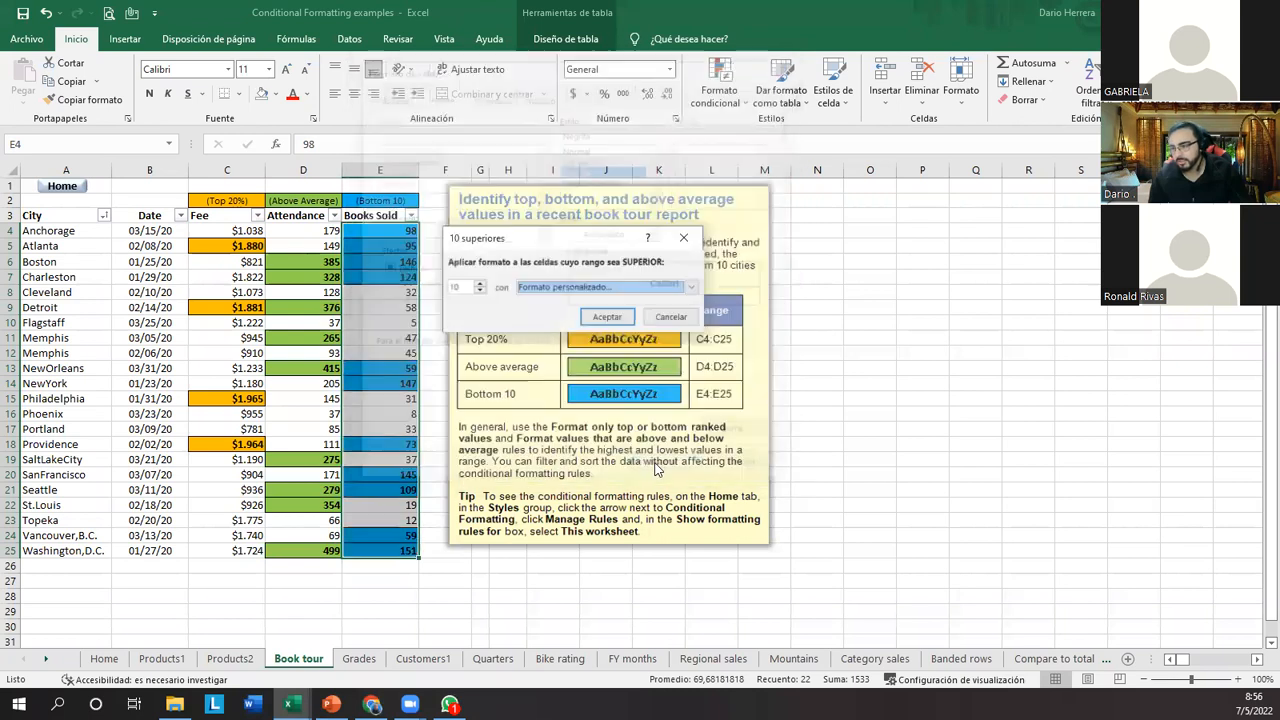
pyautogui.click(626, 317)
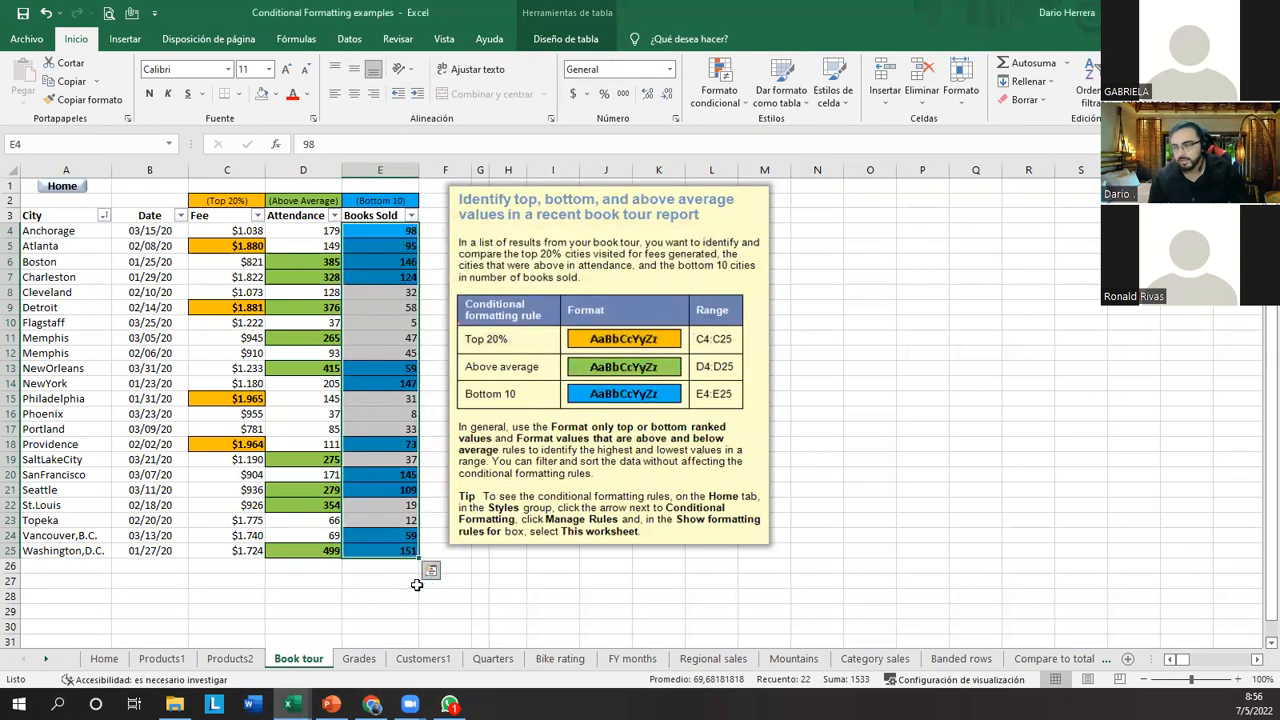
pyautogui.click(367, 607)
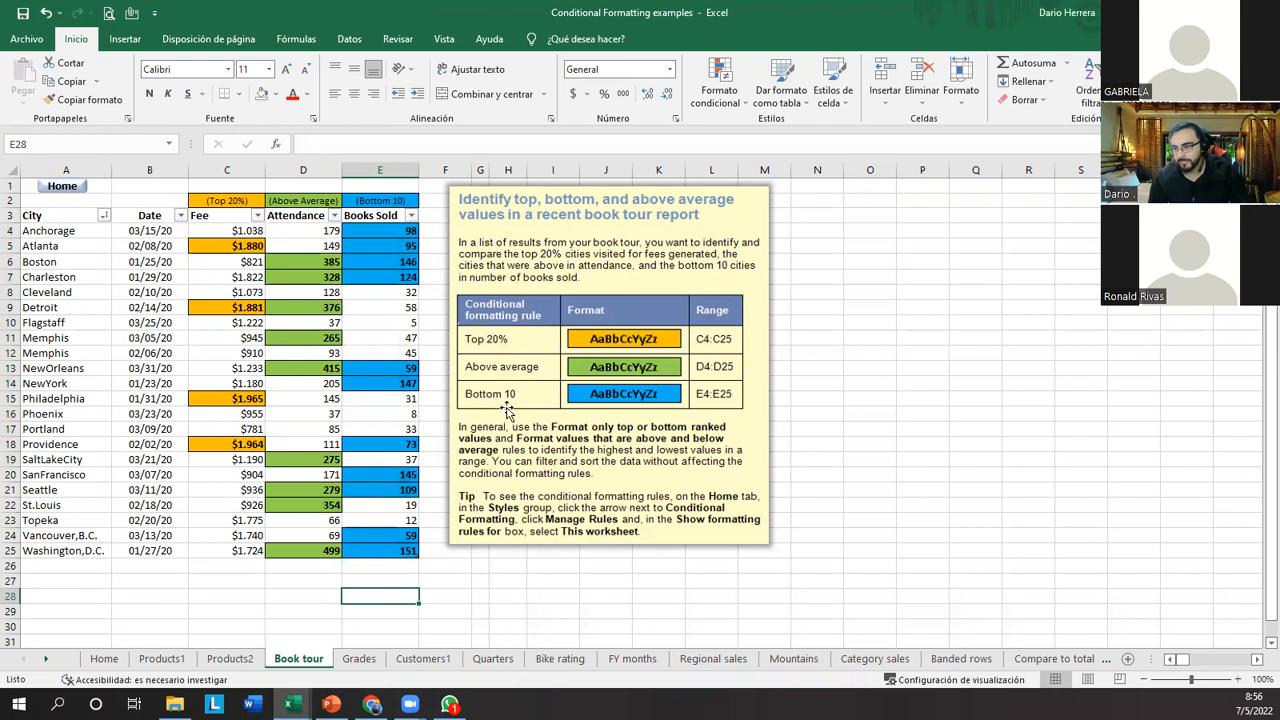
# Examine the blue-highlighted Books Sold cells from Anchorage down to Washington, D.C.
pyautogui.moveTo(393, 232); pyautogui.dragTo(392, 277)
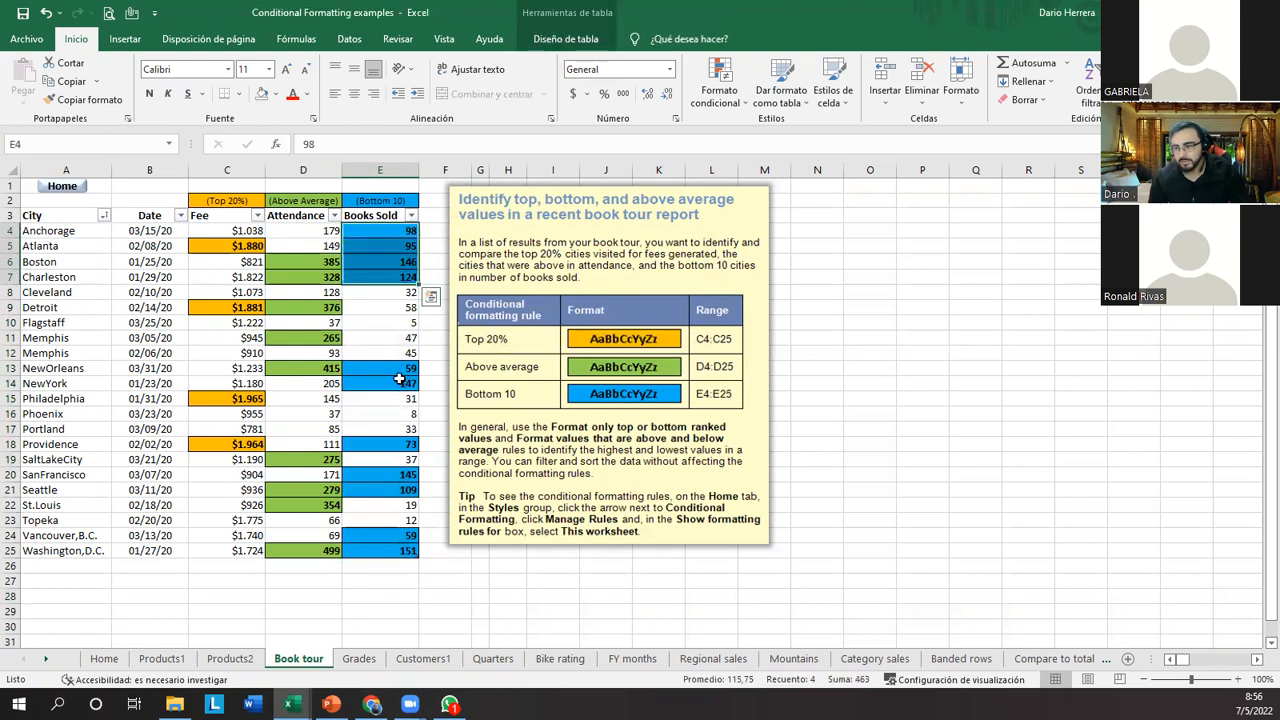
pyautogui.click(397, 371)
pyautogui.moveTo(396, 379); pyautogui.dragTo(396, 385)
pyautogui.click(391, 446)
pyautogui.moveTo(393, 476); pyautogui.dragTo(397, 551)
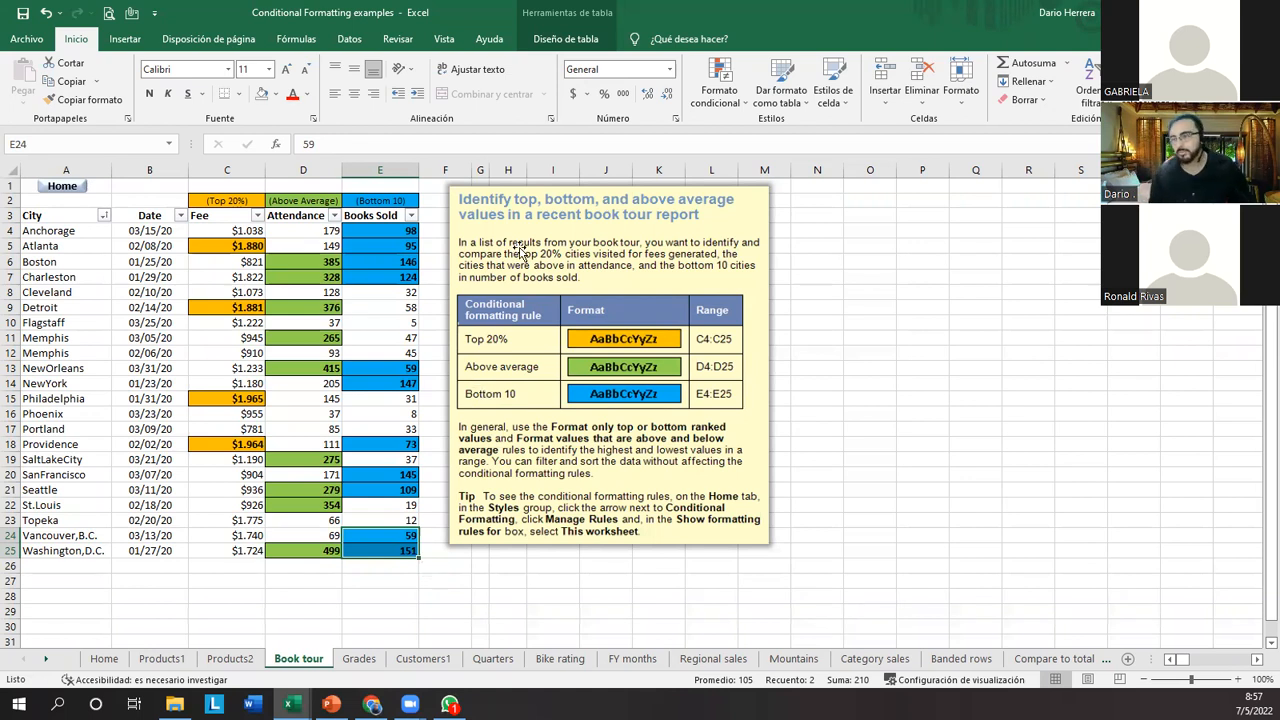
# Preview a bottom items rule with a count of 6 on the Books Sold cells E24:E25 and cancel it.
pyautogui.click(736, 100)
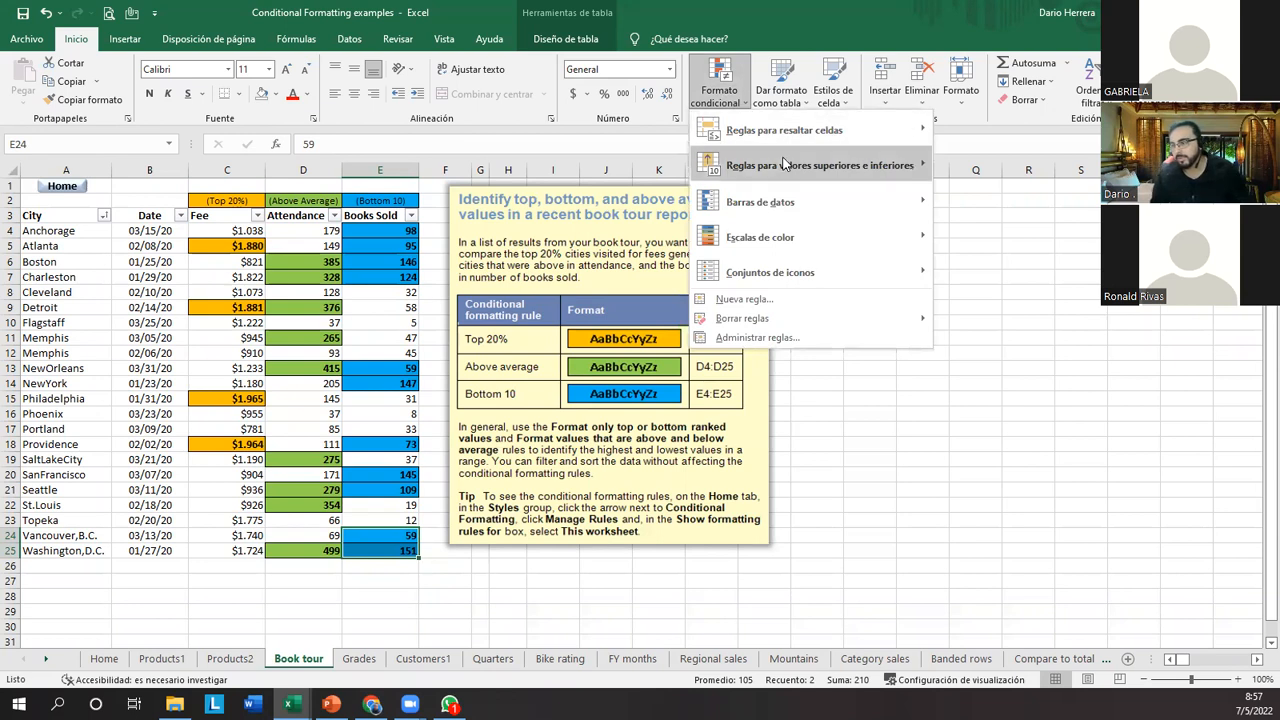
pyautogui.moveTo(860, 165)
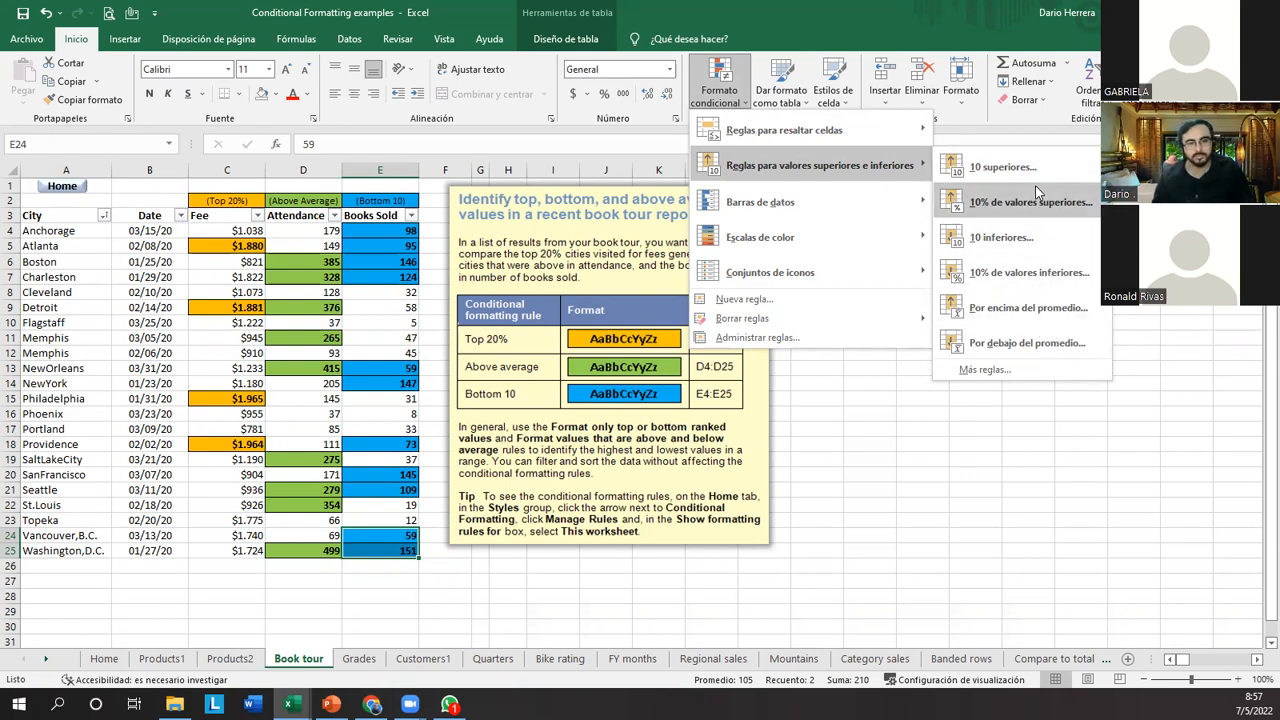
pyautogui.click(1045, 228)
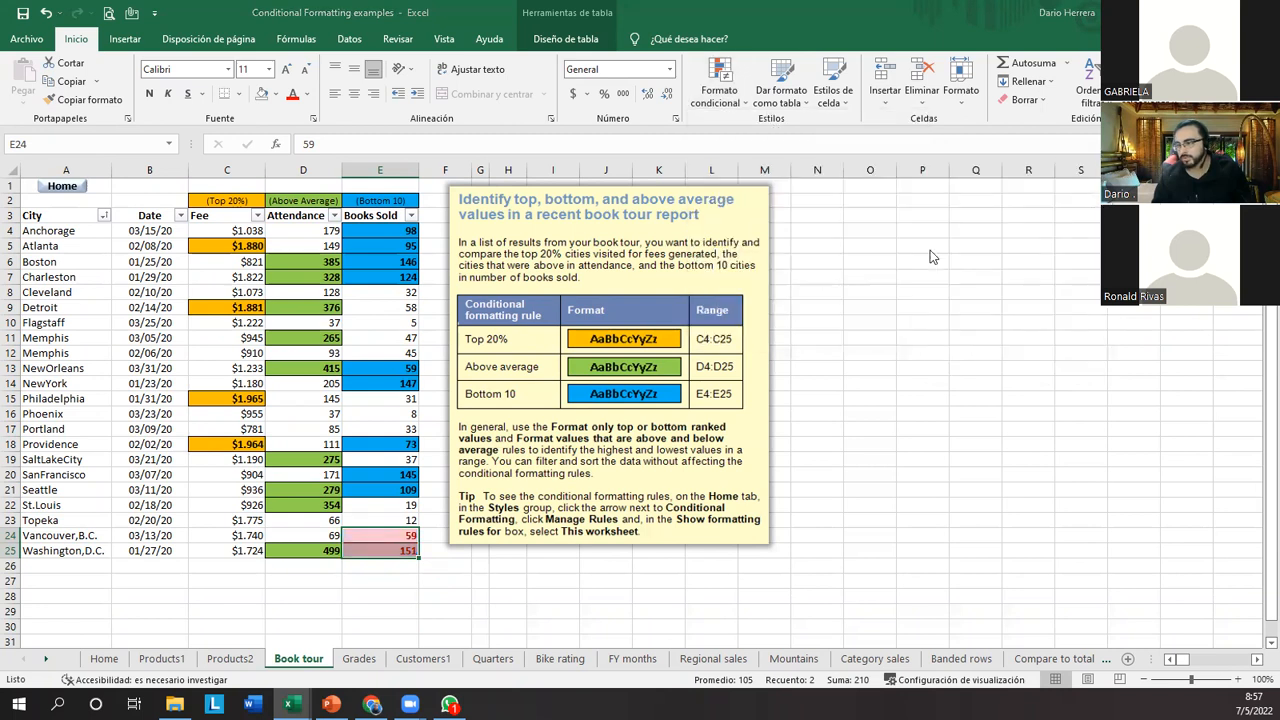
pyautogui.click(471, 291)
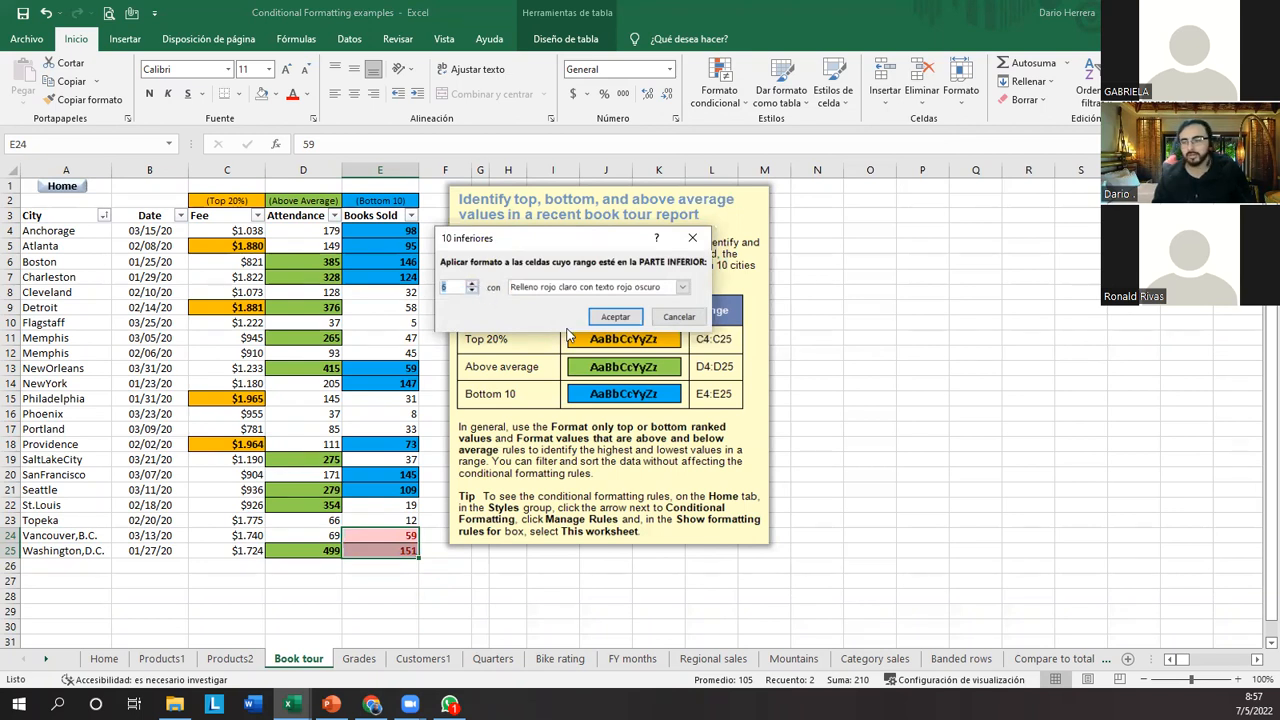
pyautogui.click(679, 316)
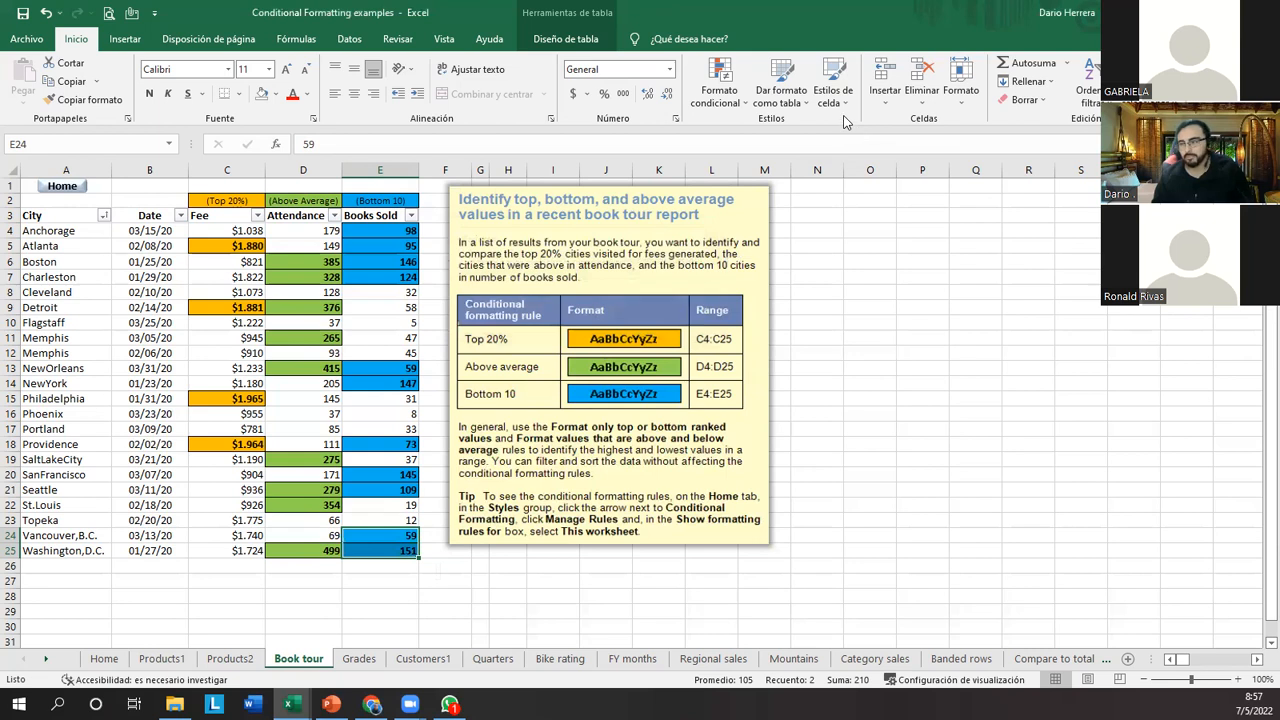
# Preview an above-average rule on the Books Sold cells E24:E25 and cancel it.
pyautogui.click(737, 104)
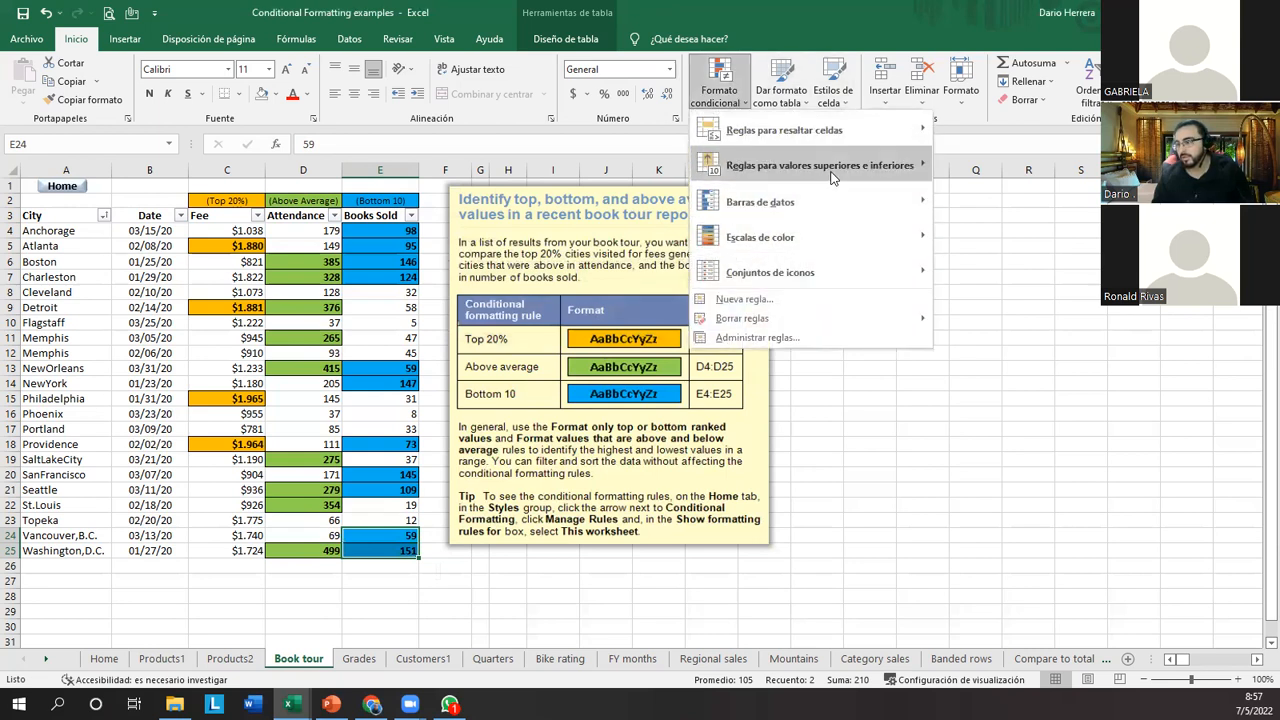
pyautogui.click(1040, 317)
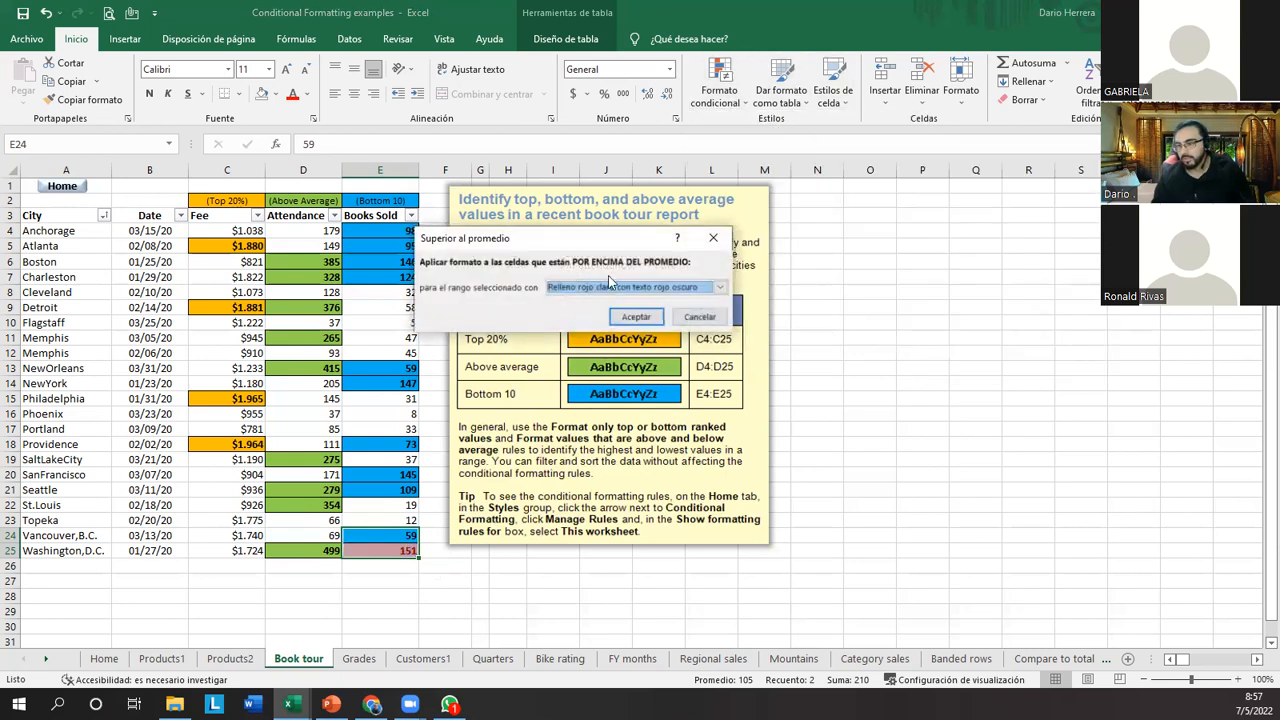
pyautogui.click(700, 318)
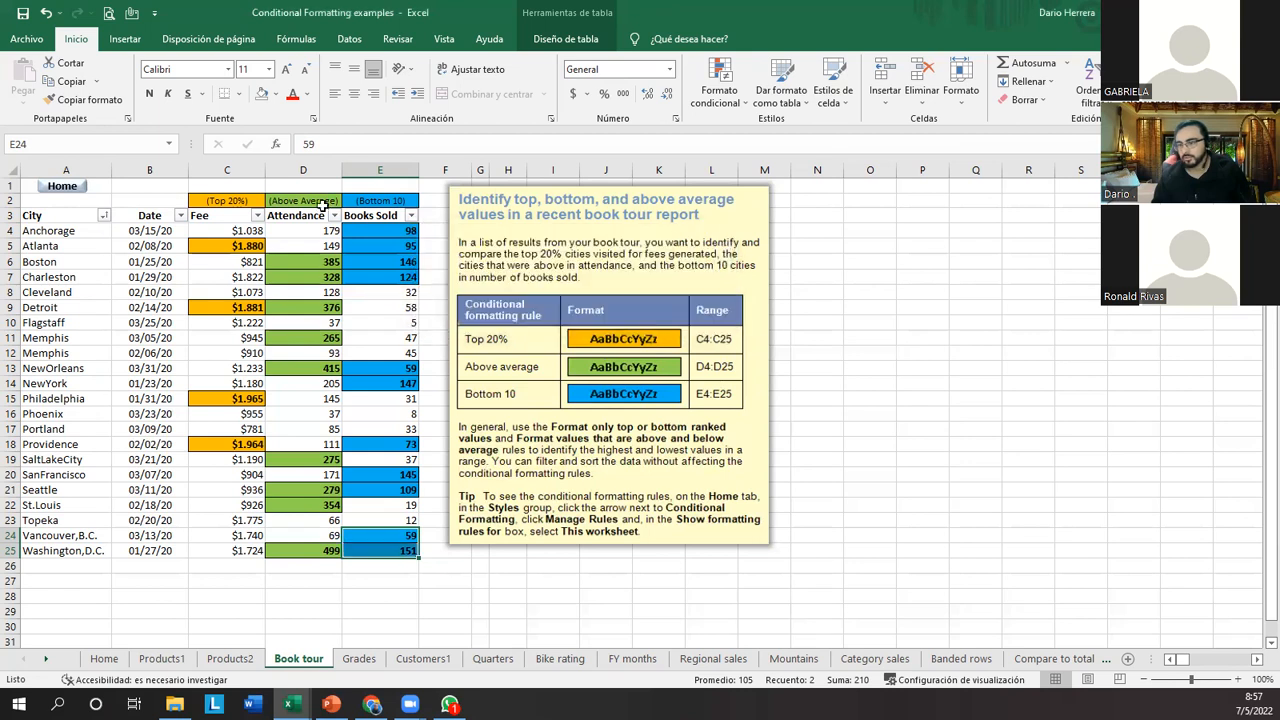
# Preview a bottom 10% rule on the Books Sold cells E24:E25, look at its custom format options, and cancel it.
pyautogui.click(724, 90)
pyautogui.moveTo(856, 171)
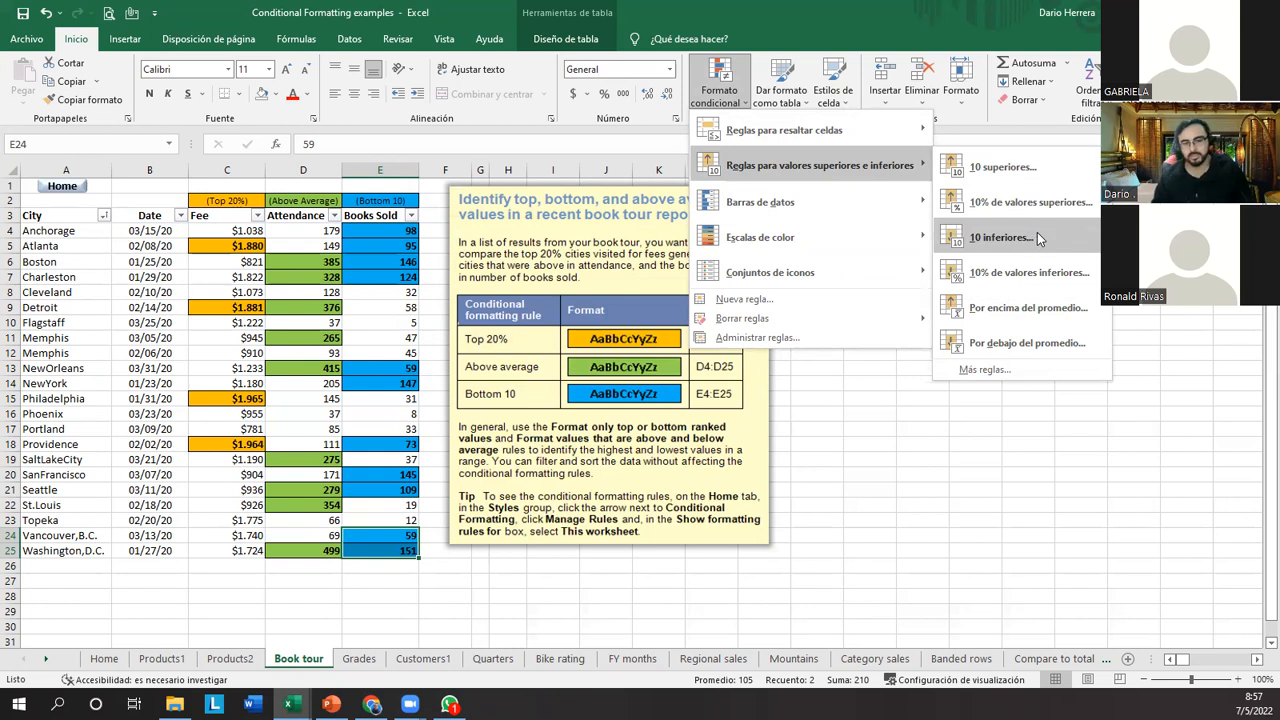
pyautogui.click(1063, 281)
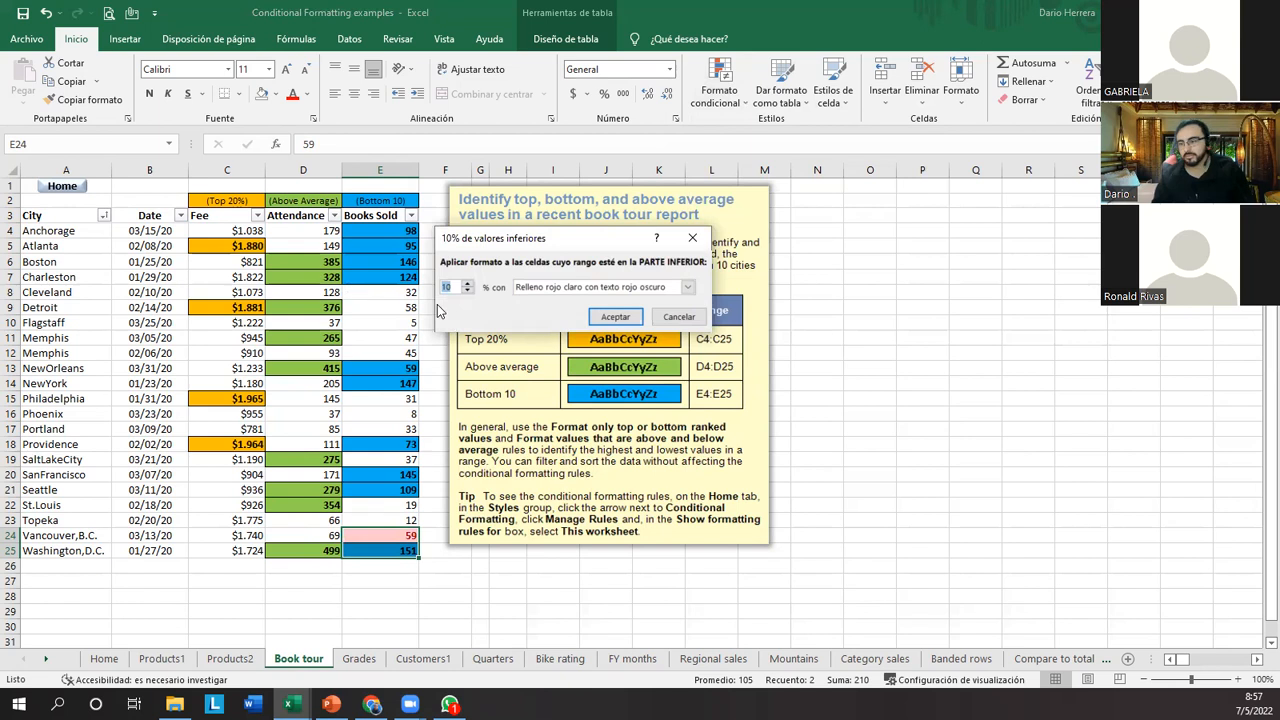
pyautogui.click(666, 290)
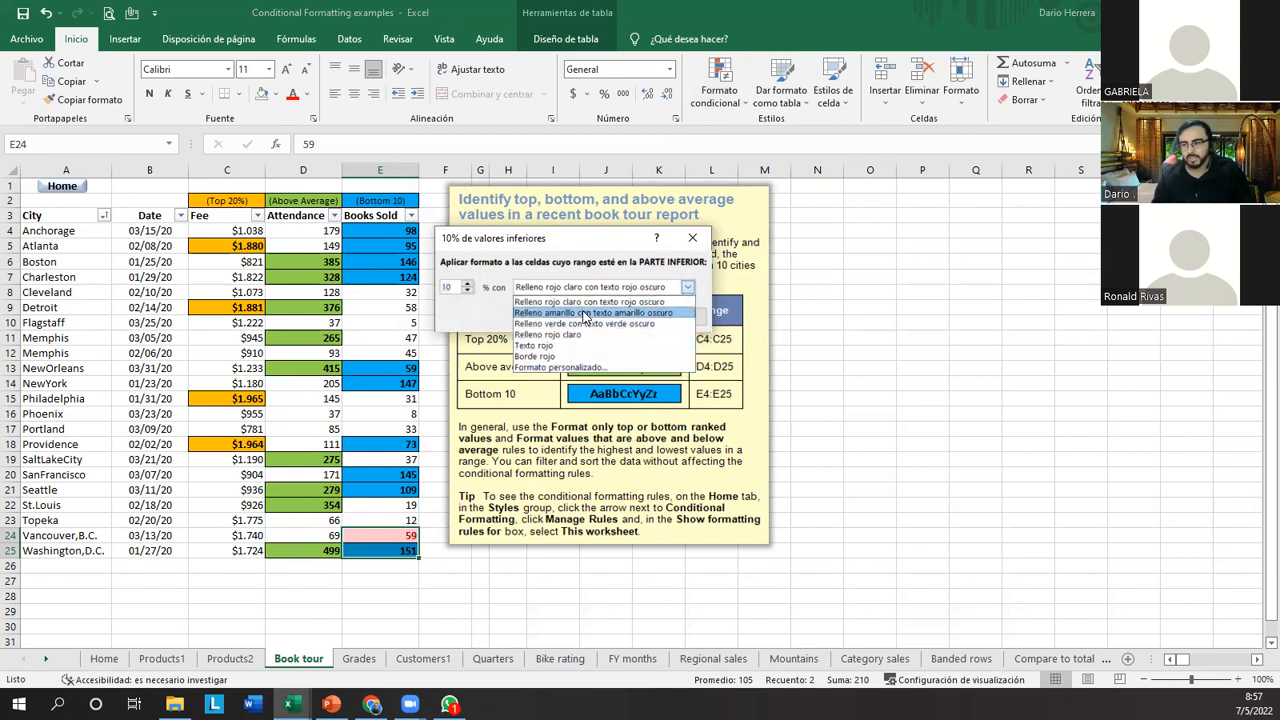
pyautogui.click(562, 367)
pyautogui.moveTo(565, 82); pyautogui.dragTo(589, 106)
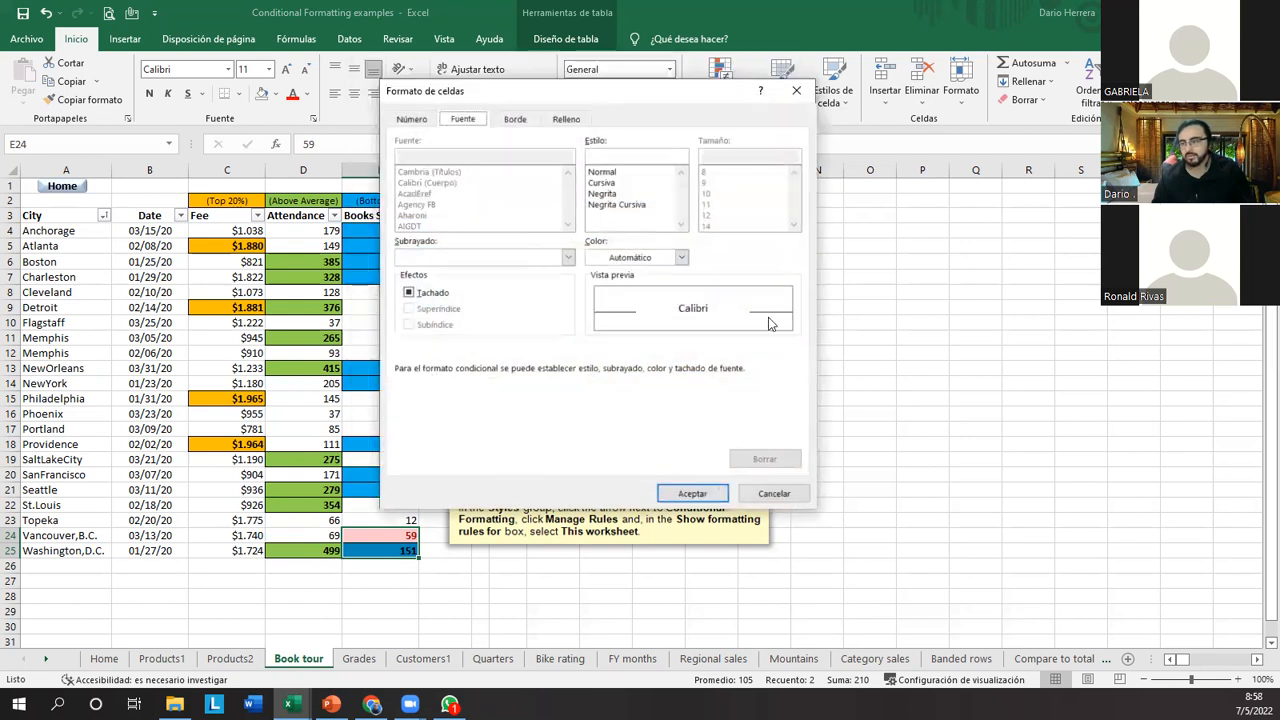
pyautogui.click(748, 492)
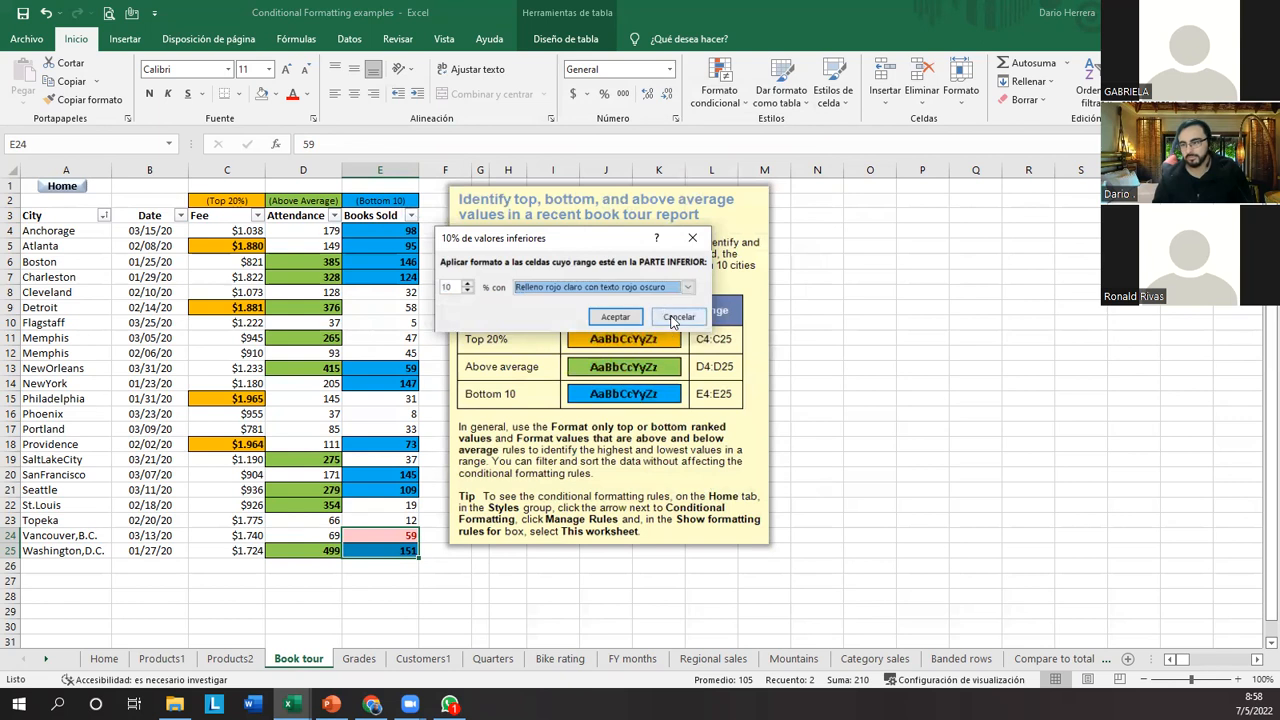
pyautogui.click(678, 316)
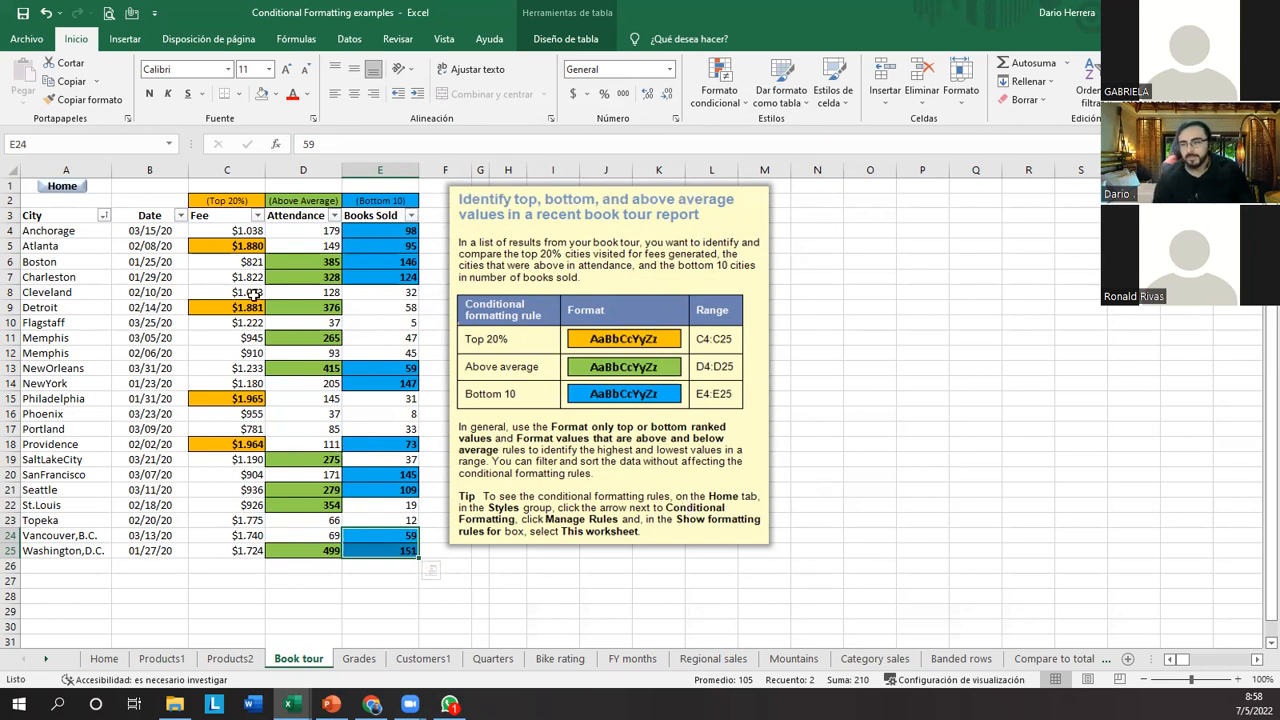
# Highlight the Fee, Attendance and Books Sold columns on the Book tour sheet and look through the Grades and Customers1 sheets.
pyautogui.moveTo(245, 170); pyautogui.dragTo(386, 174)
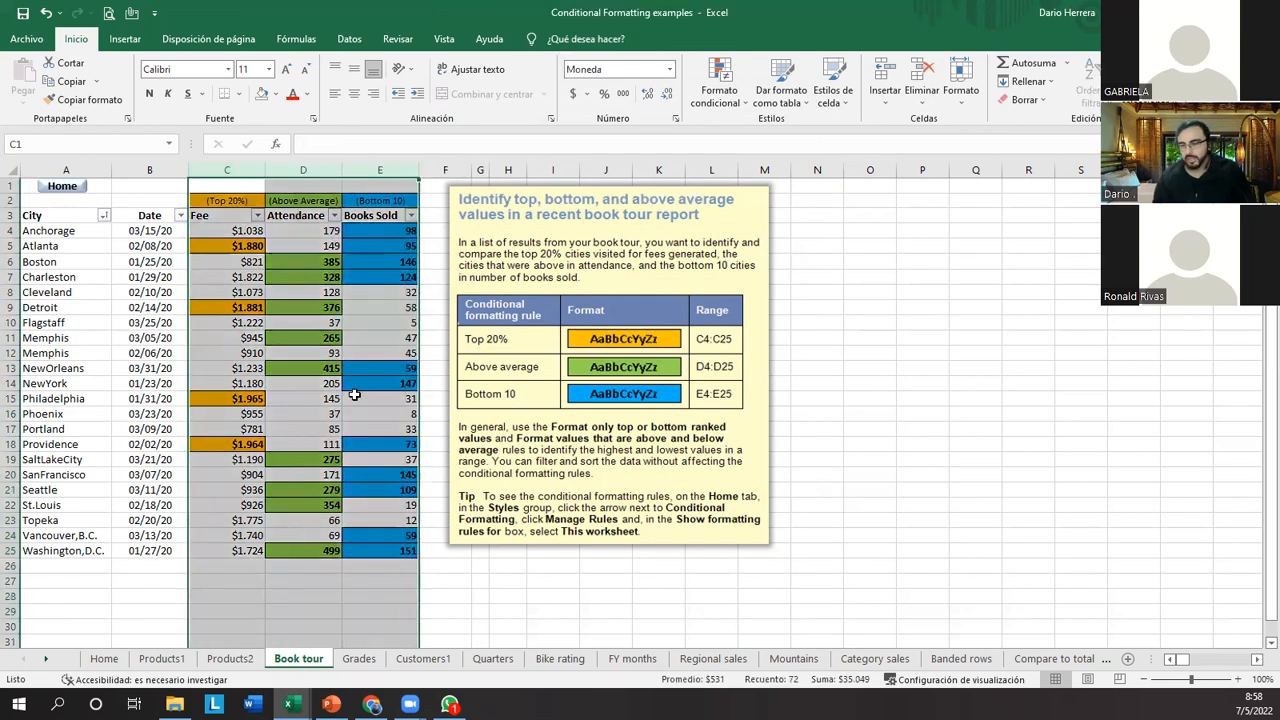
pyautogui.click(378, 472)
pyautogui.click(354, 662)
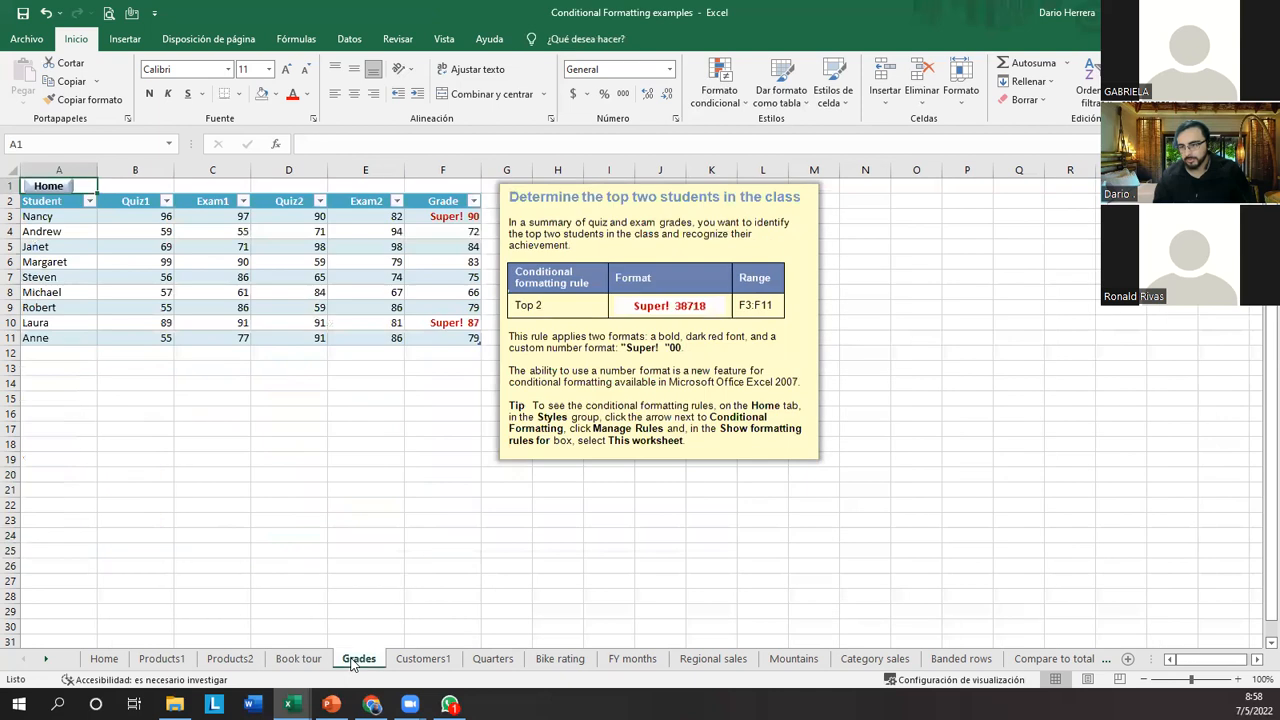
pyautogui.click(406, 667)
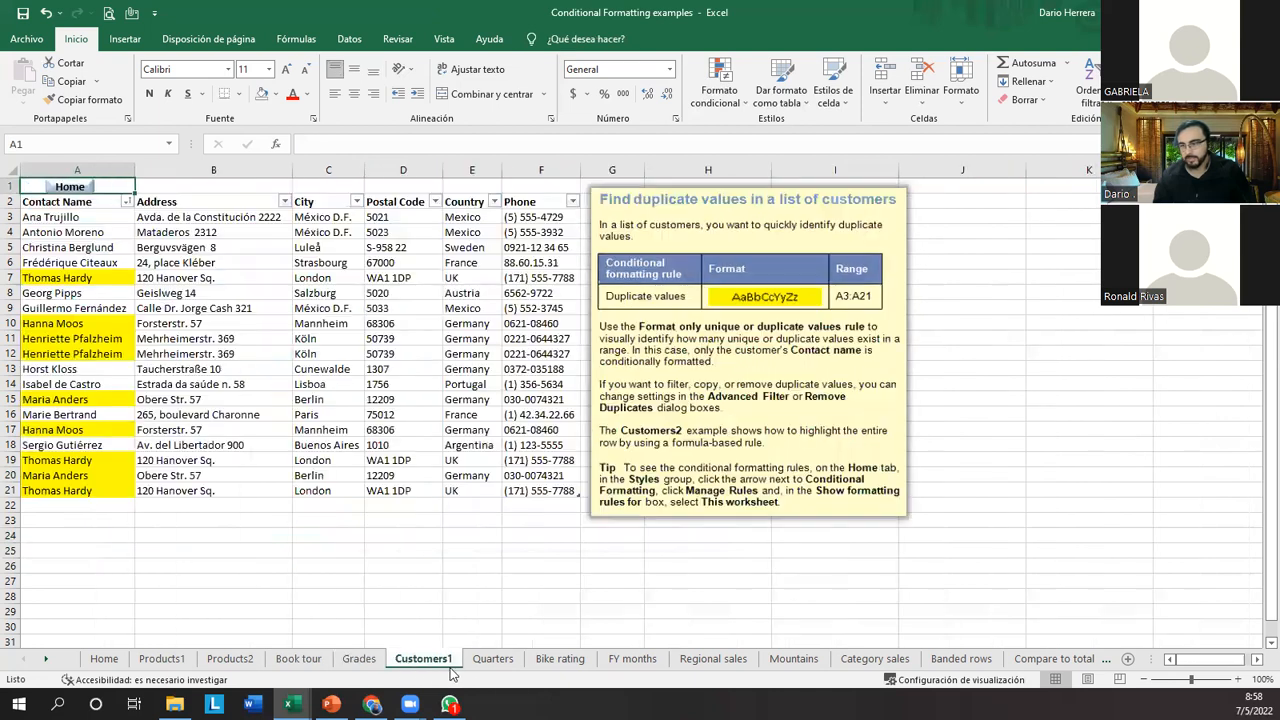
pyautogui.click(360, 661)
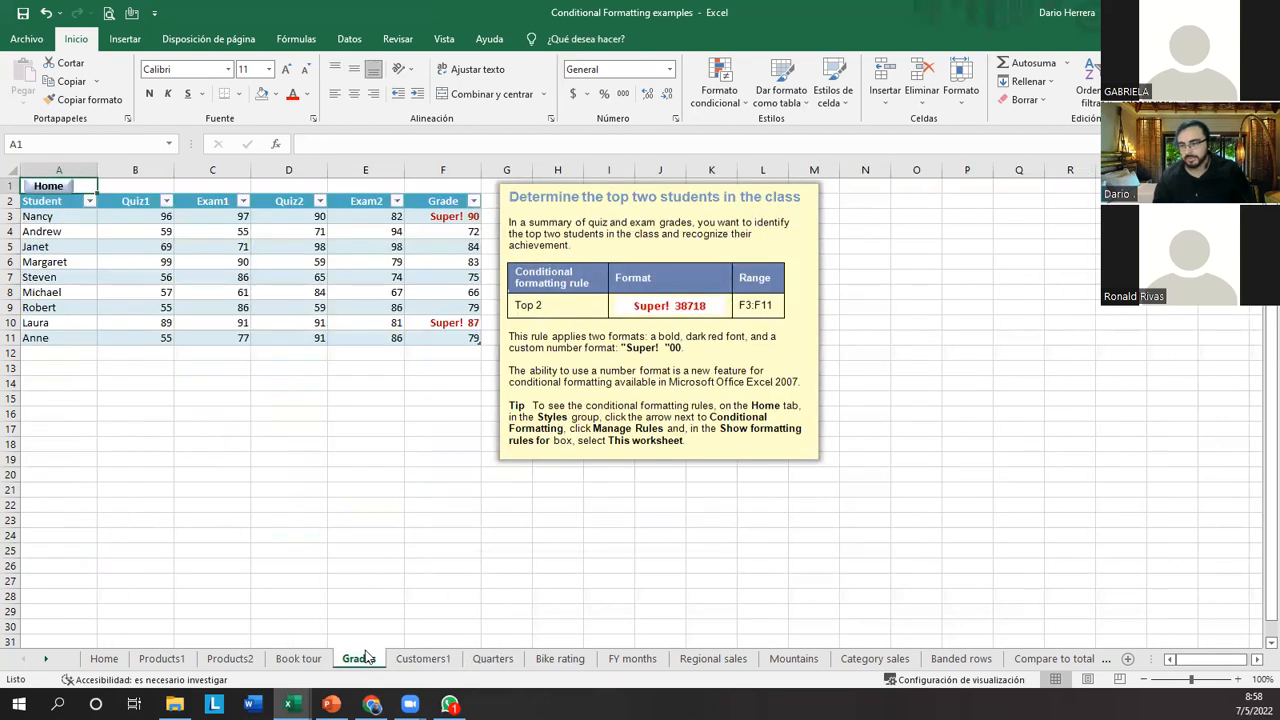
# Return to the Book tour sheet and display the conditional formatting options for top and bottom values.
pyautogui.click(298, 660)
pyautogui.click(278, 350)
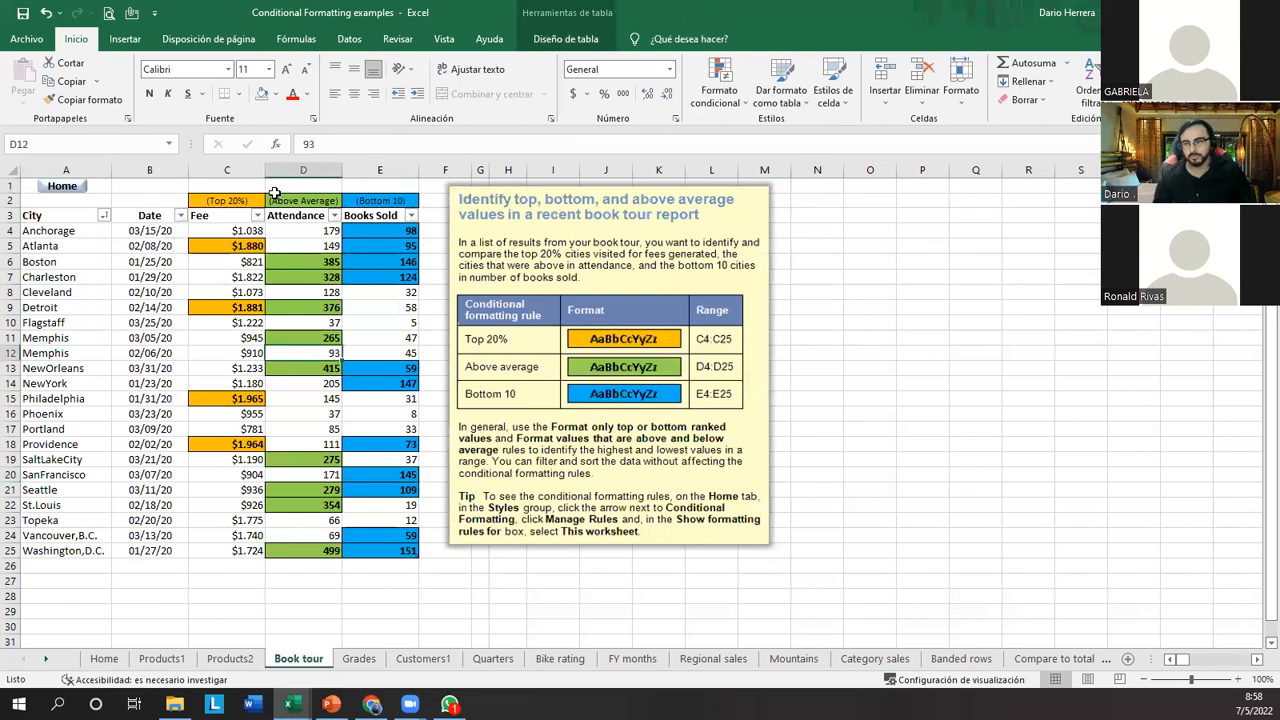
pyautogui.click(719, 88)
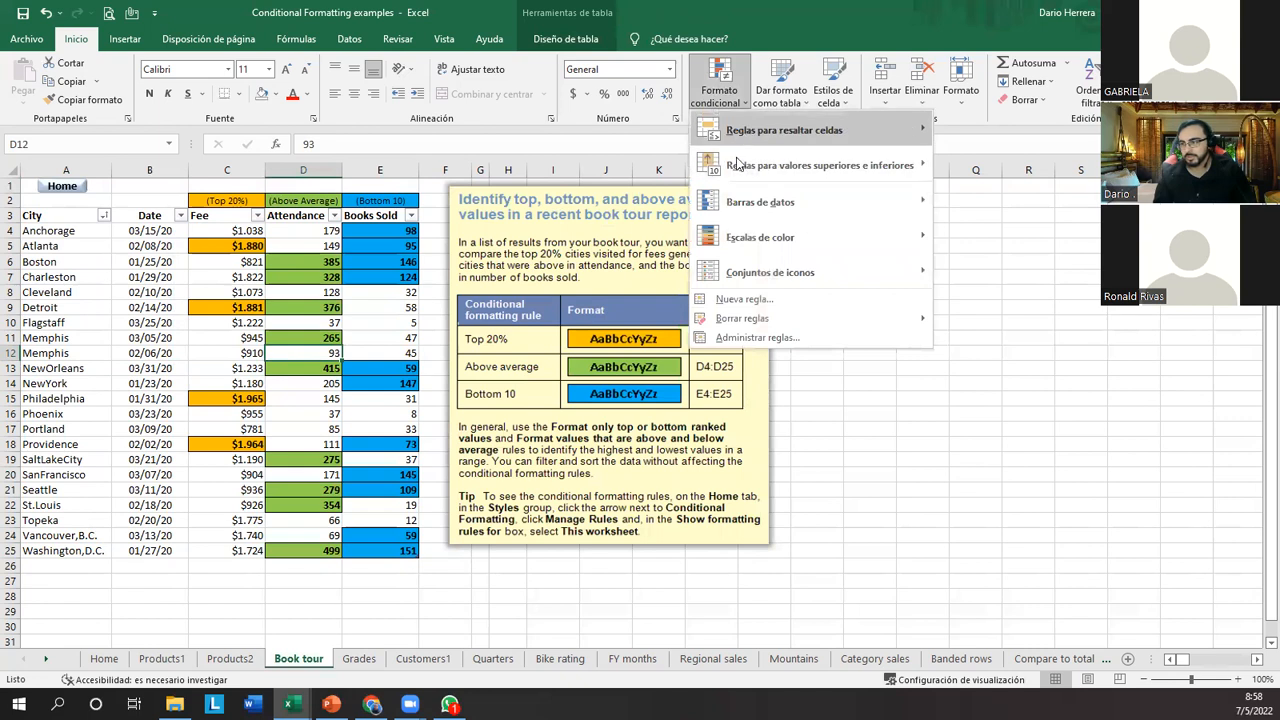
pyautogui.moveTo(703, 178)
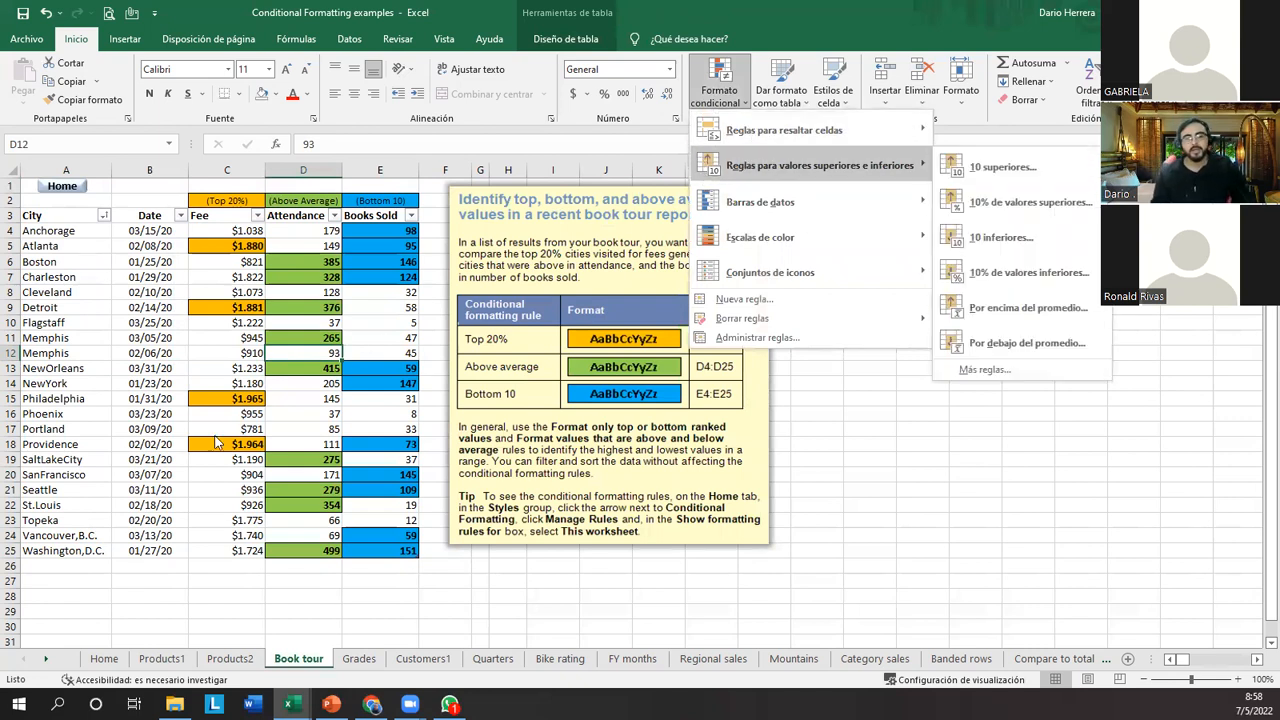